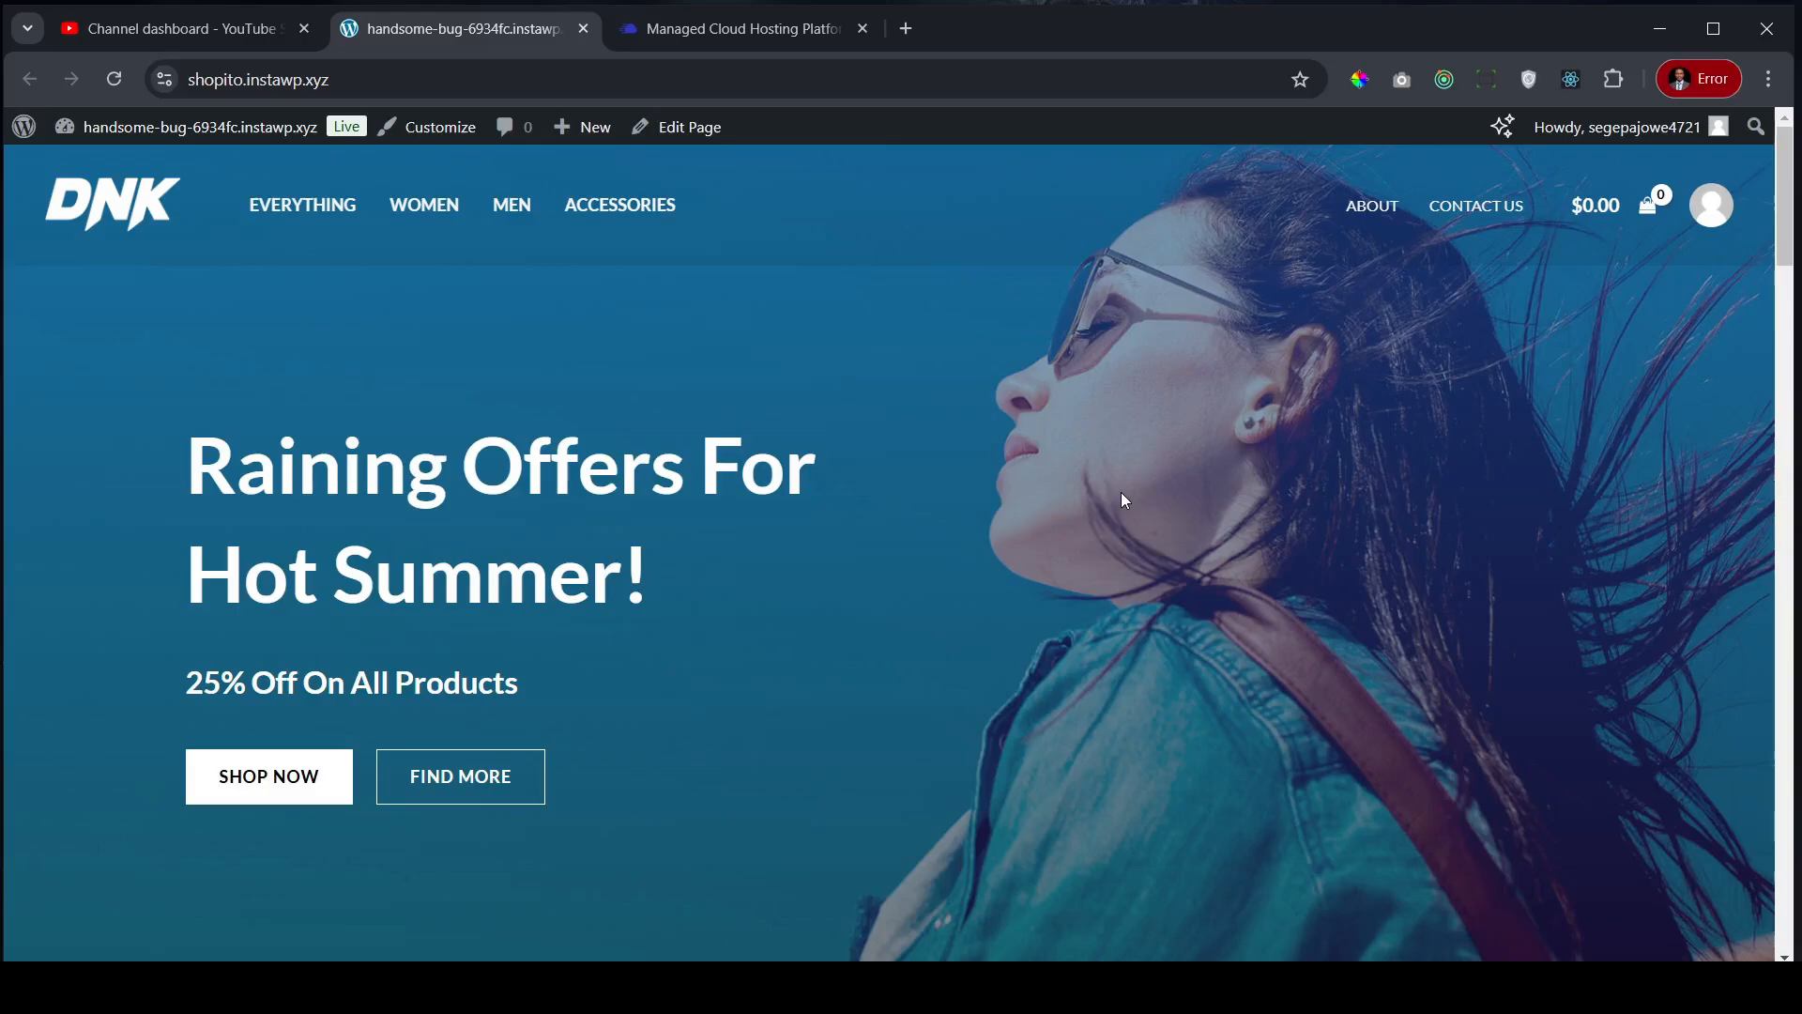
- Scroll through the WordPress shop storefront
{"action": "scroll", "coordinate": [1266, 495], "scroll_direction": "down", "scroll_amount": 5}
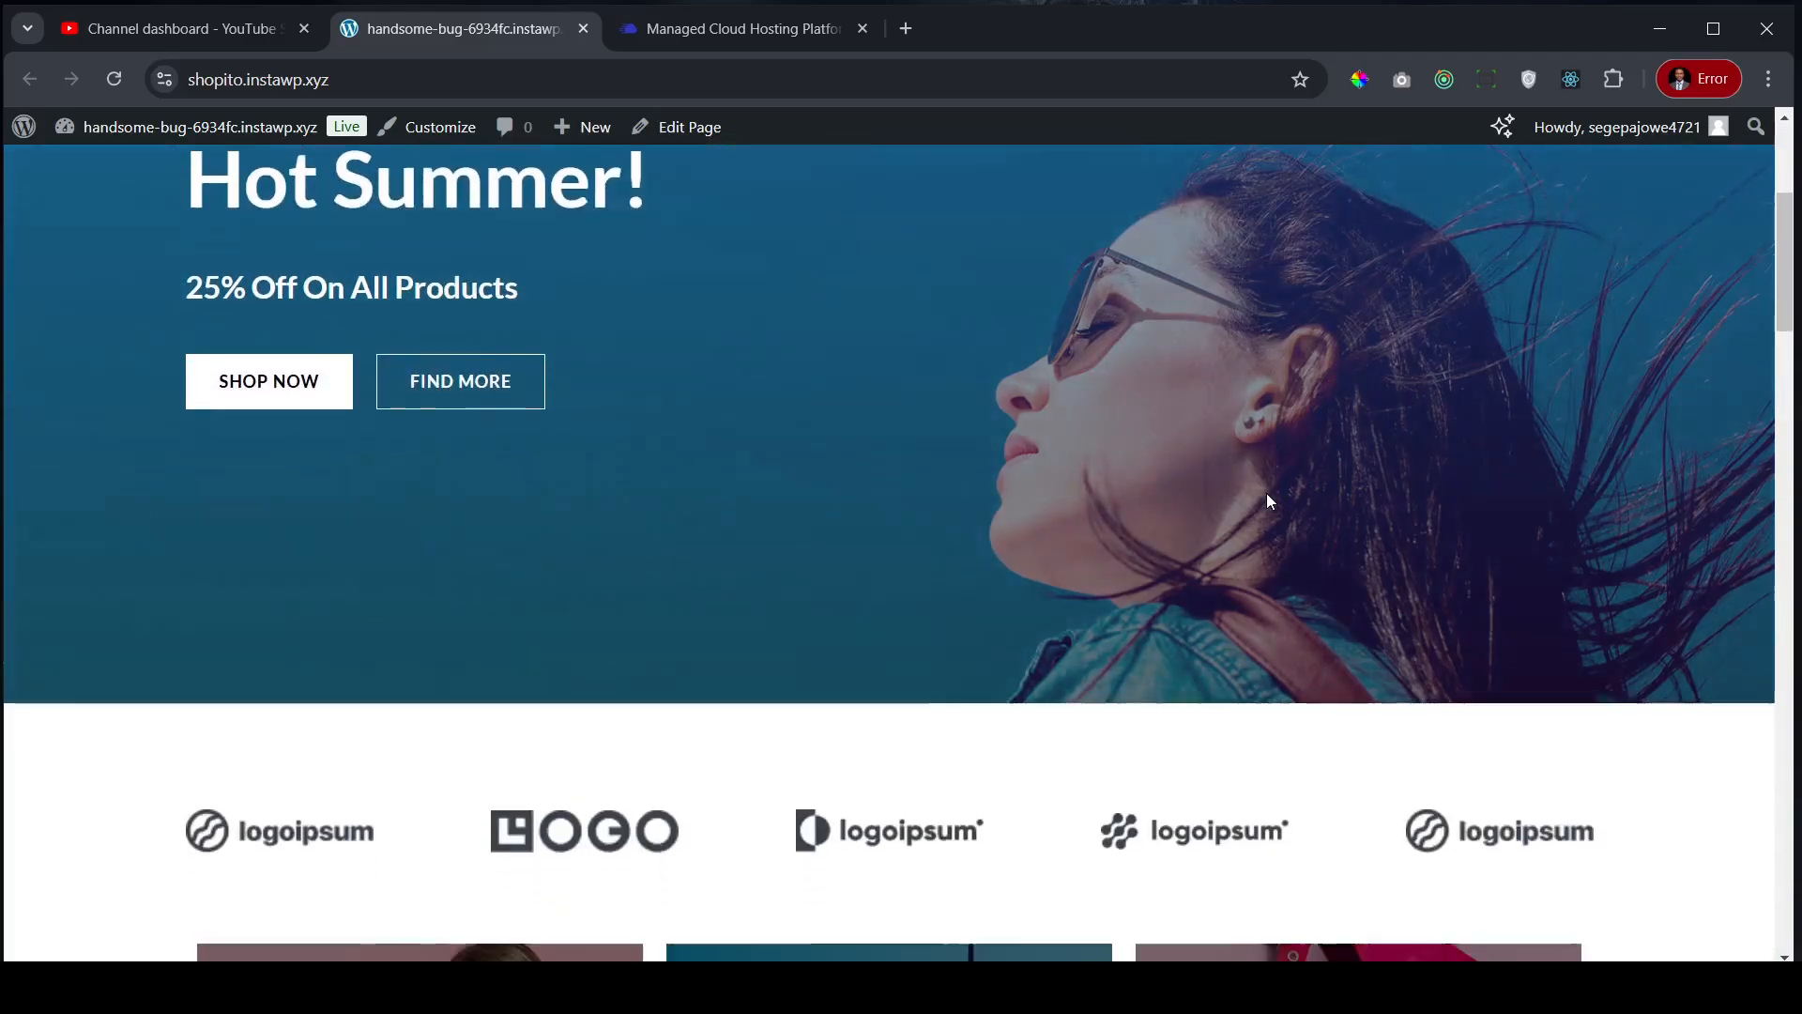
{"action": "scroll", "coordinate": [1248, 490], "scroll_direction": "down", "scroll_amount": 6}
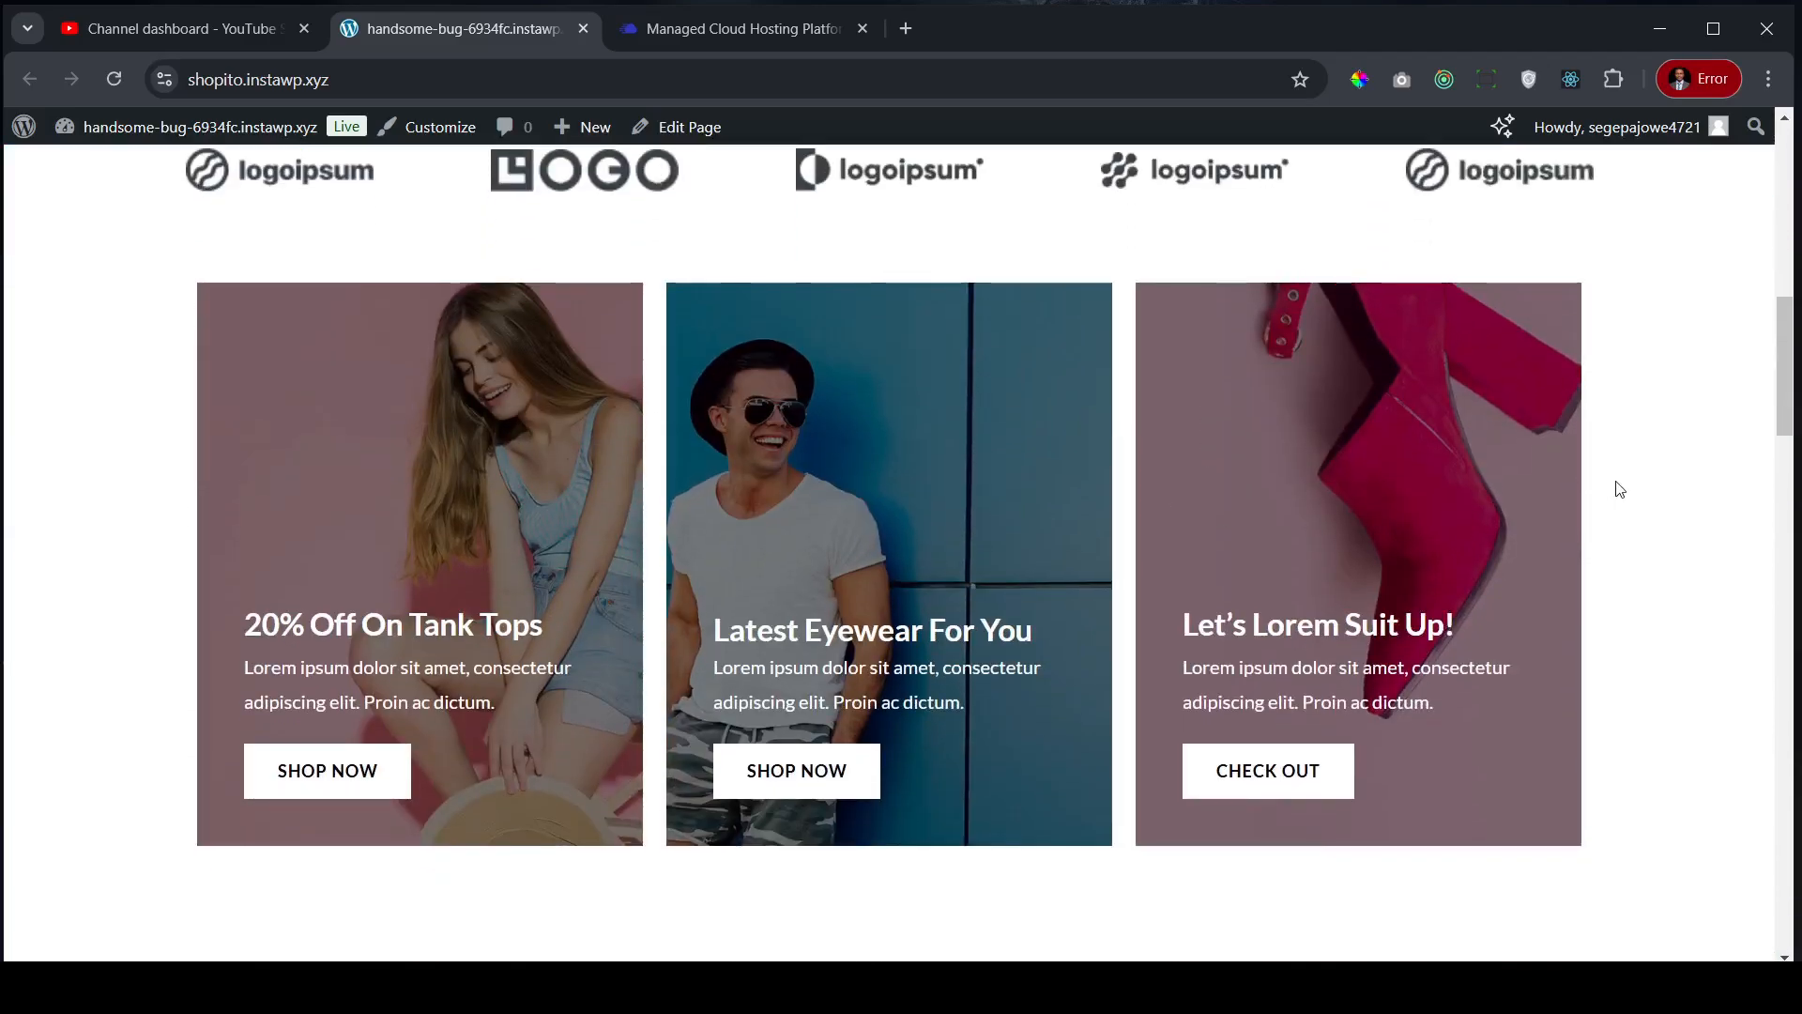
{"action": "scroll", "coordinate": [1665, 448], "scroll_direction": "down", "scroll_amount": 7}
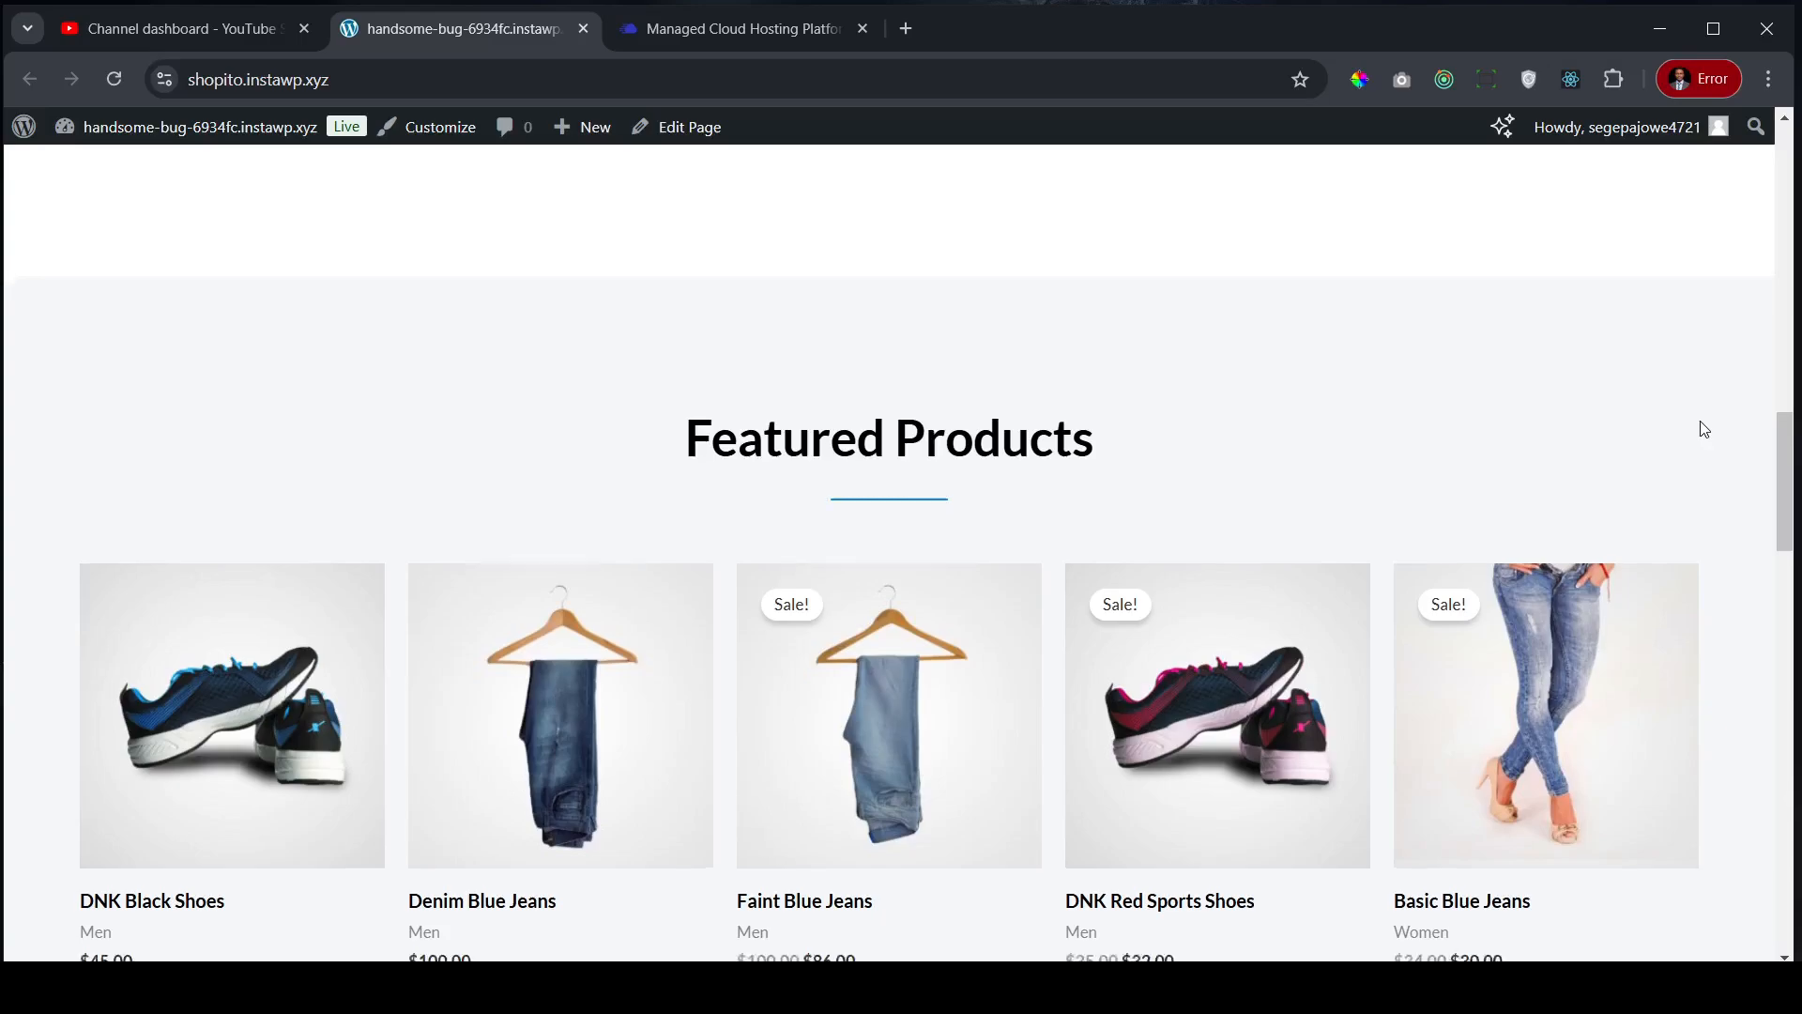
{"action": "scroll", "coordinate": [1700, 427], "scroll_direction": "down", "scroll_amount": 3}
{"action": "scroll", "coordinate": [1729, 418], "scroll_direction": "up", "scroll_amount": 15}
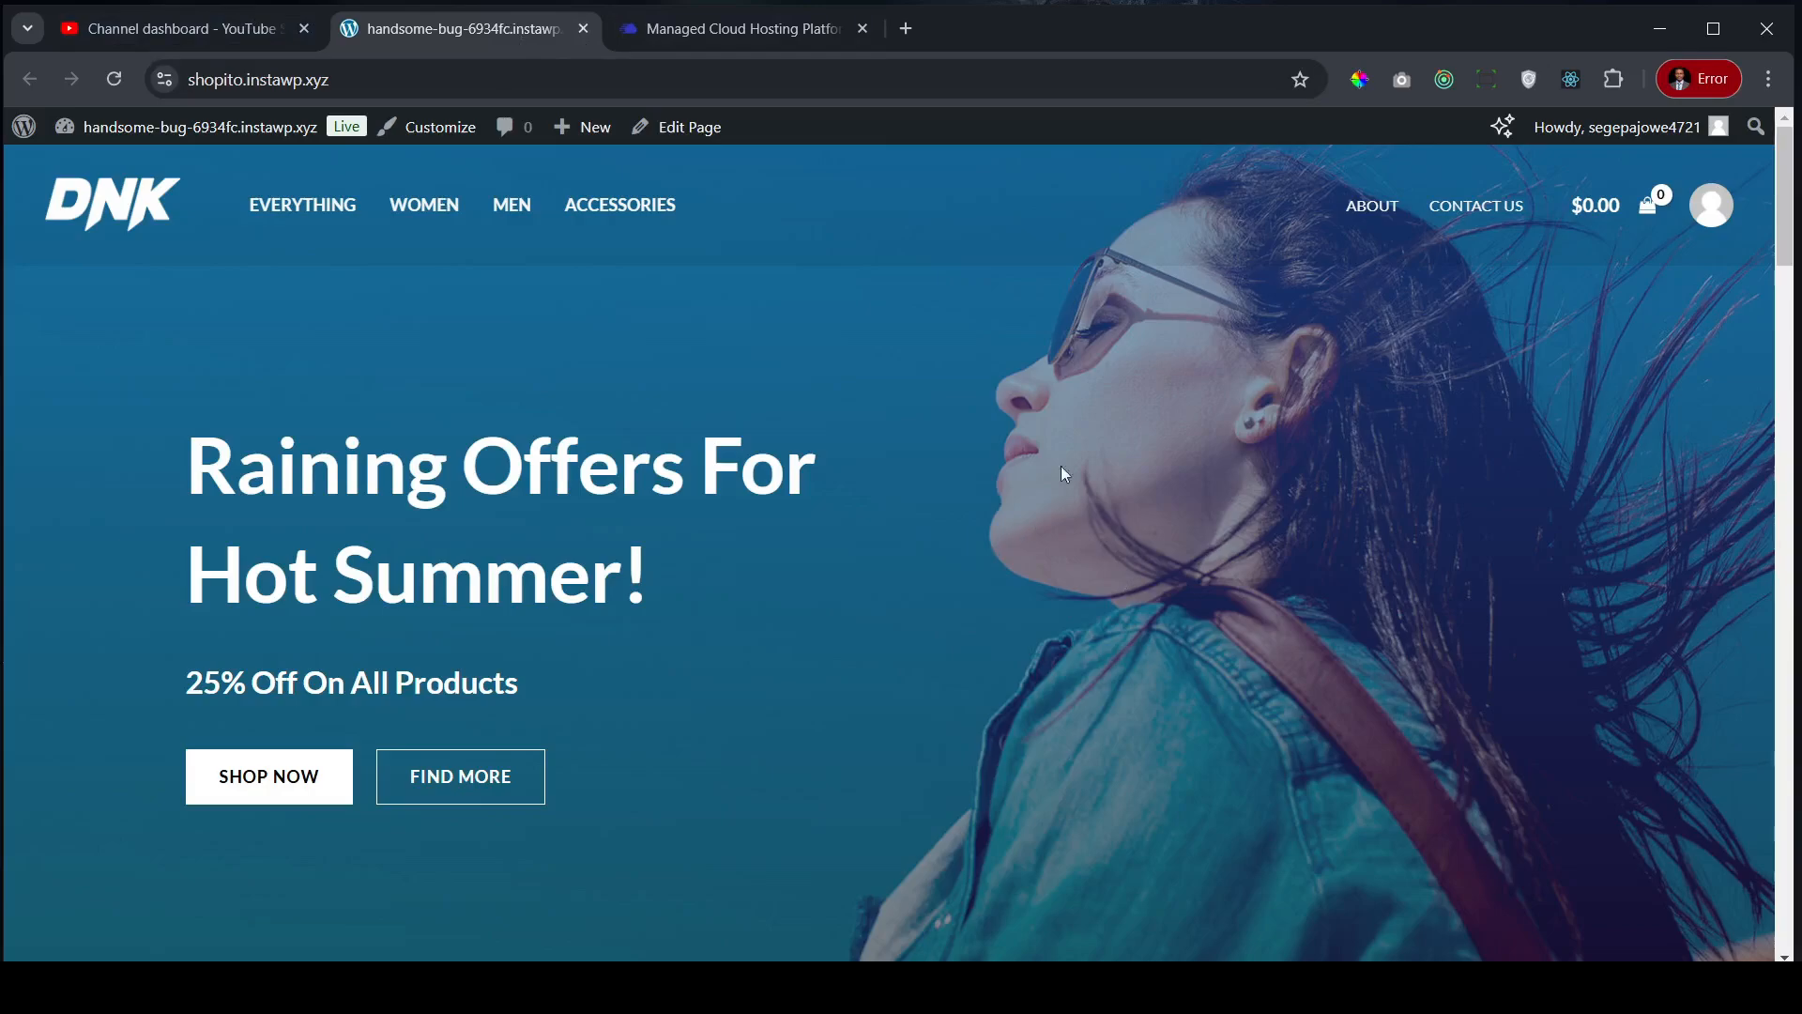
- Glance at the YouTube Studio uploaded videos list, then switch to the Cloudways hosting homepage tab
{"action": "left_click", "coordinate": [170, 32]}
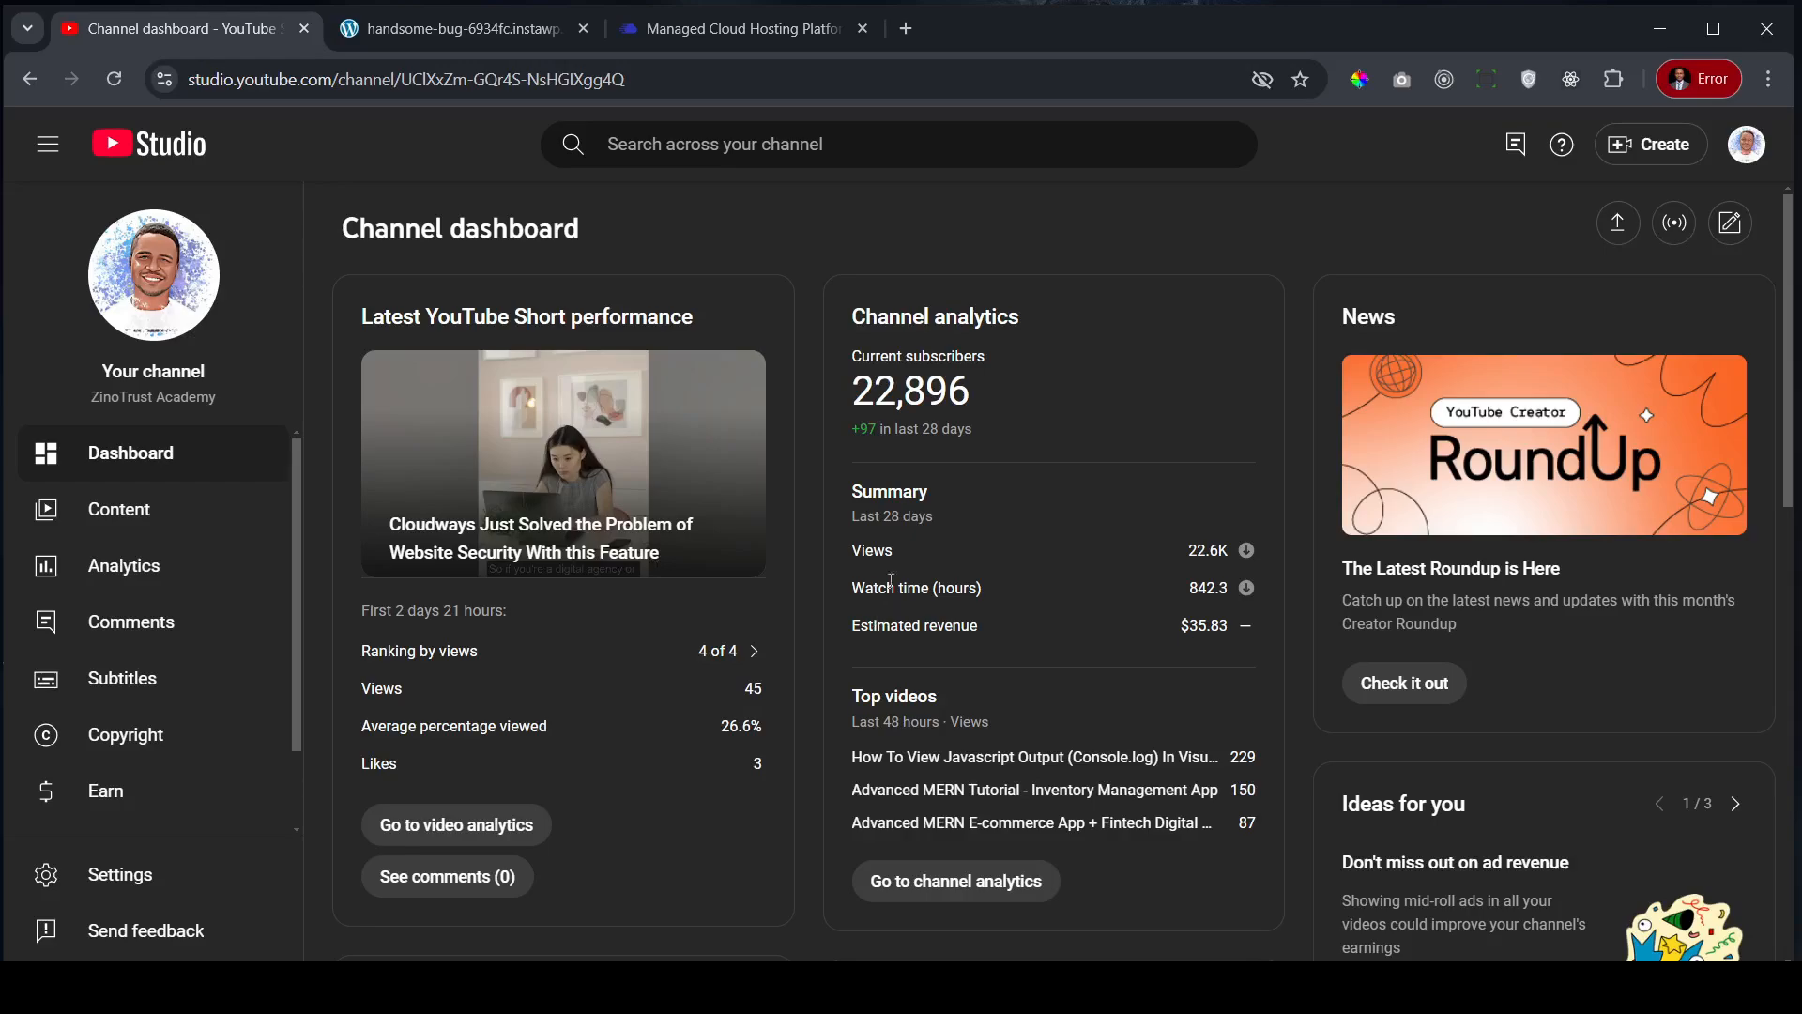
{"action": "left_click", "coordinate": [496, 30]}
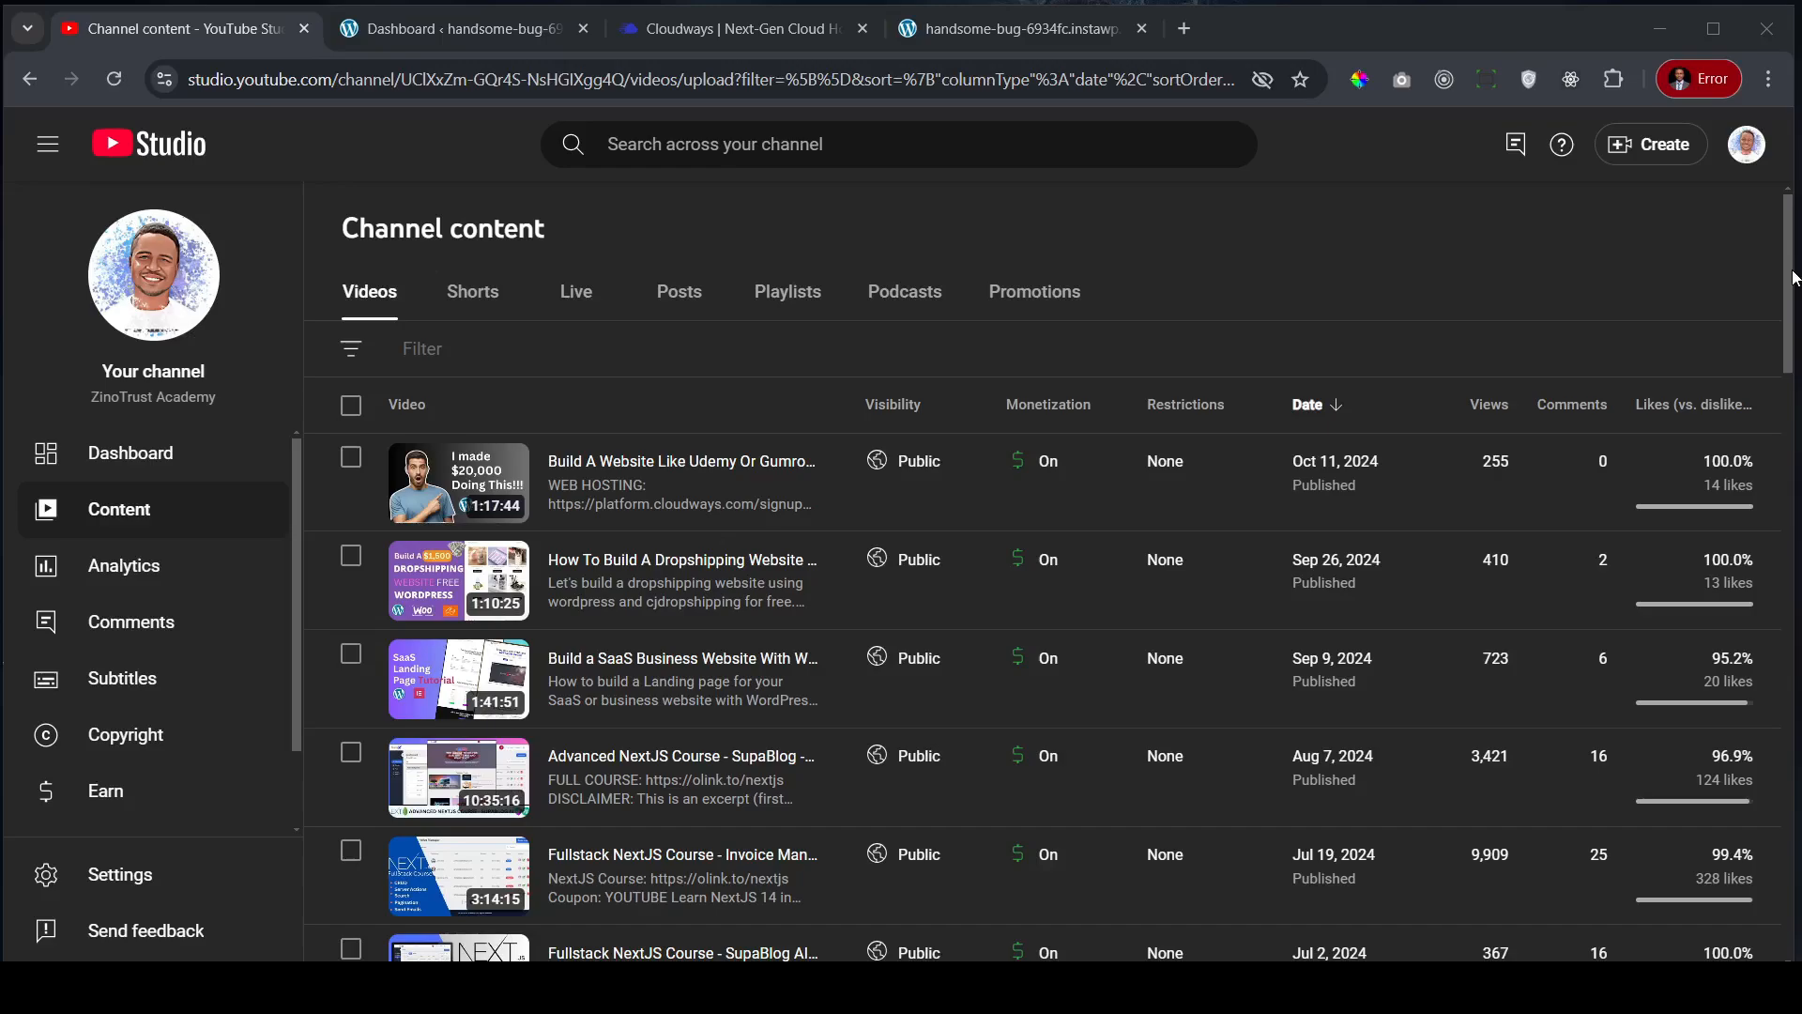
{"action": "left_click_drag", "start_coordinate": [1794, 278], "coordinate": [1793, 318]}
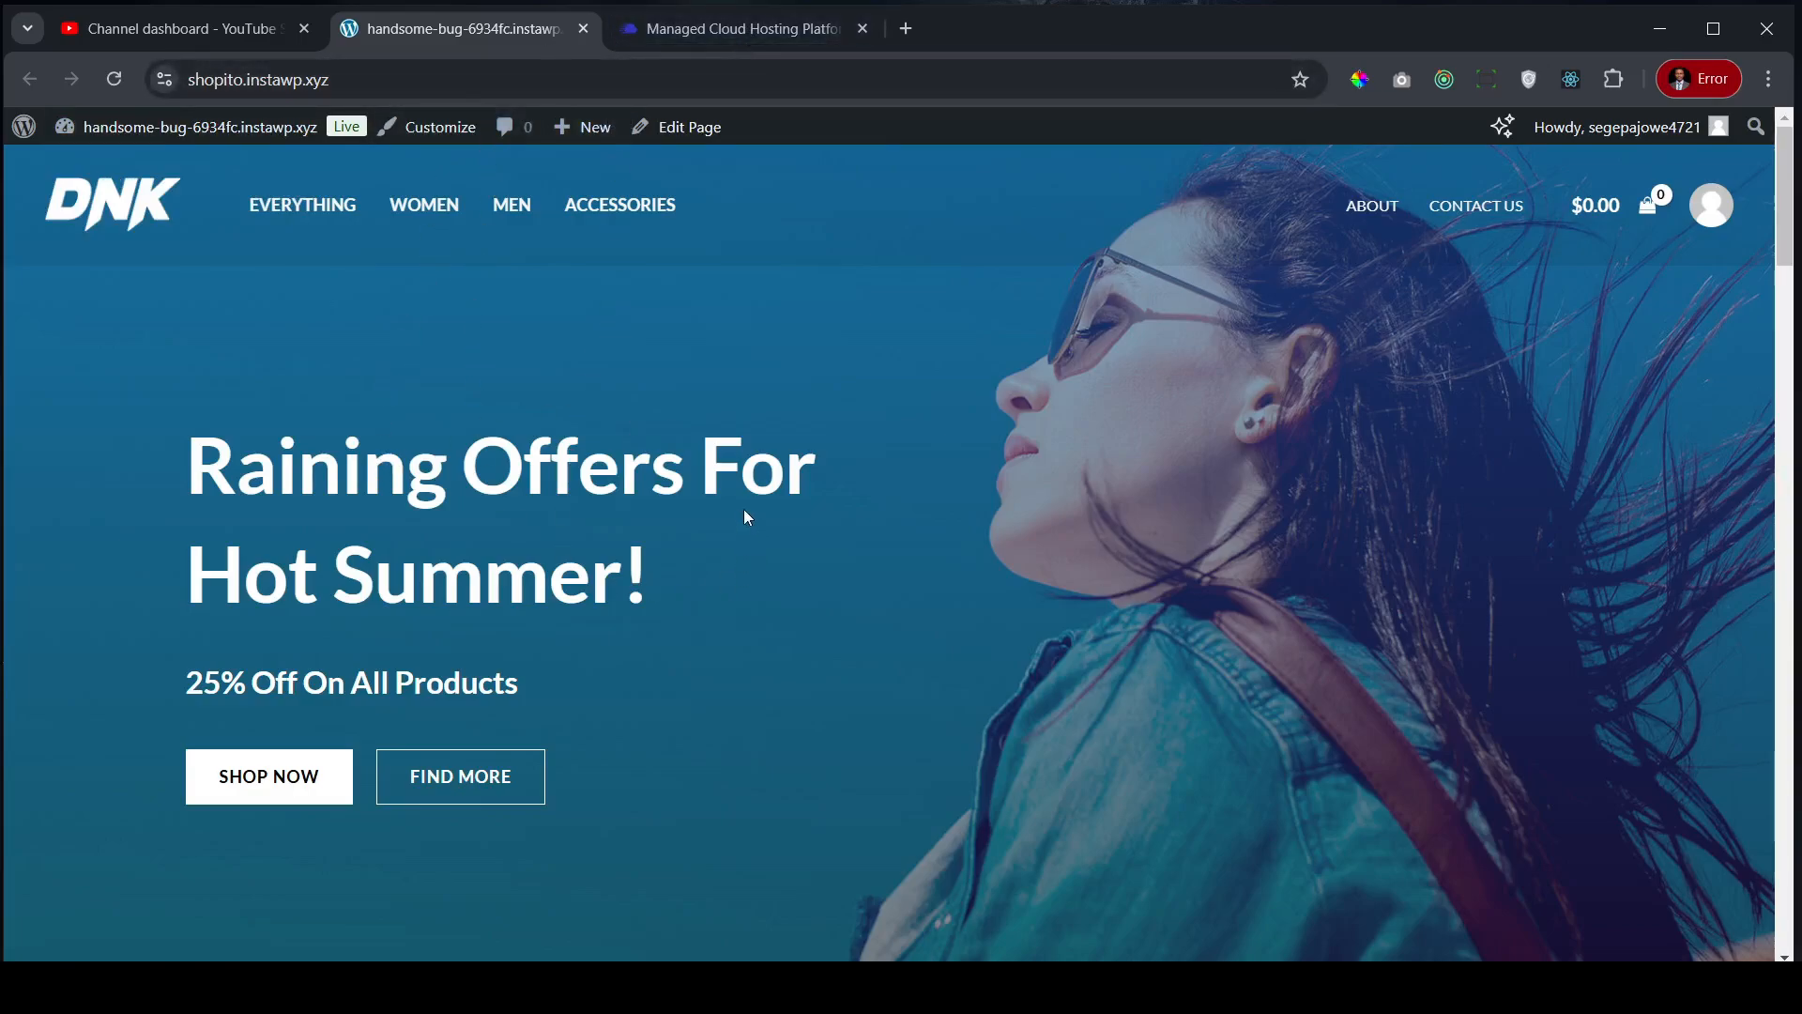
{"action": "left_click", "coordinate": [752, 30]}
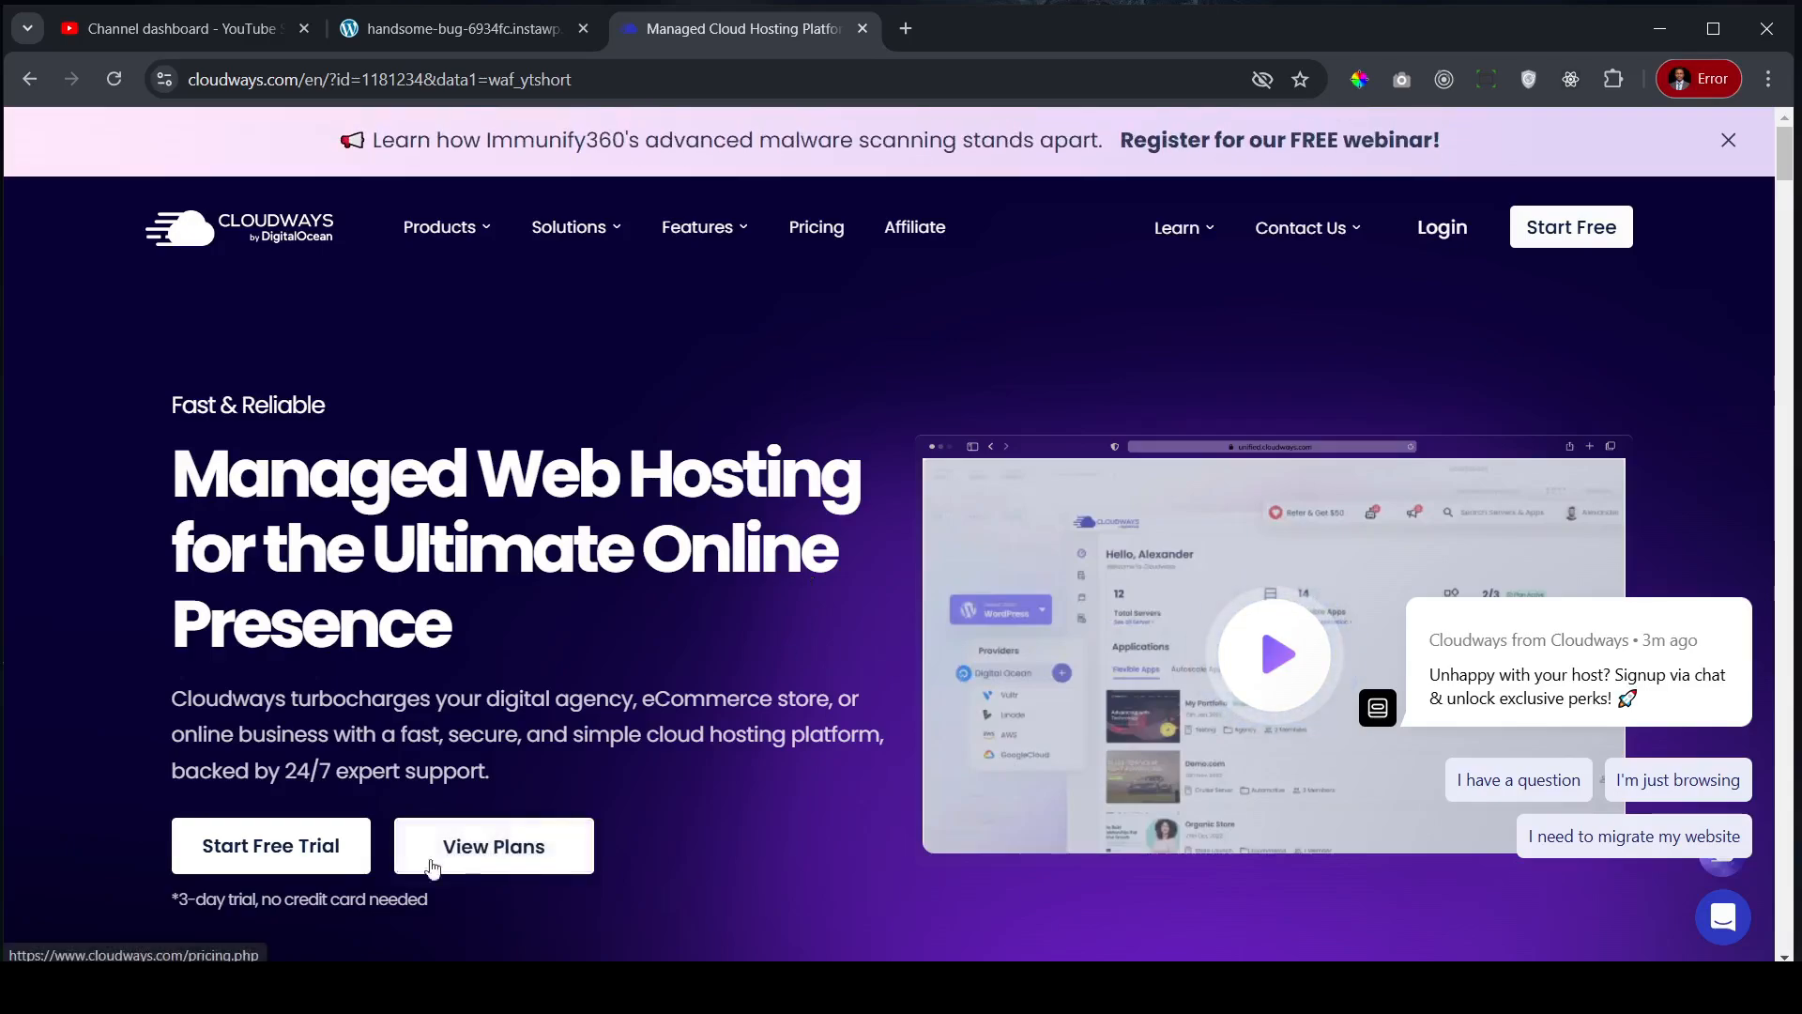
- Start the Cloudways free trial, paste a different sign-up e-mail, and enter the first and last name
{"action": "left_click", "coordinate": [271, 861]}
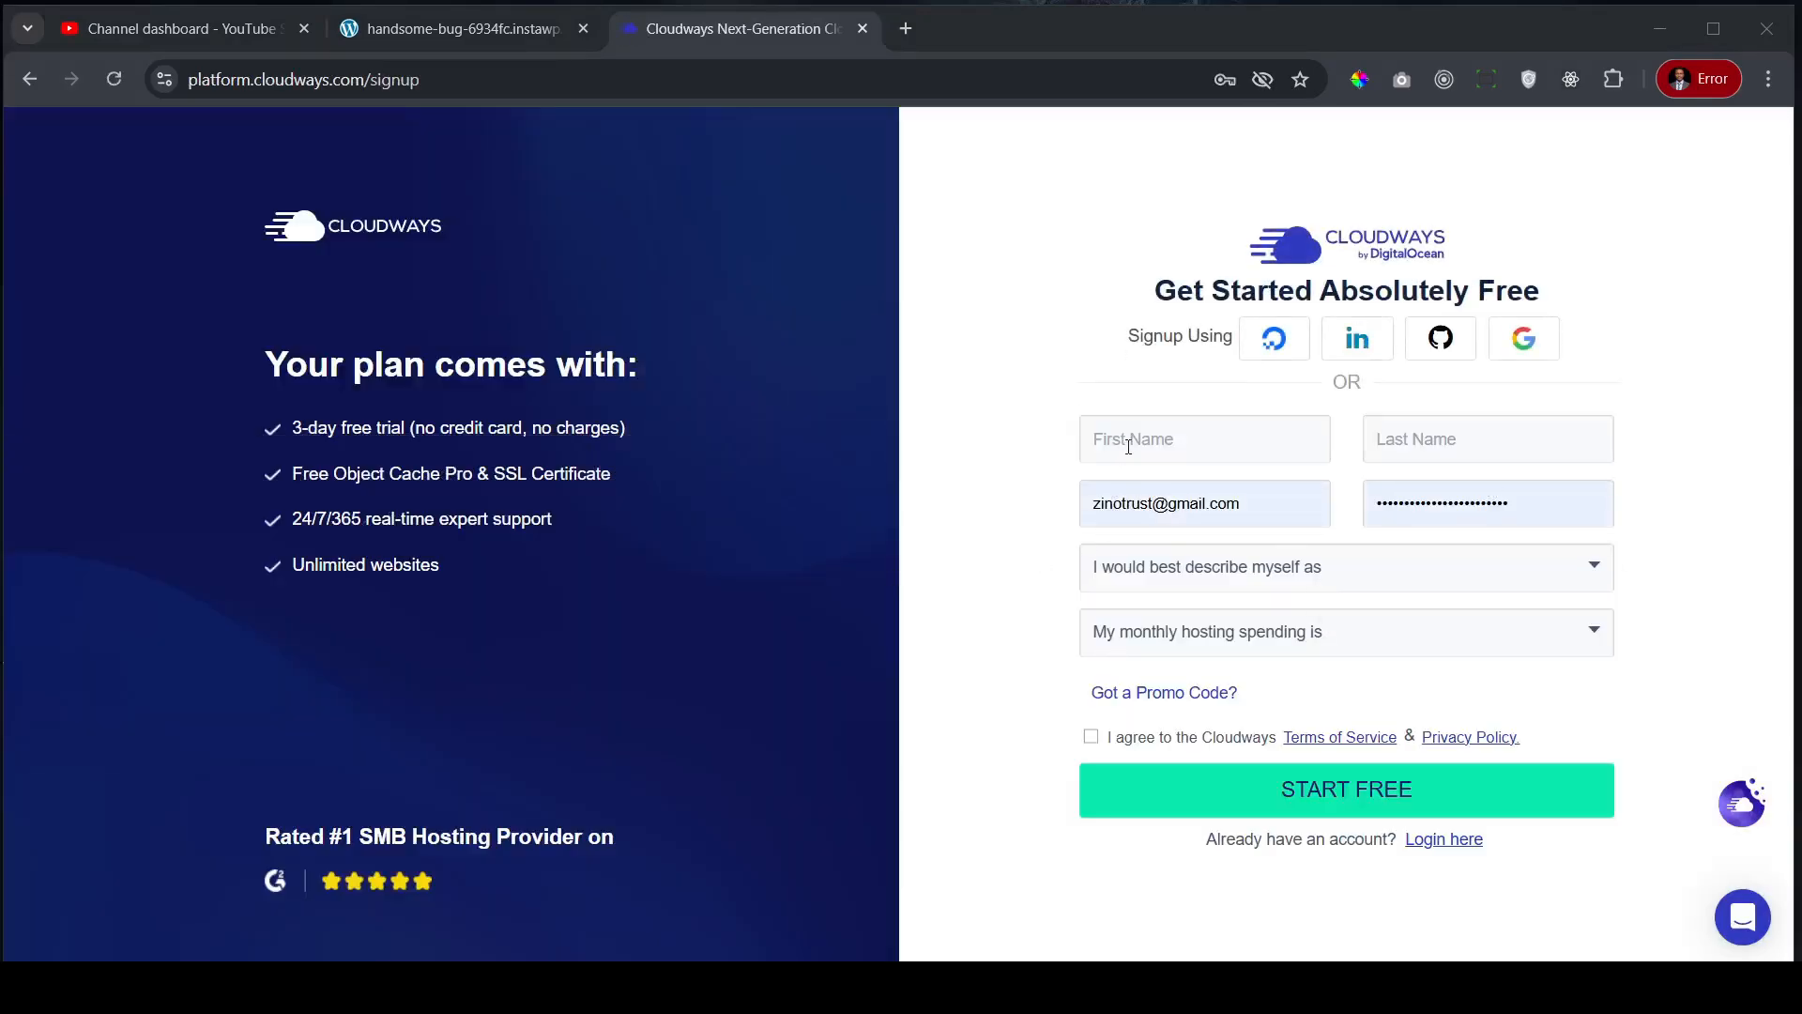
{"action": "left_click_drag", "start_coordinate": [1259, 501], "coordinate": [1033, 490]}
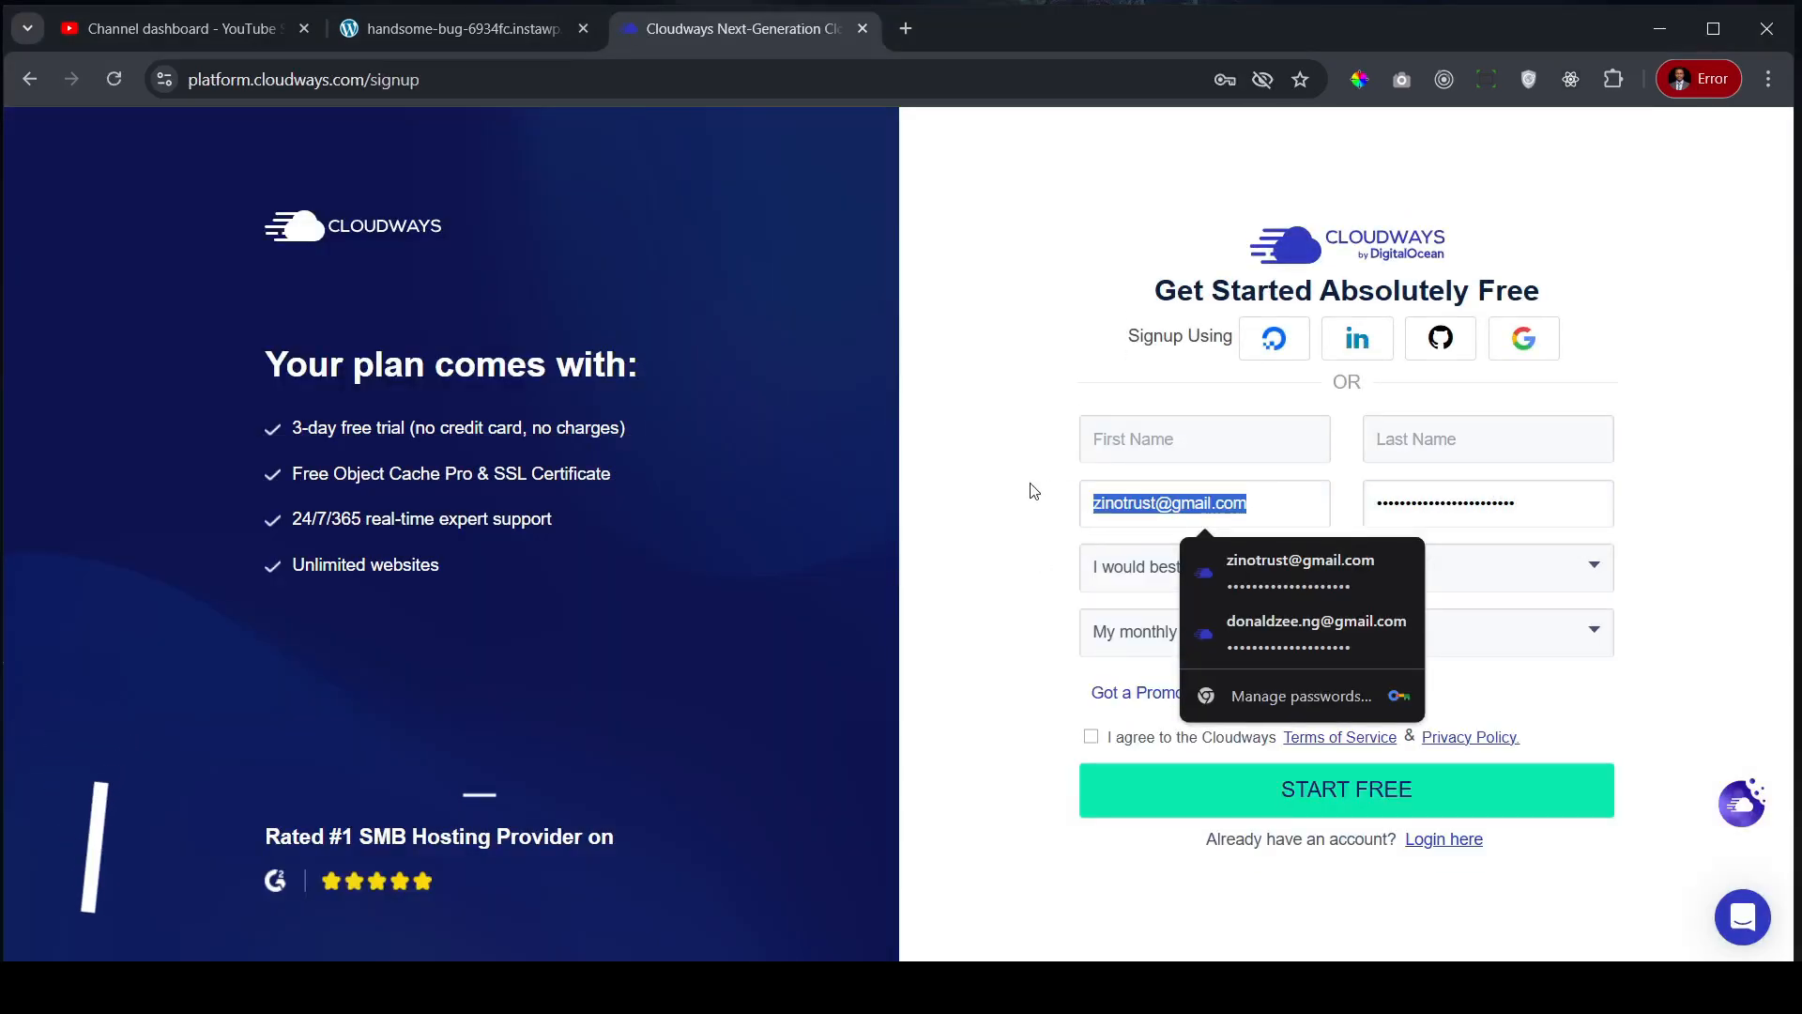
{"action": "key", "text": "BackSpace"}
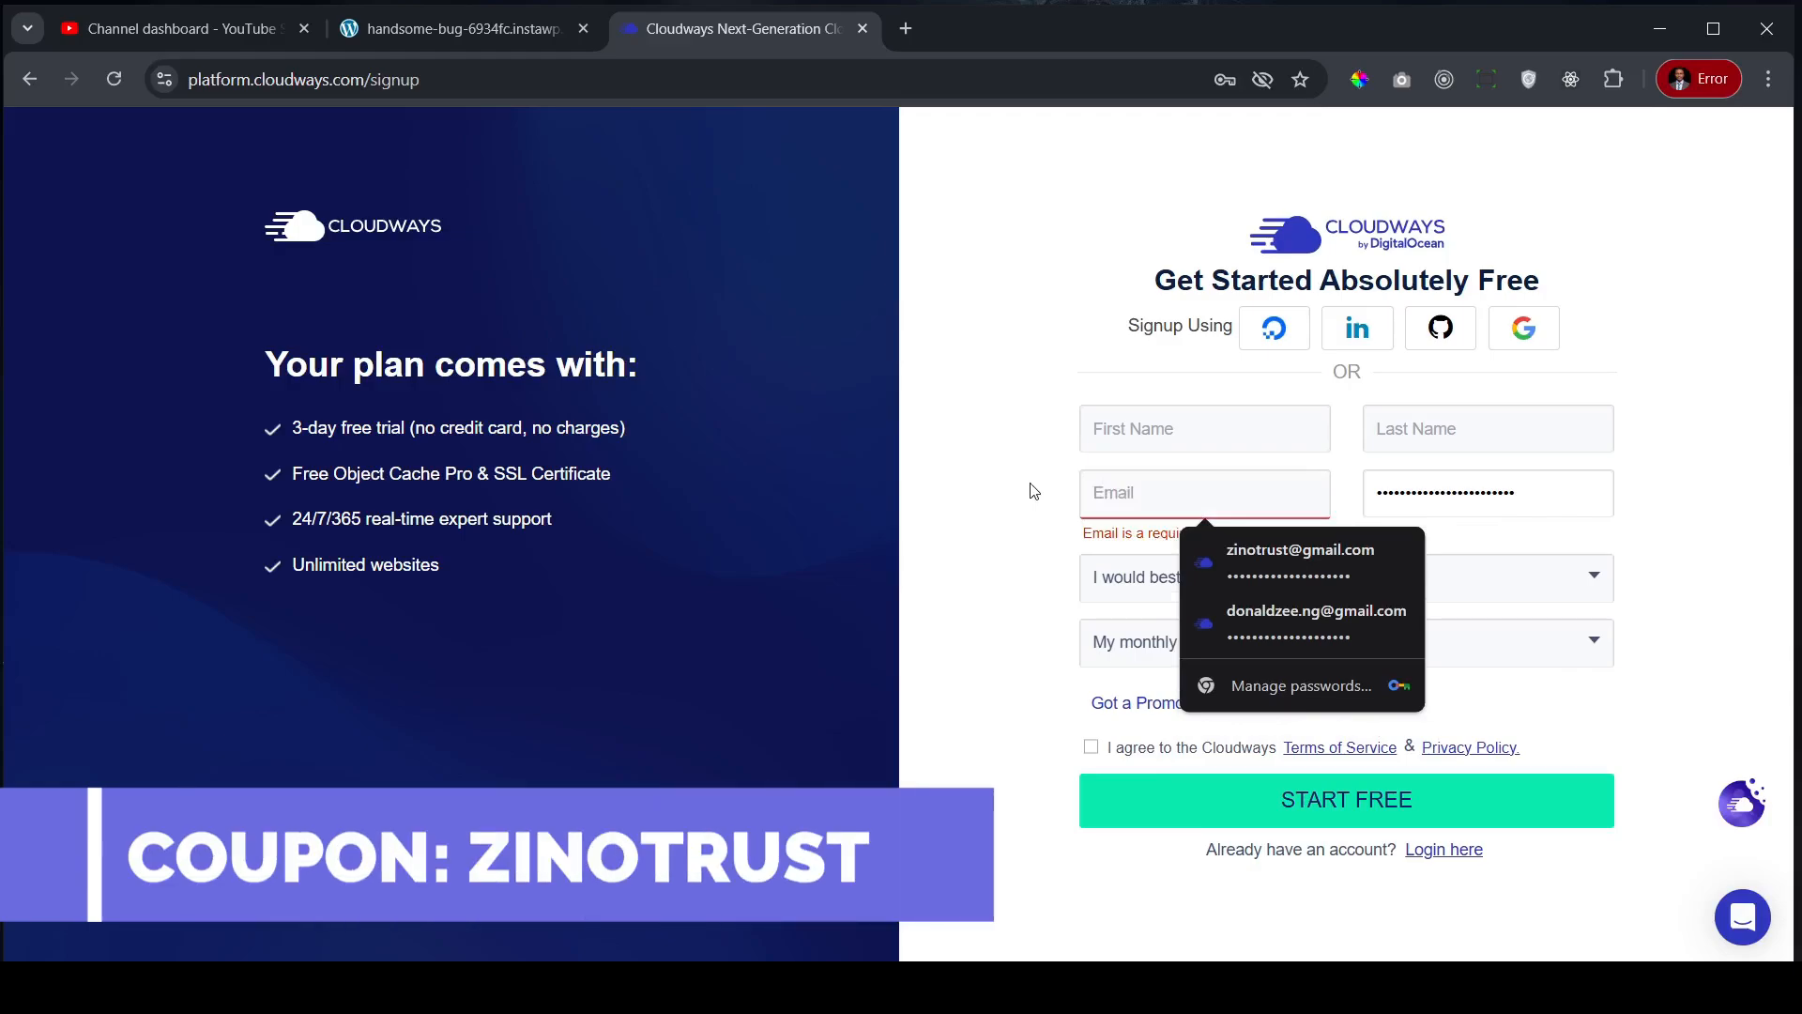
{"action": "key", "text": "ctrl+v"}
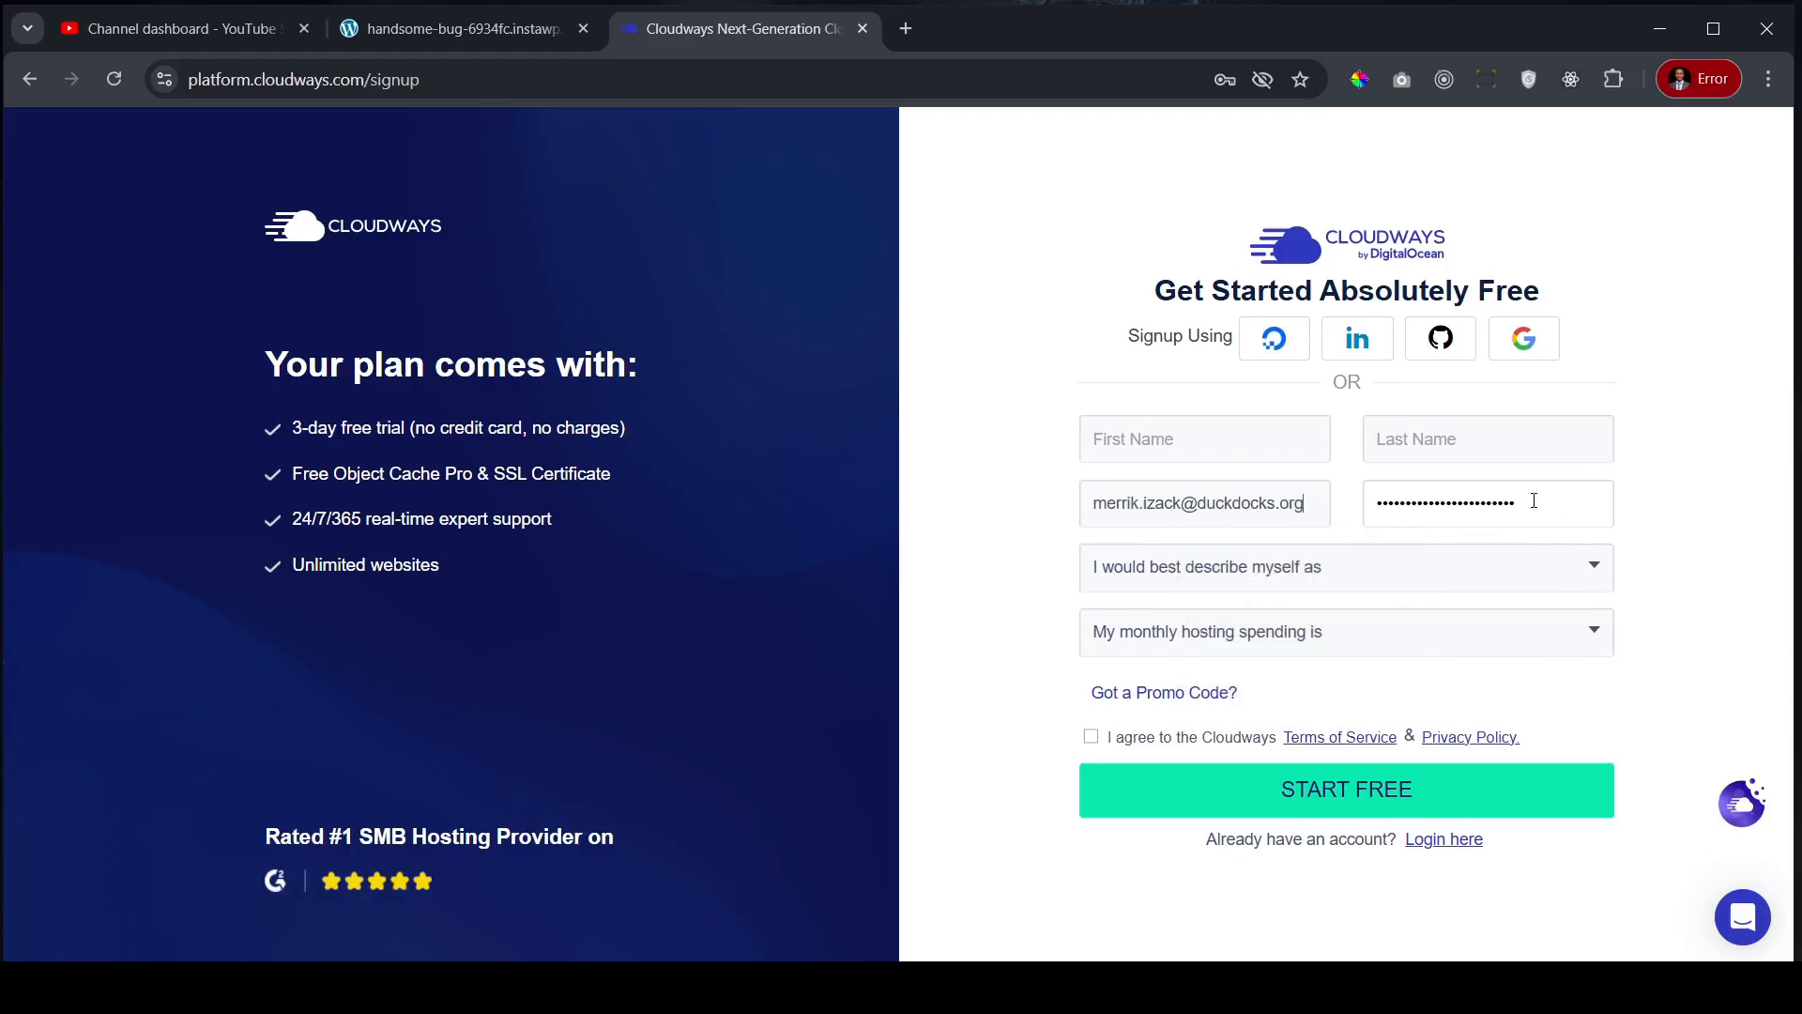
{"action": "left_click", "coordinate": [1172, 441]}
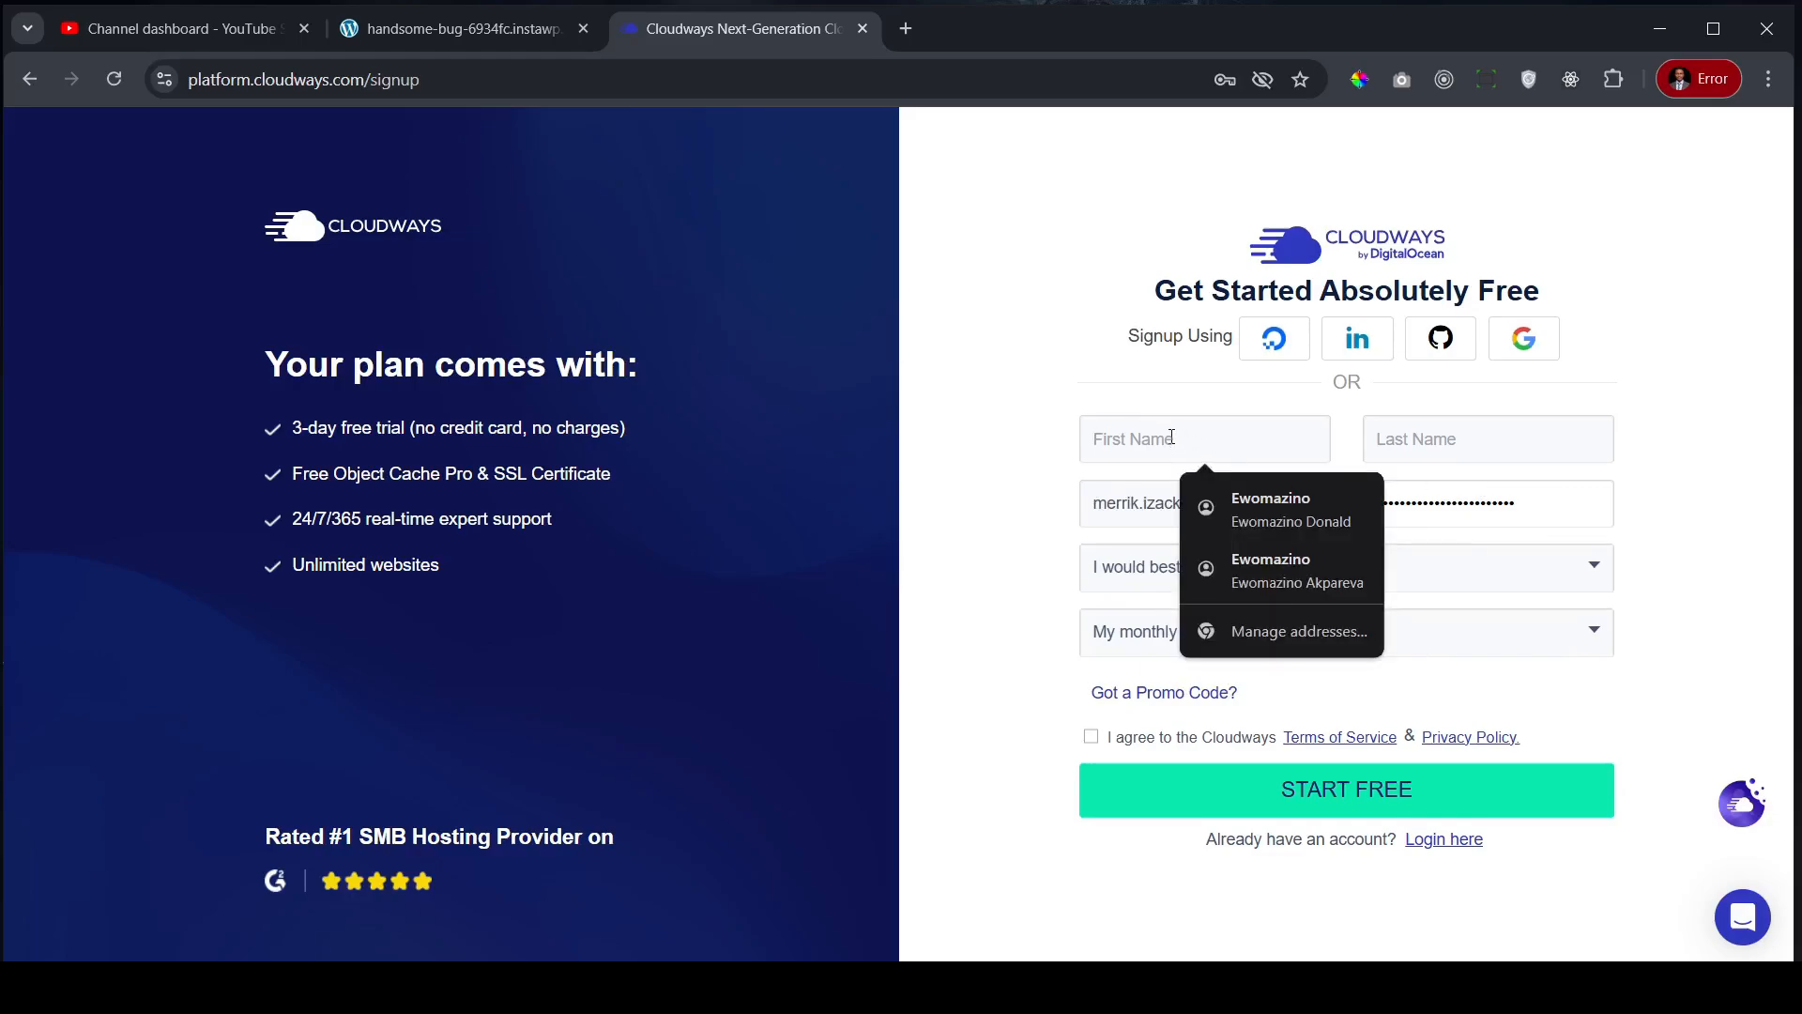
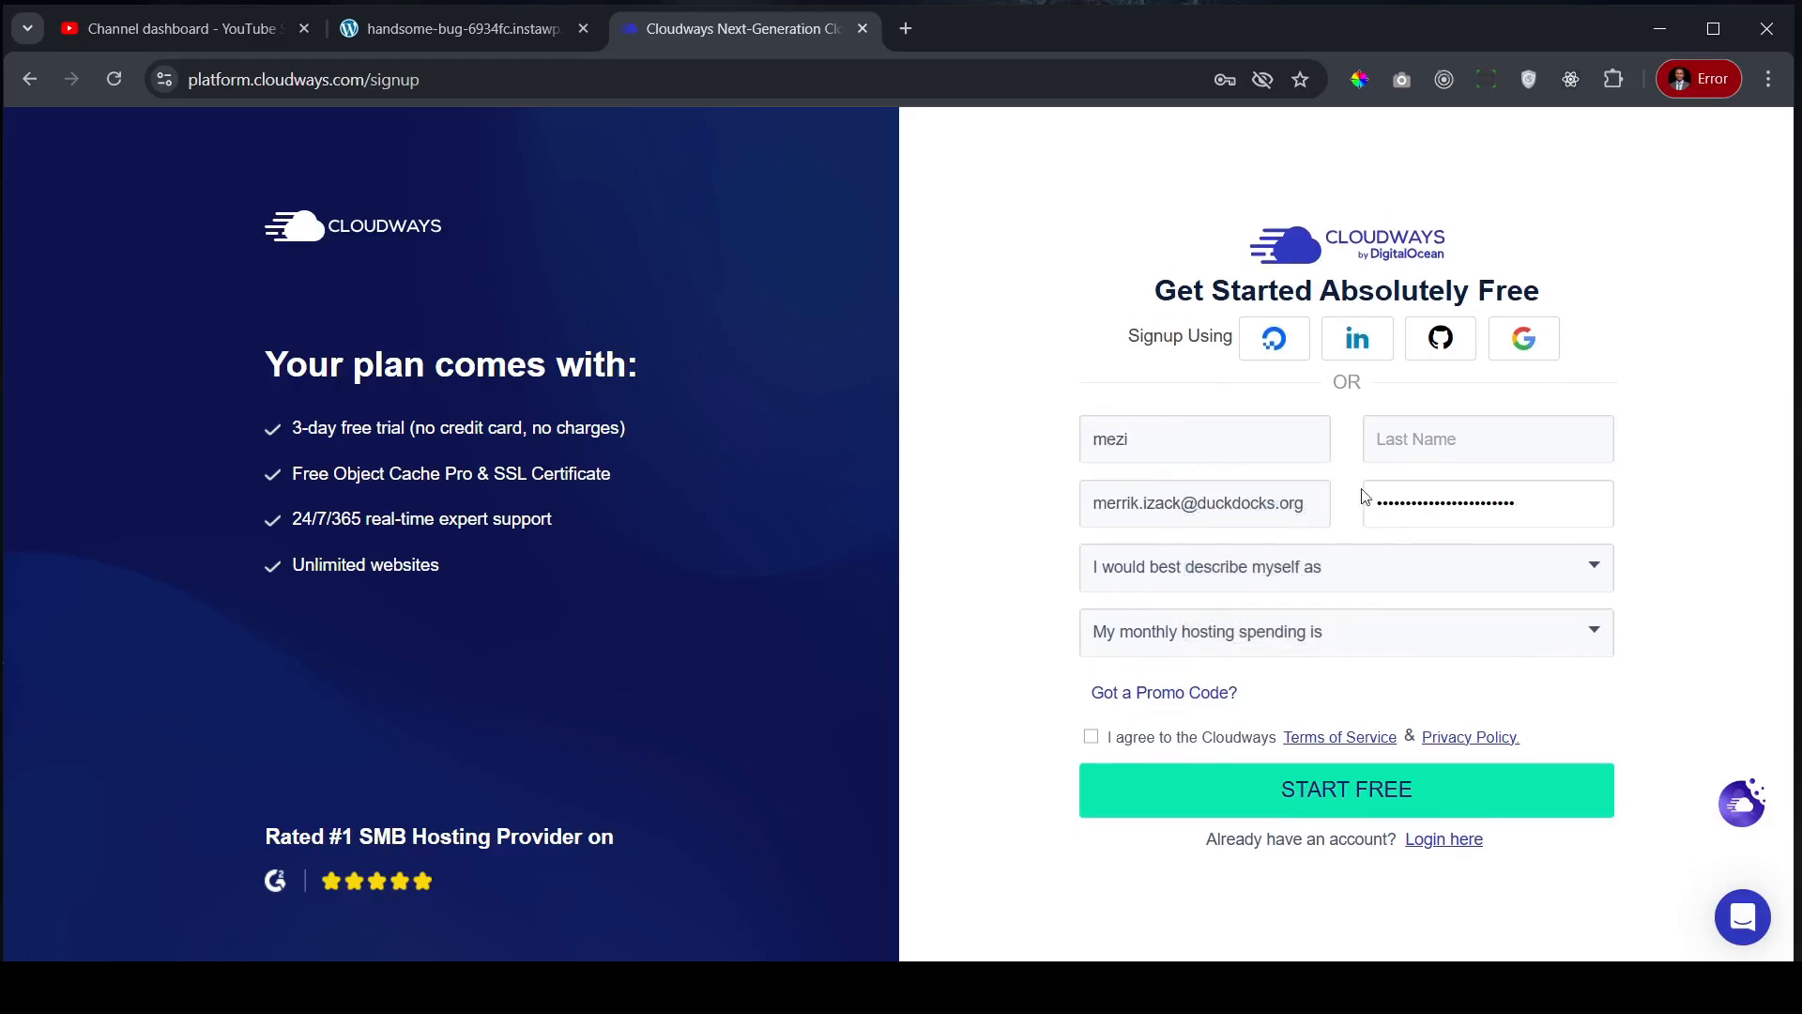
{"action": "left_click", "coordinate": [1439, 440]}
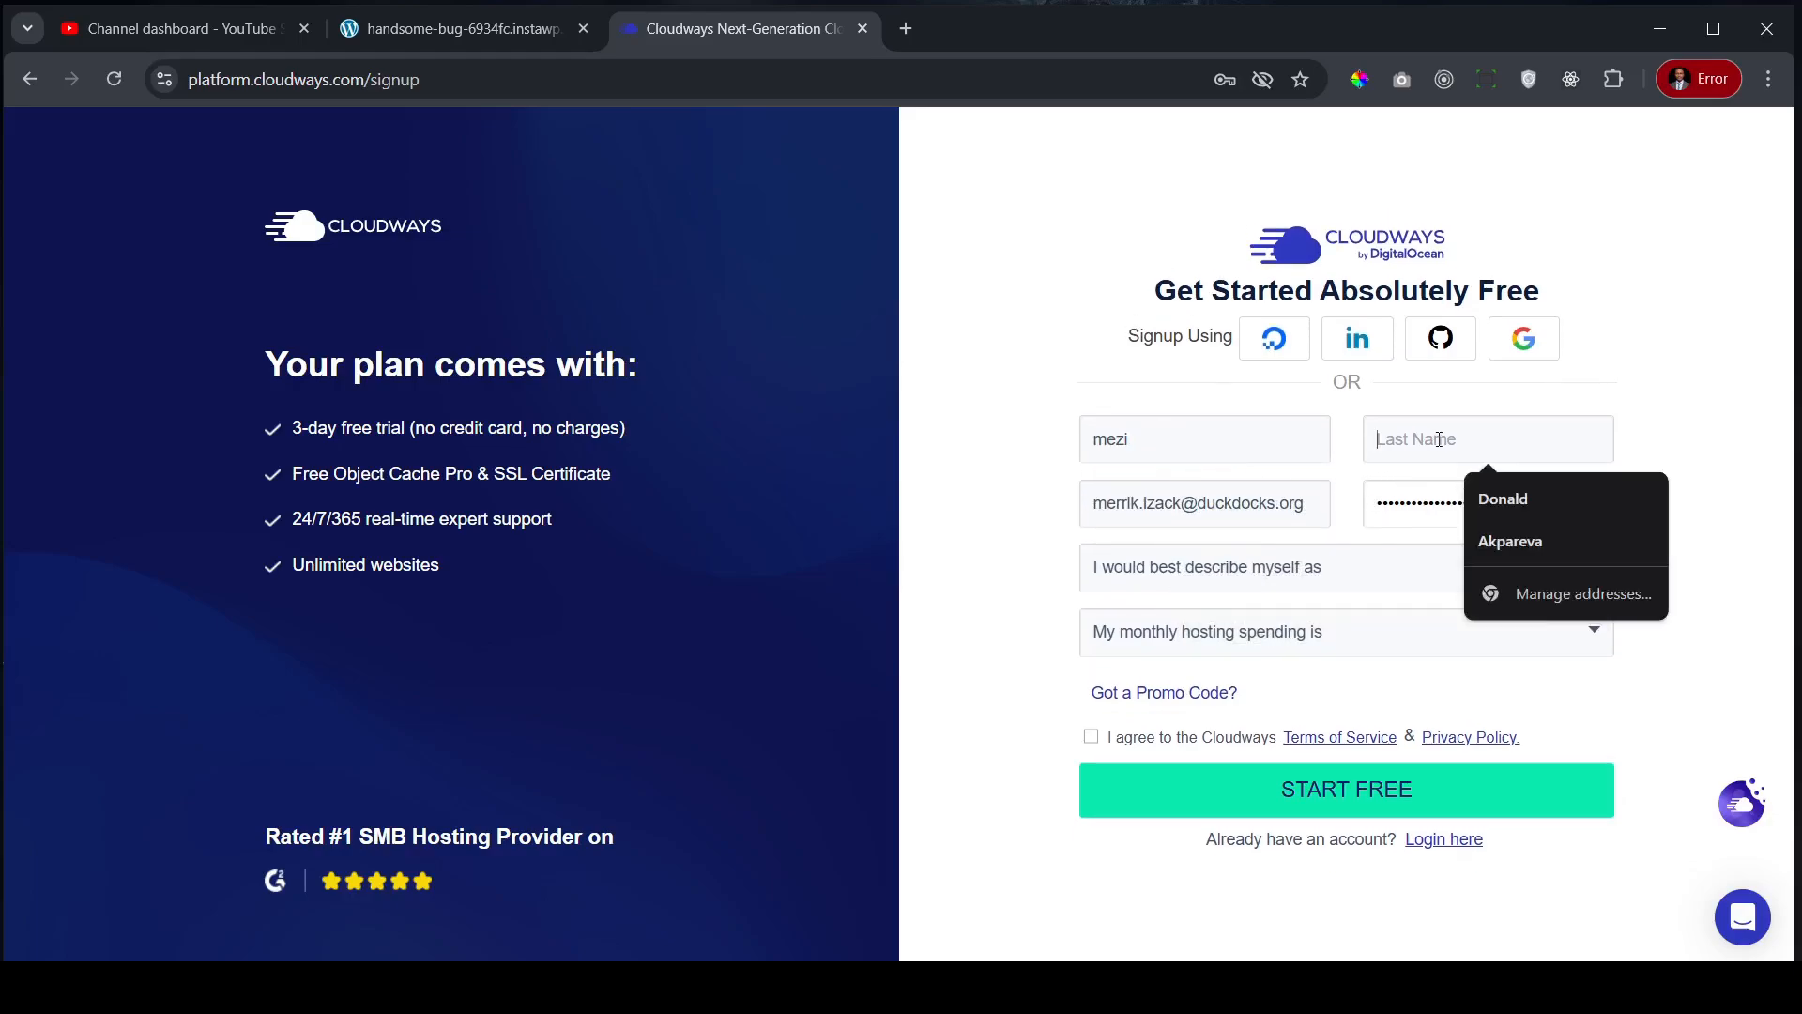
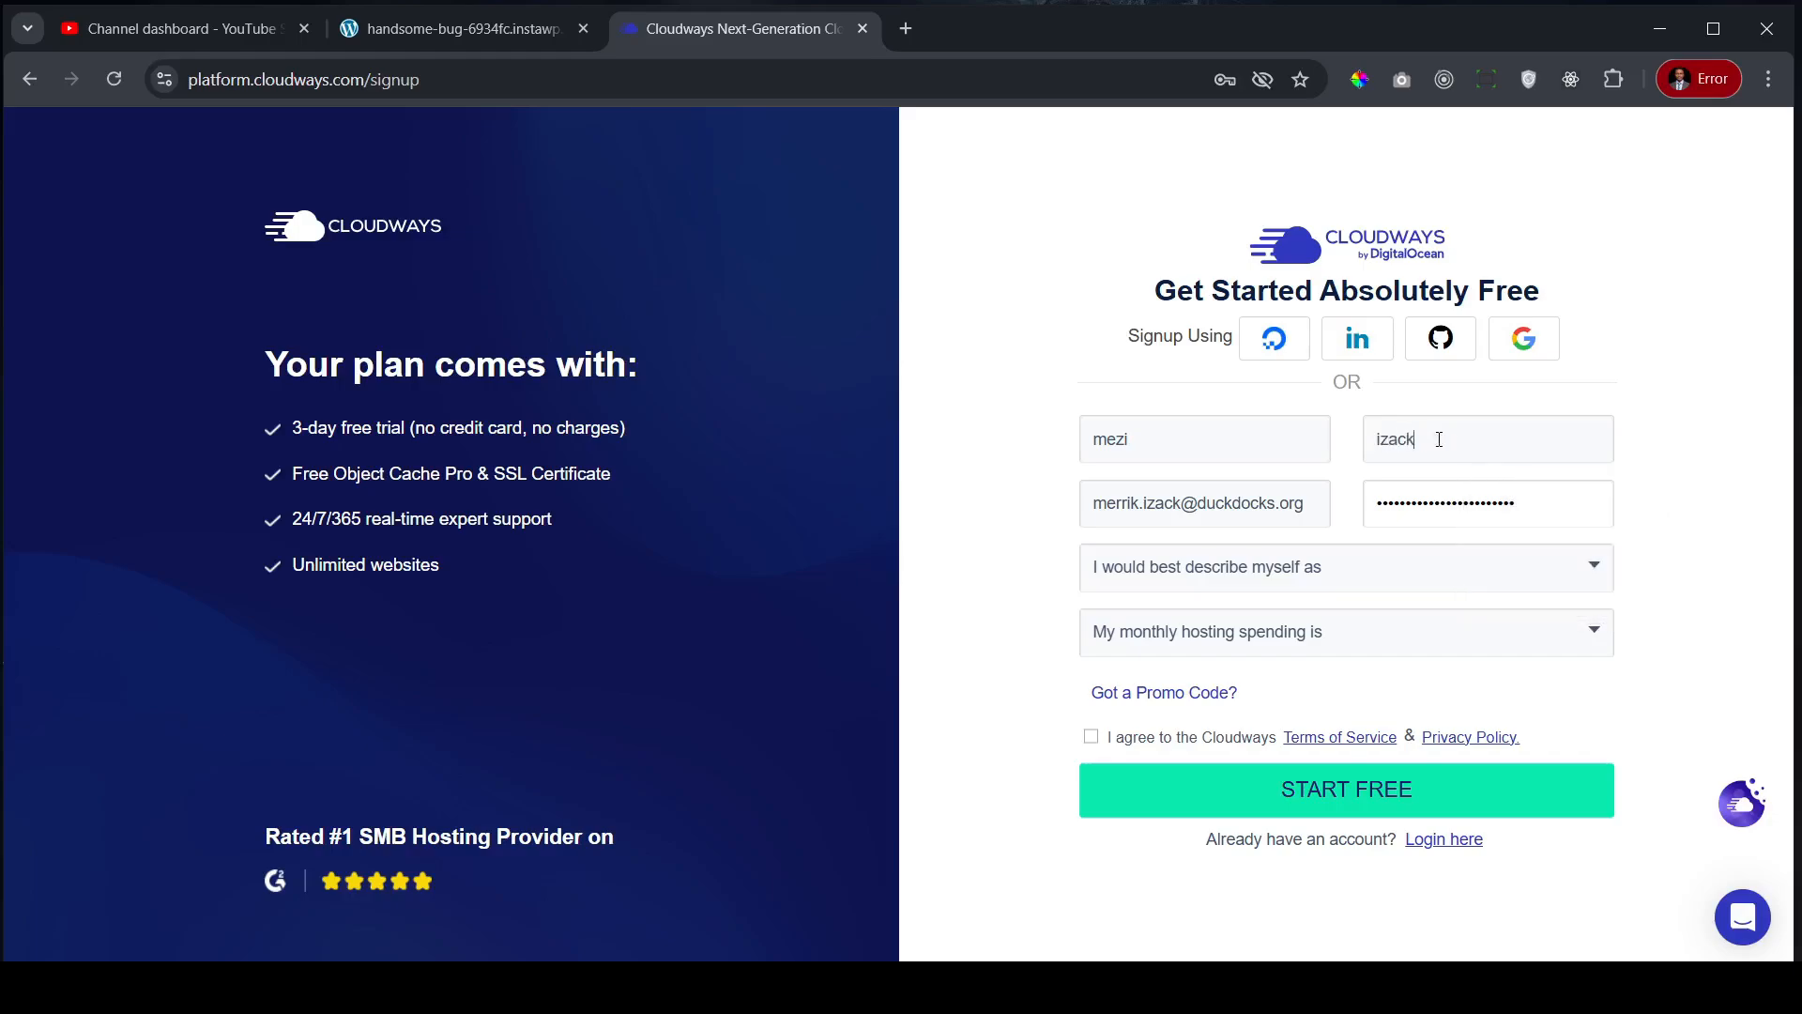
- Choose Digital Agency and $0 - $50 spending, apply promo code ZINOTRUST, accept the terms and submit
{"action": "left_click", "coordinate": [1361, 586]}
{"action": "left_click", "coordinate": [1155, 574]}
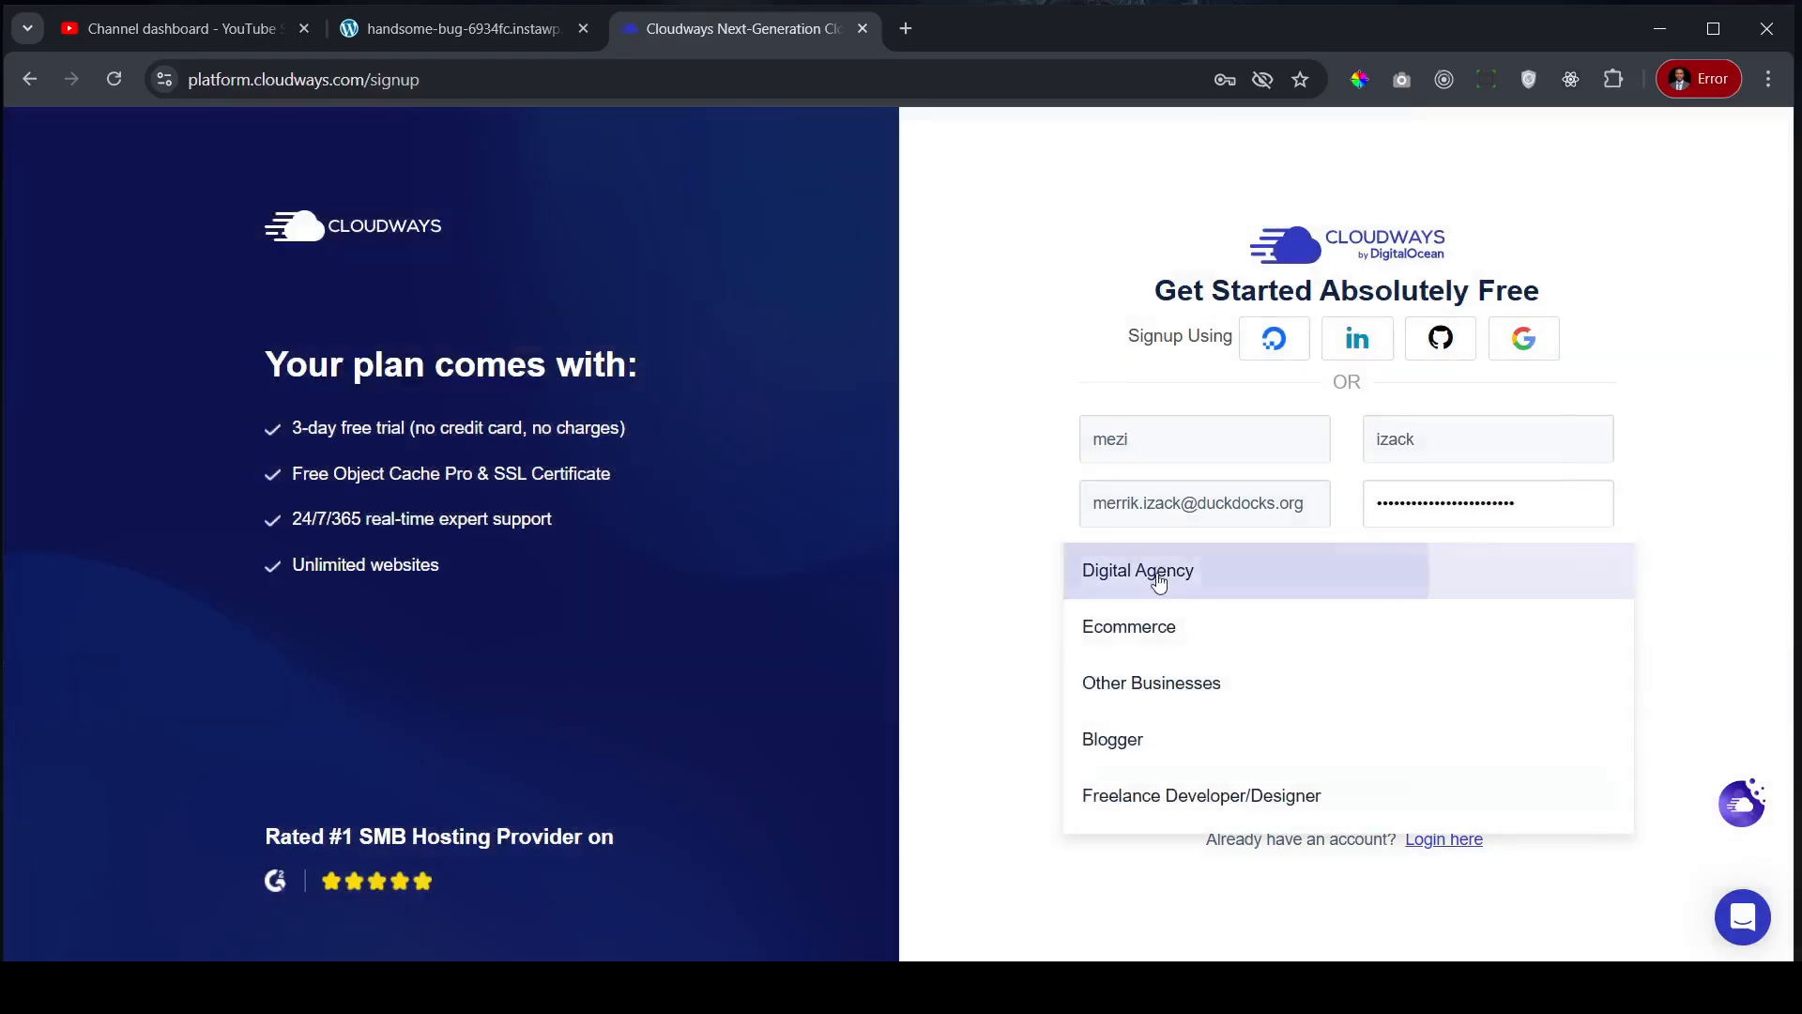
{"action": "left_click", "coordinate": [1296, 651]}
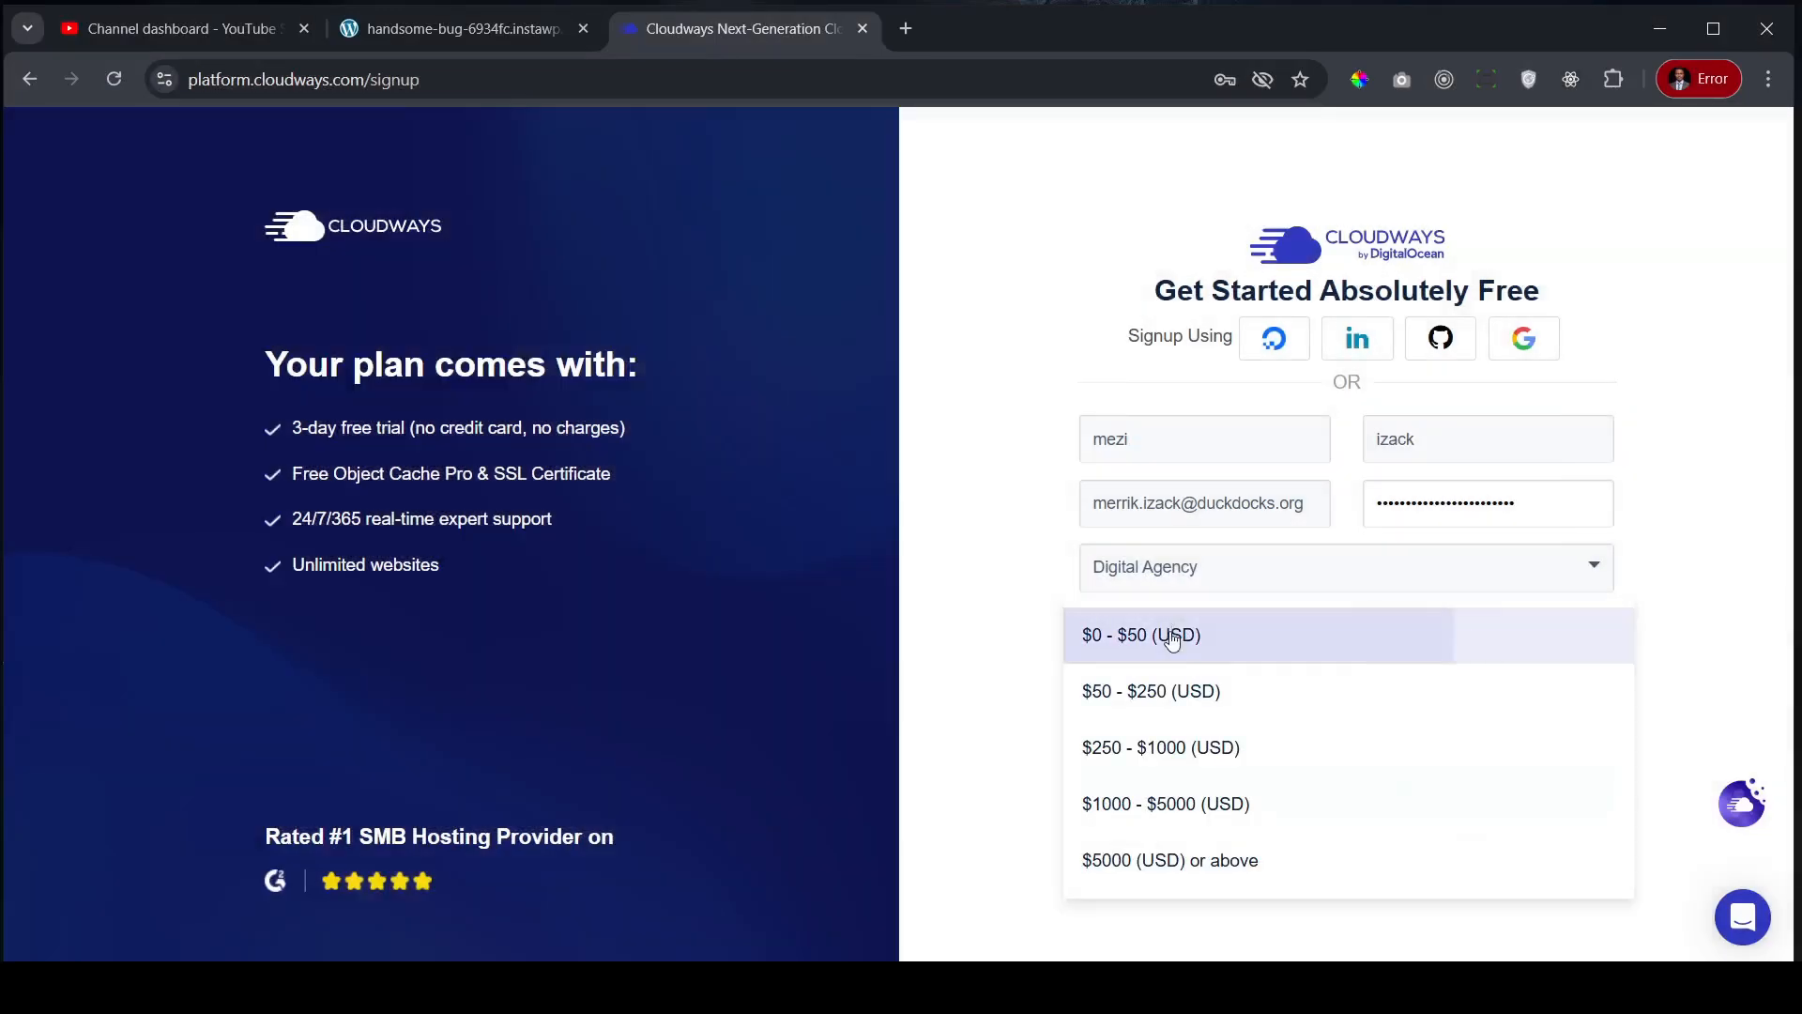
{"action": "left_click", "coordinate": [1172, 639]}
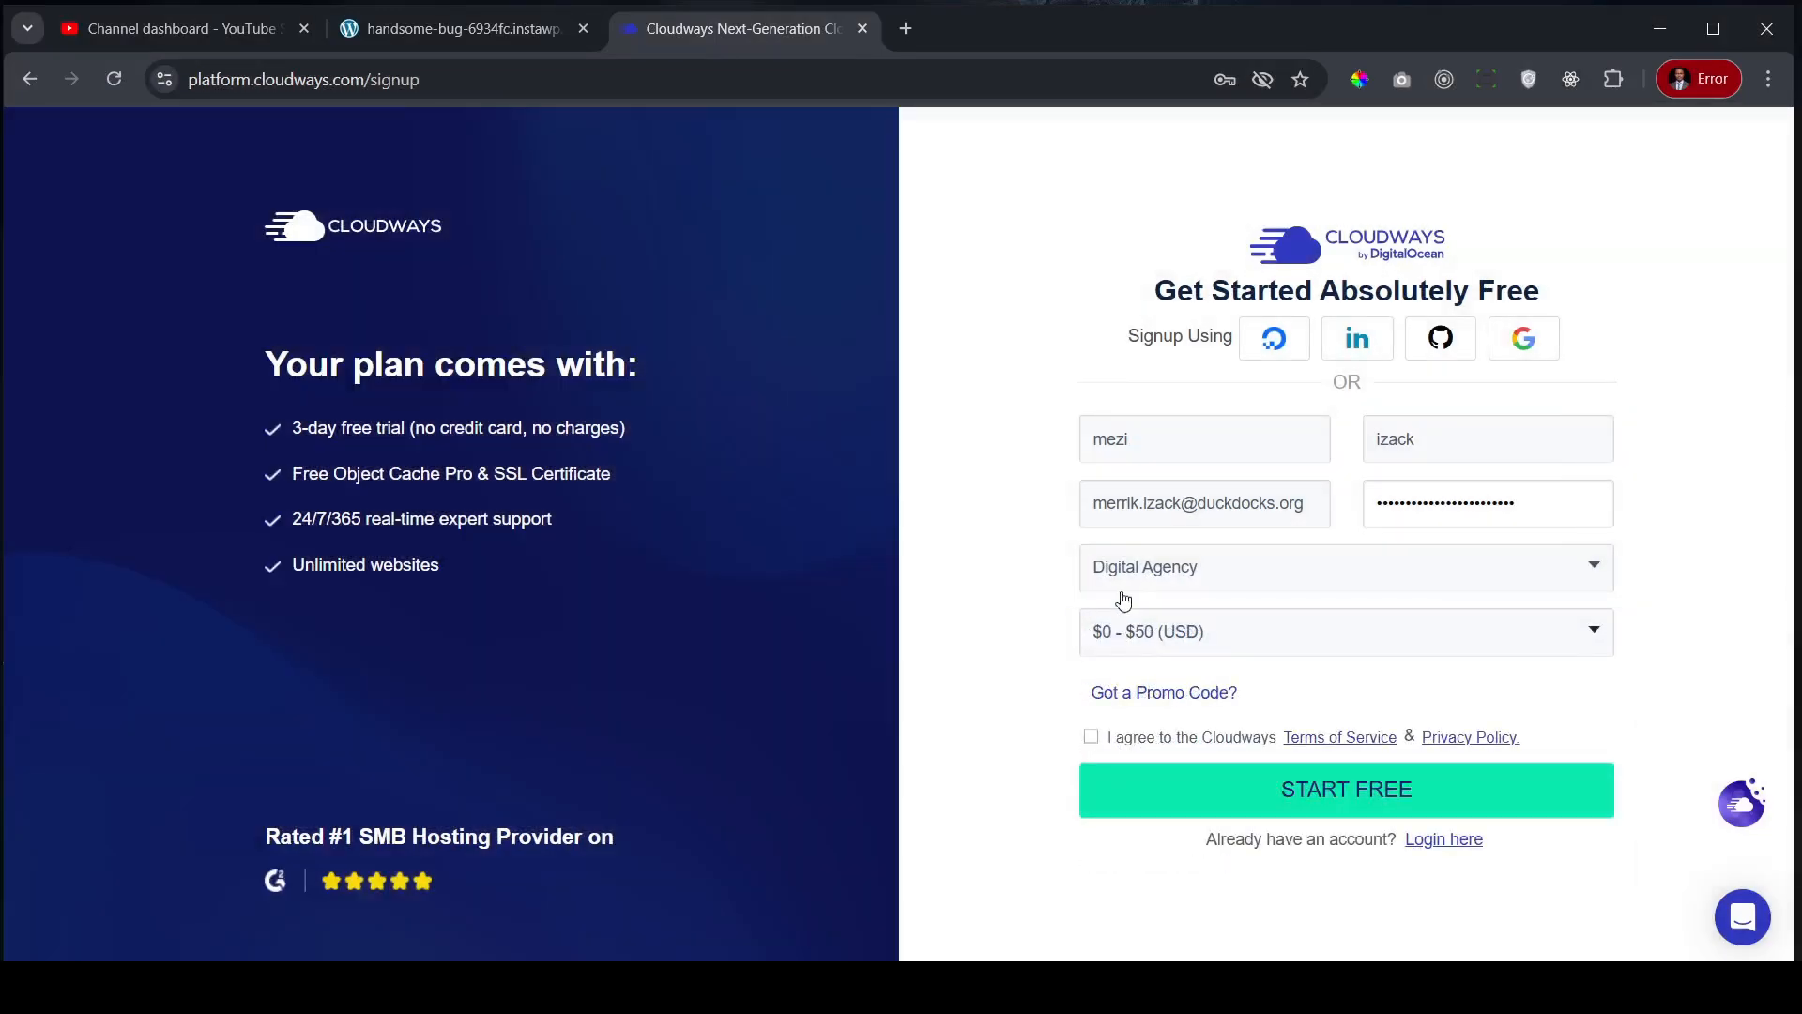
{"action": "left_click", "coordinate": [1154, 696]}
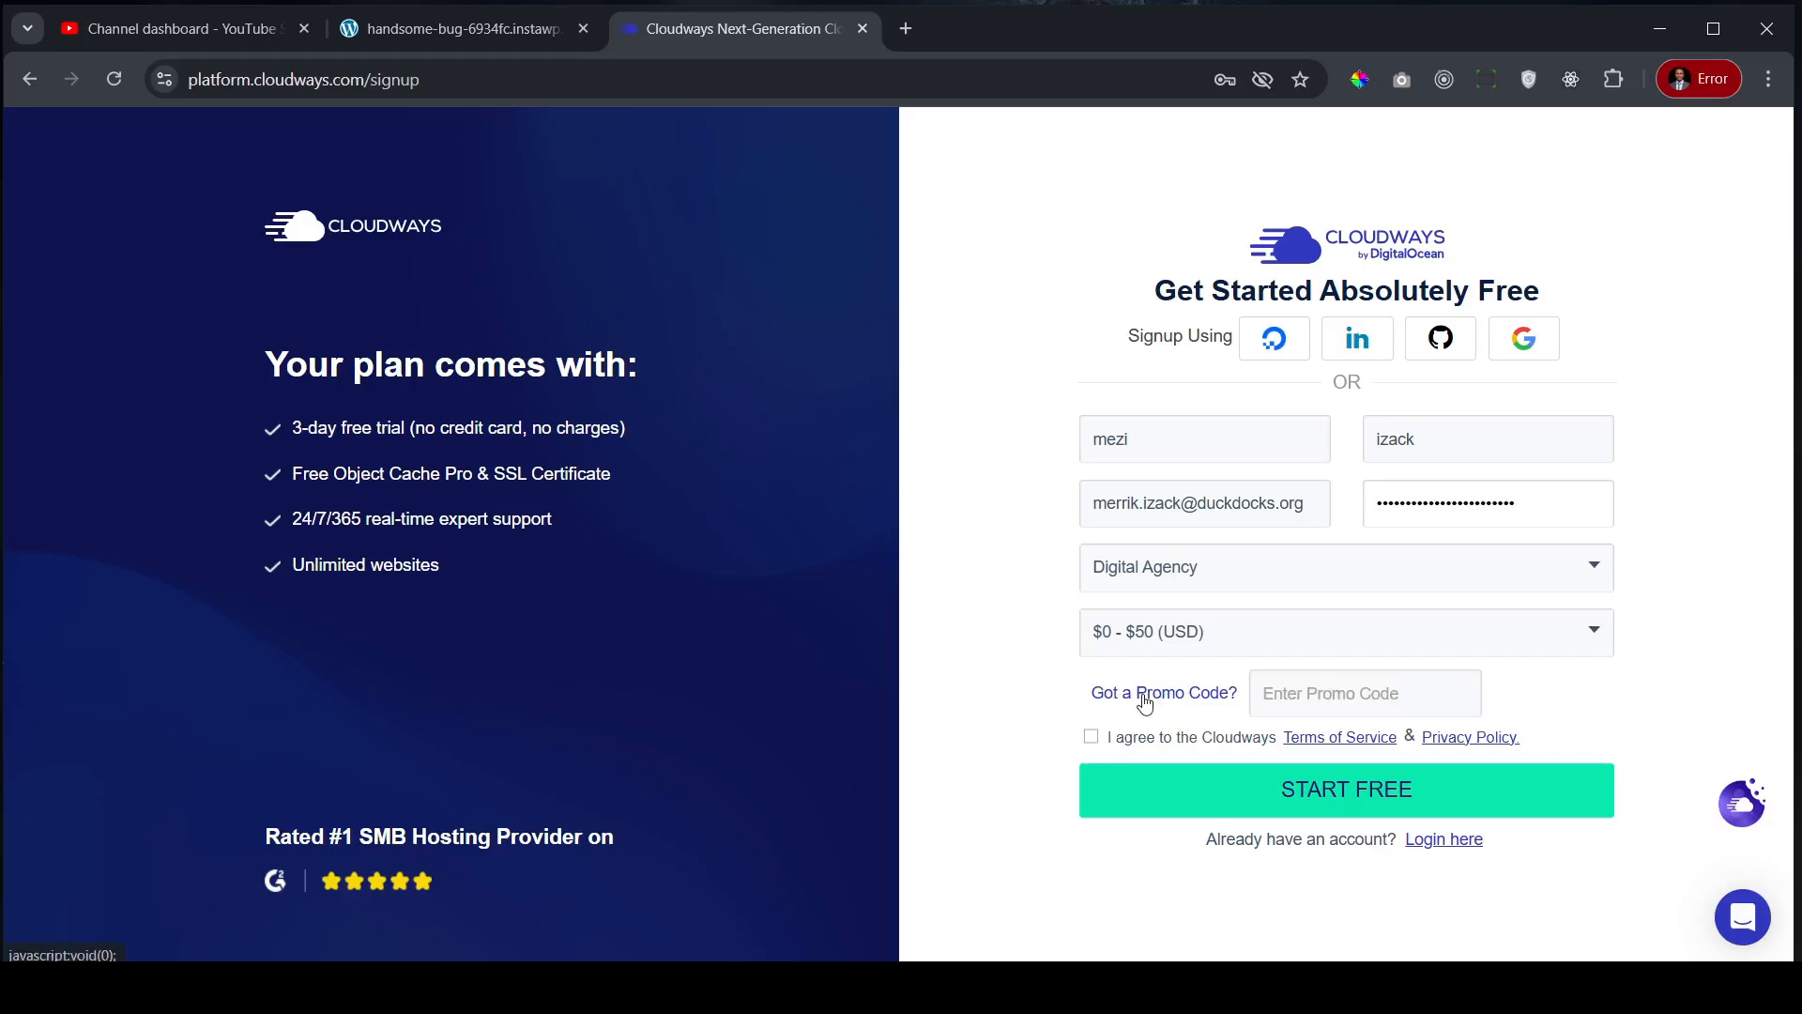
{"action": "left_click", "coordinate": [1312, 691]}
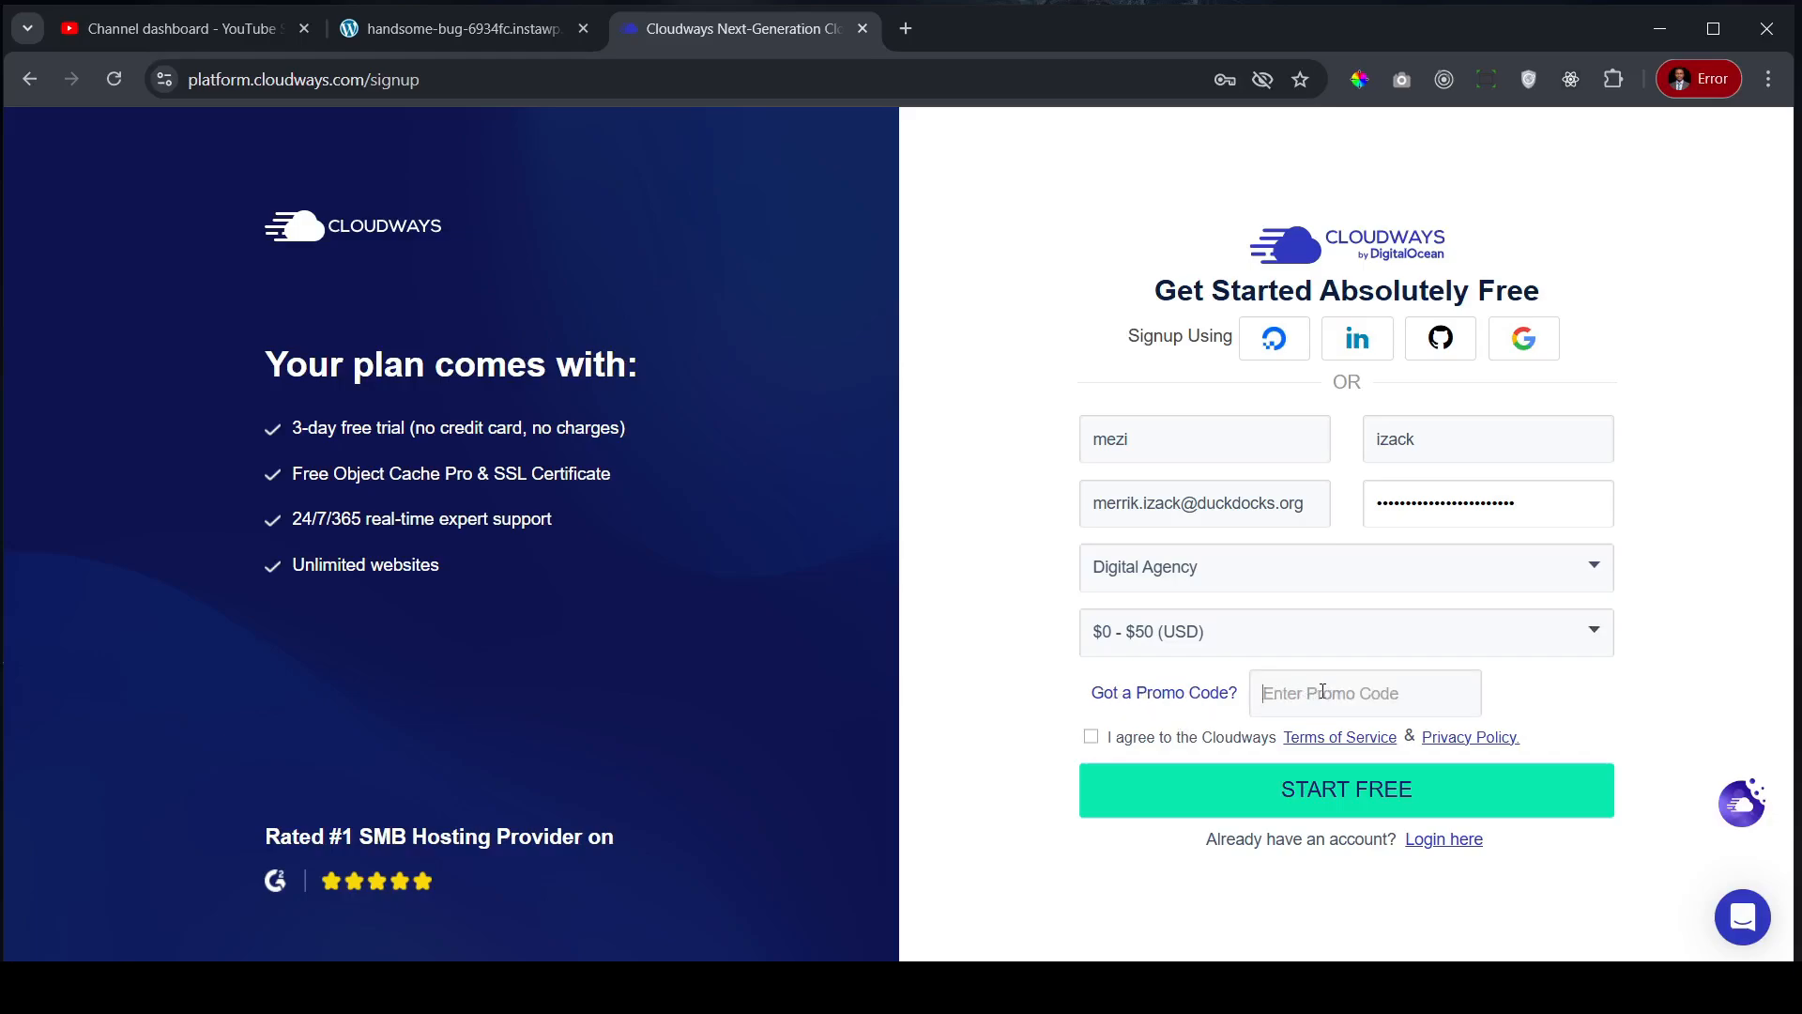
{"action": "type", "text": "ZIN"}
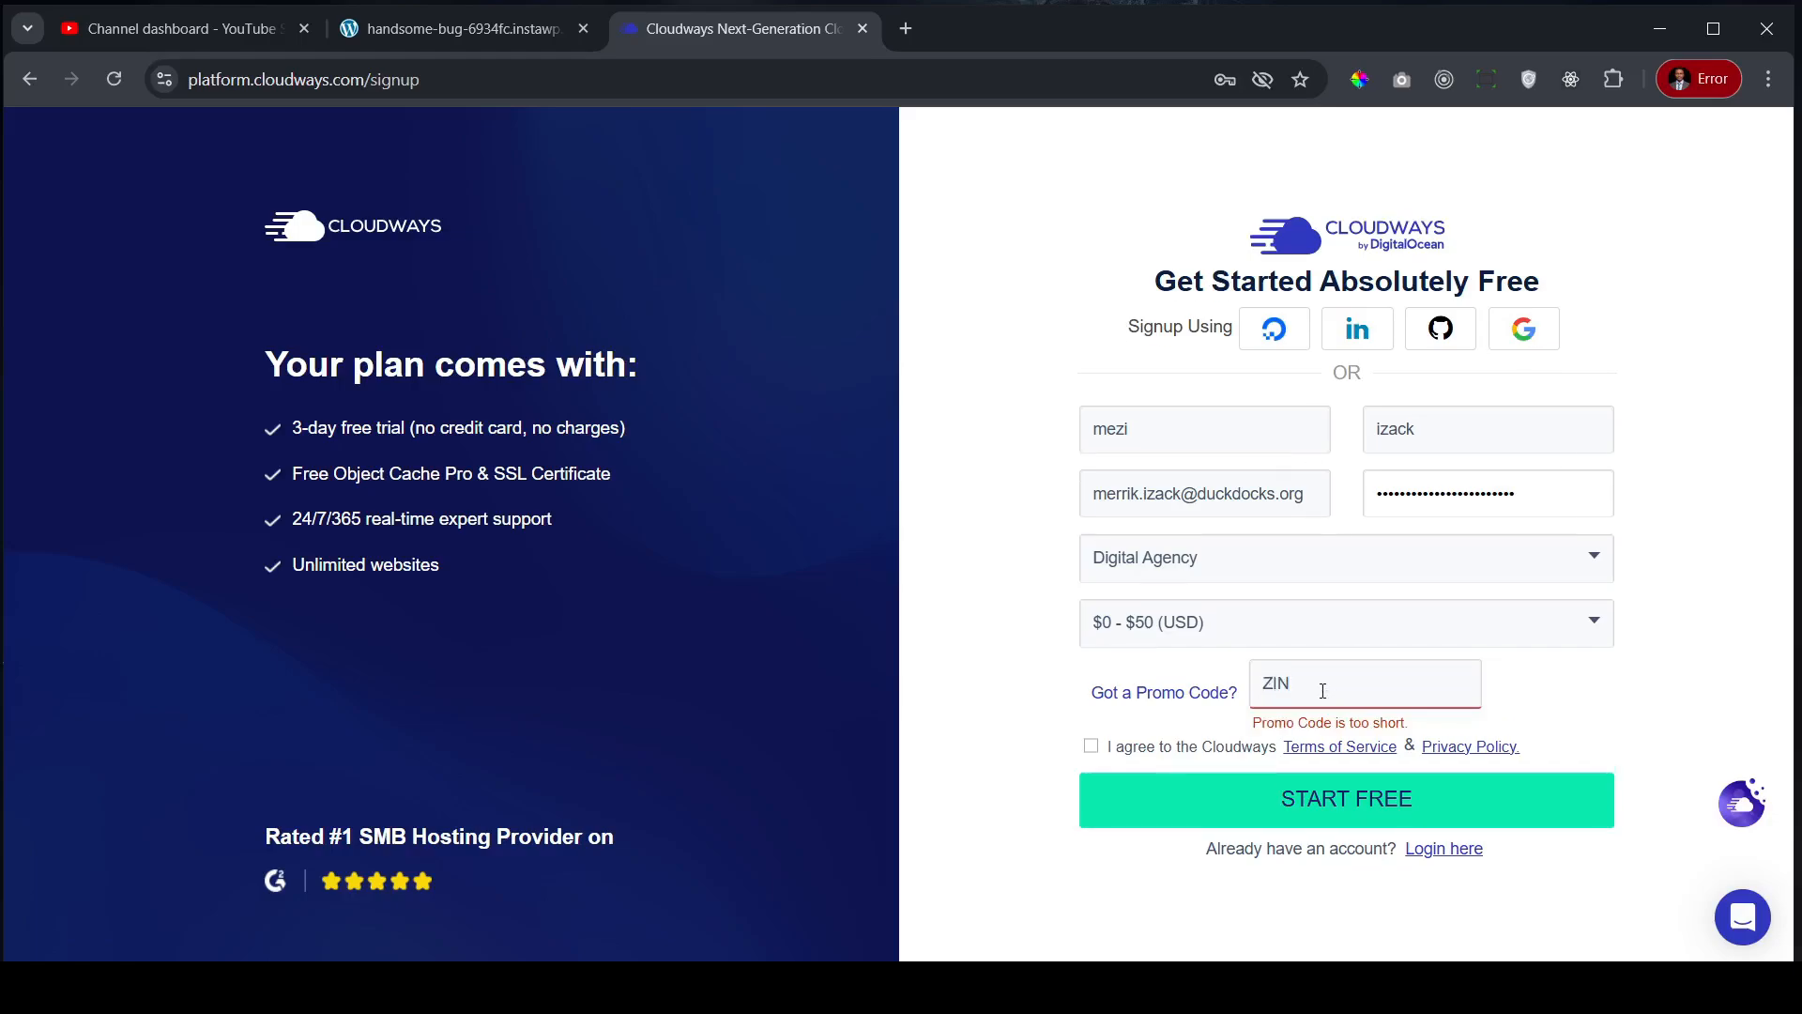
{"action": "type", "text": "OTRUST"}
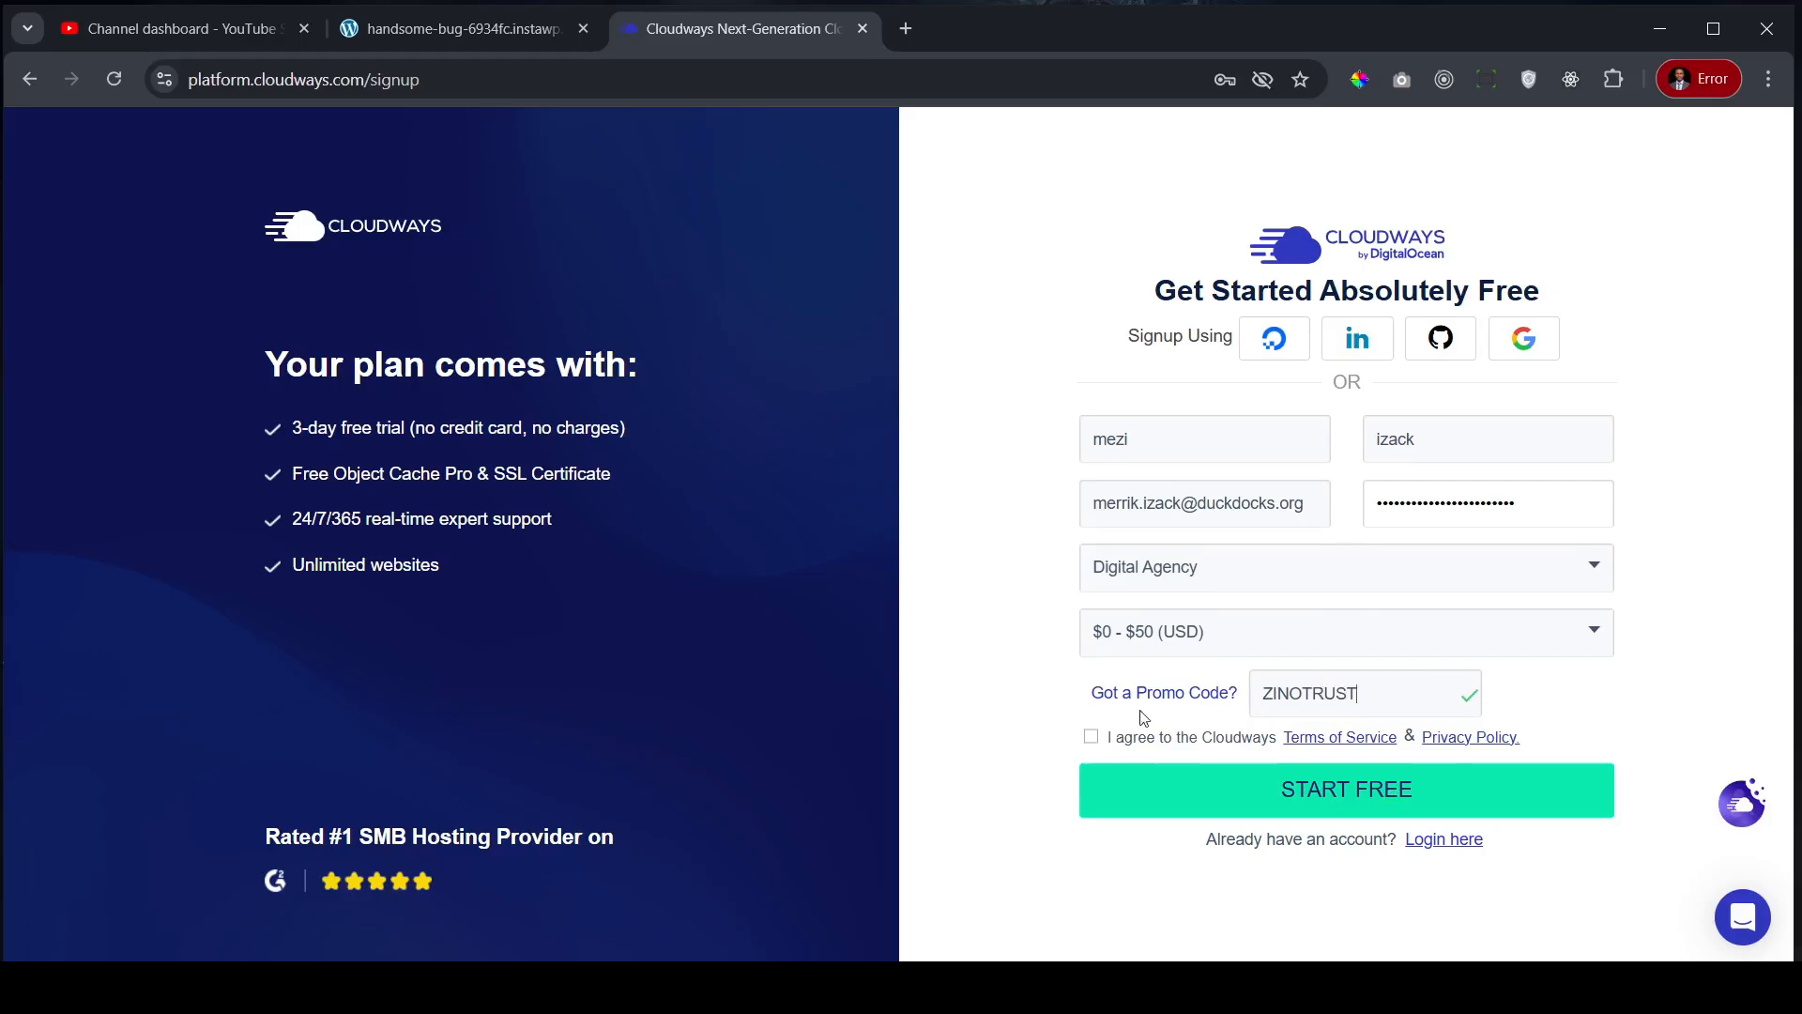
{"action": "left_click", "coordinate": [1092, 737]}
{"action": "left_click", "coordinate": [1366, 793]}
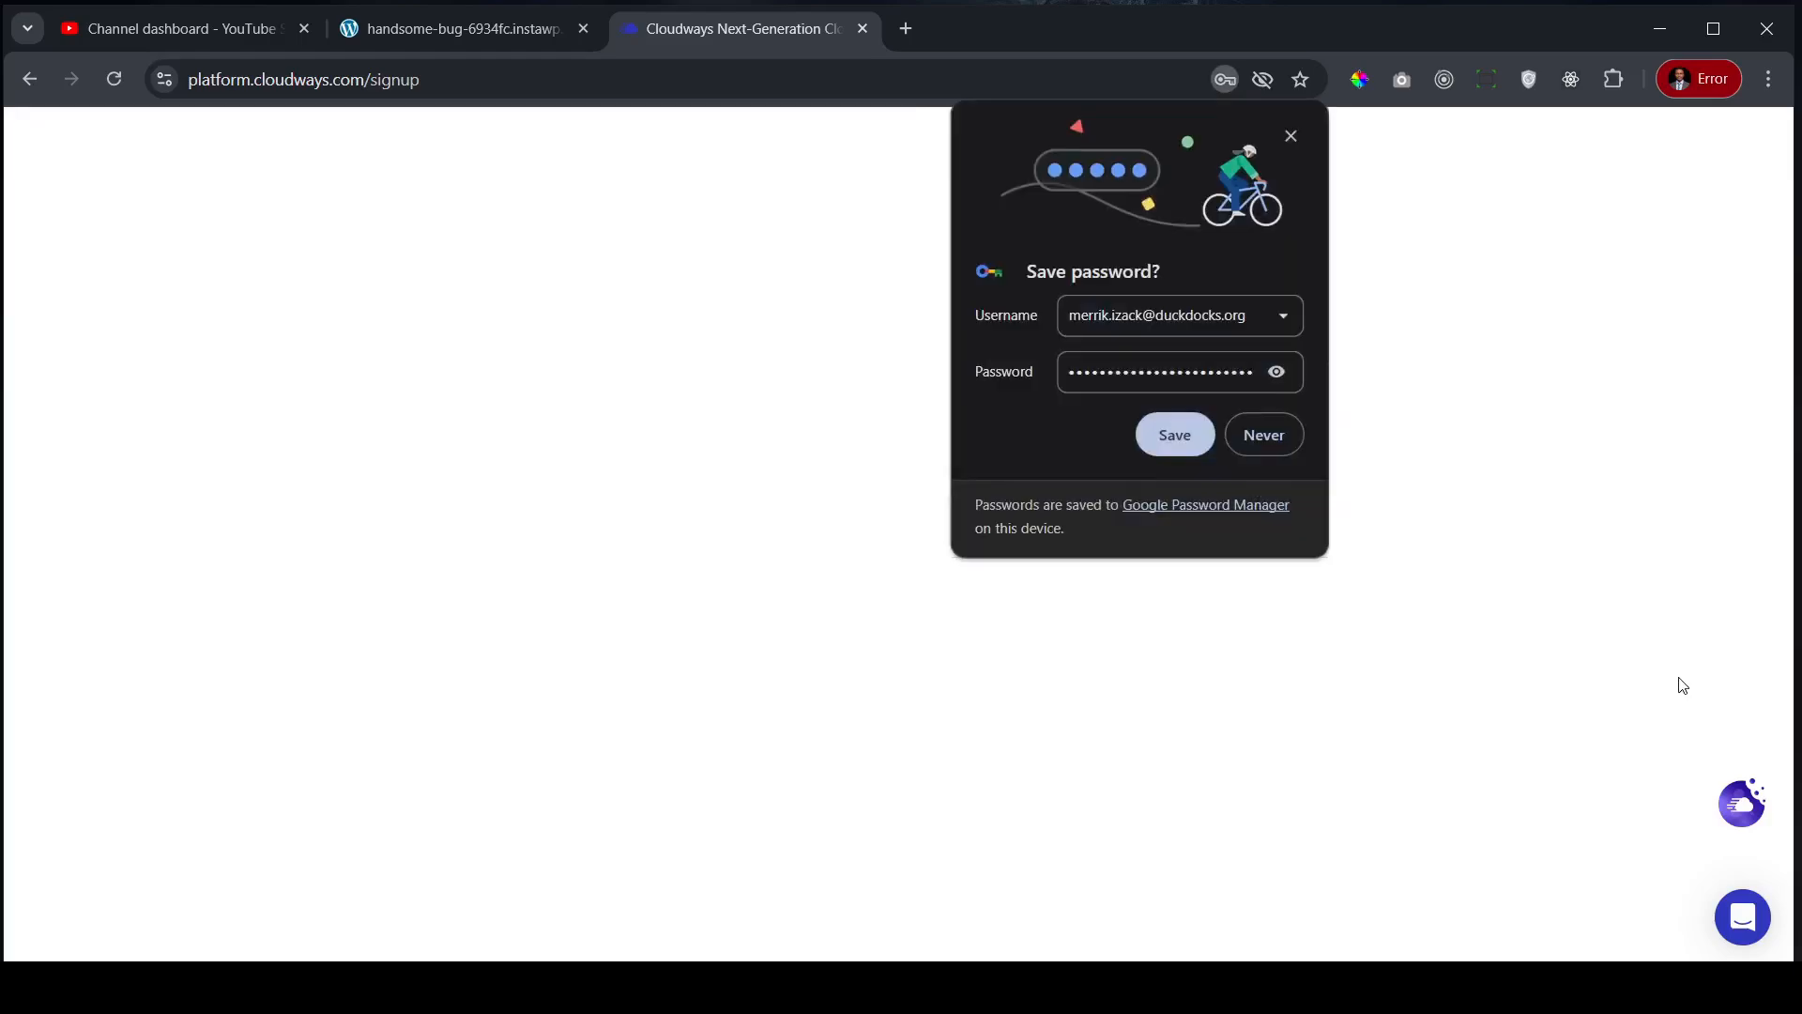
- Save the browser password, then click Activate Account Now in the DisposableMail activation email
{"action": "left_click", "coordinate": [1177, 437]}
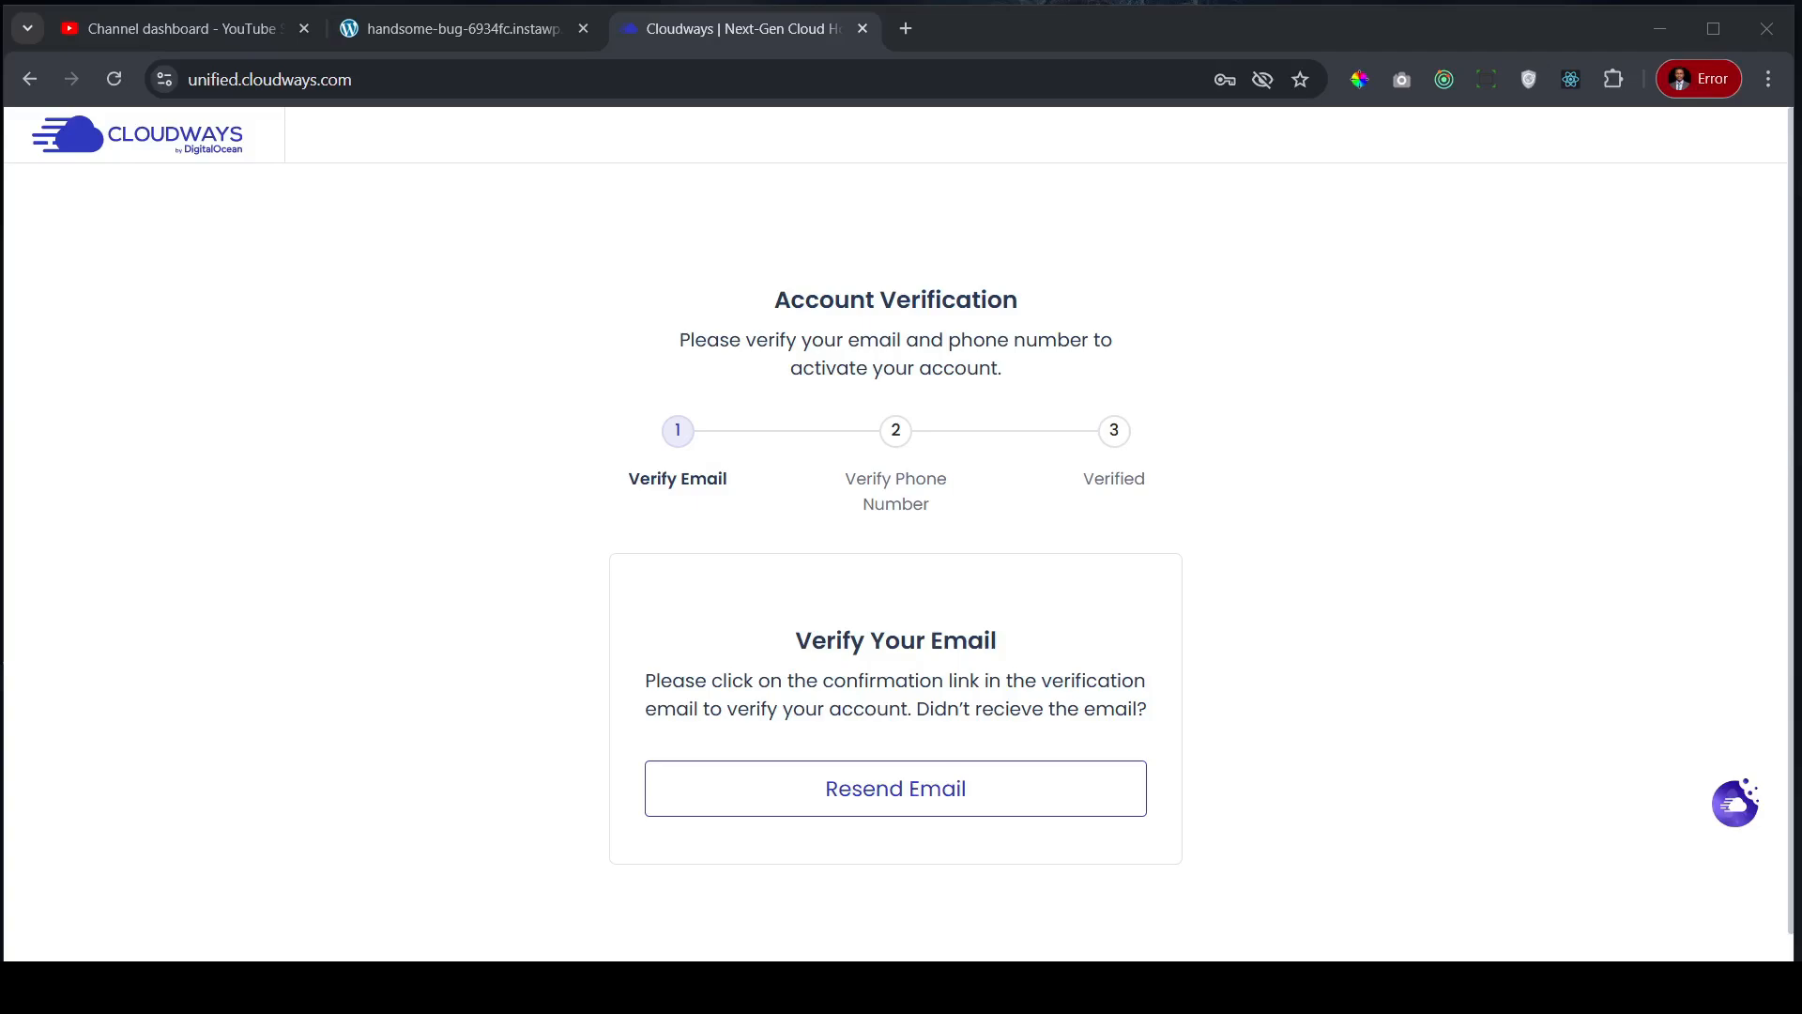
{"action": "left_click_drag", "start_coordinate": [1801, 37], "coordinate": [796, 59]}
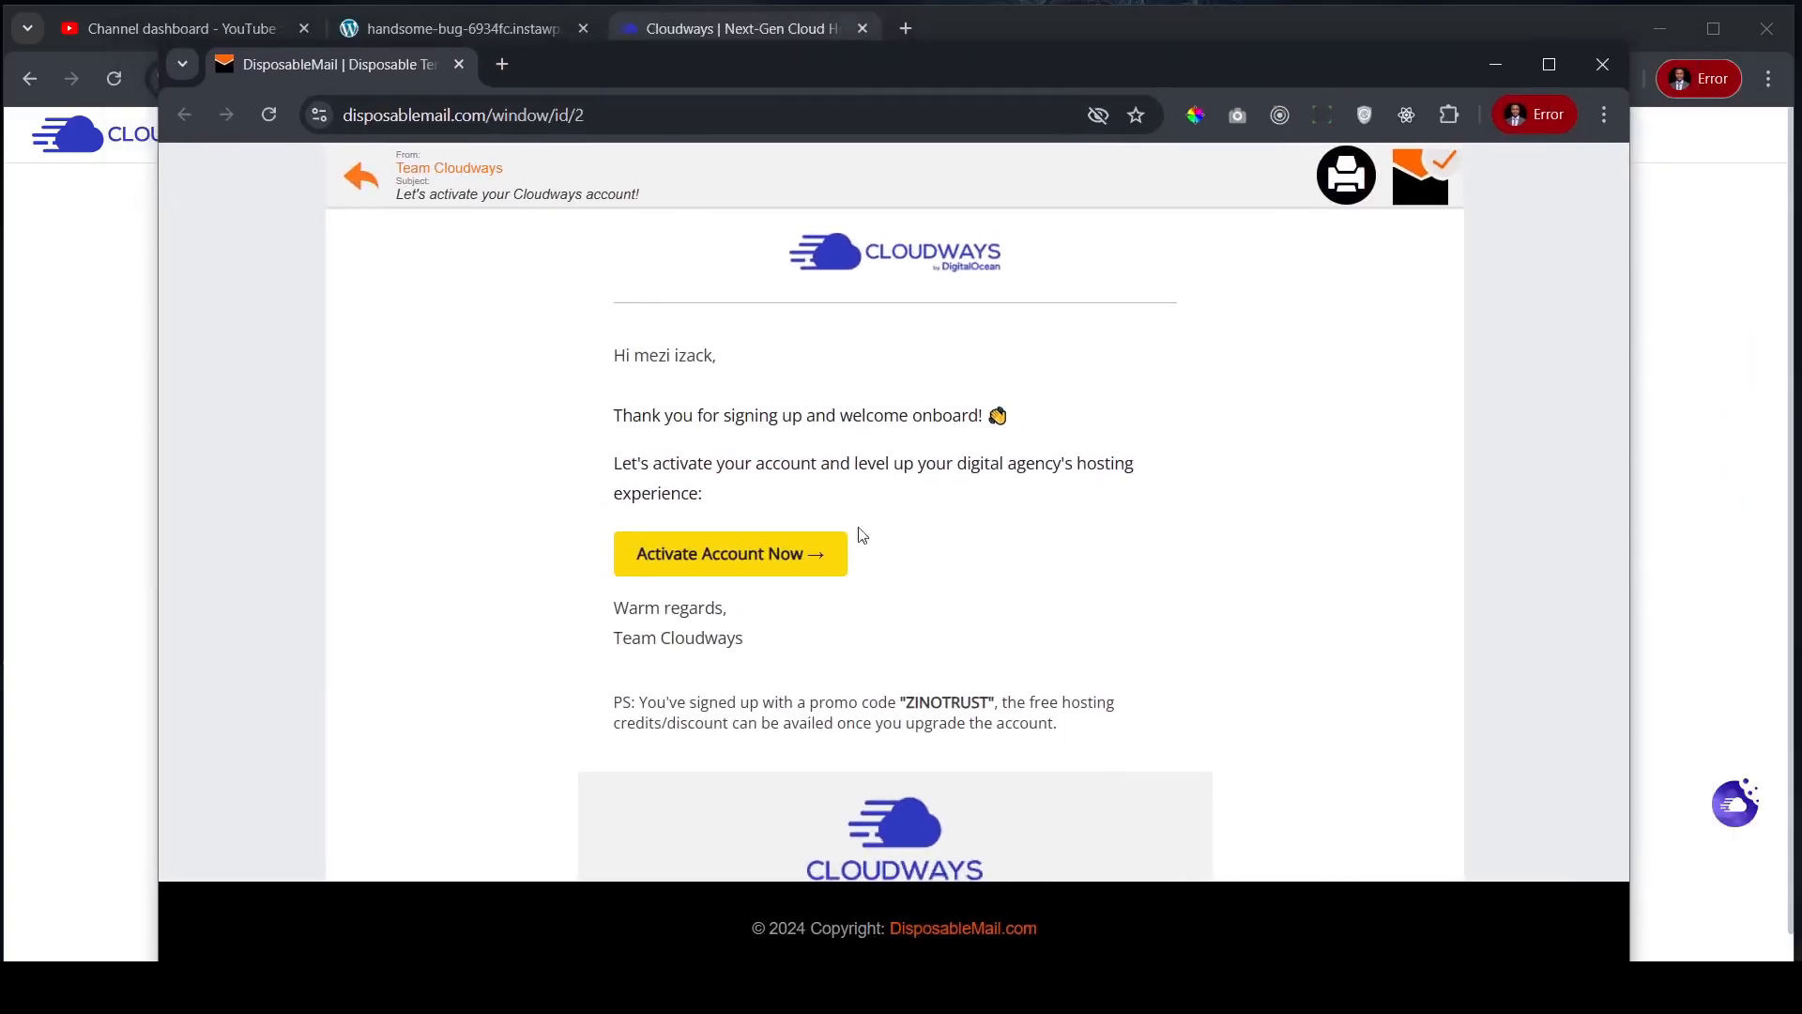
{"action": "left_click", "coordinate": [722, 557]}
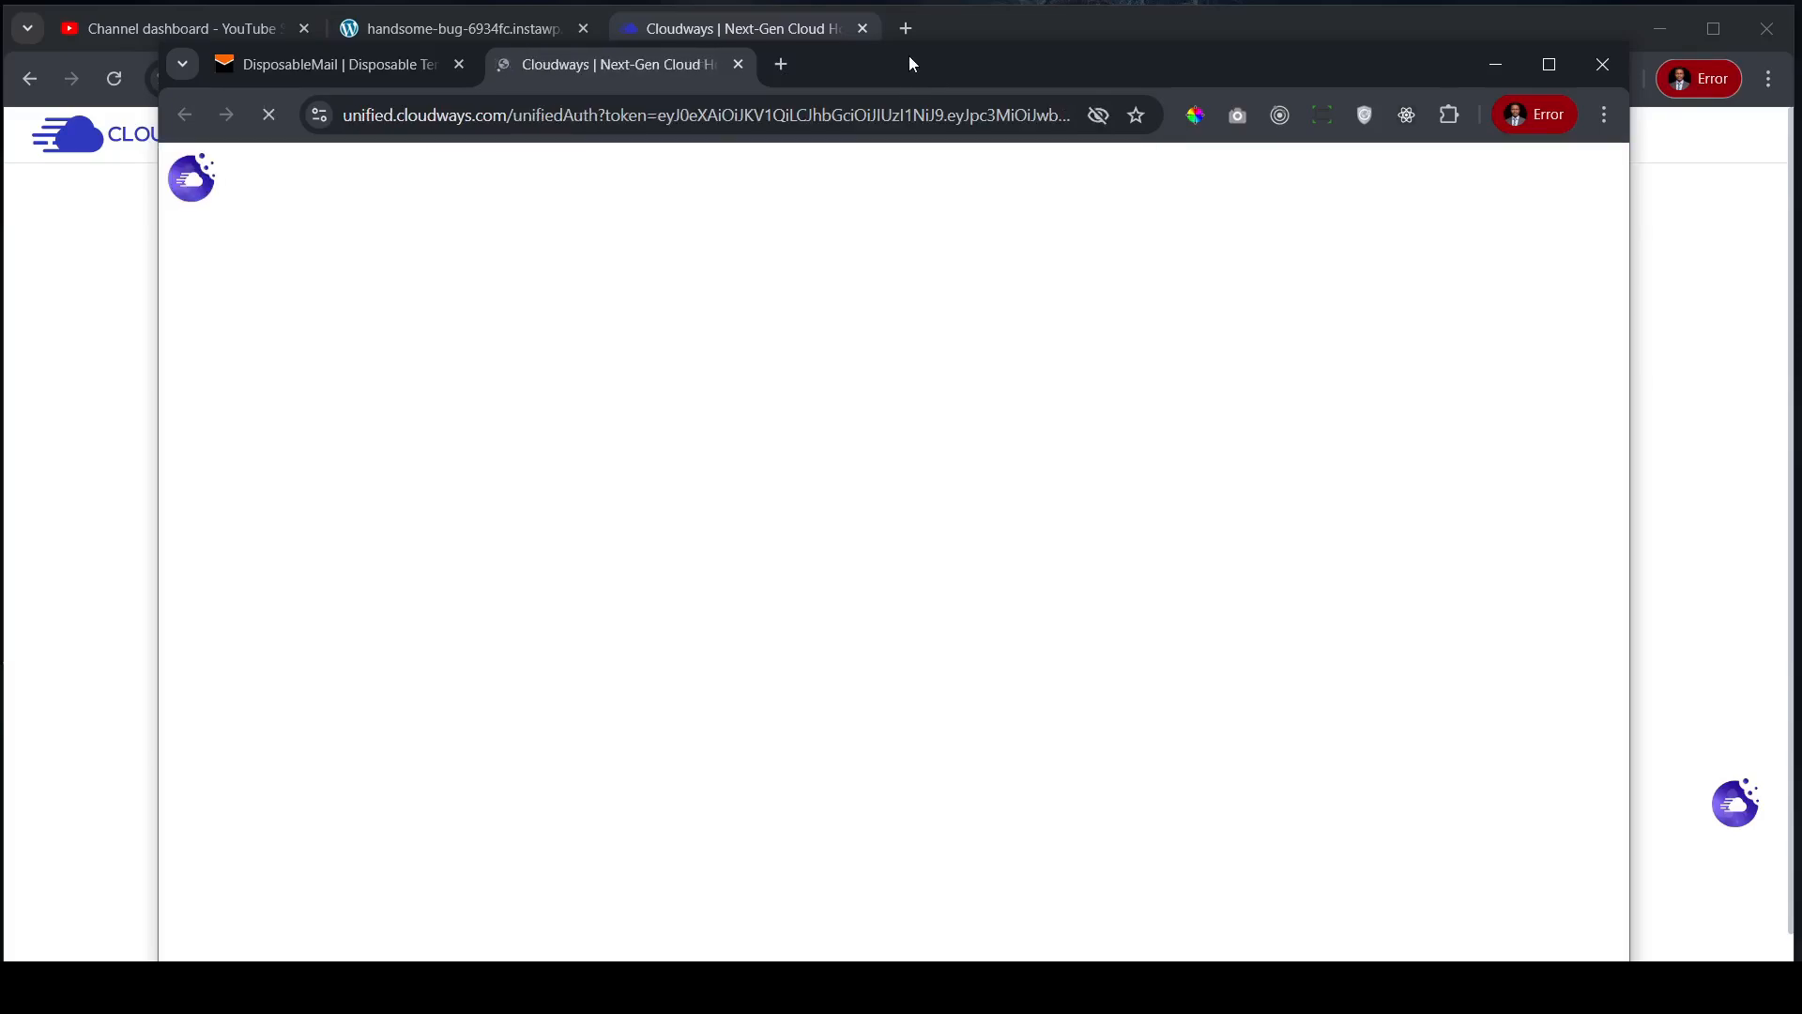
{"action": "mouse_move", "coordinate": [908, 62]}
{"action": "left_mouse_down"}
{"action": "mouse_move", "coordinate": [1286, 137]}
{"action": "mouse_move", "coordinate": [1332, 173]}
{"action": "mouse_move", "coordinate": [857, 100]}
{"action": "mouse_move", "coordinate": [897, 94]}
{"action": "left_mouse_up"}
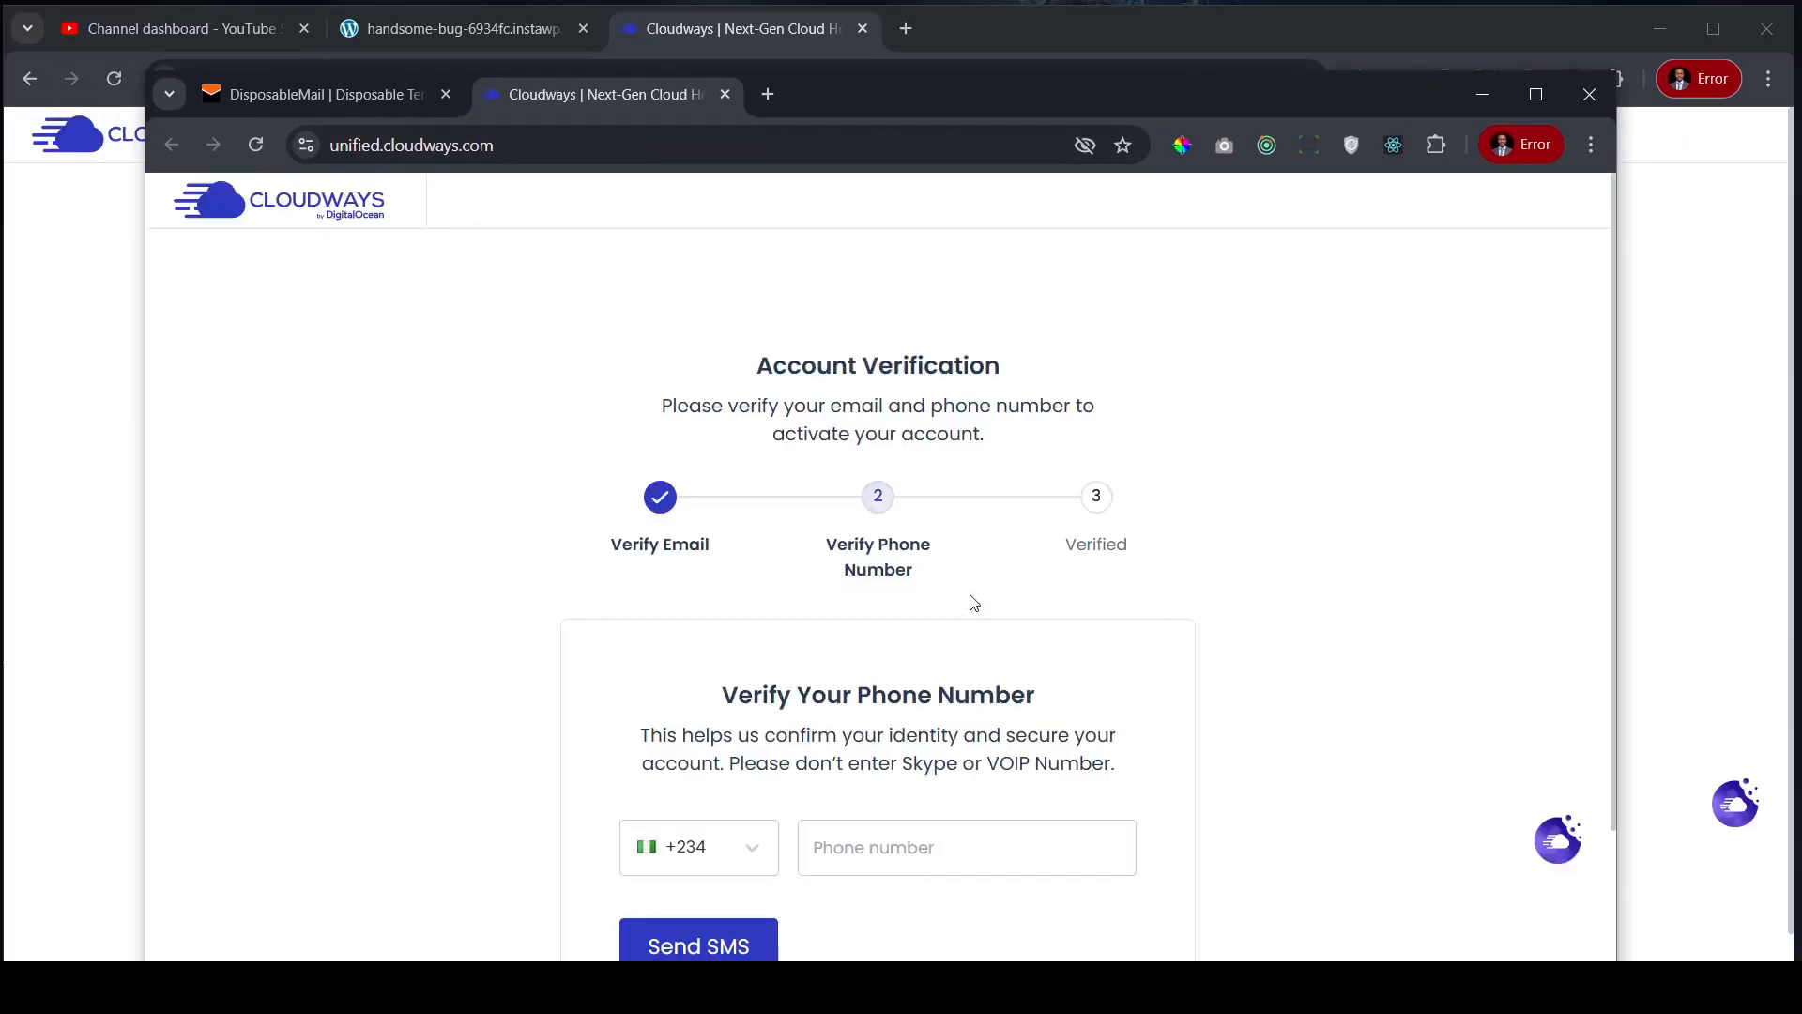
- Rearrange the browser windows around the phone verification page
{"action": "left_click_drag", "start_coordinate": [953, 106], "coordinate": [842, 42]}
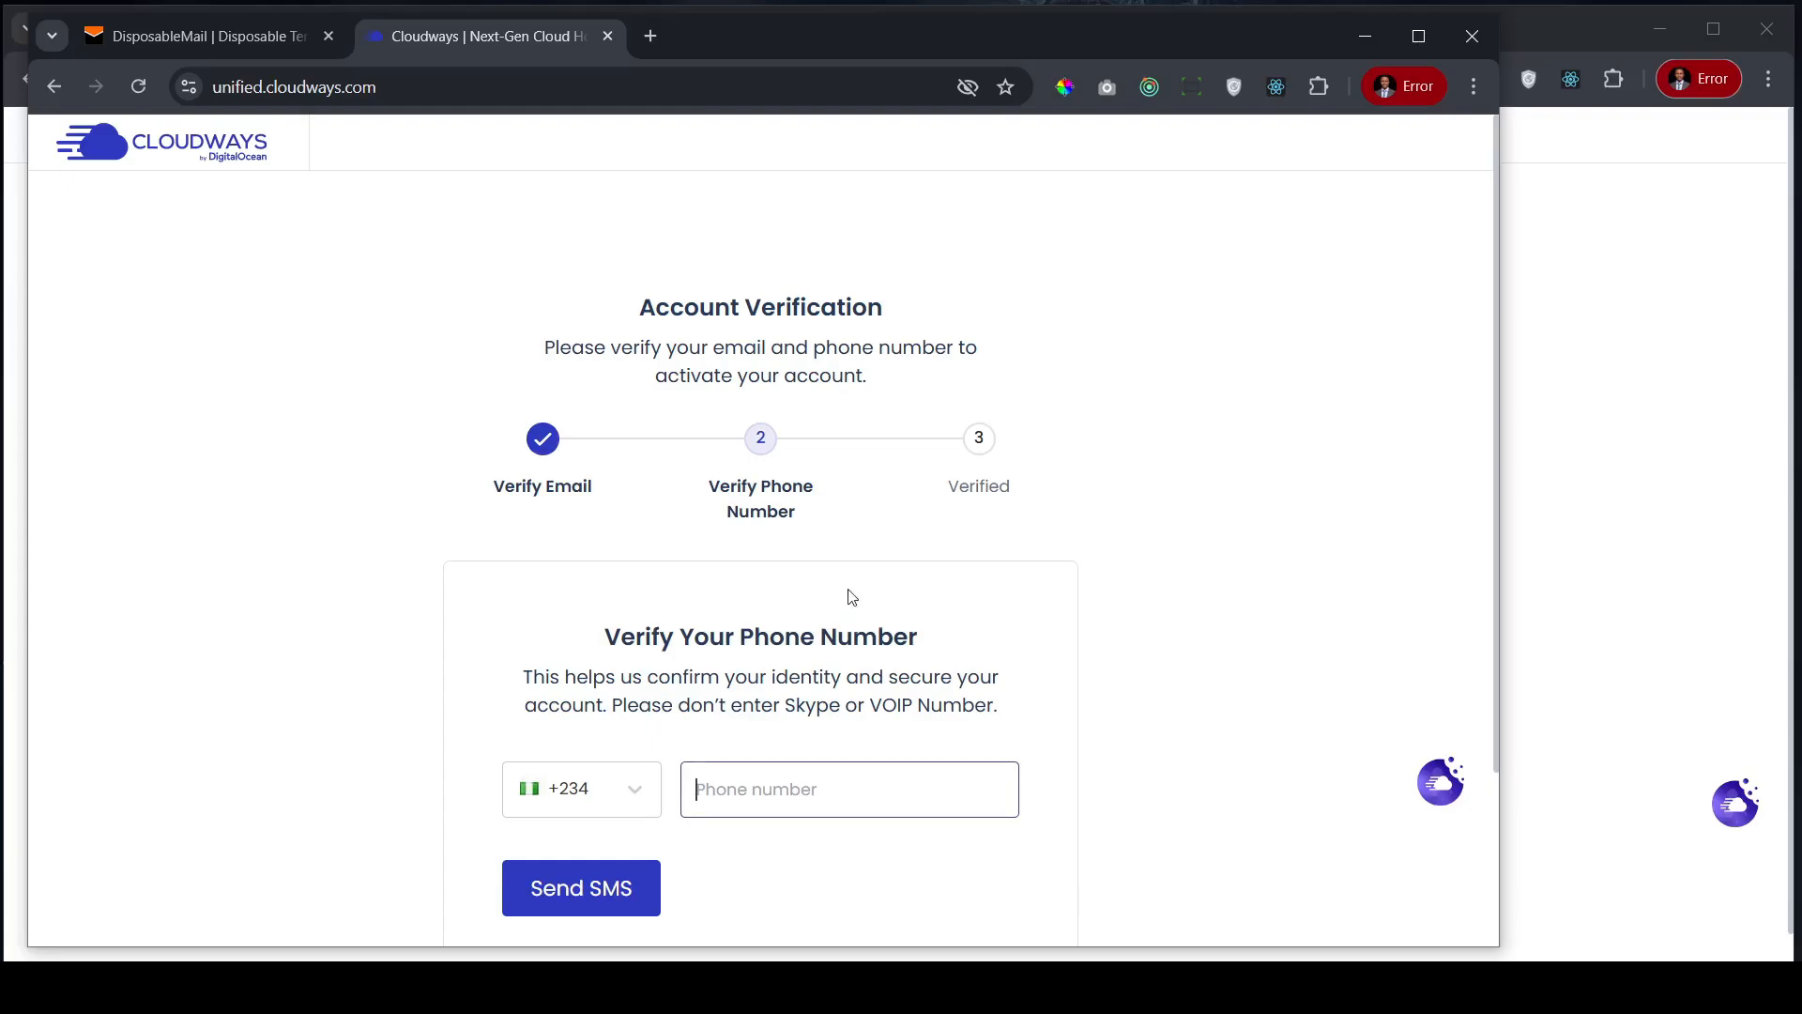
{"action": "left_click_drag", "start_coordinate": [903, 21], "coordinate": [1021, 43]}
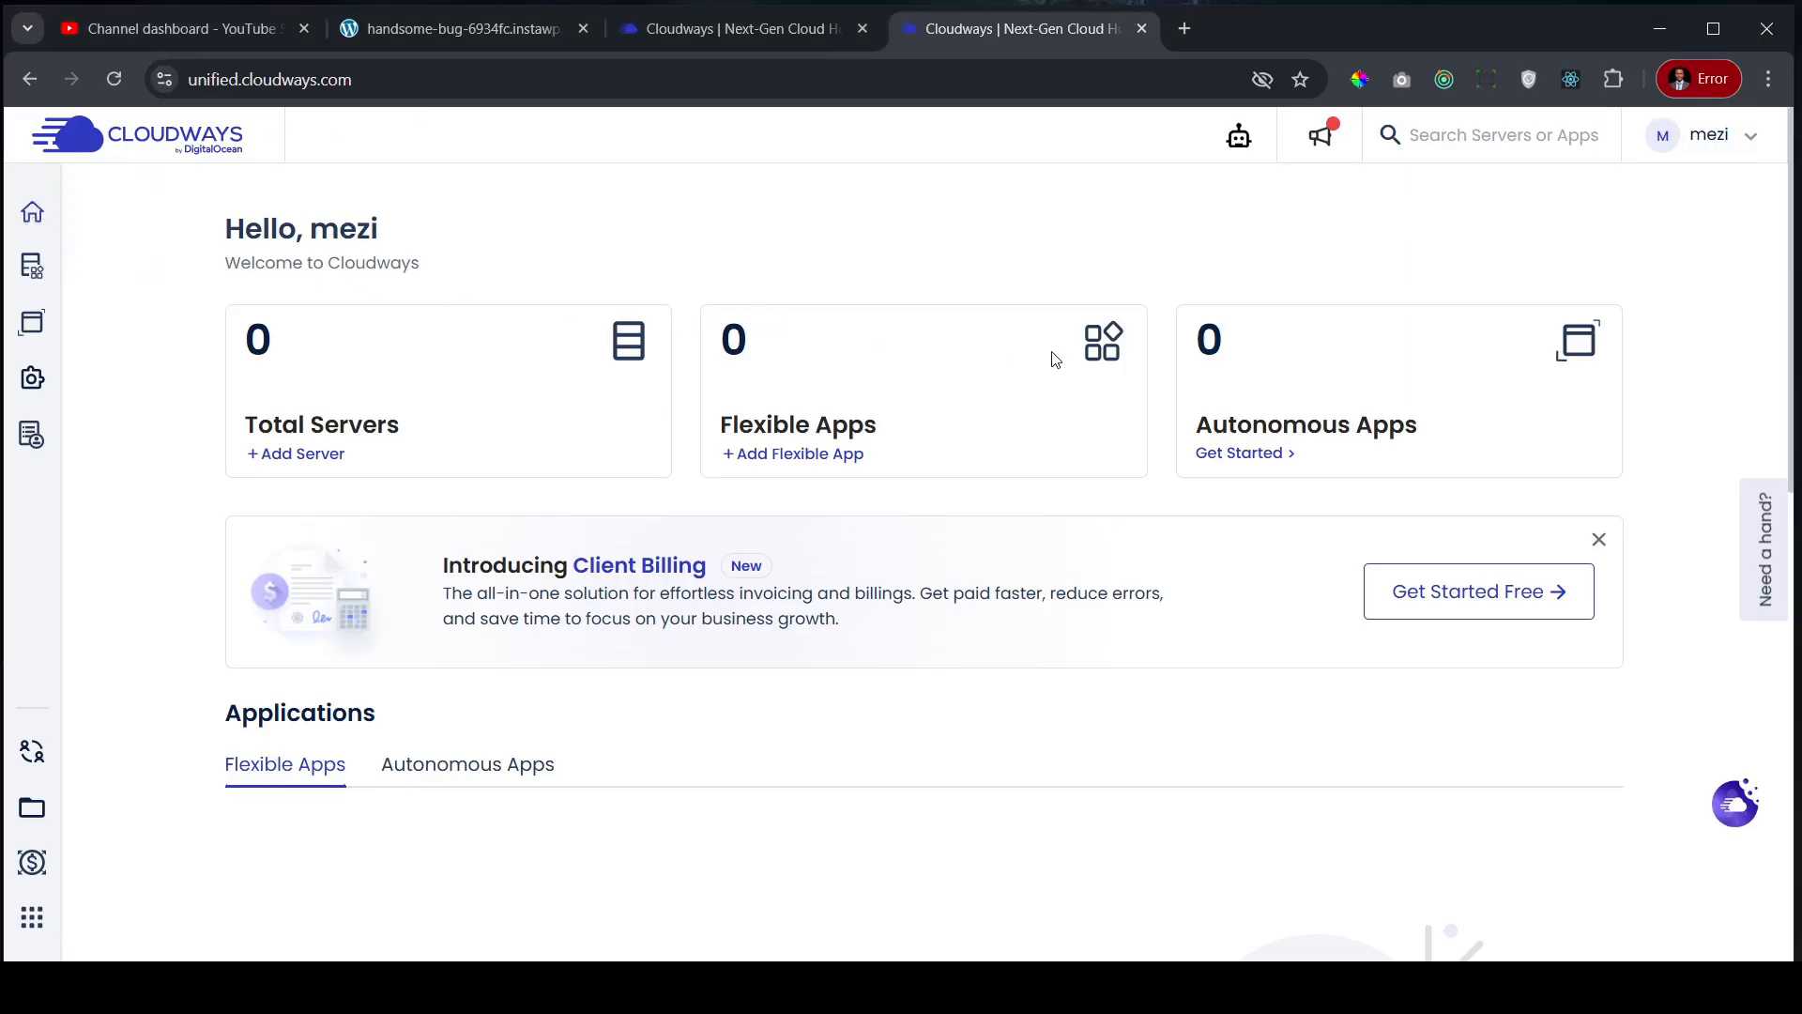
- Start a new server, dismiss the onboarding checklist, and name the application Shopito
{"action": "left_click", "coordinate": [311, 456]}
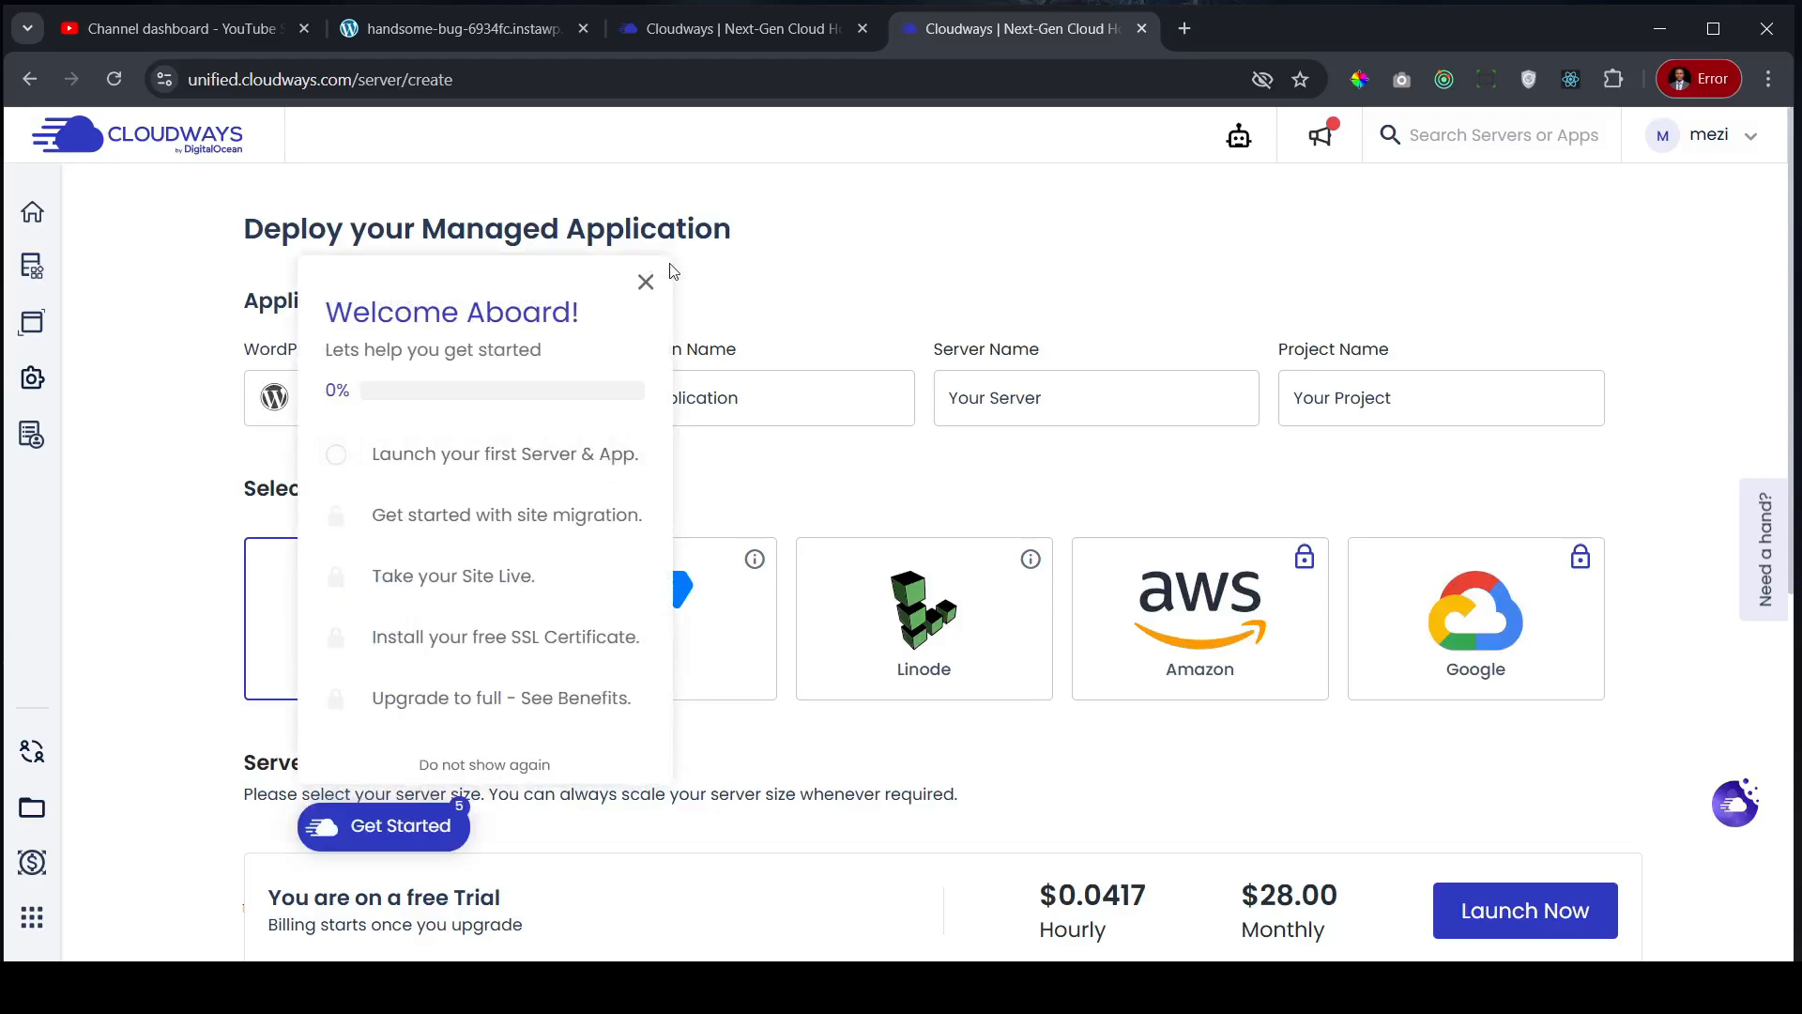
{"action": "left_click", "coordinate": [646, 282]}
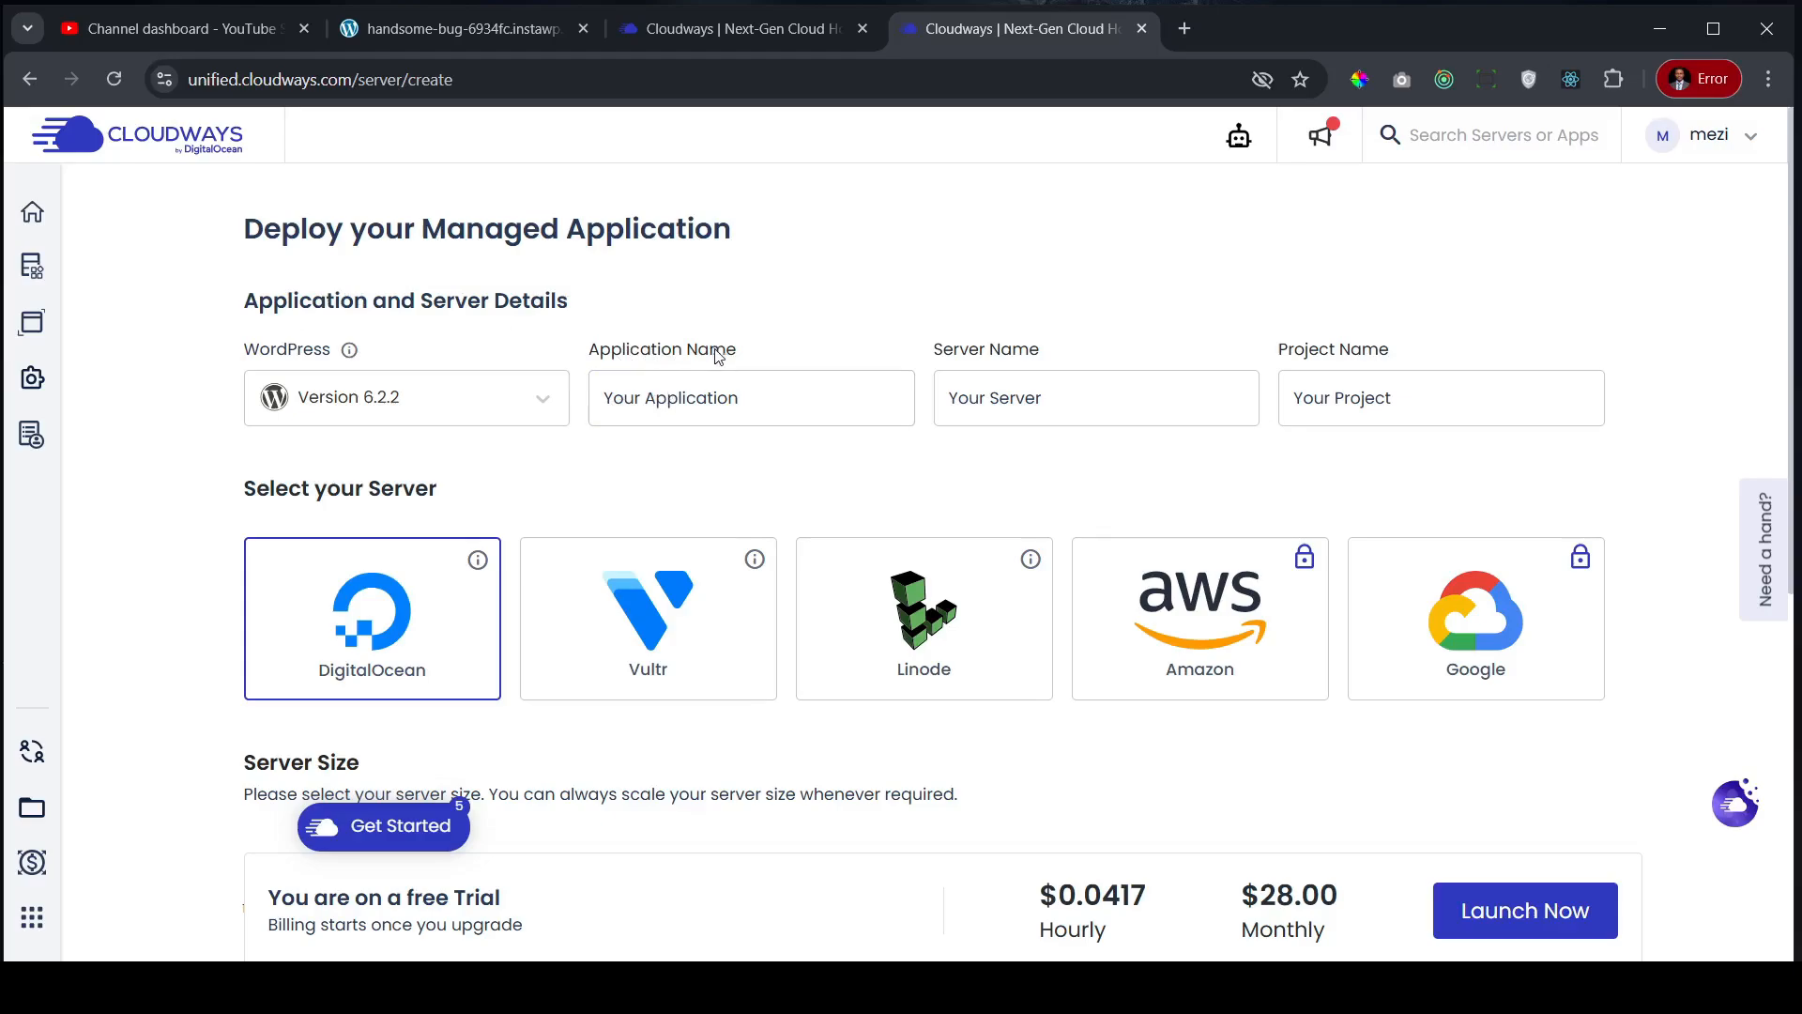
{"action": "left_click_drag", "start_coordinate": [793, 398], "coordinate": [591, 385]}
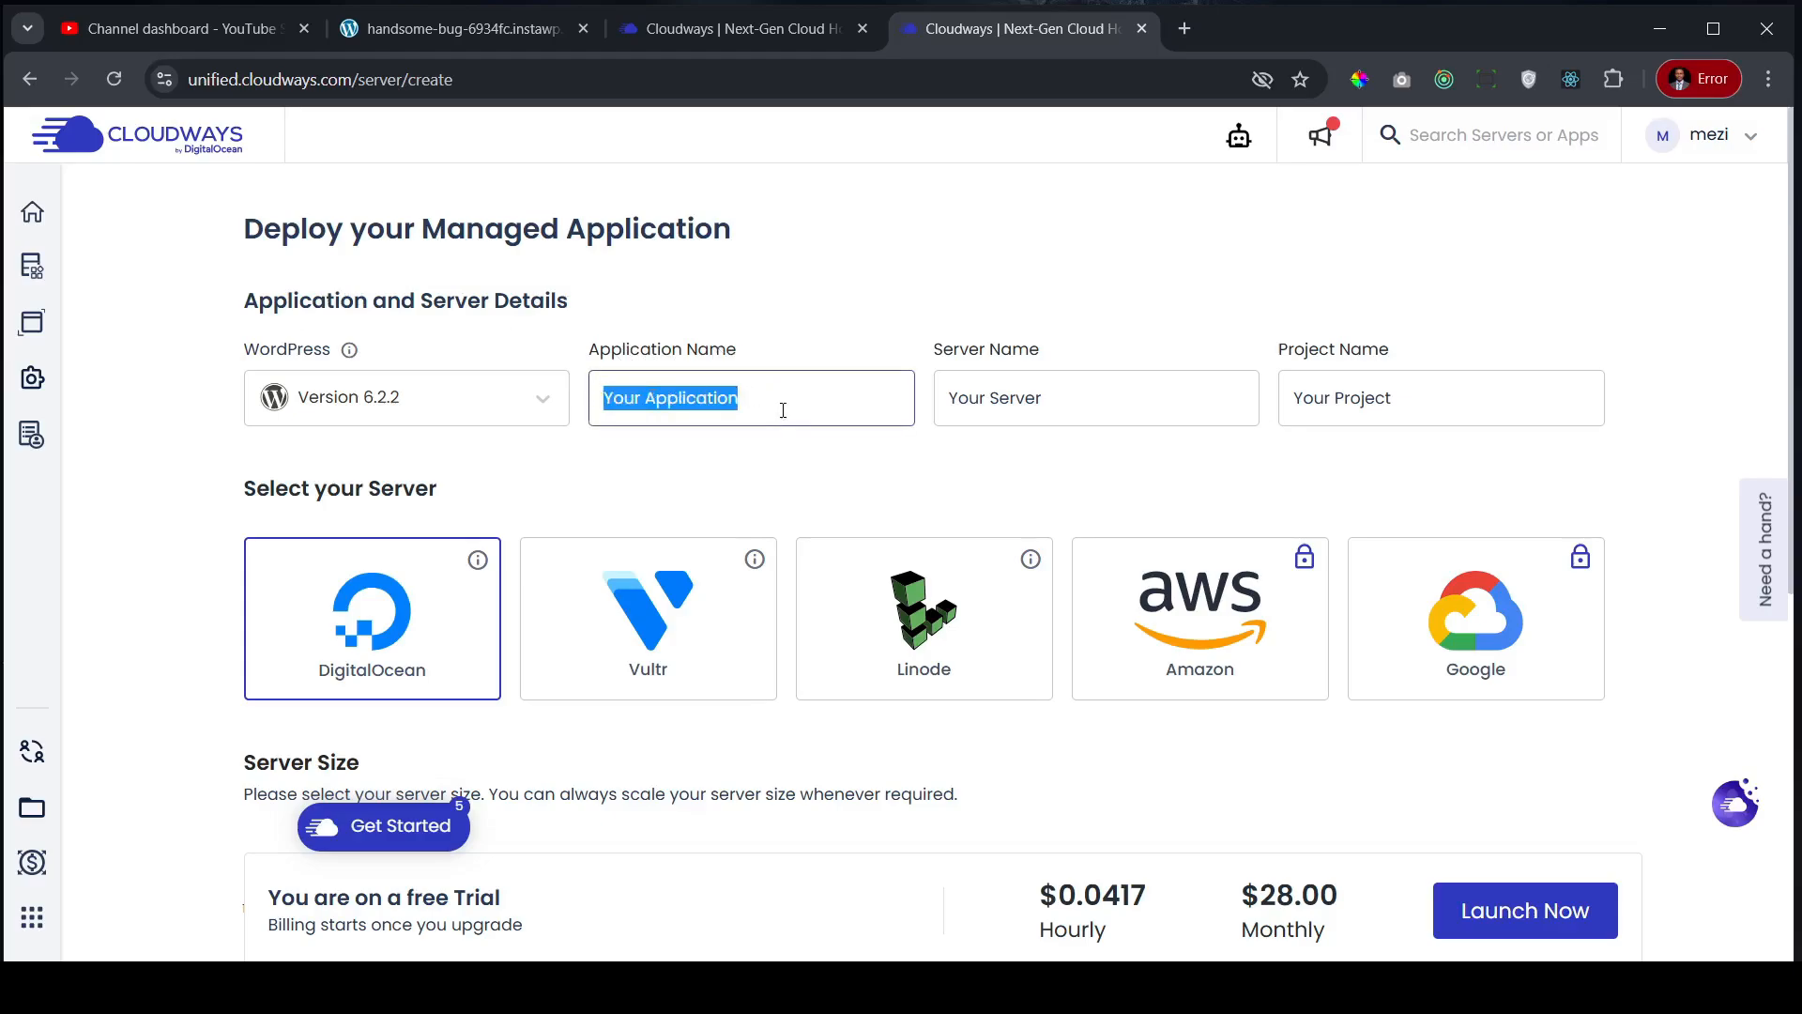
{"action": "type", "text": "sHOPITO"}
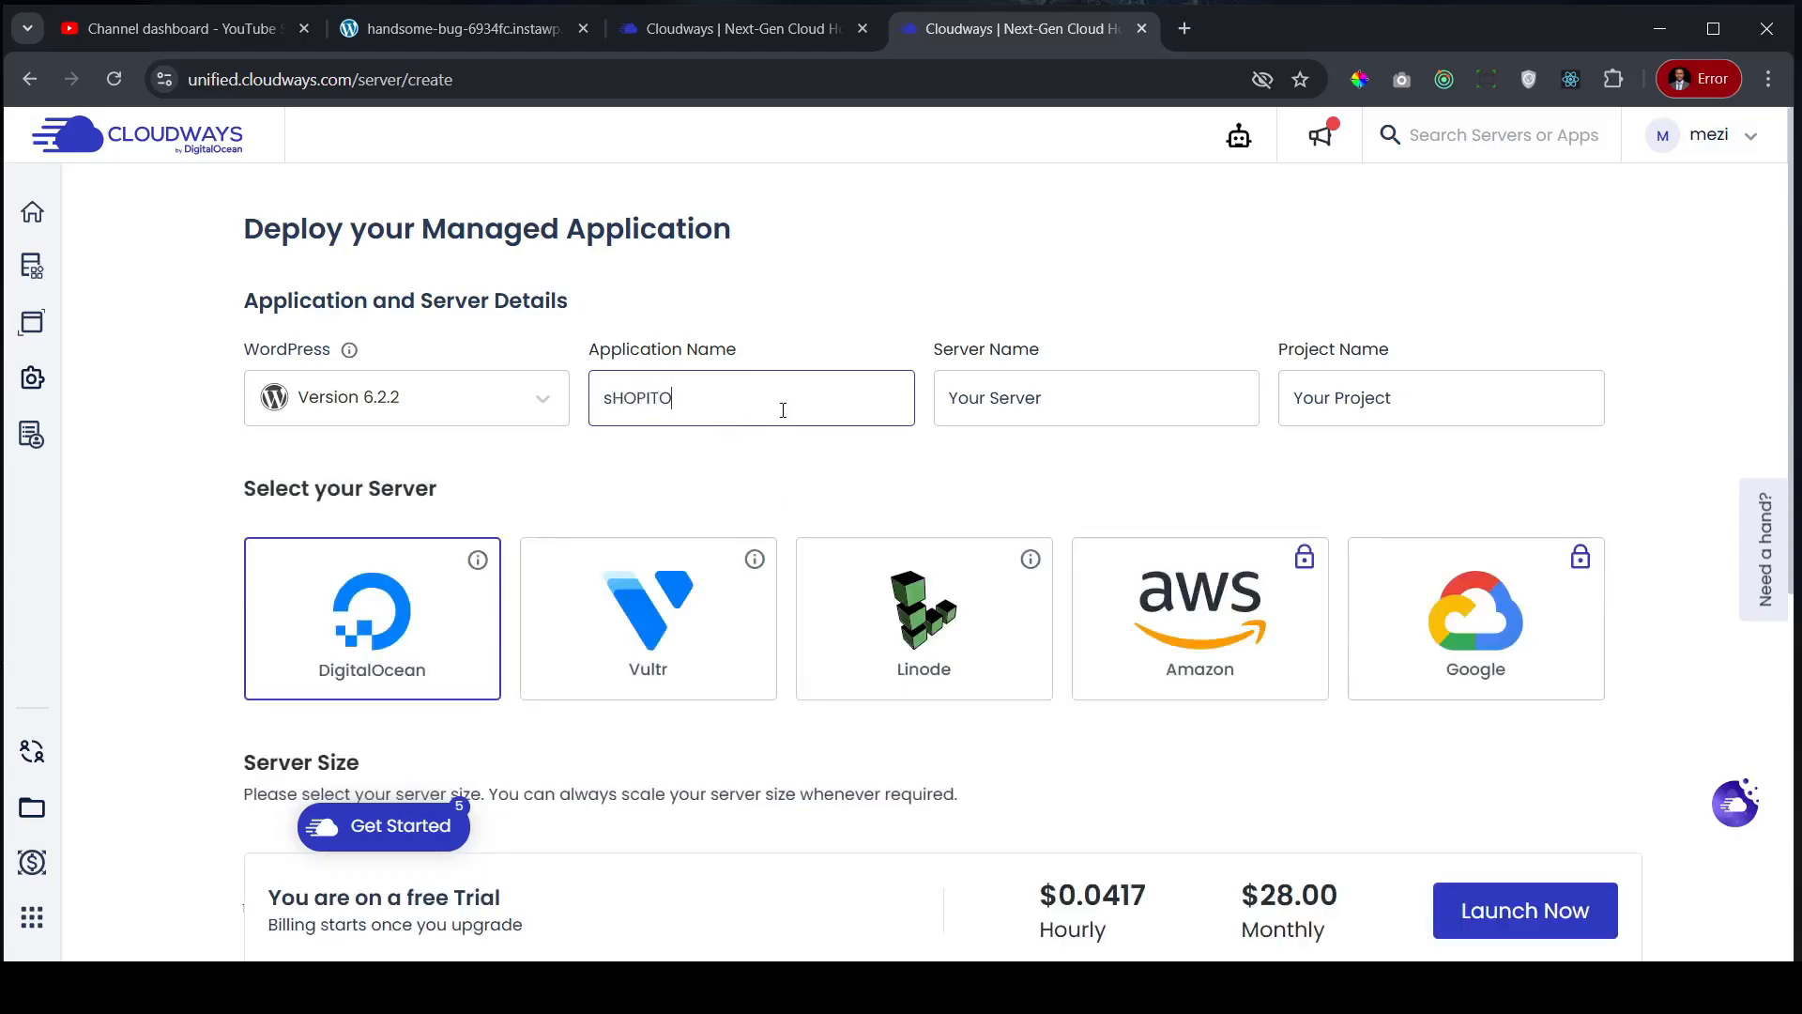
{"action": "key", "text": "BackSpace"}
{"action": "key", "text": "BackSpace"}
{"action": "key", "text": "BackSpace"}
{"action": "key", "text": "BackSpace"}
{"action": "key", "text": "BackSpace"}
{"action": "key", "text": "BackSpace"}
{"action": "key", "text": "BackSpace"}
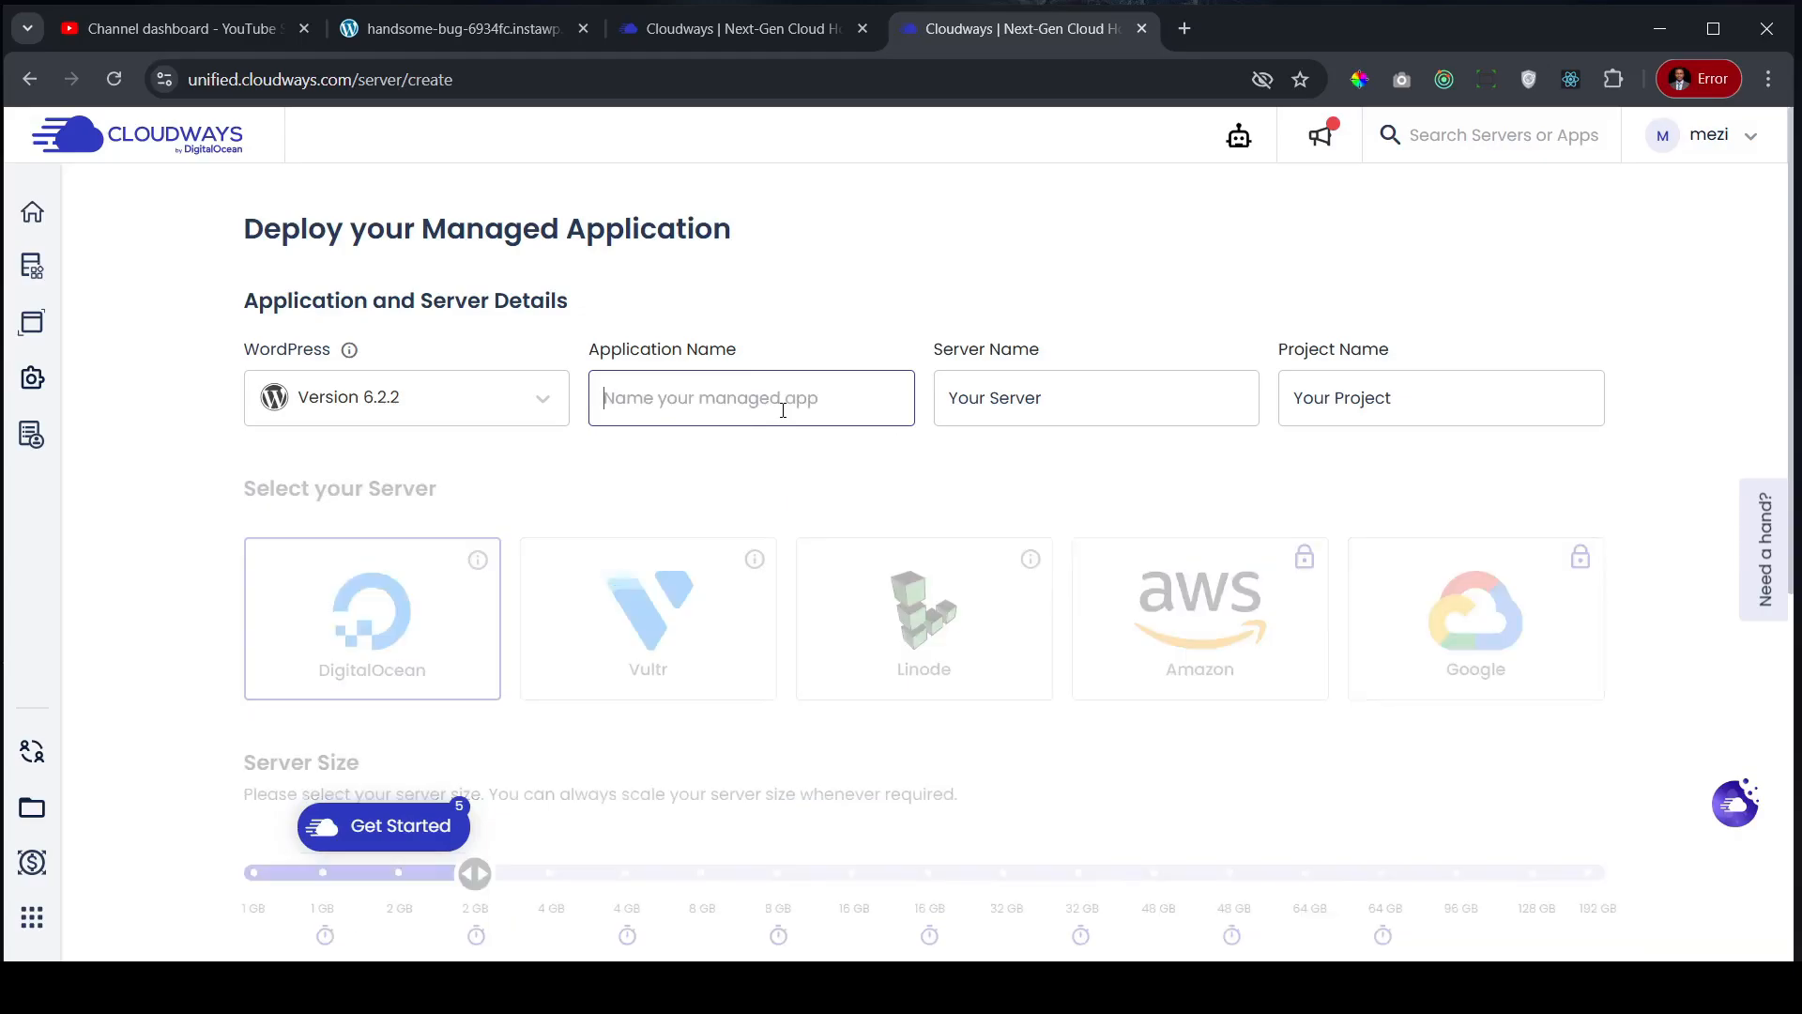
{"action": "type", "text": "S"}
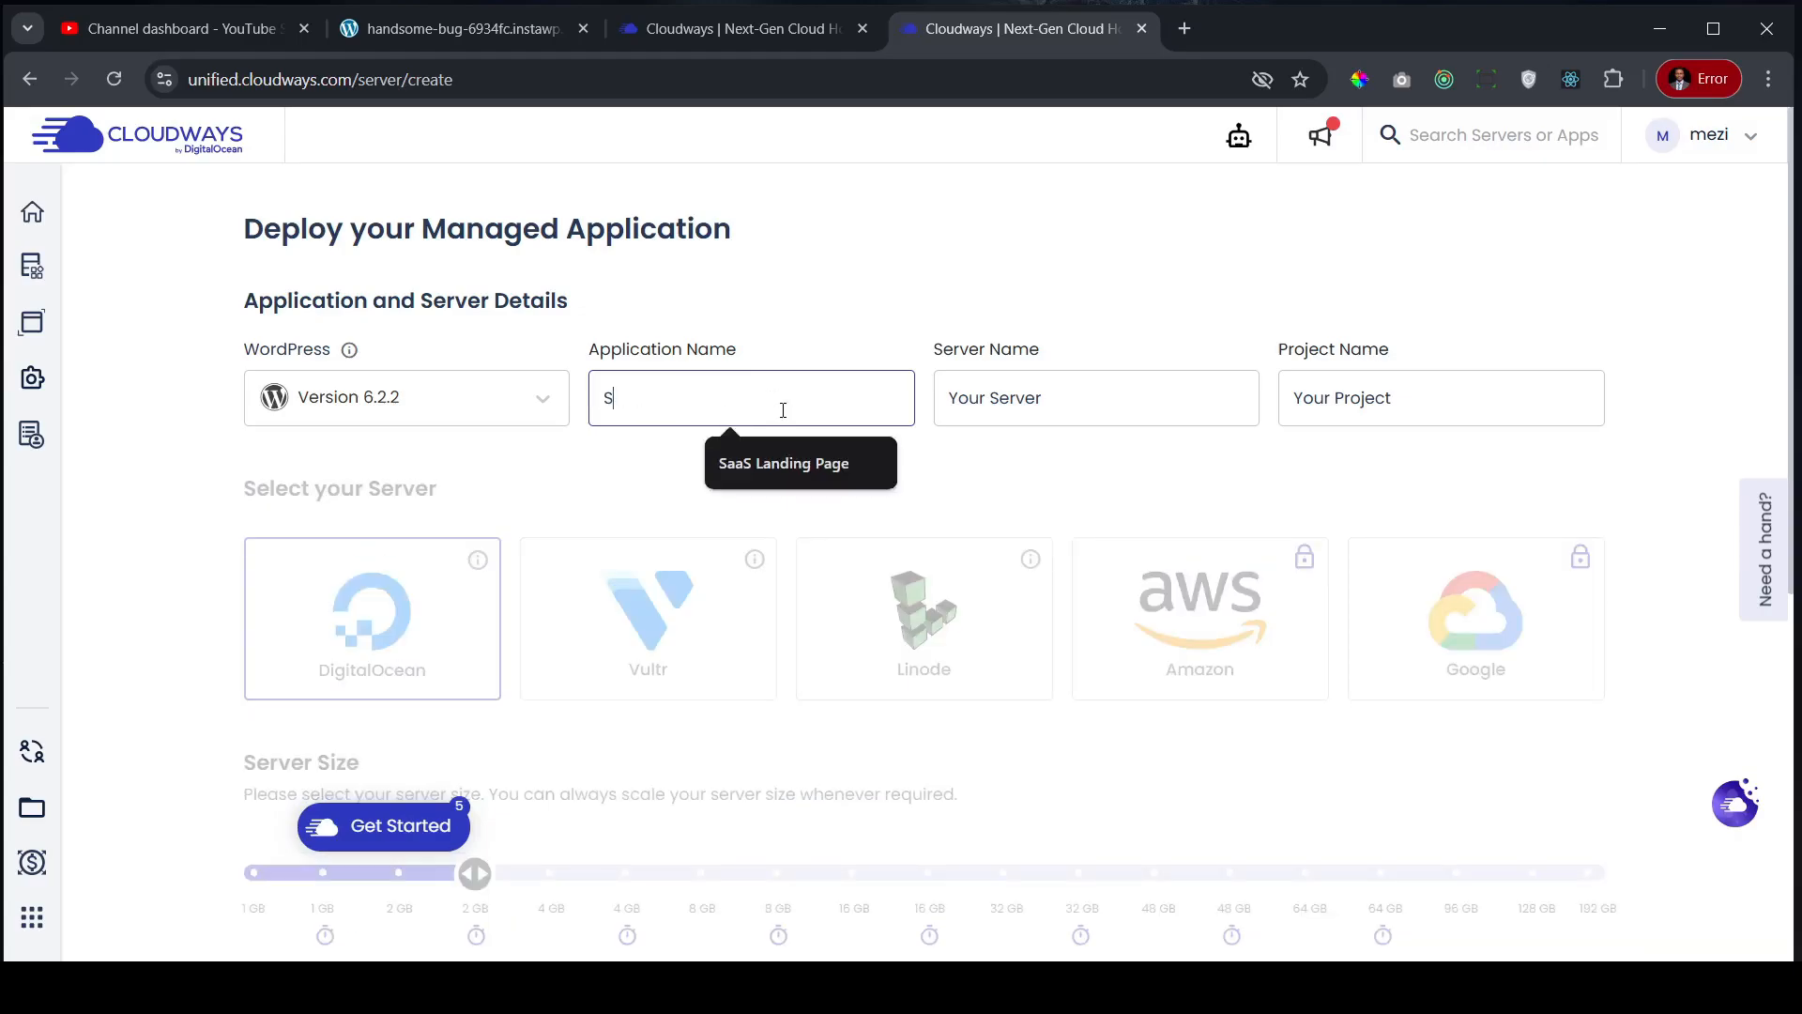
{"action": "type", "text": "hopito"}
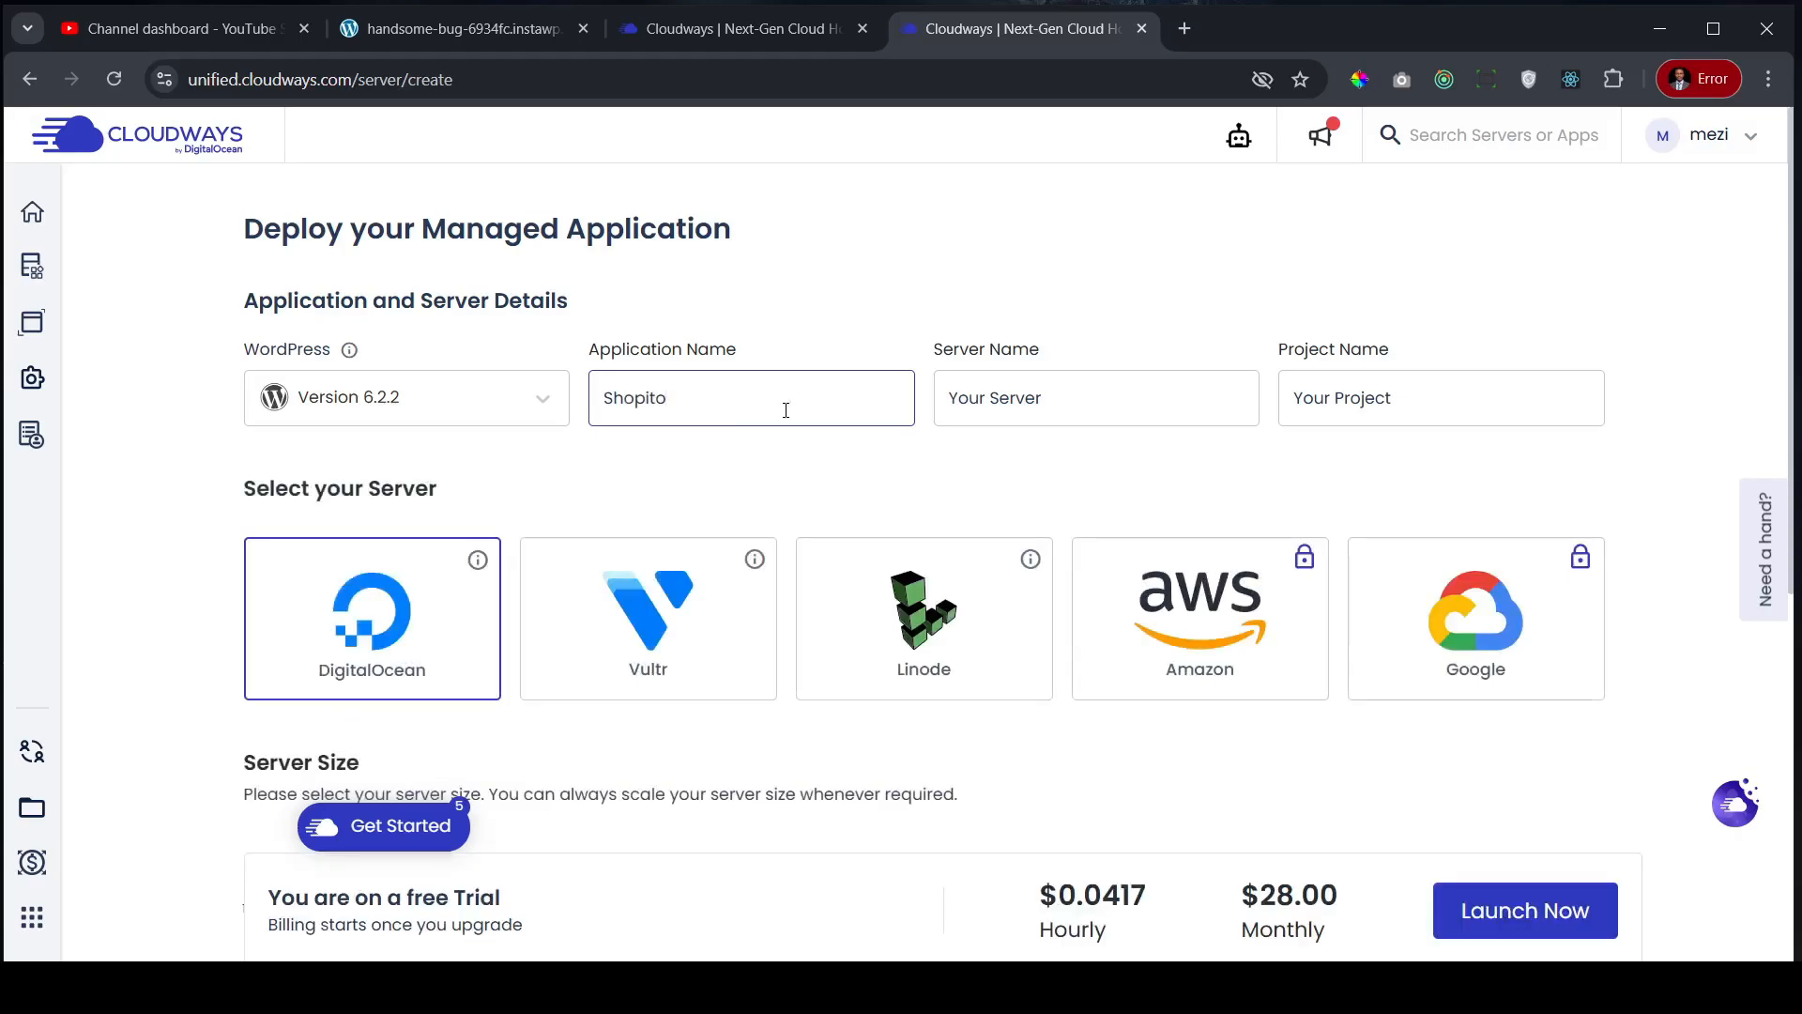
- Name the server WordPress Server and pick Vultr as the hosting provider
{"action": "left_click", "coordinate": [1130, 417]}
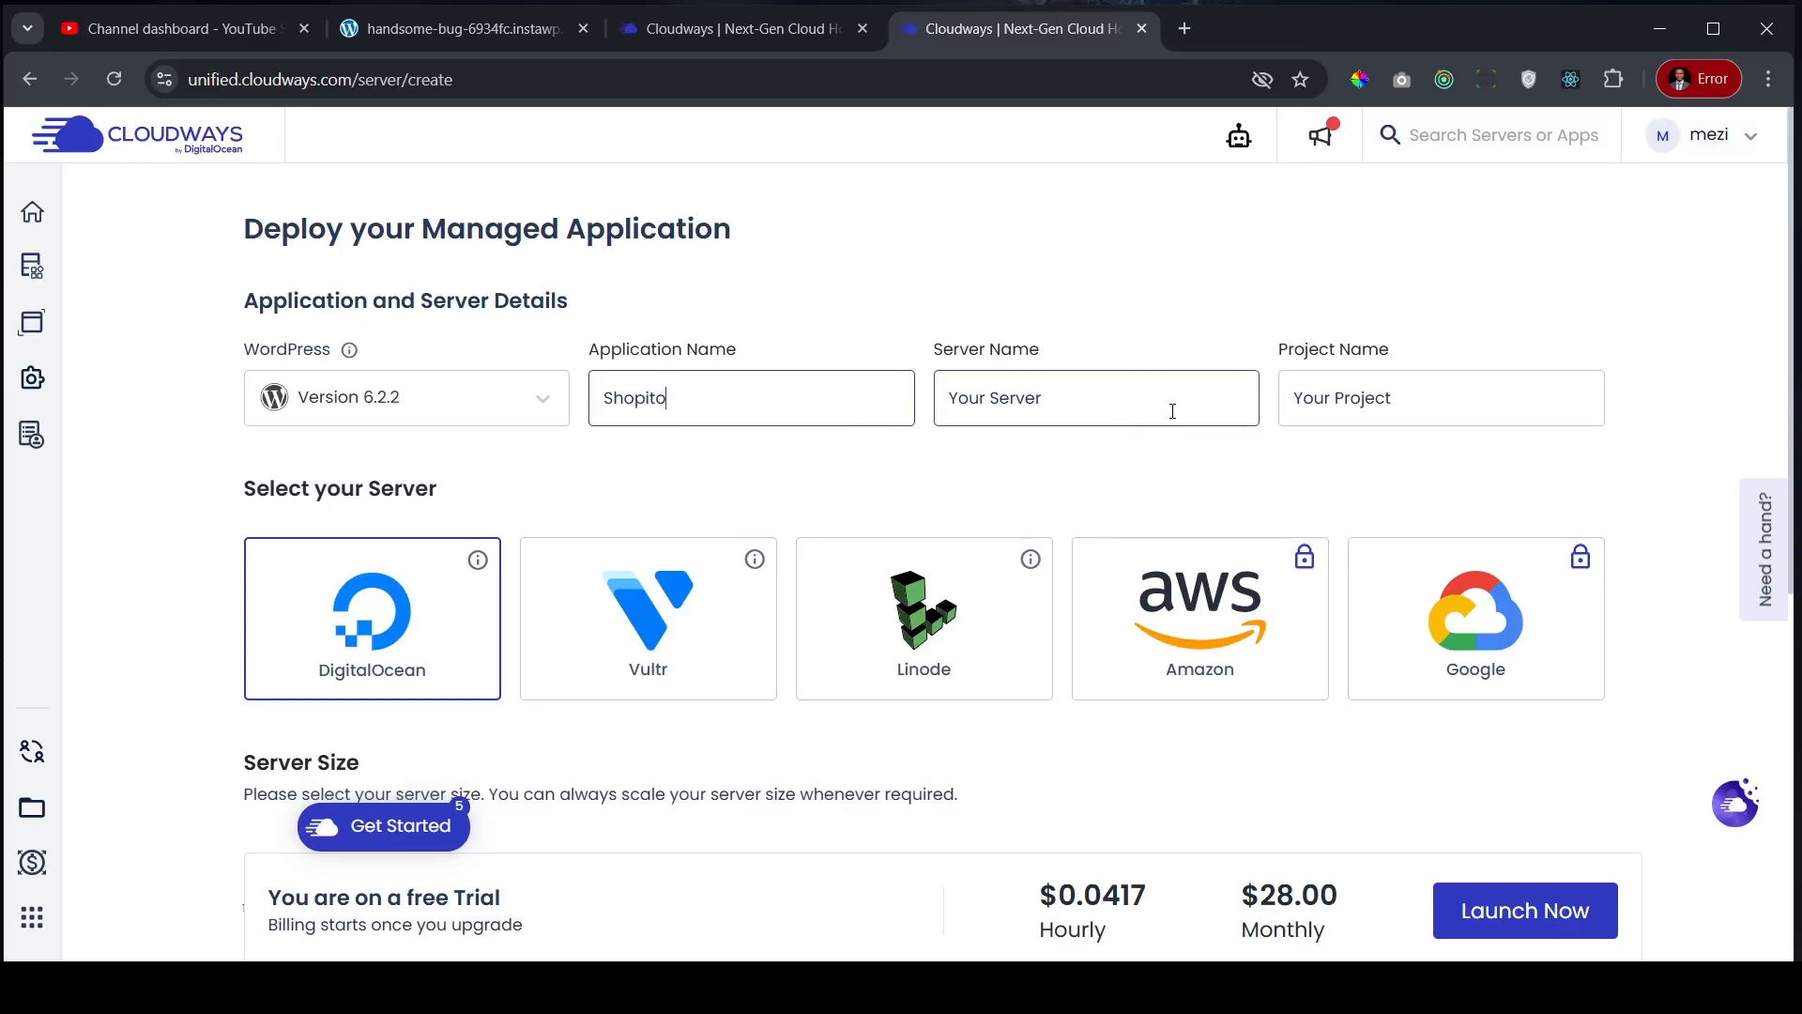
{"action": "triple_click", "coordinate": [1098, 390]}
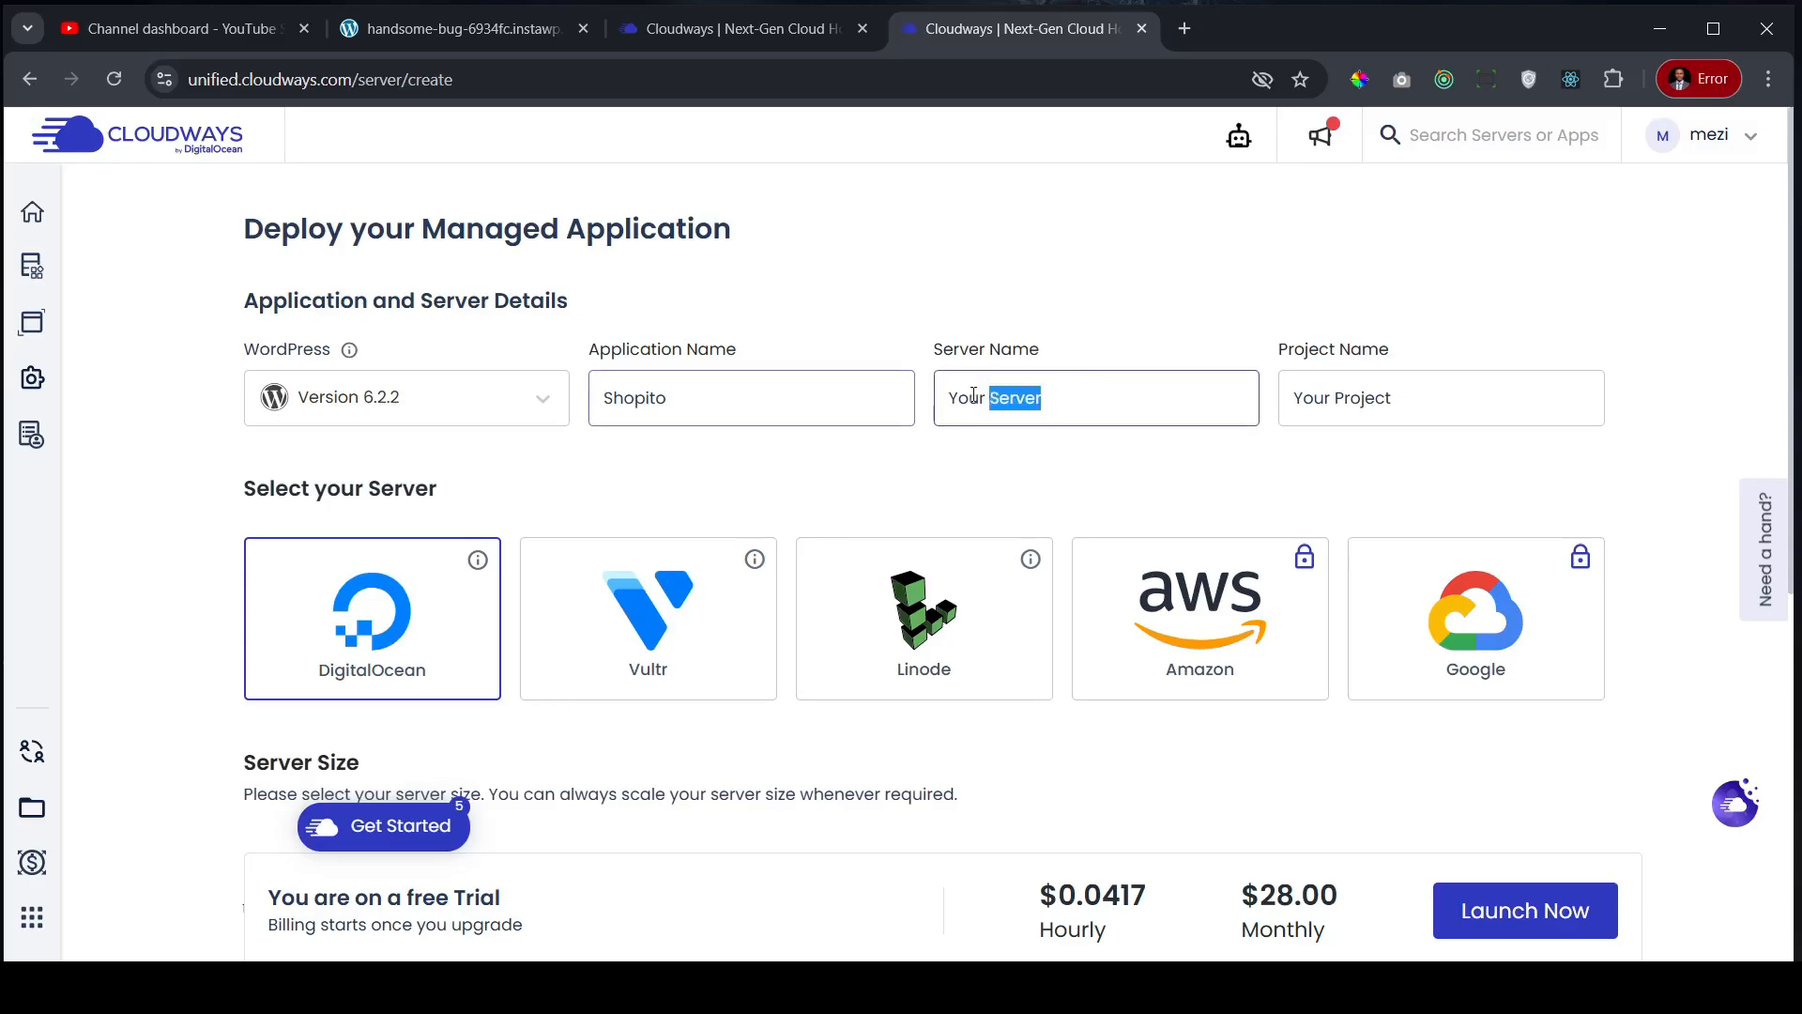
{"action": "type", "text": "WordPress"}
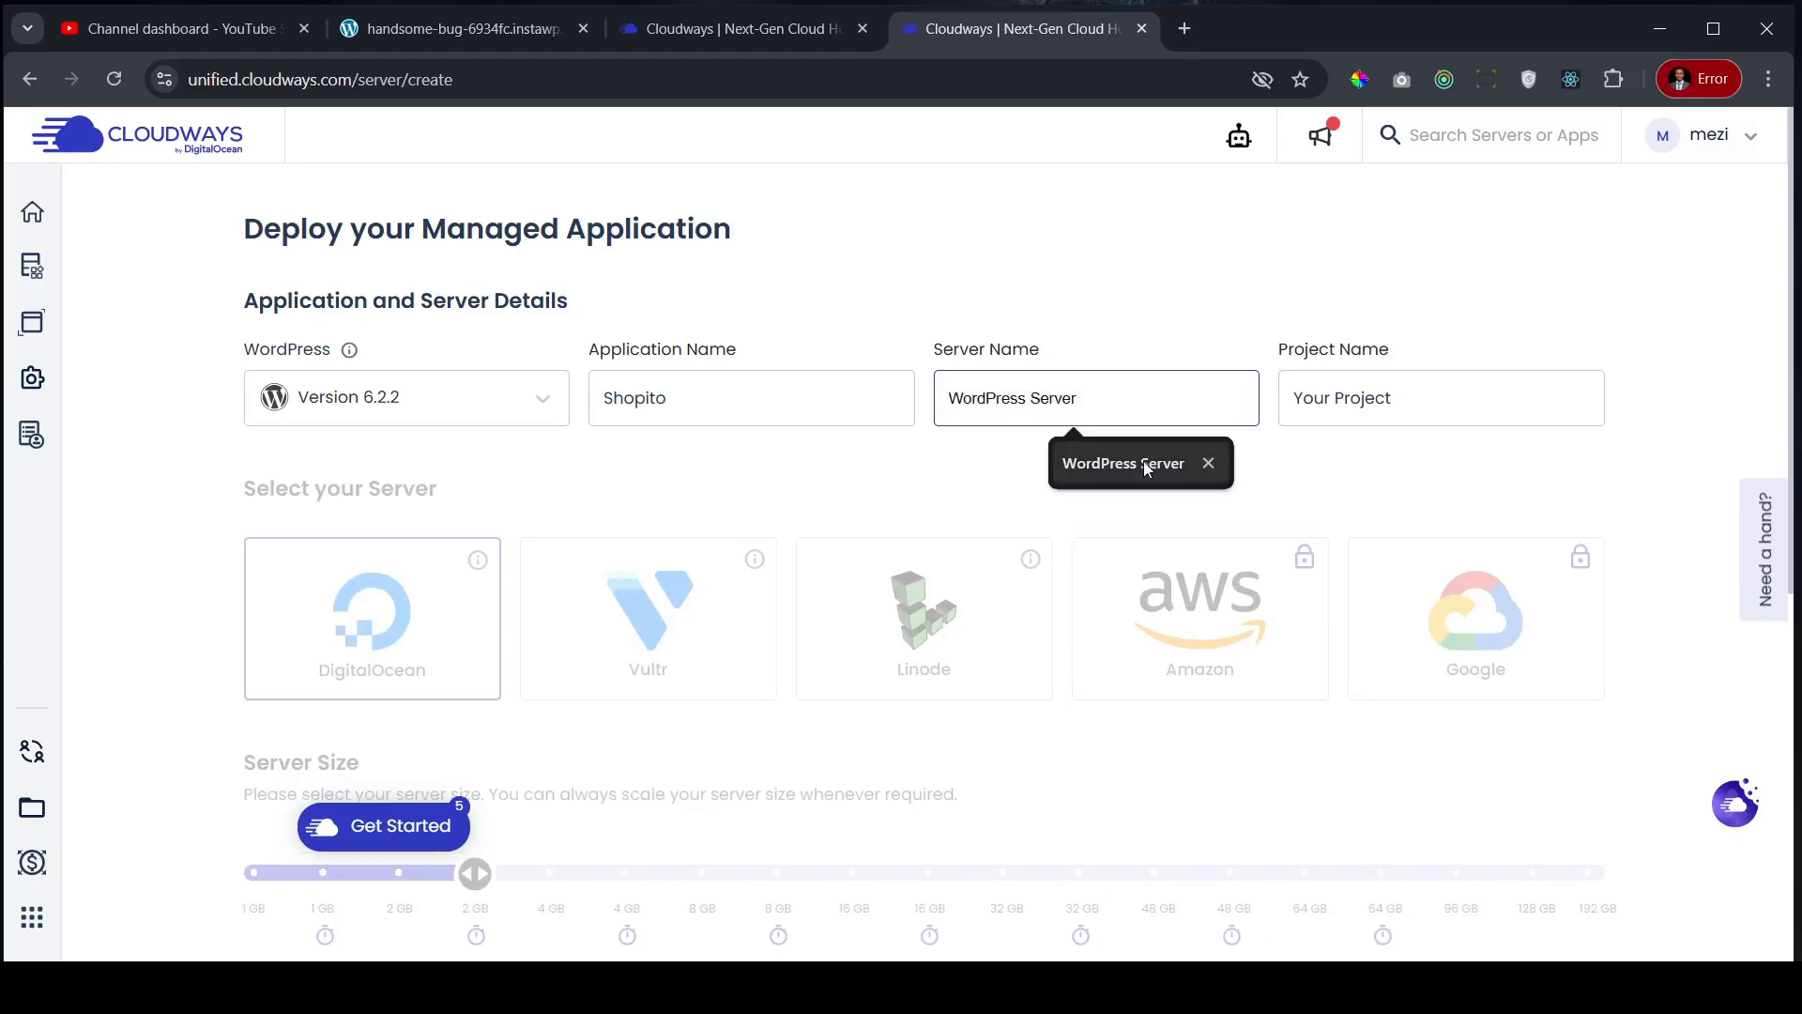
{"action": "left_click", "coordinate": [1157, 464]}
{"action": "left_click", "coordinate": [1389, 396]}
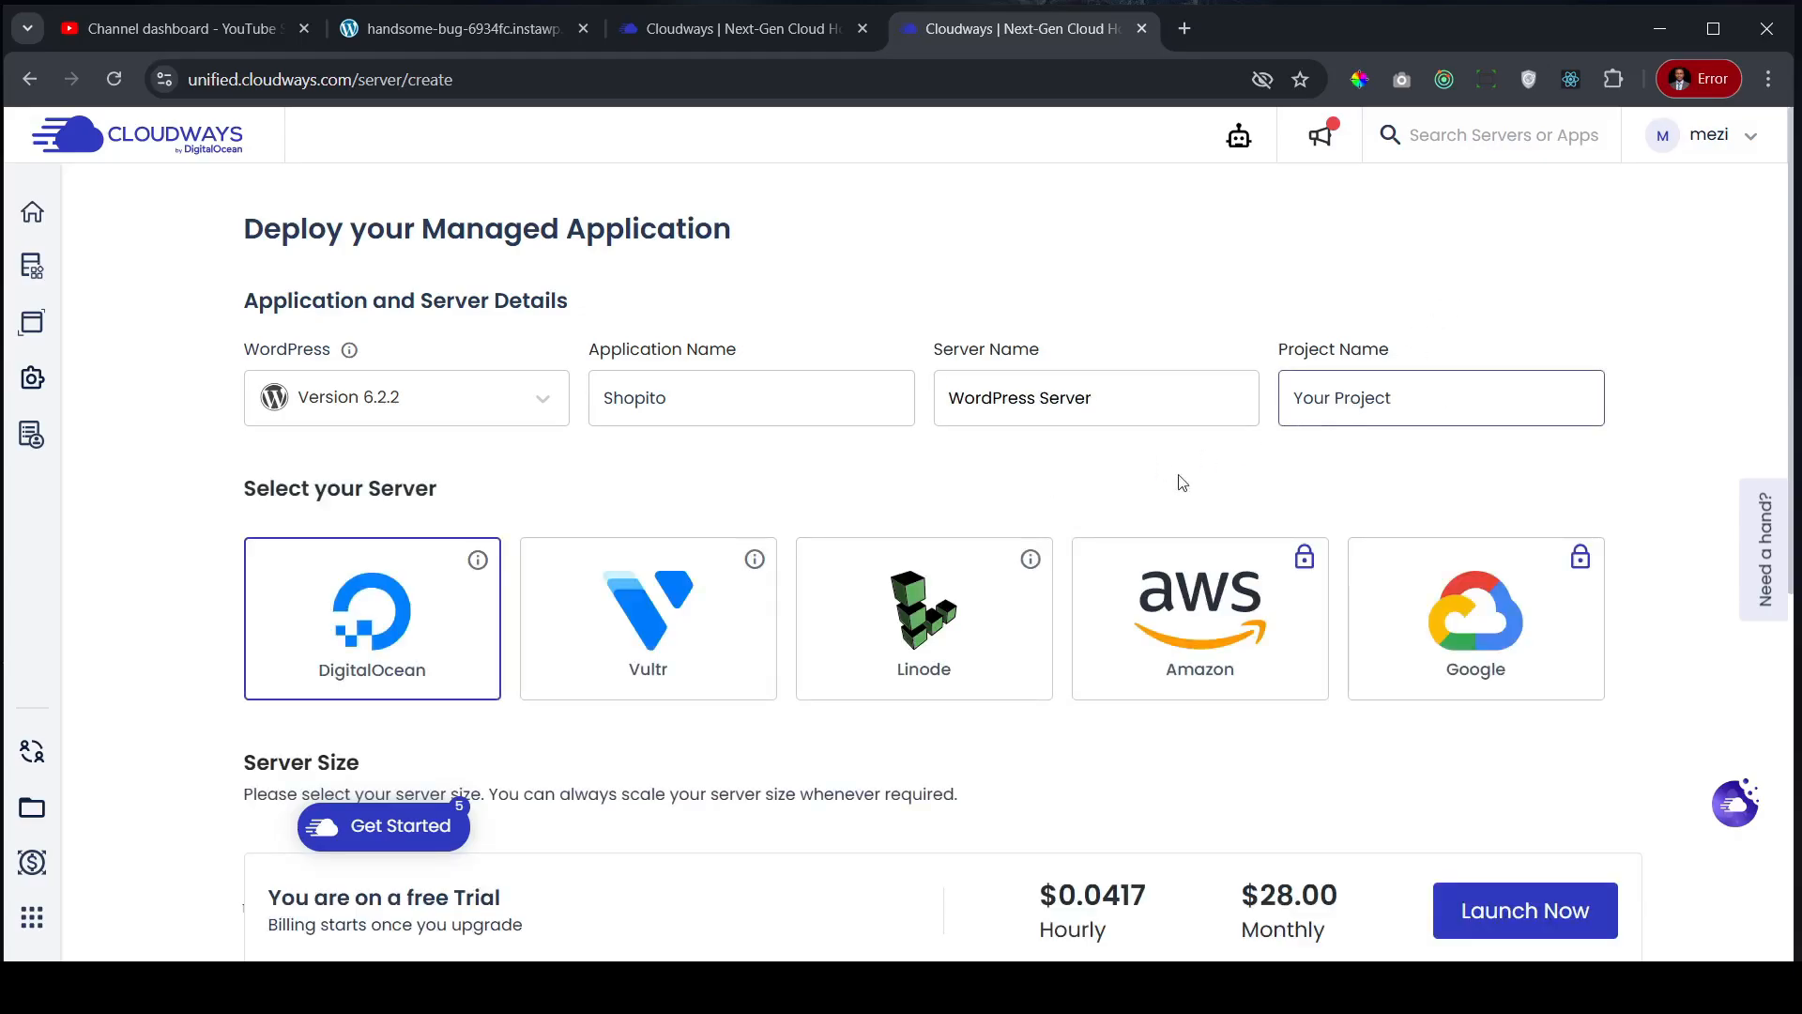
{"action": "scroll", "coordinate": [384, 452], "scroll_direction": "down", "scroll_amount": 3}
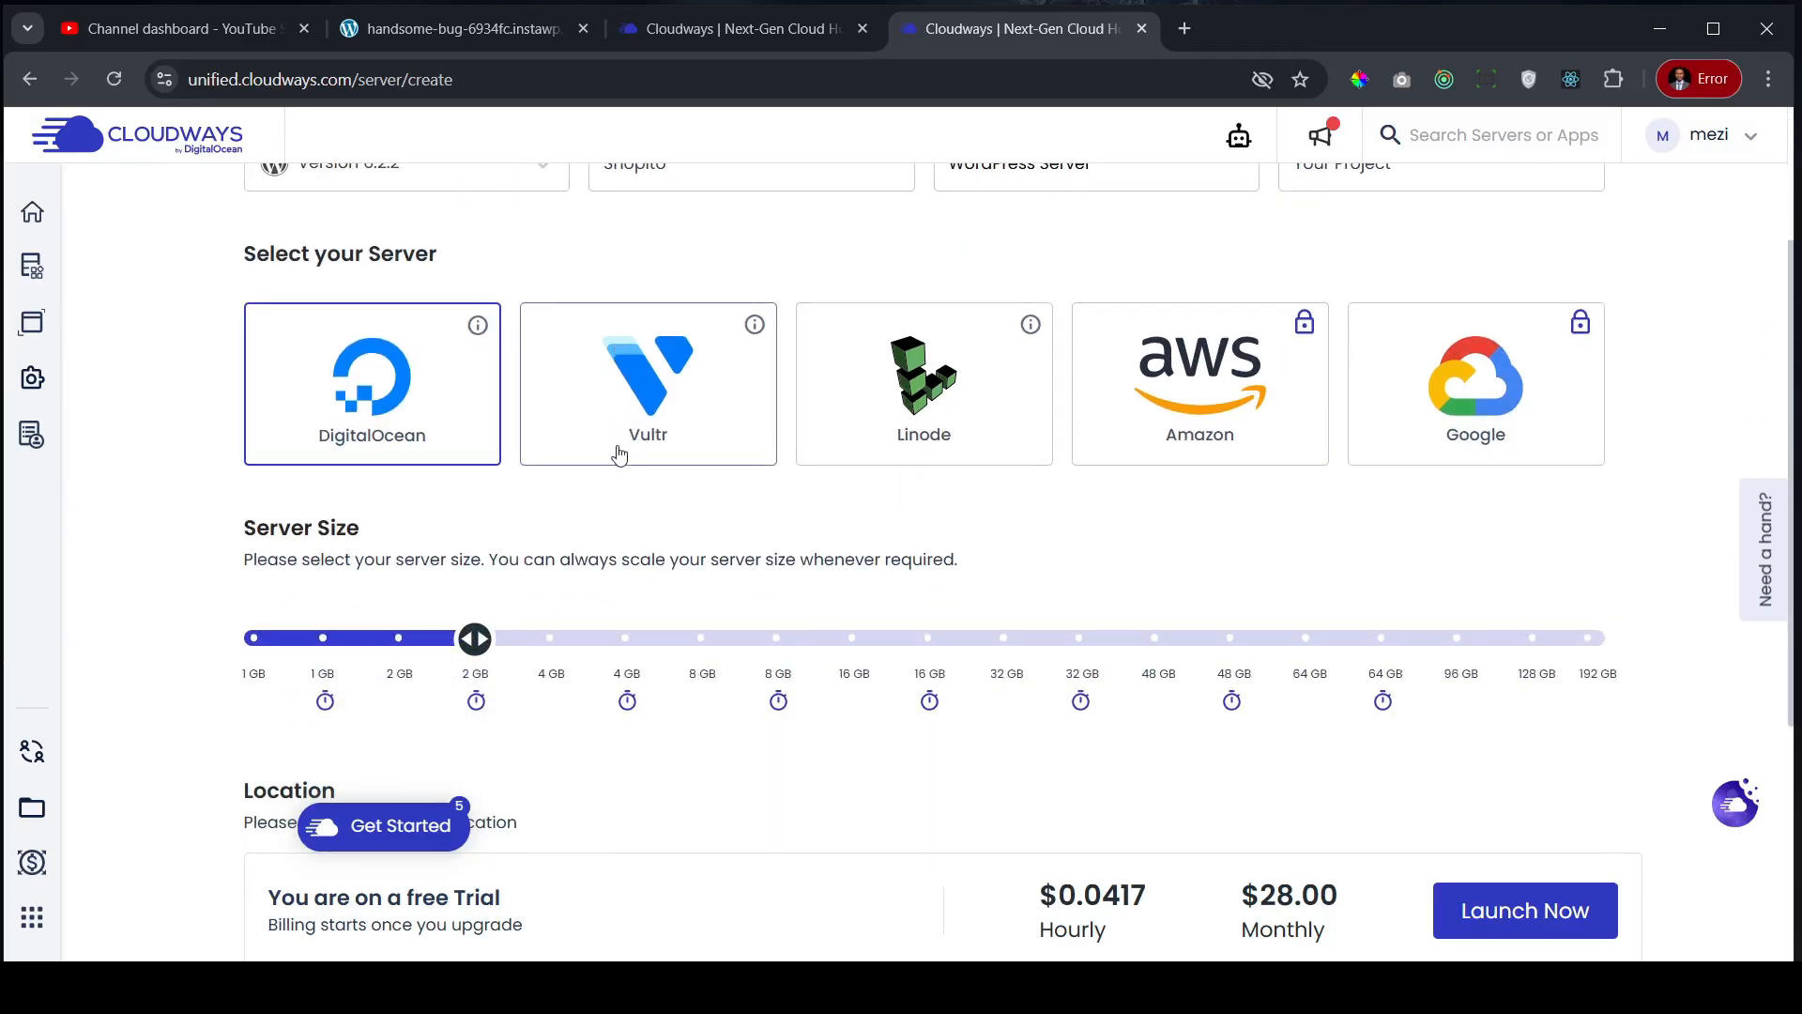
{"action": "left_click", "coordinate": [708, 386]}
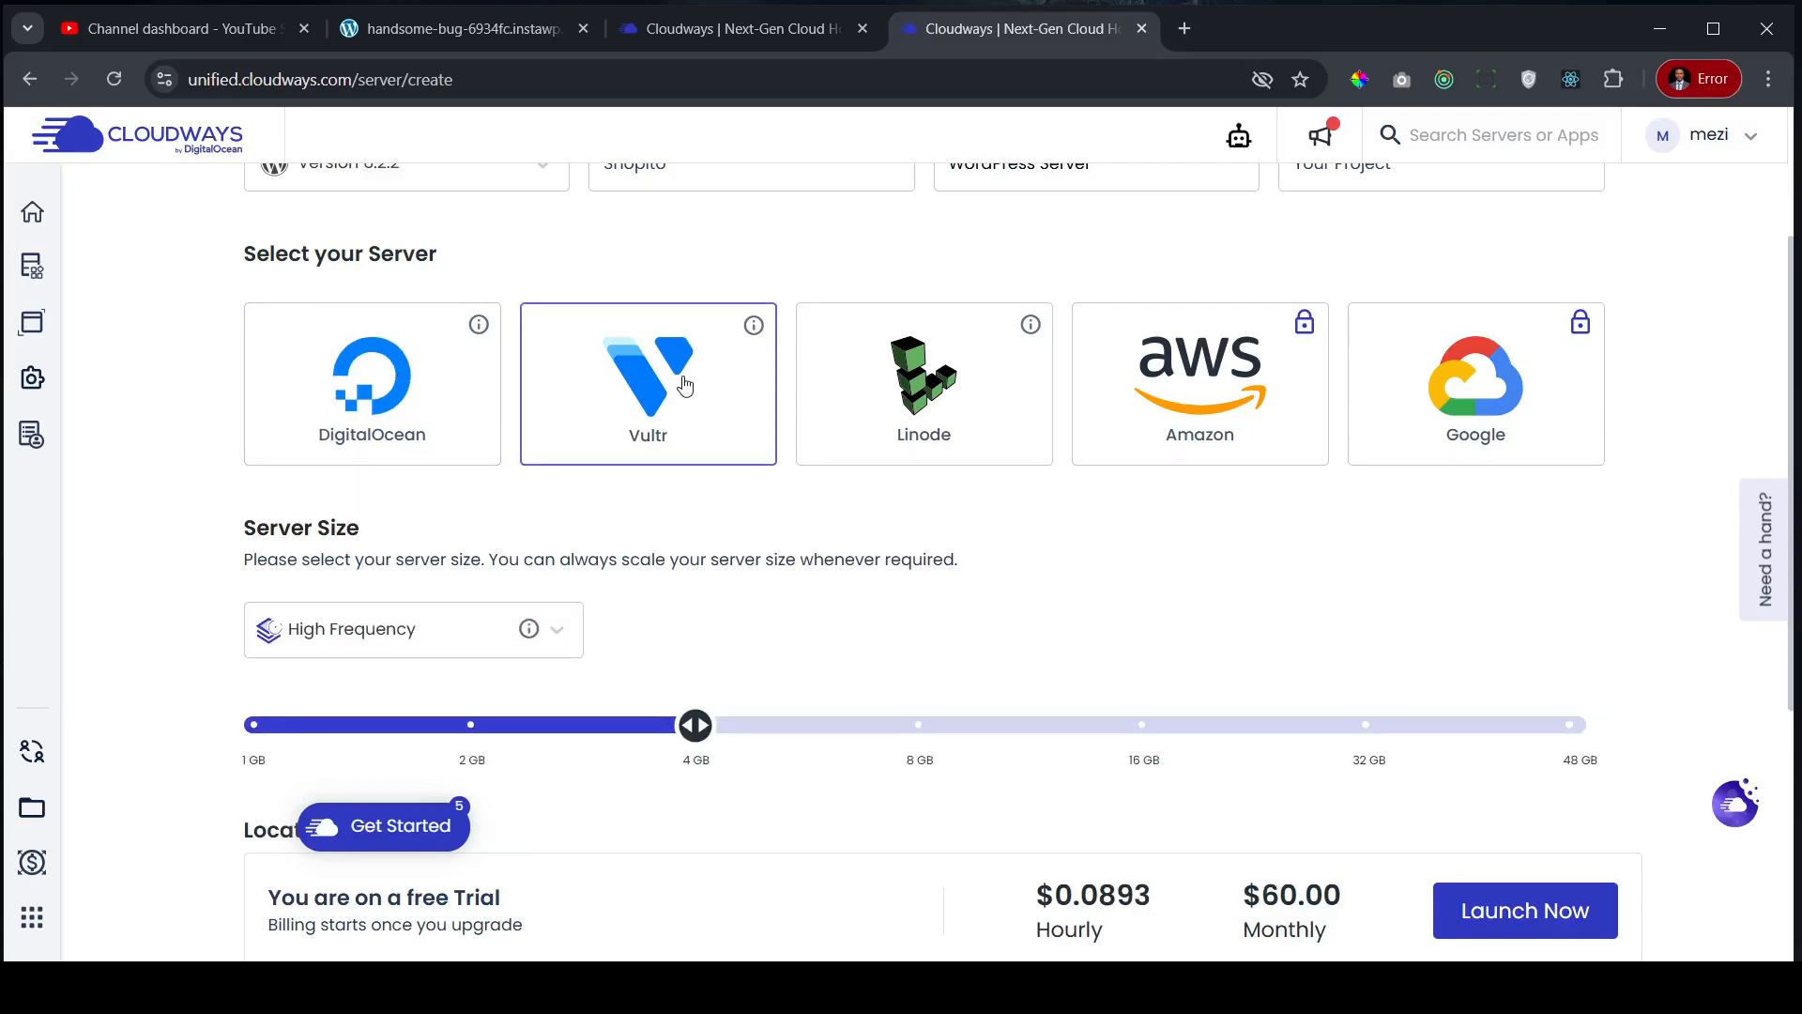
- Try Vultr 2 GB and 1 GB sizes, then choose DigitalOcean at 2 GB Premium ($28.00/month)
{"action": "left_click", "coordinate": [473, 726]}
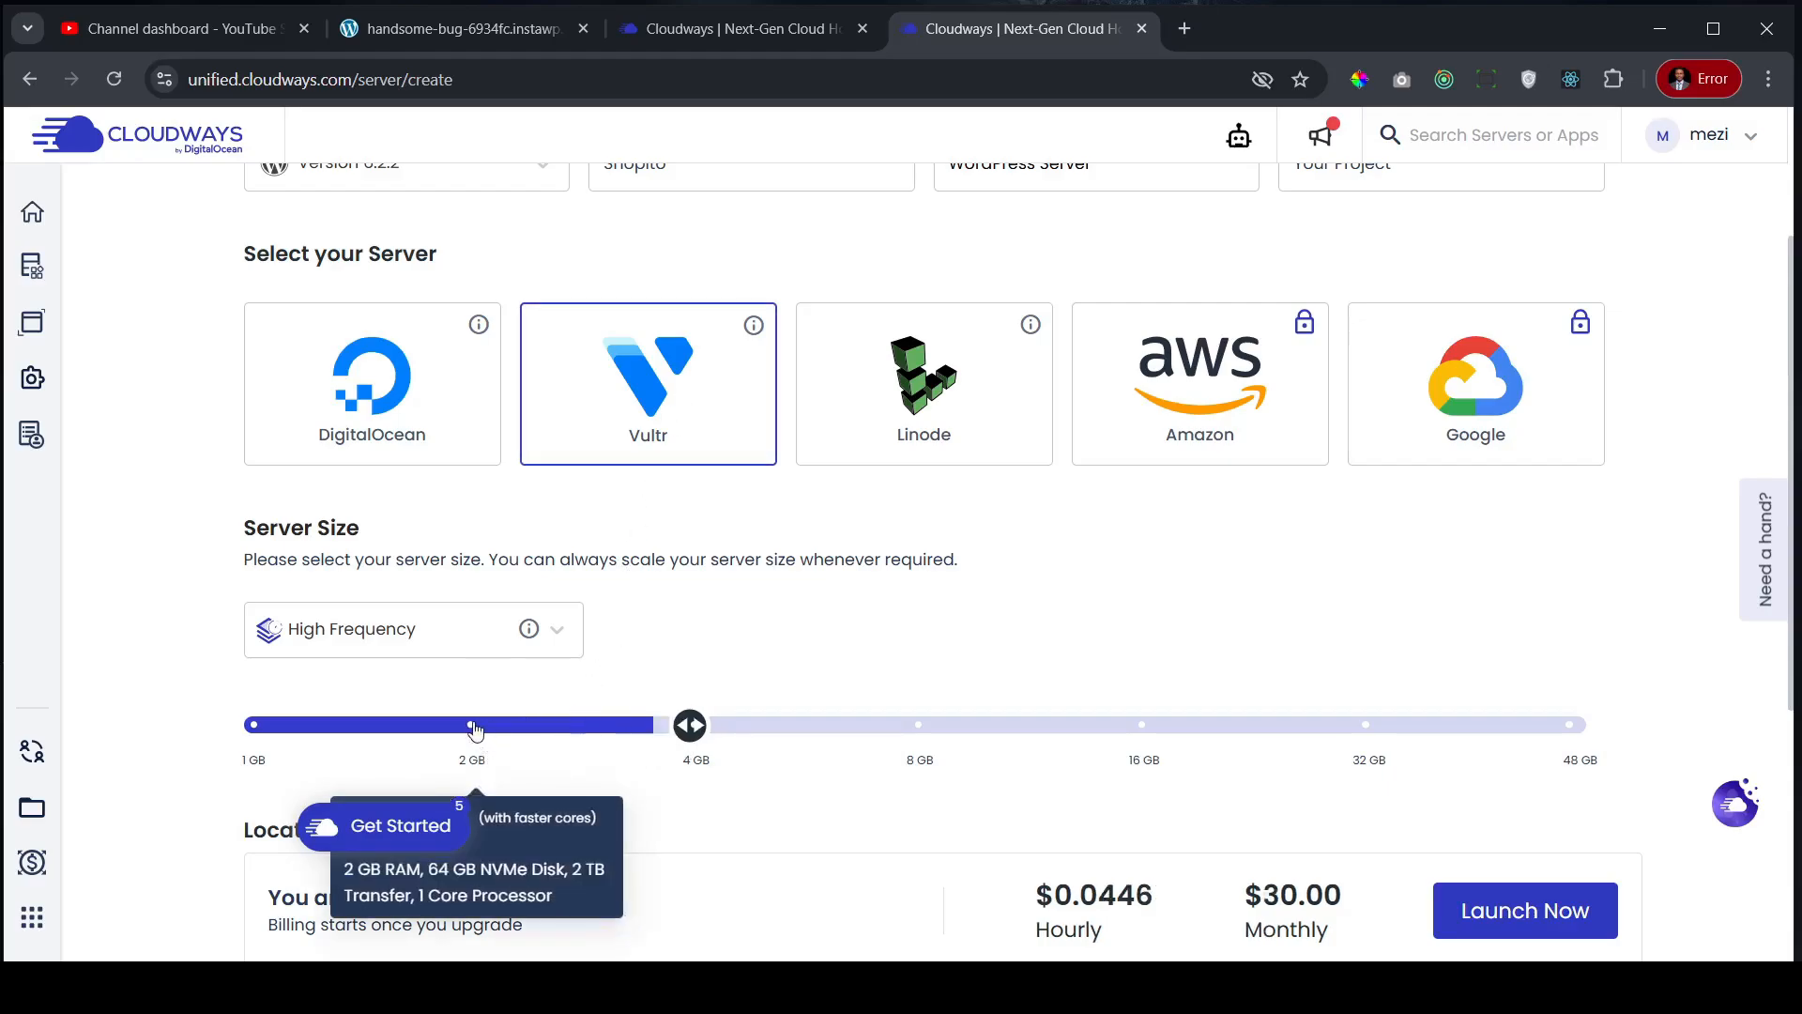
{"action": "left_click", "coordinate": [249, 727]}
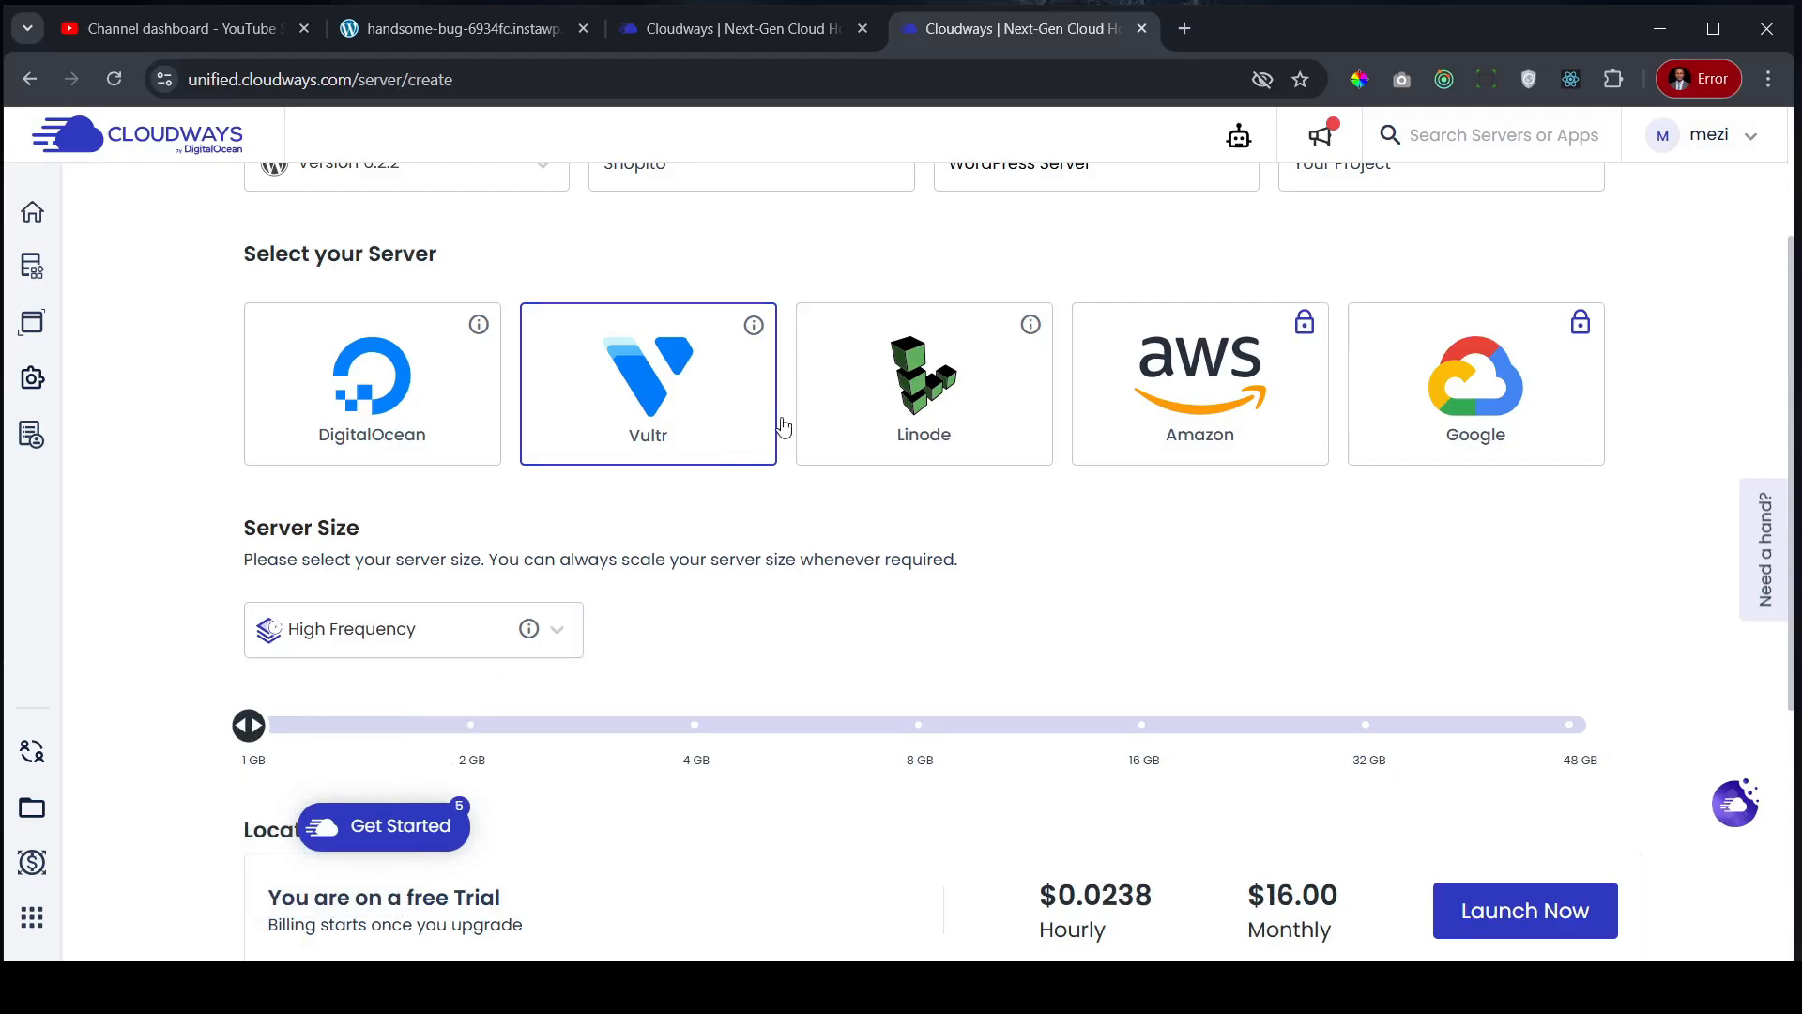
{"action": "left_click", "coordinate": [424, 404]}
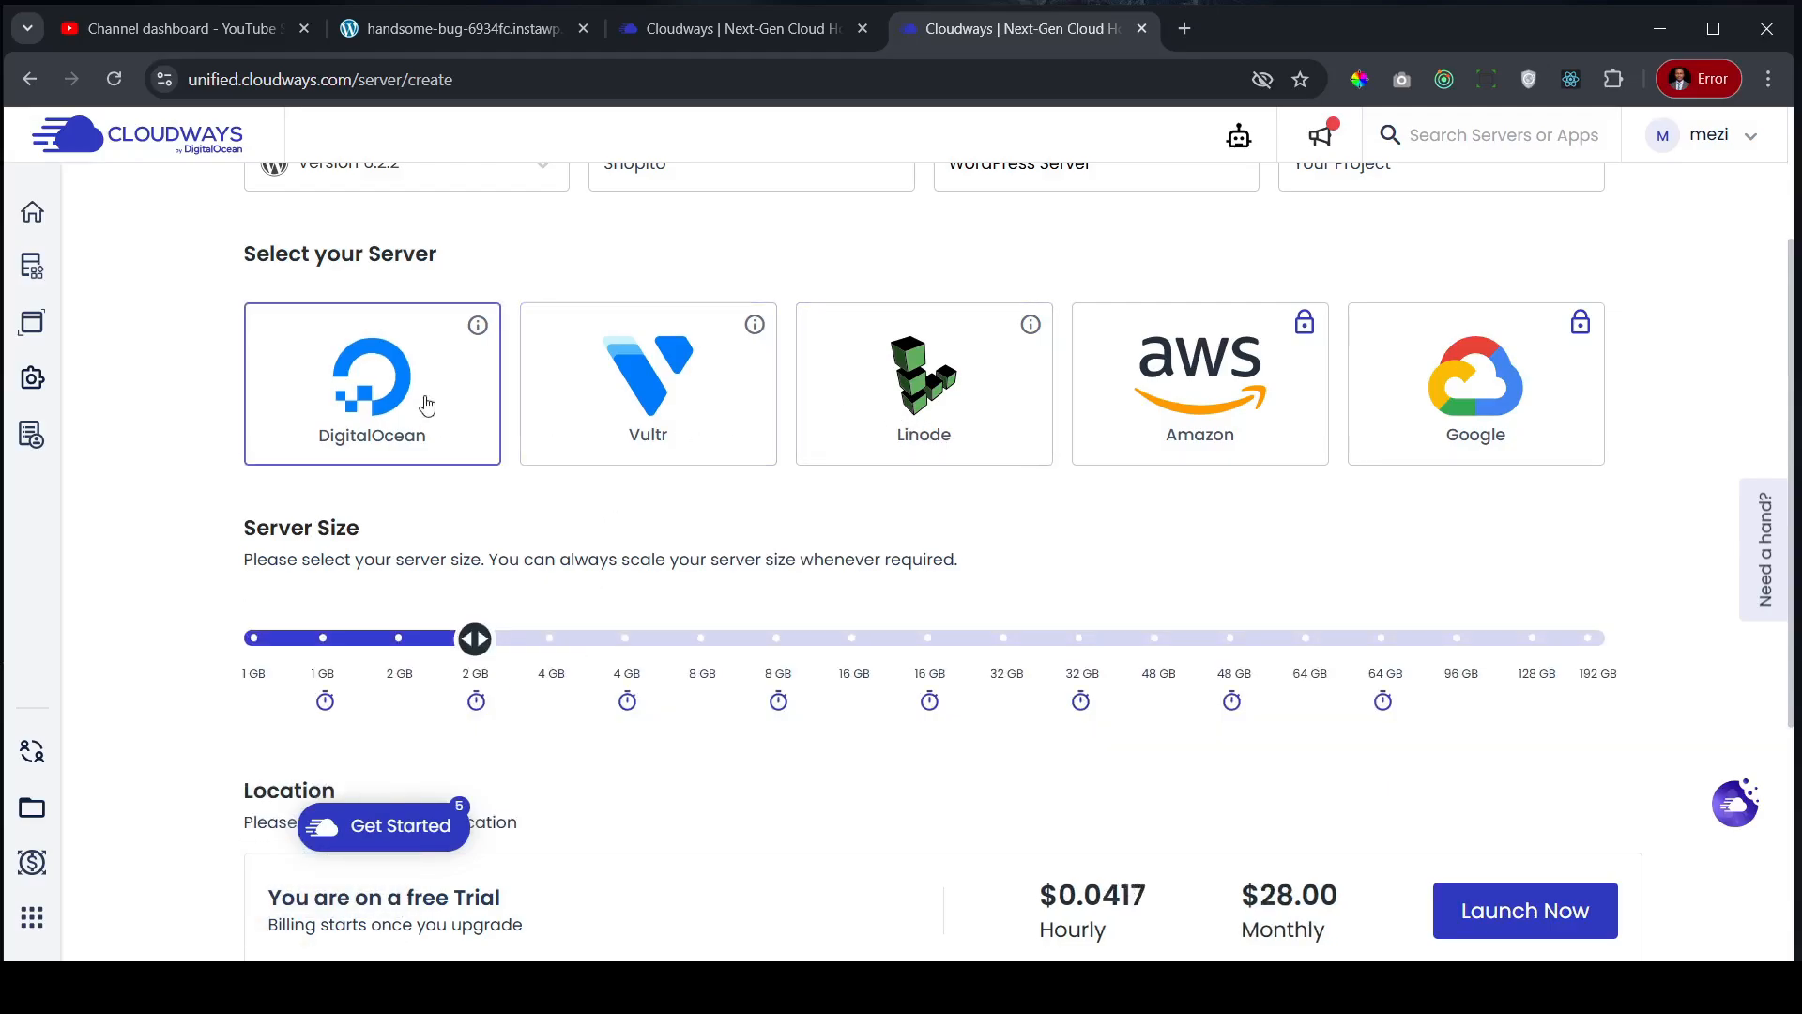
{"action": "left_click", "coordinate": [327, 648]}
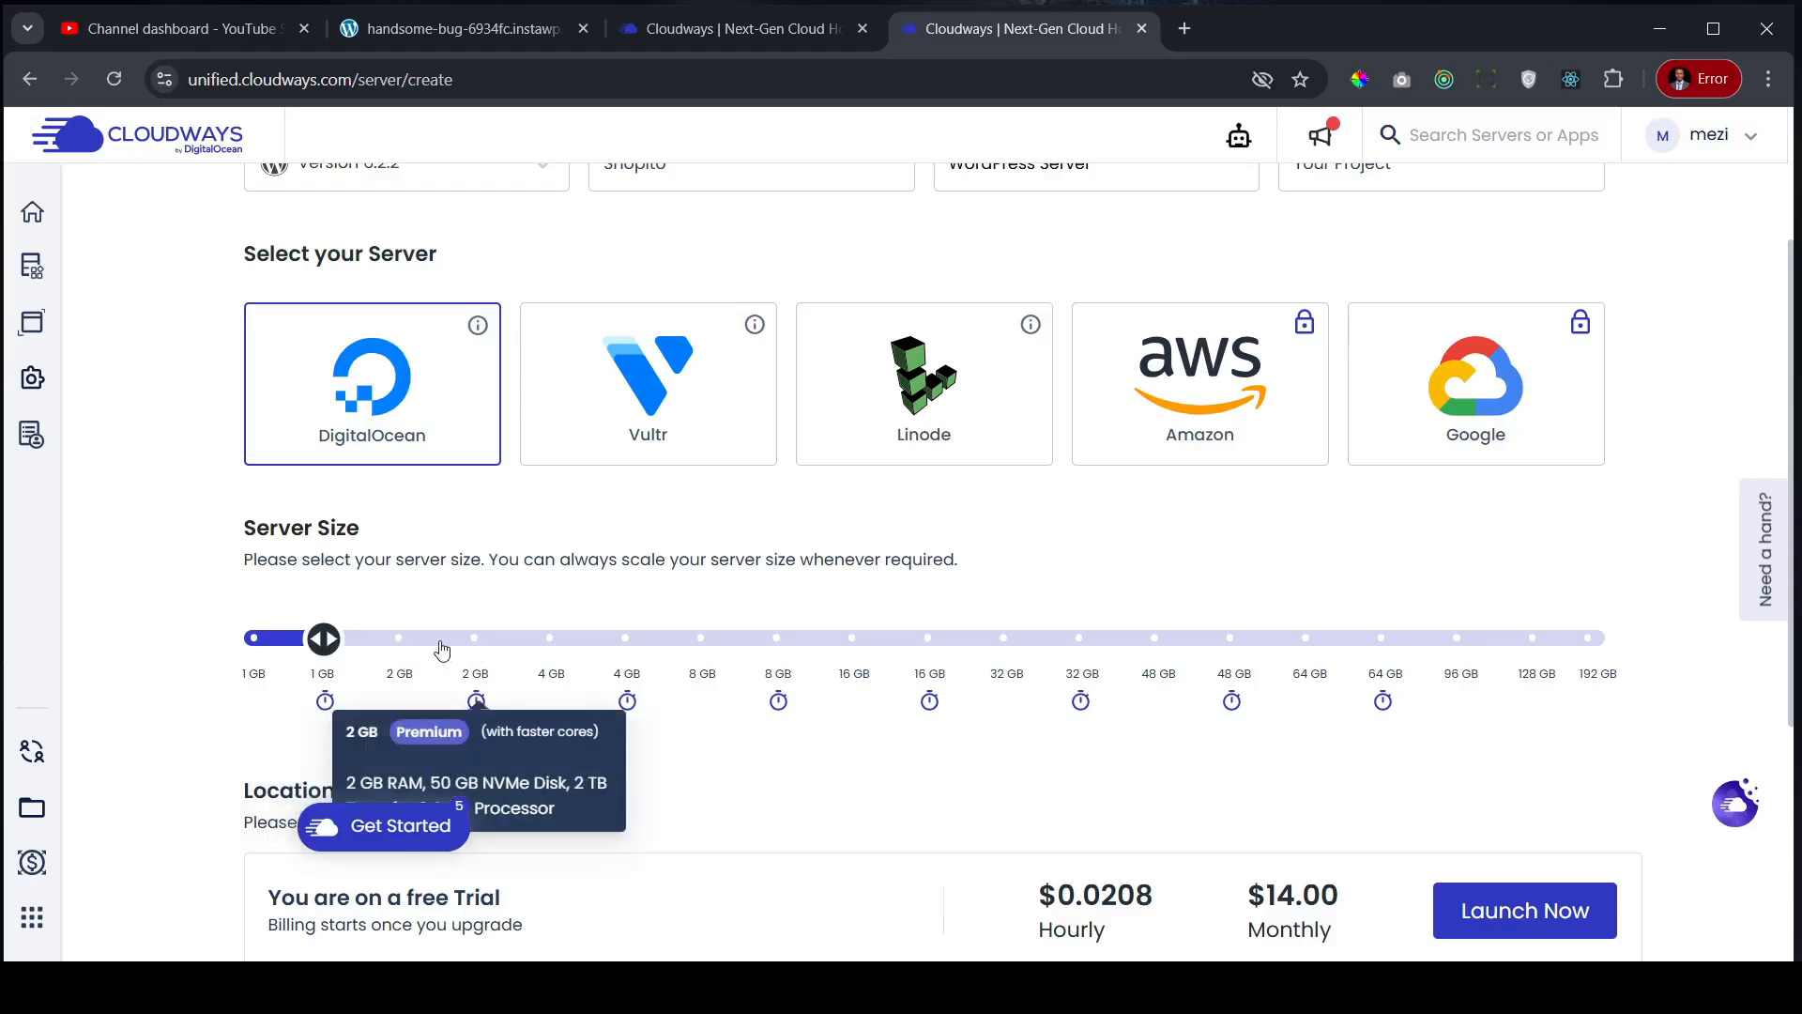
{"action": "left_click", "coordinate": [399, 638]}
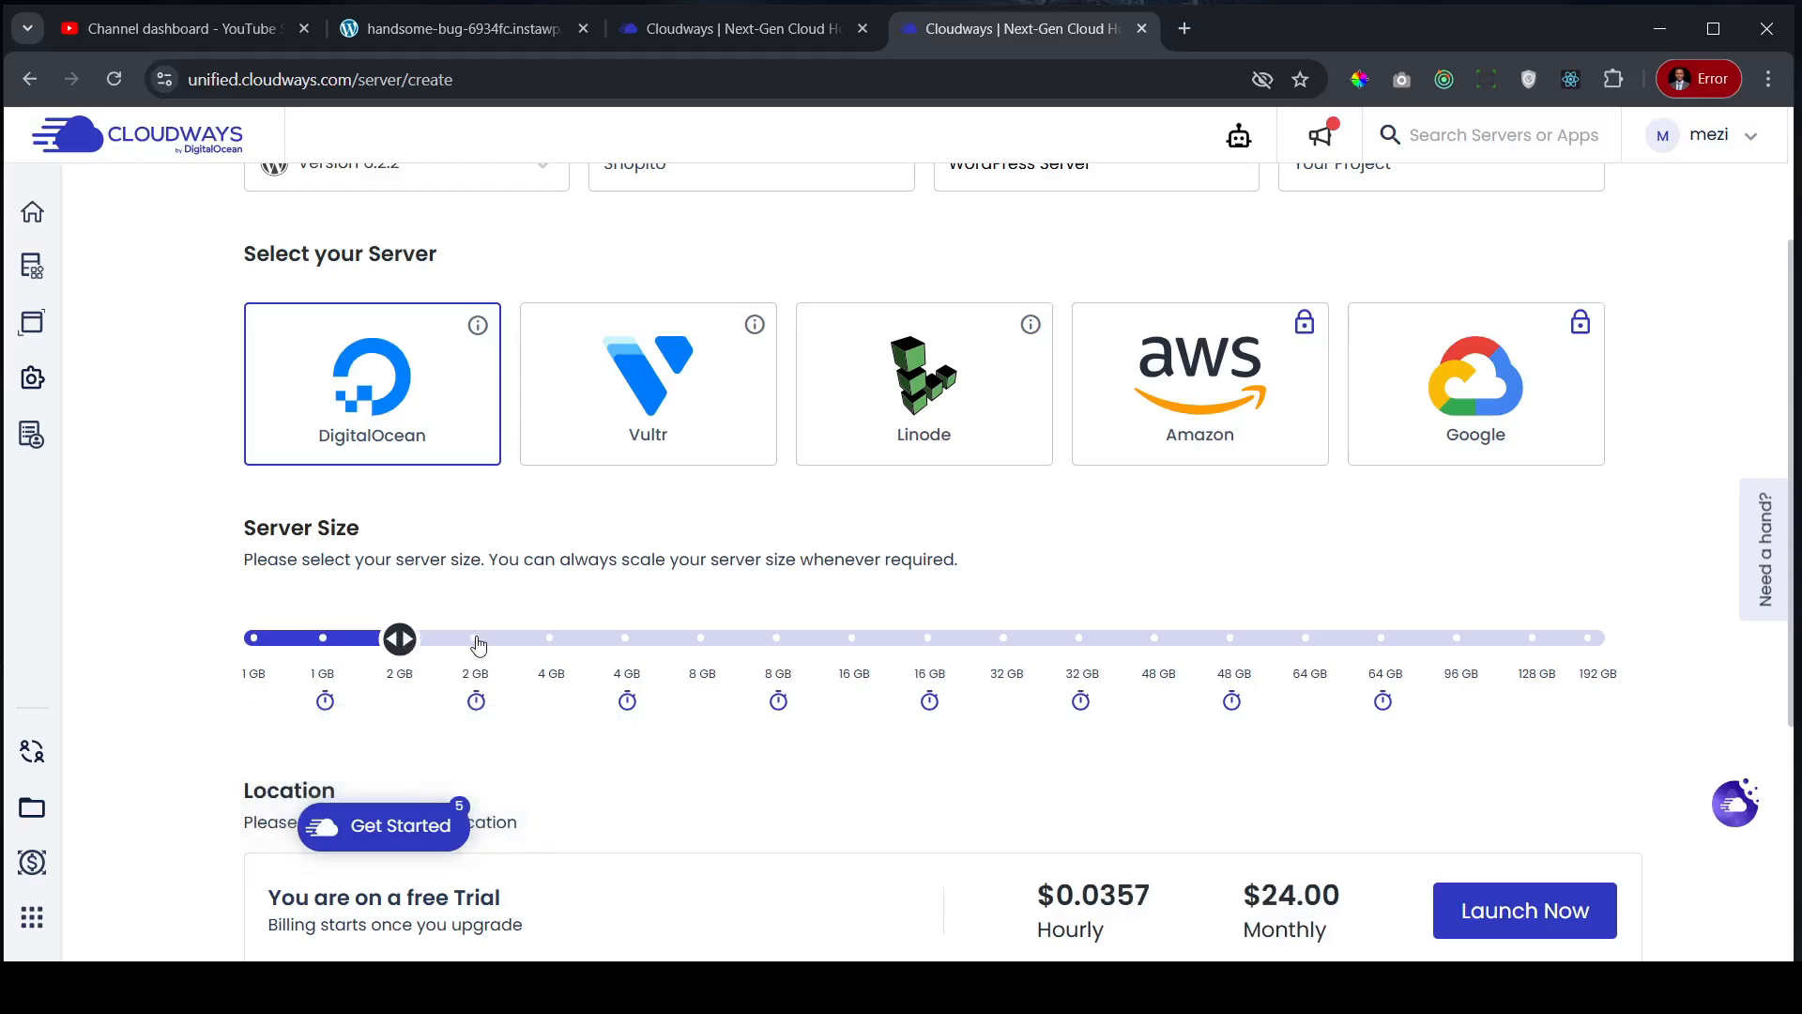
{"action": "mouse_move", "coordinate": [476, 643]}
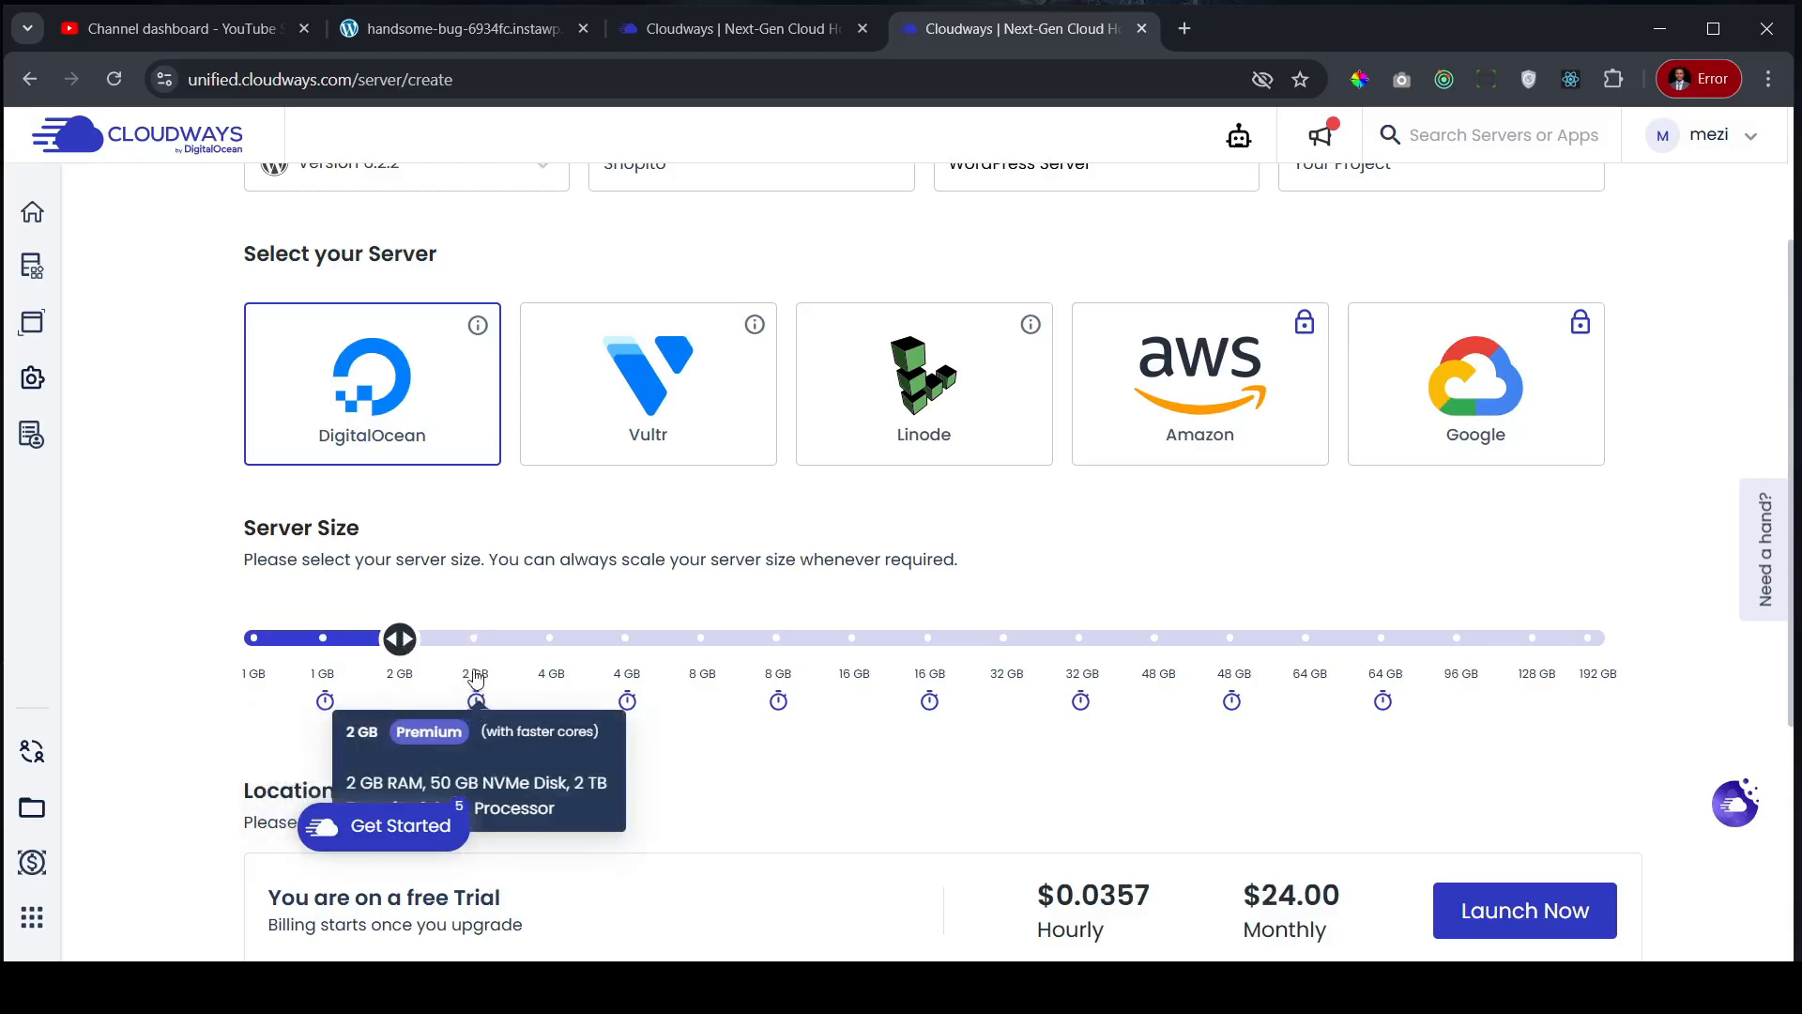
{"action": "left_click", "coordinate": [474, 638]}
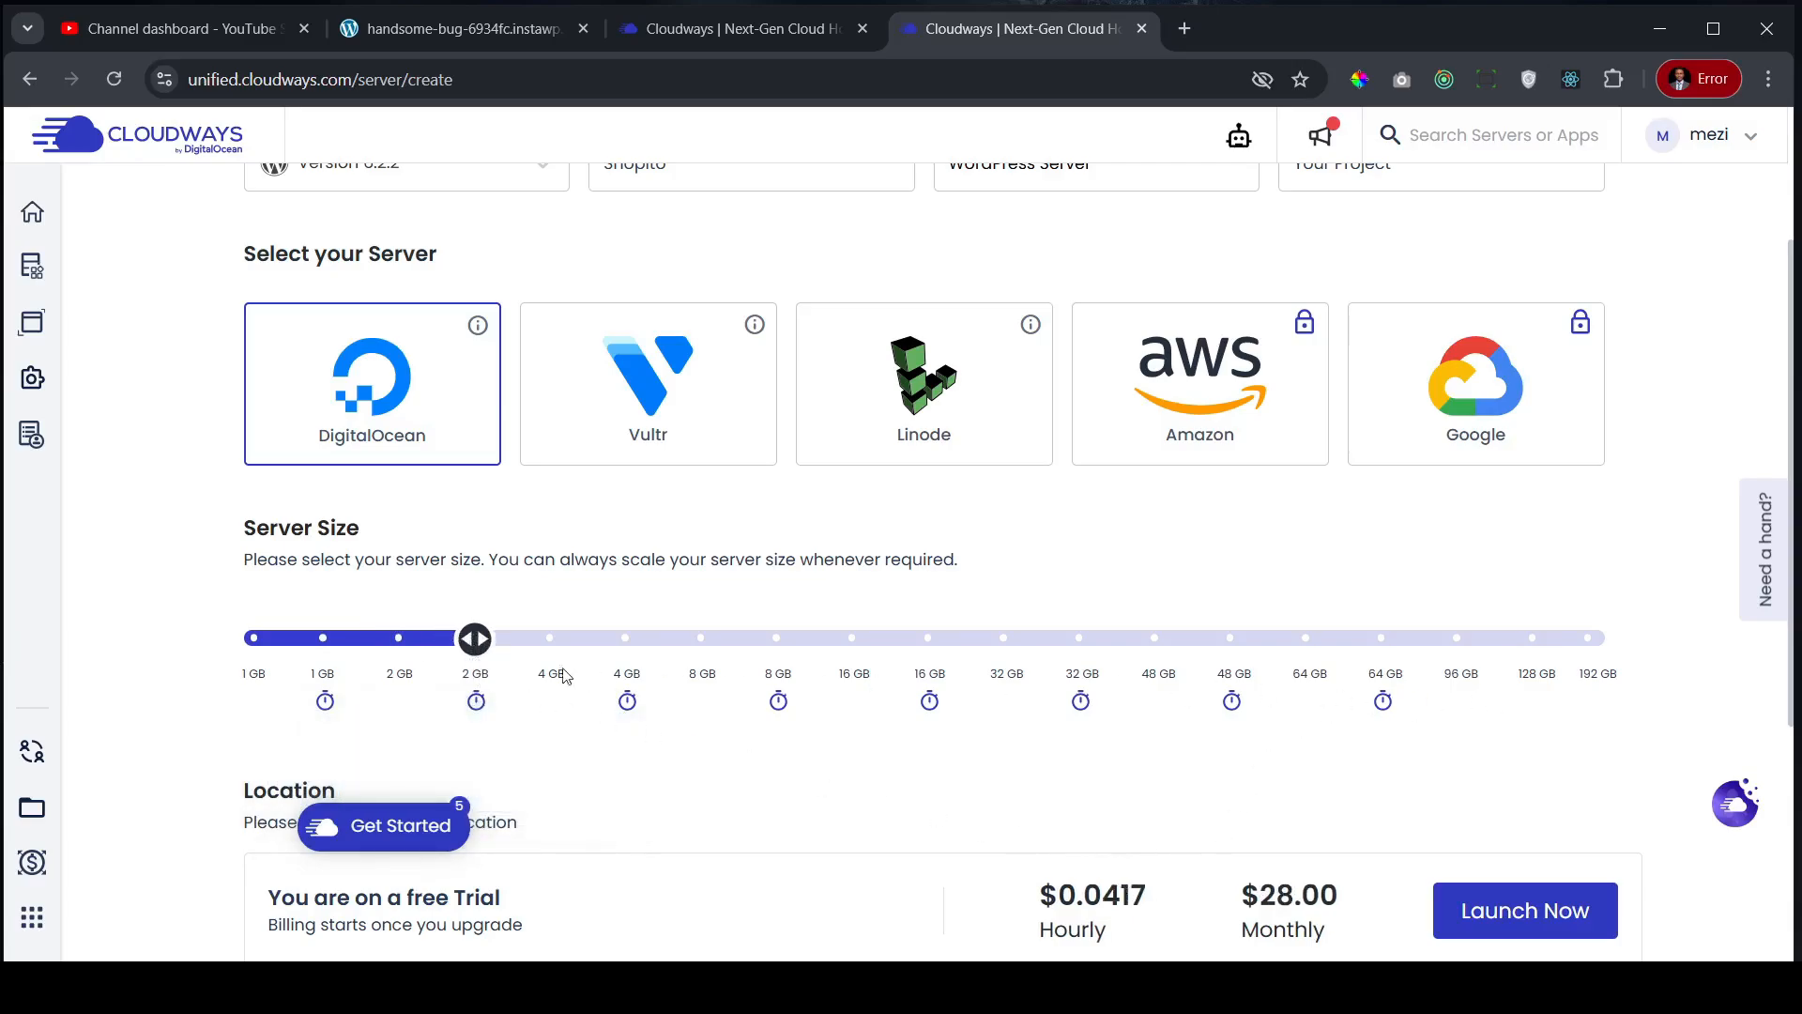
{"action": "mouse_move", "coordinate": [398, 648]}
{"action": "scroll", "coordinate": [1690, 723], "scroll_direction": "down", "scroll_amount": 1}
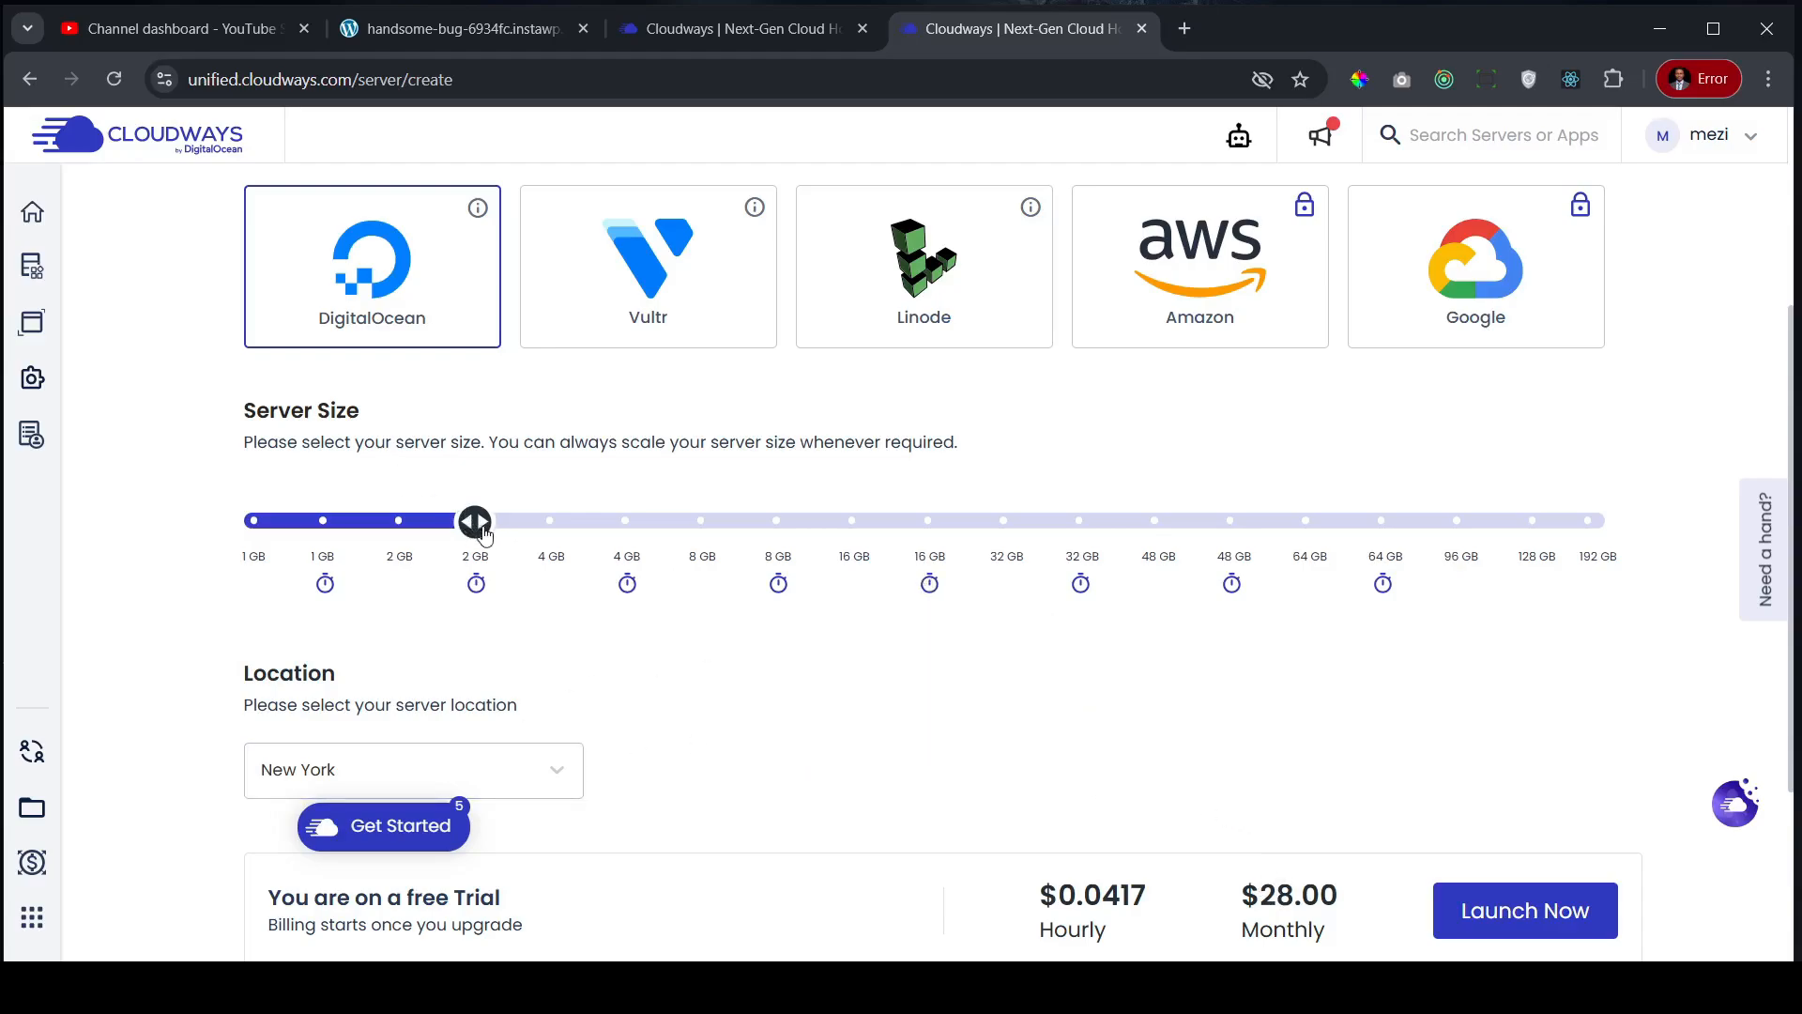
- Set the server location to Frankfurt and launch the 2 GB Premium WordPress Server
{"action": "scroll", "coordinate": [639, 535], "scroll_direction": "down", "scroll_amount": 3}
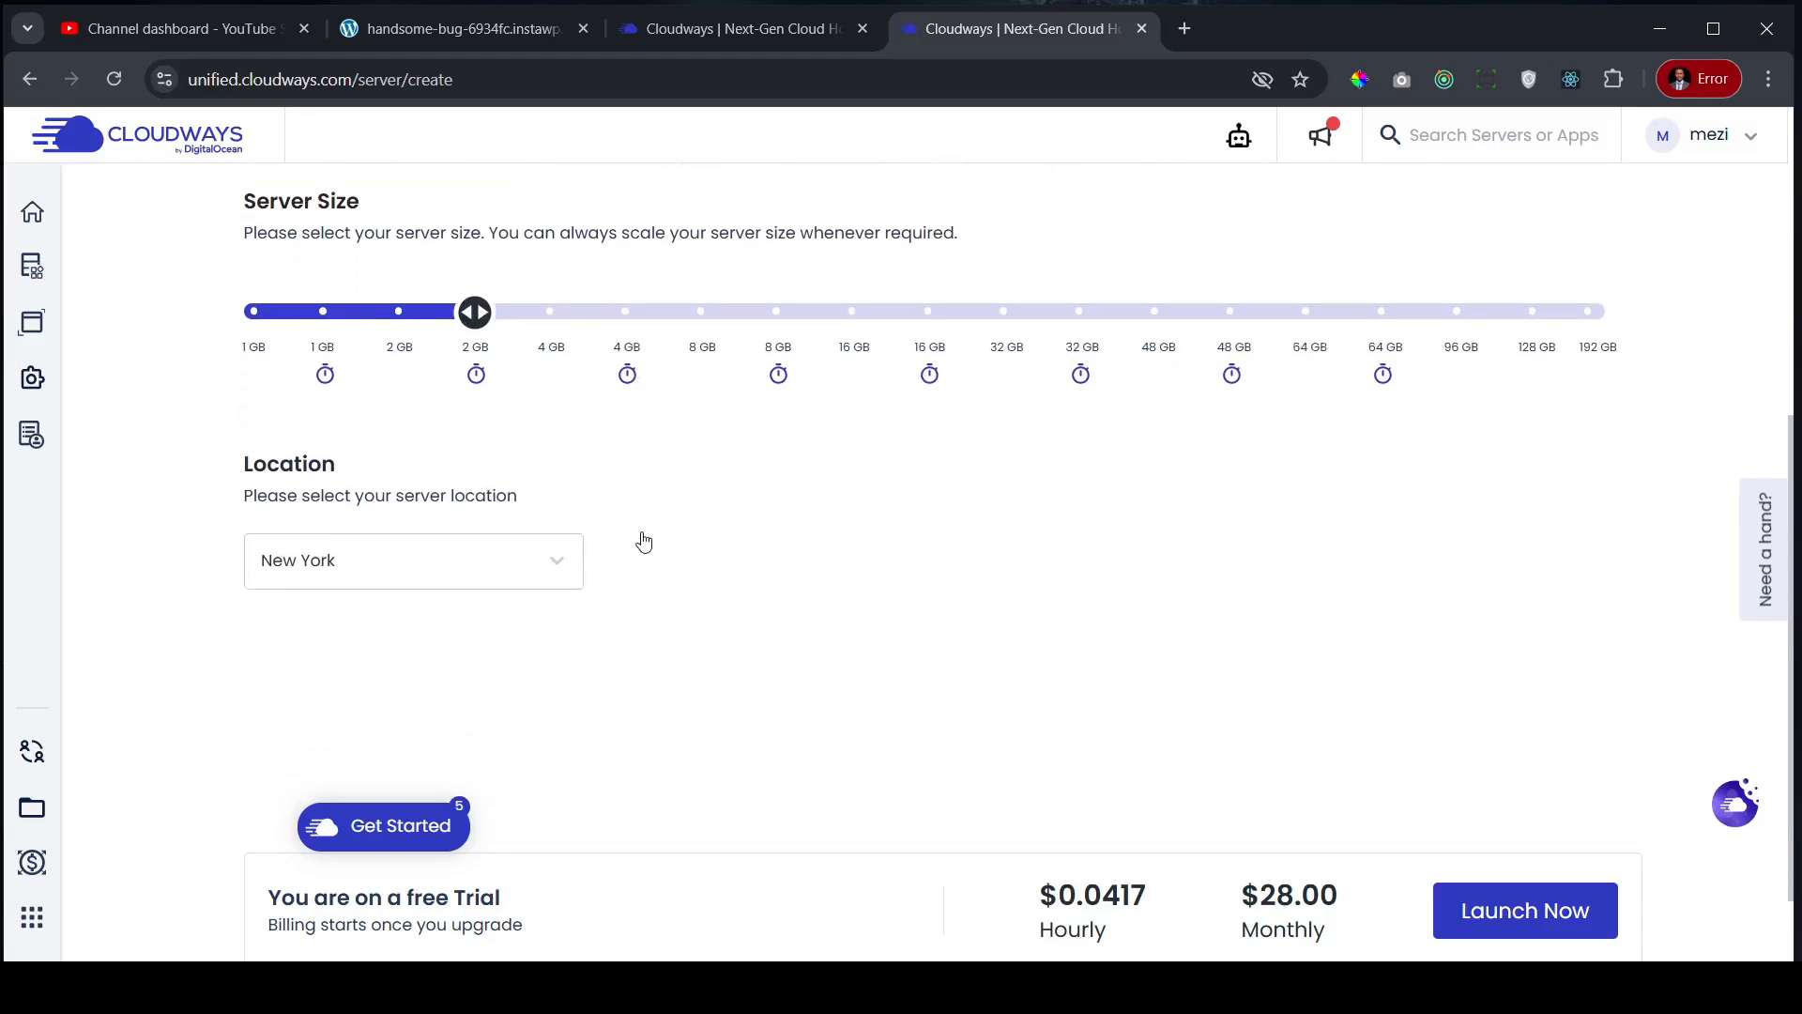
{"action": "left_click", "coordinate": [566, 548]}
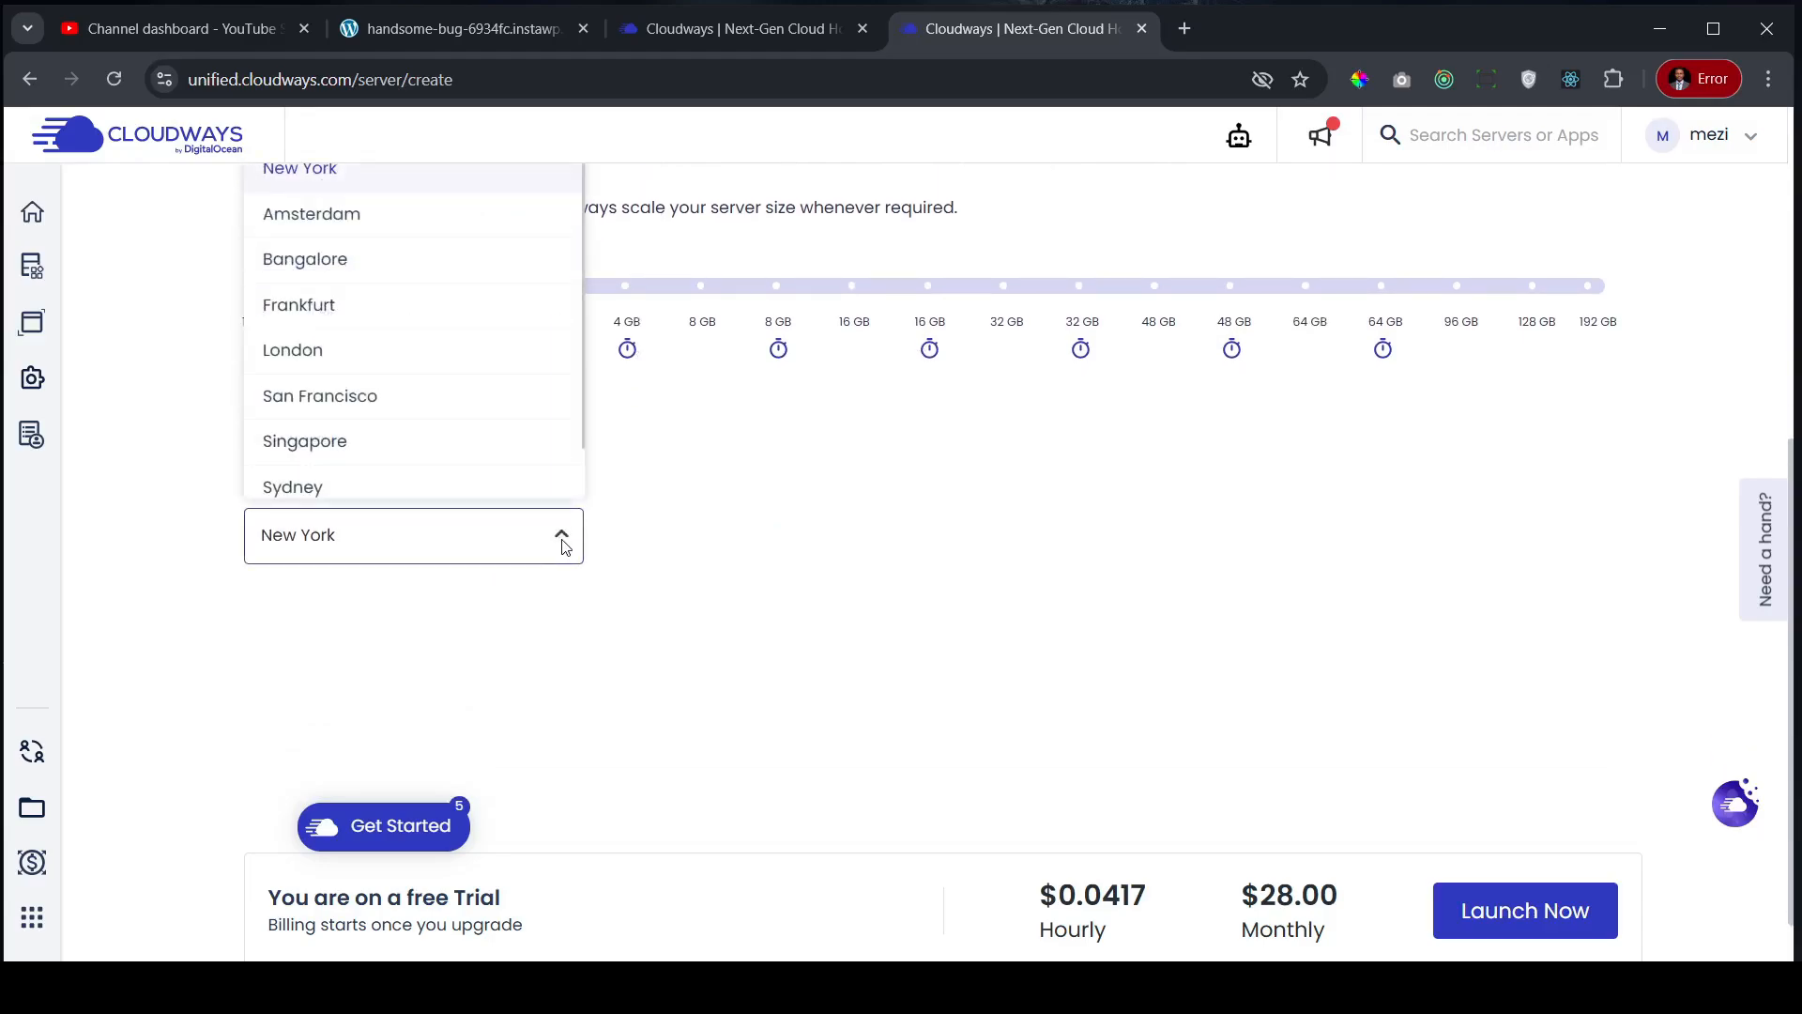
{"action": "left_click", "coordinate": [298, 307]}
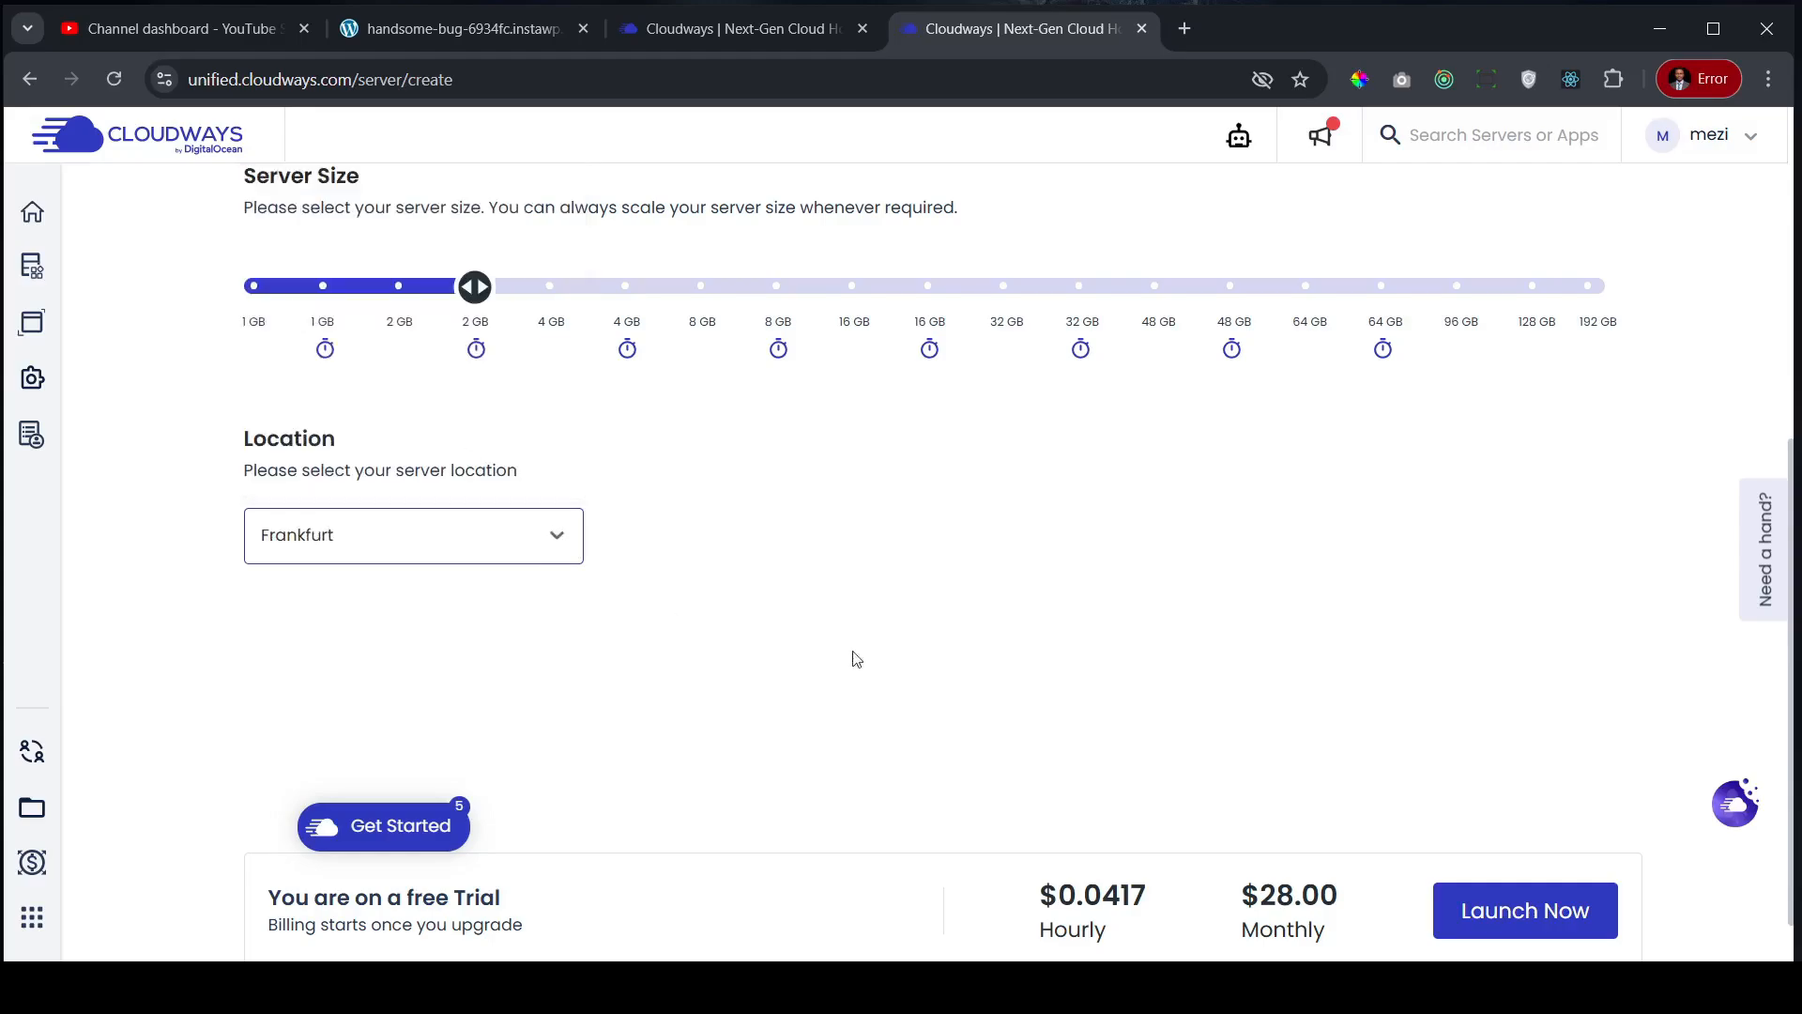
{"action": "scroll", "coordinate": [893, 623], "scroll_direction": "down", "scroll_amount": 1}
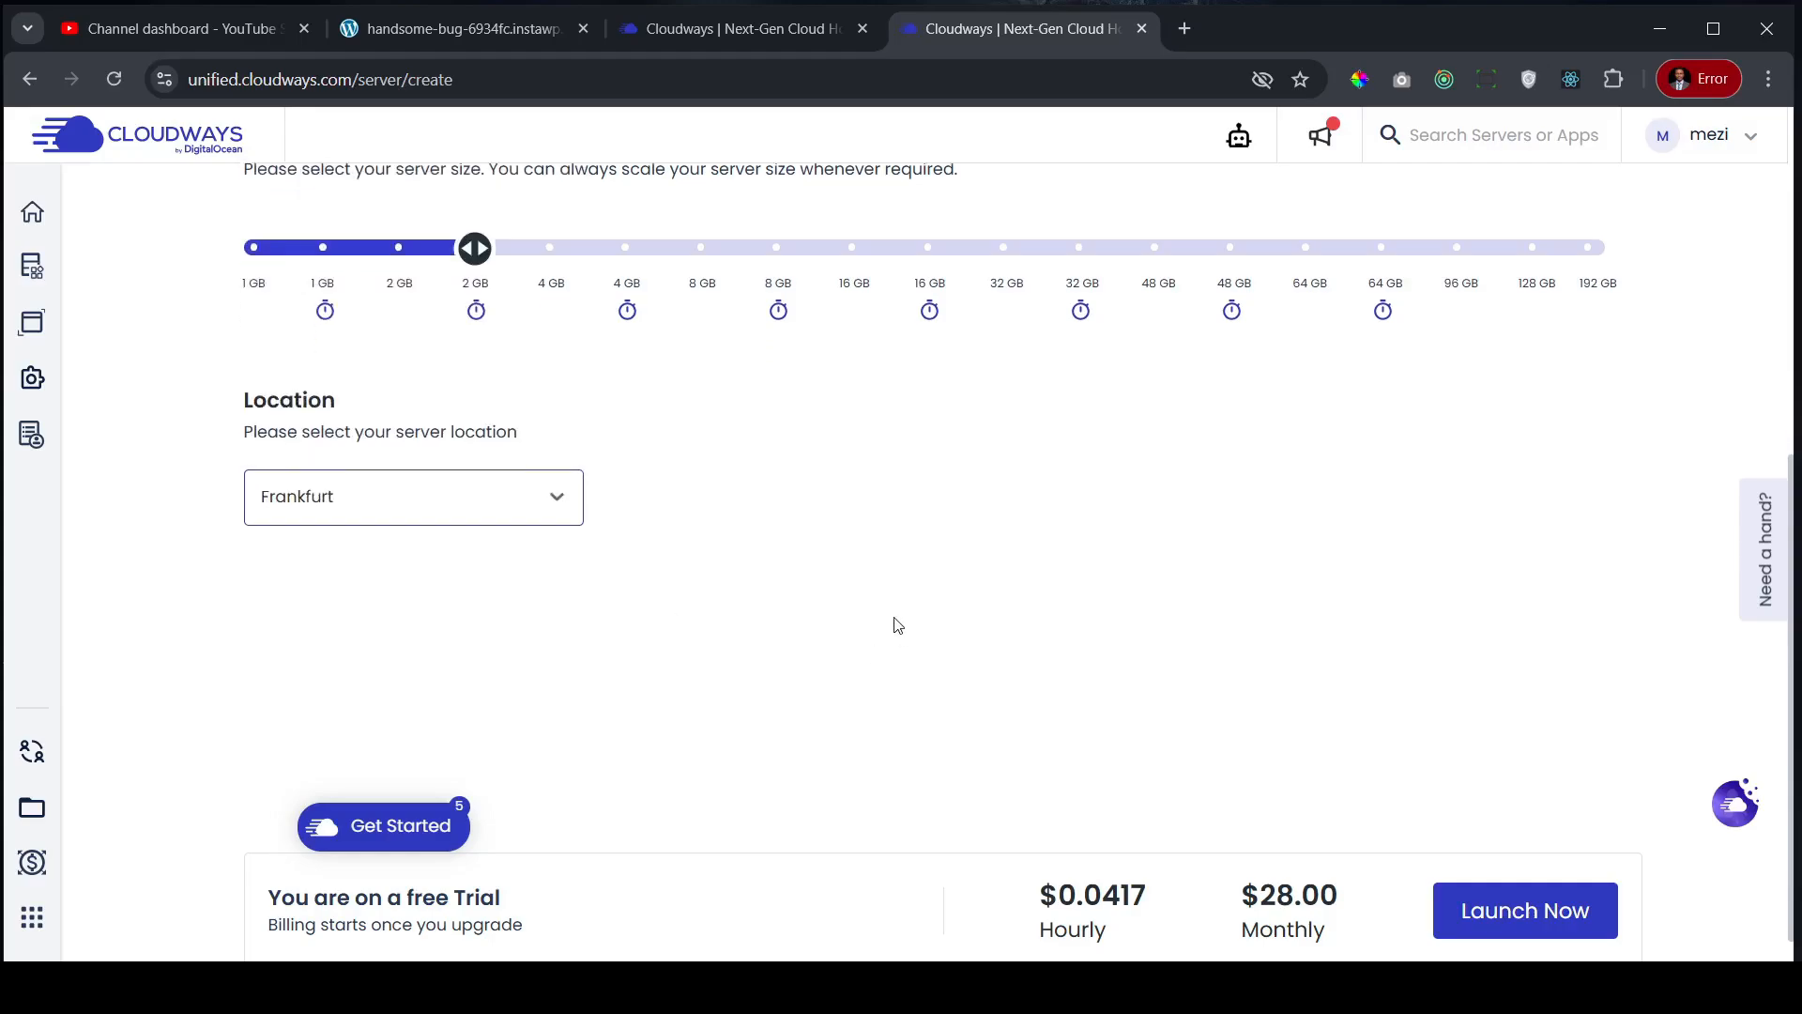
{"action": "left_click", "coordinate": [1505, 918]}
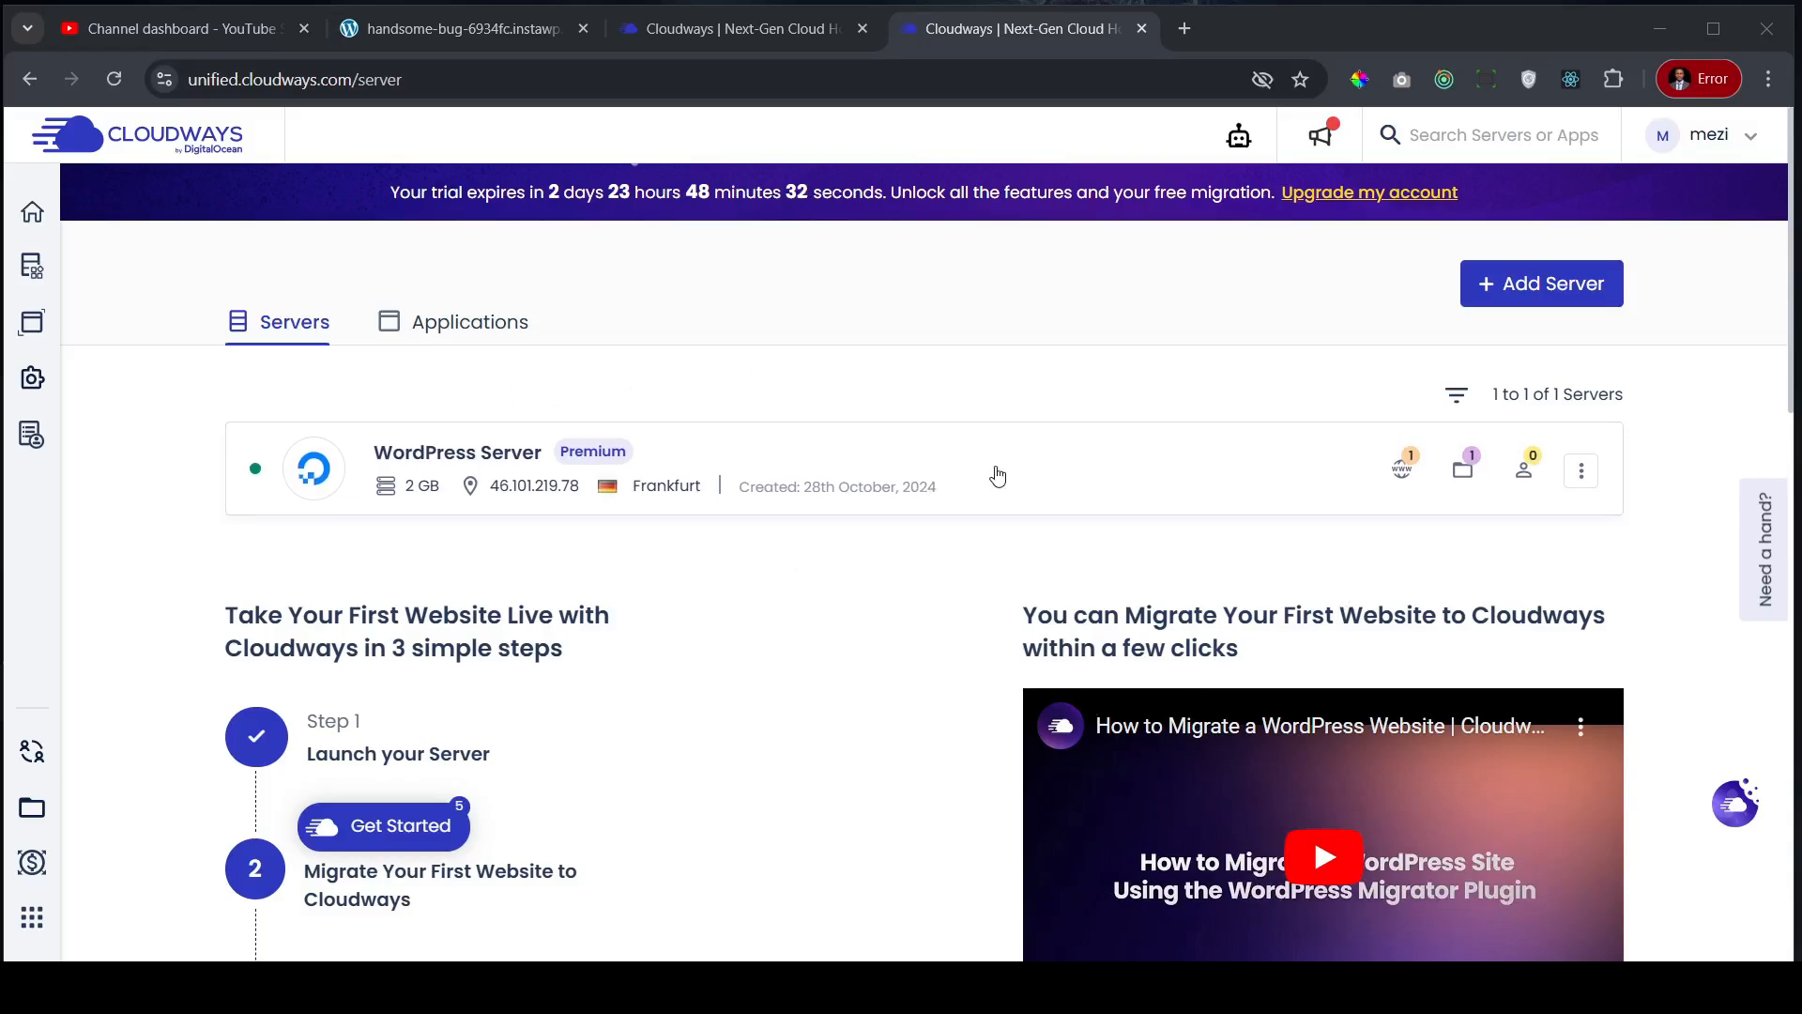
- Go from WordPress Server back Home, list all applications, and open Shopito's access details
{"action": "left_click", "coordinate": [1100, 490]}
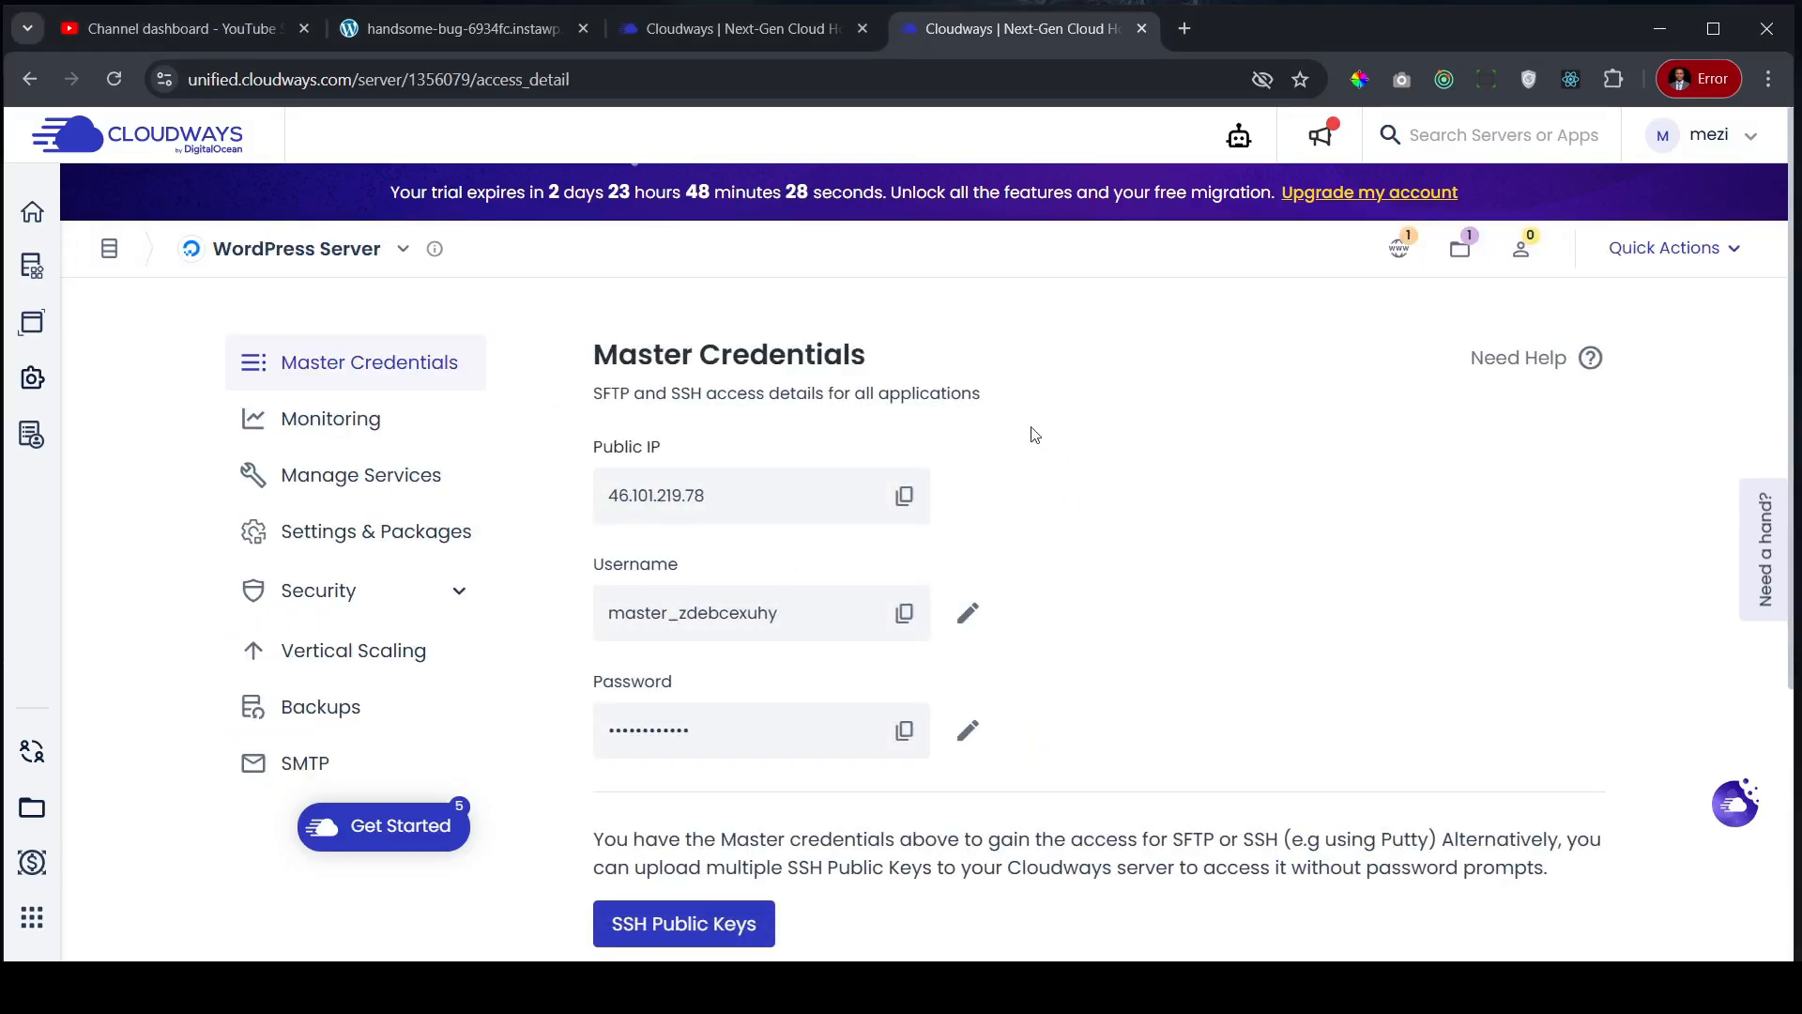
{"action": "left_click", "coordinate": [28, 214]}
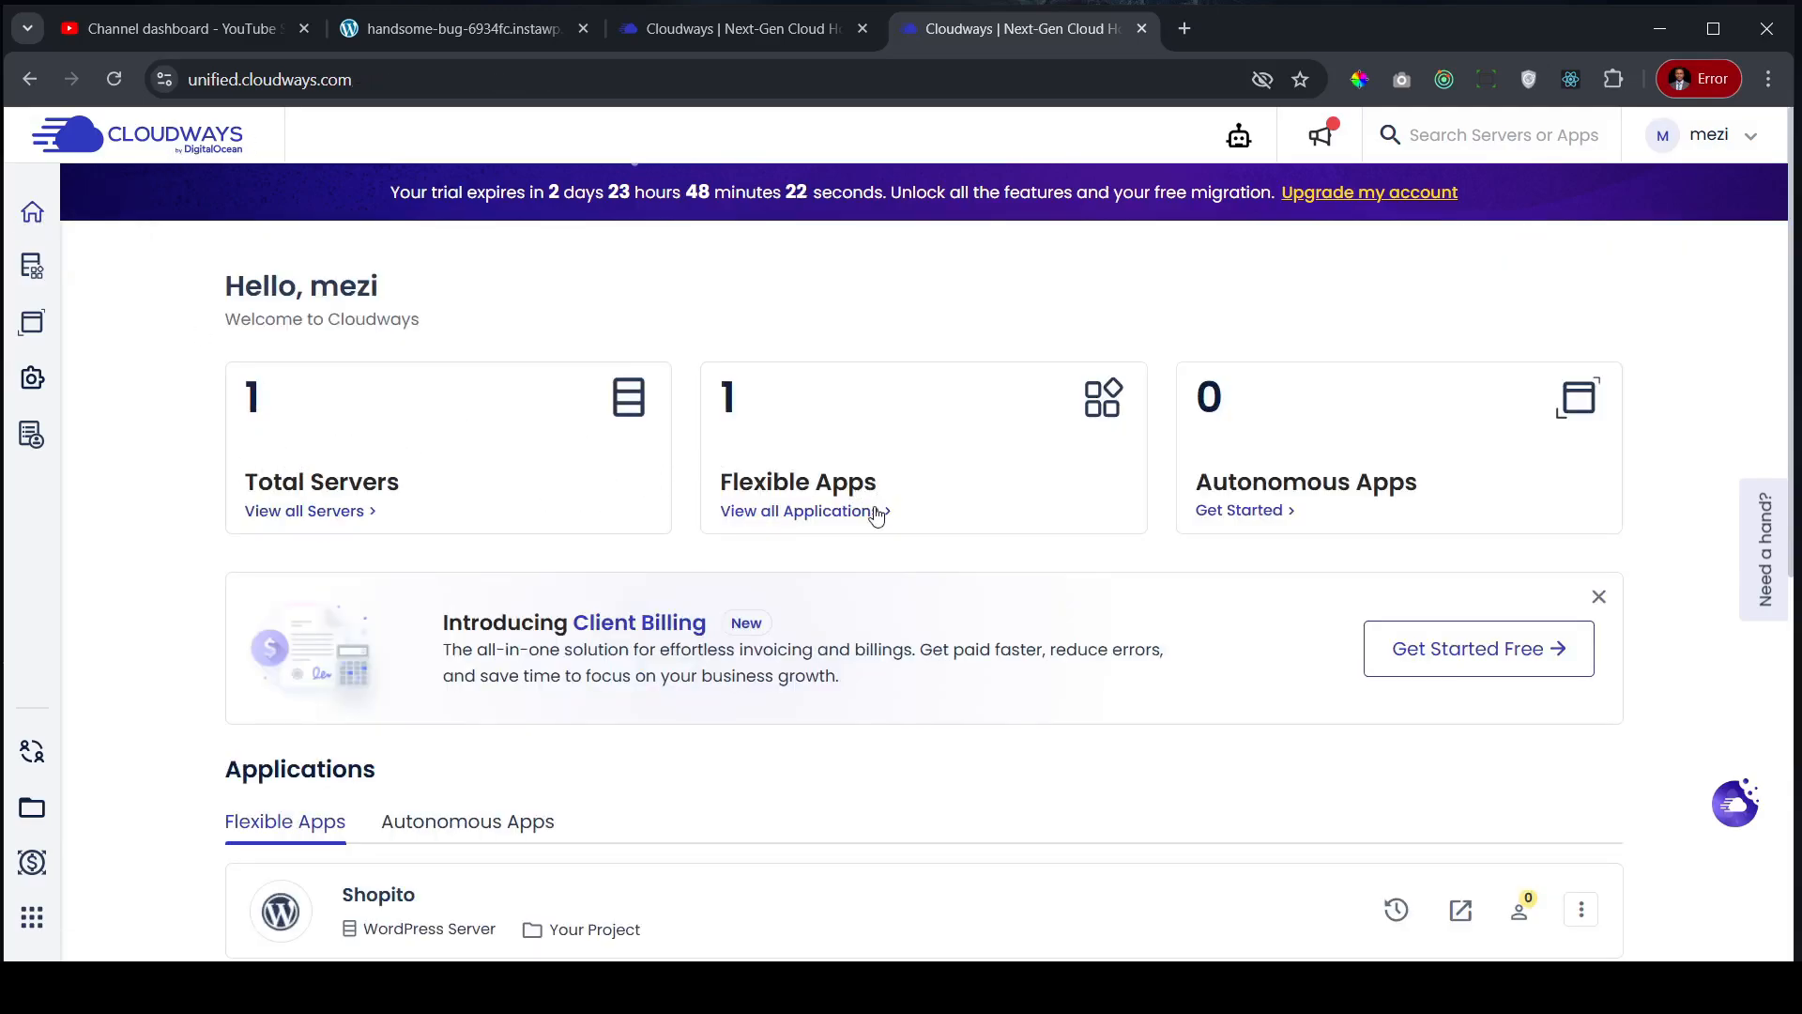
{"action": "left_click", "coordinate": [830, 515]}
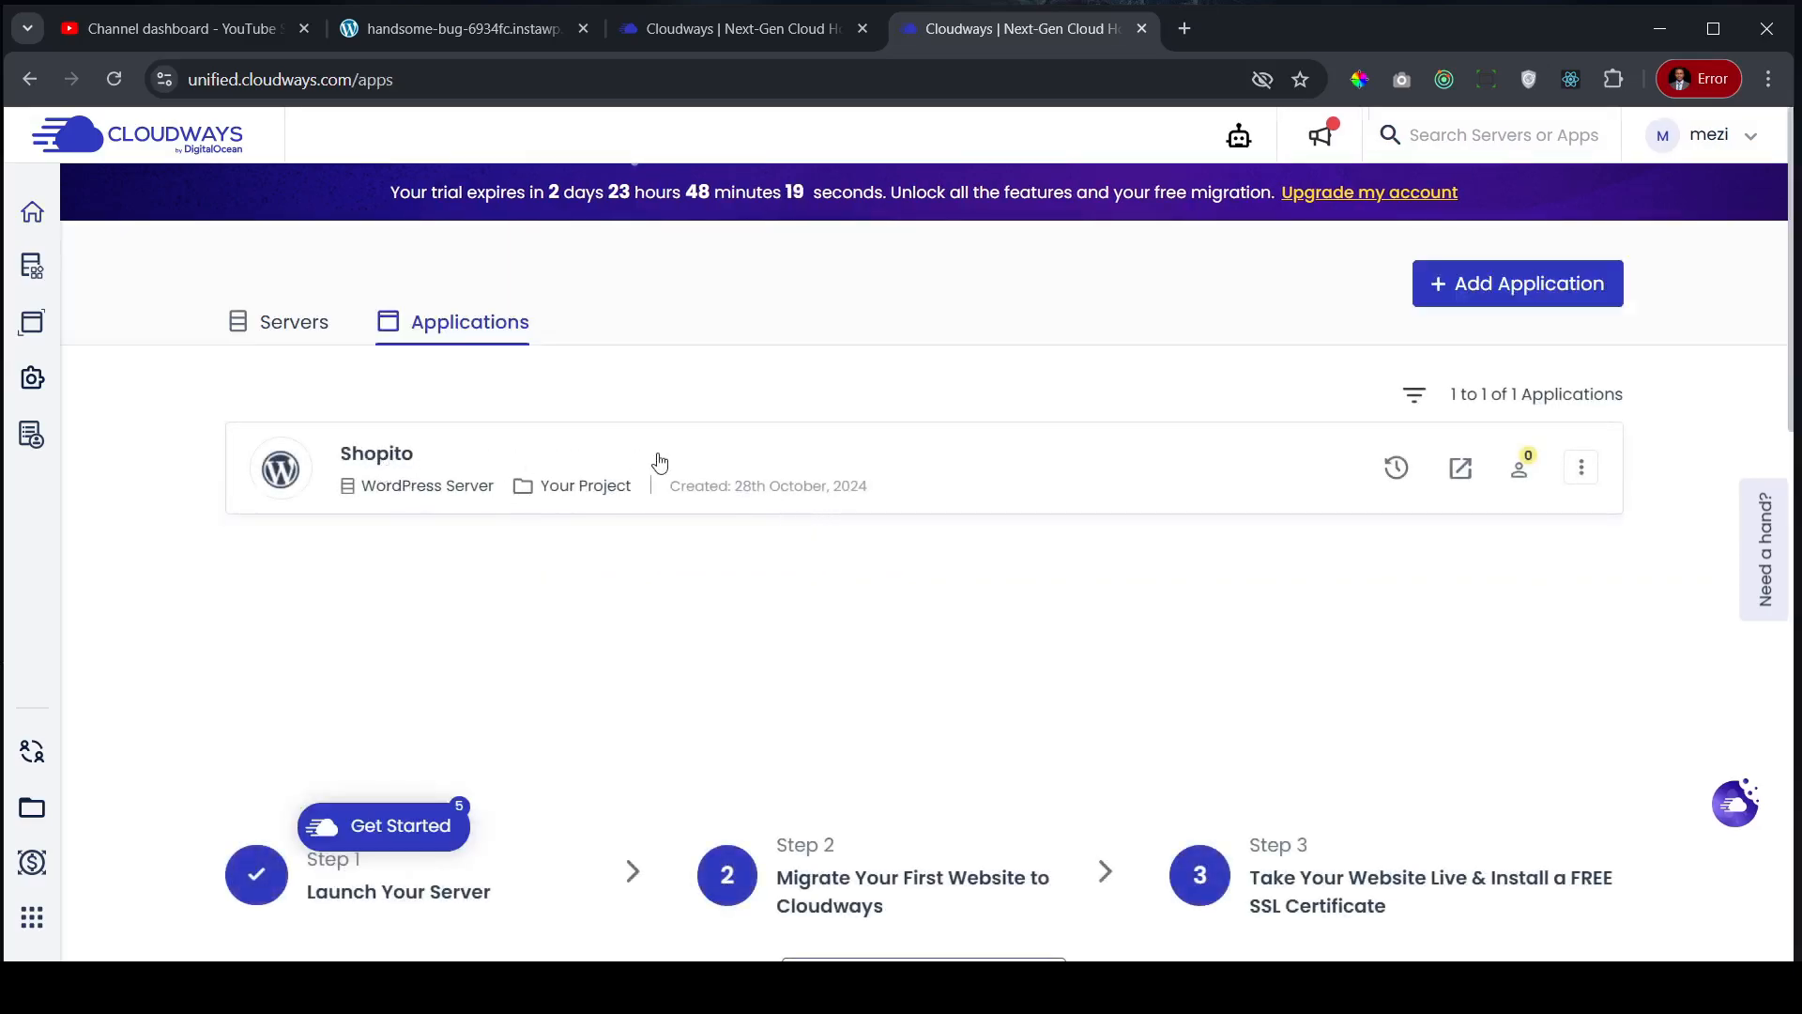
{"action": "left_click", "coordinate": [752, 463]}
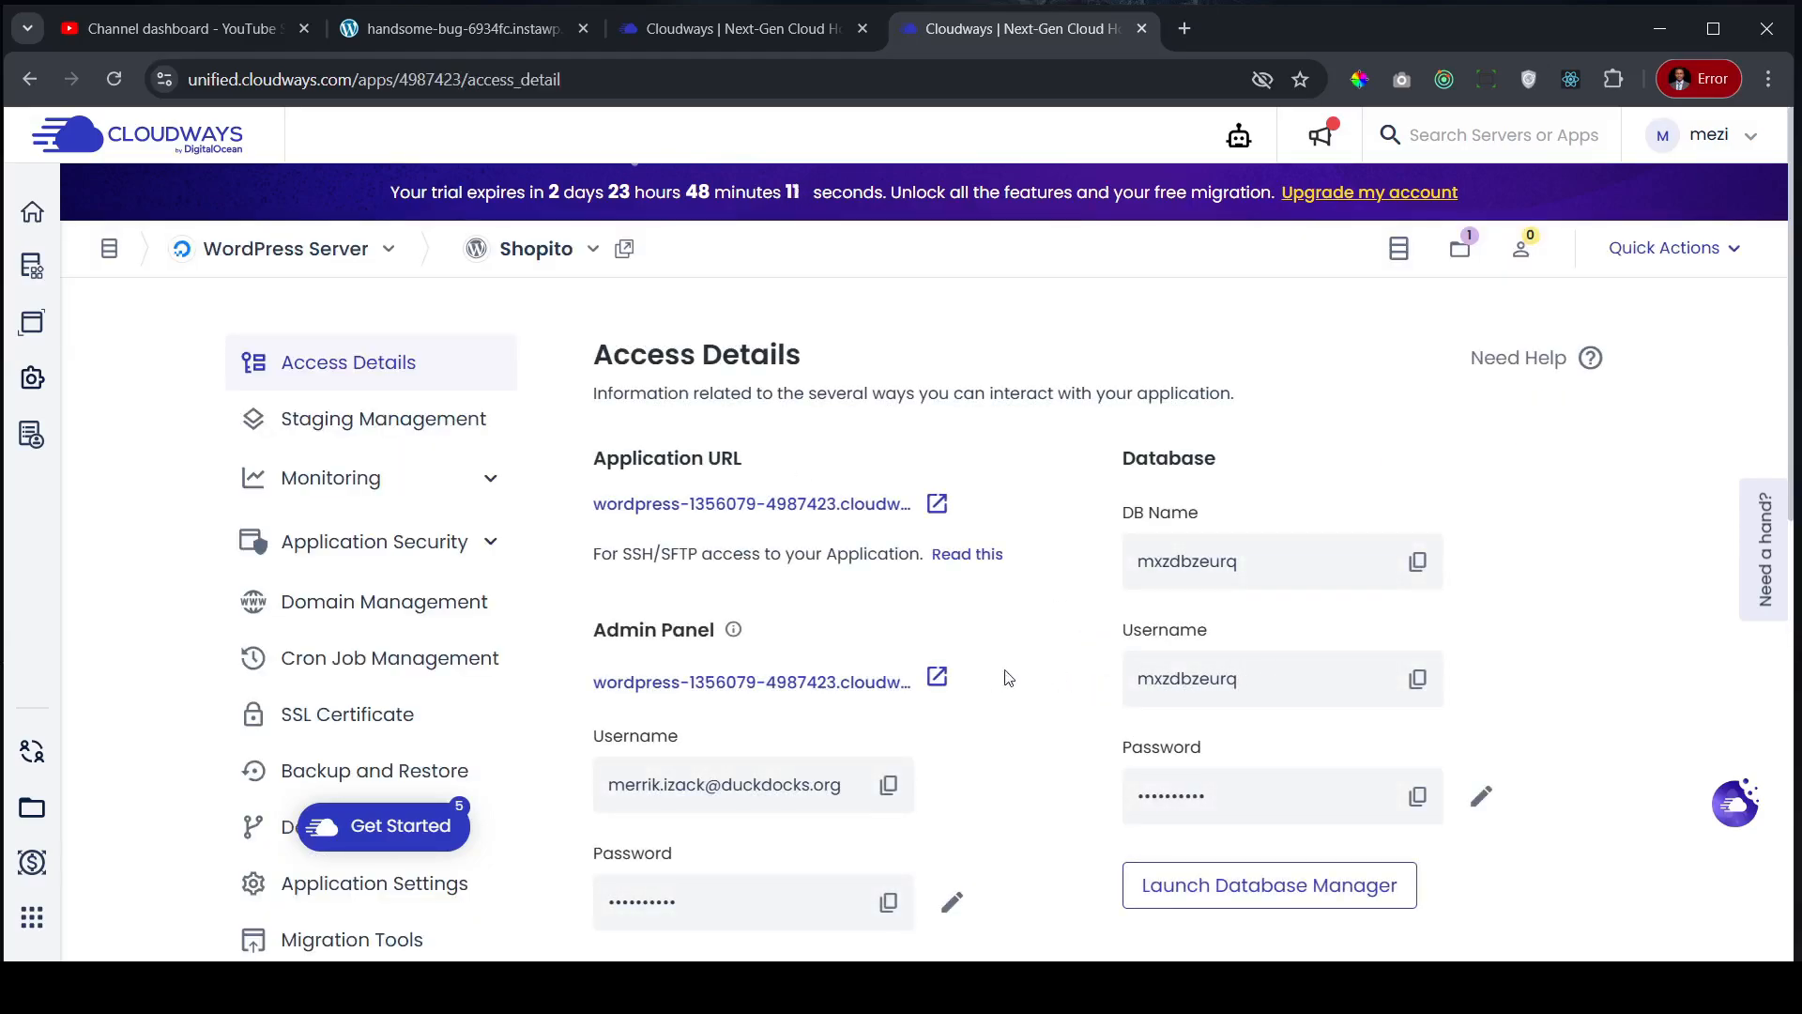
- Open the Shopito application URL in a new tab, scroll its default homepage, then return to the DNK store
{"action": "left_click", "coordinate": [940, 506]}
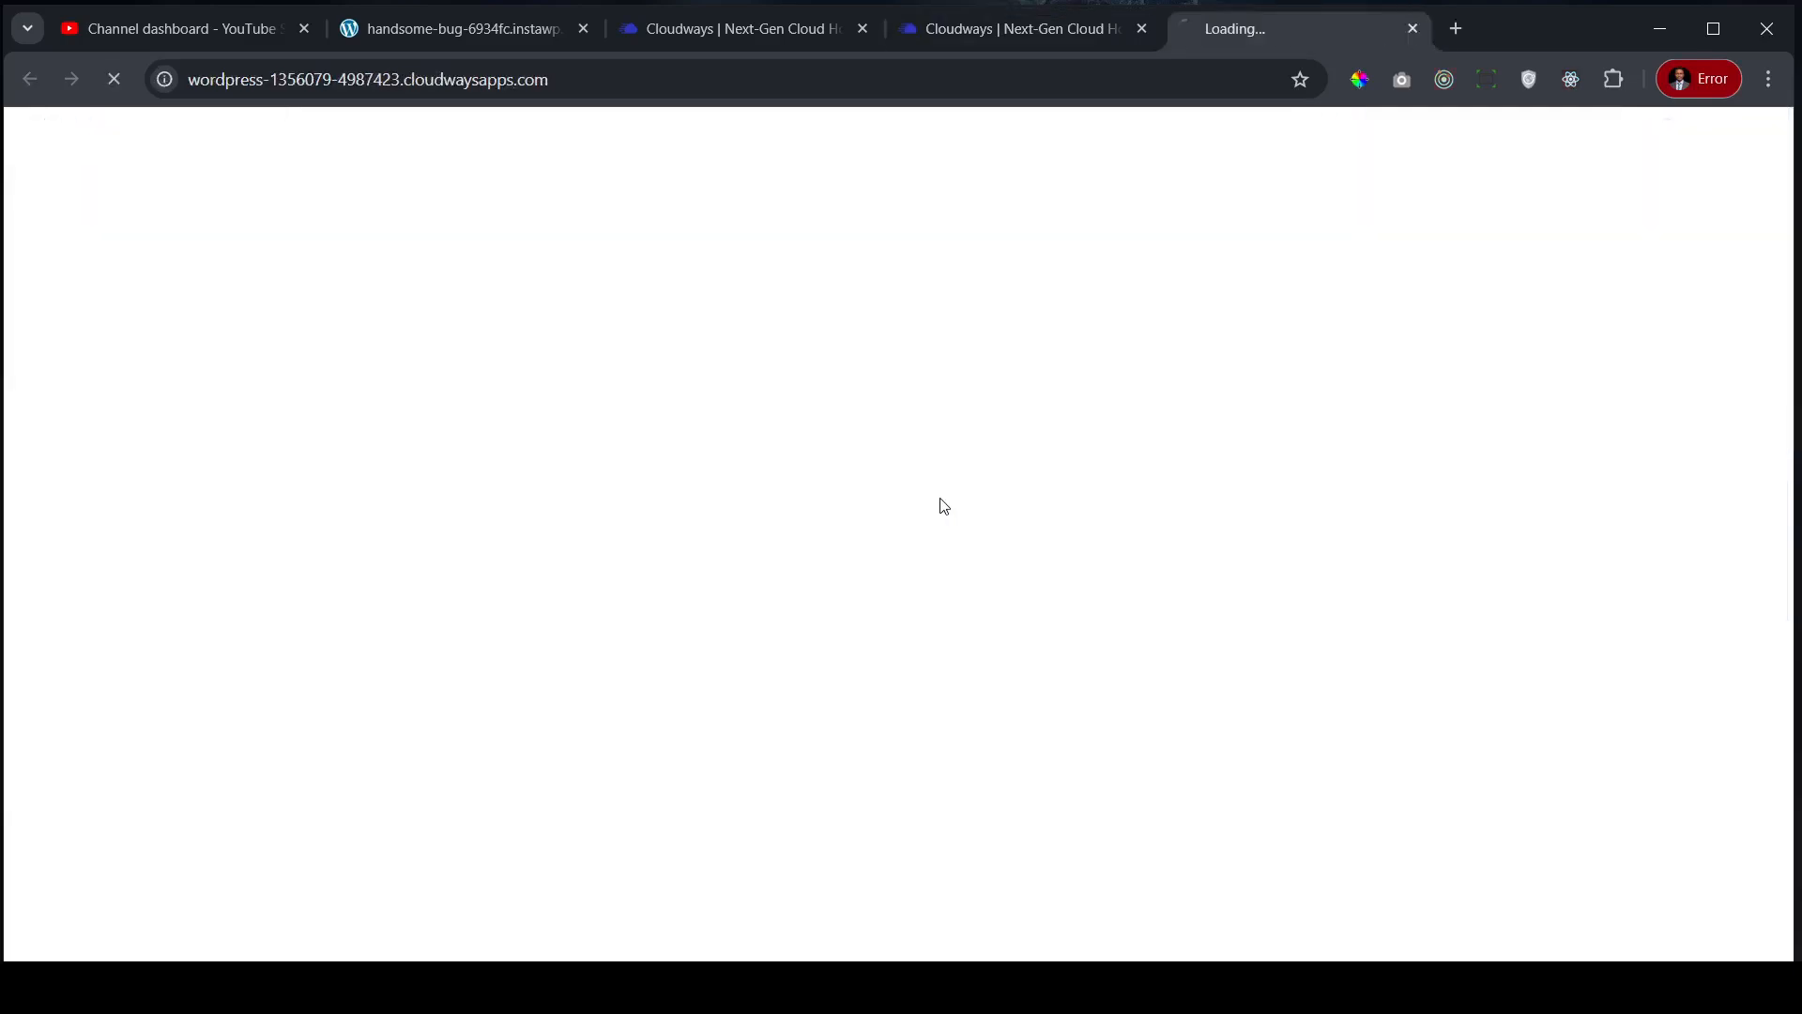
{"action": "left_click", "coordinate": [1072, 26]}
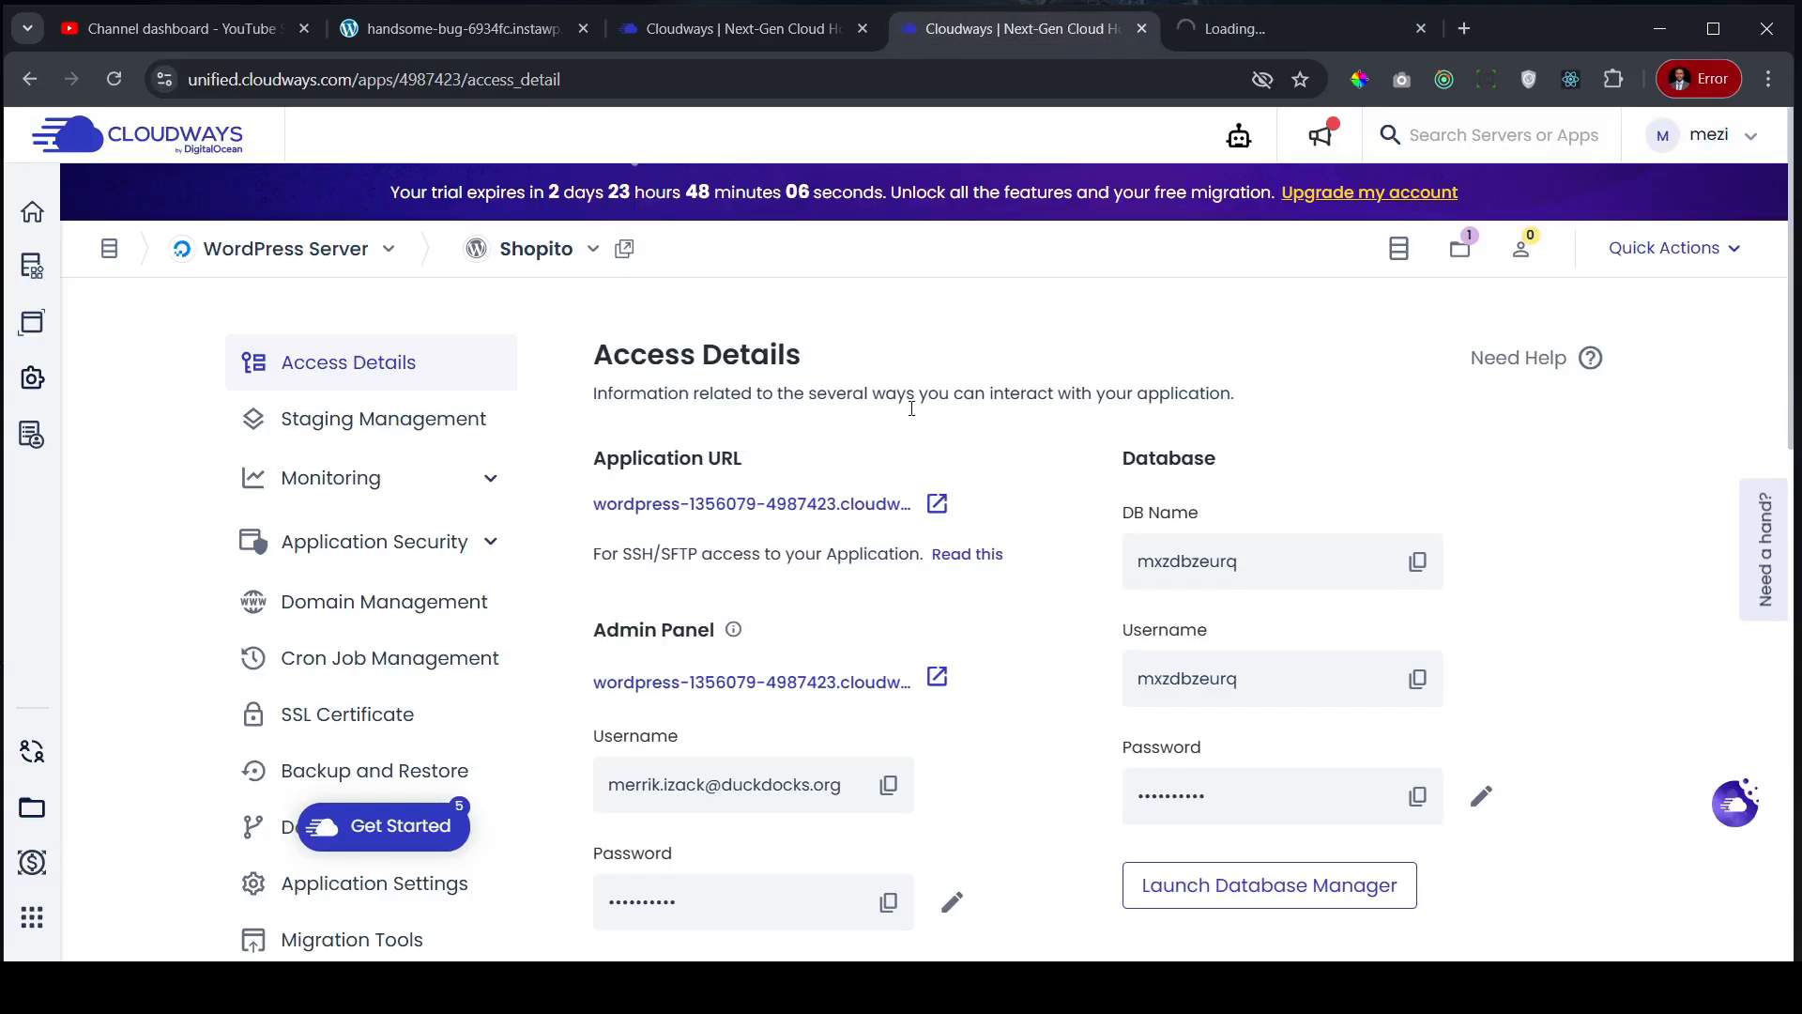
{"action": "left_click", "coordinate": [1270, 26]}
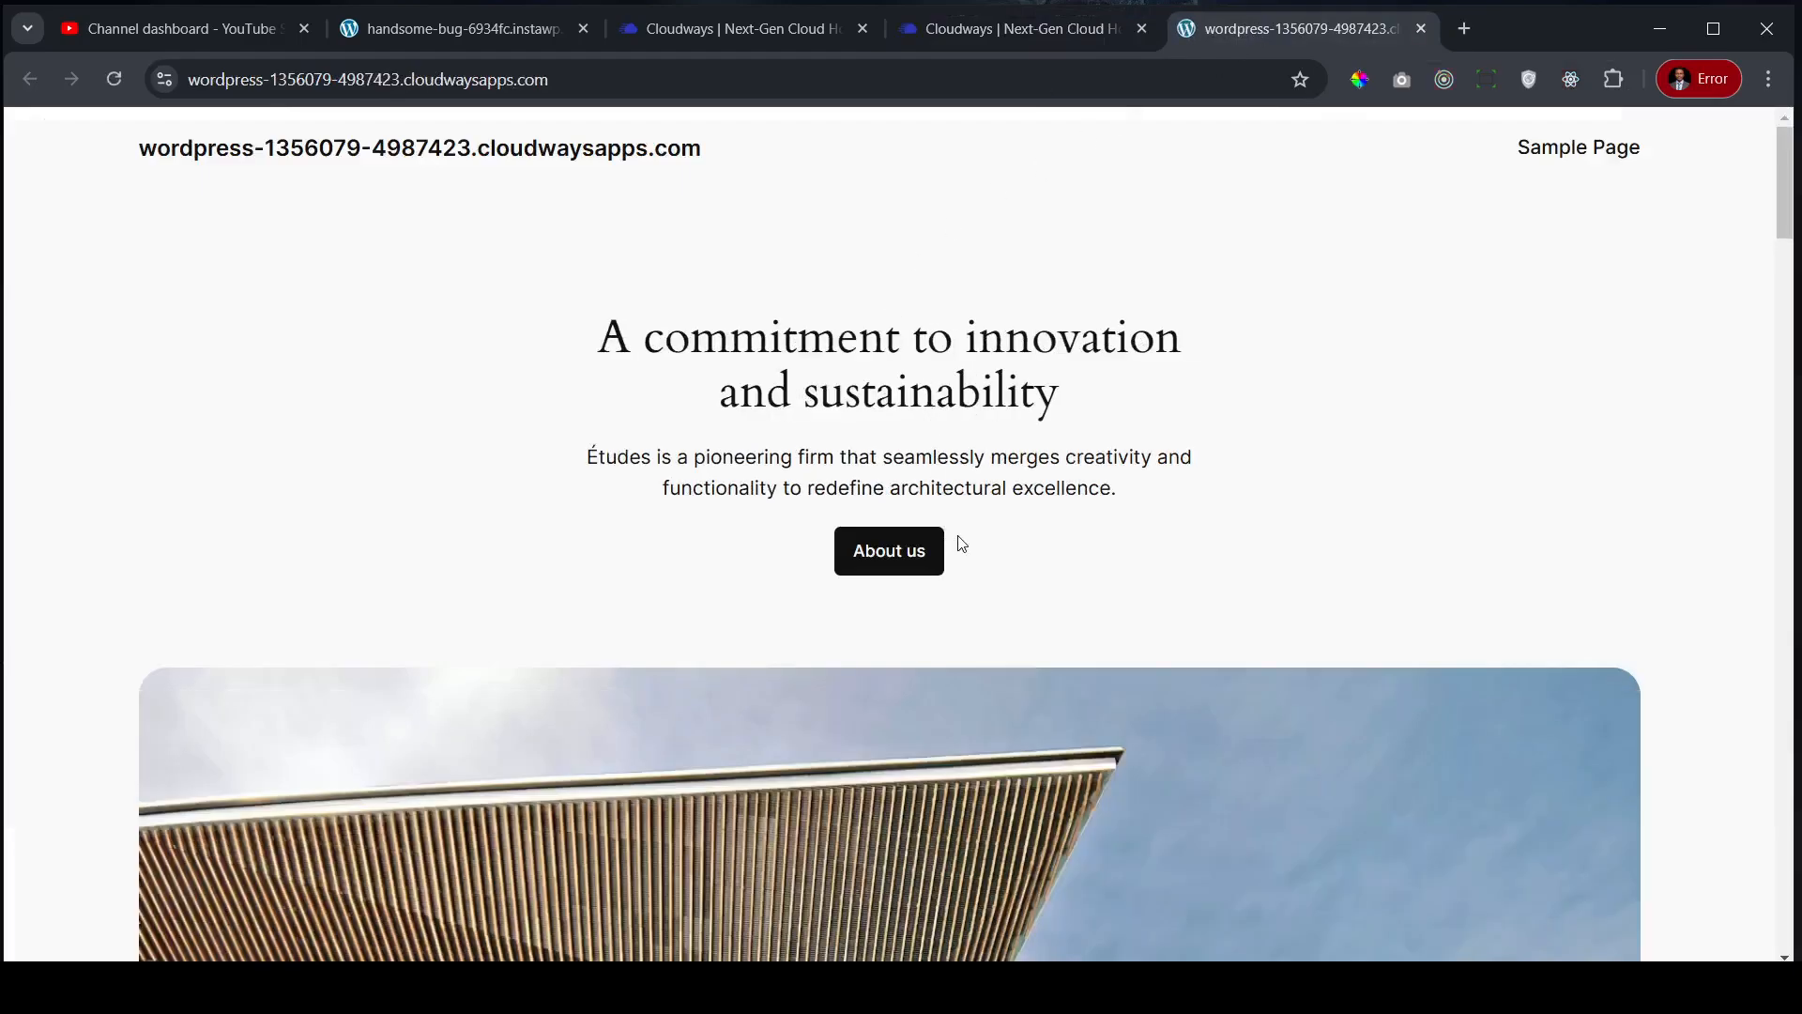
{"action": "scroll", "coordinate": [873, 482], "scroll_direction": "down", "scroll_amount": 20}
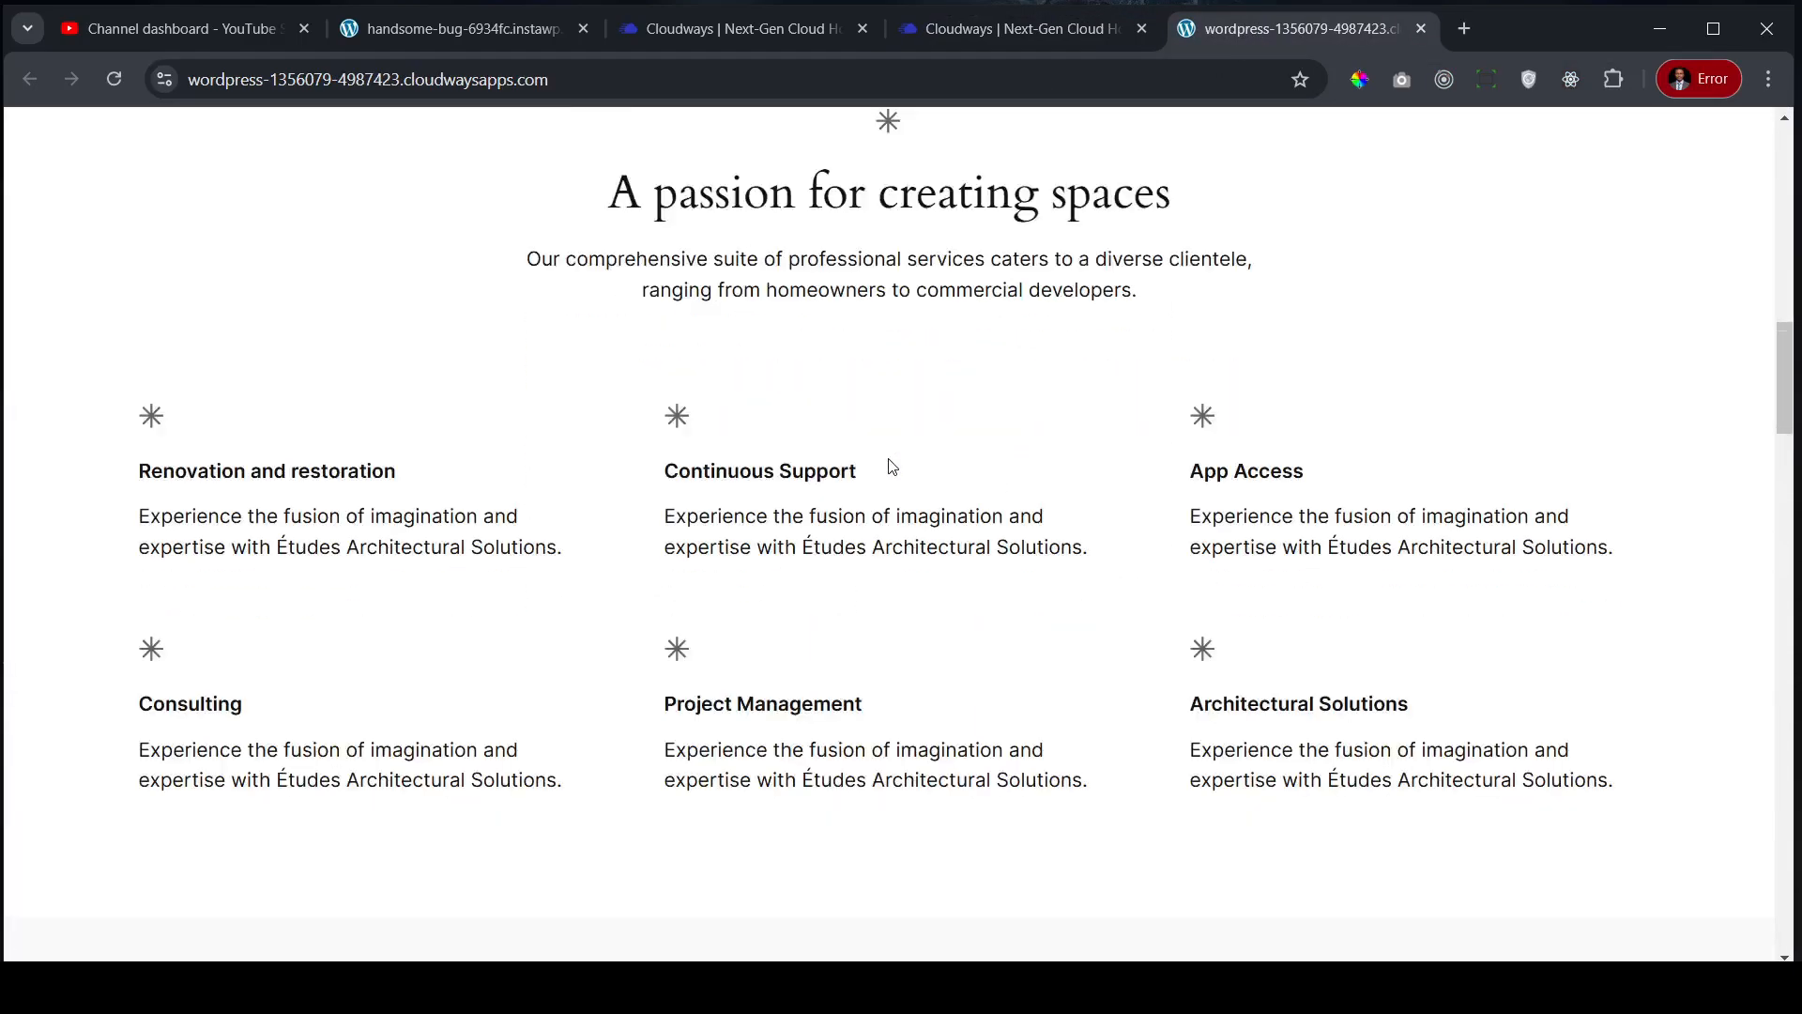
{"action": "scroll", "coordinate": [893, 472], "scroll_direction": "down", "scroll_amount": 20}
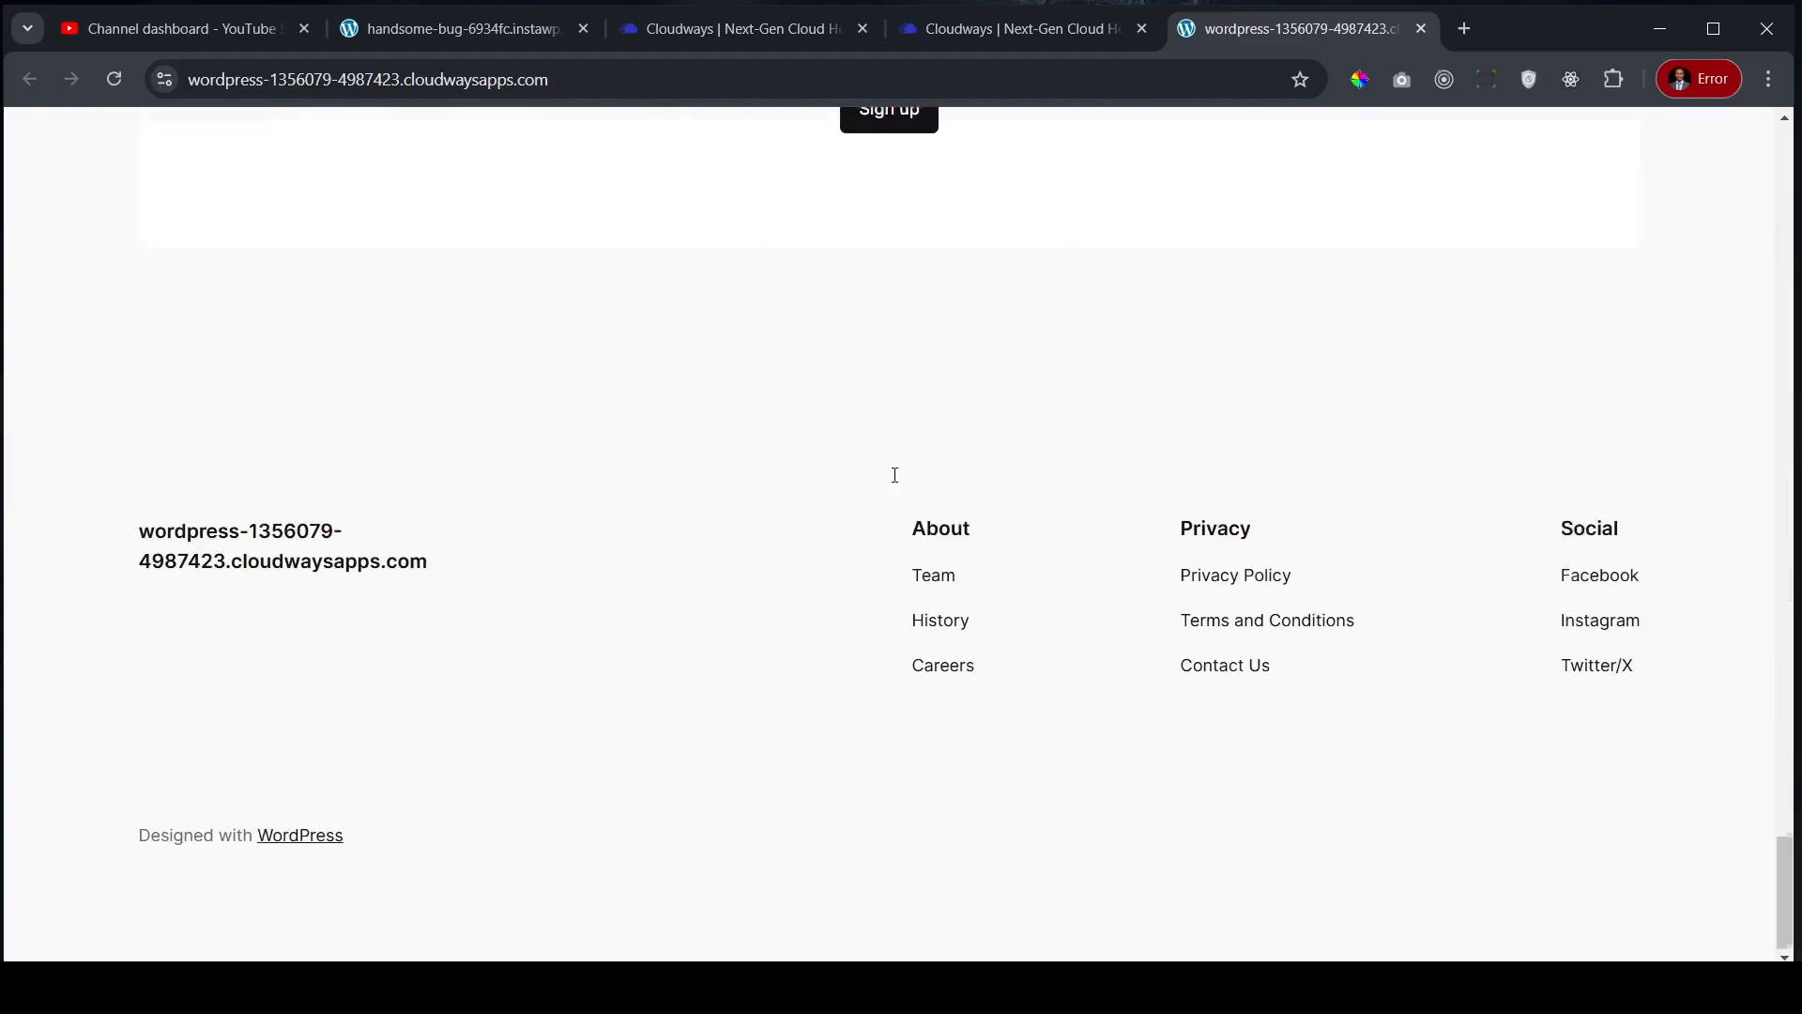
{"action": "scroll", "coordinate": [894, 483], "scroll_direction": "up", "scroll_amount": 20}
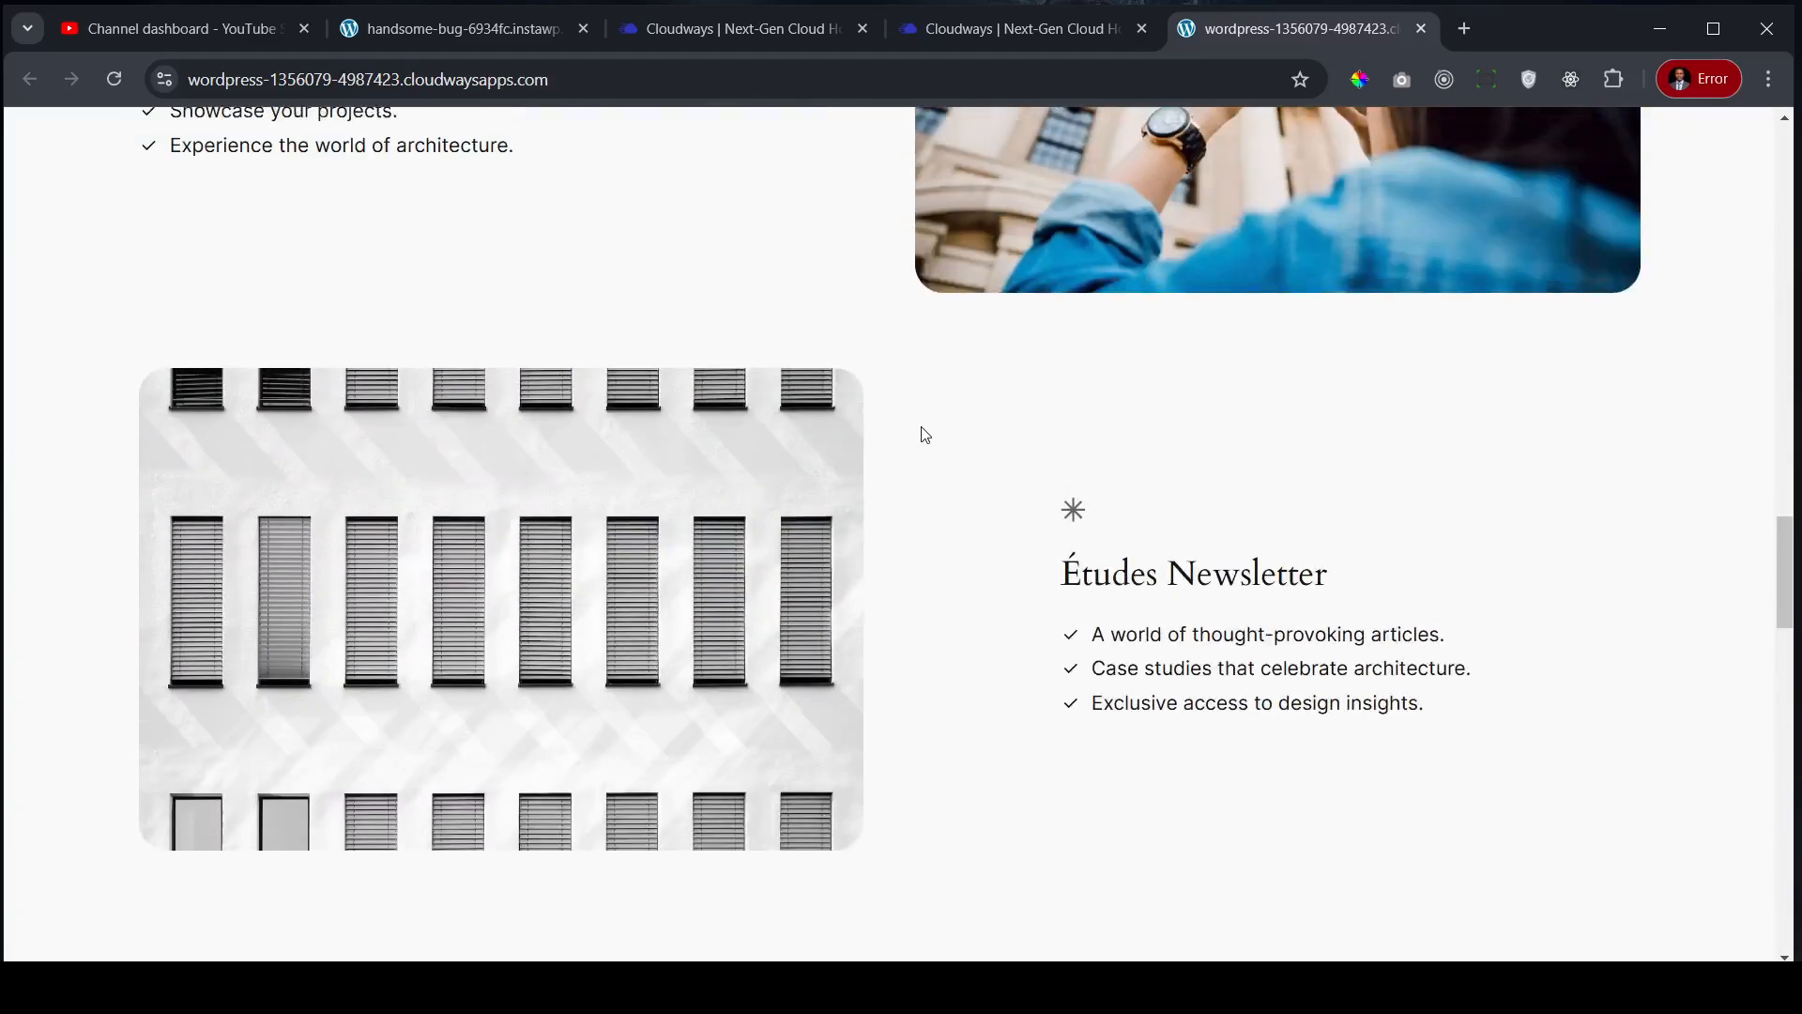
{"action": "scroll", "coordinate": [924, 434], "scroll_direction": "up", "scroll_amount": 15}
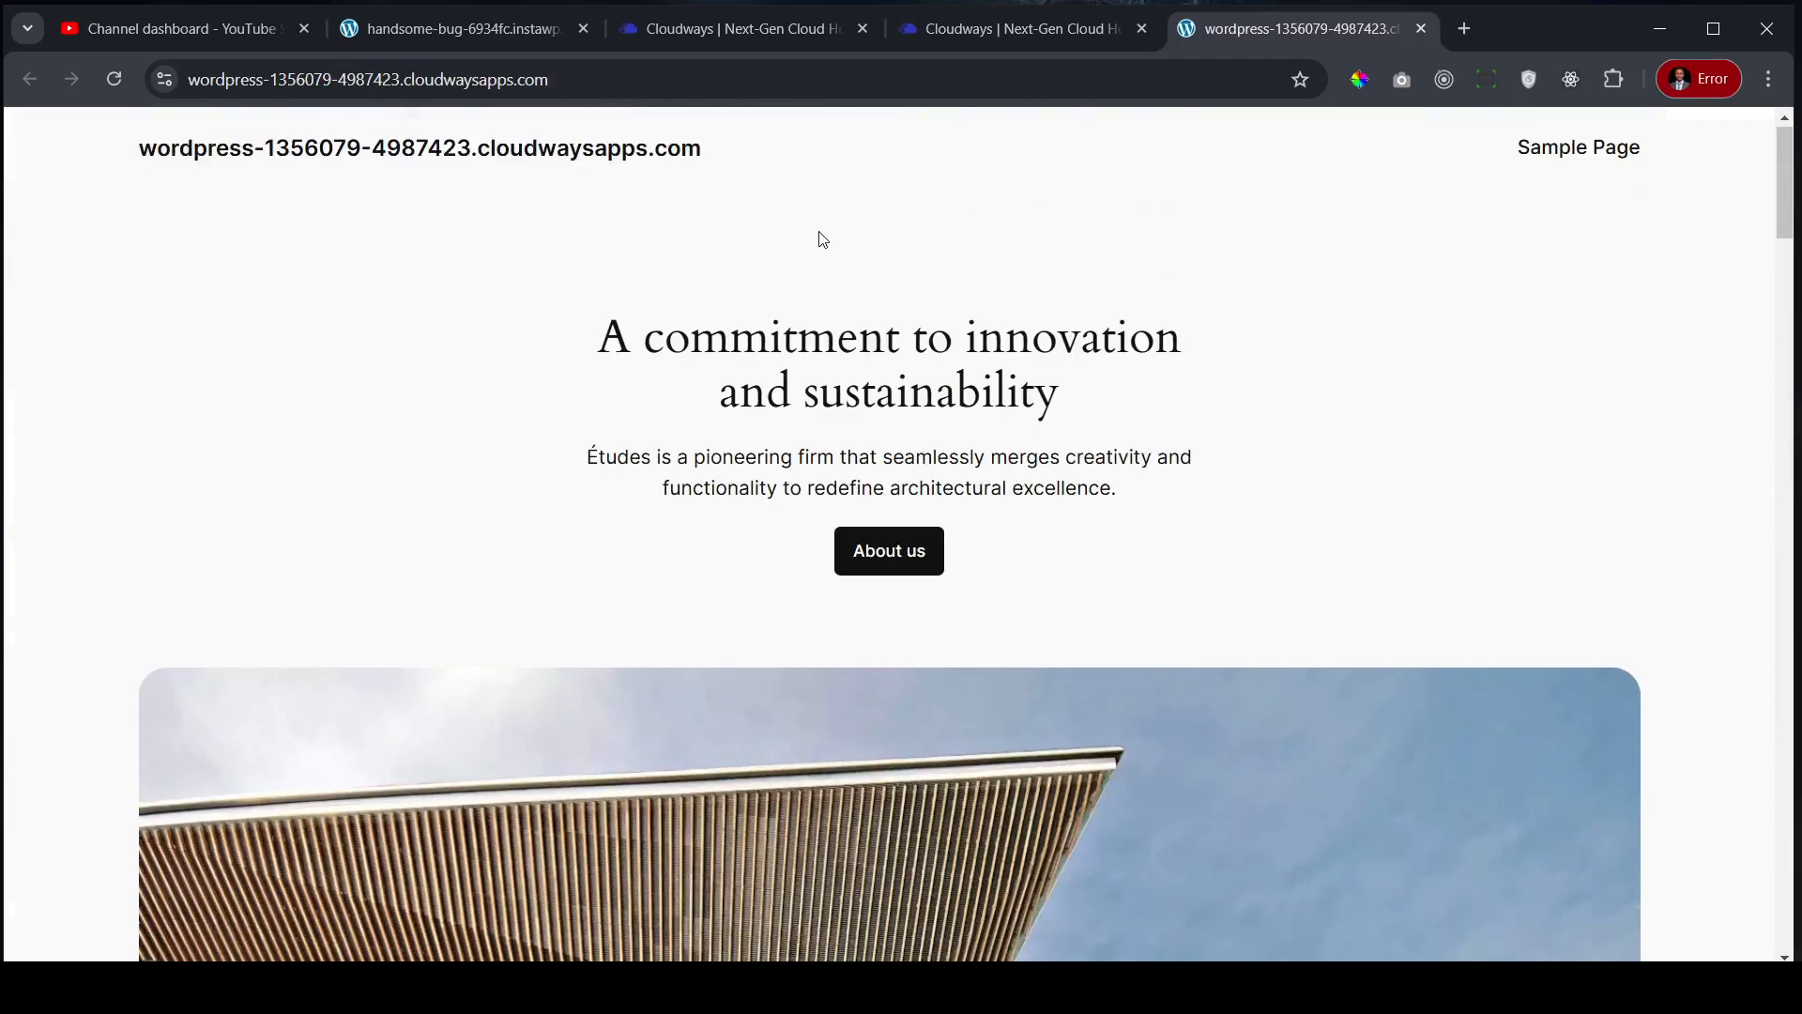
{"action": "left_click", "coordinate": [429, 32]}
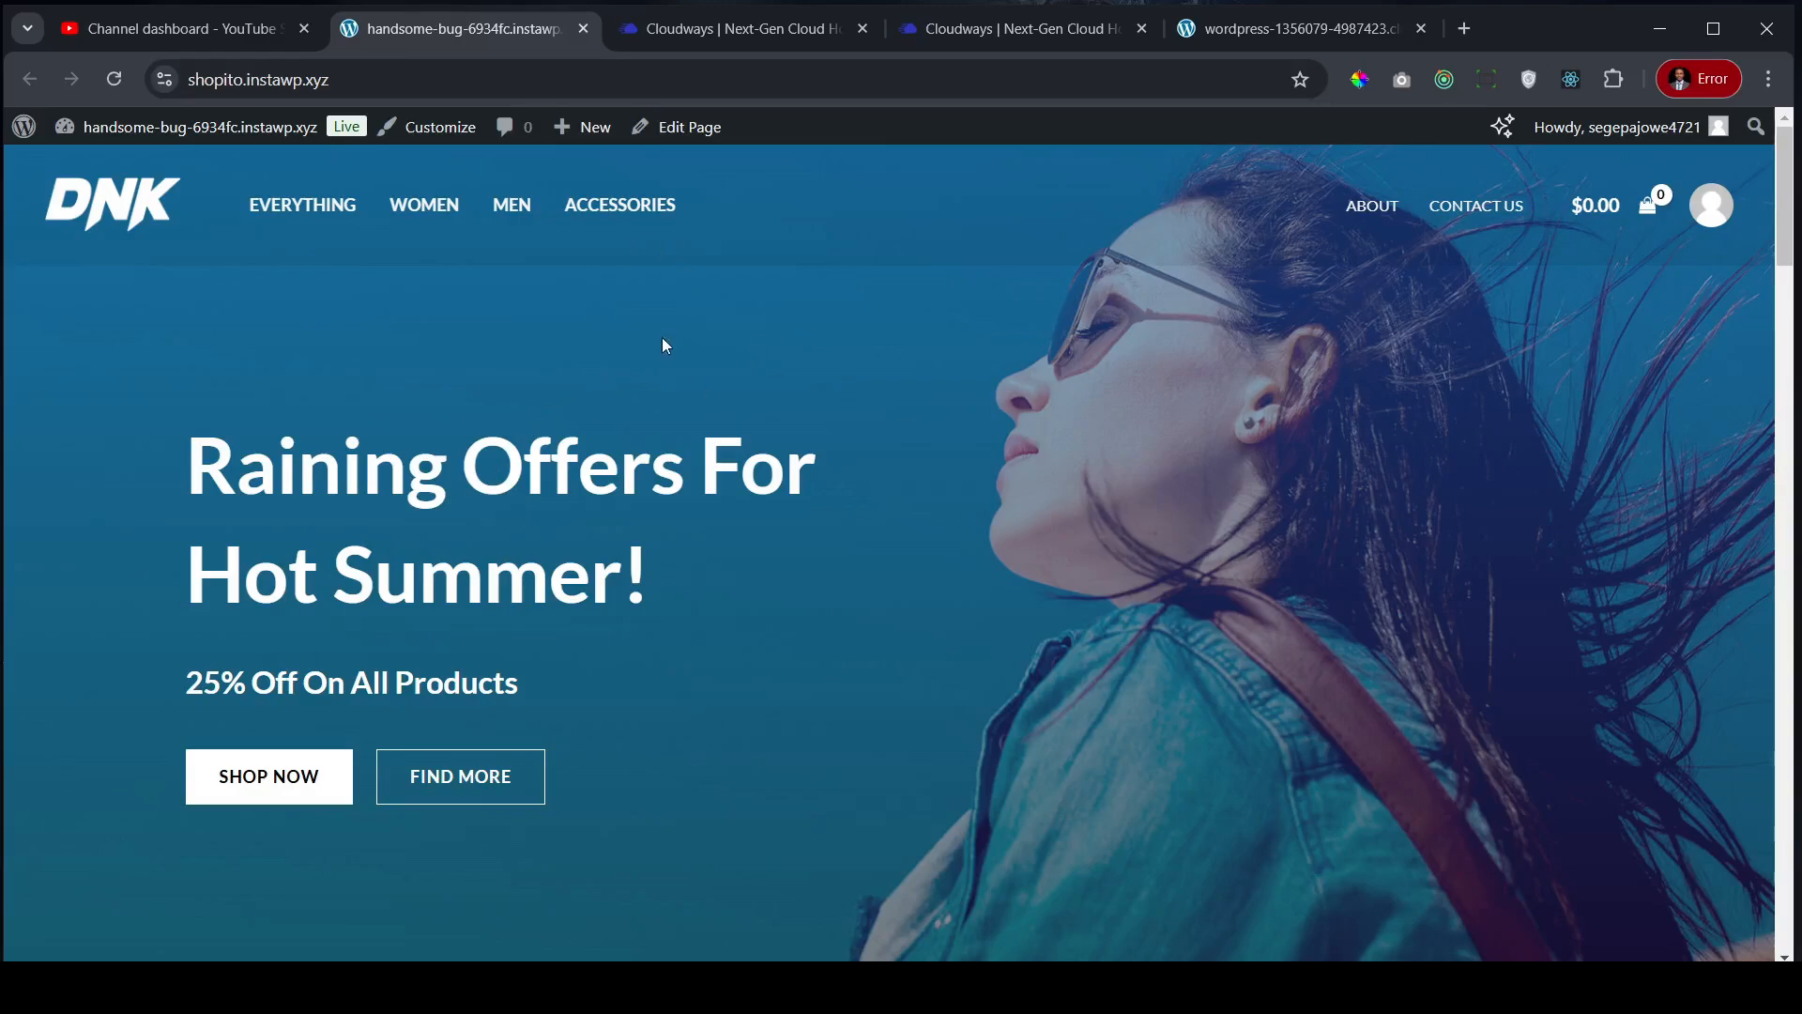
- Go to the DNK store tab and choose Dashboard from the admin bar's site-name menu
{"action": "left_click", "coordinate": [1297, 31]}
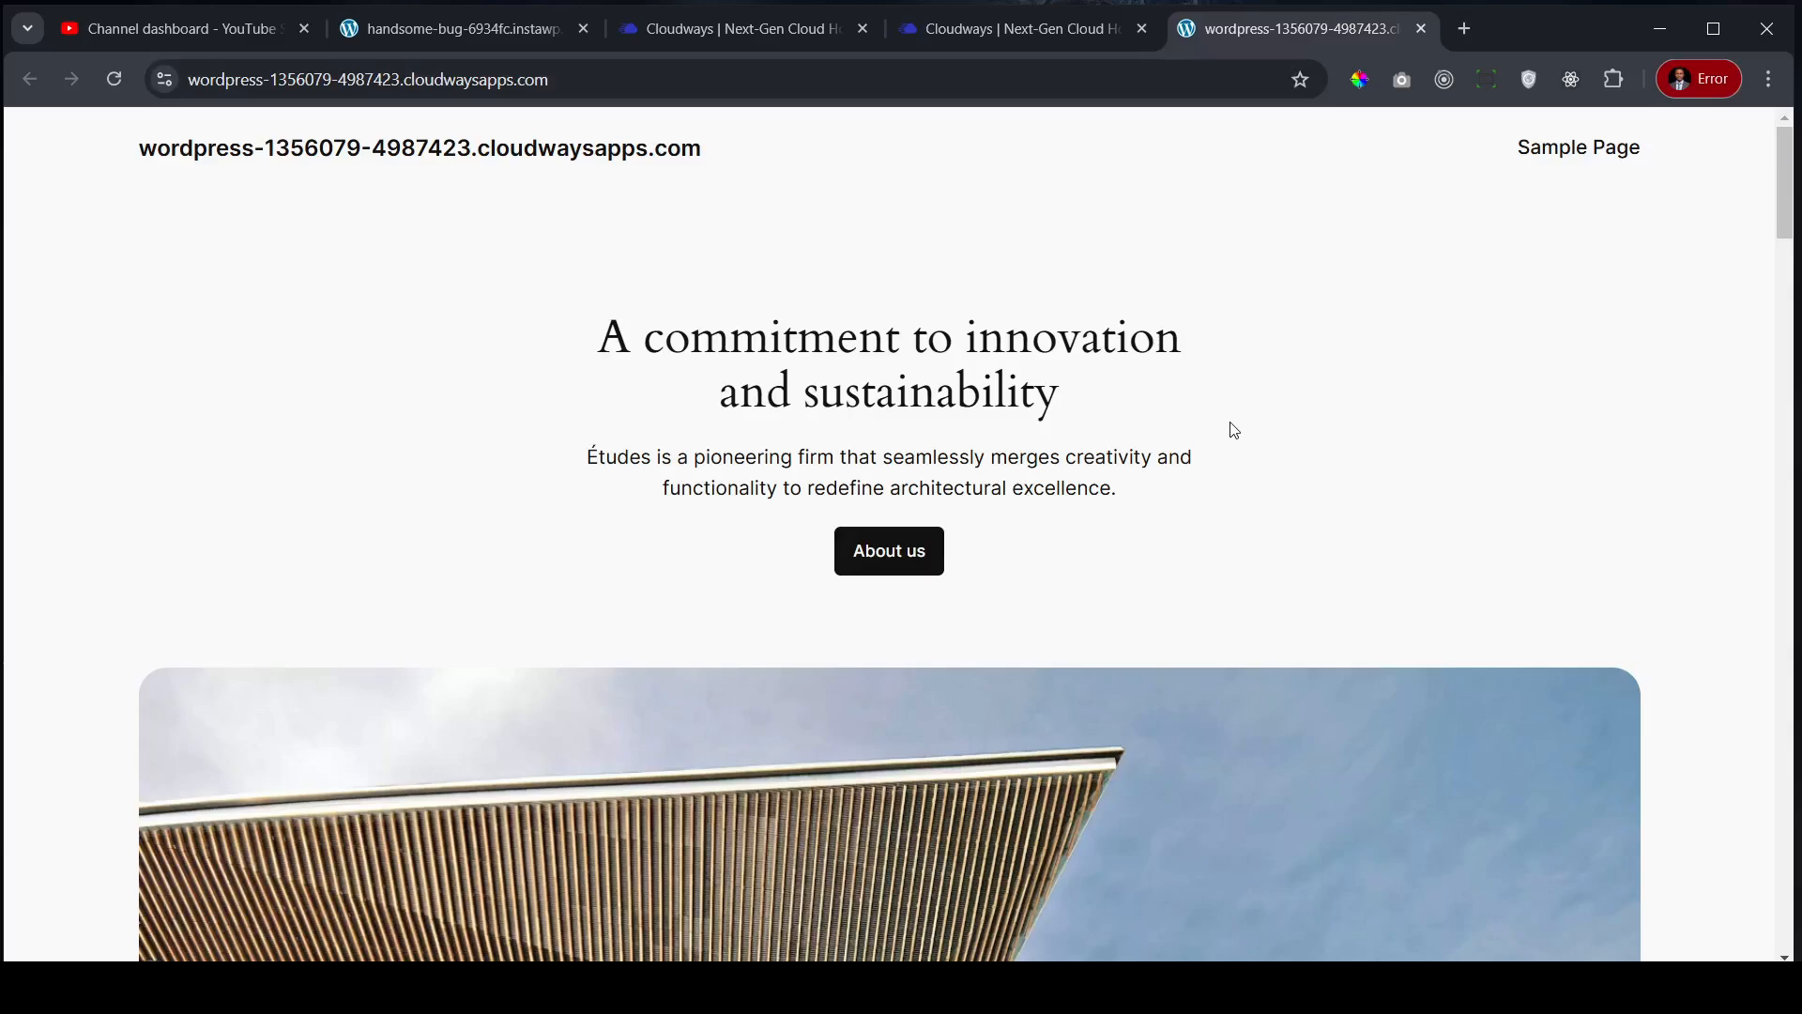
{"action": "left_click", "coordinate": [417, 34]}
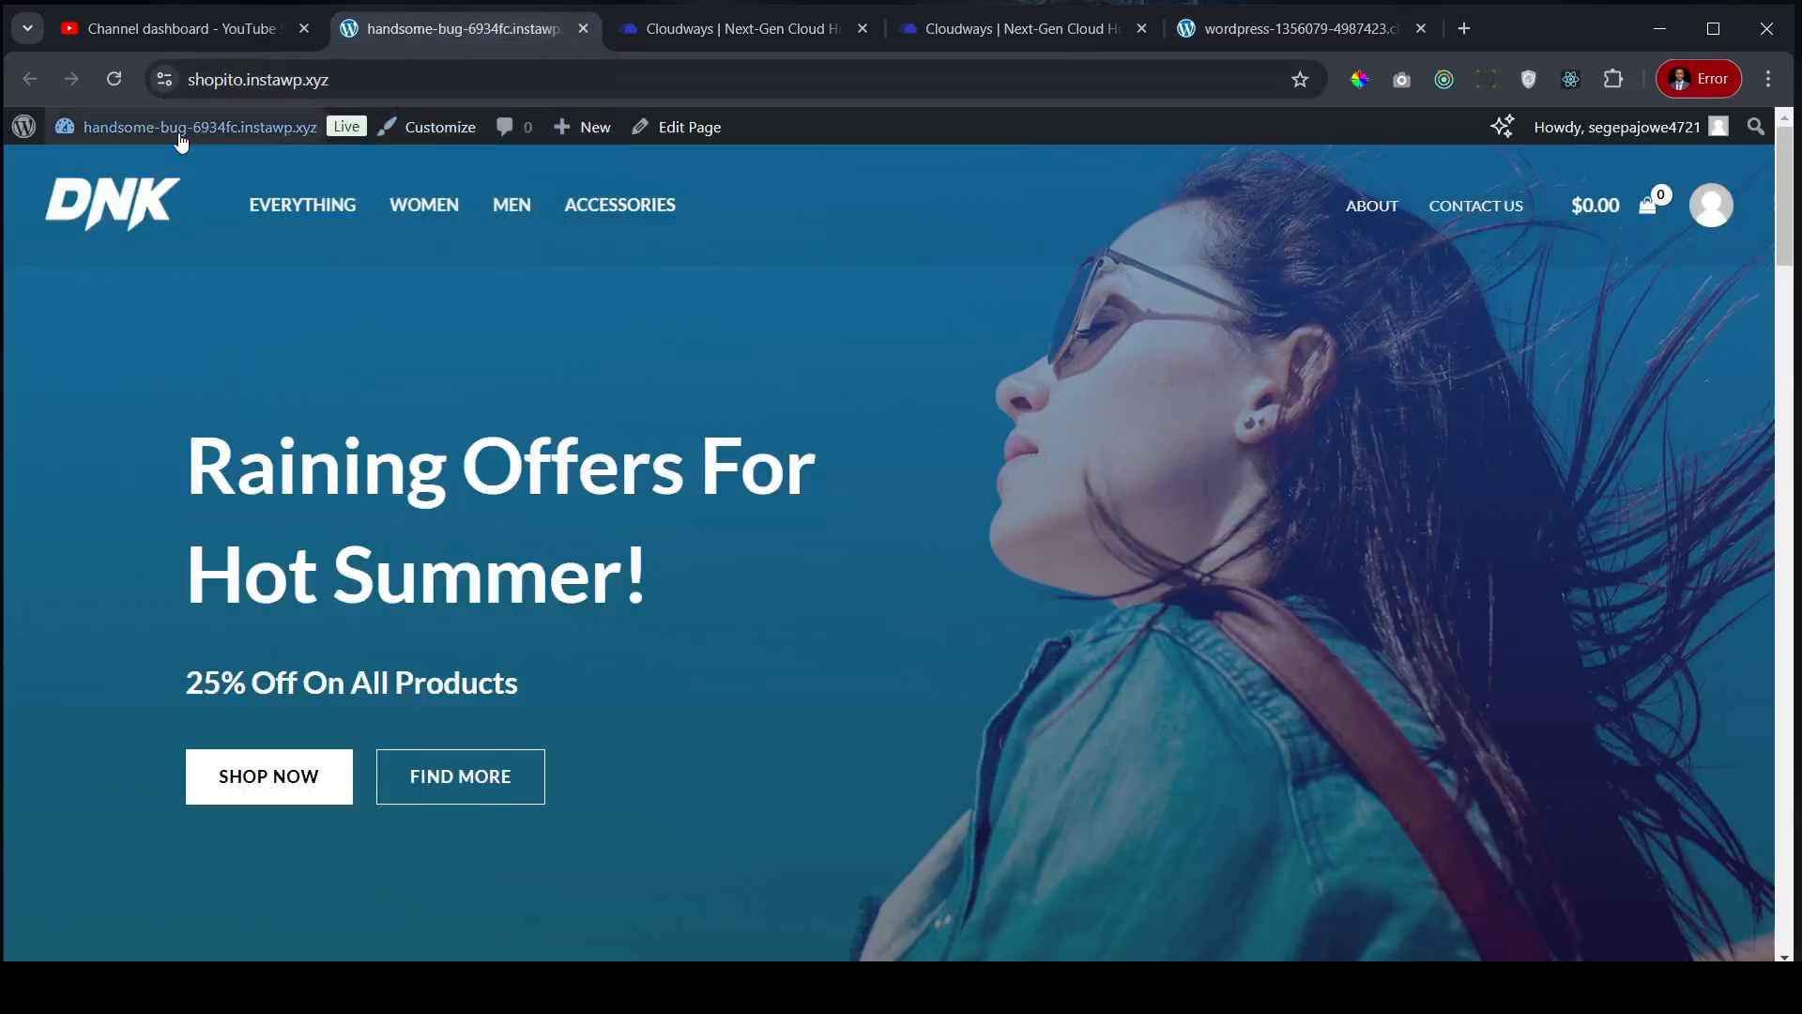
{"action": "mouse_move", "coordinate": [162, 150]}
{"action": "left_click", "coordinate": [105, 173]}
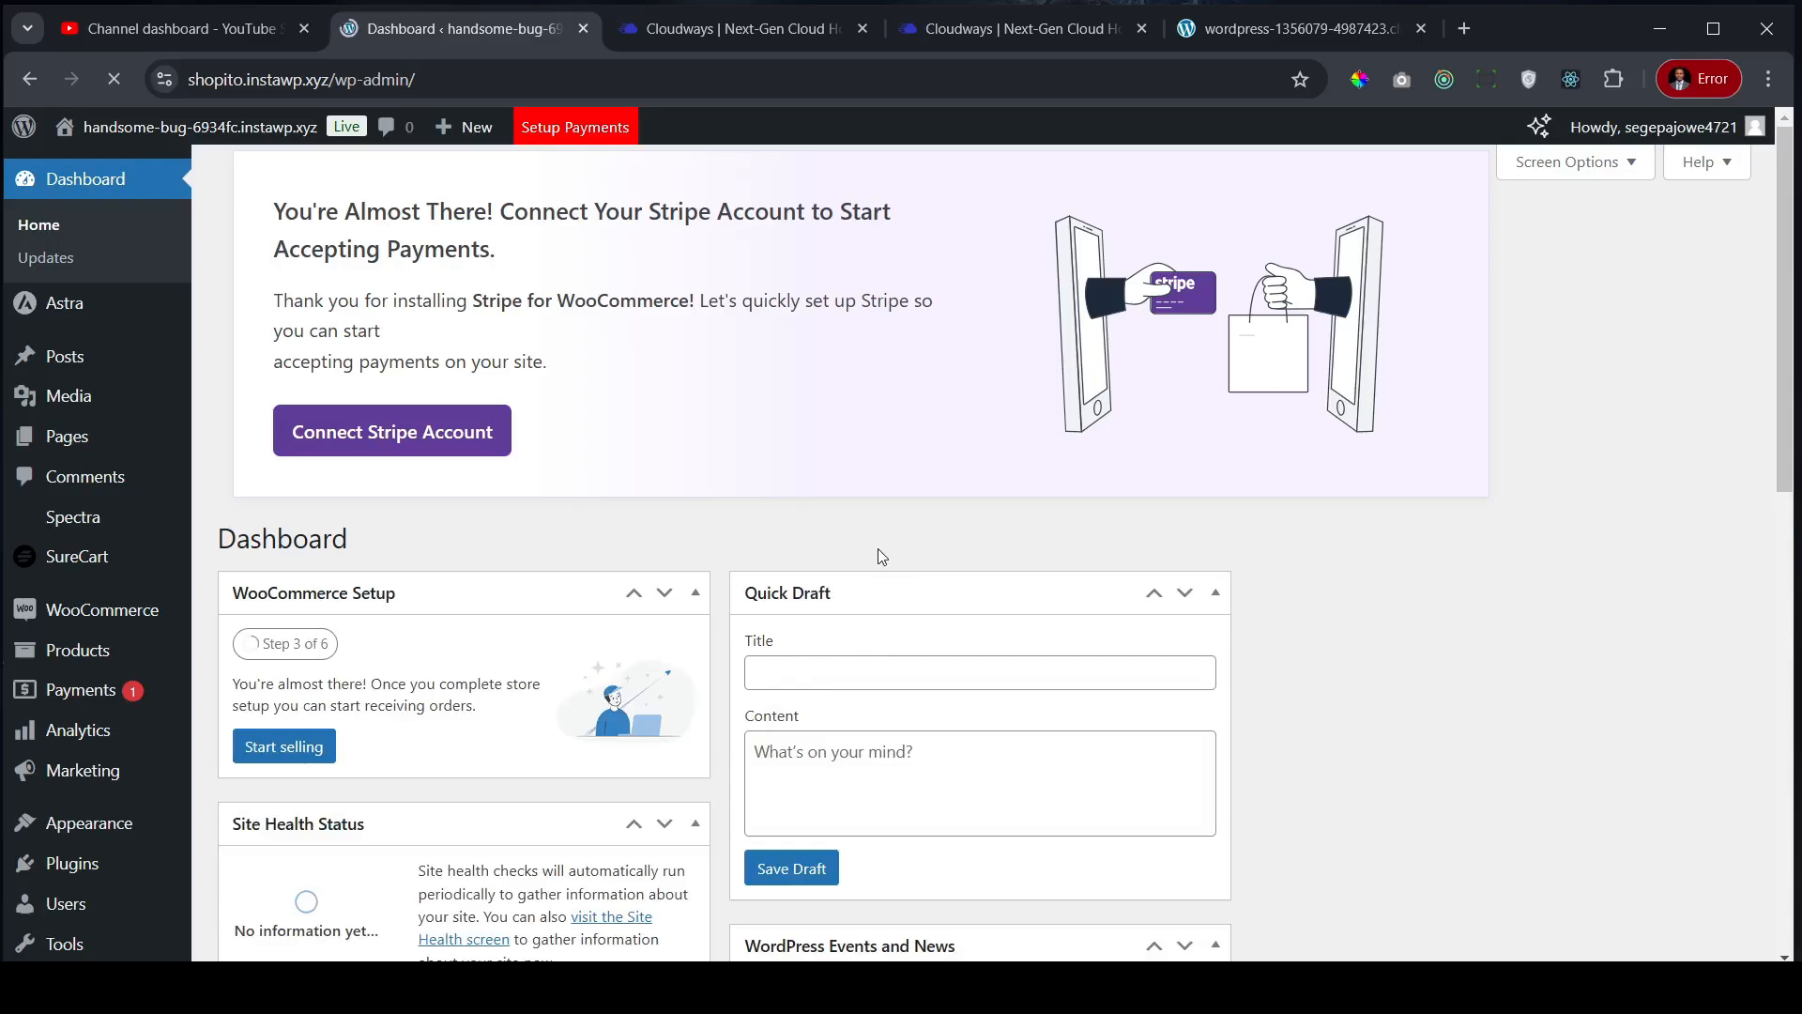
- Search the plugin directory for 'cloudway', then install and activate Cloudways WordPress Migrator
{"action": "mouse_move", "coordinate": [148, 373]}
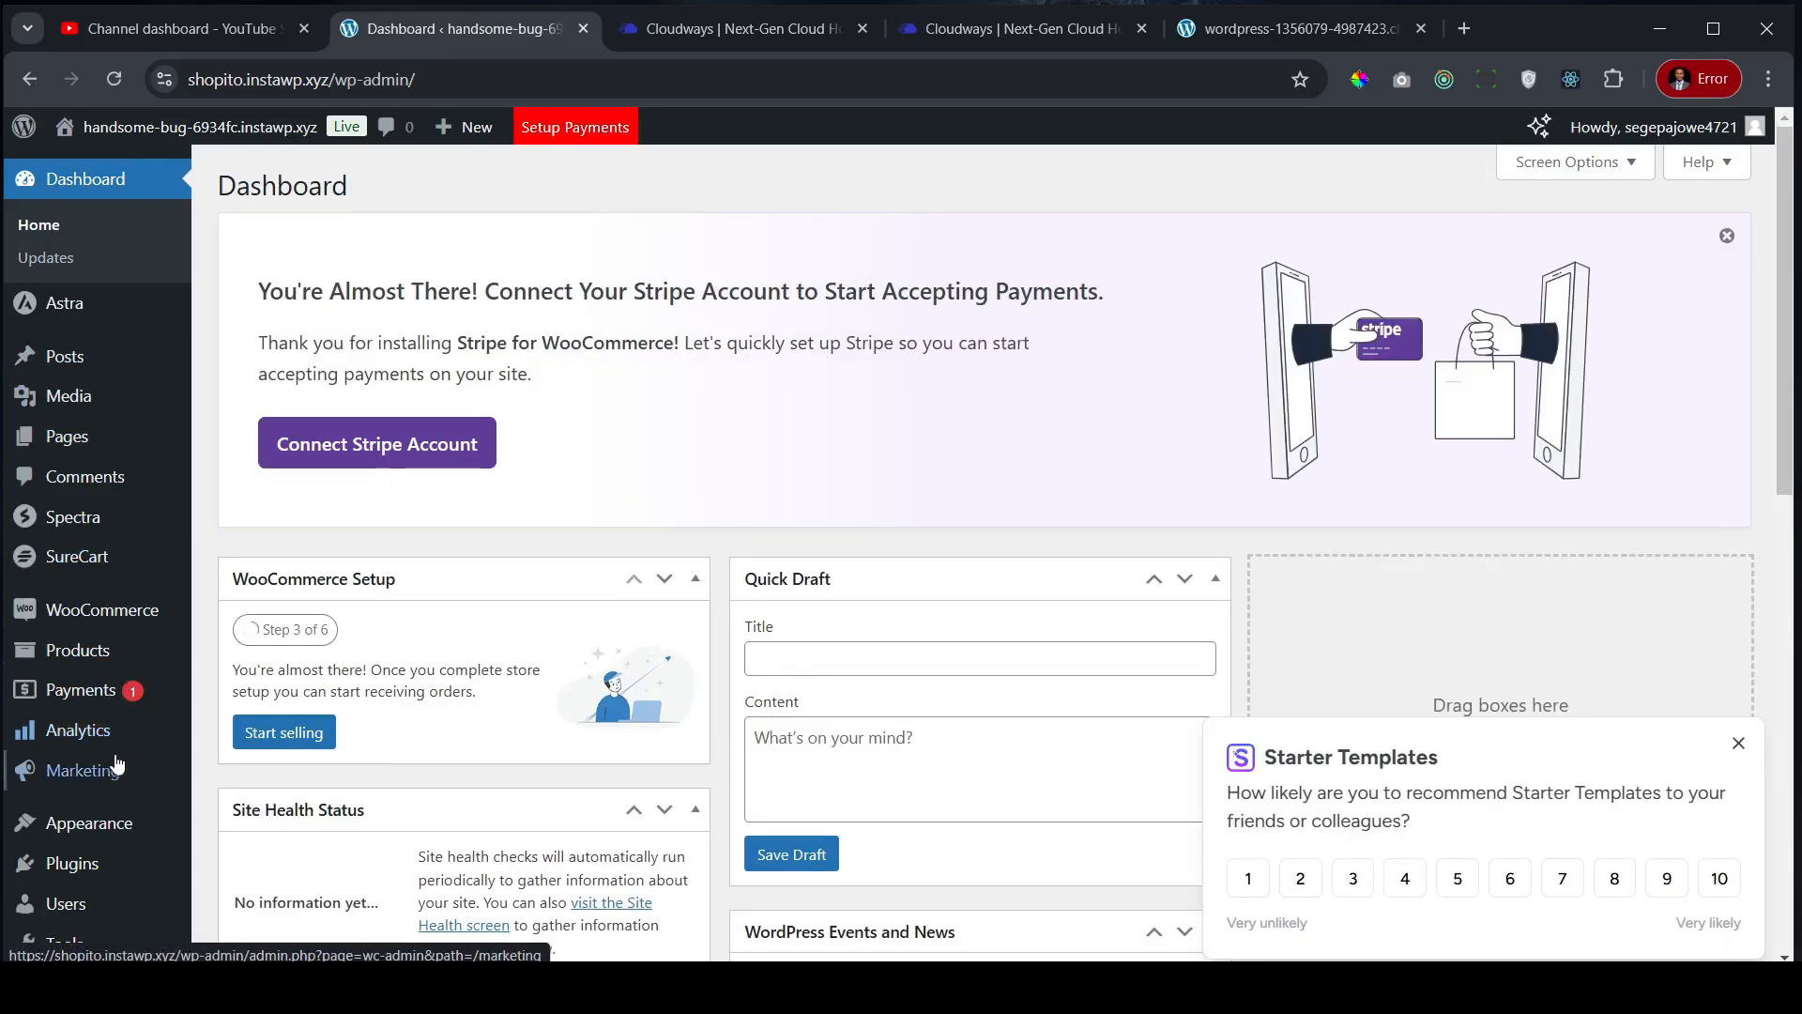
{"action": "mouse_move", "coordinate": [111, 832]}
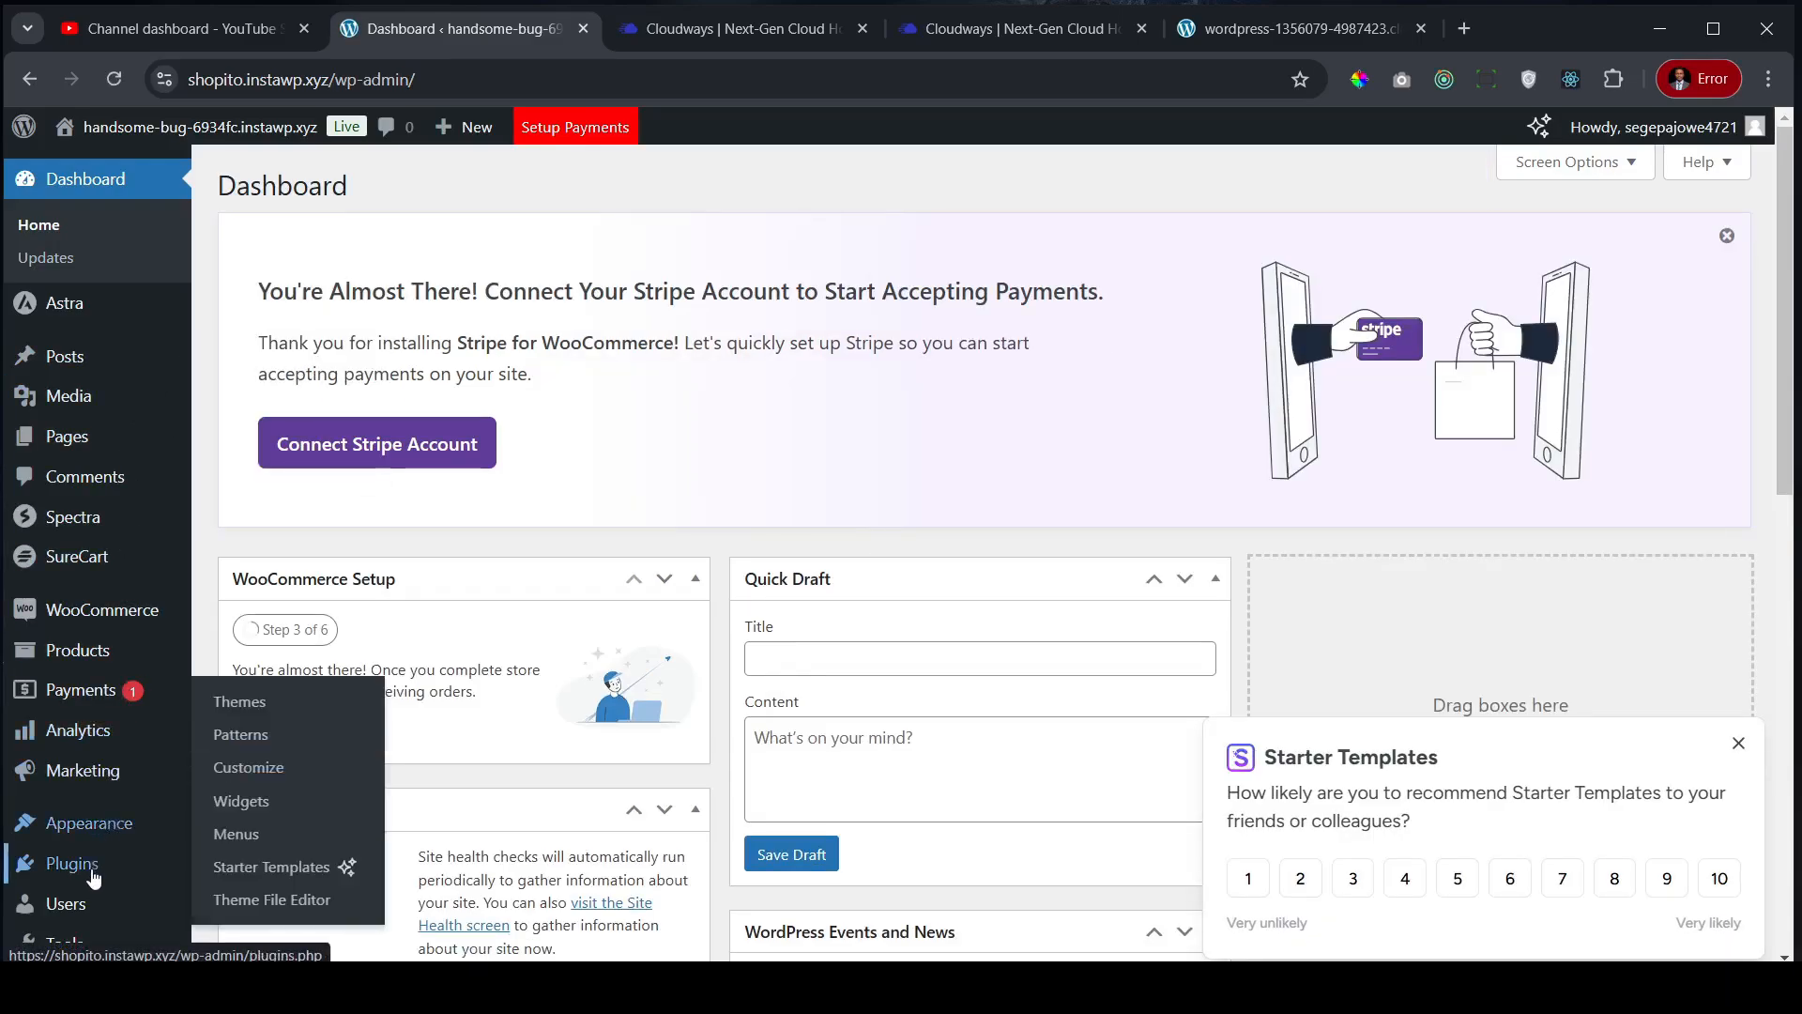
{"action": "mouse_move", "coordinate": [75, 868]}
{"action": "left_click", "coordinate": [263, 868]}
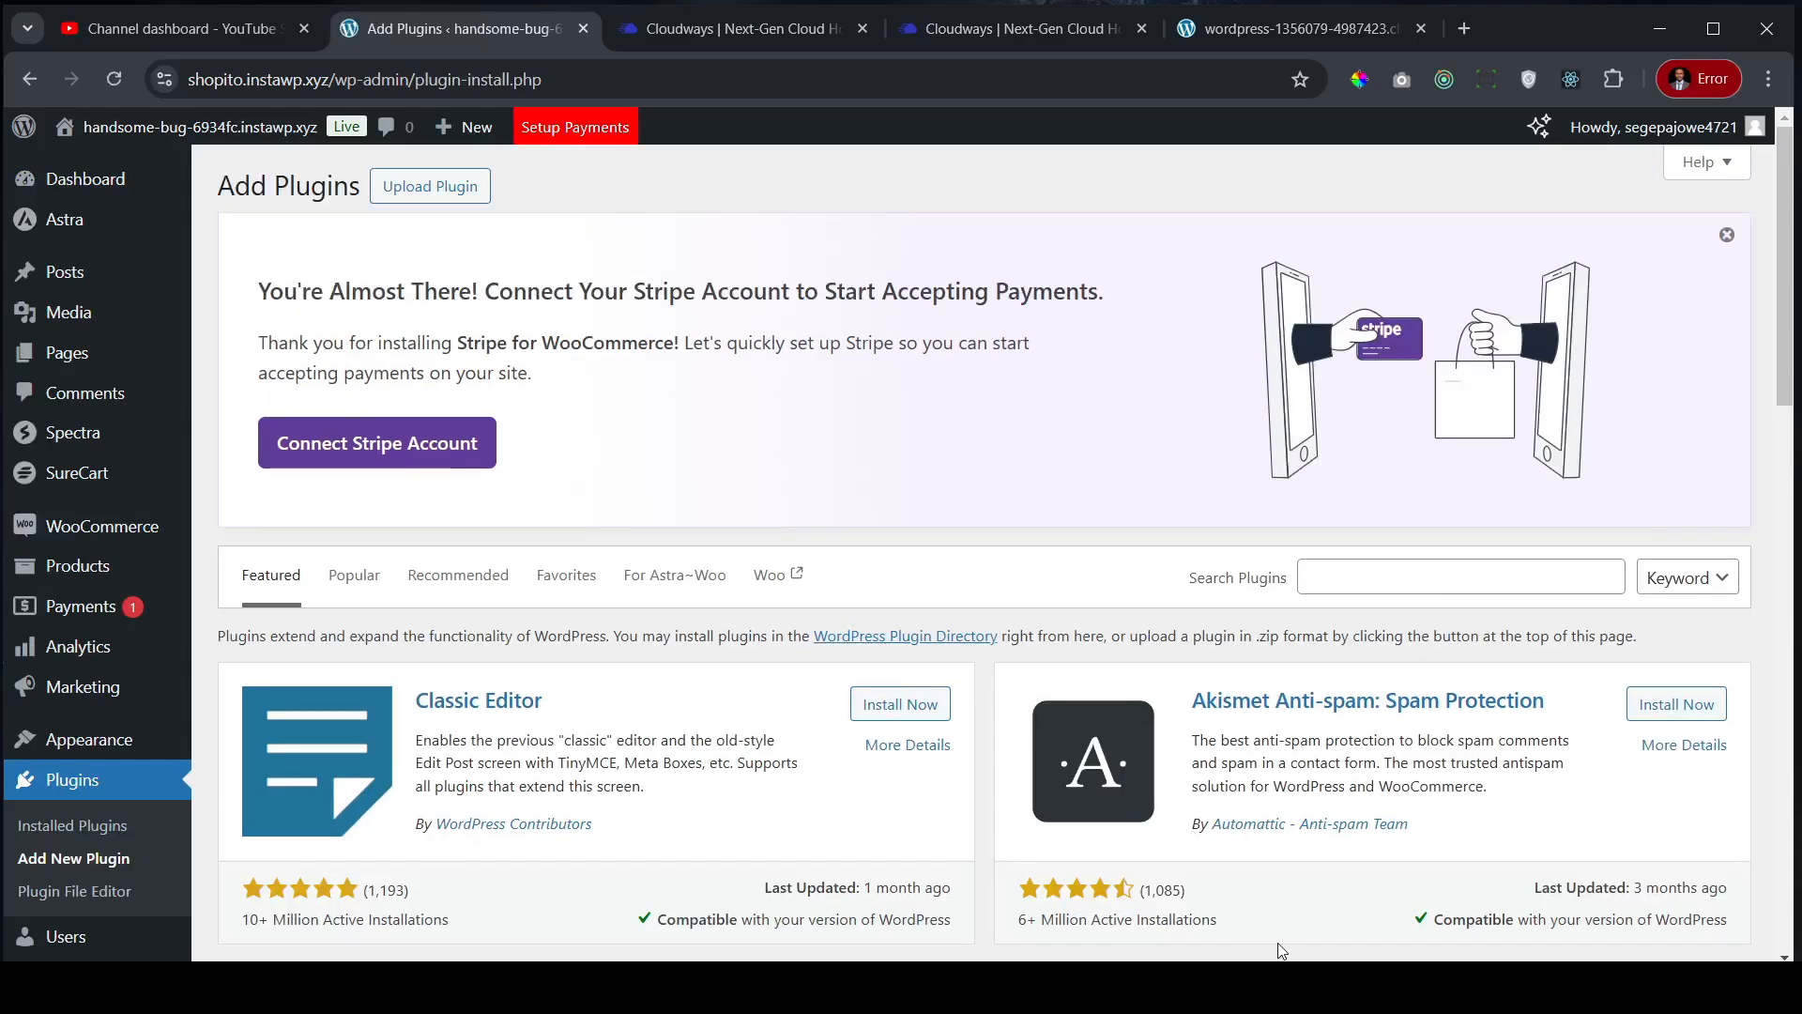
{"action": "key", "text": "ctrl+plus"}
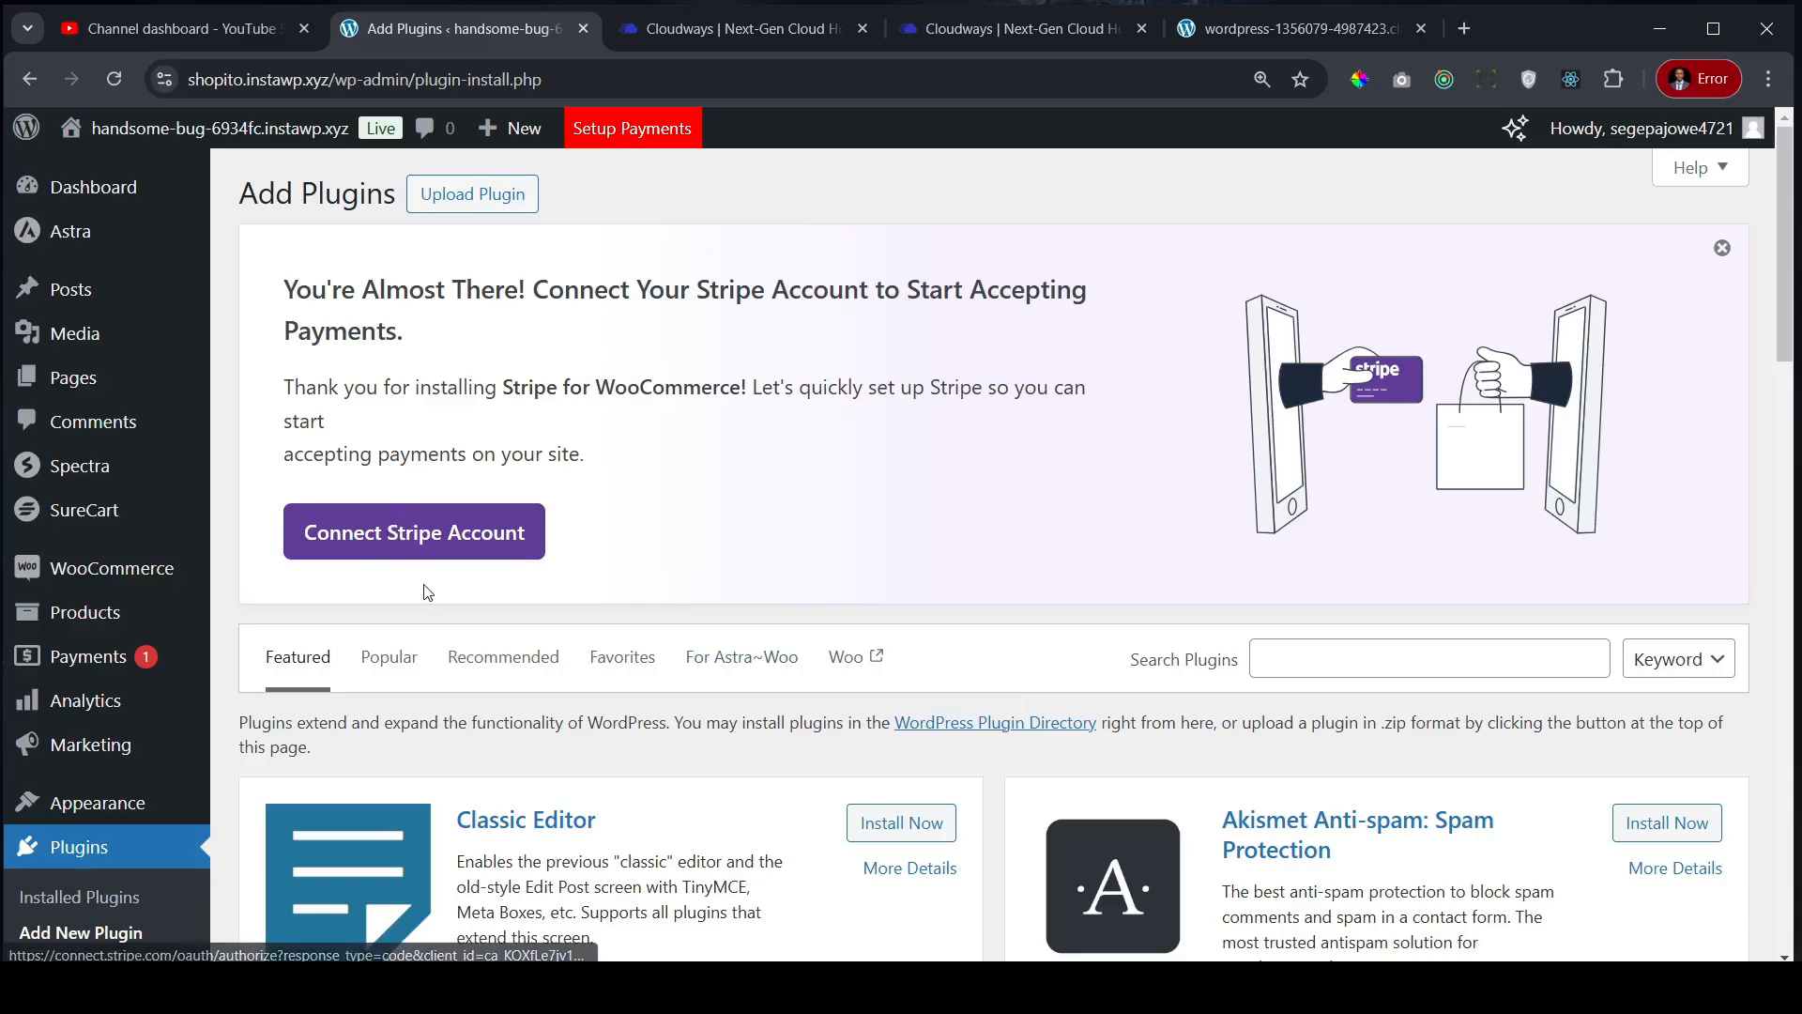
{"action": "left_click", "coordinate": [1719, 254]}
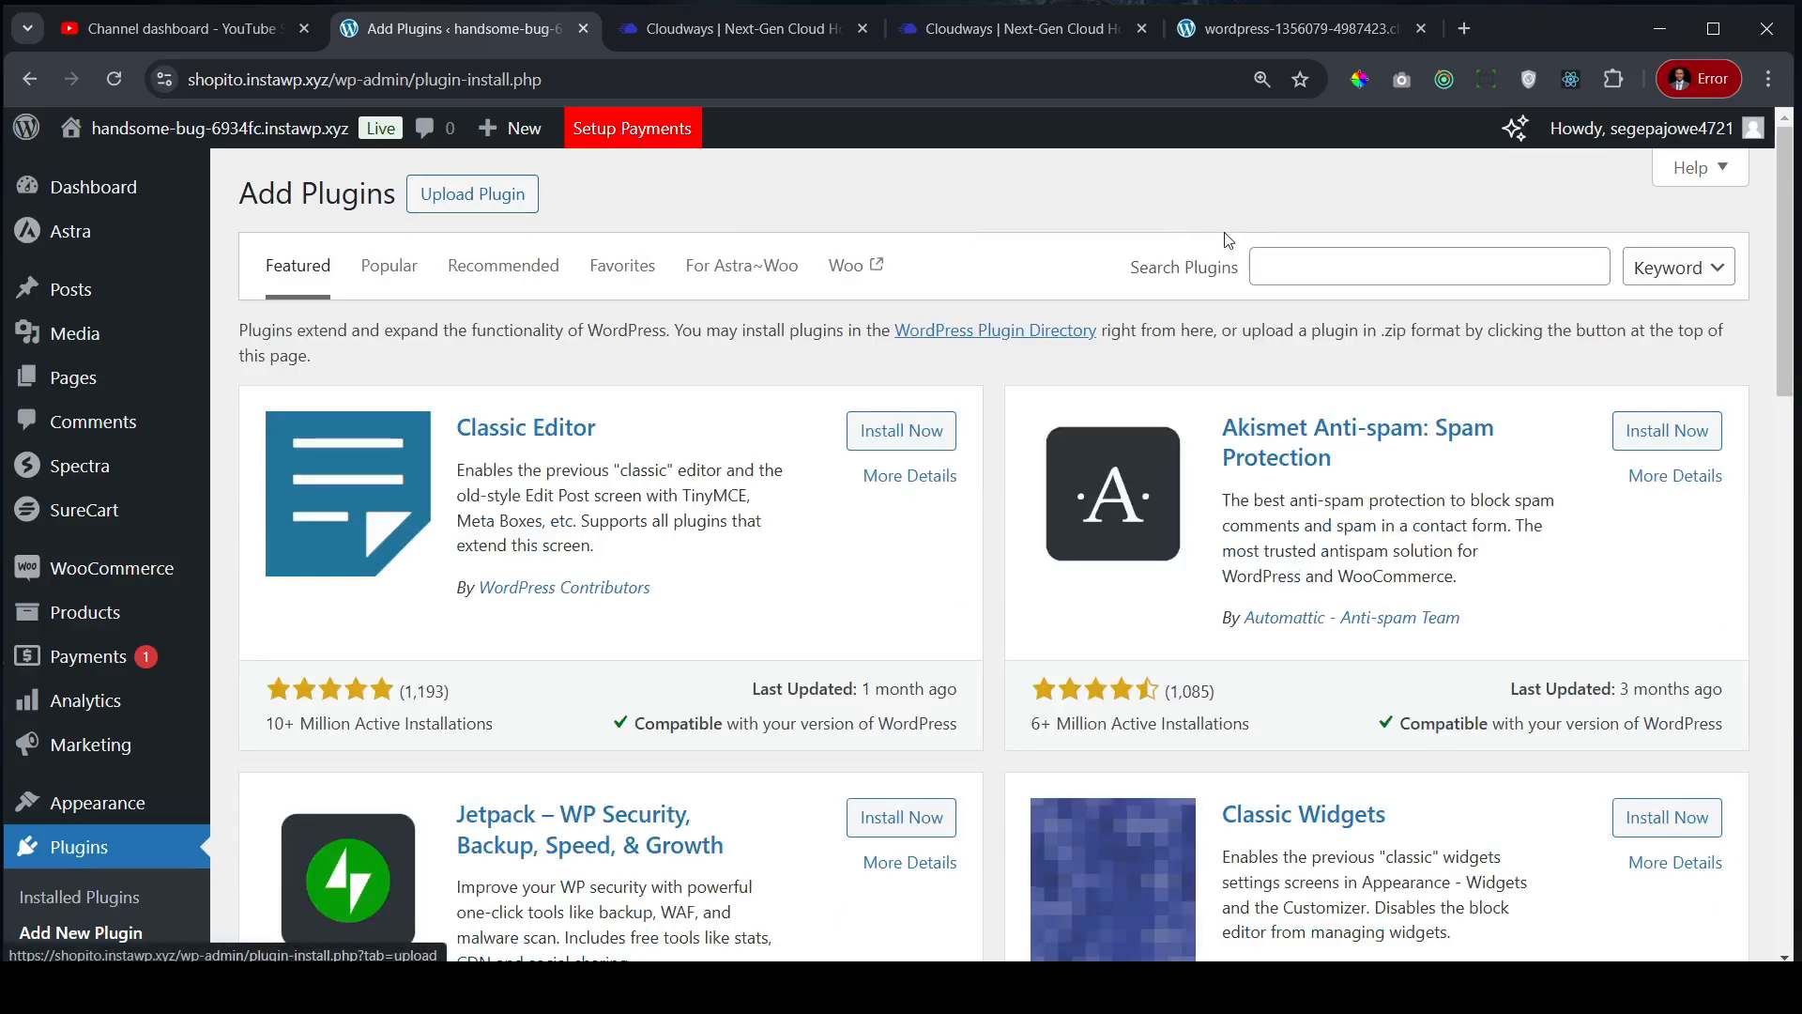
{"action": "left_click", "coordinate": [1332, 271]}
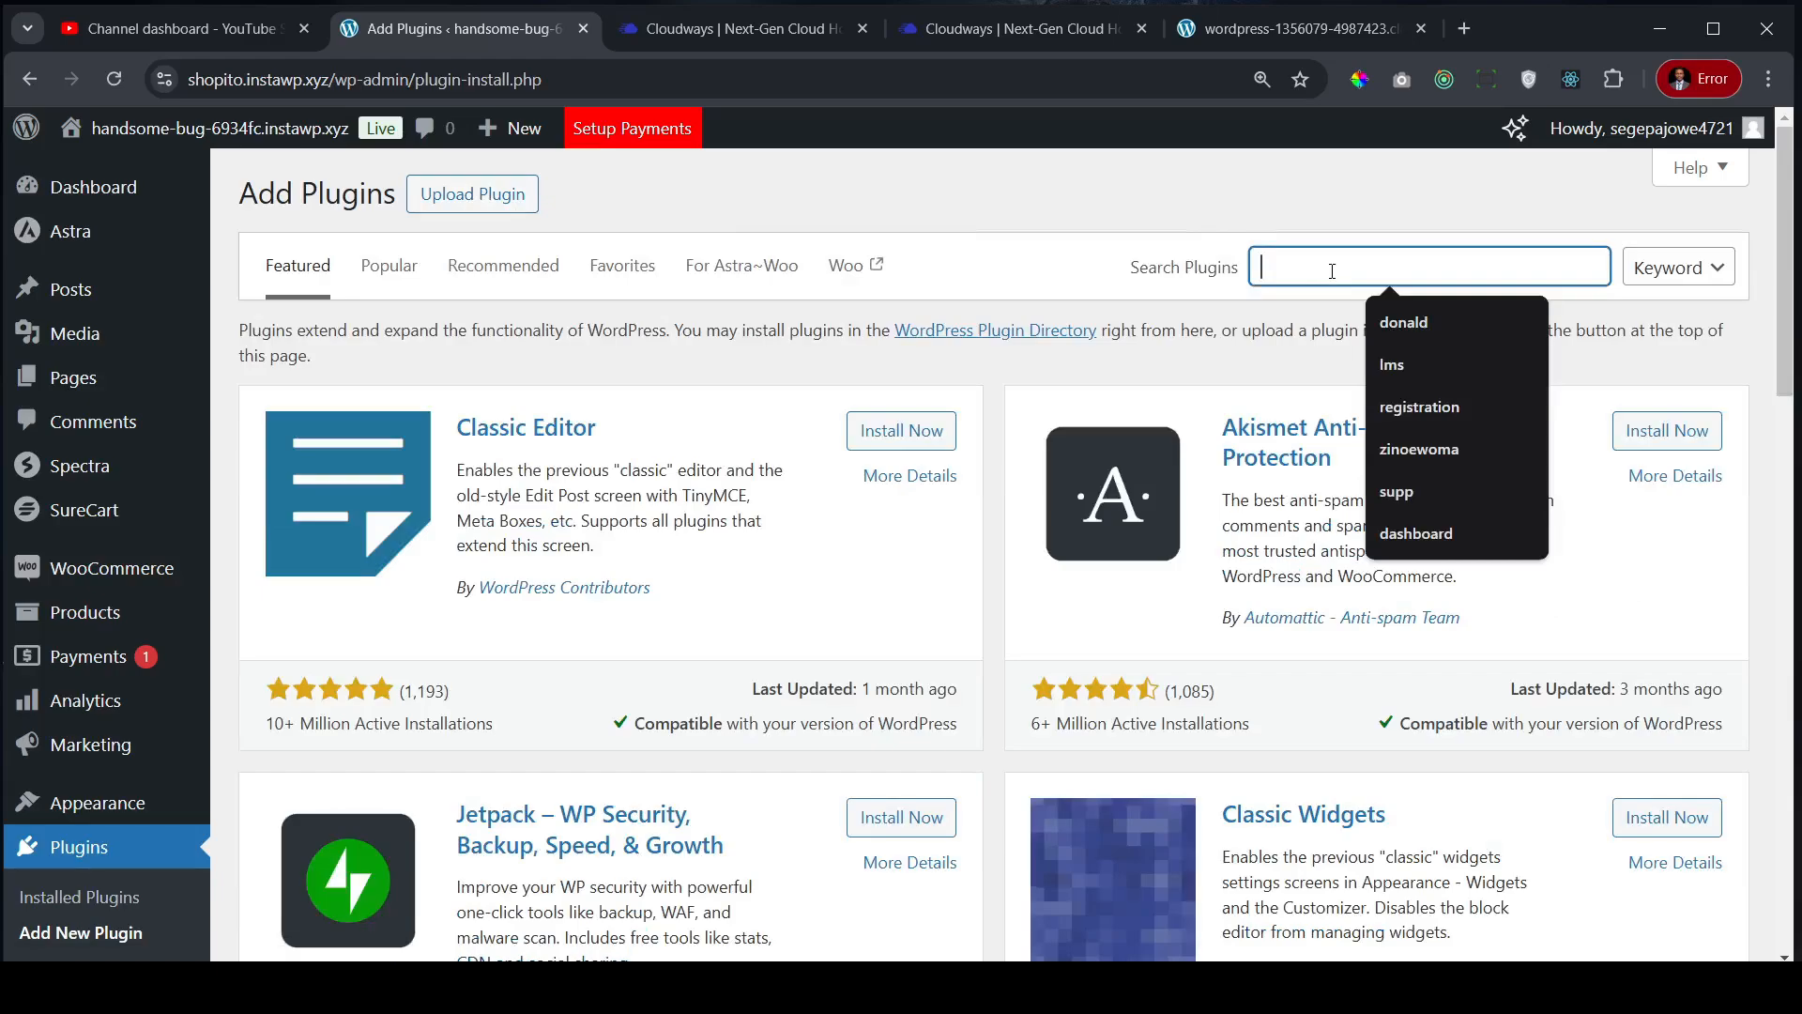
{"action": "type", "text": "cloudways"}
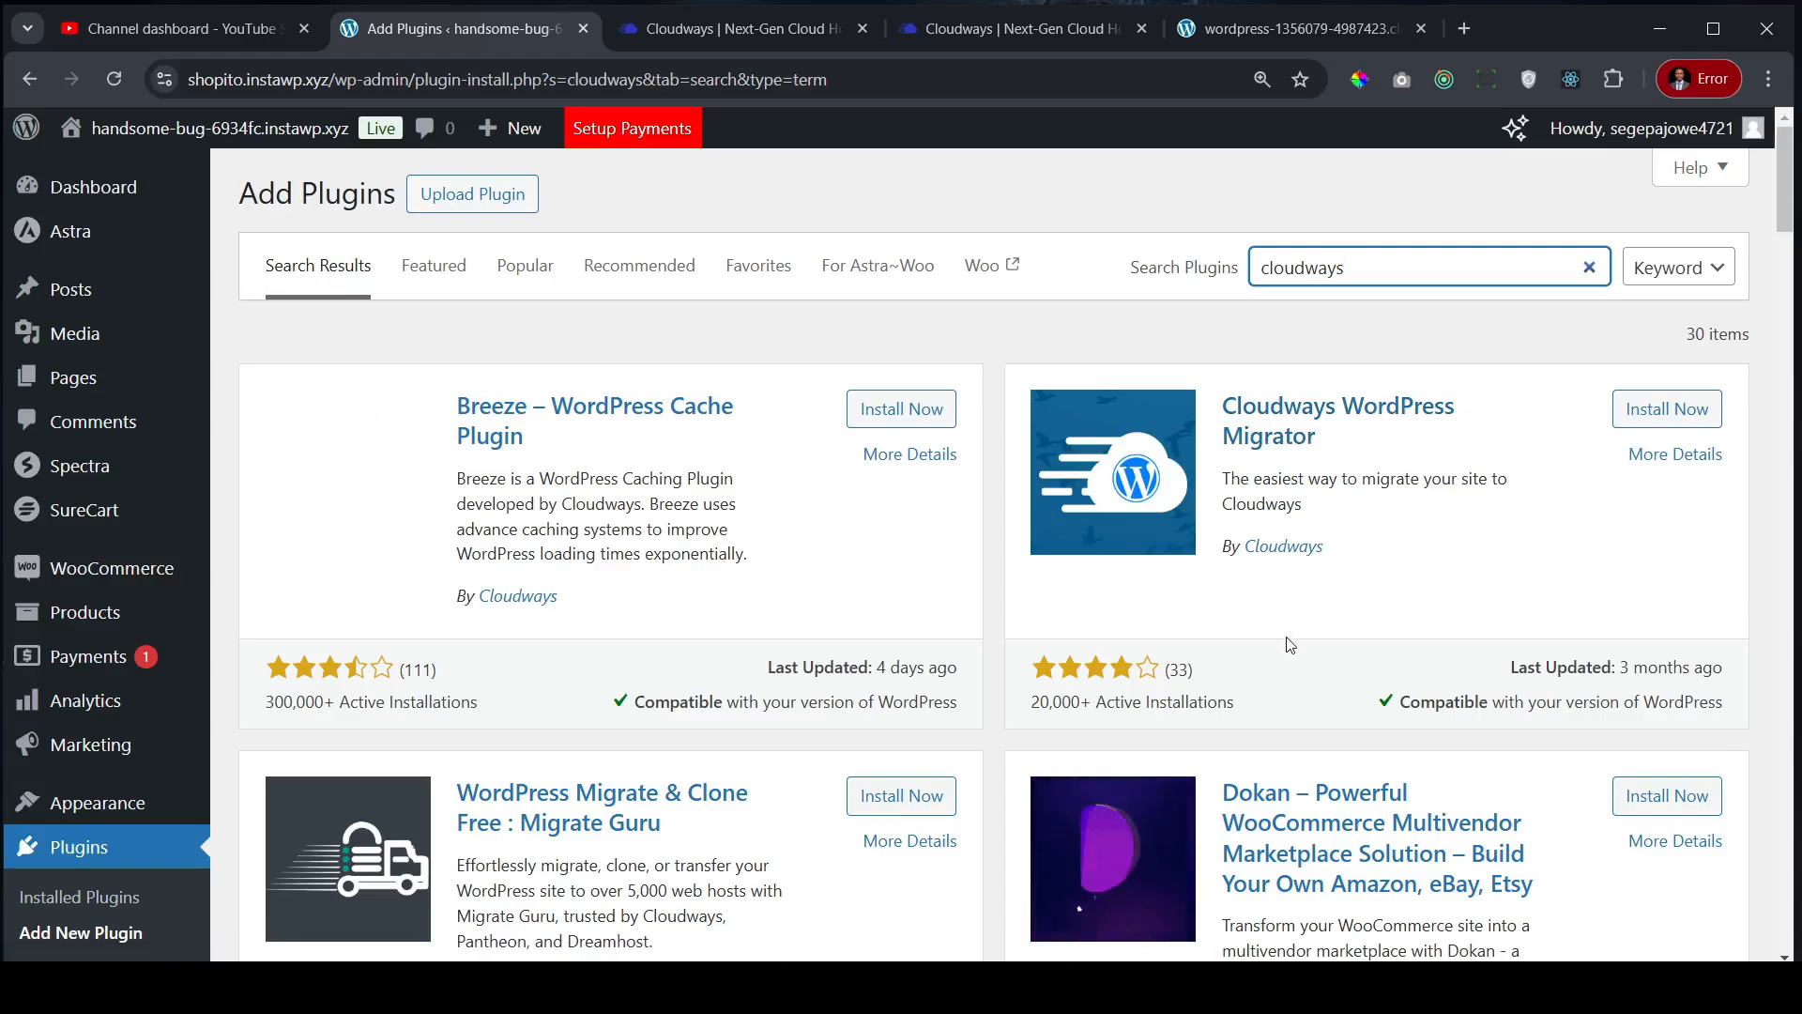
{"action": "left_click", "coordinate": [1685, 410]}
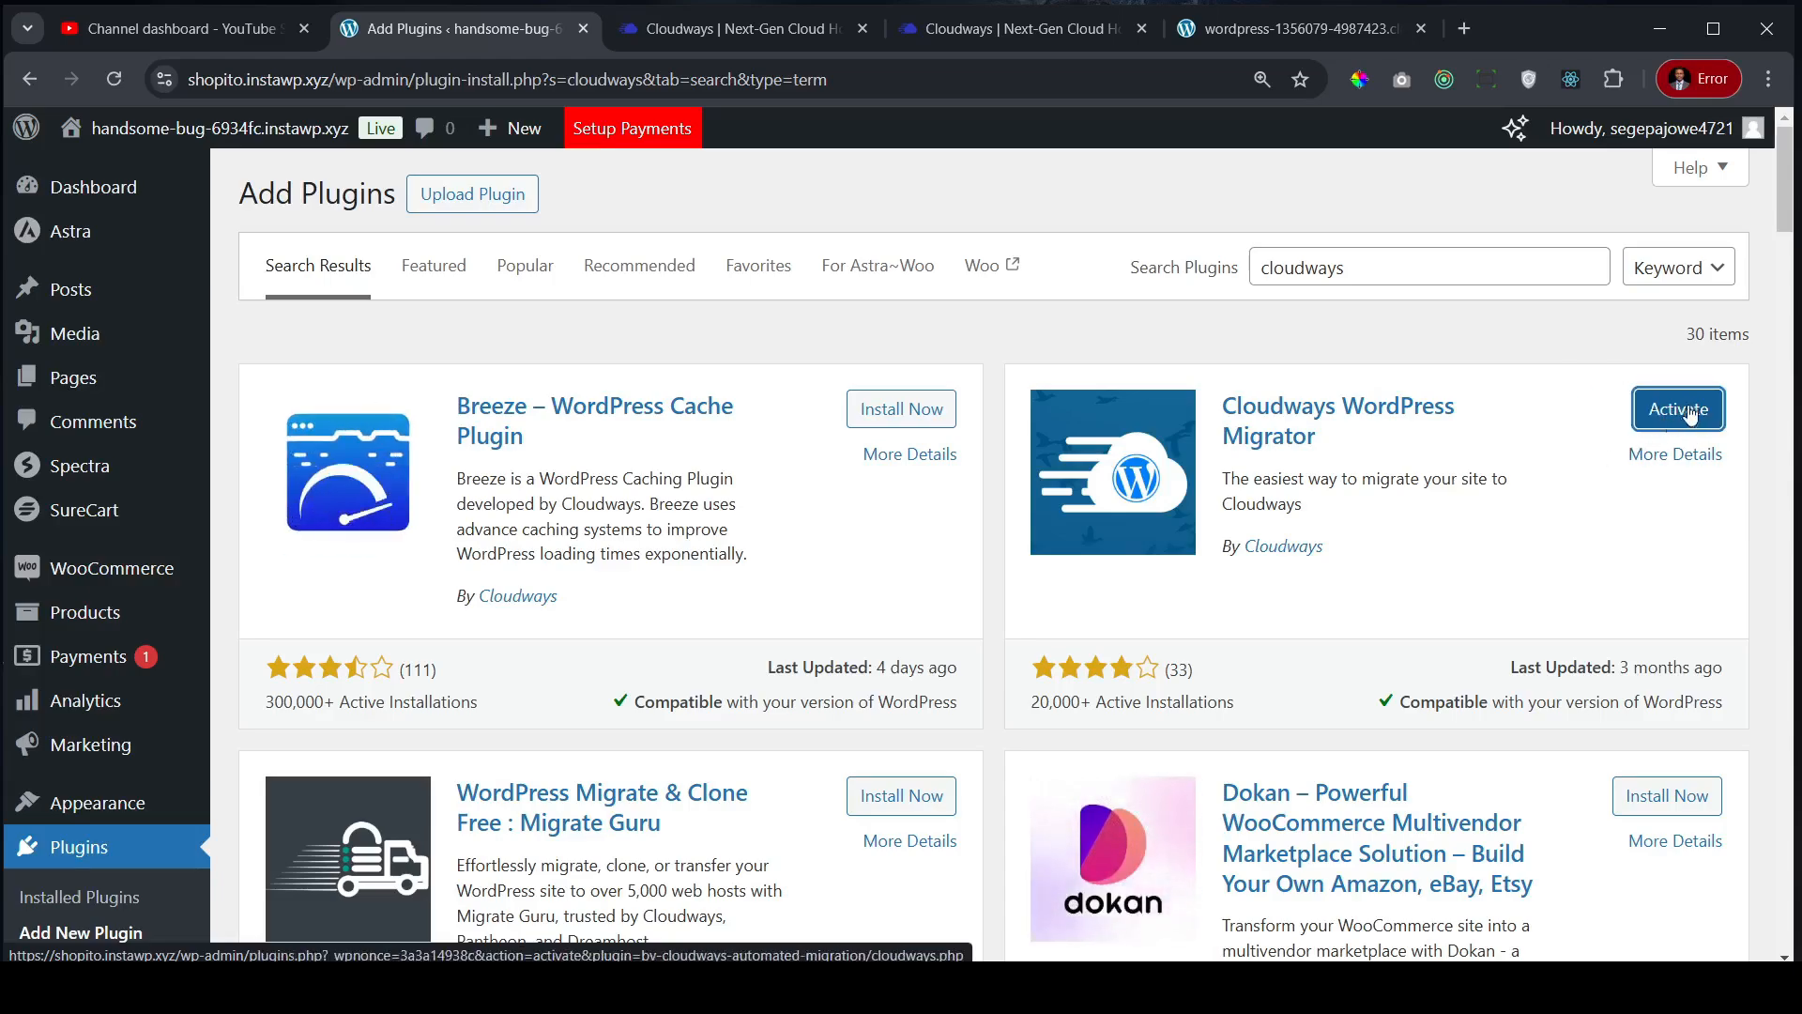
{"action": "left_click", "coordinate": [1684, 413]}
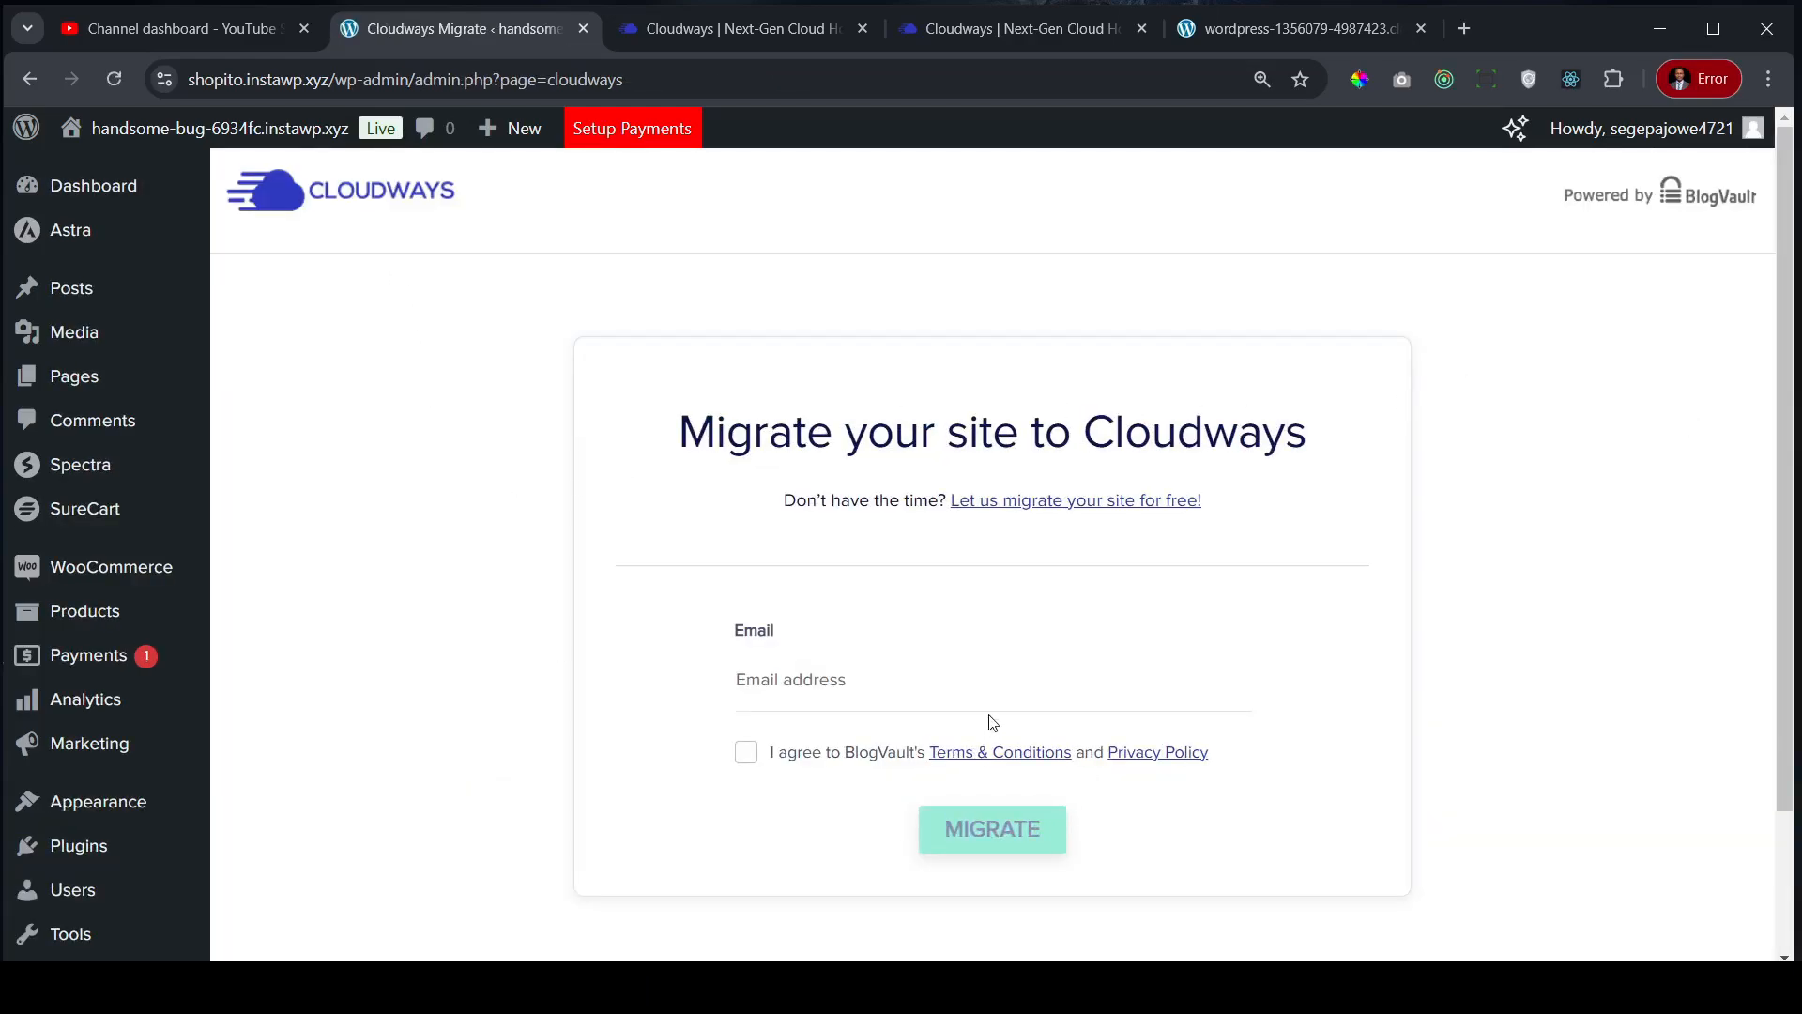
- Fill the email with a saved address, accept BlogVault's terms, and submit with MIGRATE
{"action": "left_click", "coordinate": [814, 677]}
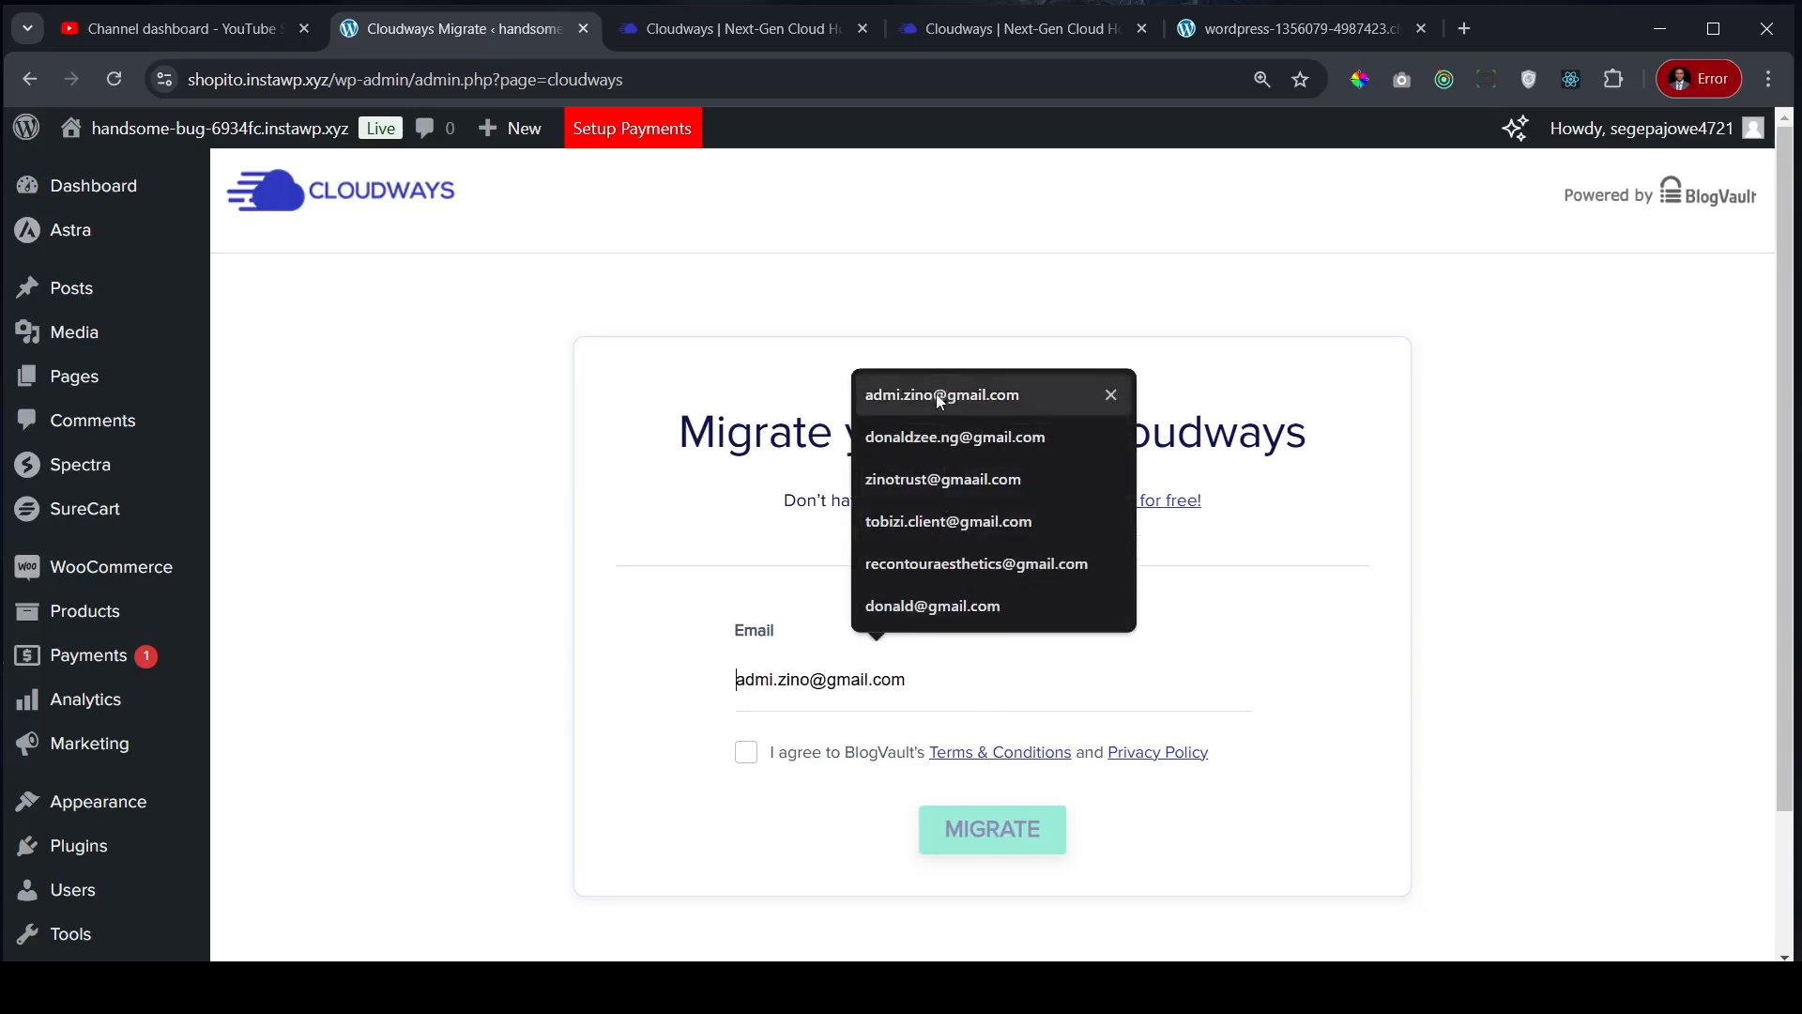
{"action": "left_click", "coordinate": [960, 438]}
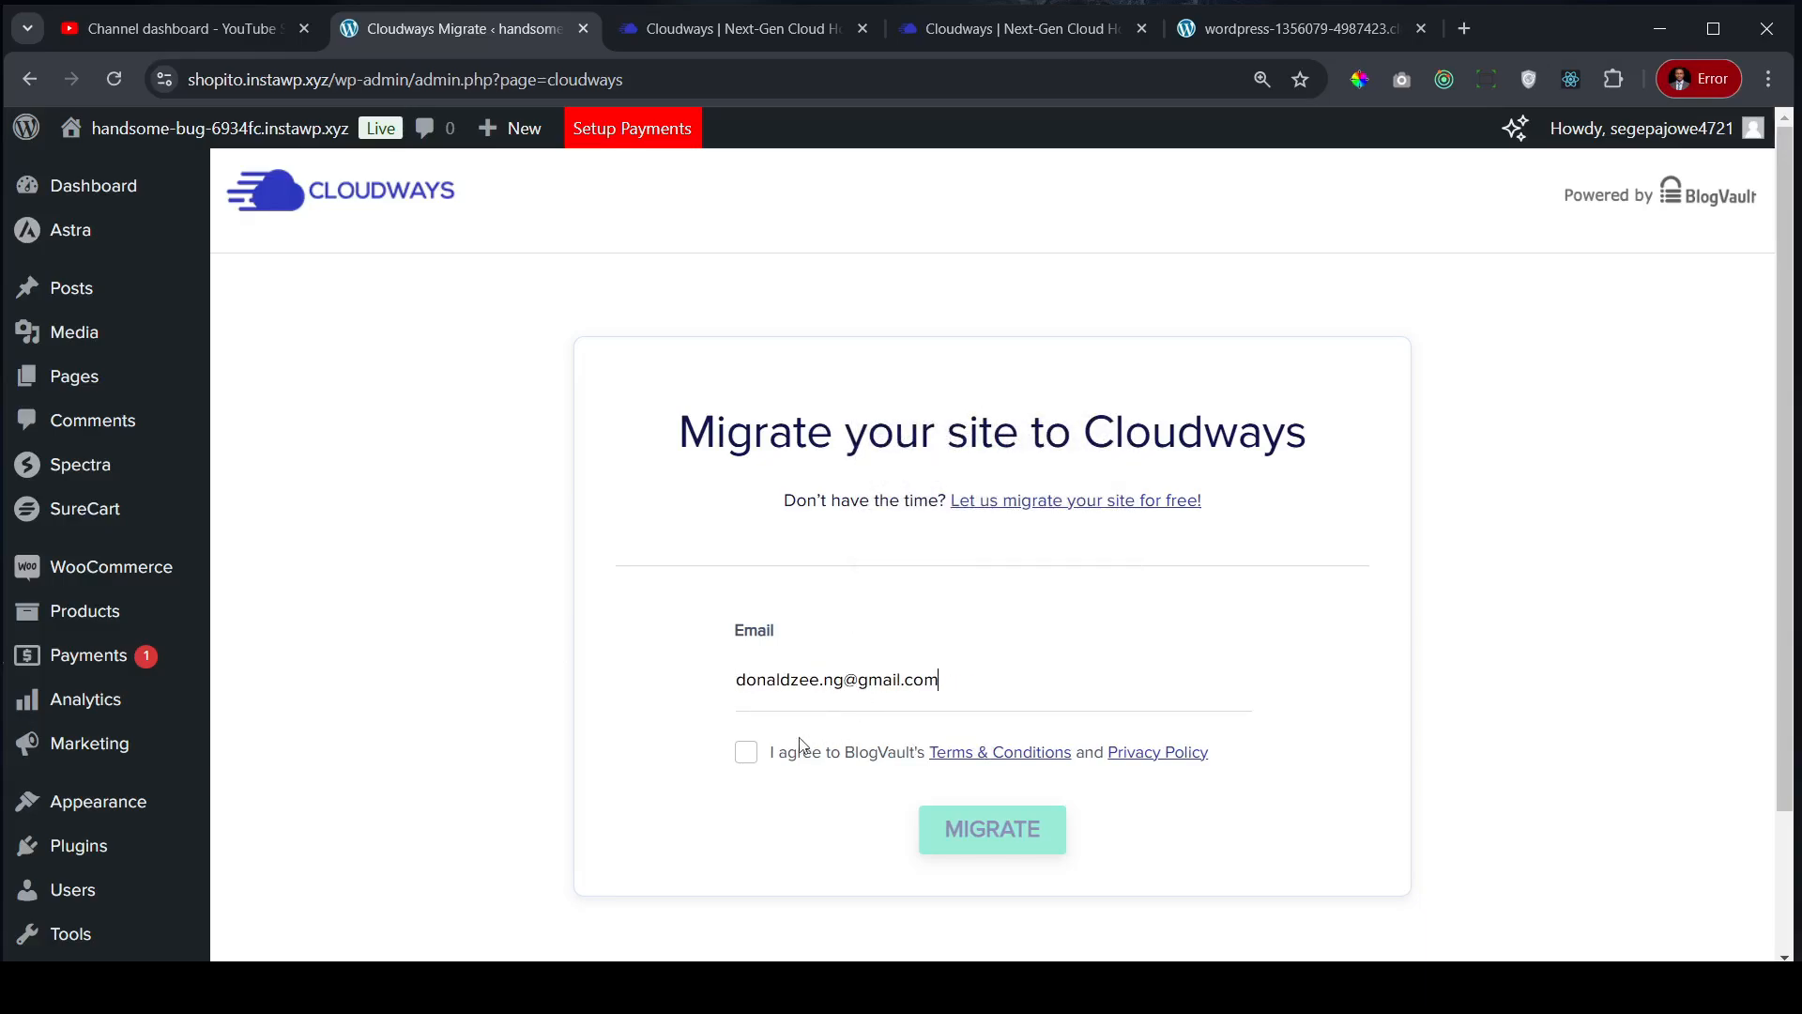
{"action": "left_click", "coordinate": [746, 754]}
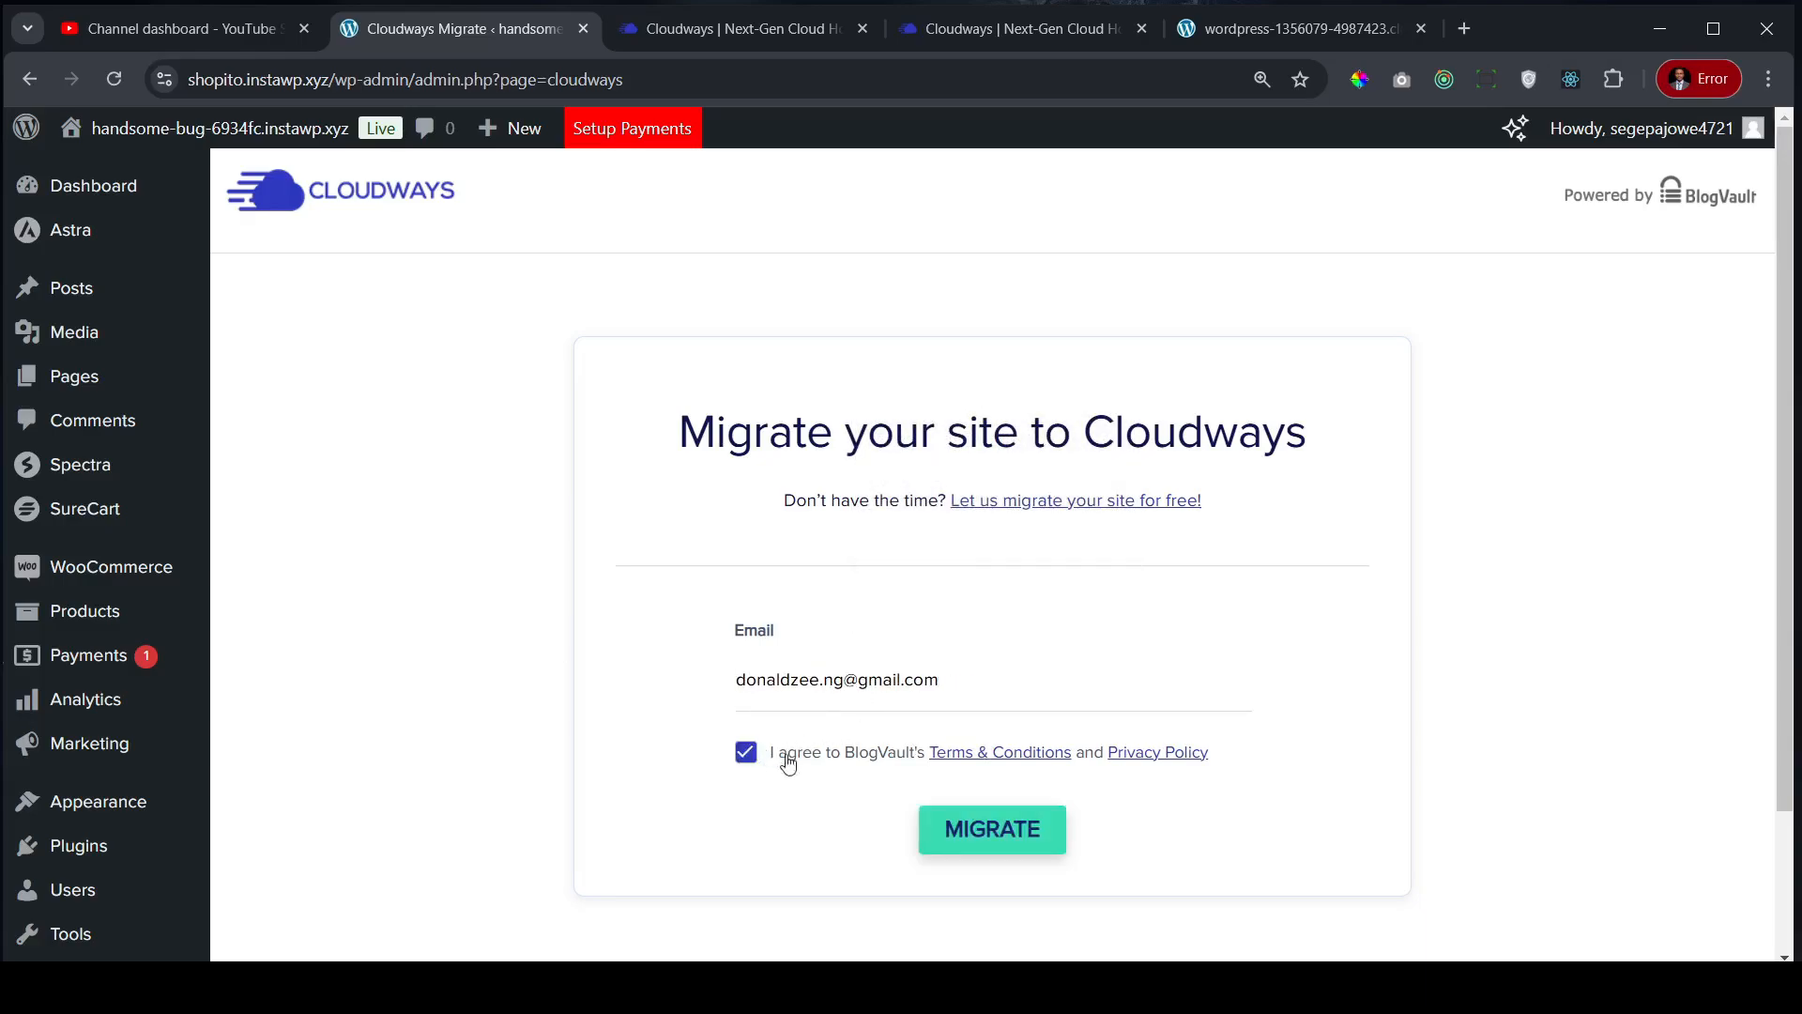
{"action": "left_click", "coordinate": [1018, 842]}
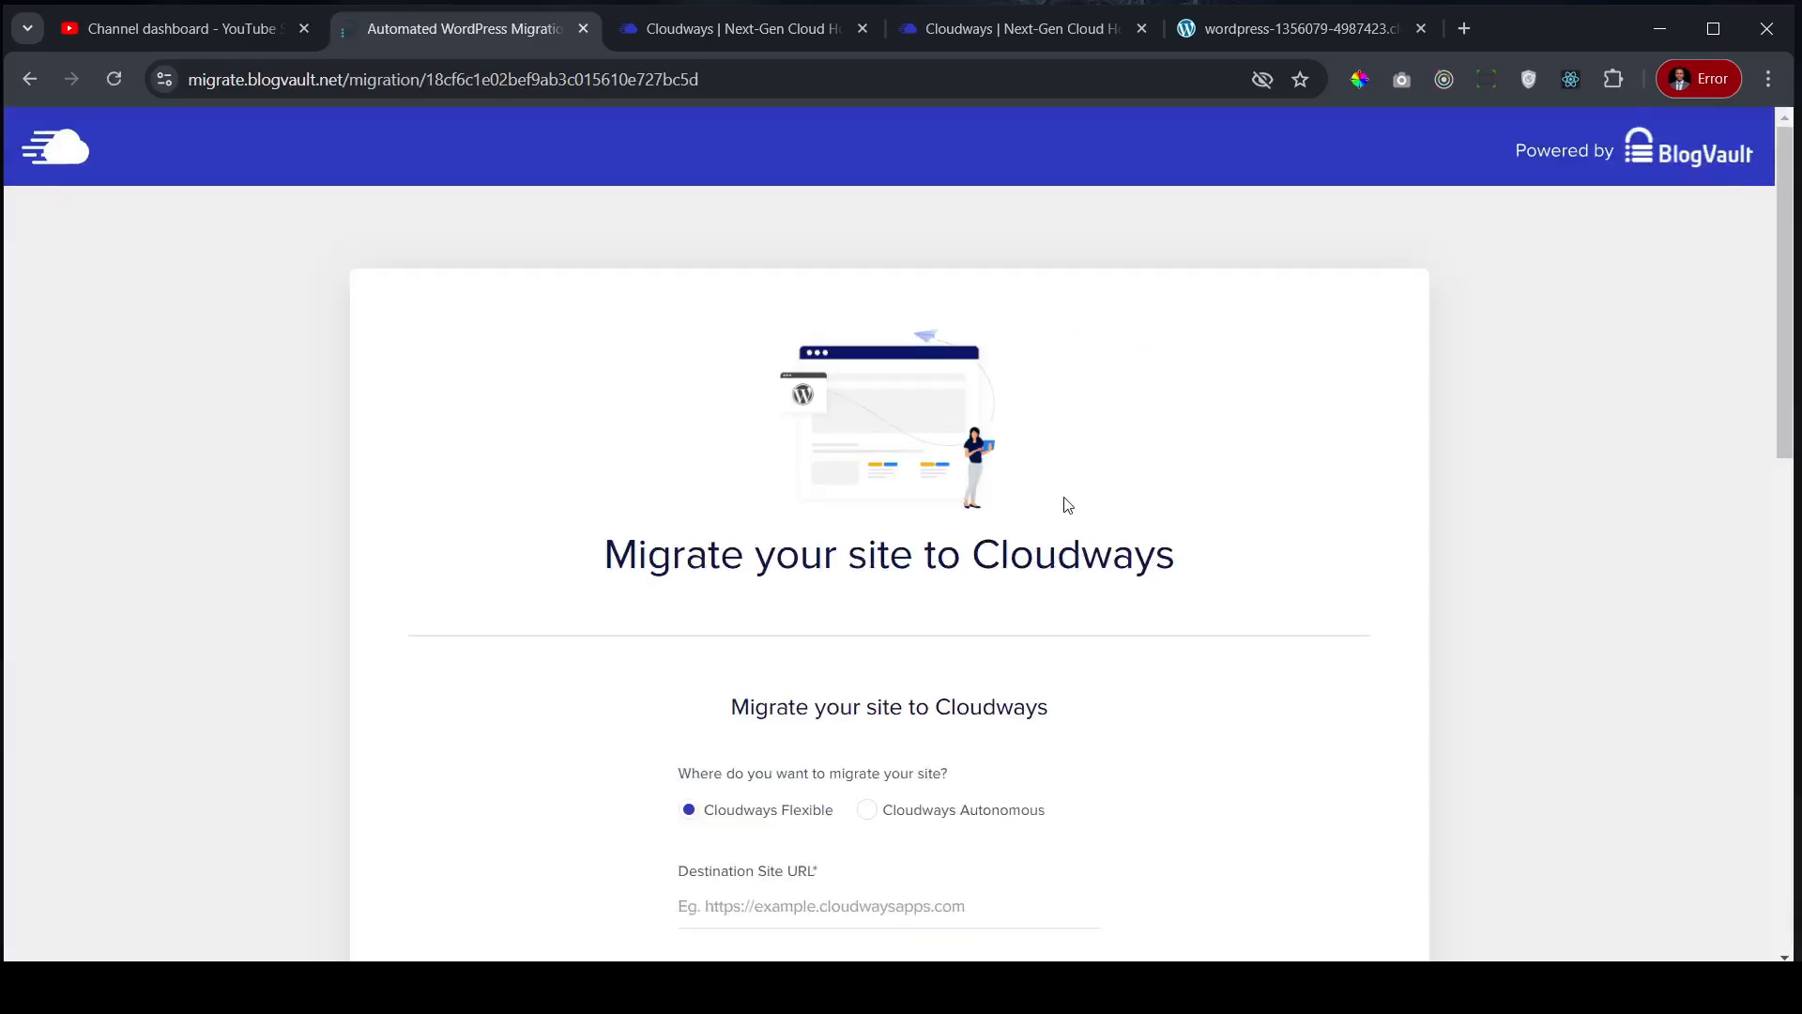
- Zoom the migration form to 110% and grab the Cloudways default site's web address
{"action": "scroll", "coordinate": [1068, 505], "scroll_direction": "down", "scroll_amount": 1}
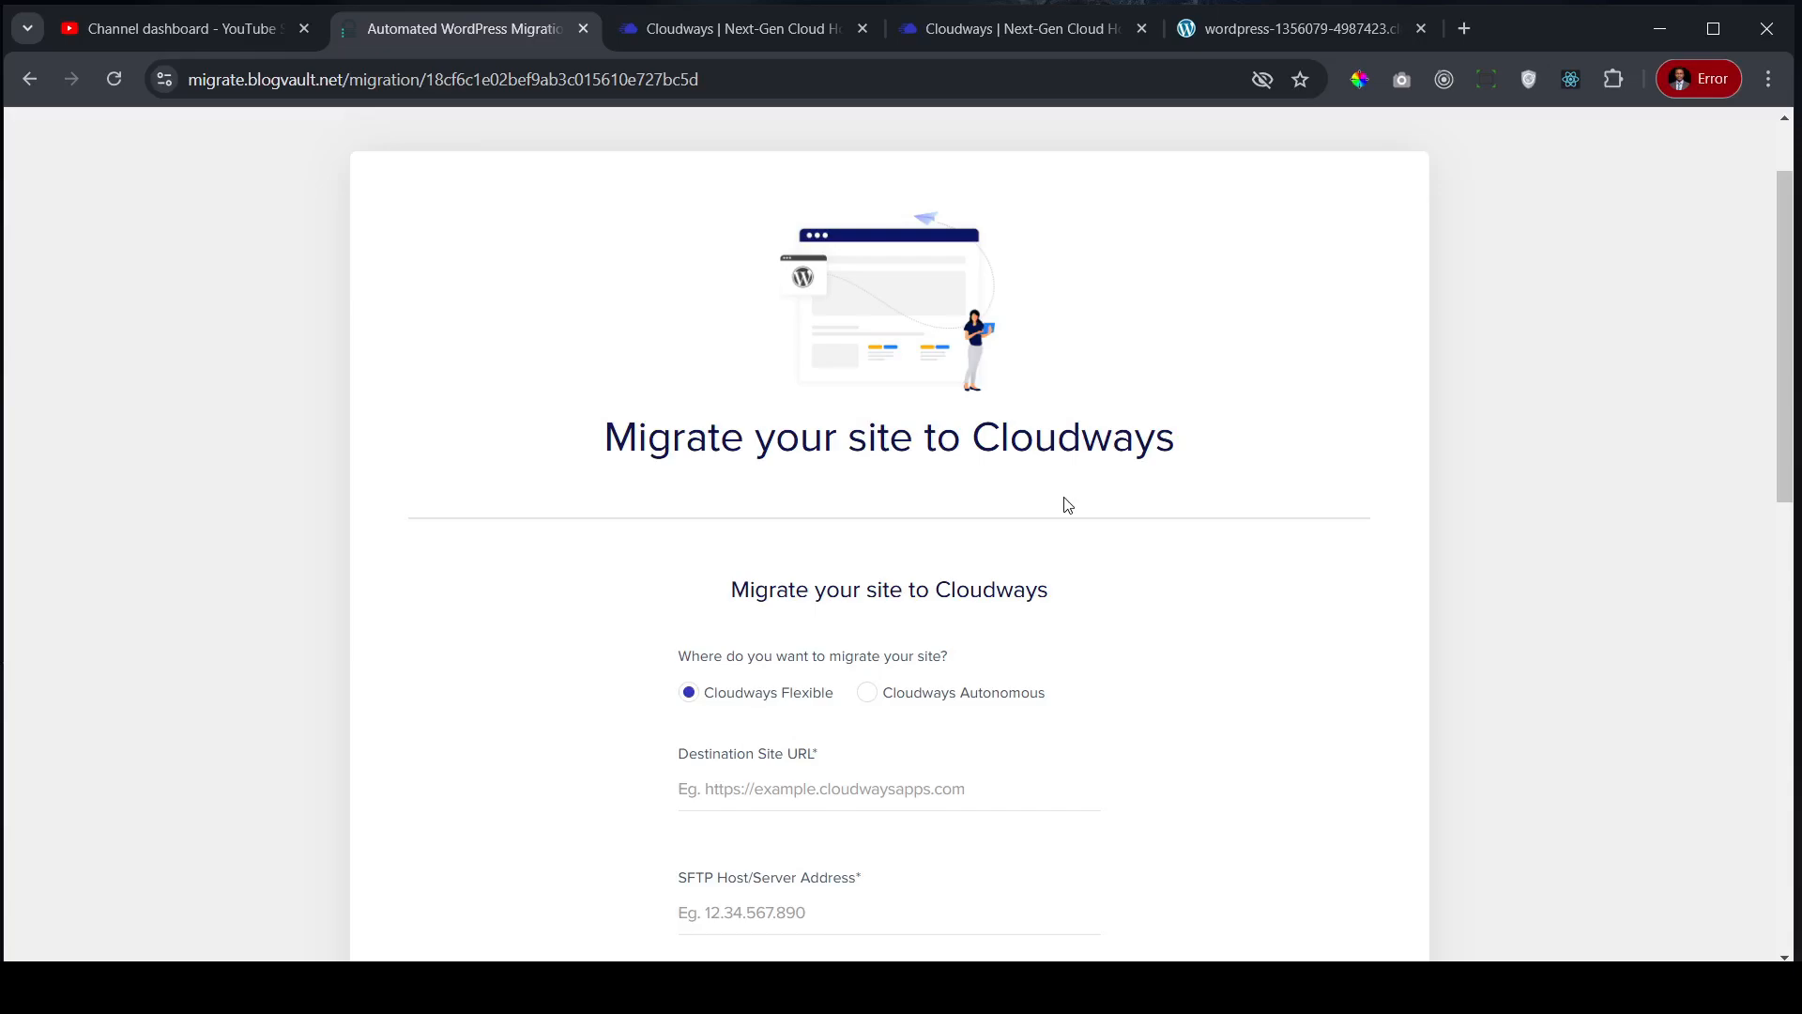
{"action": "key", "text": "ctrl+plus"}
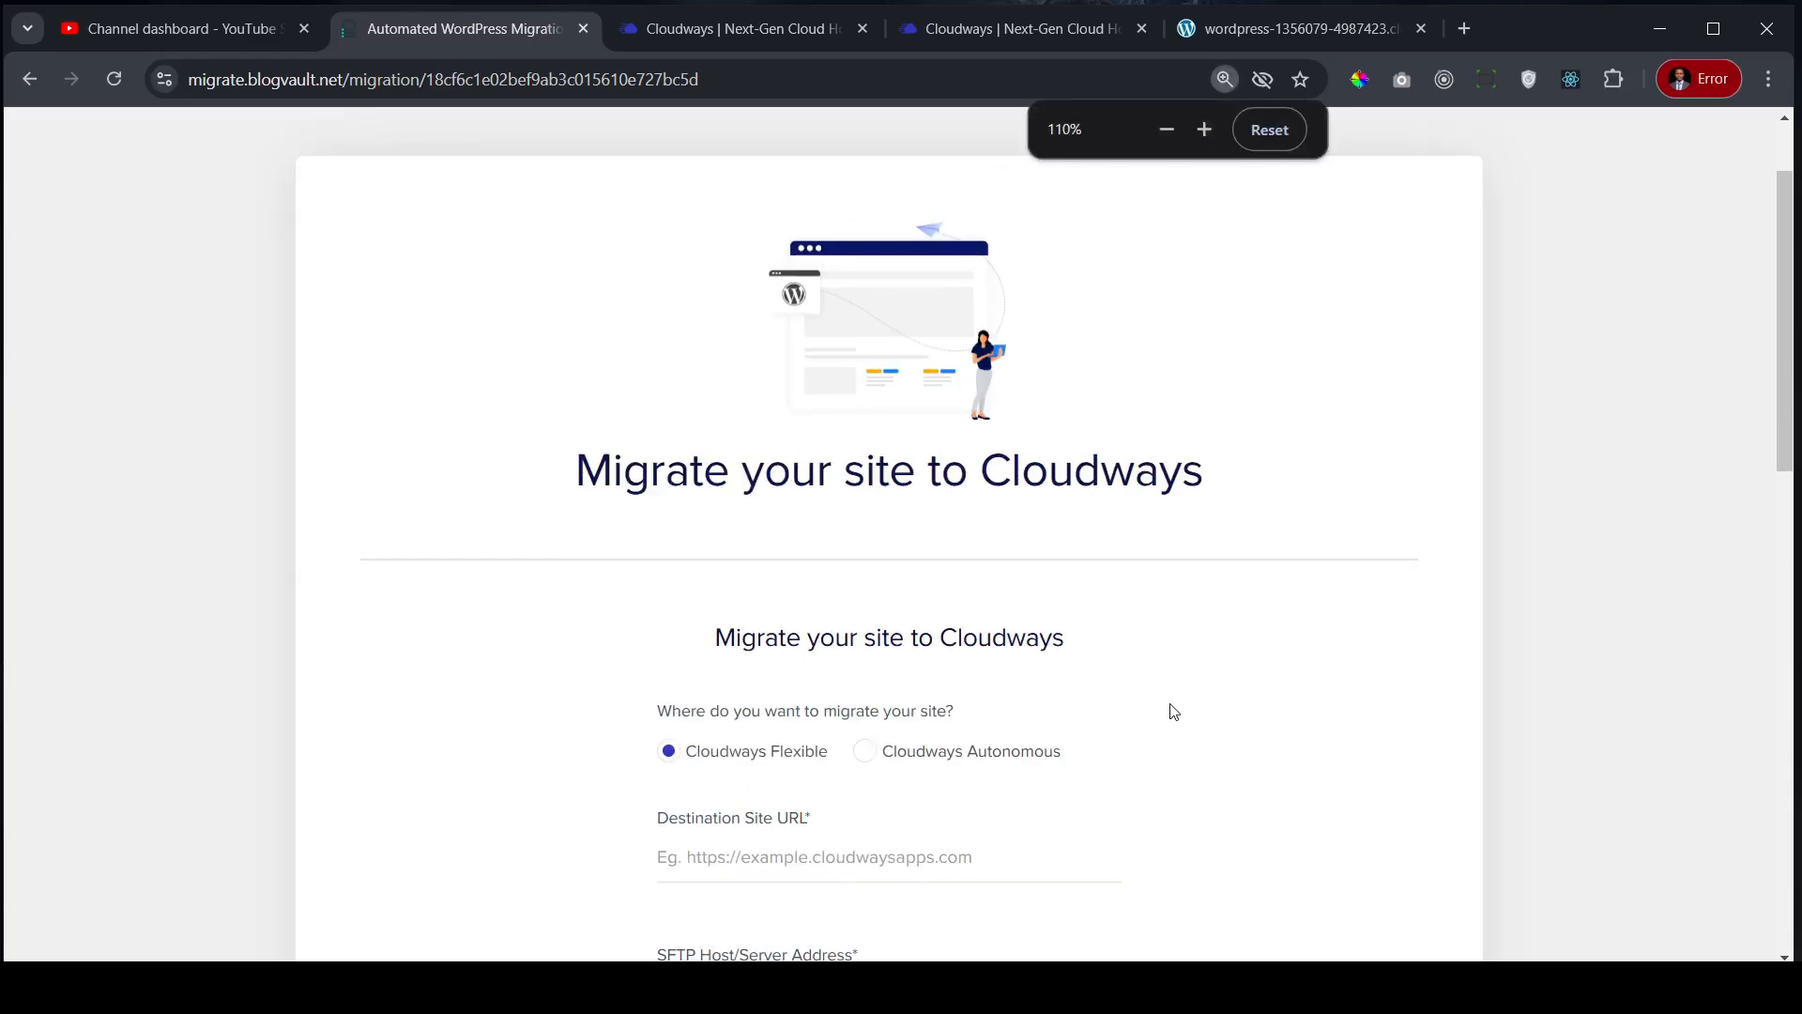
{"action": "scroll", "coordinate": [1170, 711], "scroll_direction": "down", "scroll_amount": 3}
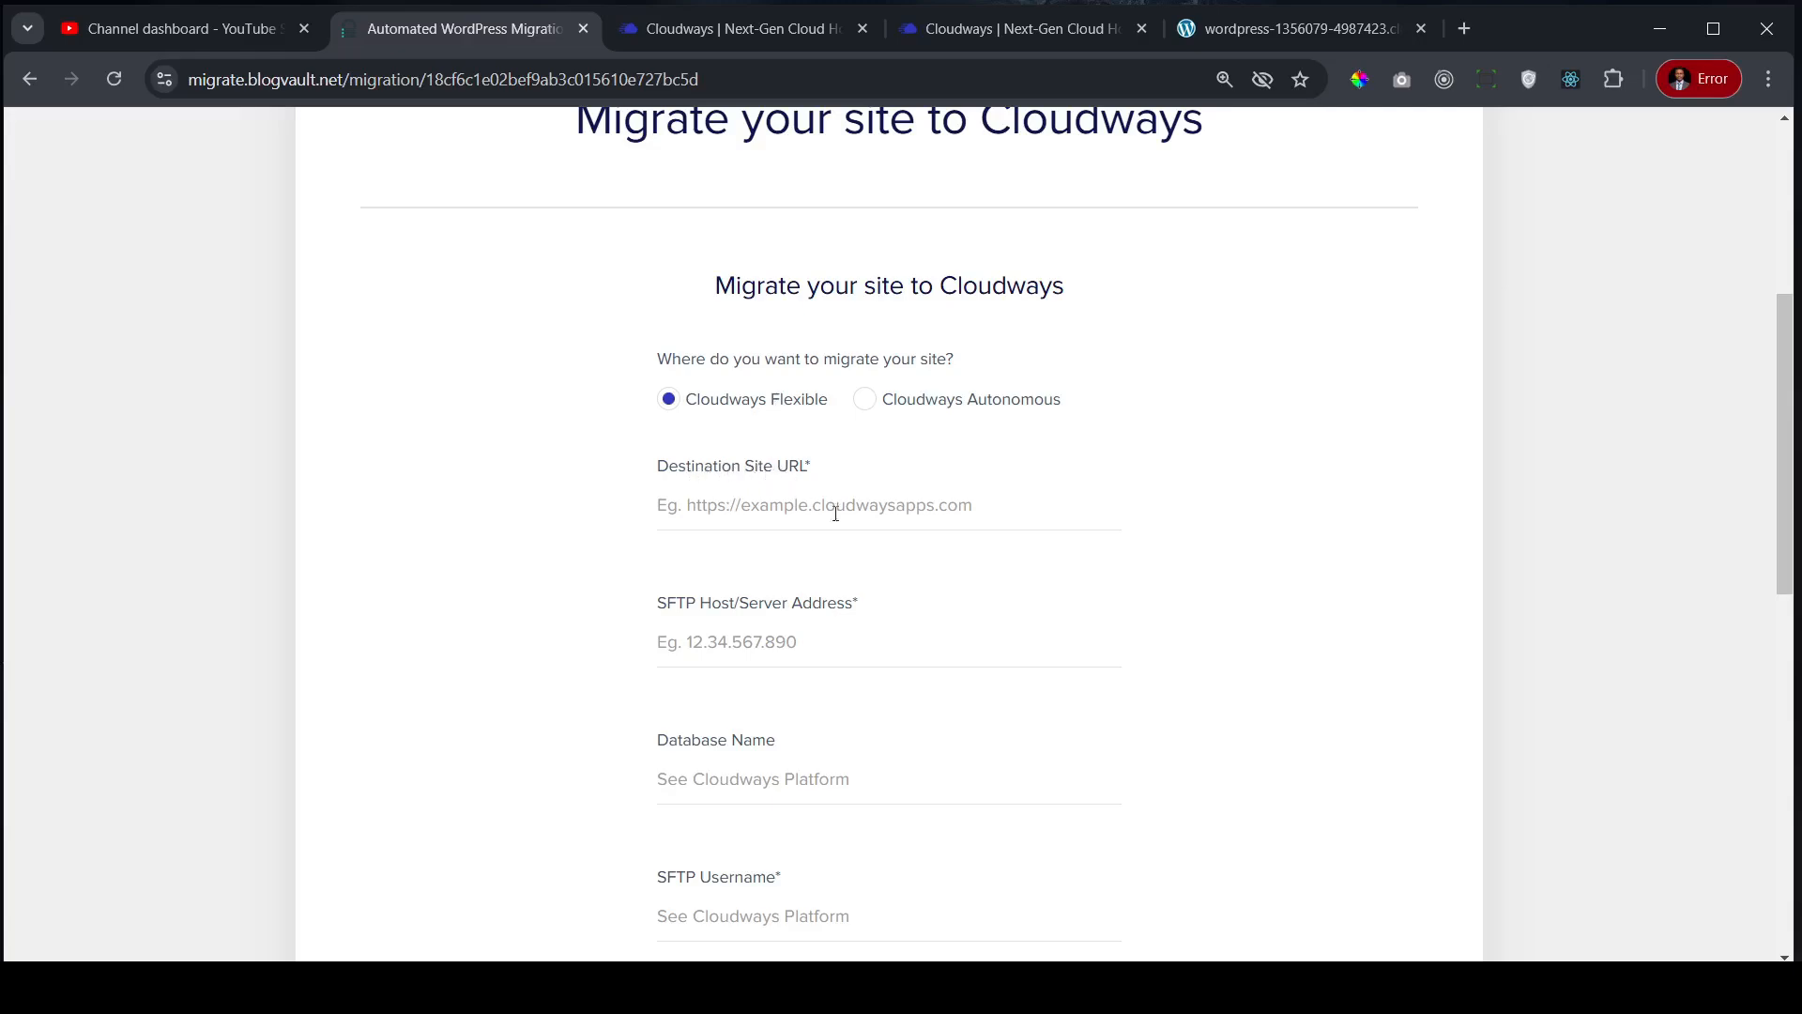
{"action": "left_click", "coordinate": [1014, 508]}
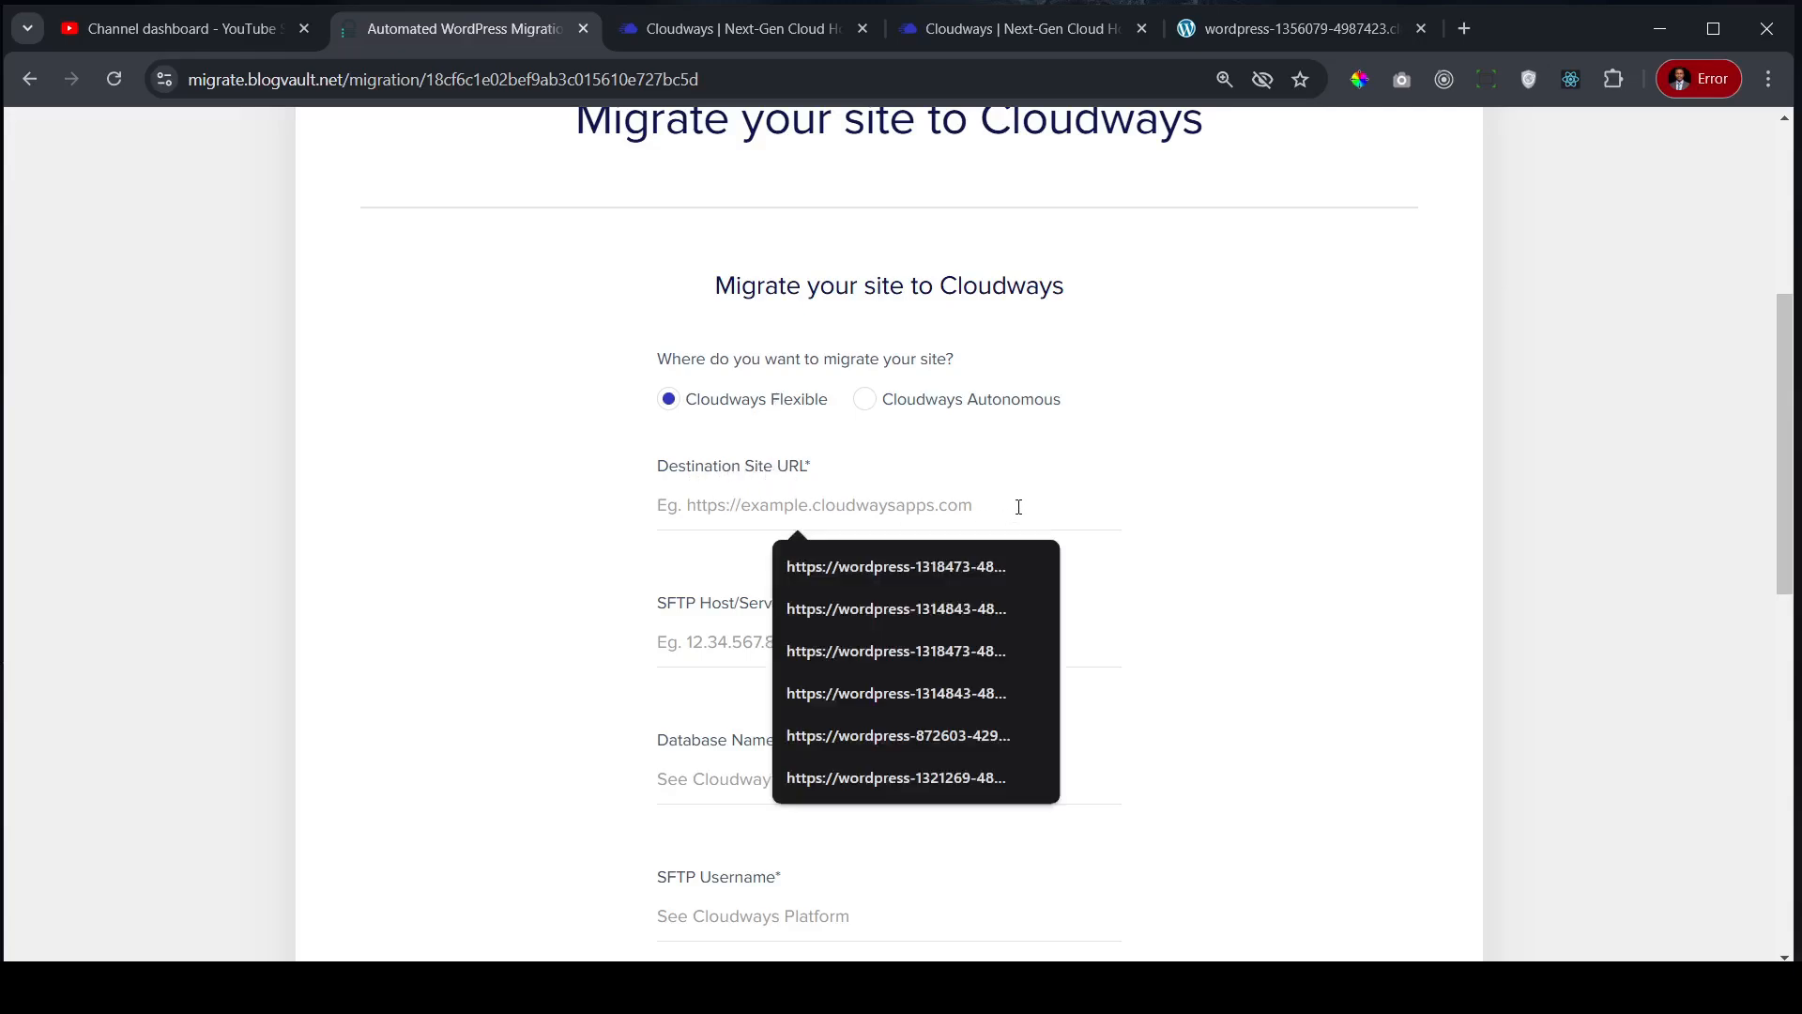
{"action": "left_click", "coordinate": [1308, 504]}
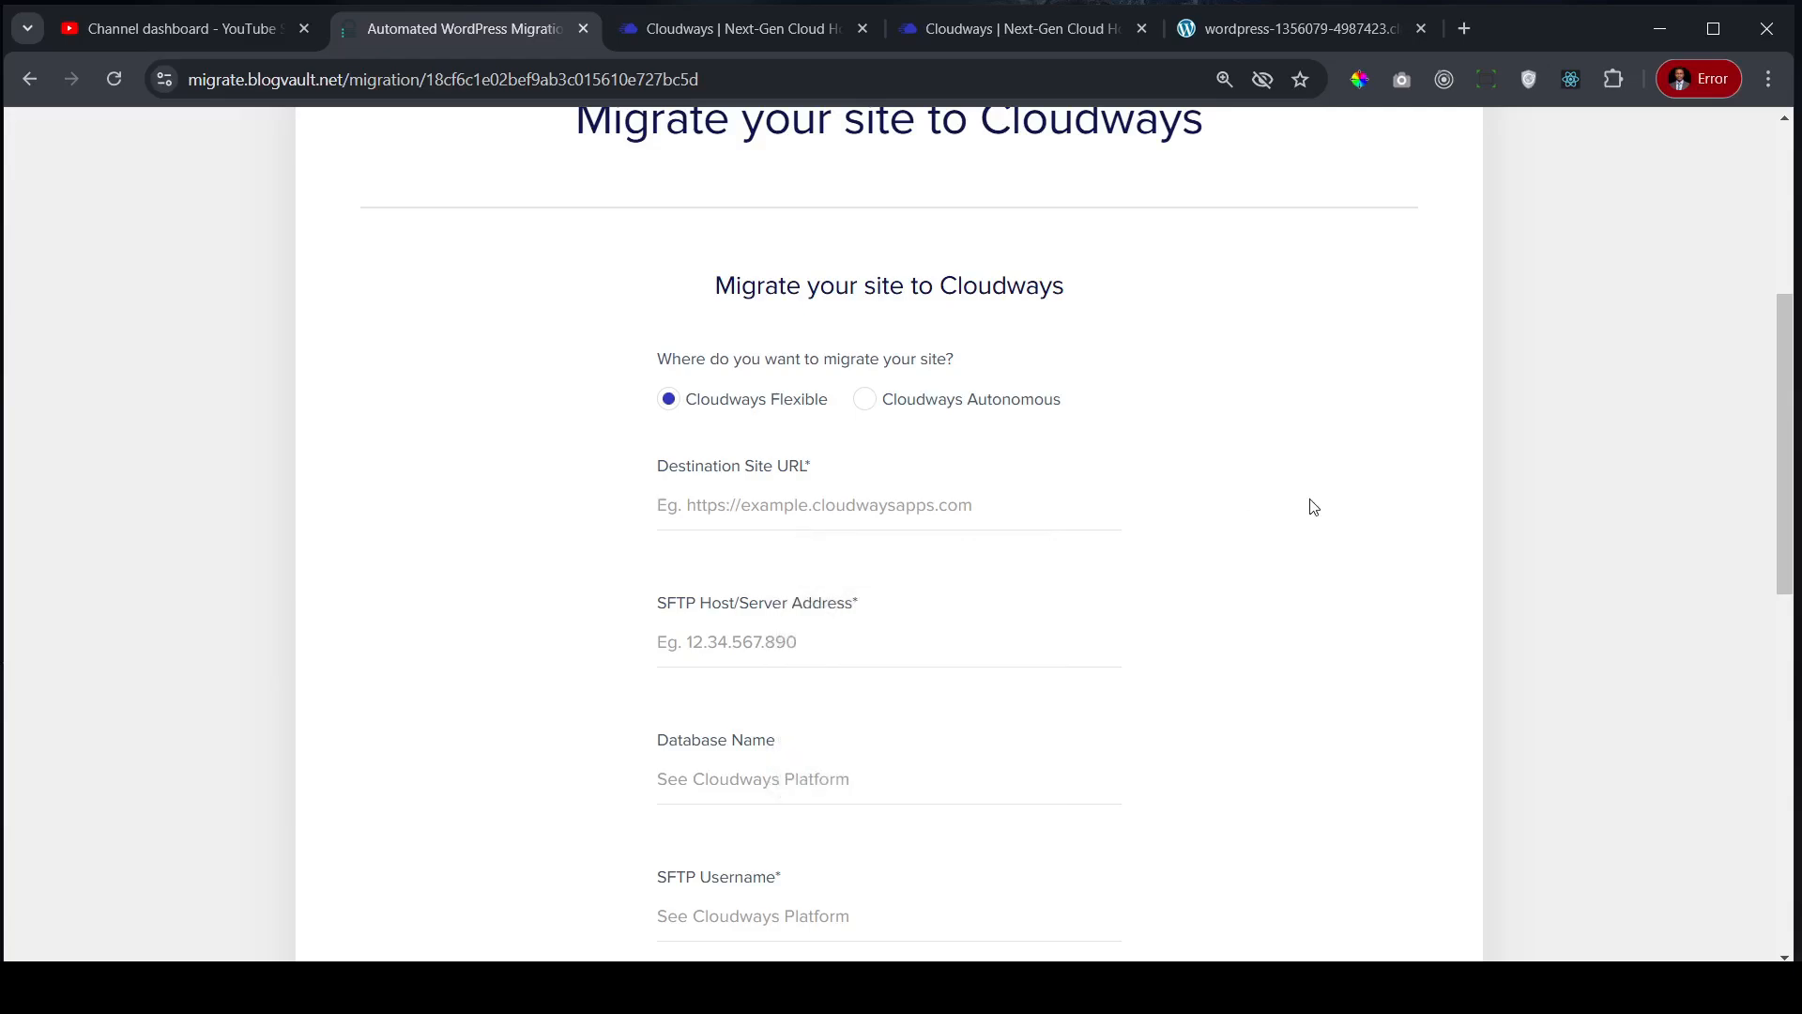
{"action": "left_click", "coordinate": [1301, 28]}
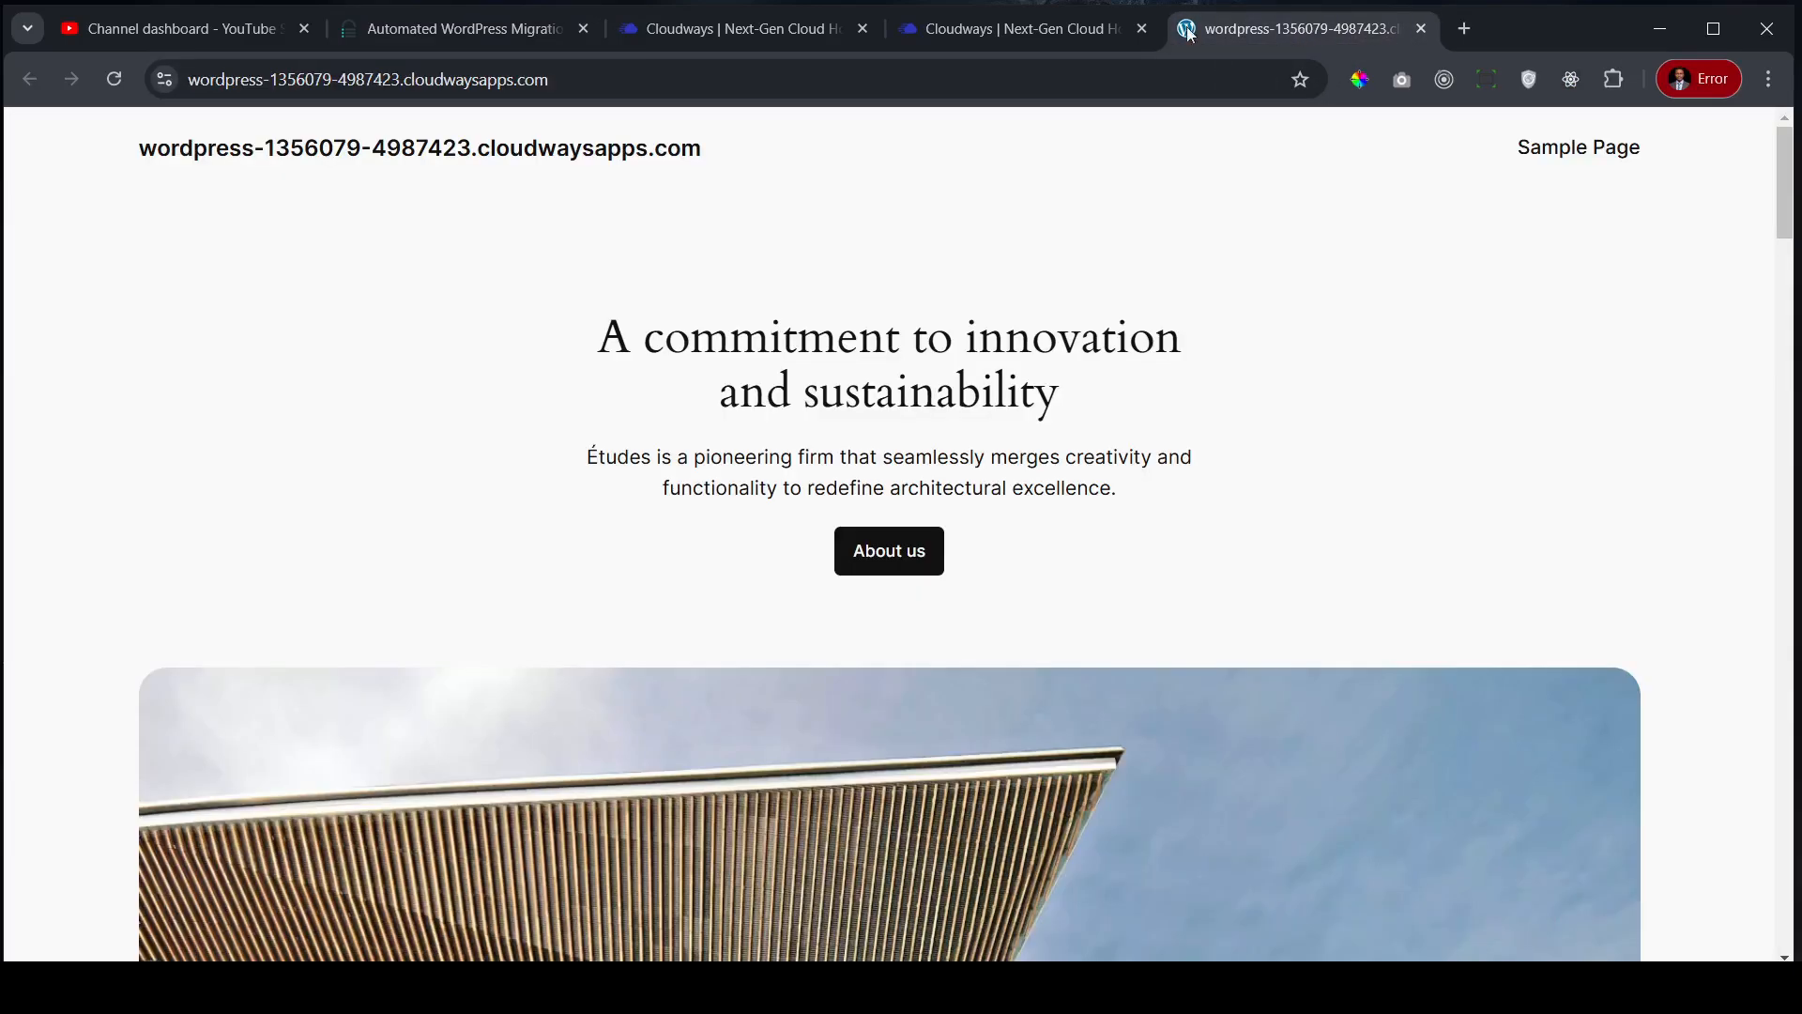
{"action": "left_click", "coordinate": [616, 83]}
{"action": "key", "text": "ctrl+a"}
{"action": "key", "text": "ctrl+c"}
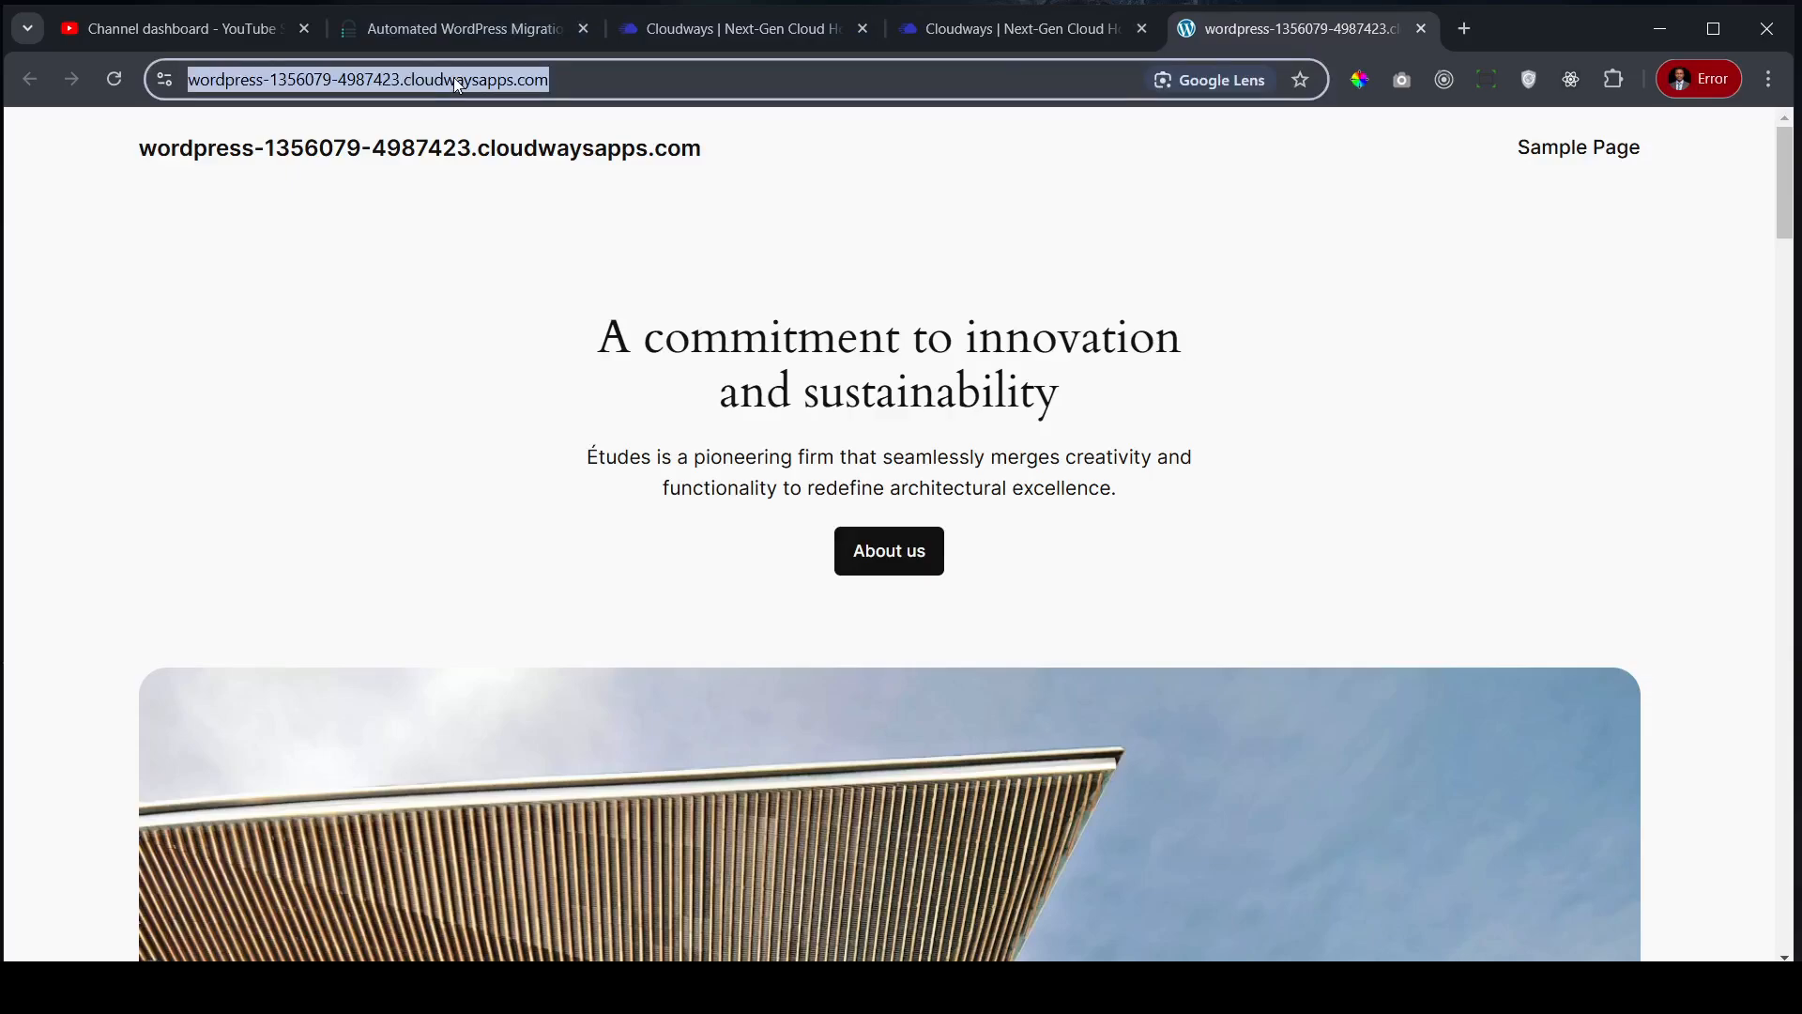
- Close the account verification tab and paste the Cloudways application URL into Destination Site URL
{"action": "left_click", "coordinate": [484, 29]}
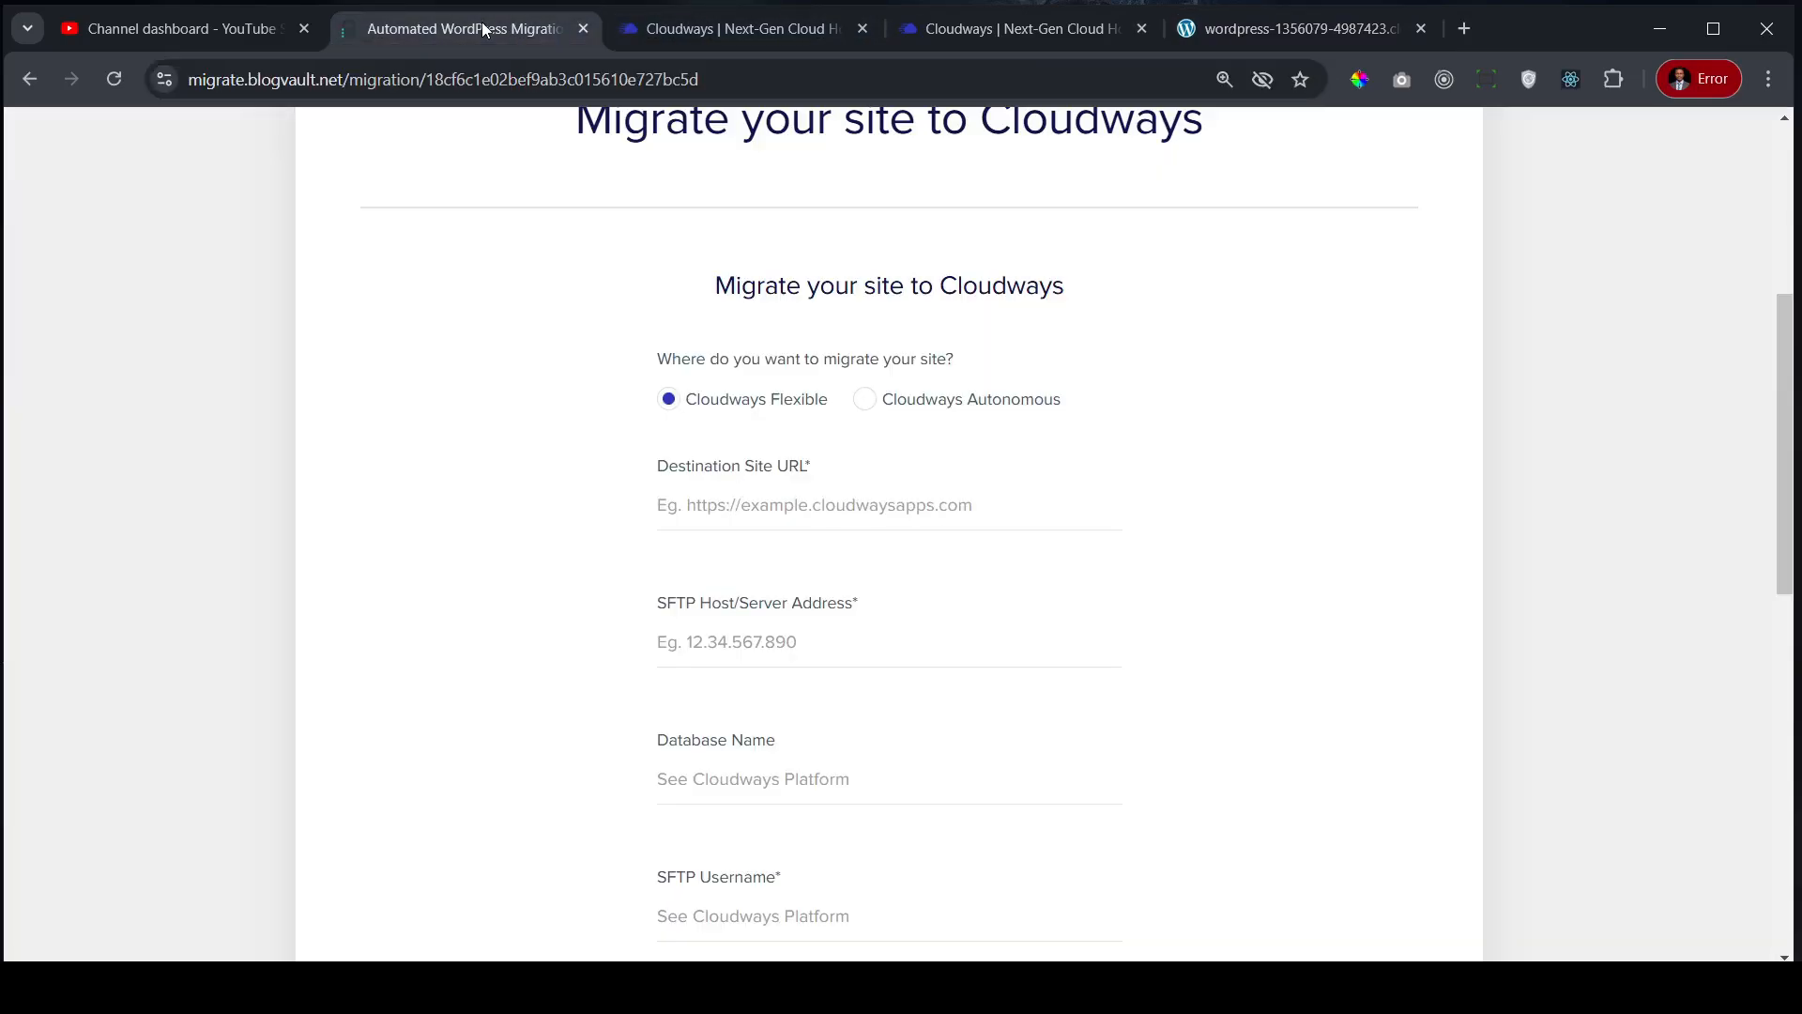
{"action": "left_click", "coordinate": [786, 29]}
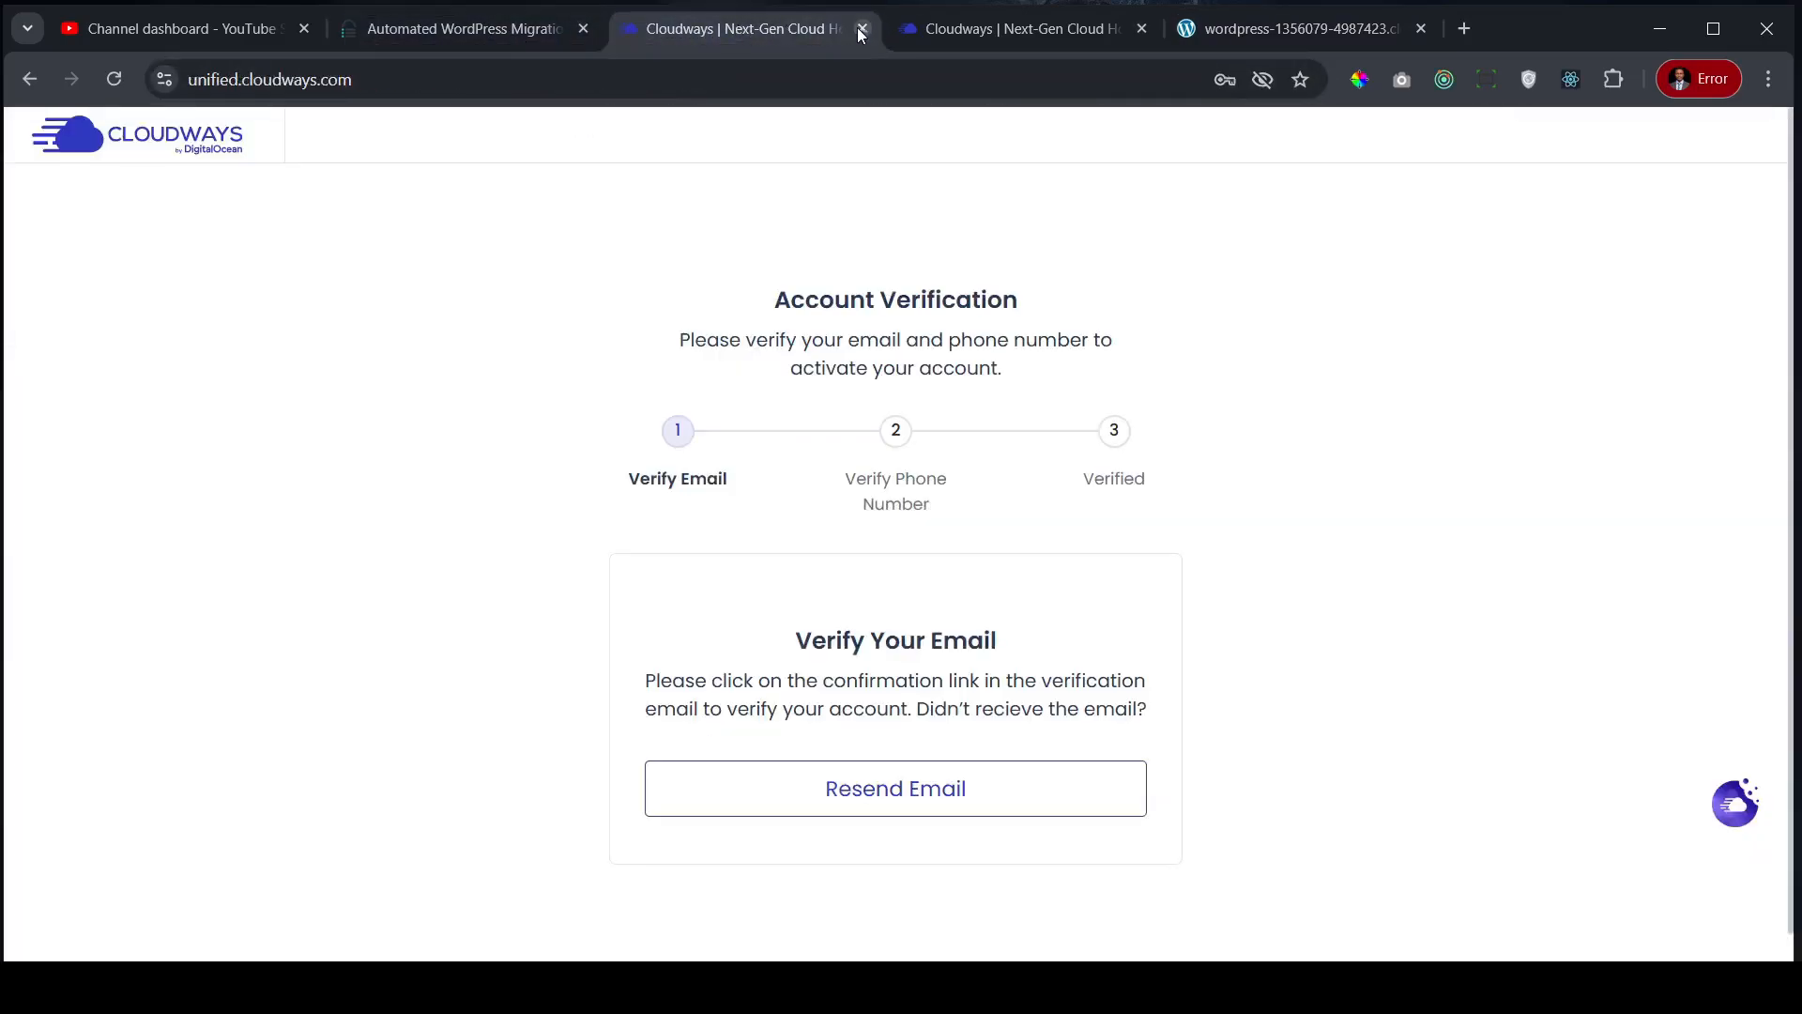
{"action": "left_click", "coordinate": [862, 29]}
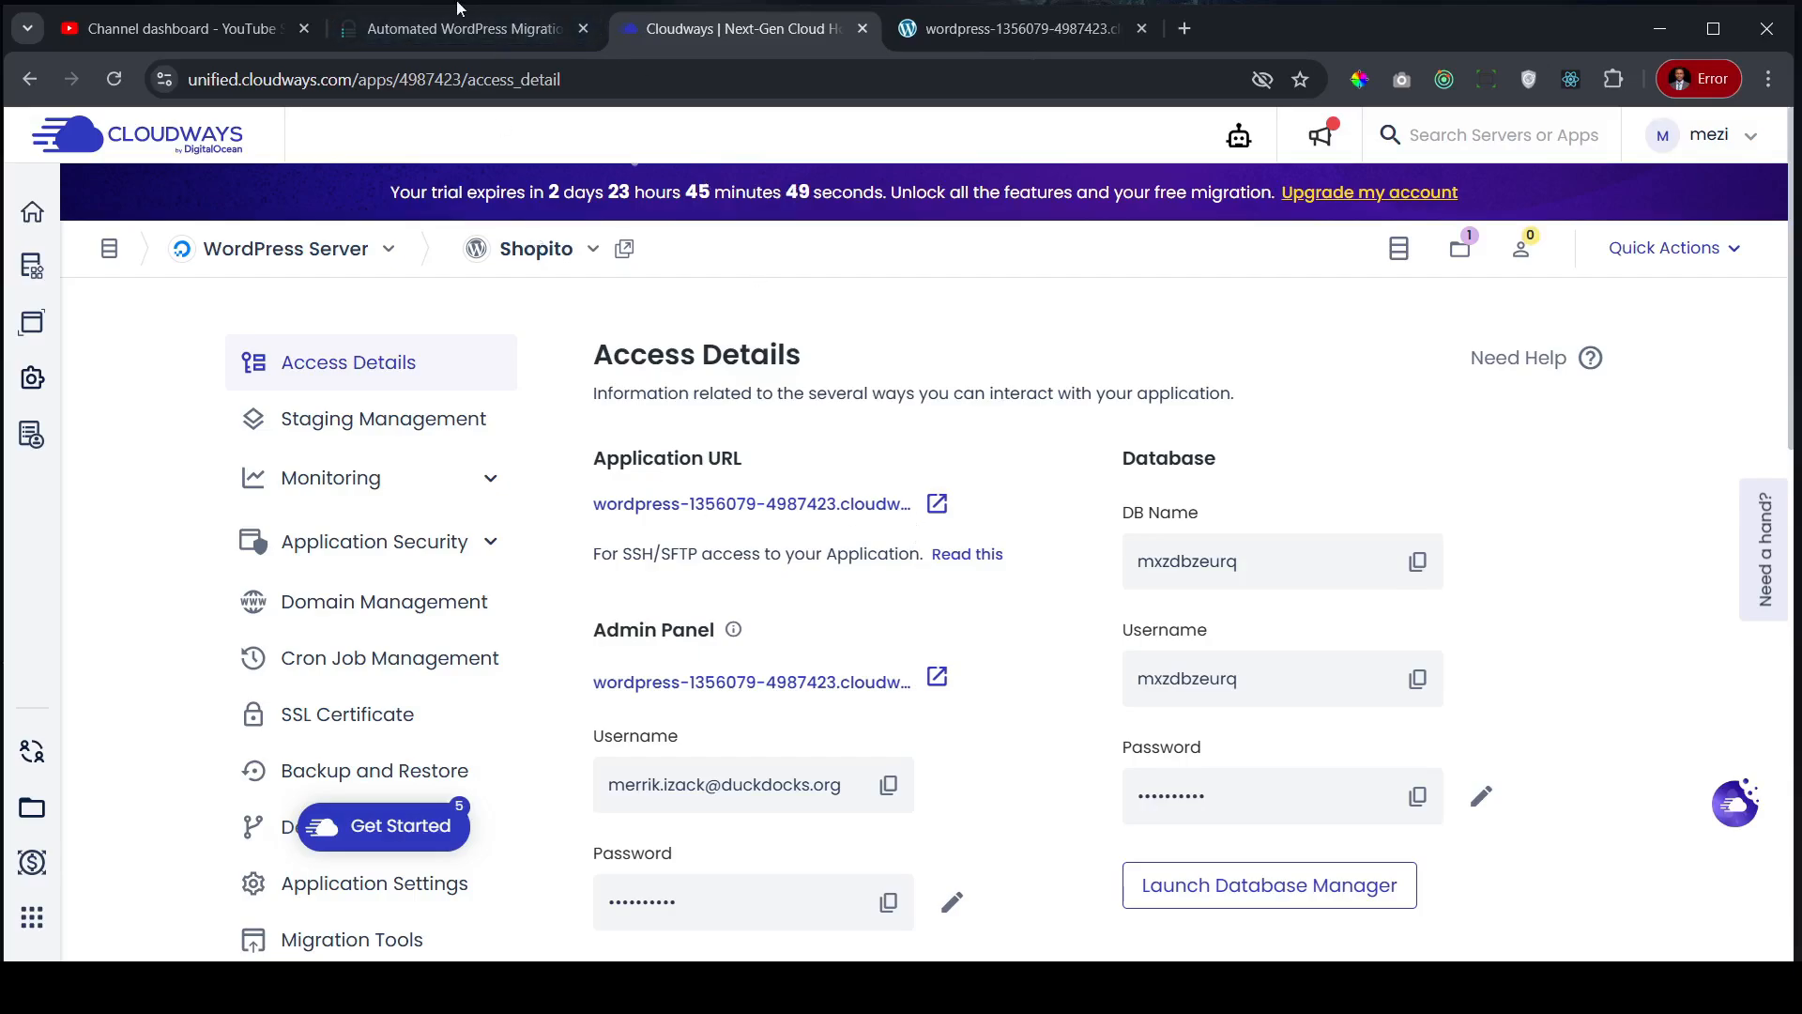
{"action": "left_click", "coordinate": [434, 23]}
{"action": "left_click", "coordinate": [725, 507]}
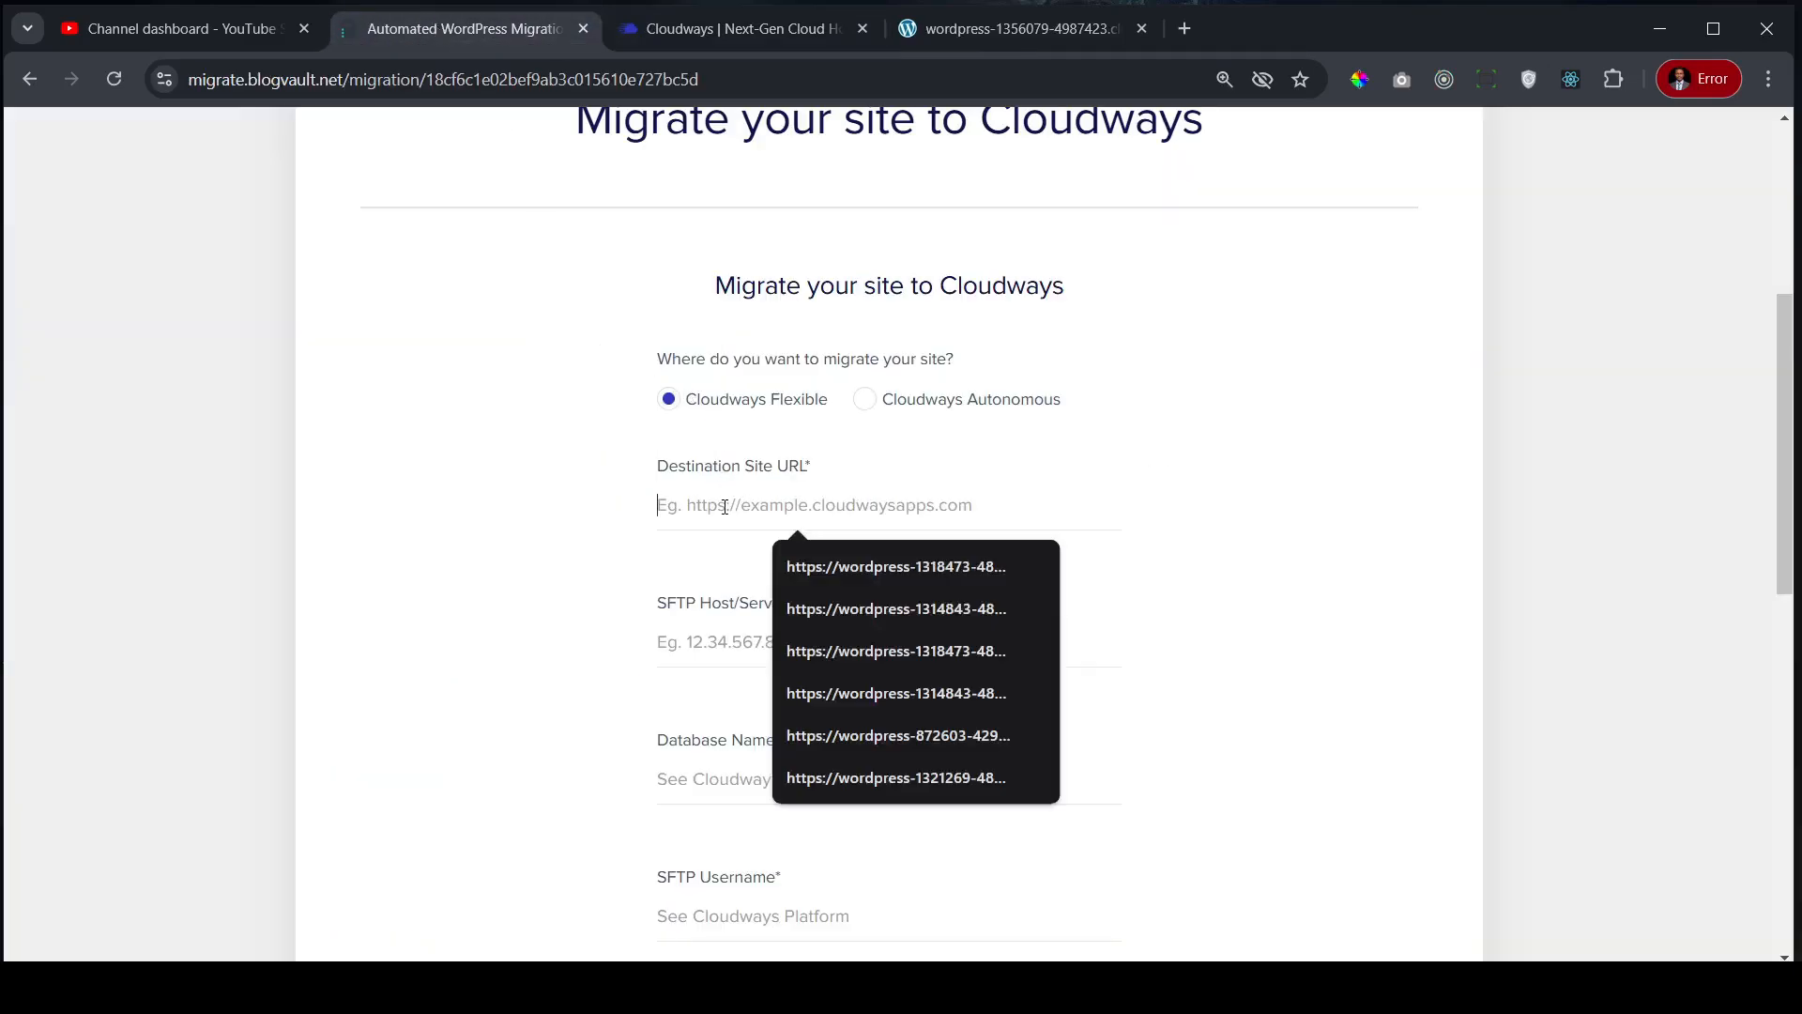
{"action": "key", "text": "ctrl+v"}
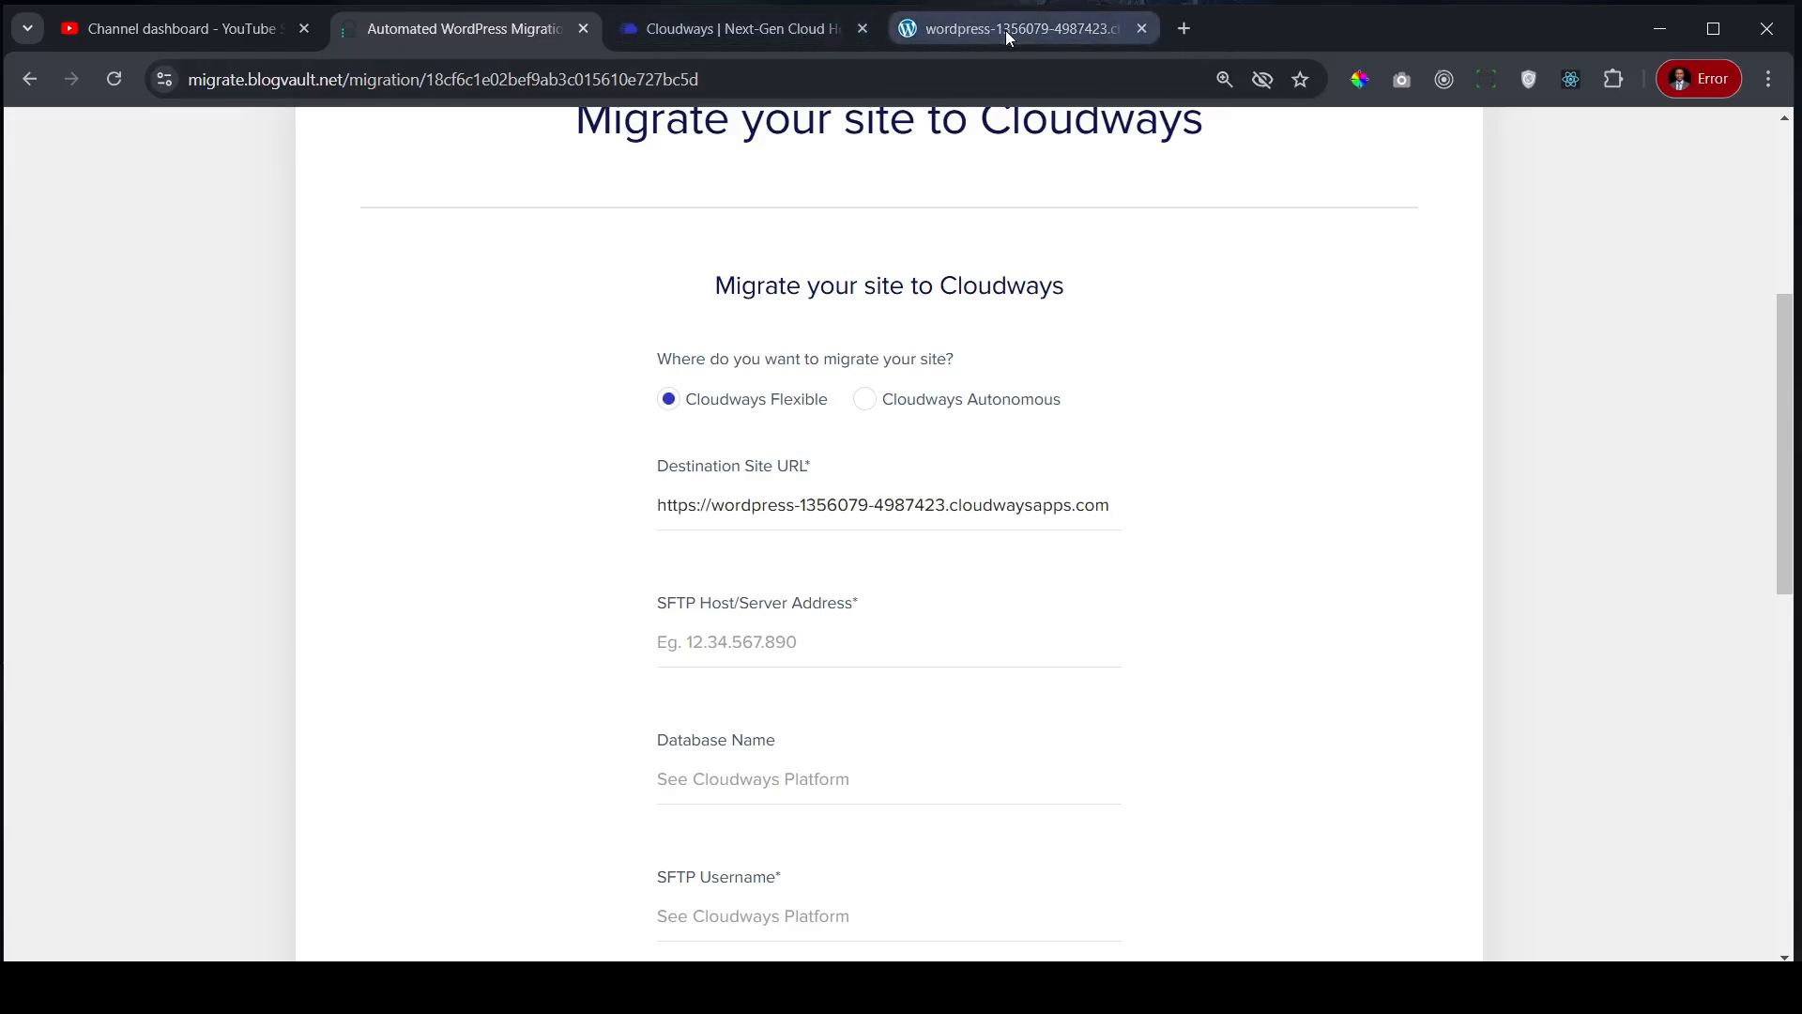
{"action": "left_click", "coordinate": [772, 28]}
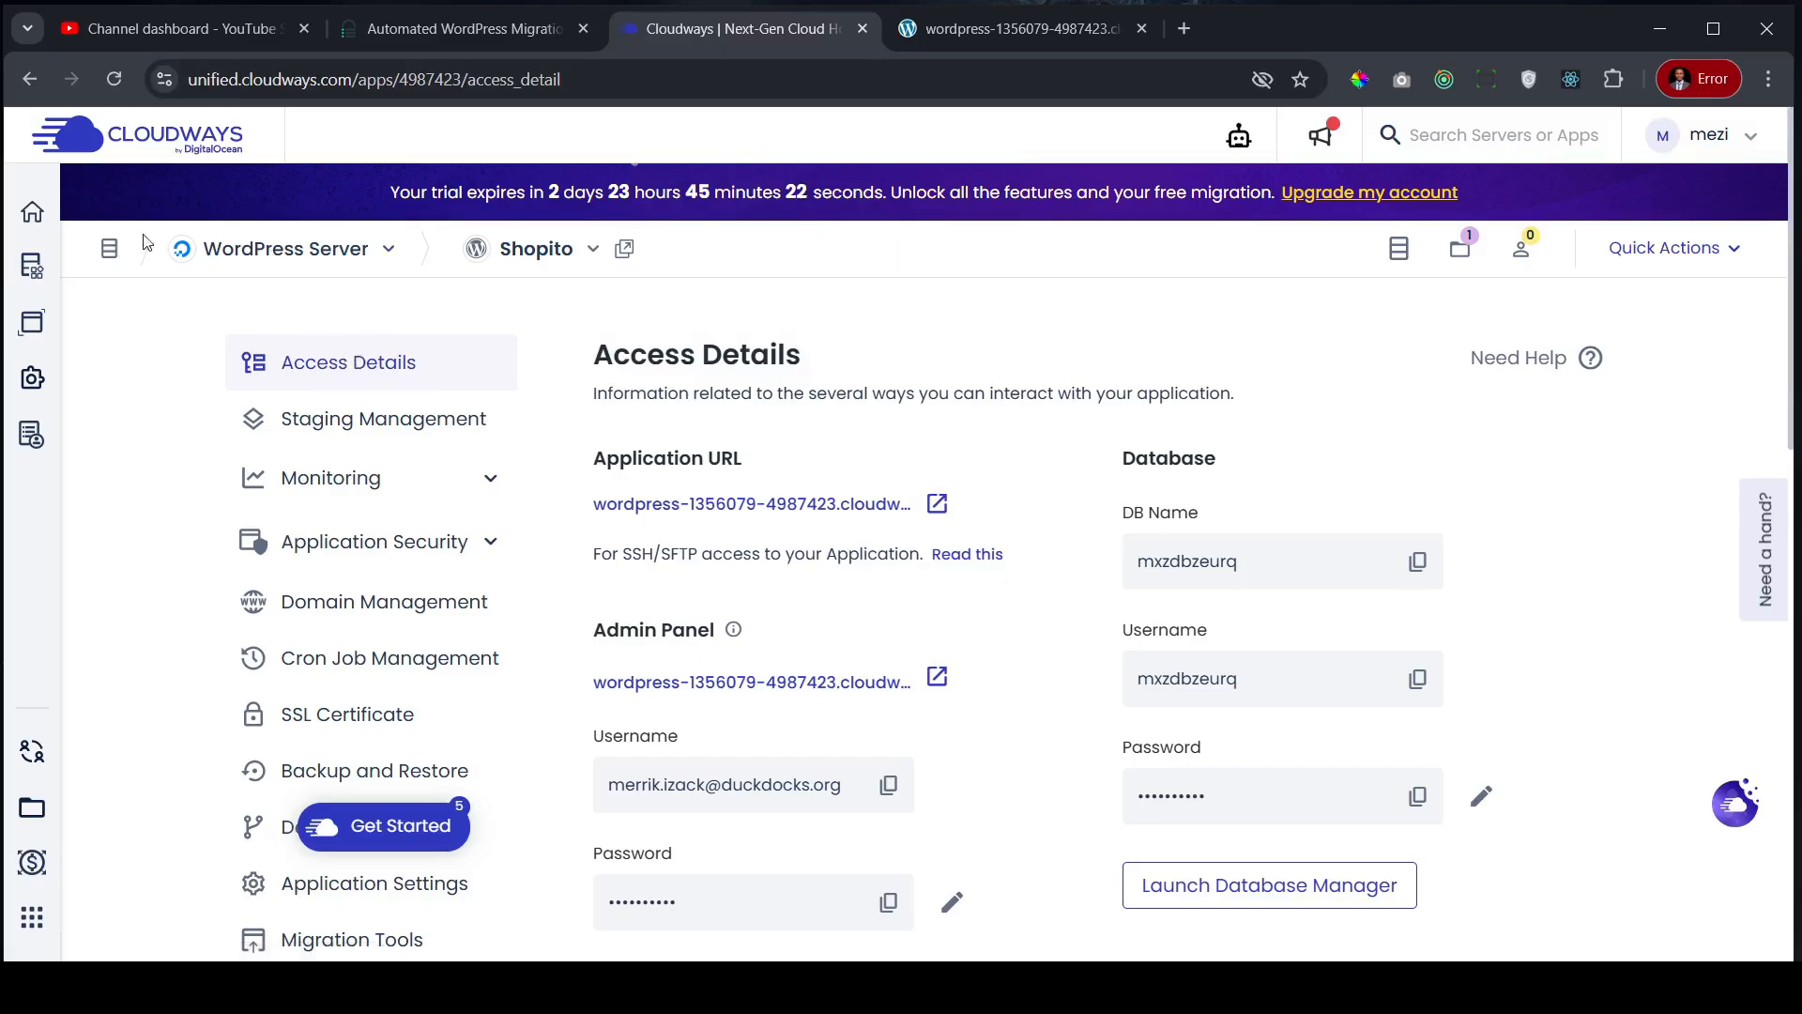
- Copy Shopito's Public IP 46.101.219.78 from its access details and paste it into SFTP Host
{"action": "left_click", "coordinate": [33, 214]}
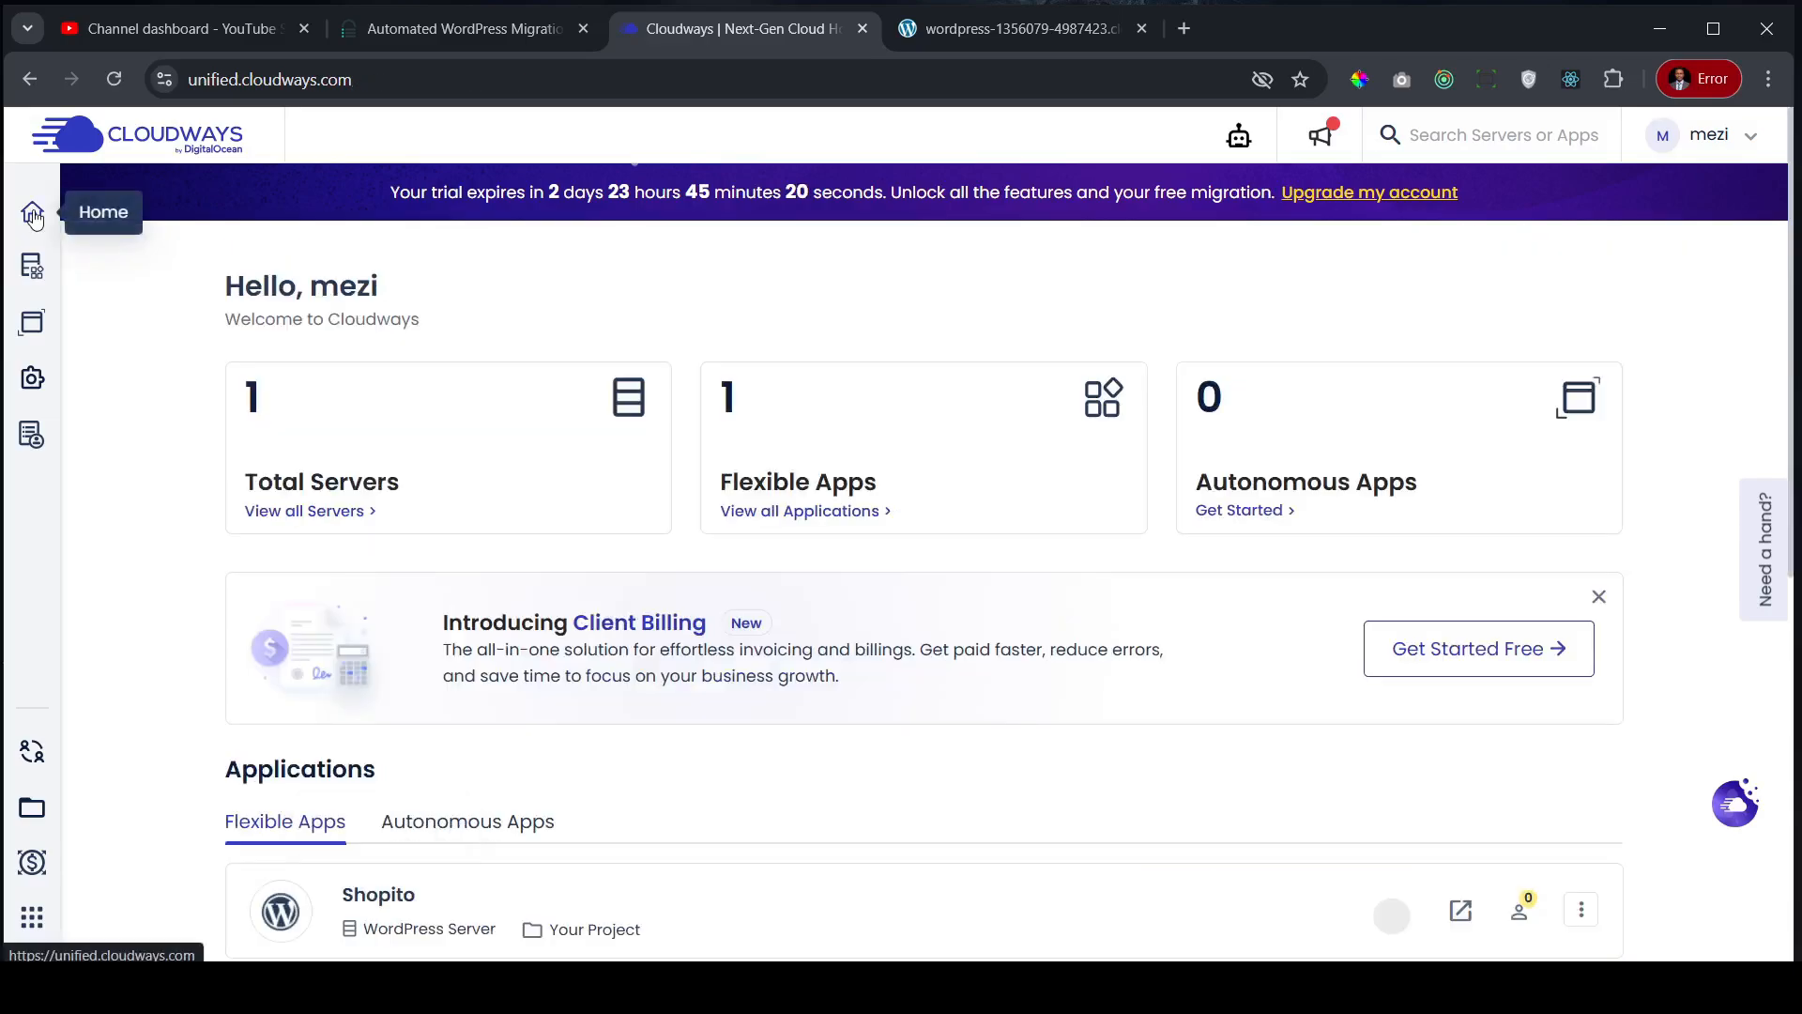
{"action": "left_click", "coordinate": [785, 515]}
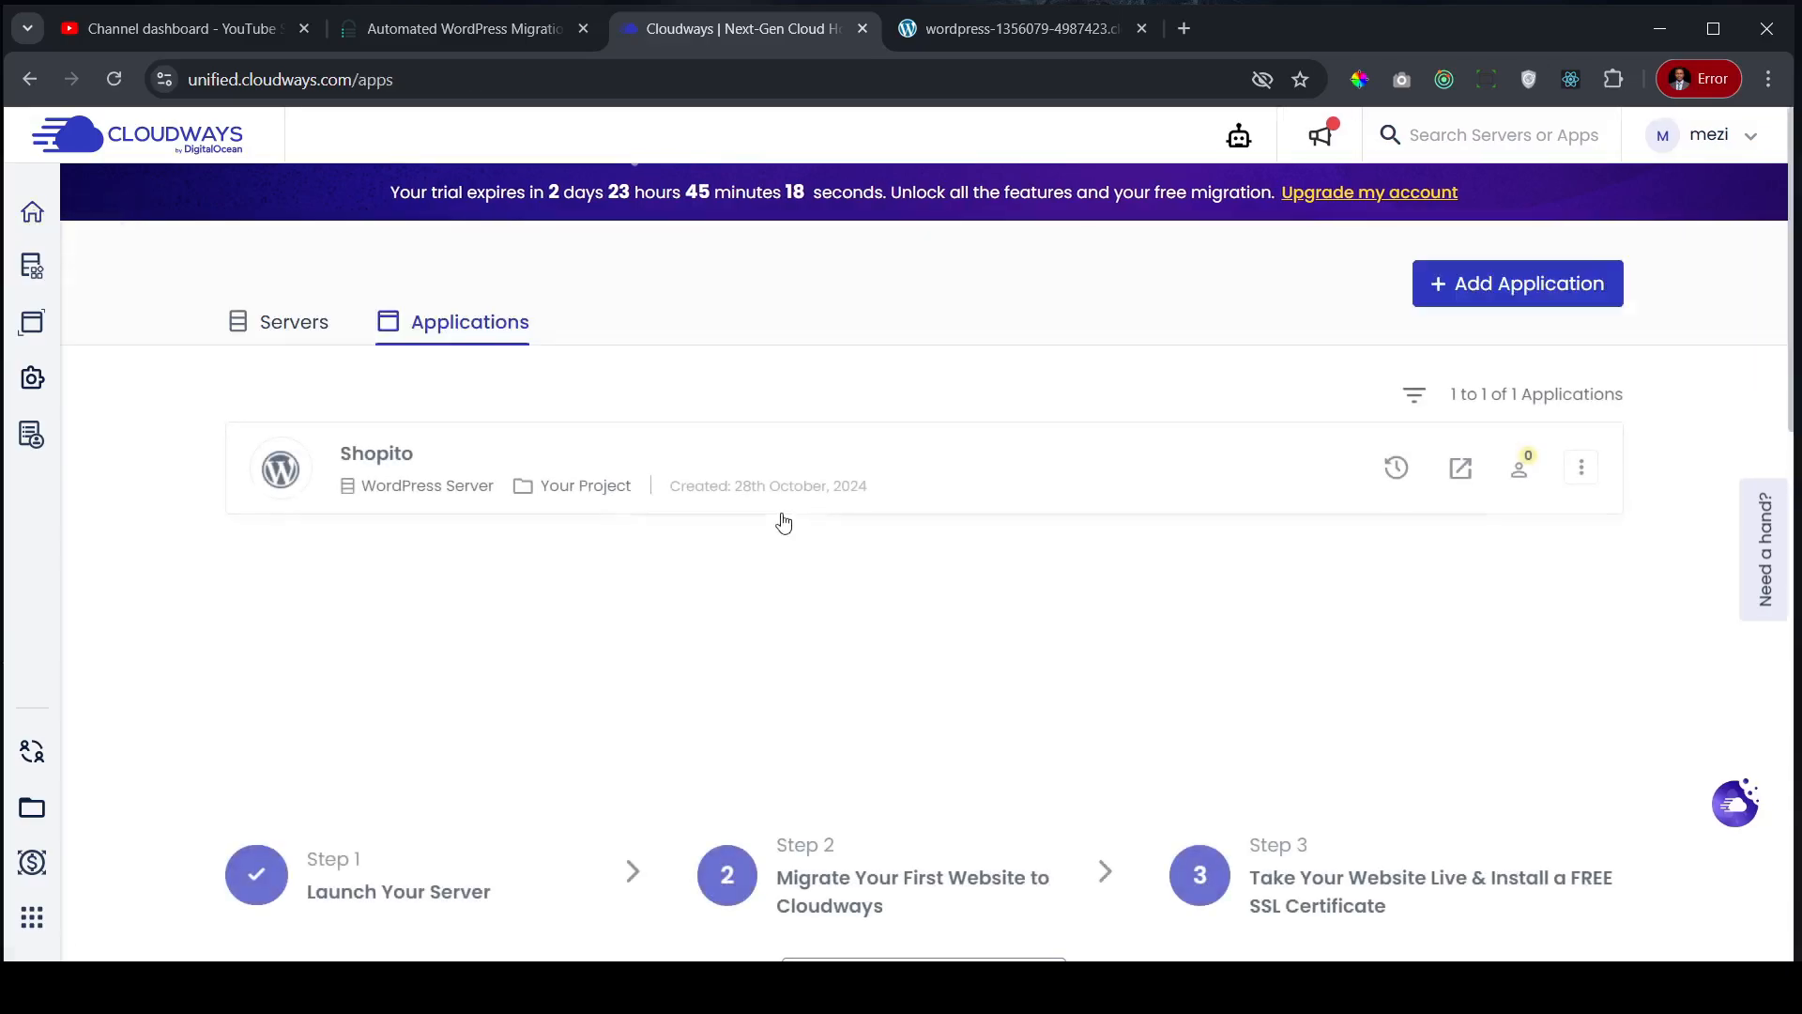
{"action": "left_click", "coordinate": [966, 482]}
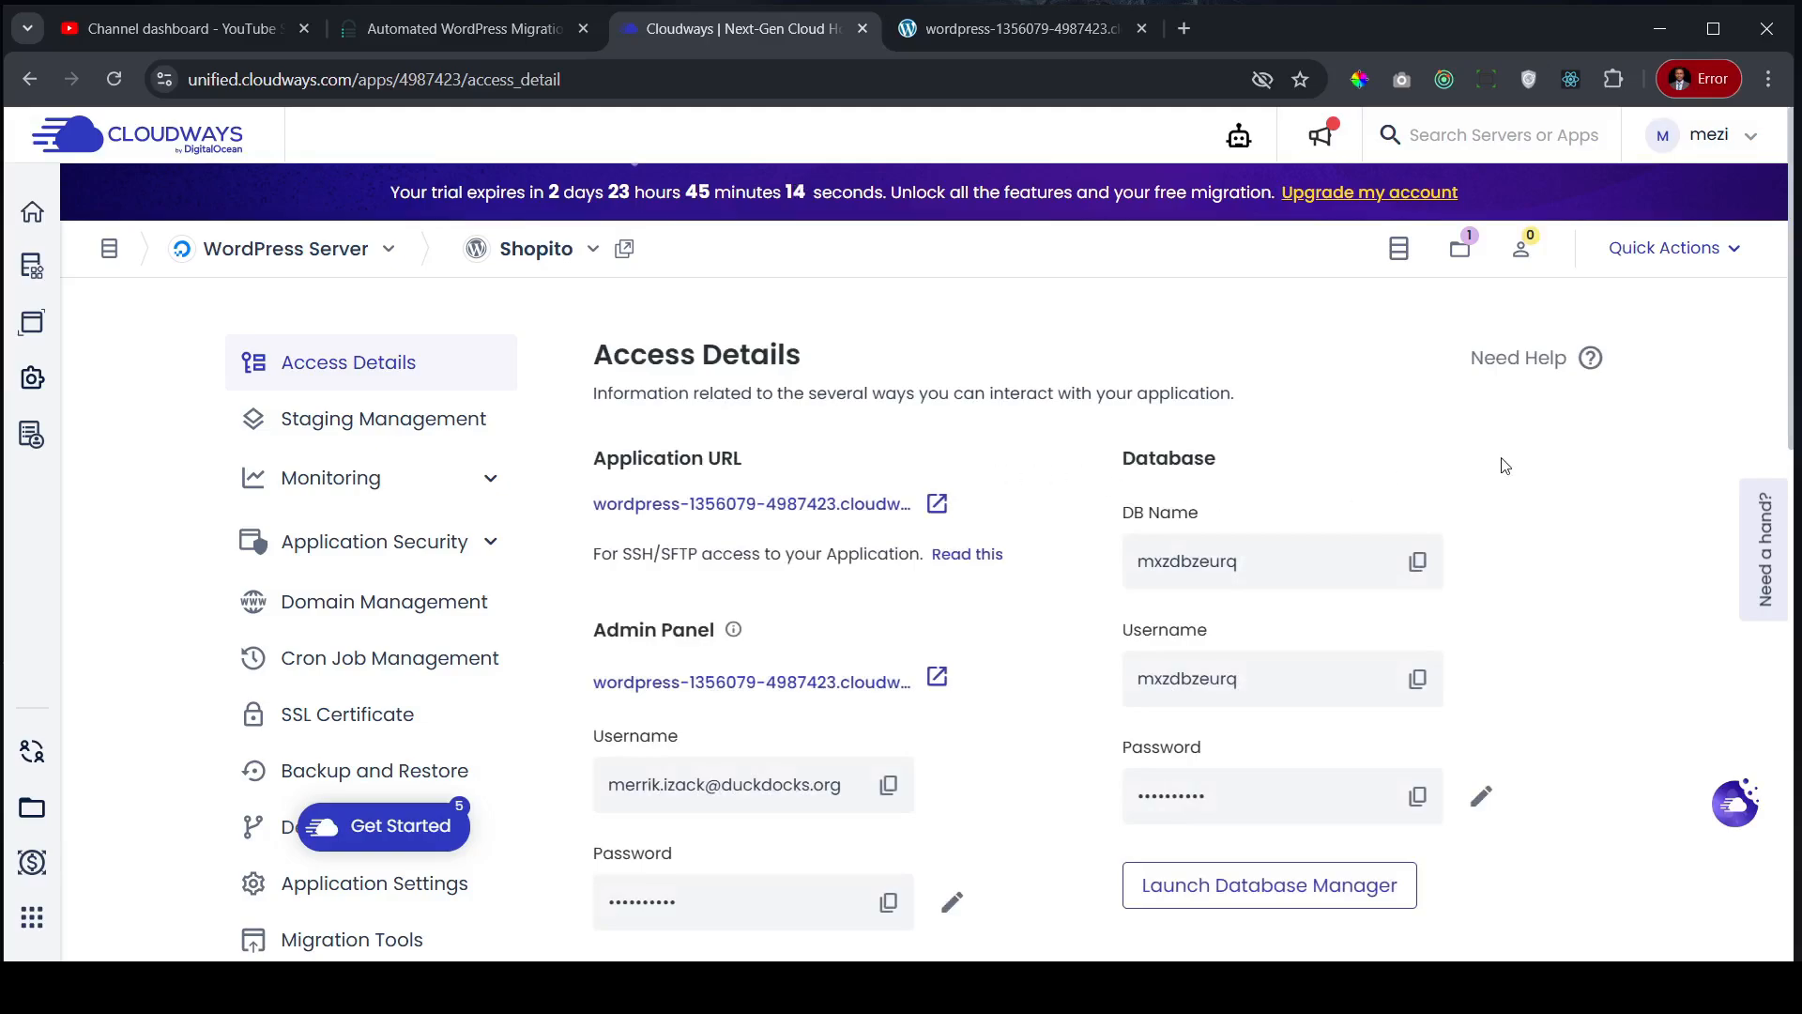
{"action": "scroll", "coordinate": [1506, 466], "scroll_direction": "down", "scroll_amount": 5}
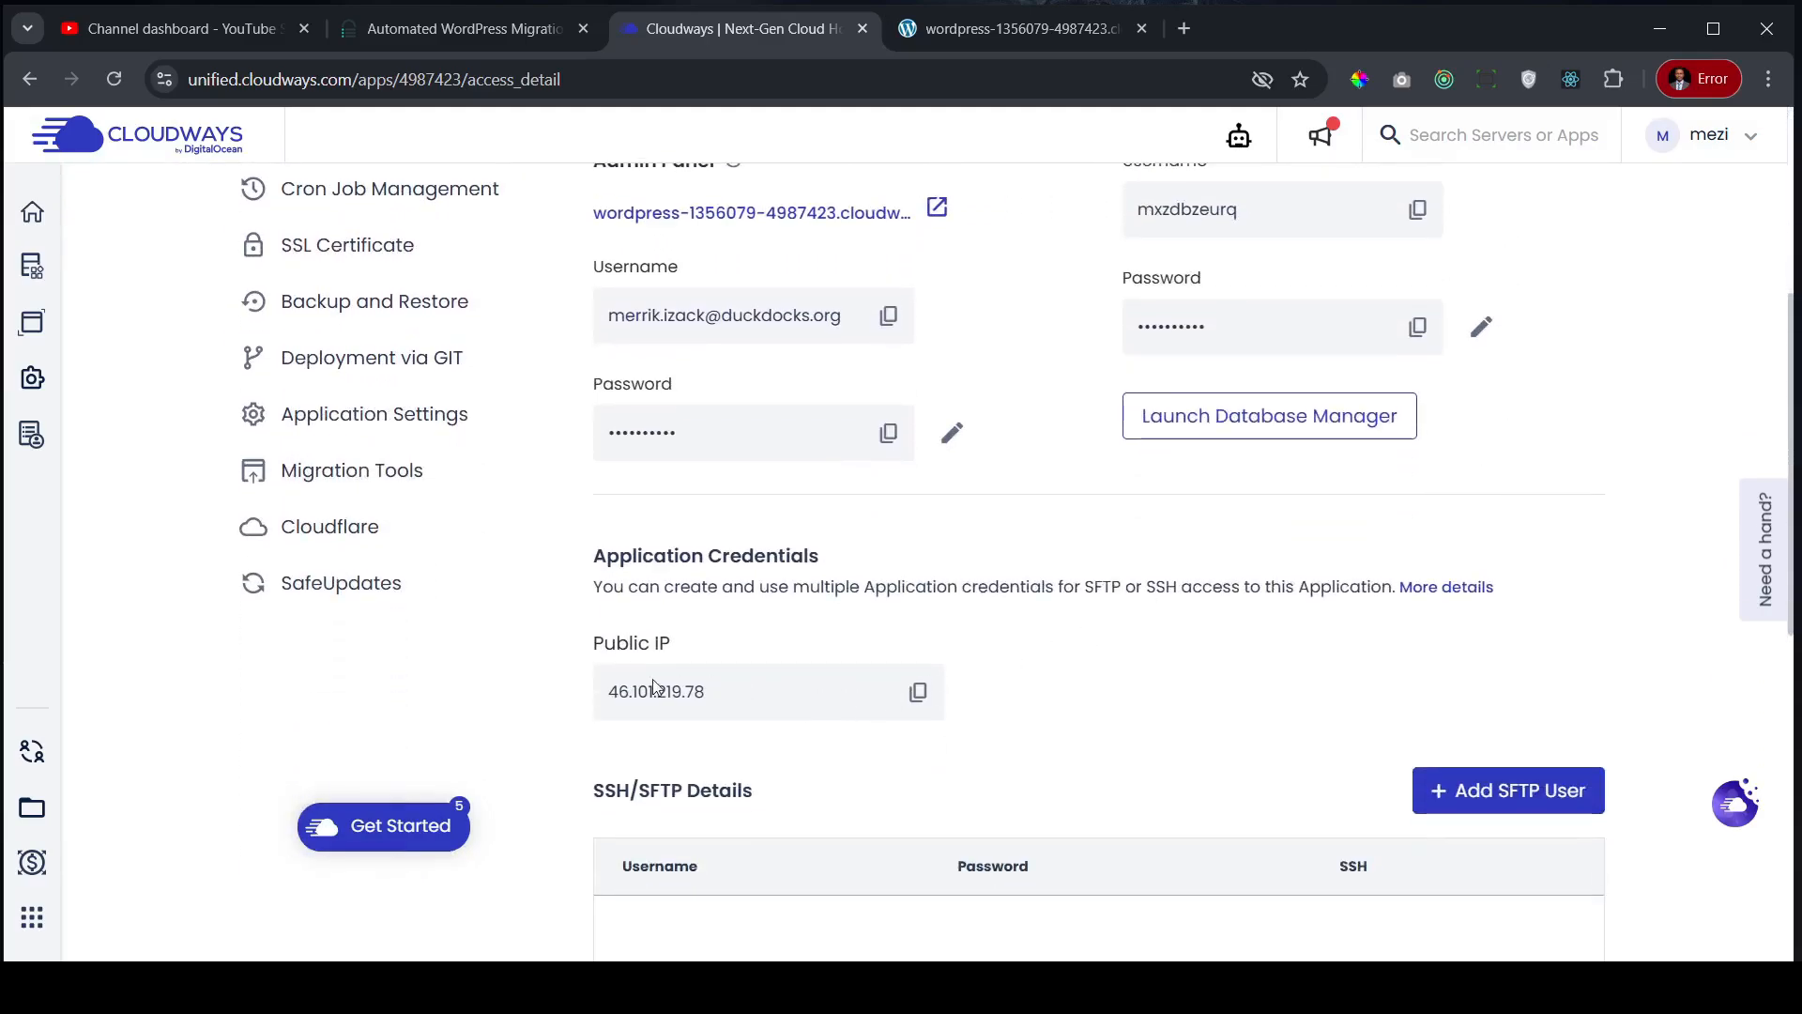
{"action": "left_click", "coordinate": [918, 691]}
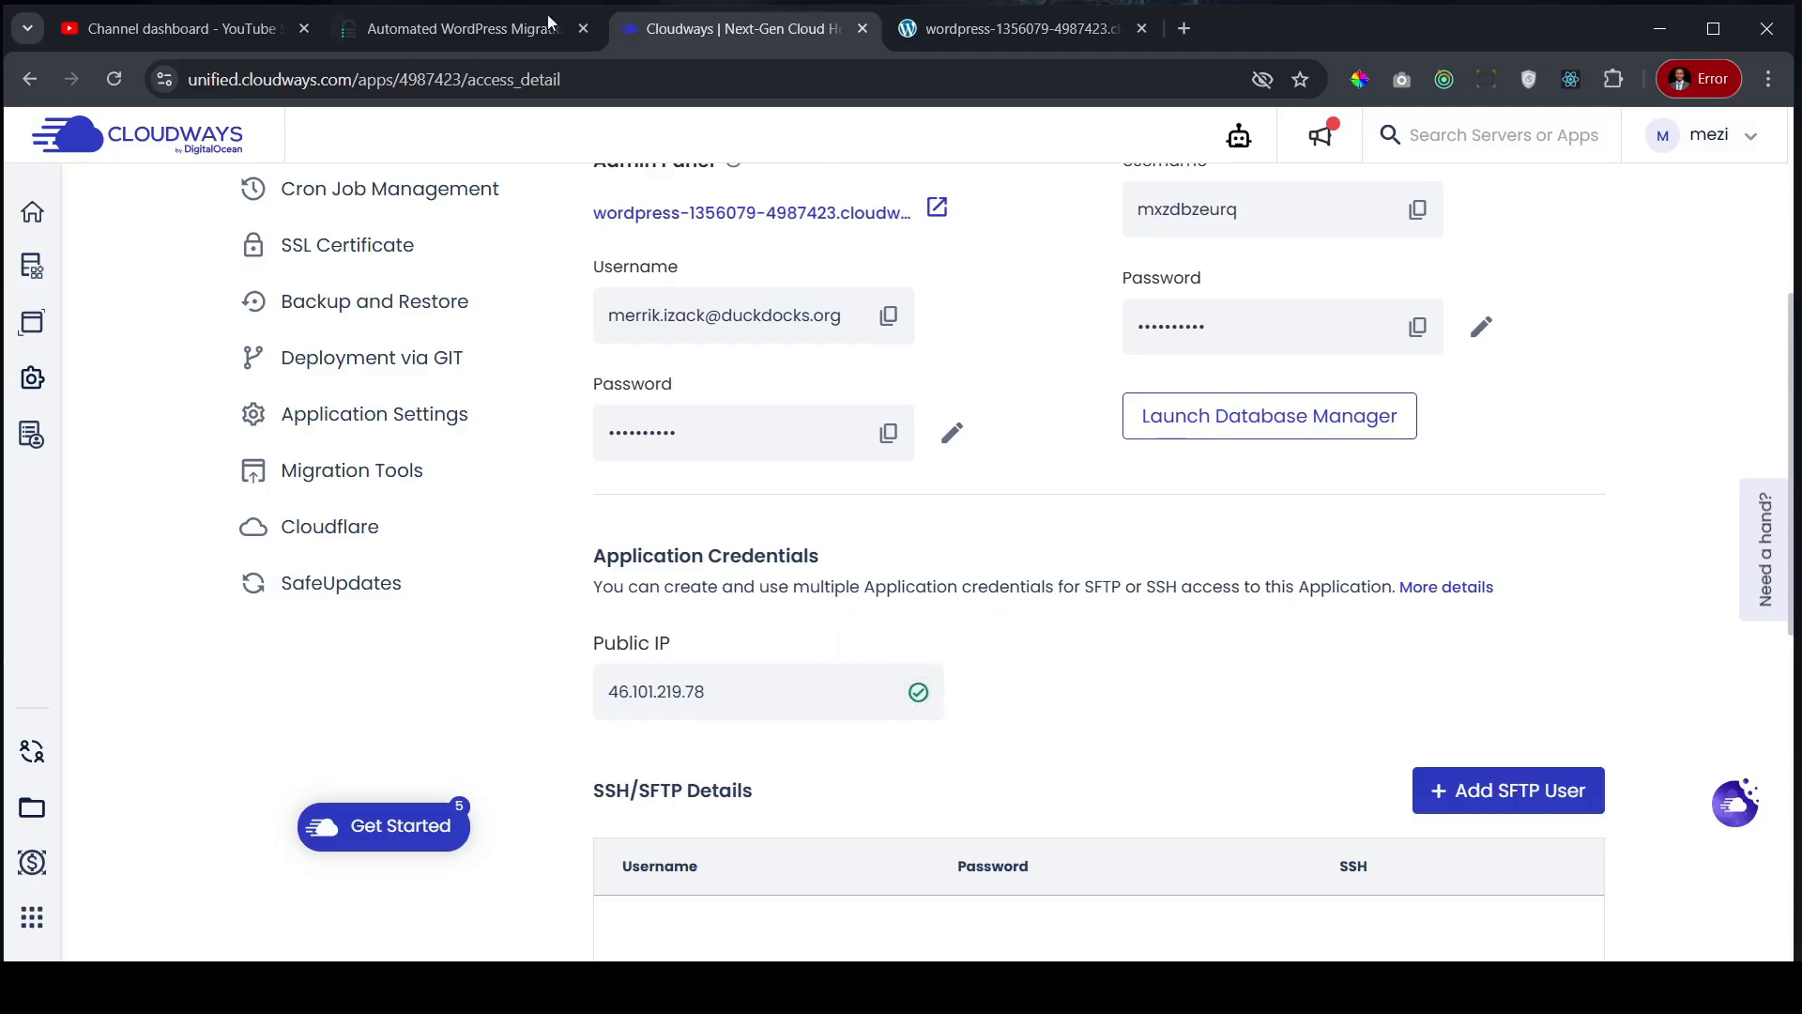
{"action": "left_click", "coordinate": [455, 30]}
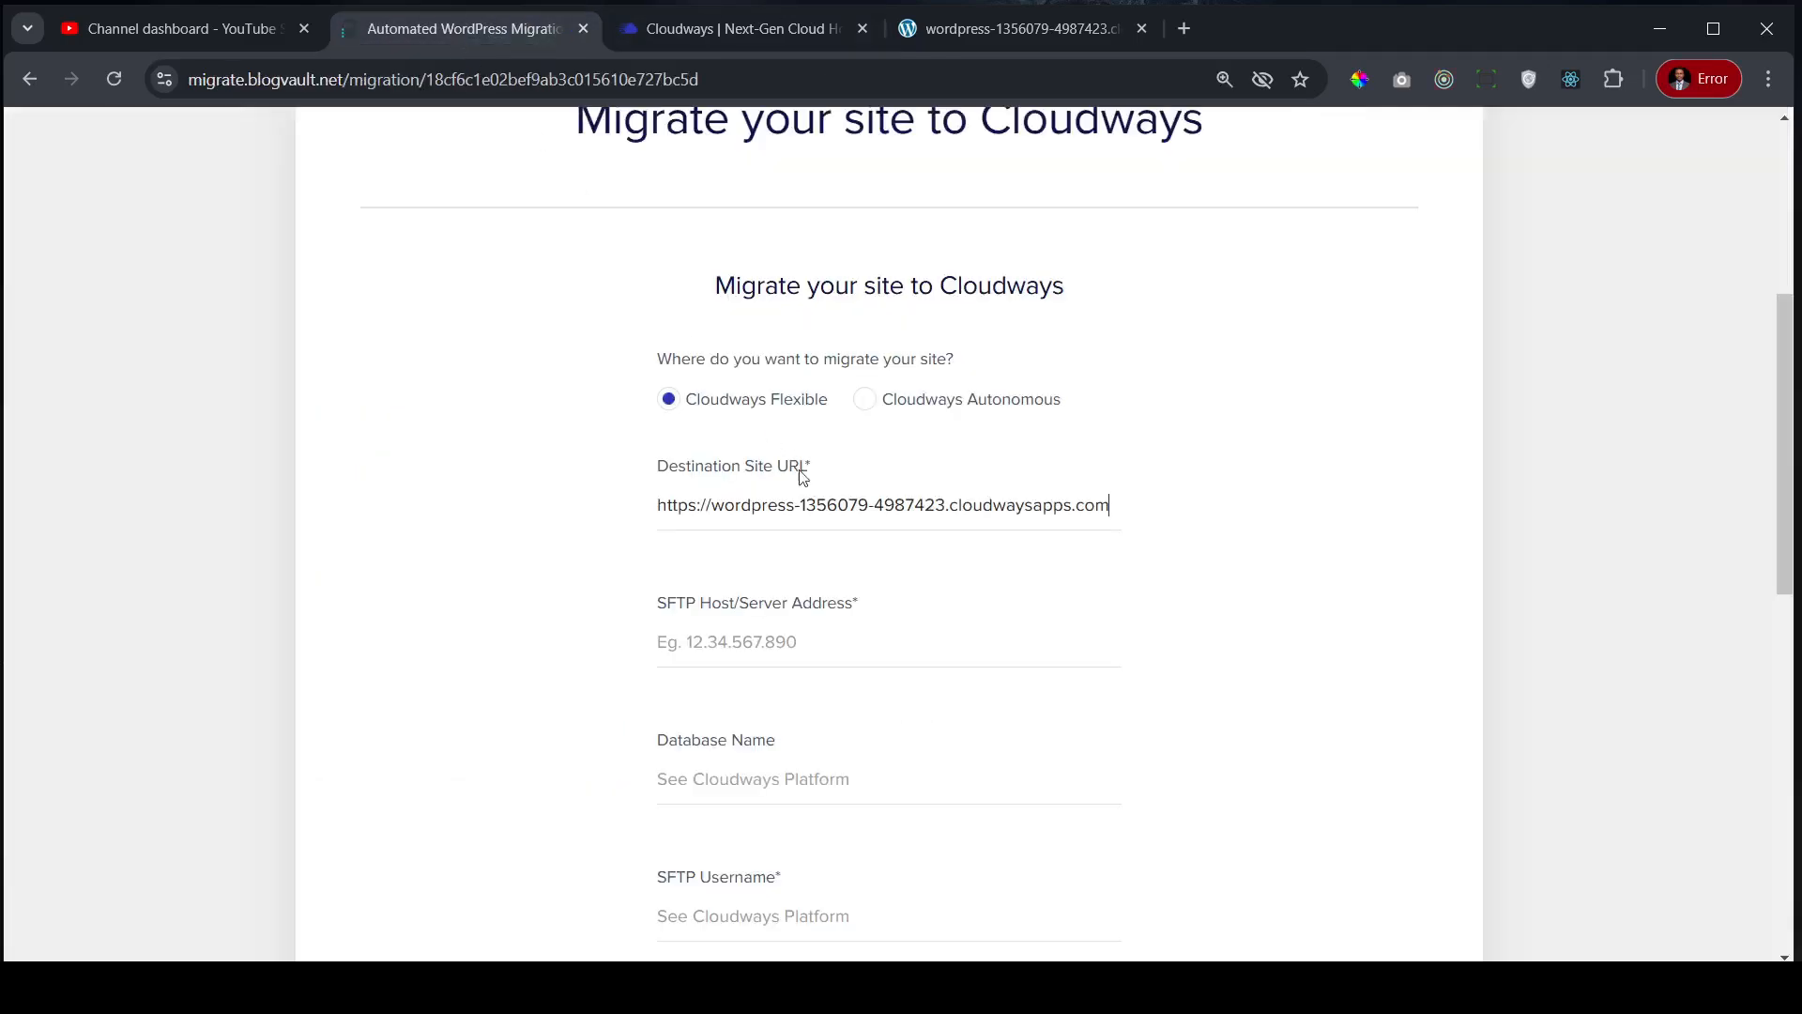
{"action": "left_click", "coordinate": [777, 649]}
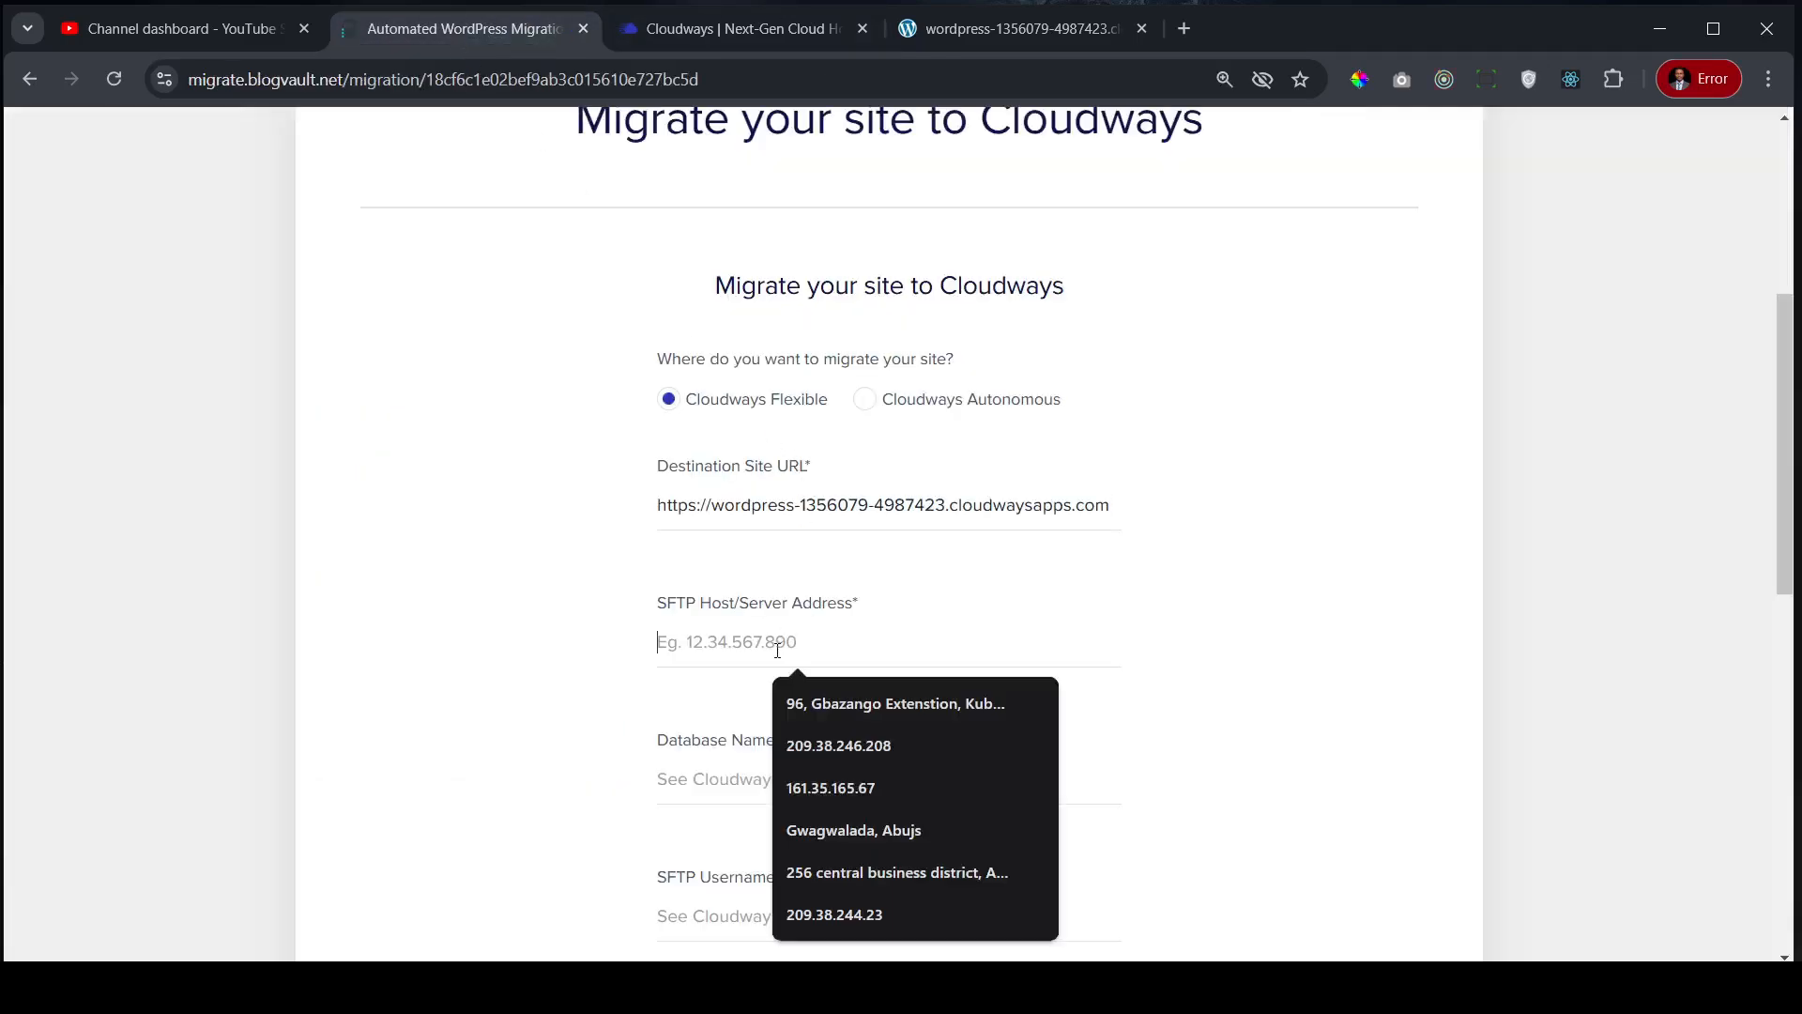
{"action": "key", "text": "ctrl+v"}
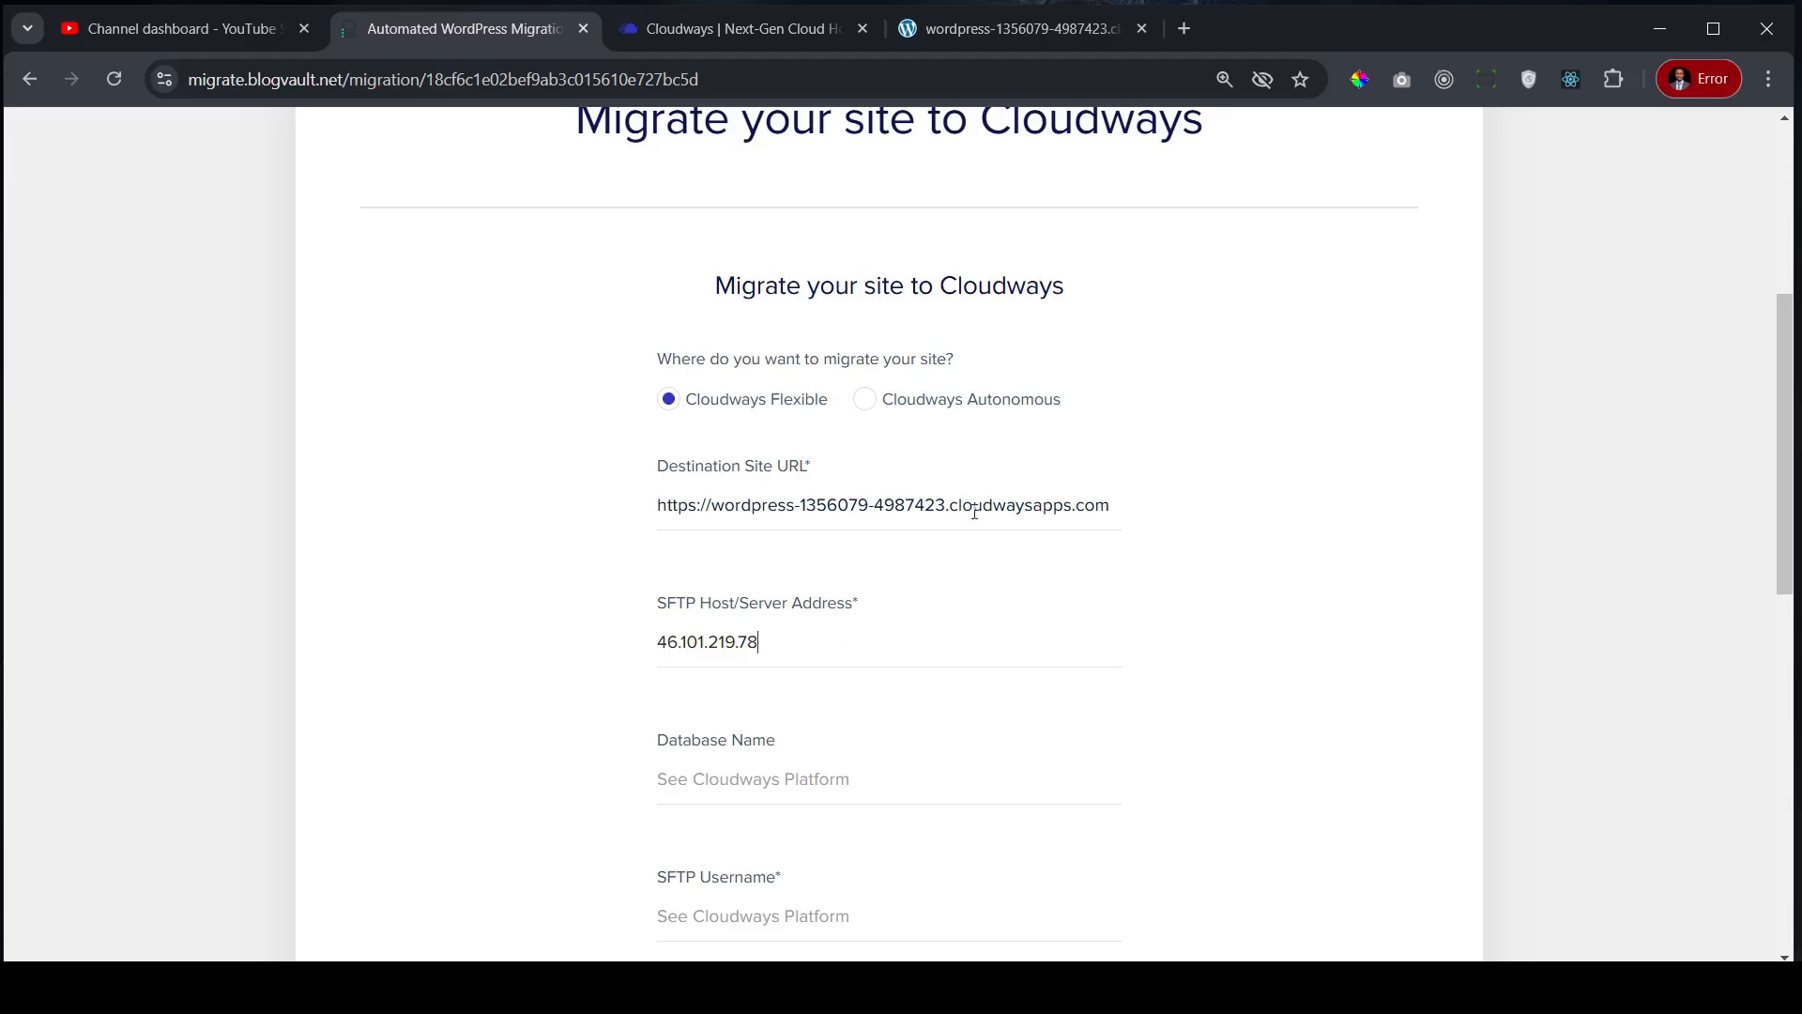
{"action": "scroll", "coordinate": [989, 470], "scroll_direction": "down", "scroll_amount": 2}
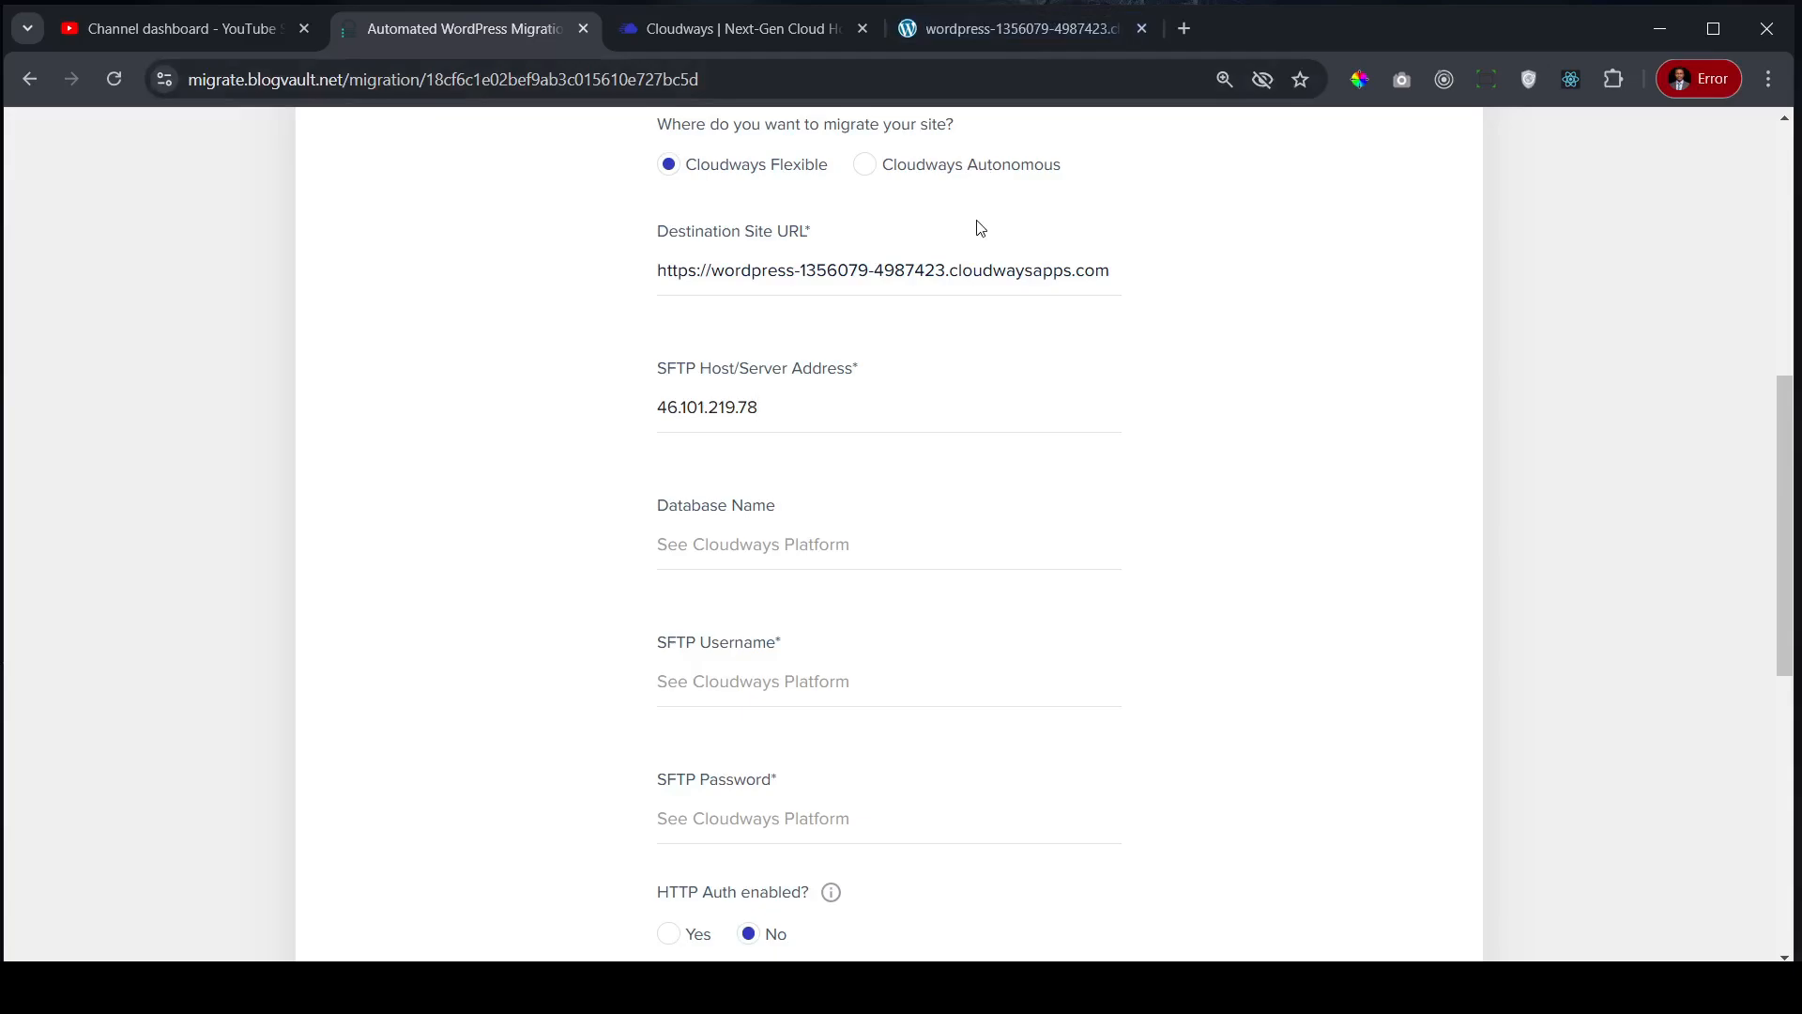
- Copy Shopito's DB name mxzdbzeurq from Cloudways and paste it into the Database Name field
{"action": "left_click", "coordinate": [1750, 724]}
{"action": "left_click", "coordinate": [991, 30]}
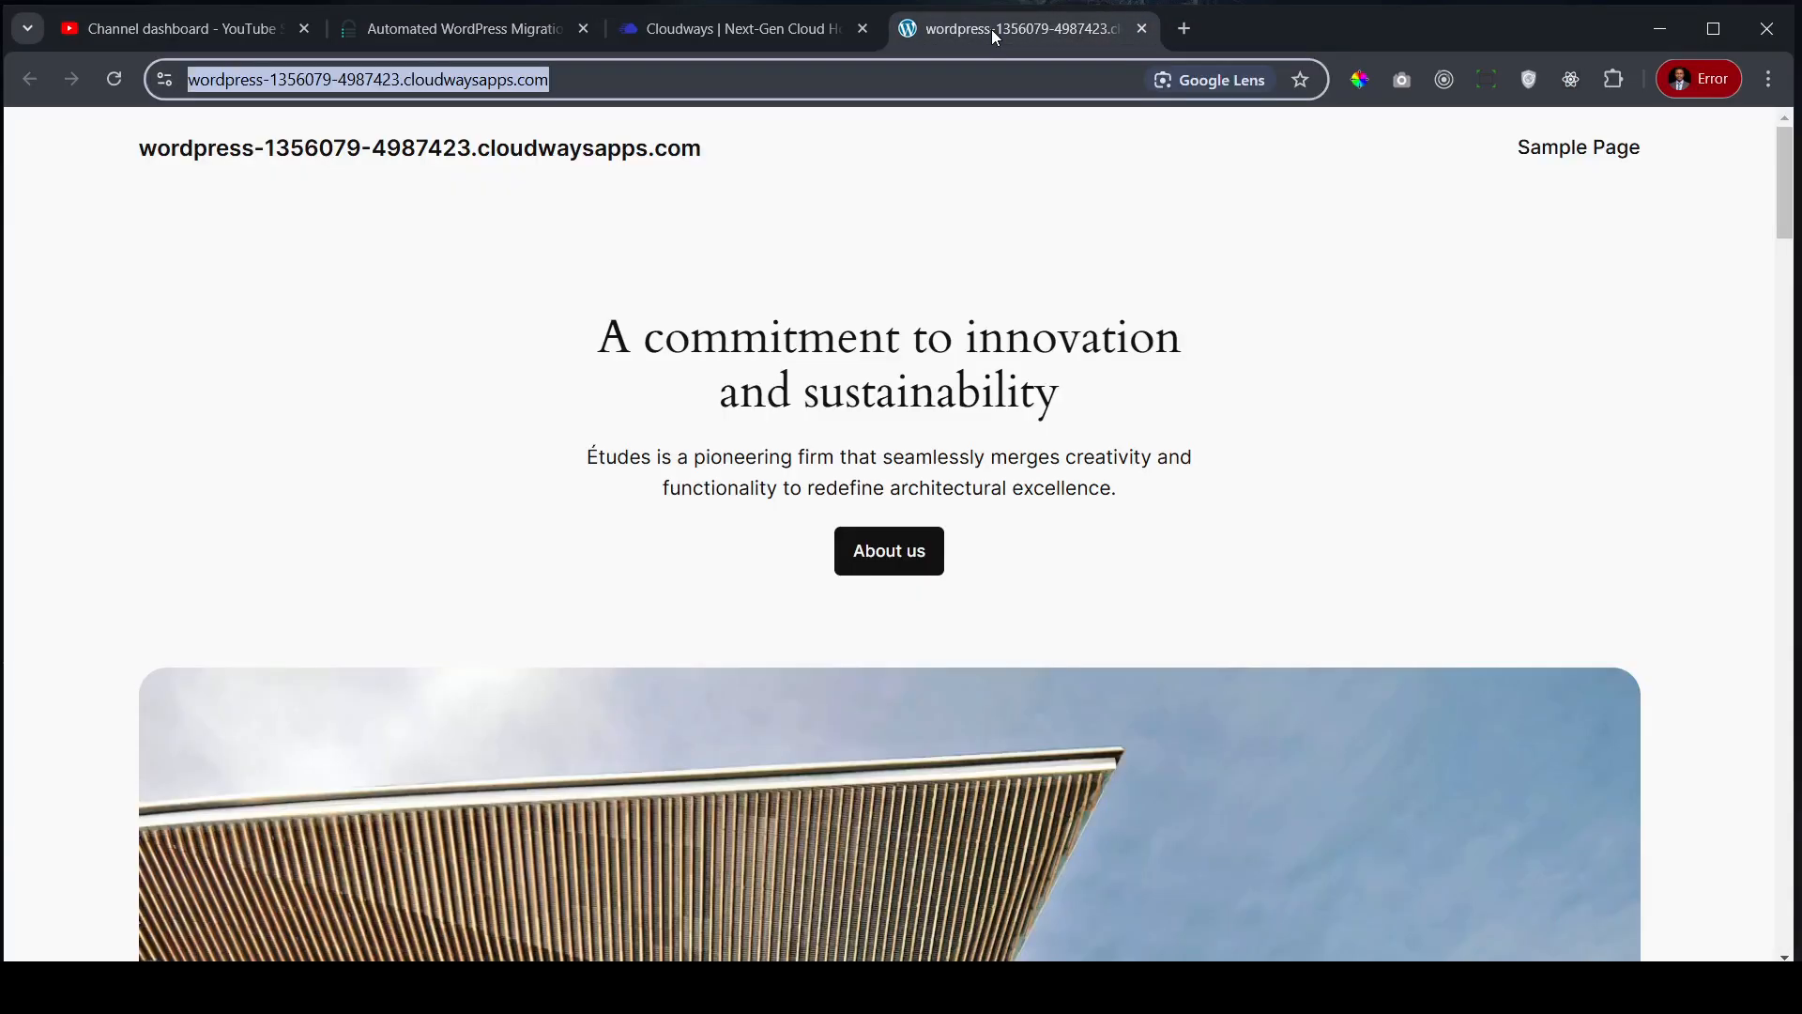
{"action": "left_click", "coordinate": [736, 30]}
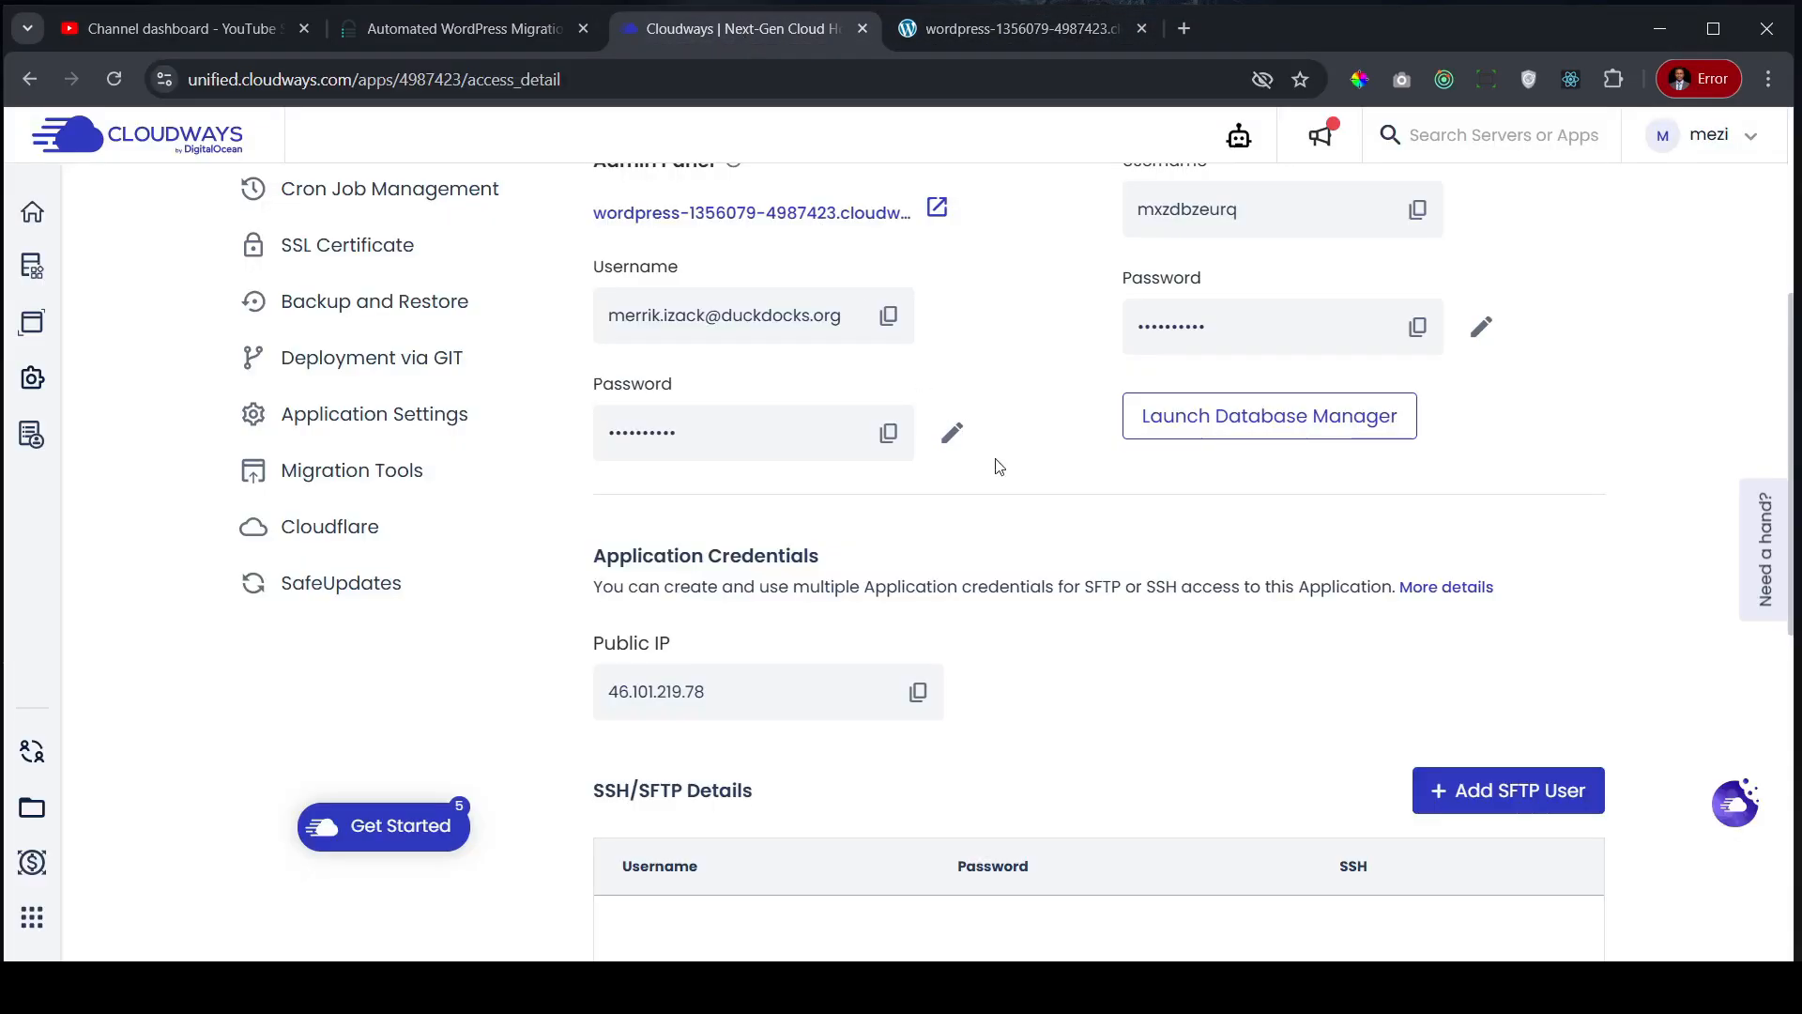
{"action": "scroll", "coordinate": [1046, 449], "scroll_direction": "up", "scroll_amount": 2}
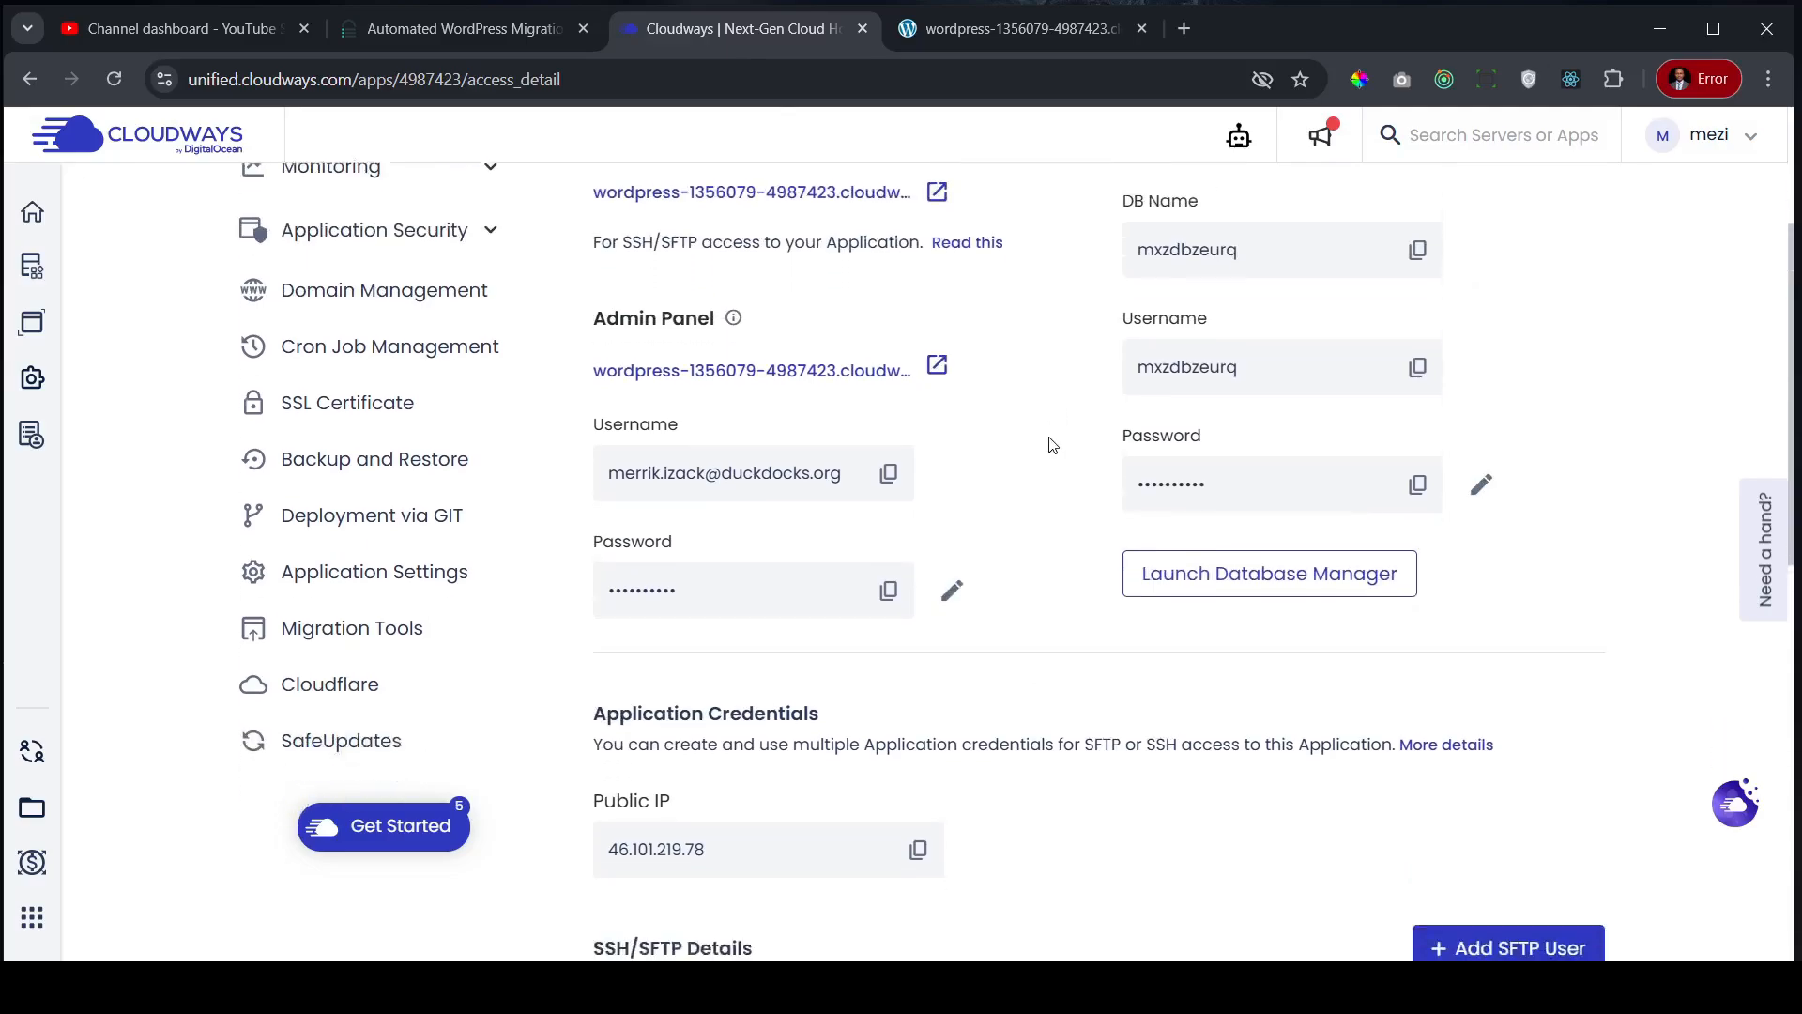
{"action": "scroll", "coordinate": [1051, 445], "scroll_direction": "down", "scroll_amount": 4}
{"action": "scroll", "coordinate": [1051, 445], "scroll_direction": "up", "scroll_amount": 5}
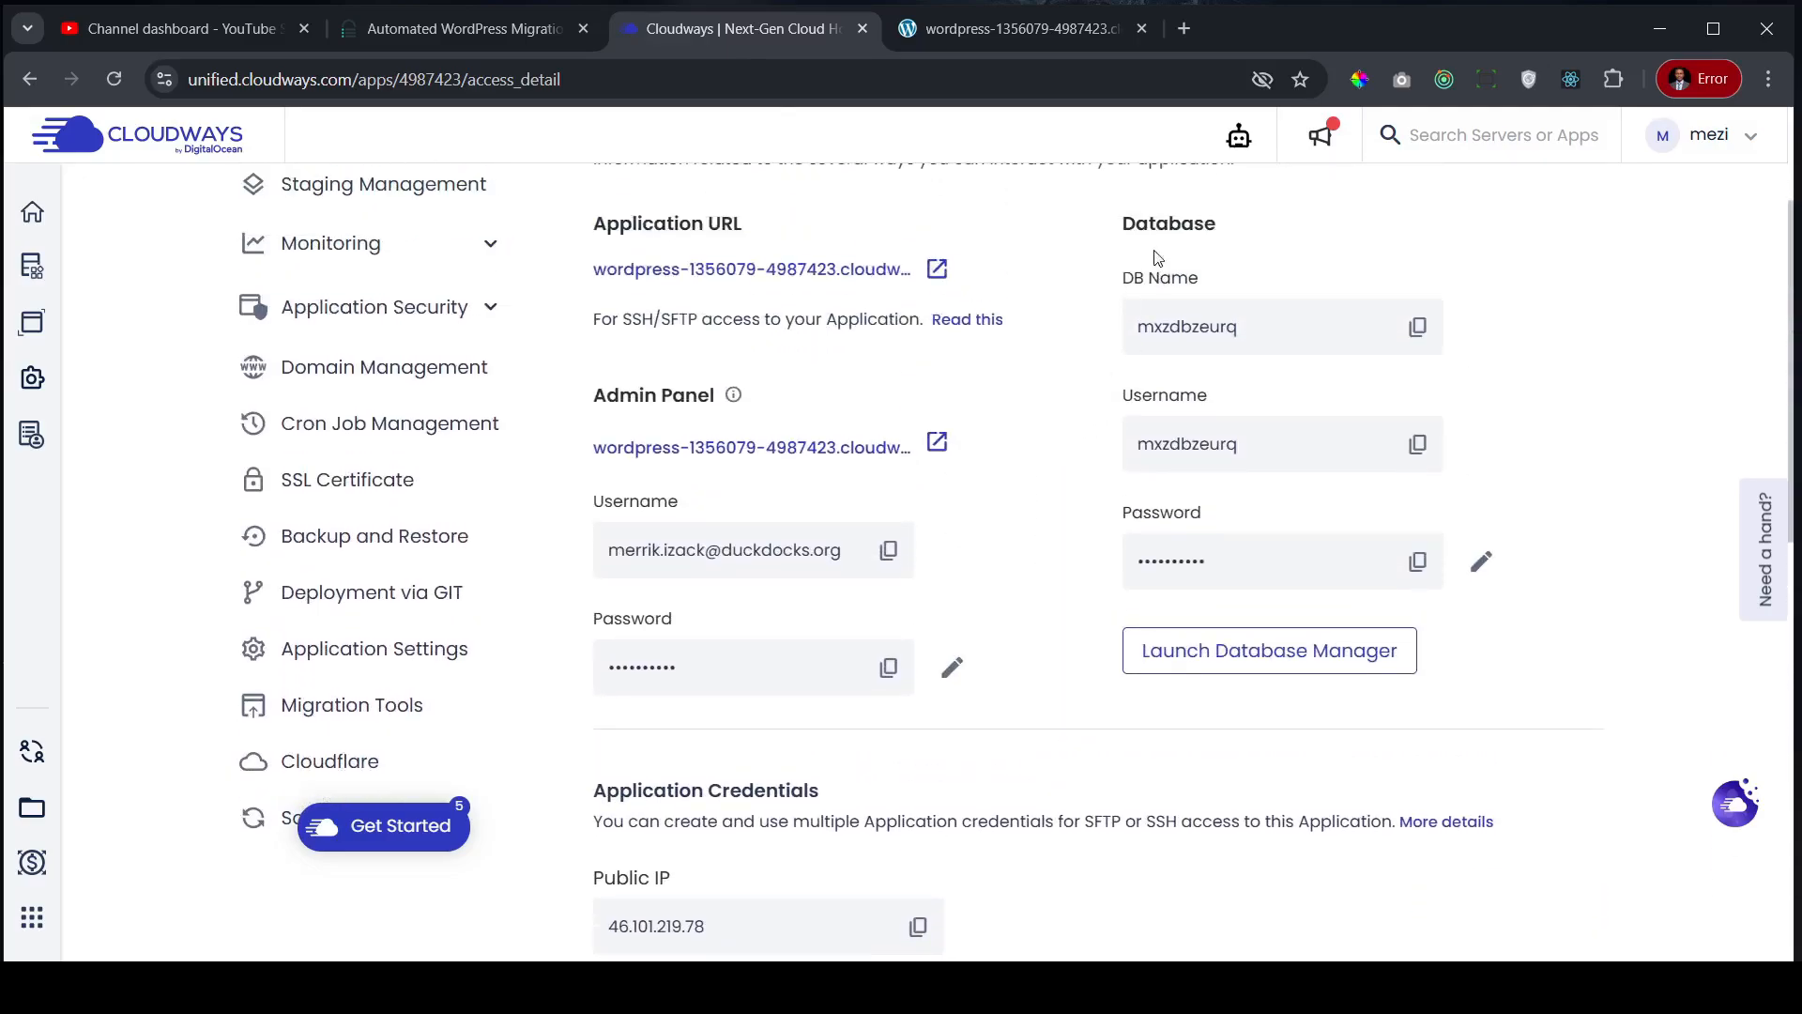
{"action": "left_click", "coordinate": [1418, 328]}
{"action": "left_click", "coordinate": [462, 30]}
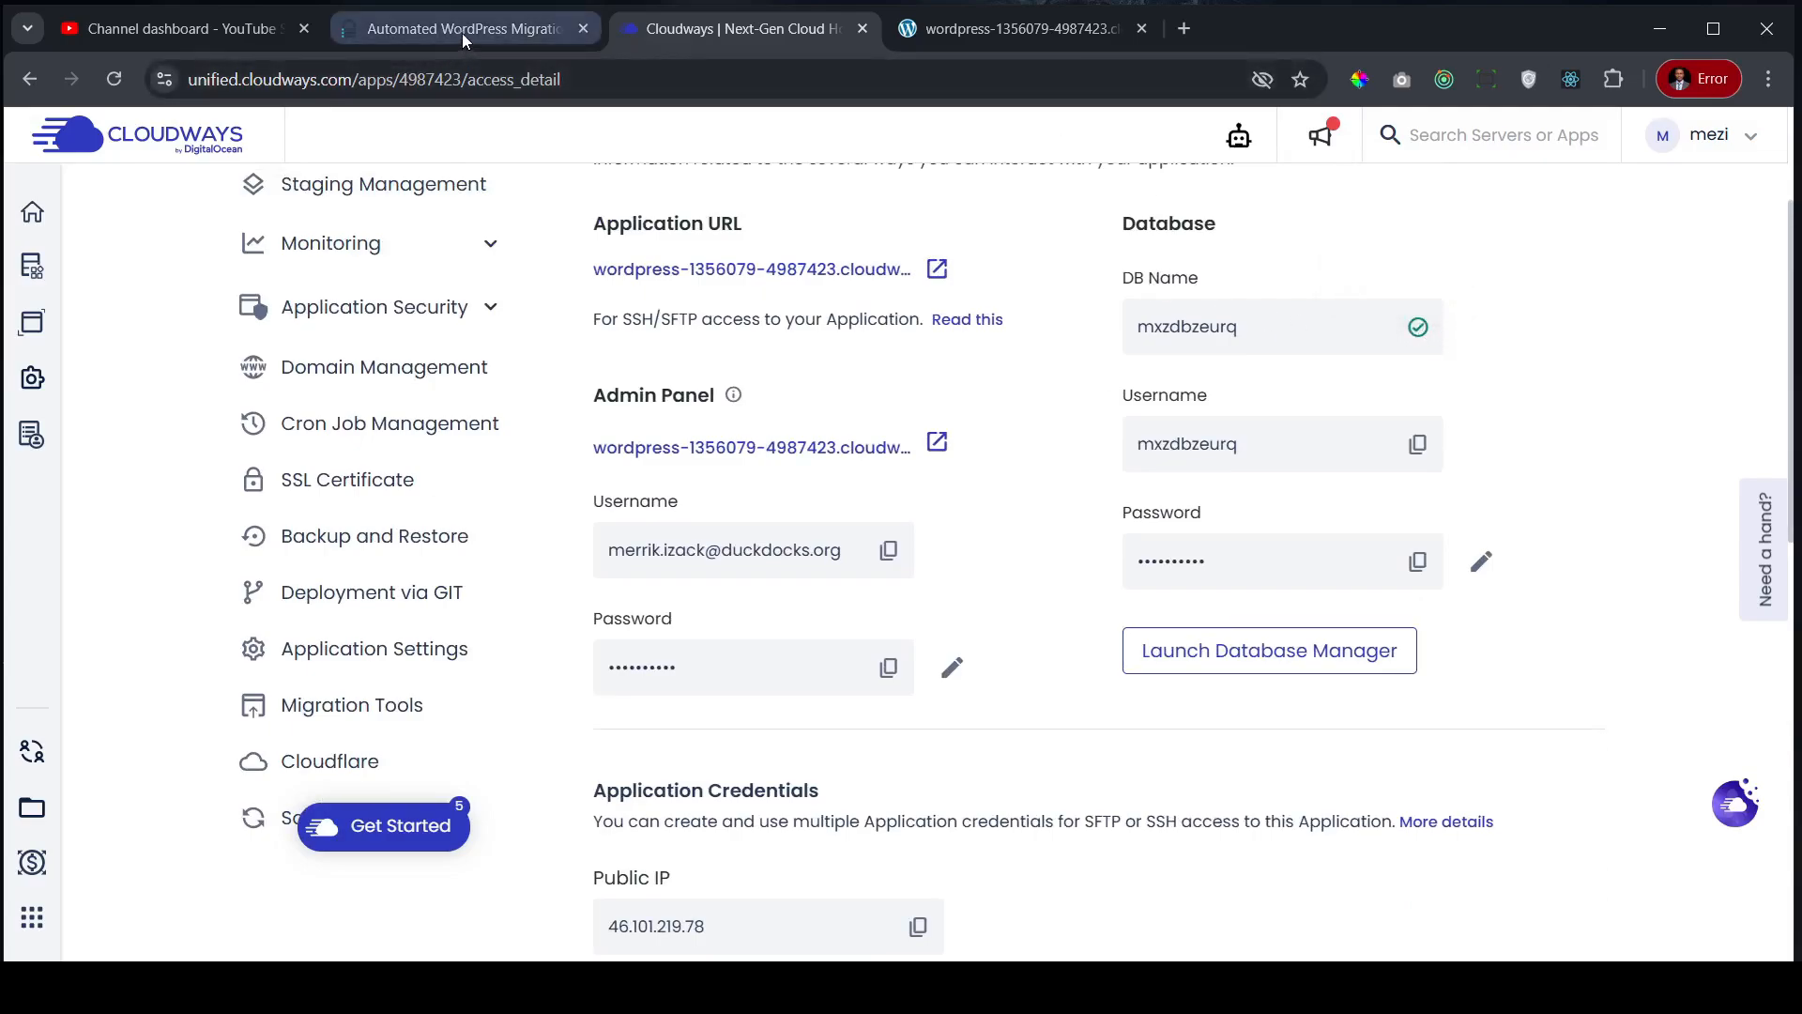
{"action": "left_click", "coordinate": [752, 543]}
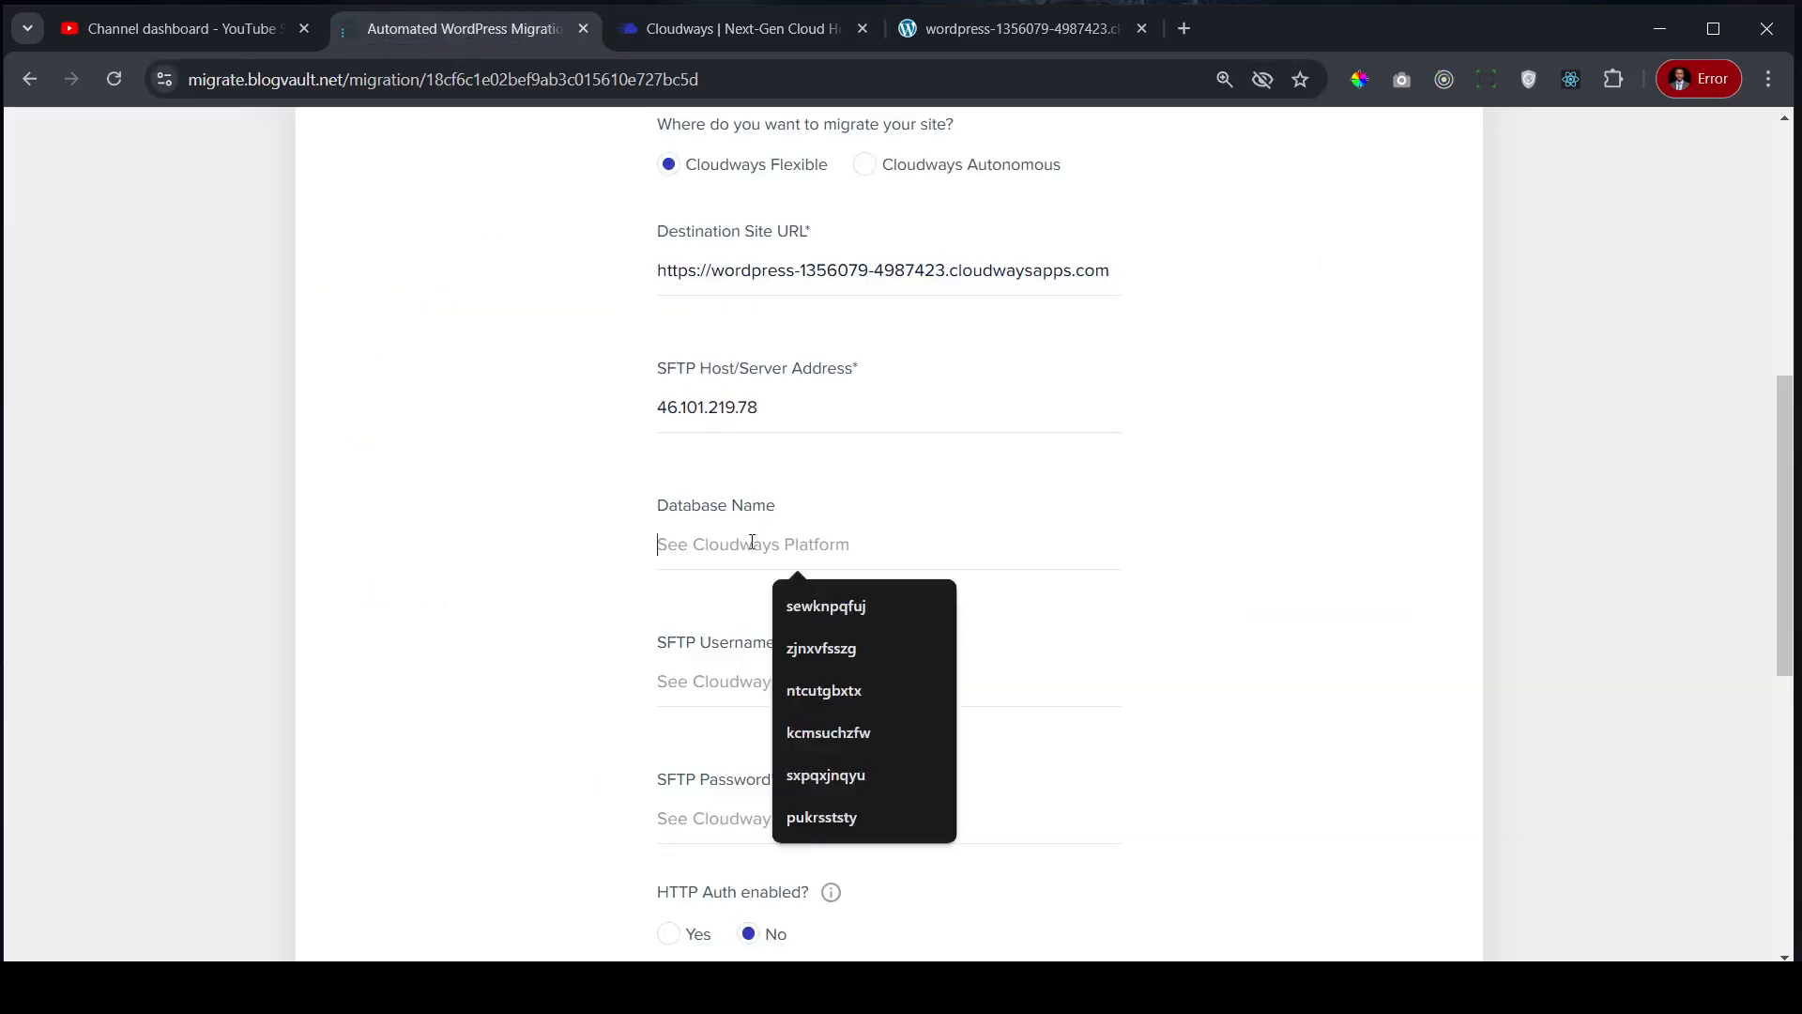
{"action": "key", "text": "ctrl+v"}
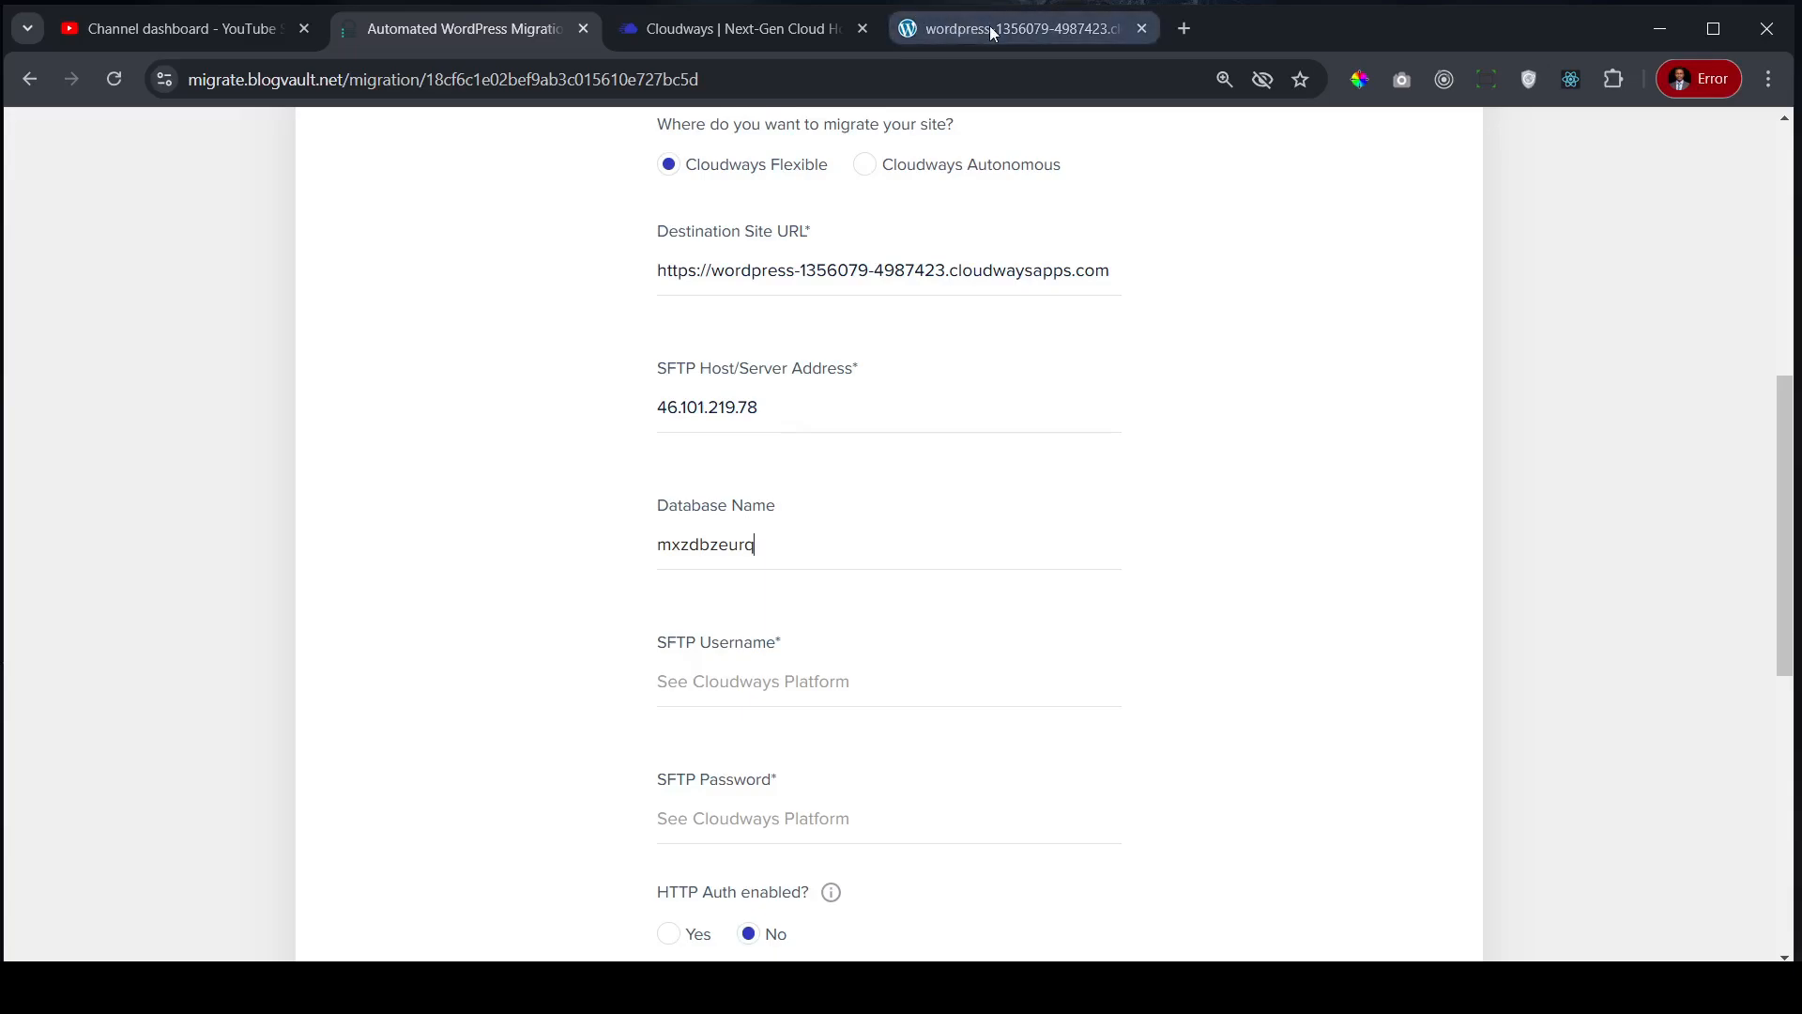
- Open the WordPress Server's master credentials from the Cloudways servers list
{"action": "left_click", "coordinate": [809, 30]}
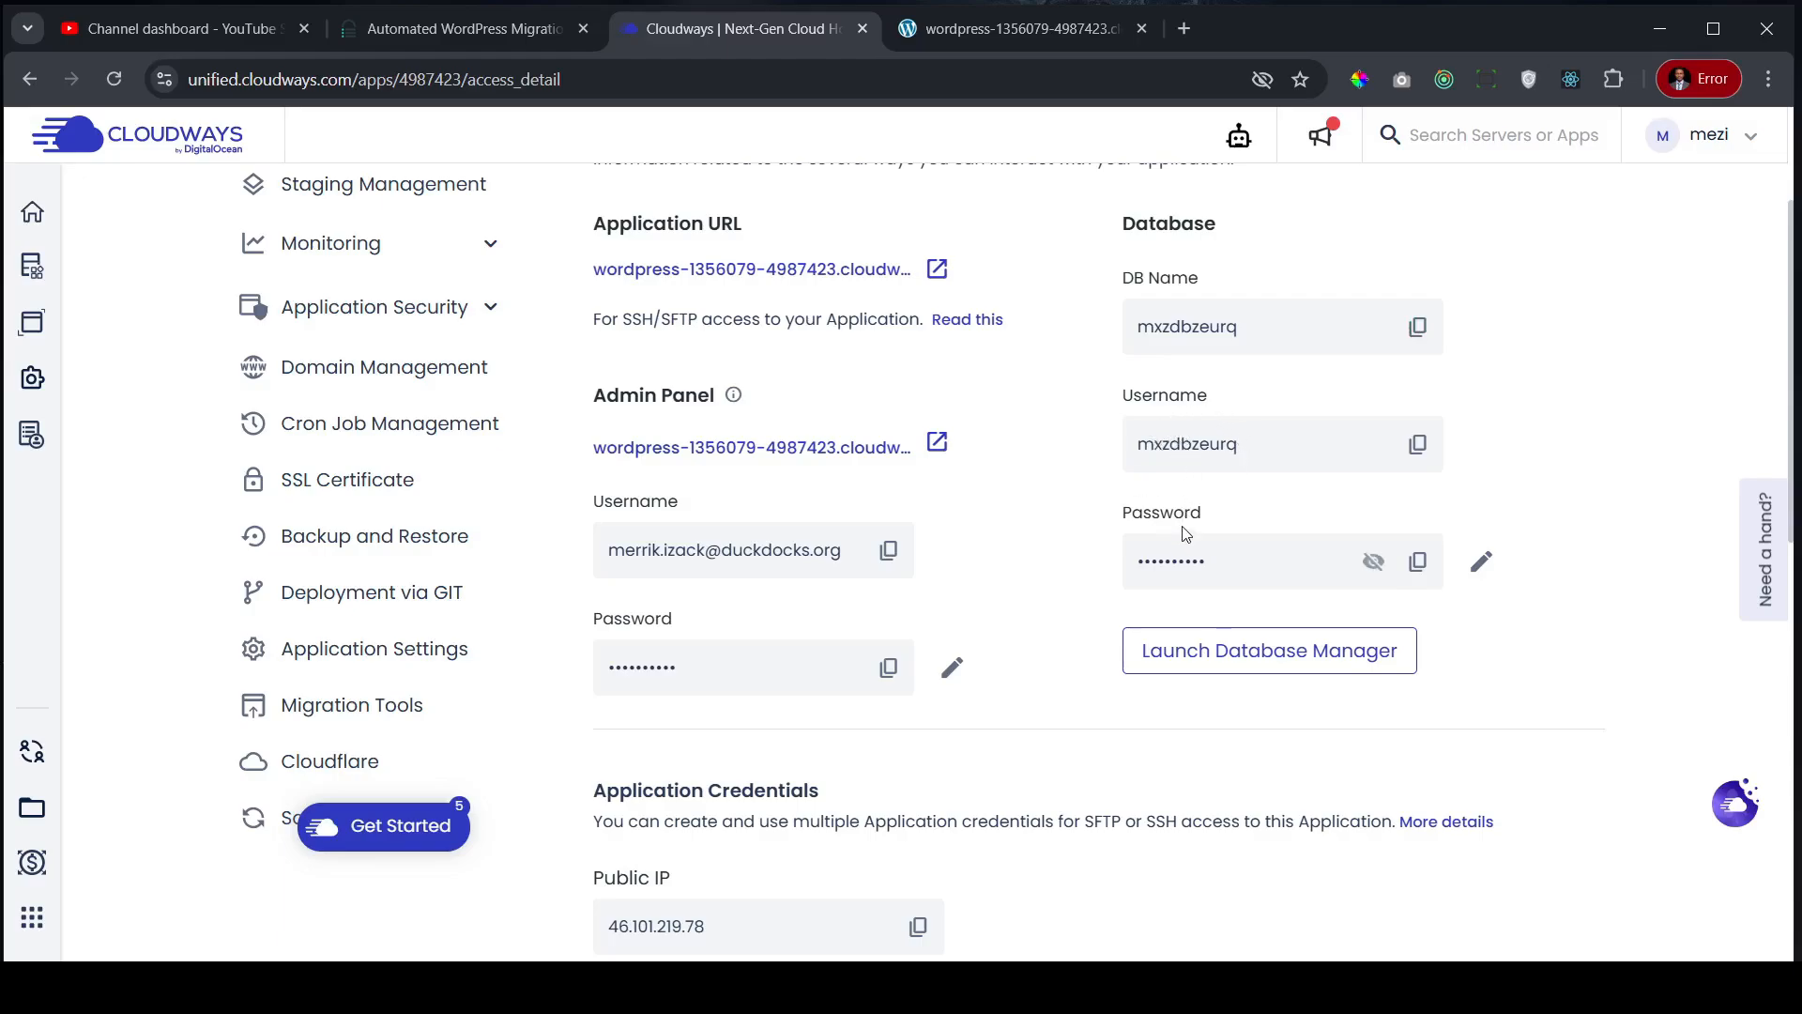
{"action": "scroll", "coordinate": [1170, 516], "scroll_direction": "up", "scroll_amount": 1}
{"action": "scroll", "coordinate": [1166, 516], "scroll_direction": "up", "scroll_amount": 1}
{"action": "scroll", "coordinate": [1166, 537], "scroll_direction": "down", "scroll_amount": 1}
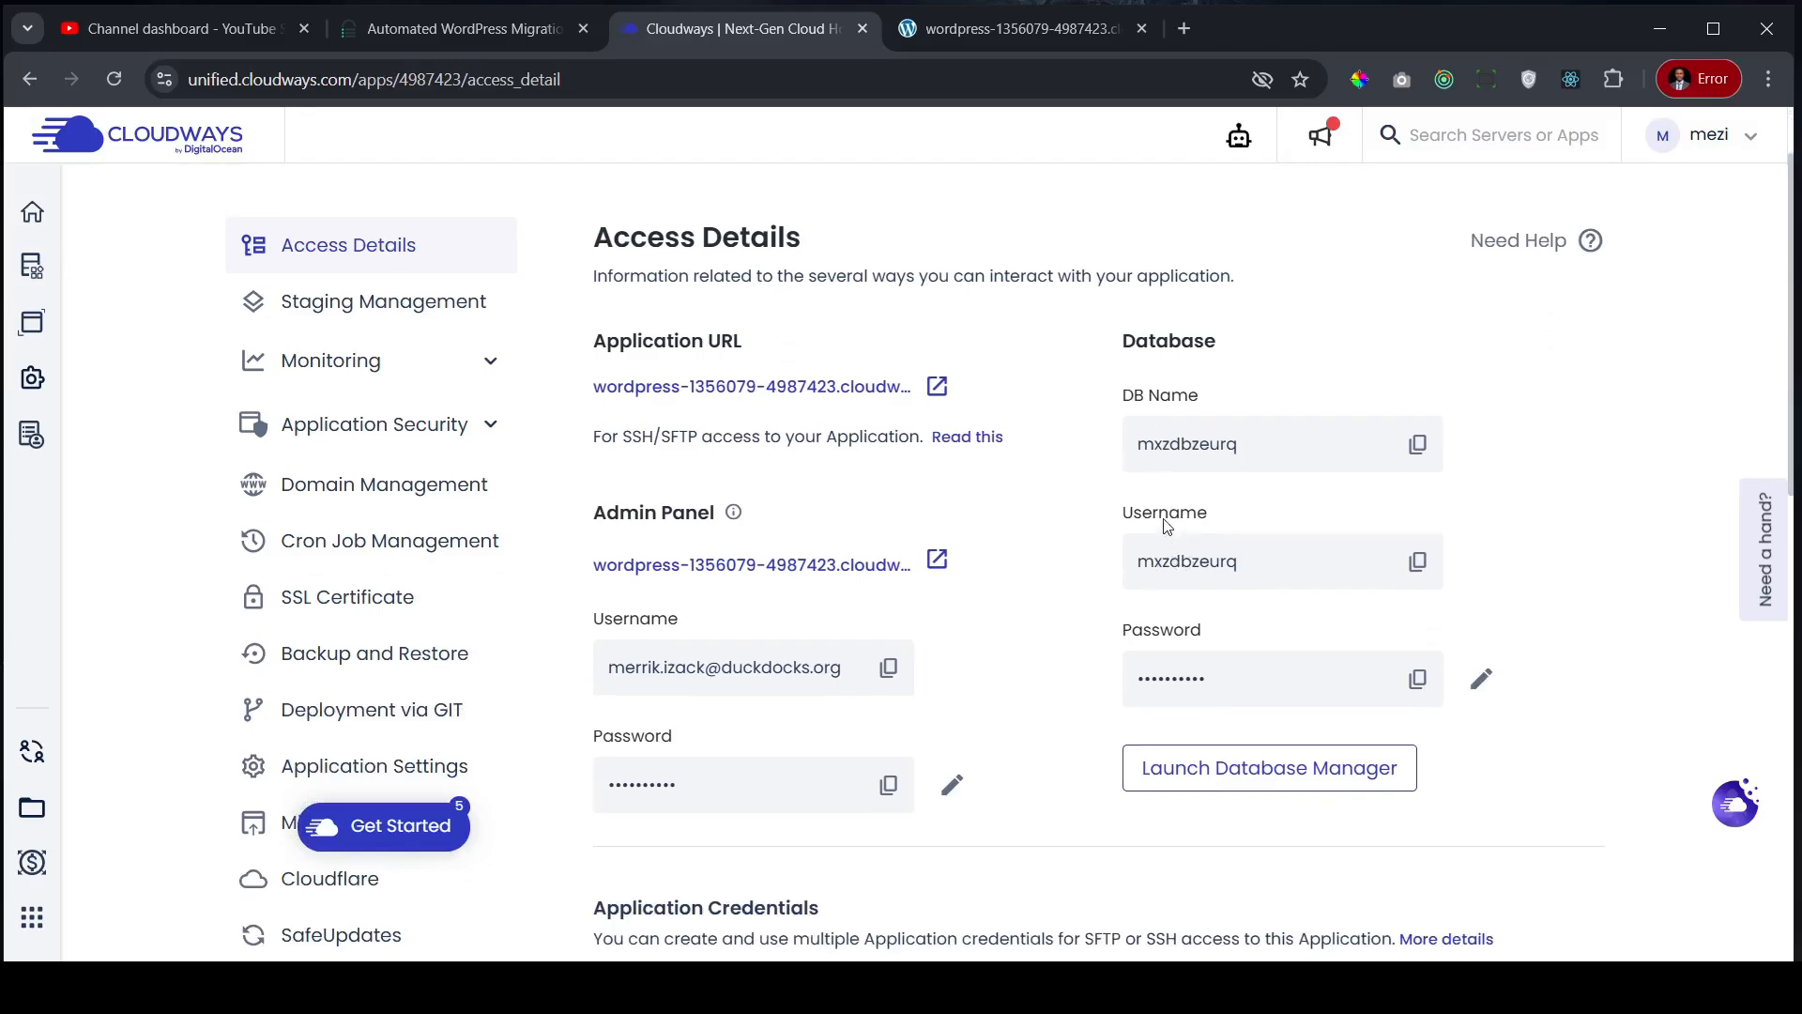
{"action": "left_click", "coordinate": [32, 221]}
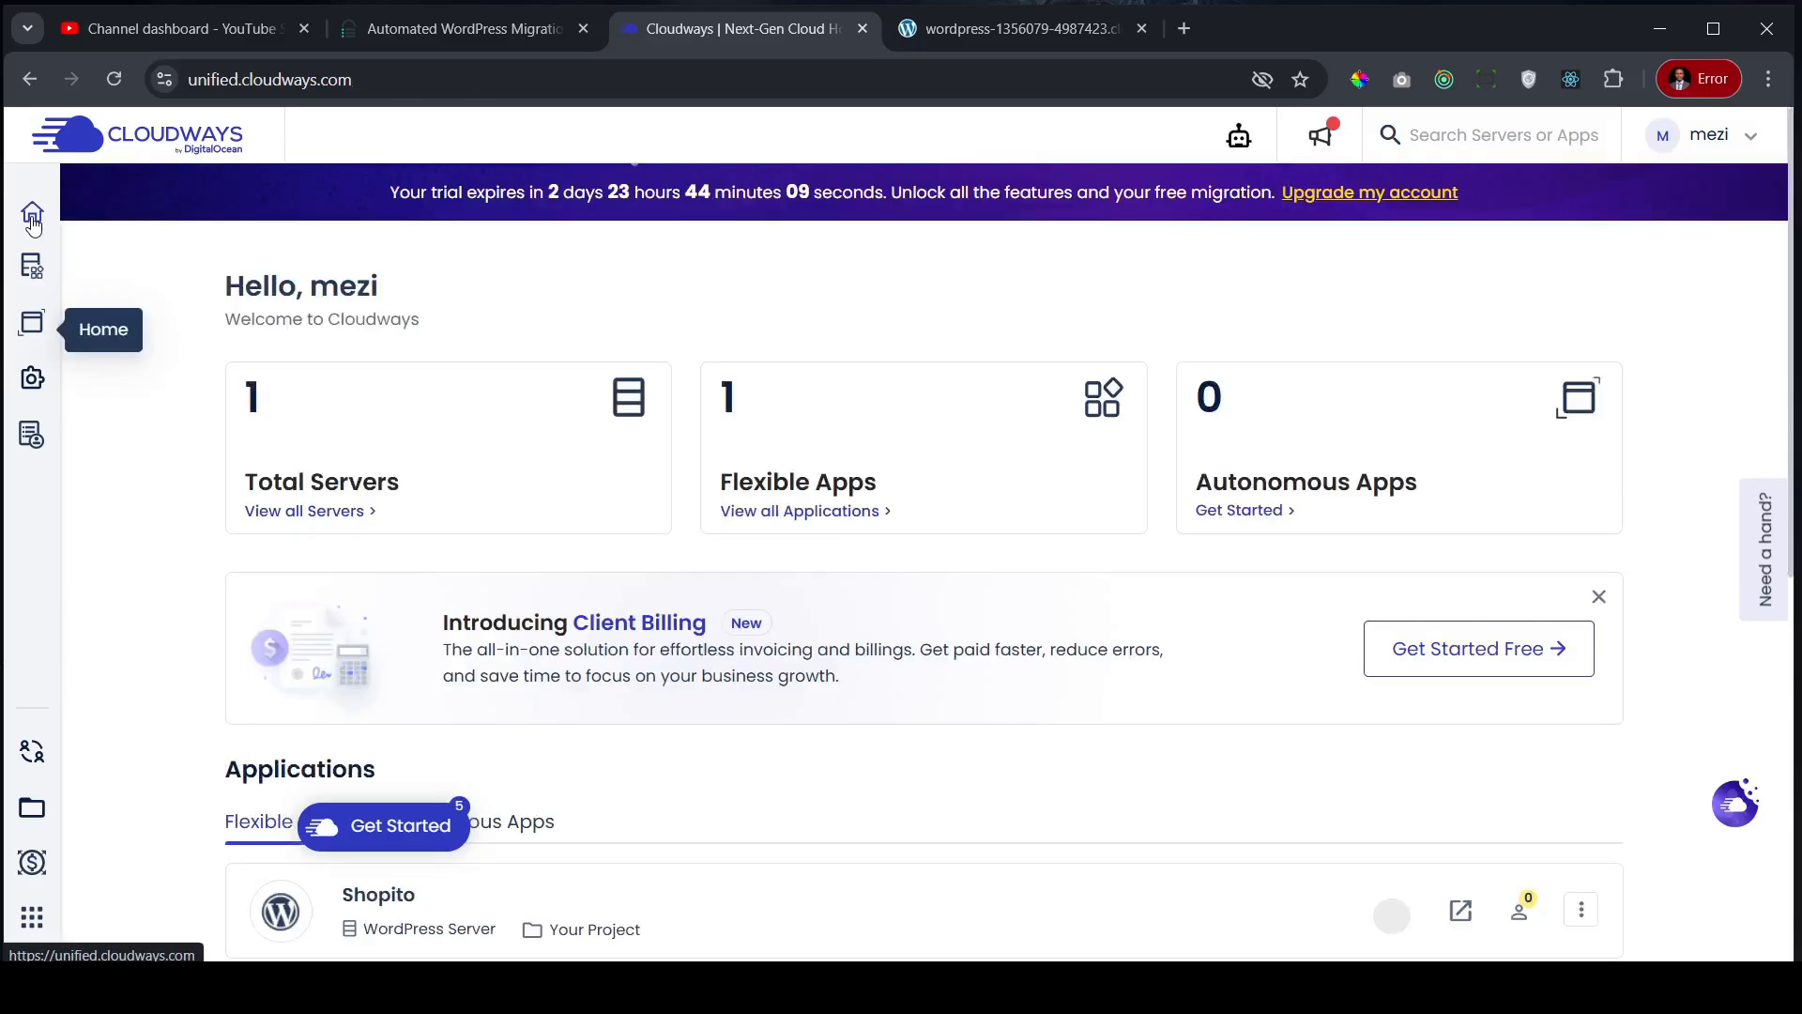
{"action": "left_click", "coordinate": [321, 514]}
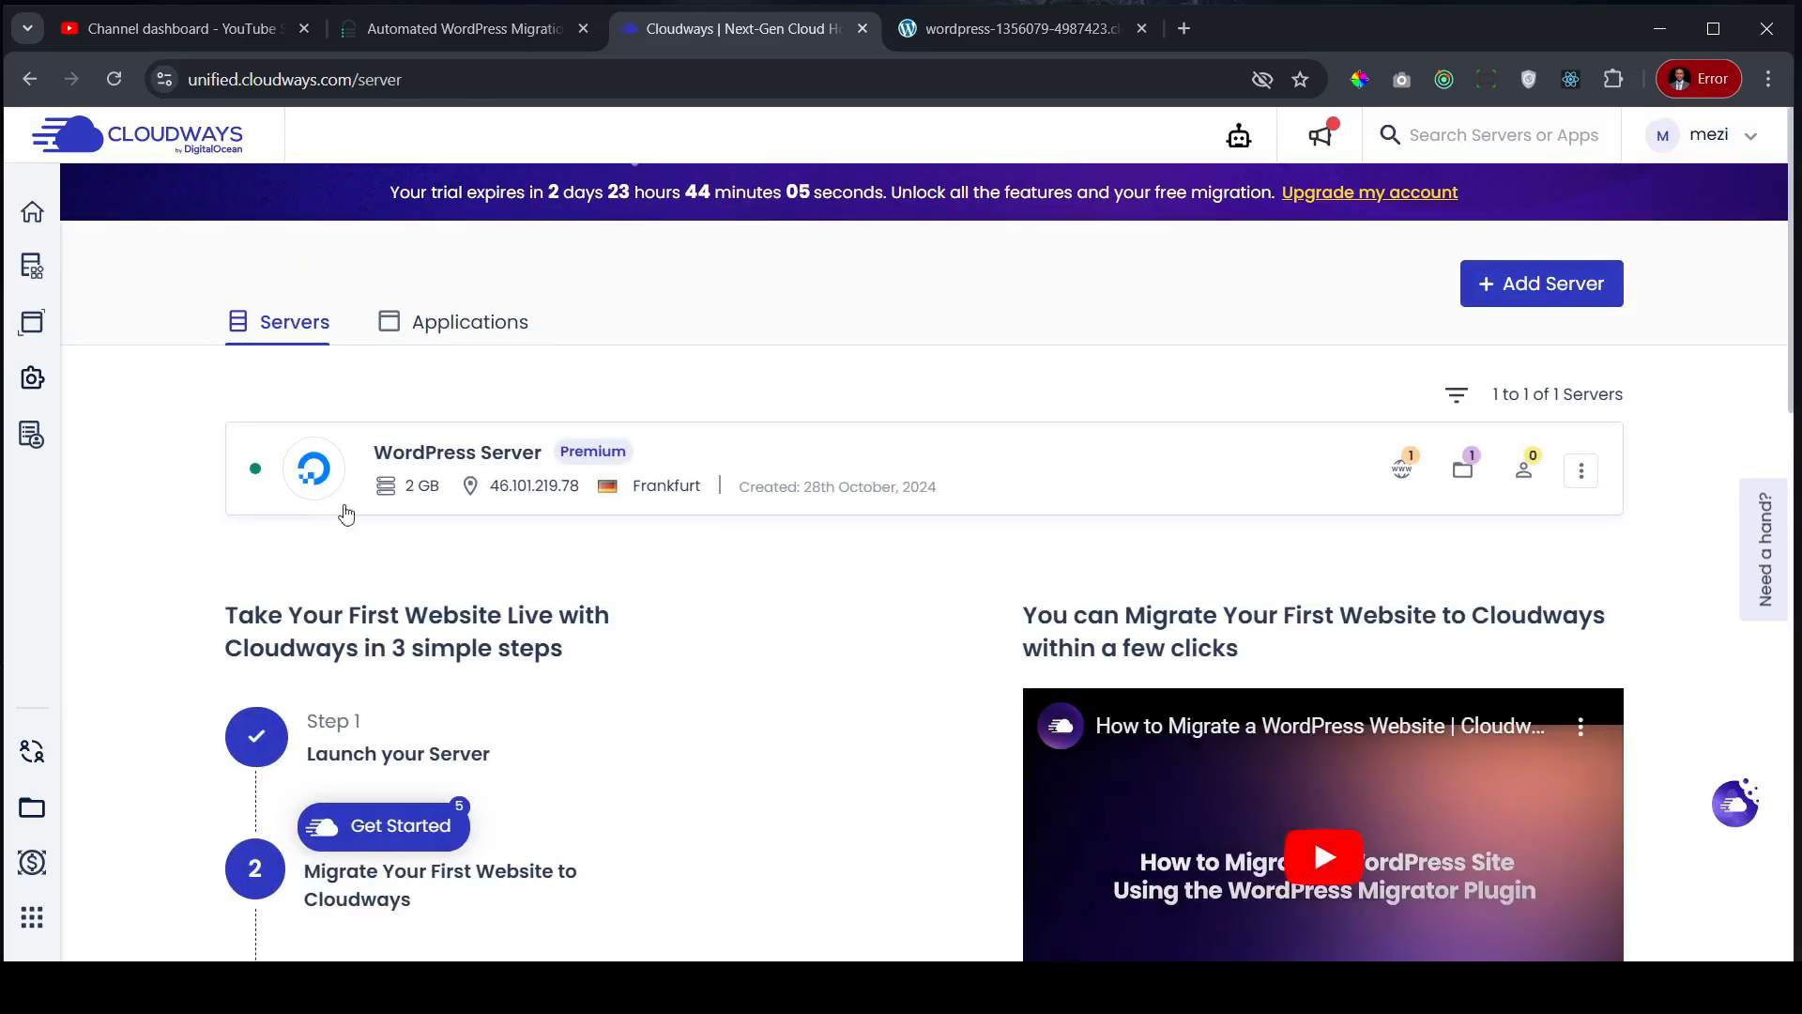
{"action": "left_click", "coordinate": [1012, 477]}
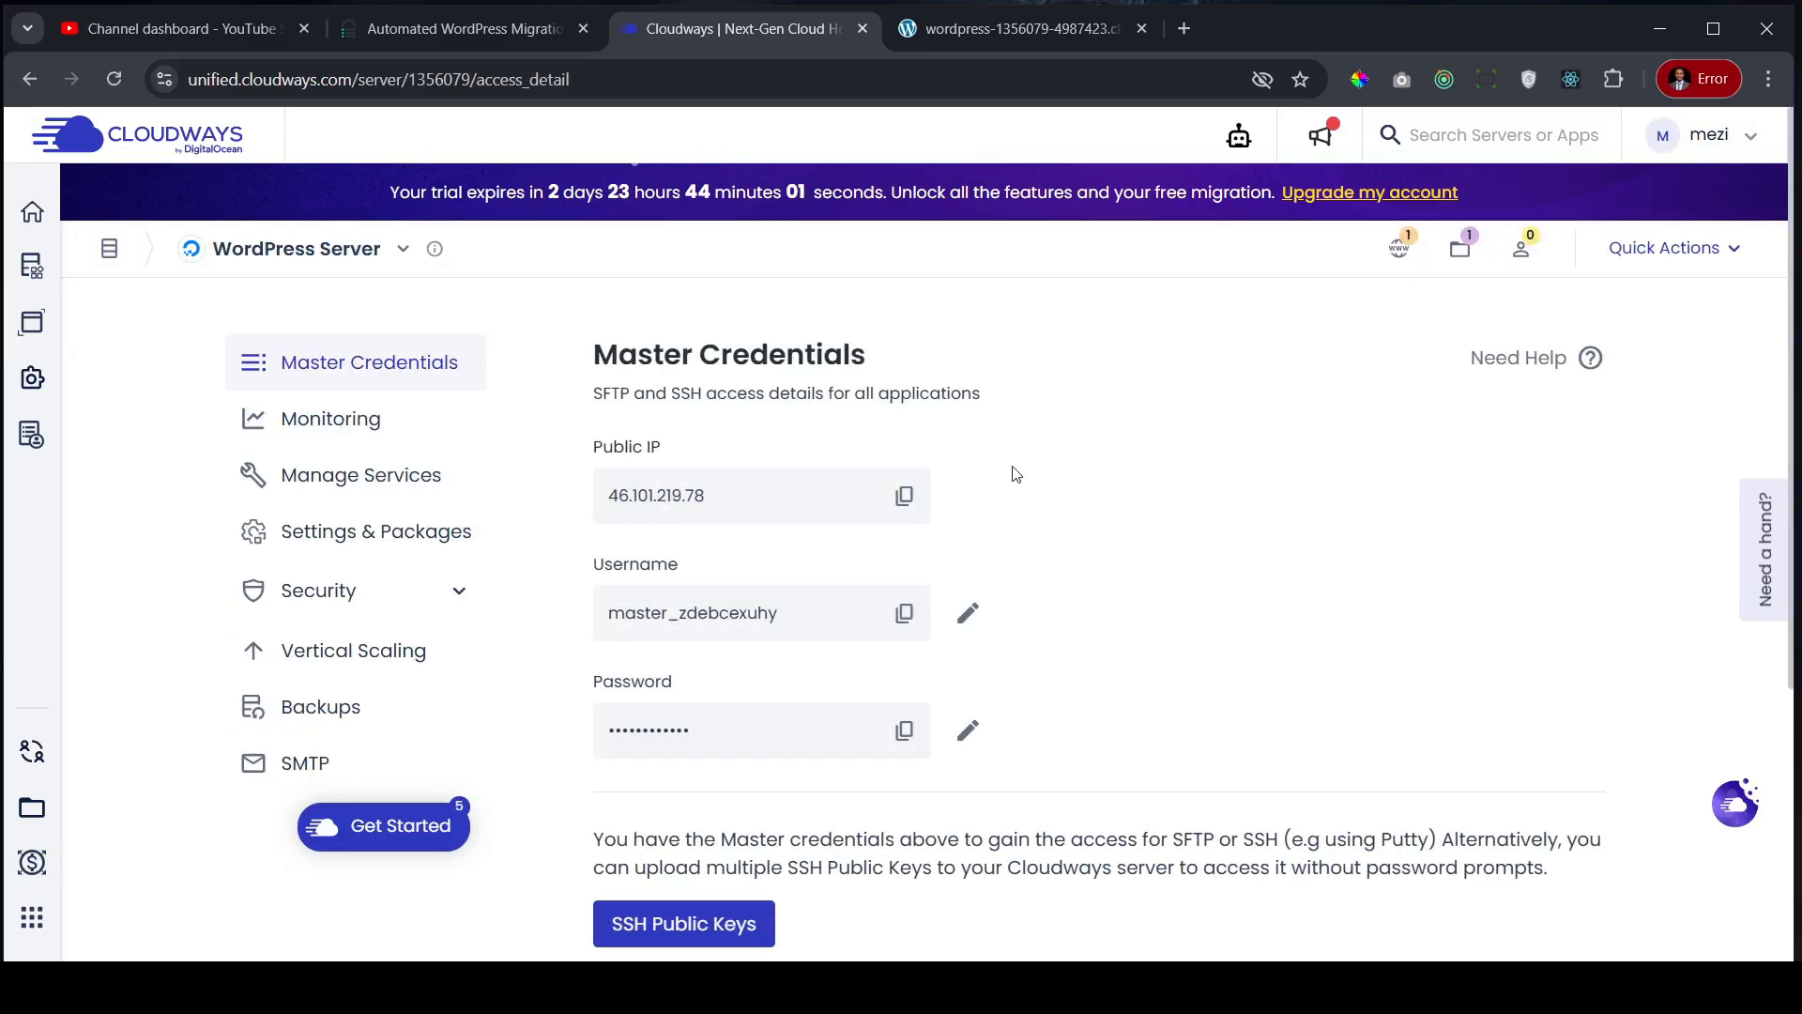
{"action": "scroll", "coordinate": [1108, 459], "scroll_direction": "down", "scroll_amount": 2}
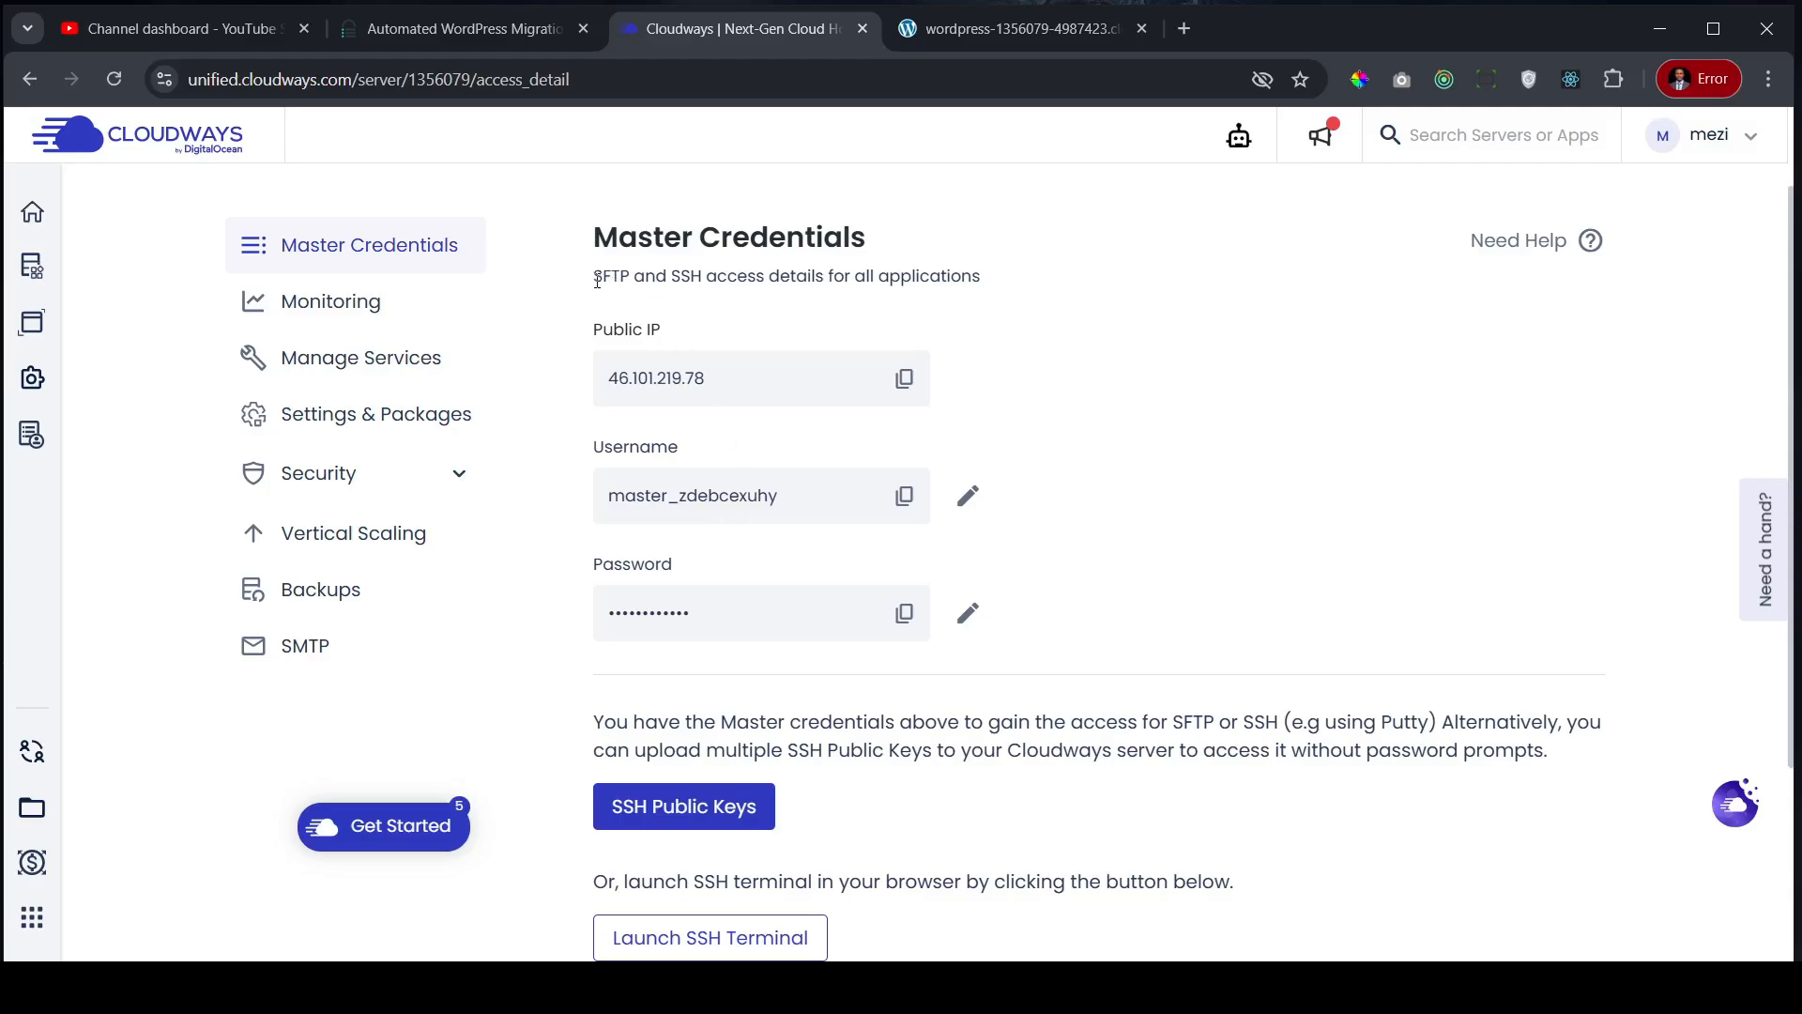
- Paste the master username and password into BlogVault's SFTP Username and SFTP Password fields
{"action": "left_click_drag", "start_coordinate": [595, 276], "coordinate": [620, 278]}
{"action": "left_click", "coordinate": [1224, 354]}
{"action": "left_click", "coordinate": [904, 497]}
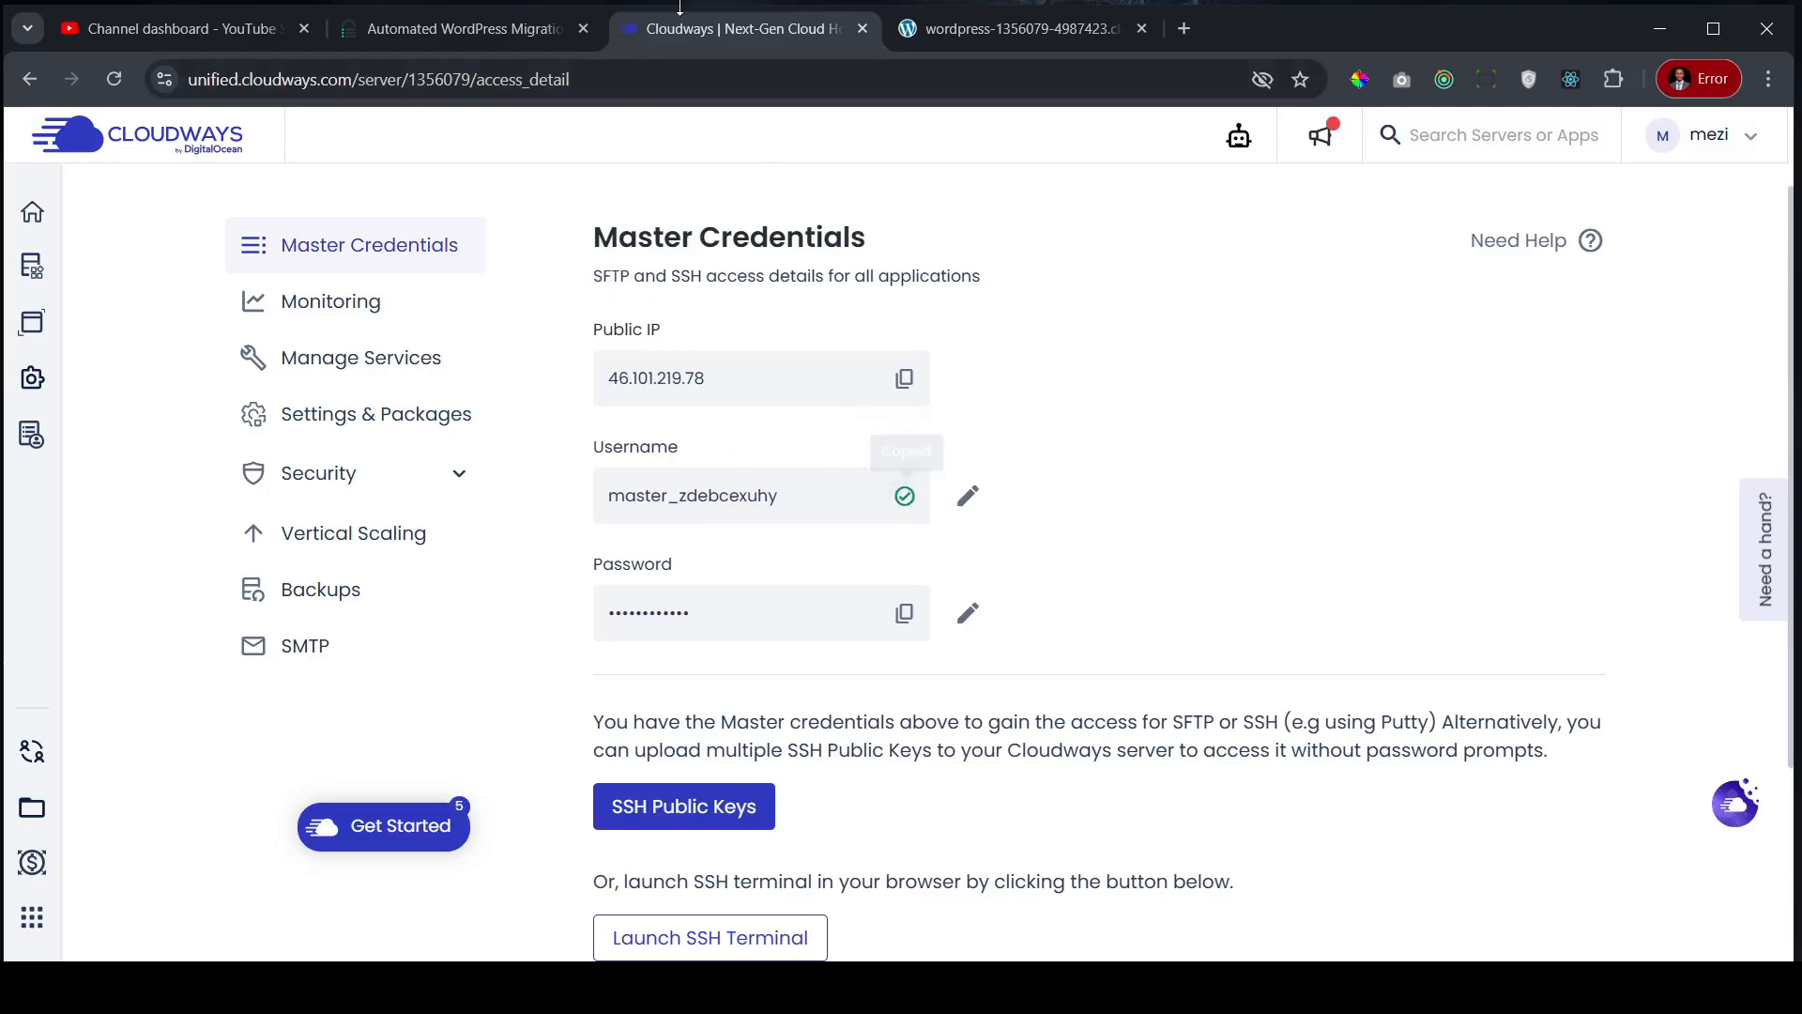
{"action": "left_click", "coordinate": [464, 28]}
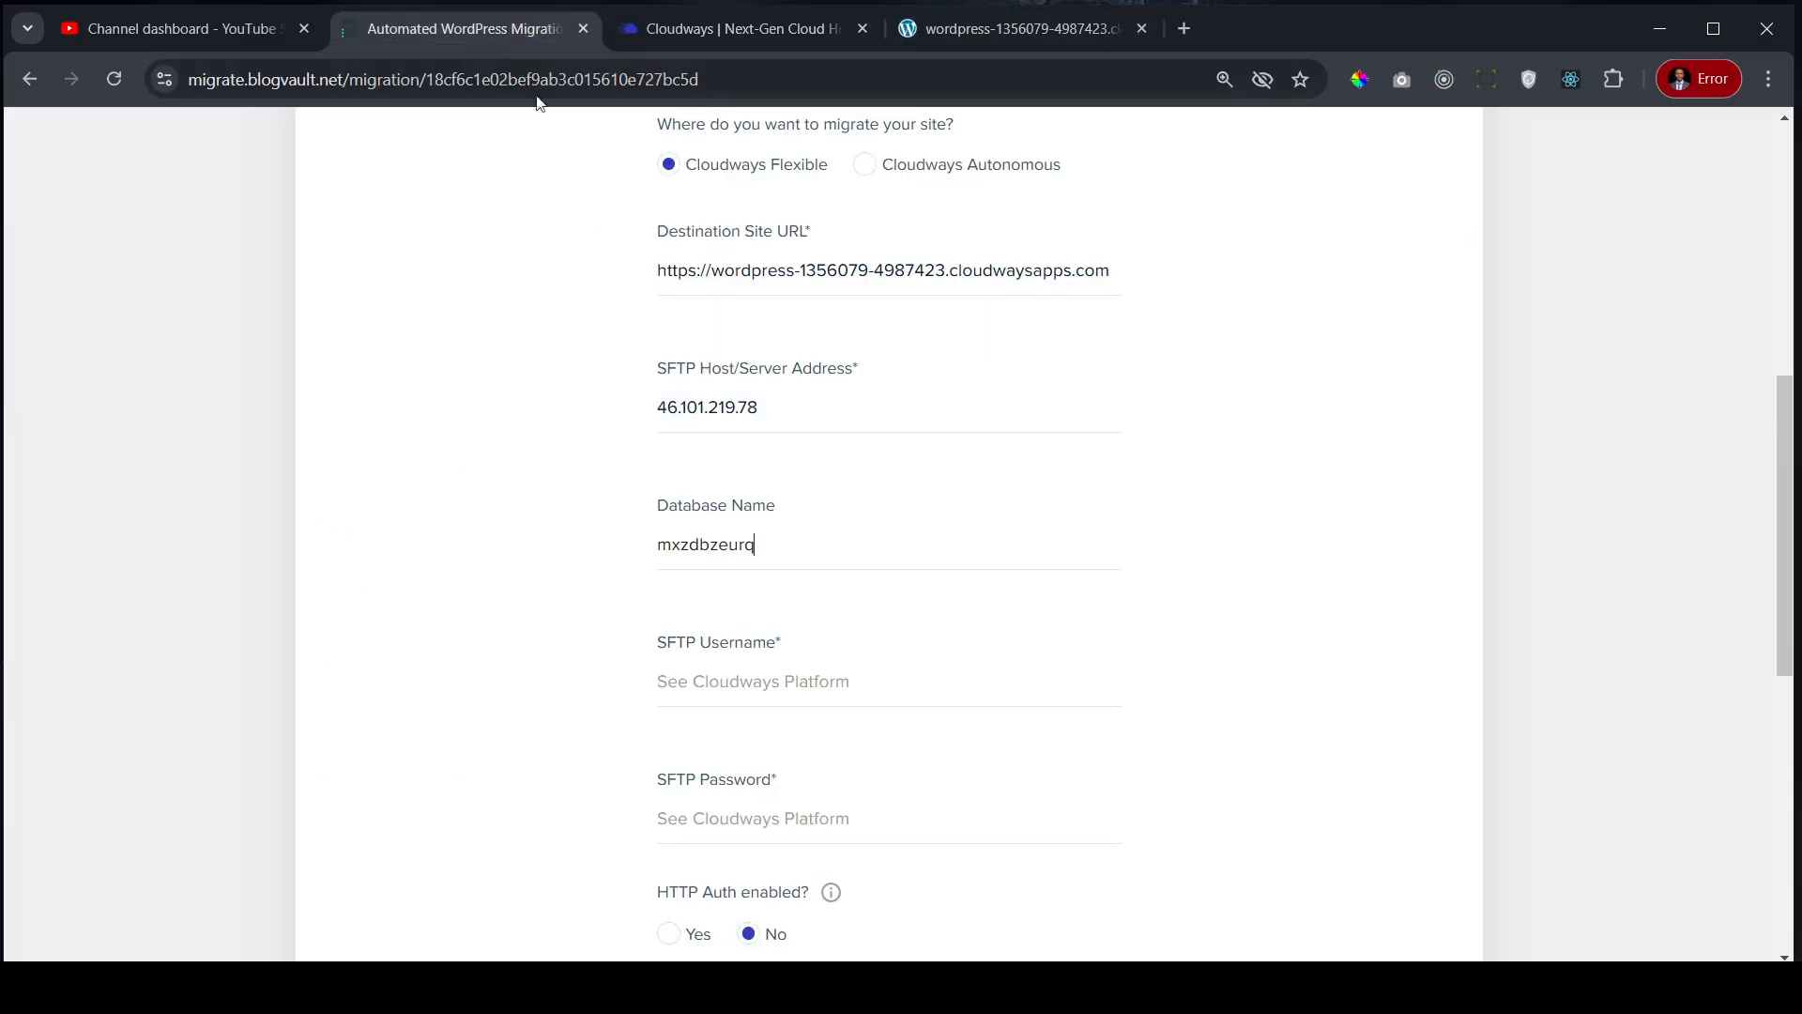
{"action": "left_click", "coordinate": [777, 673]}
{"action": "key", "text": "ctrl+v"}
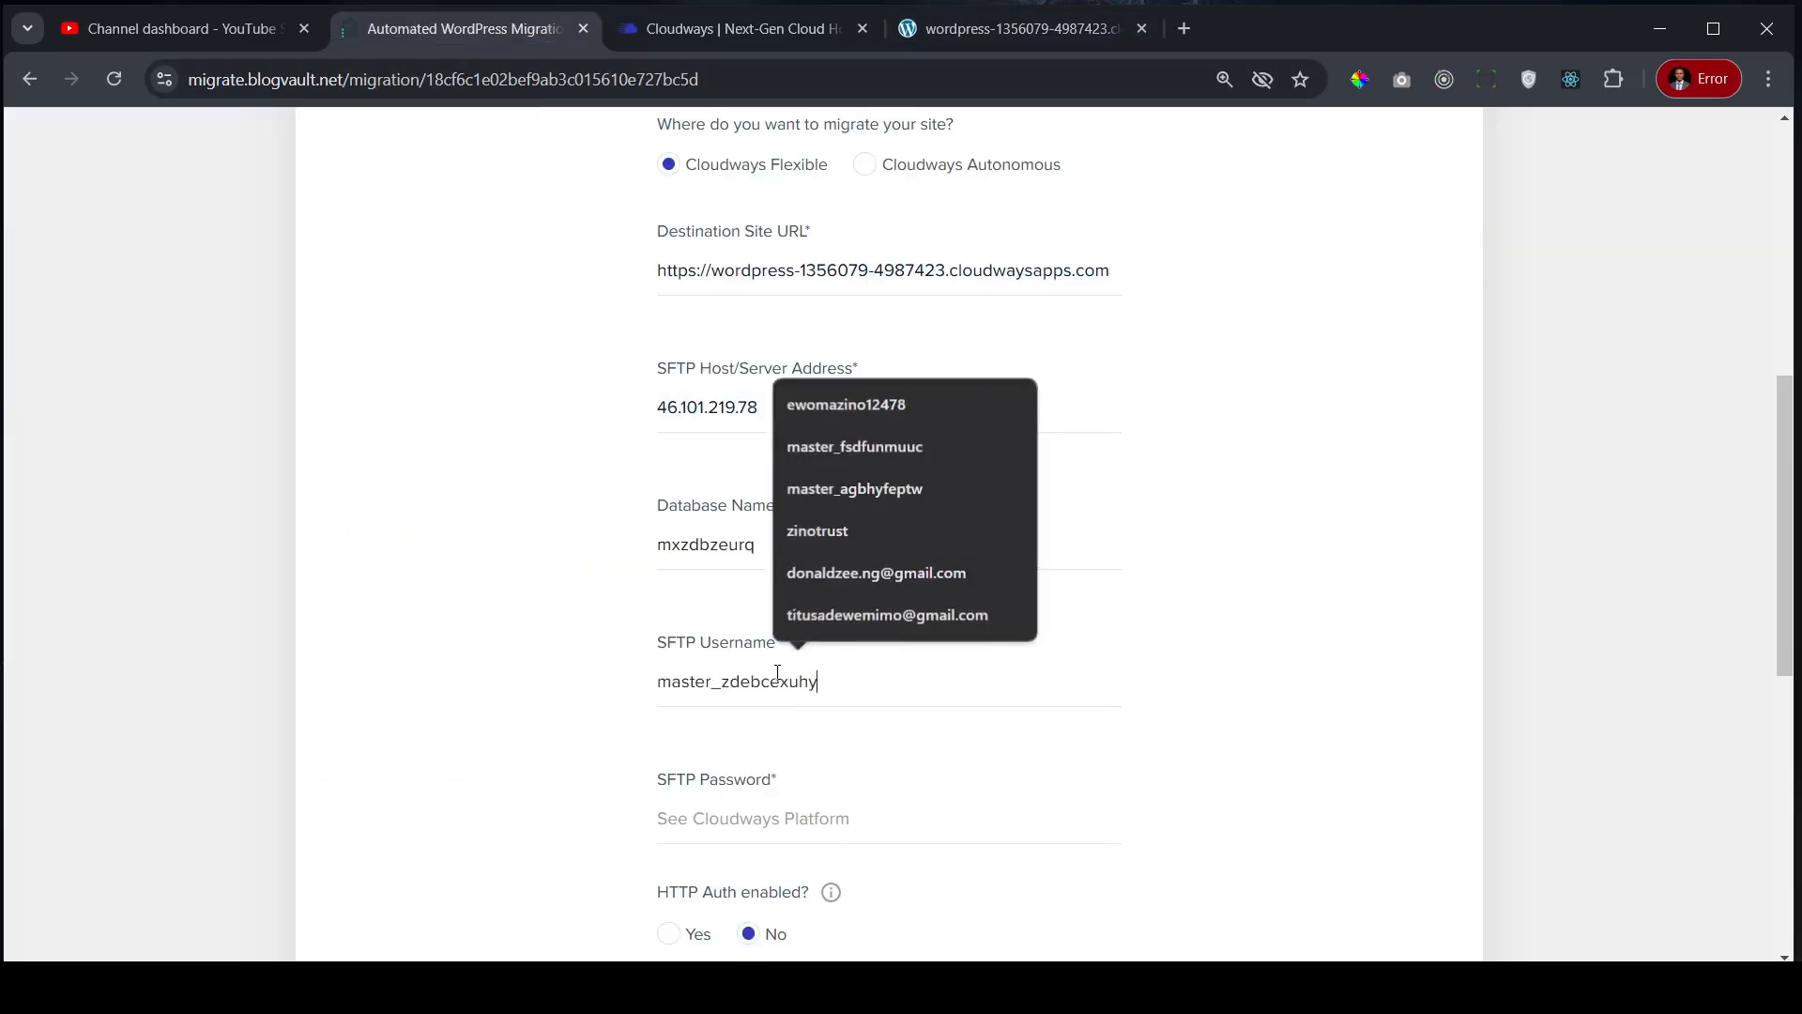
{"action": "left_click", "coordinate": [768, 28]}
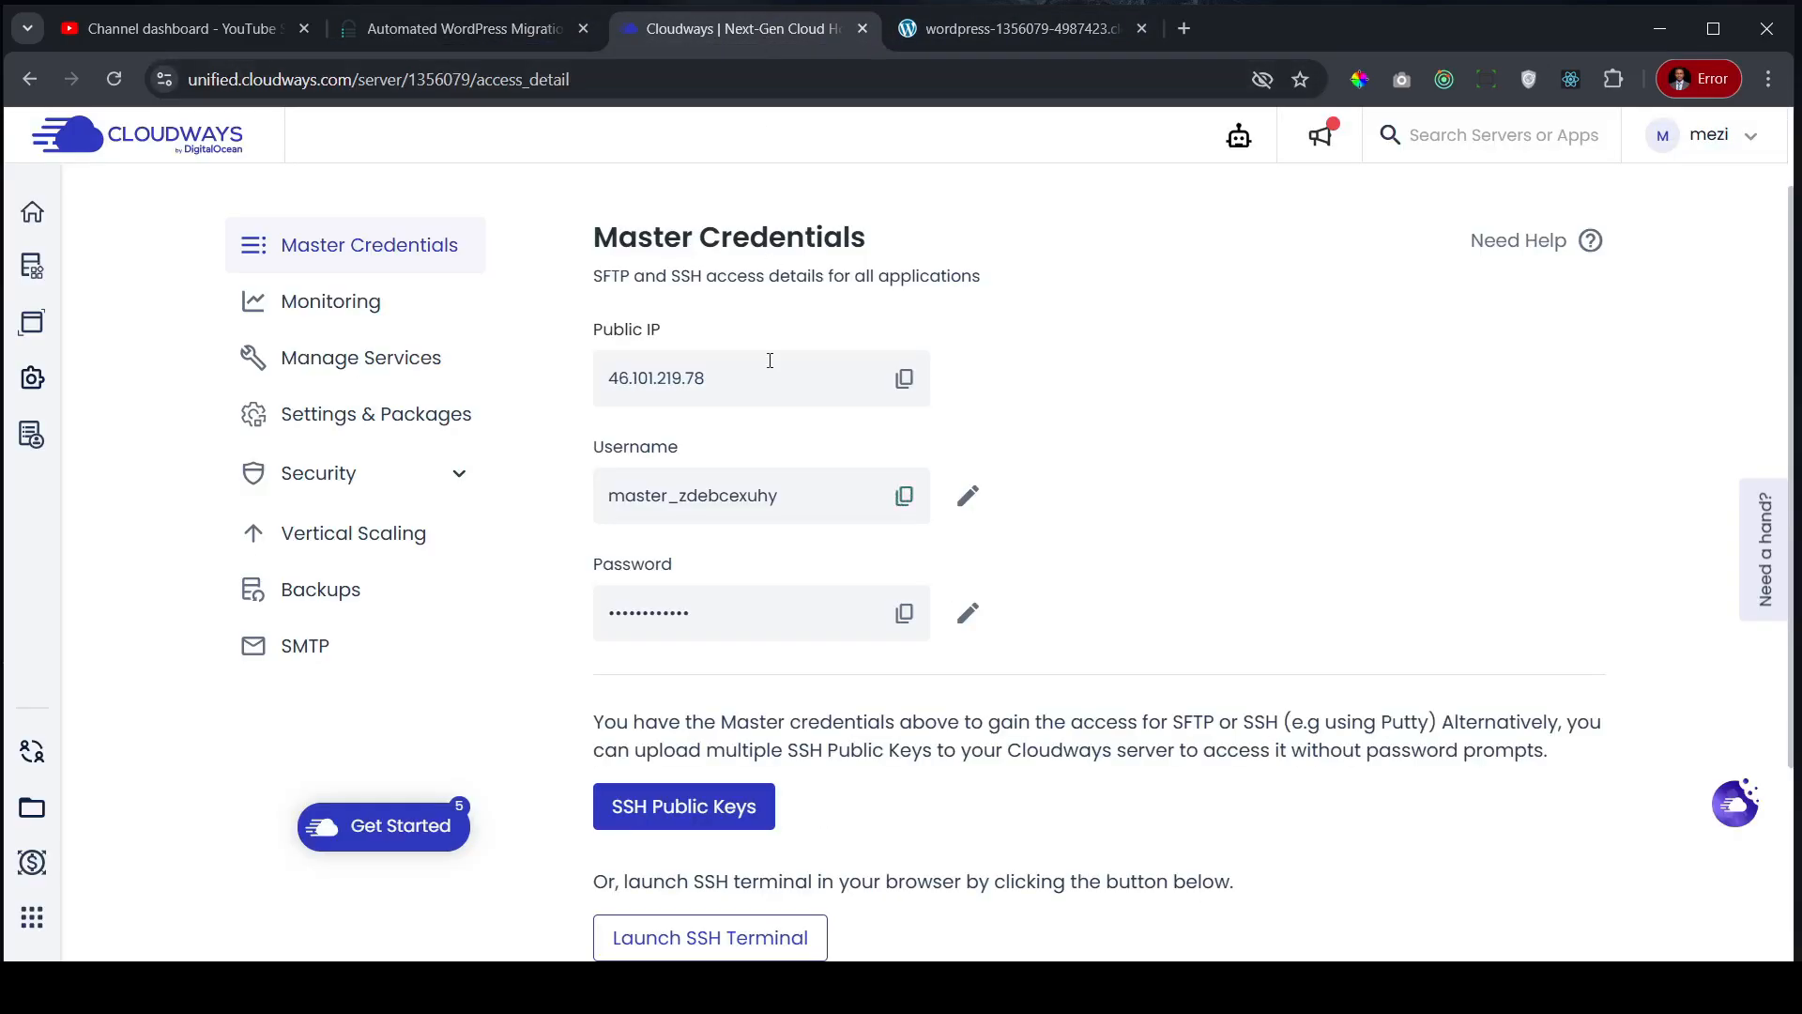
{"action": "left_click", "coordinate": [905, 613]}
{"action": "left_click", "coordinate": [475, 29]}
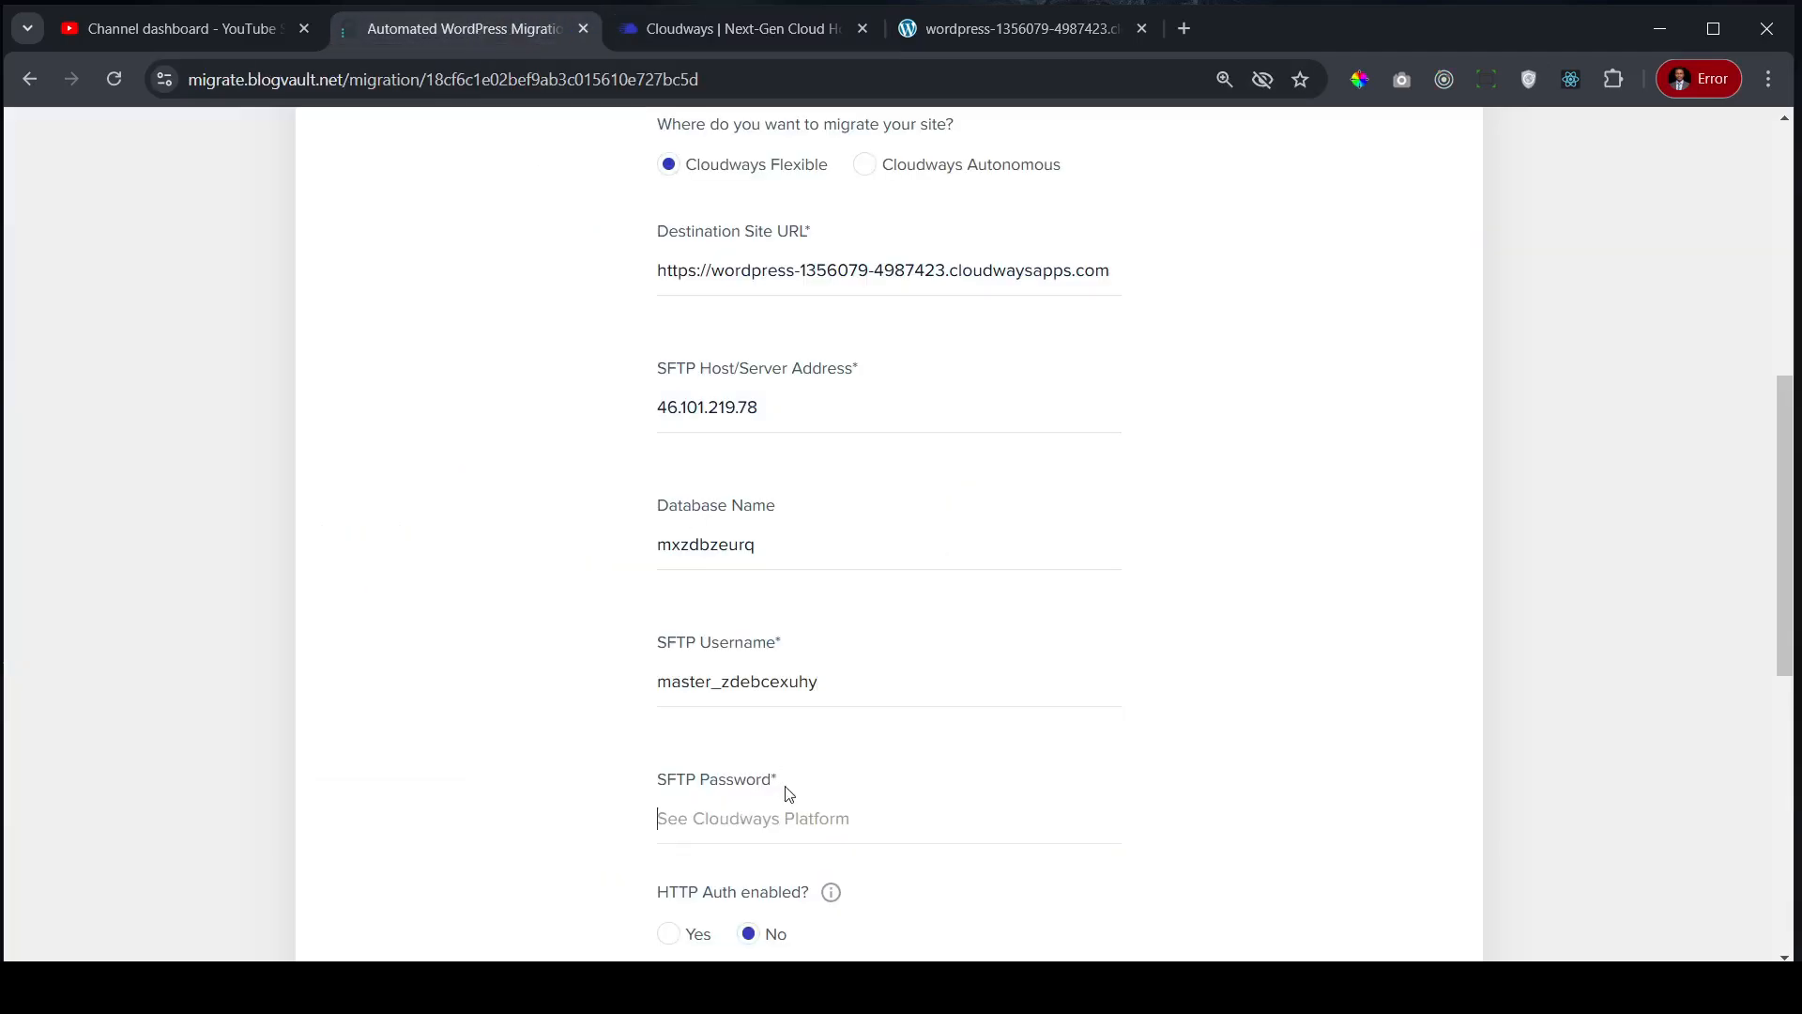
{"action": "key", "text": "ctrl+v"}
- Submit the migration form with HTTP Auth and all source-site options left at No
{"action": "scroll", "coordinate": [1064, 502], "scroll_direction": "down", "scroll_amount": 2}
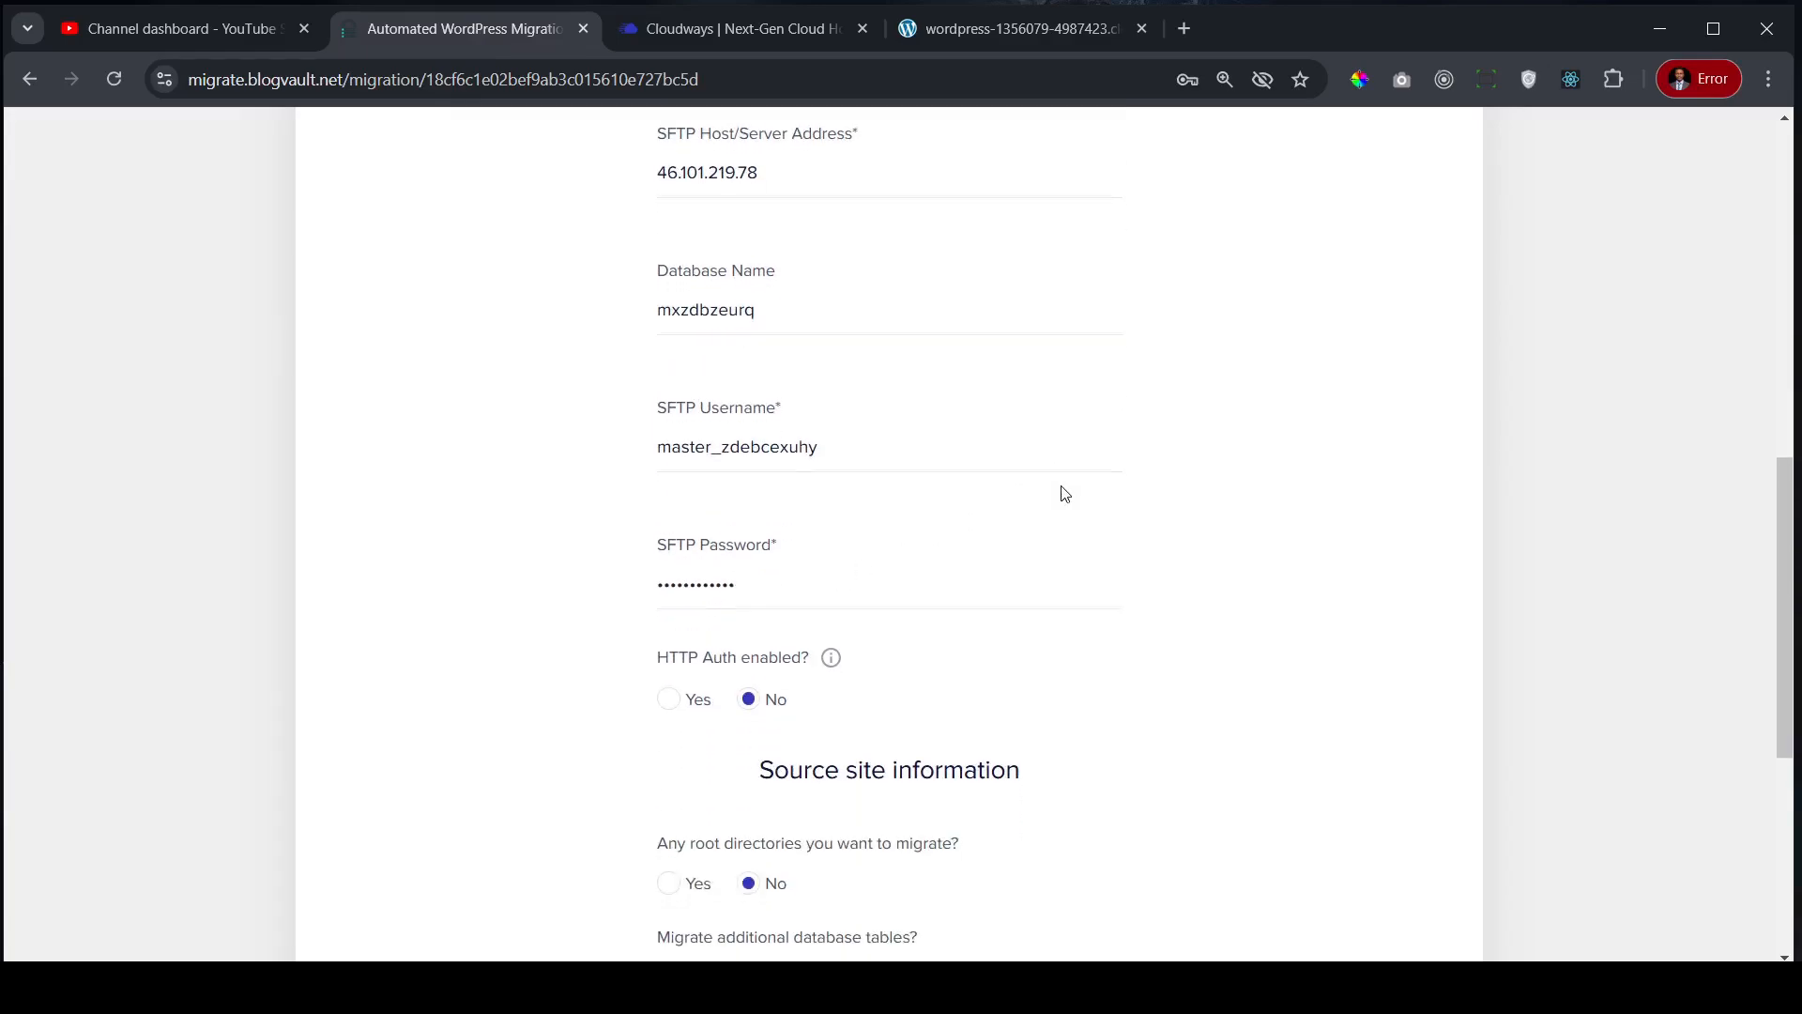
{"action": "scroll", "coordinate": [1065, 493], "scroll_direction": "down", "scroll_amount": 1}
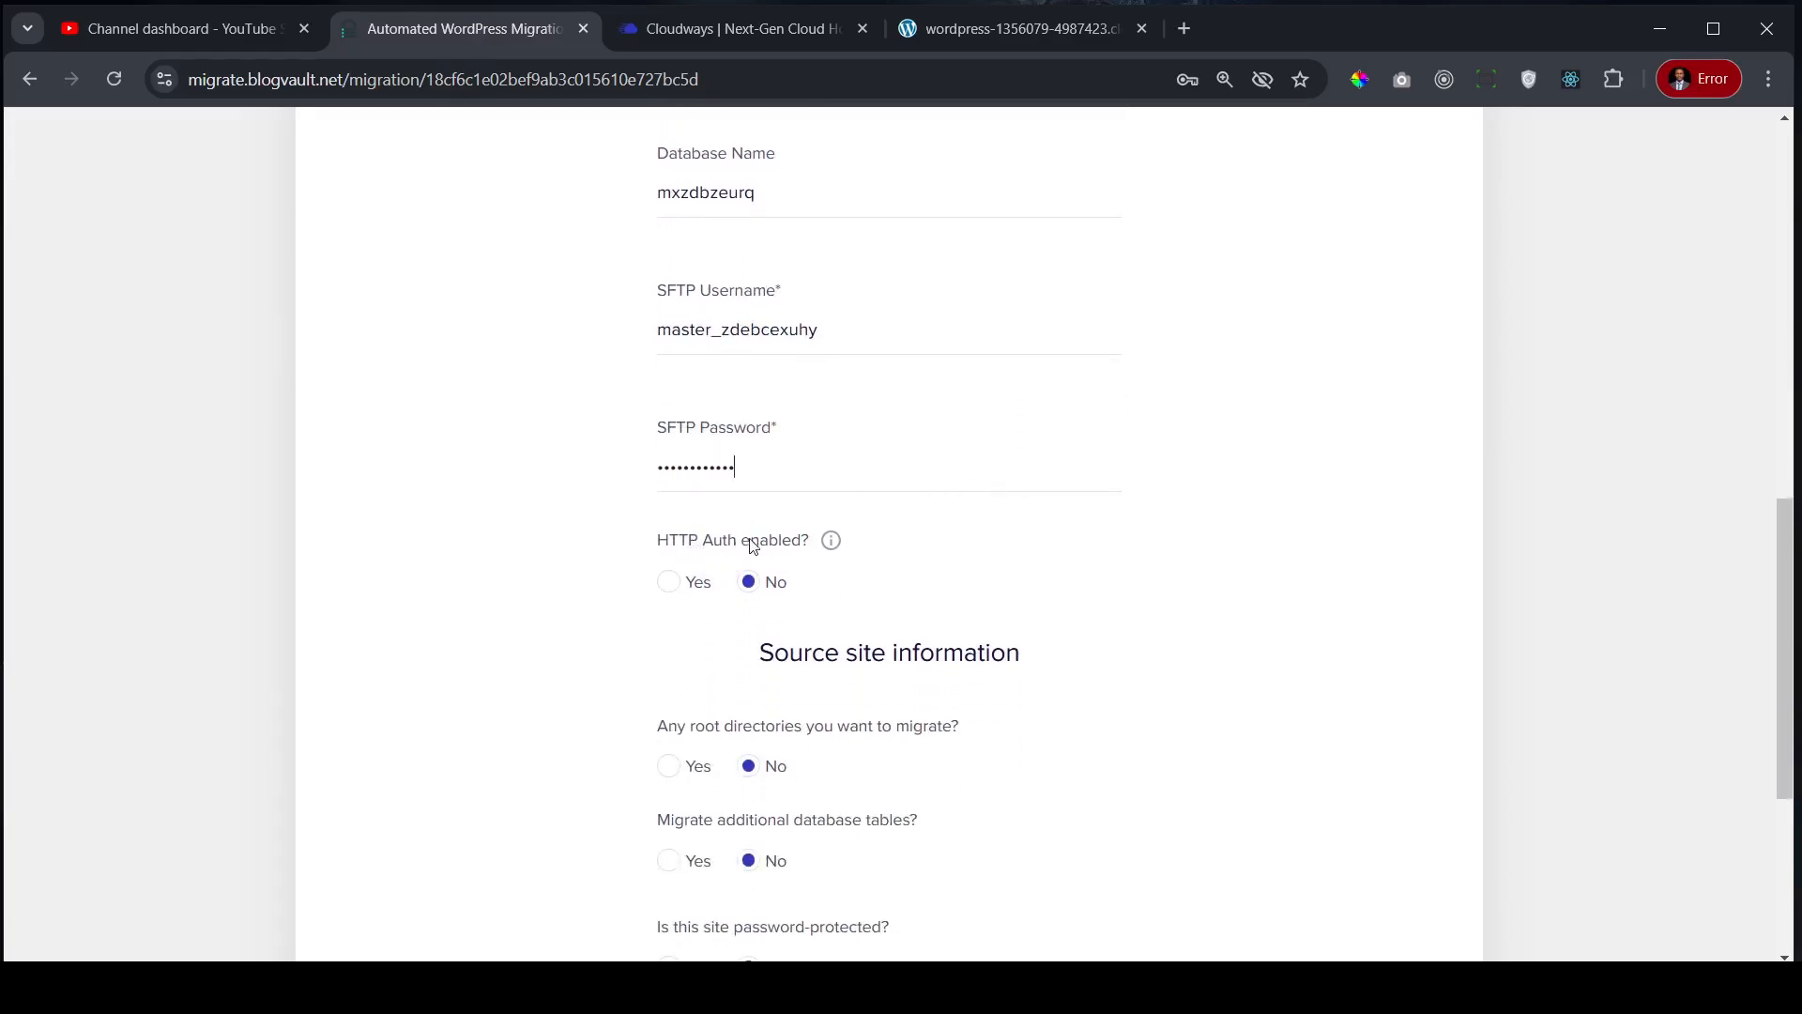
{"action": "mouse_move", "coordinate": [838, 550]}
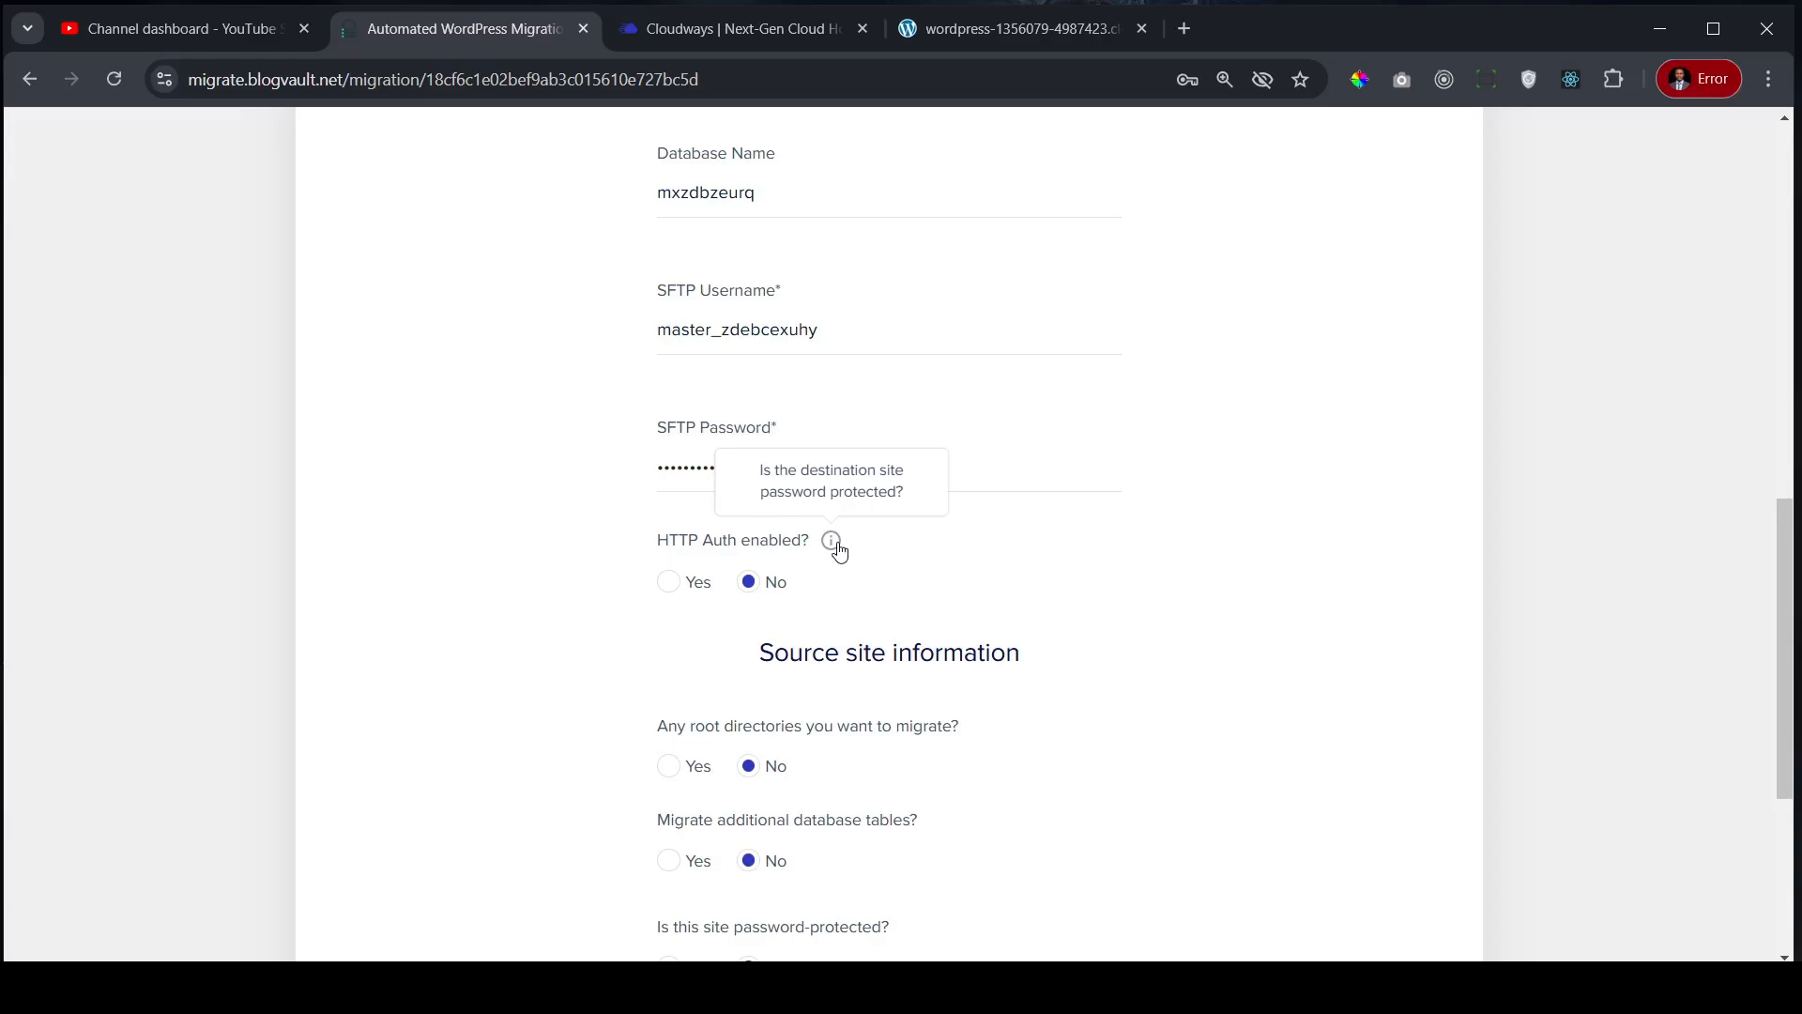
{"action": "scroll", "coordinate": [644, 535], "scroll_direction": "down", "scroll_amount": 1}
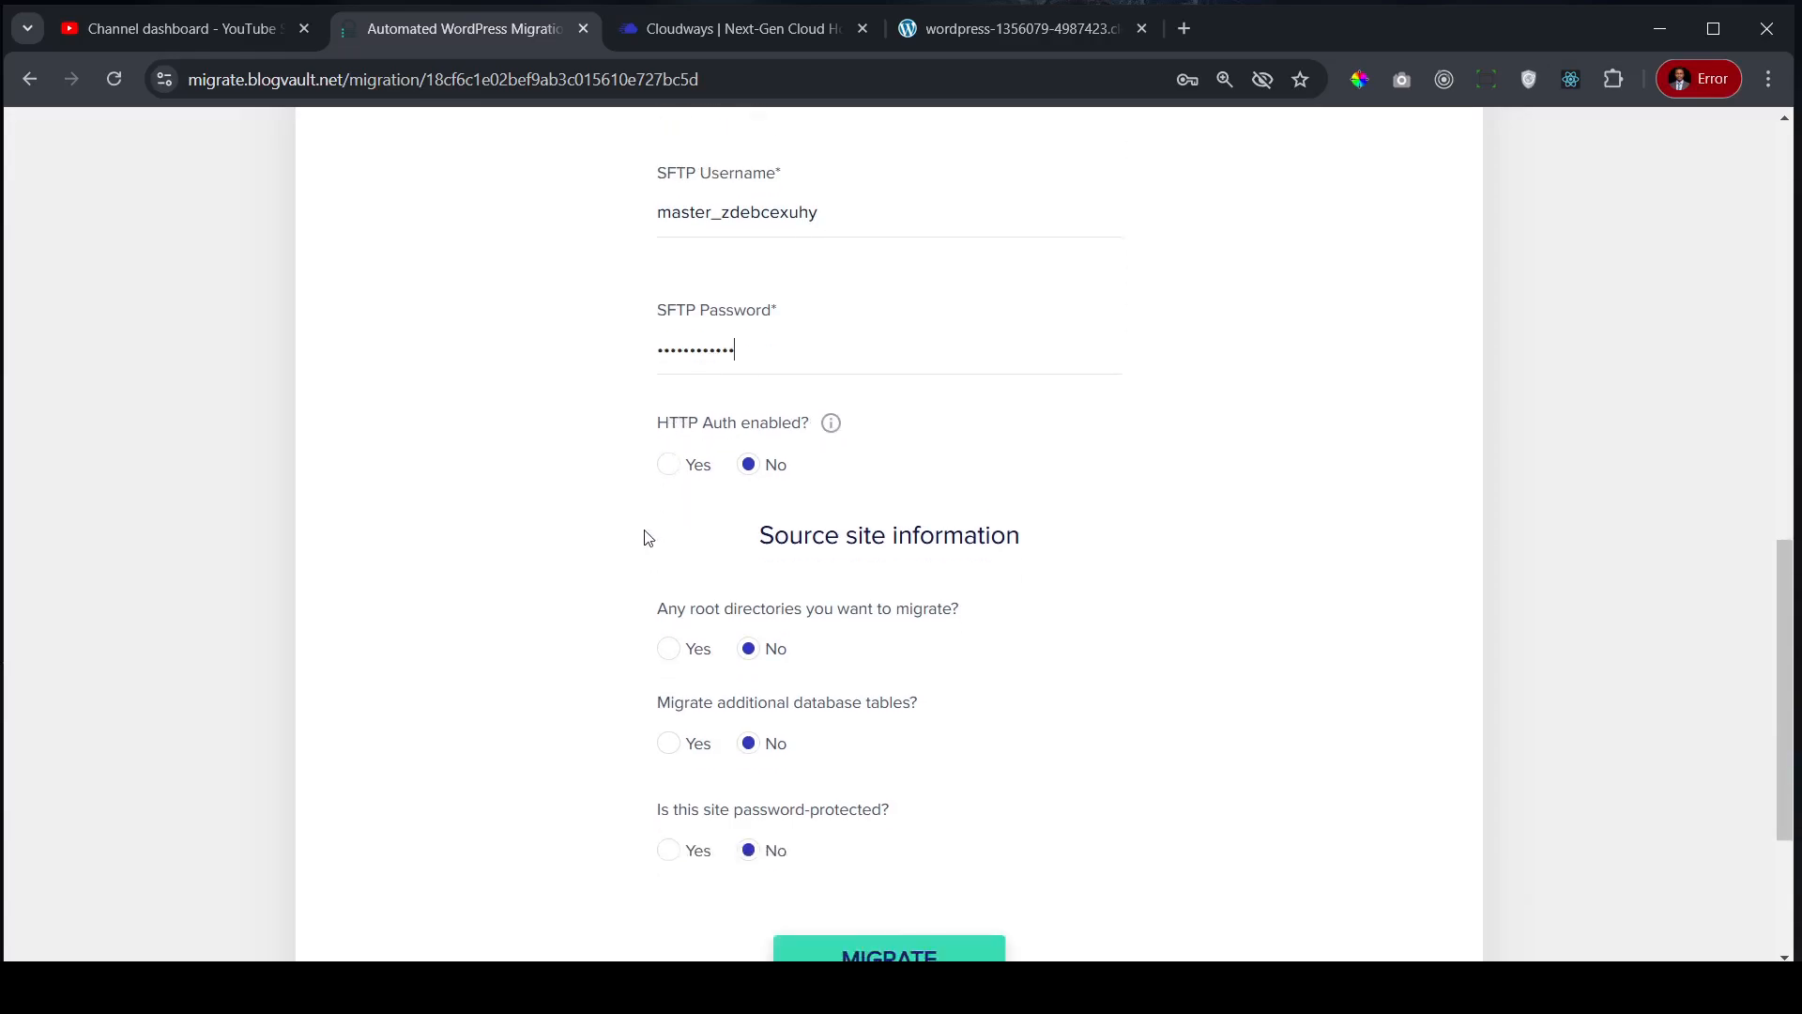
{"action": "scroll", "coordinate": [934, 521], "scroll_direction": "down", "scroll_amount": 1}
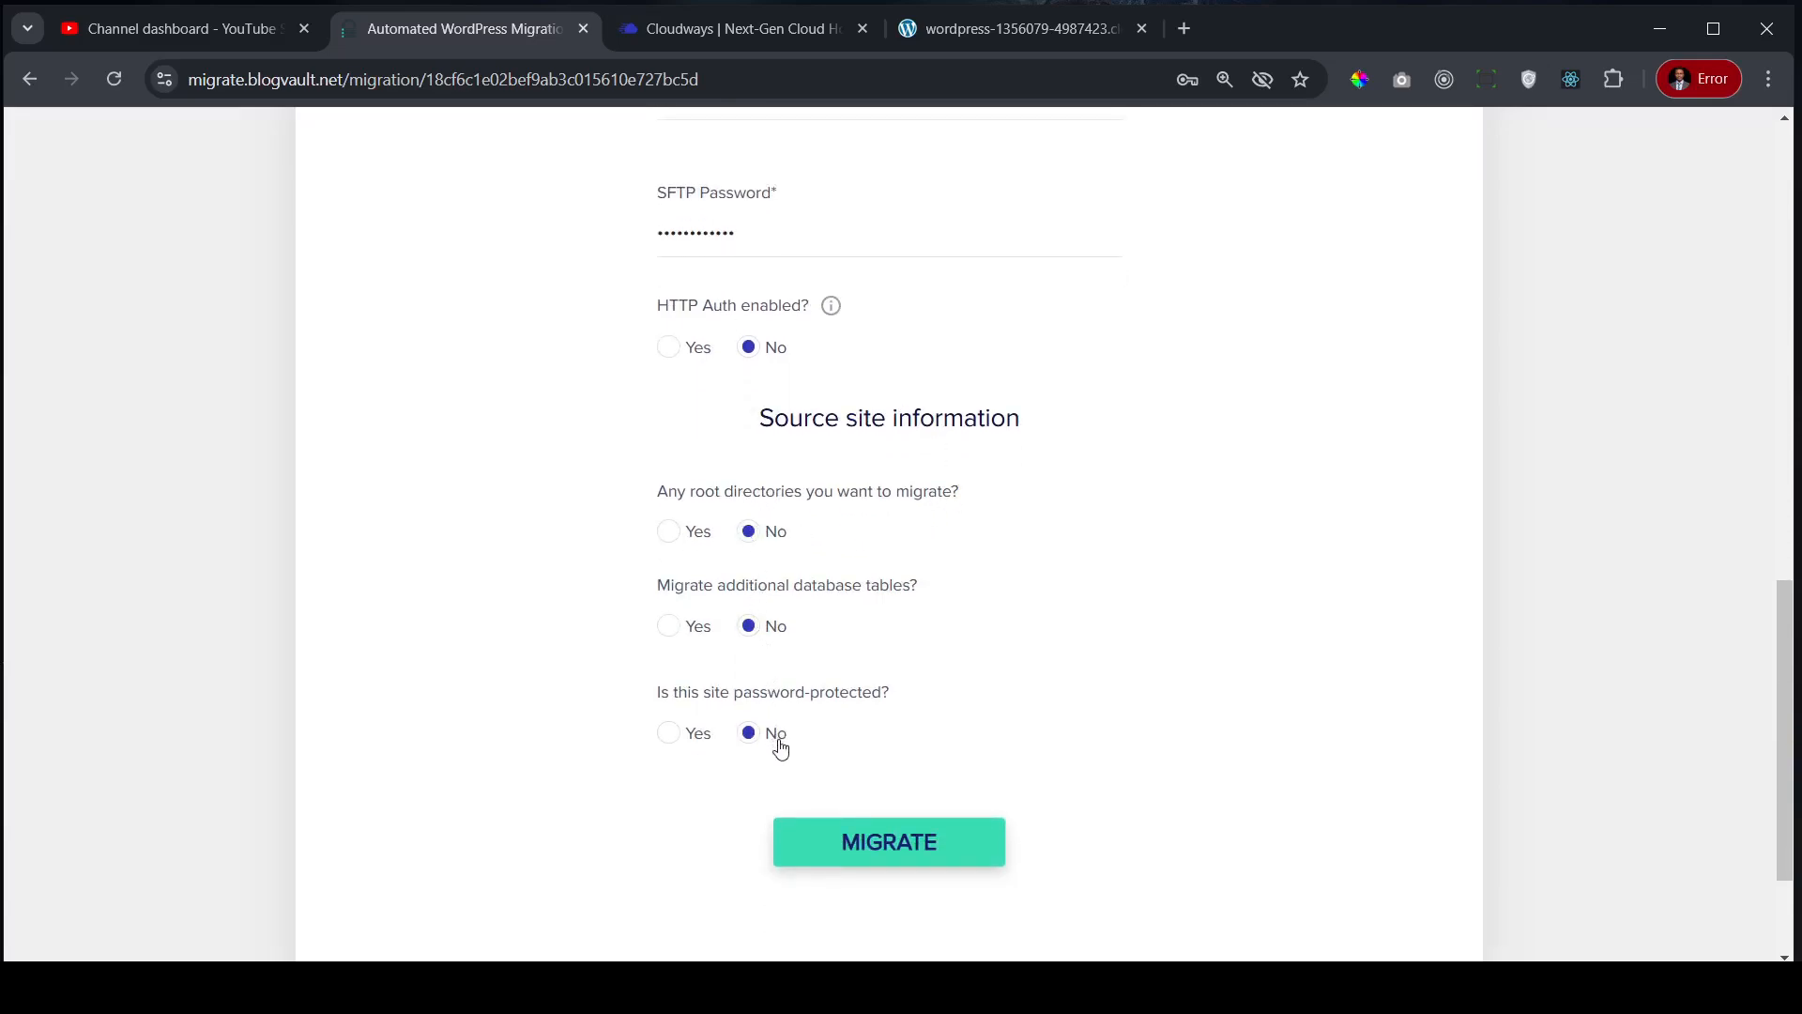
{"action": "scroll", "coordinate": [1028, 526], "scroll_direction": "down", "scroll_amount": 2}
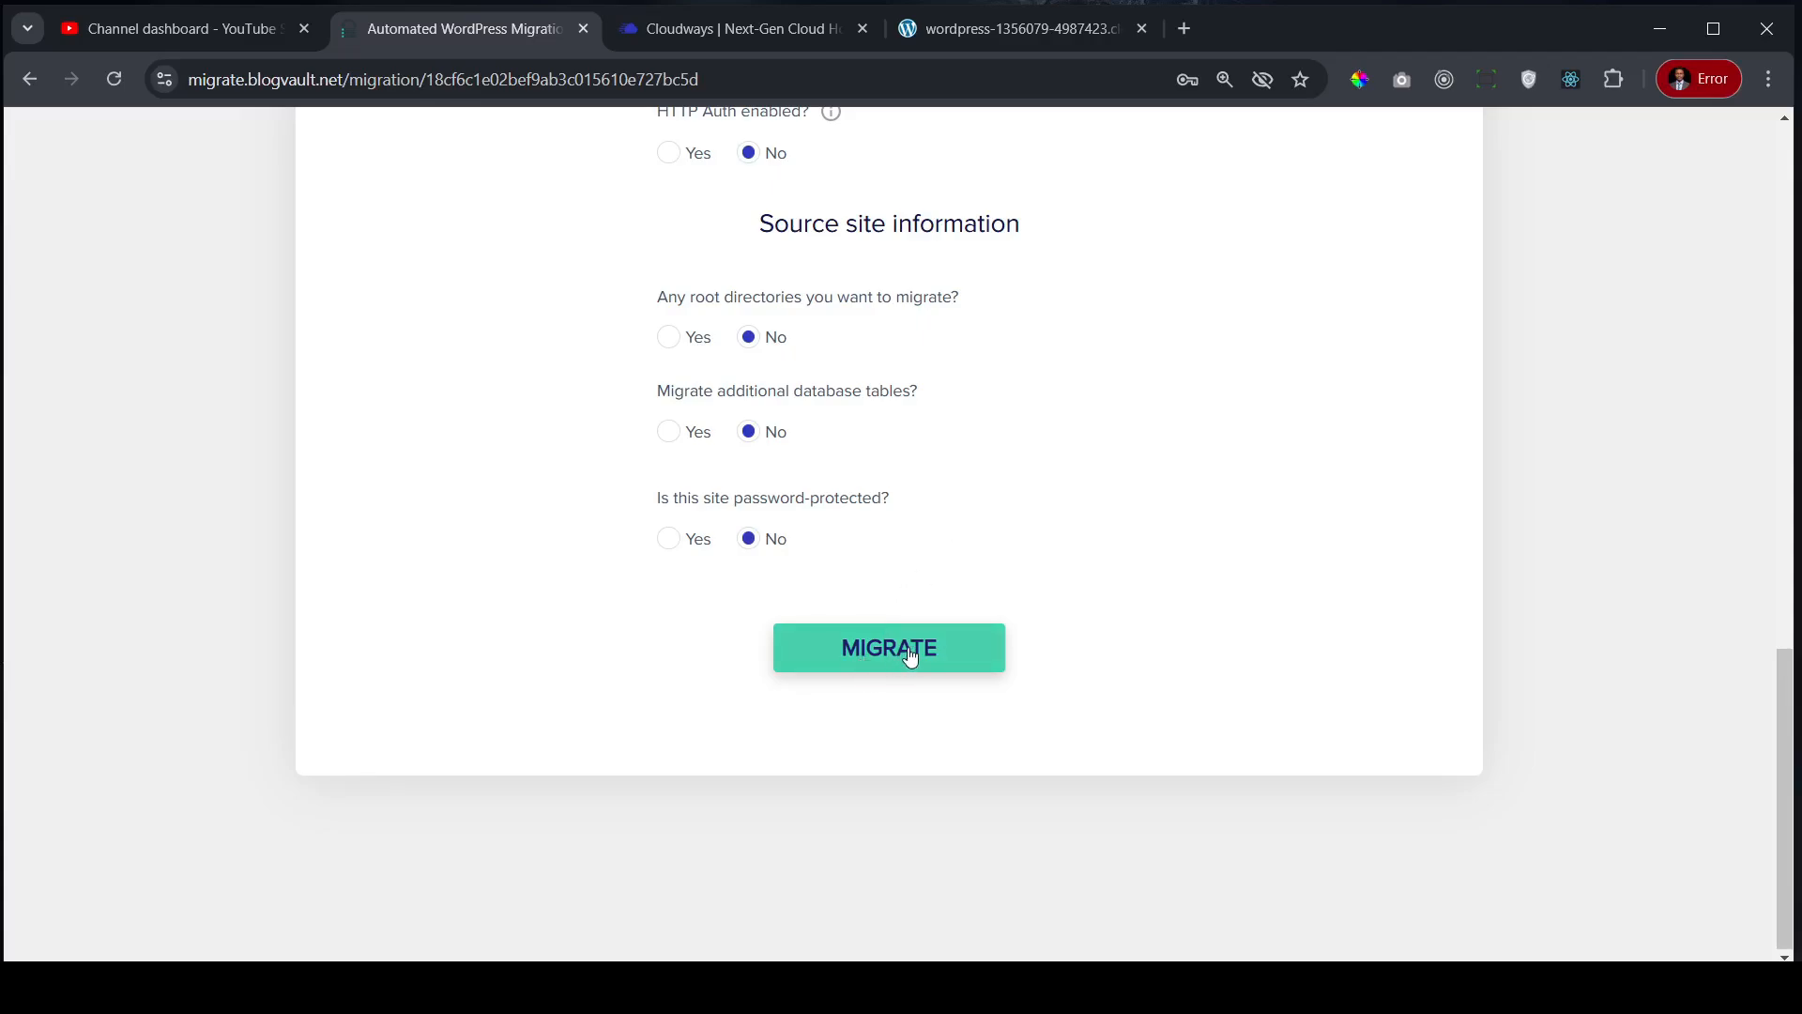
{"action": "left_click", "coordinate": [911, 656]}
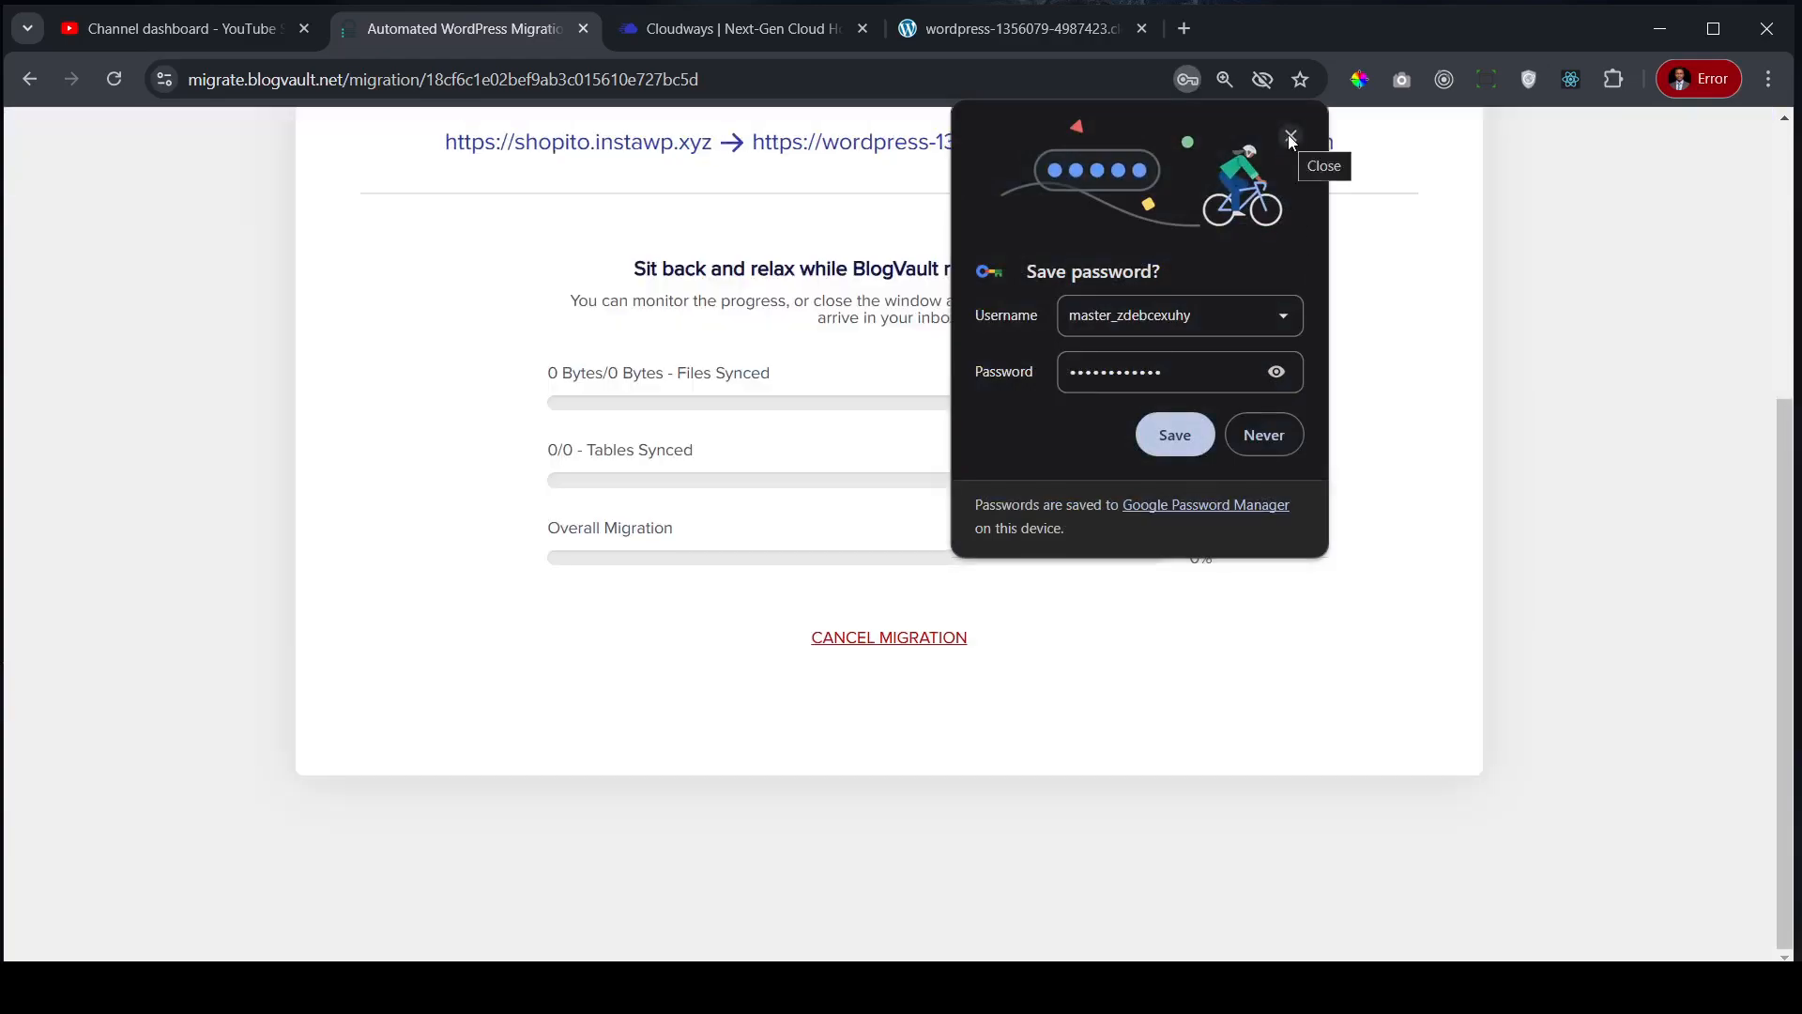
- Dismiss Chrome's save-password prompt and follow the migration progress until it reports complete
{"action": "left_click", "coordinate": [1289, 135]}
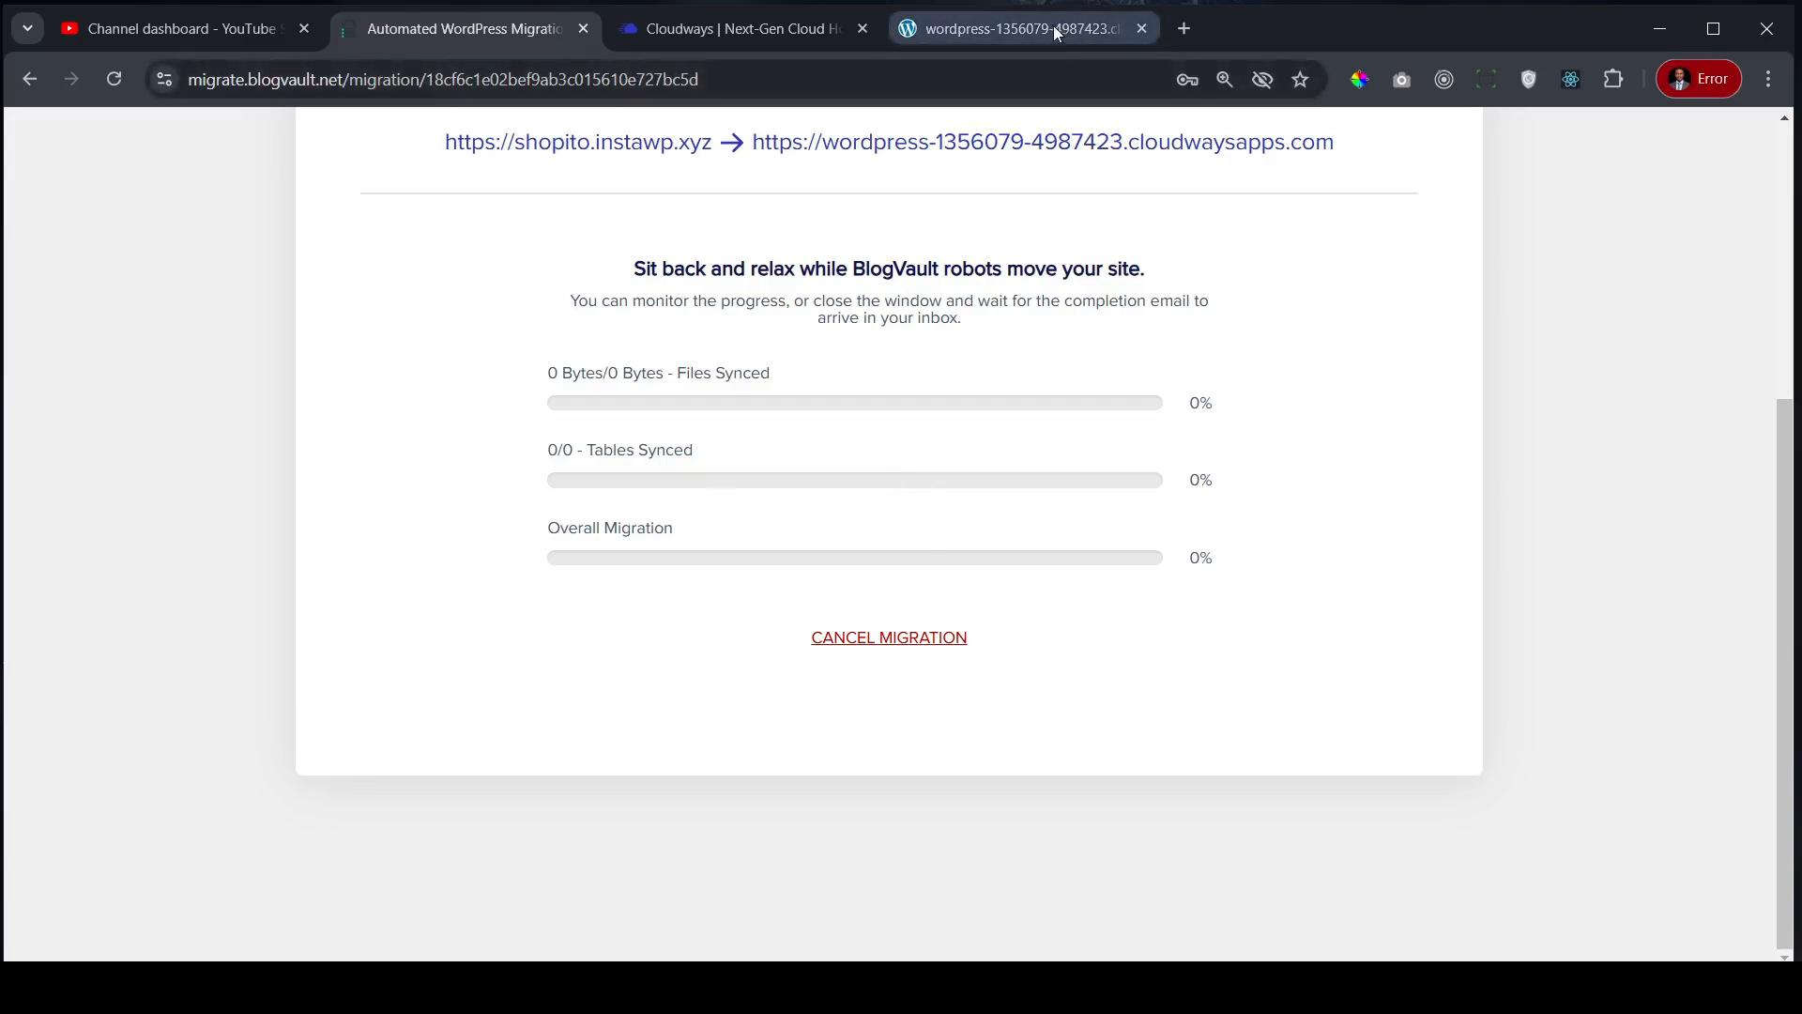
{"action": "left_click", "coordinate": [1008, 28]}
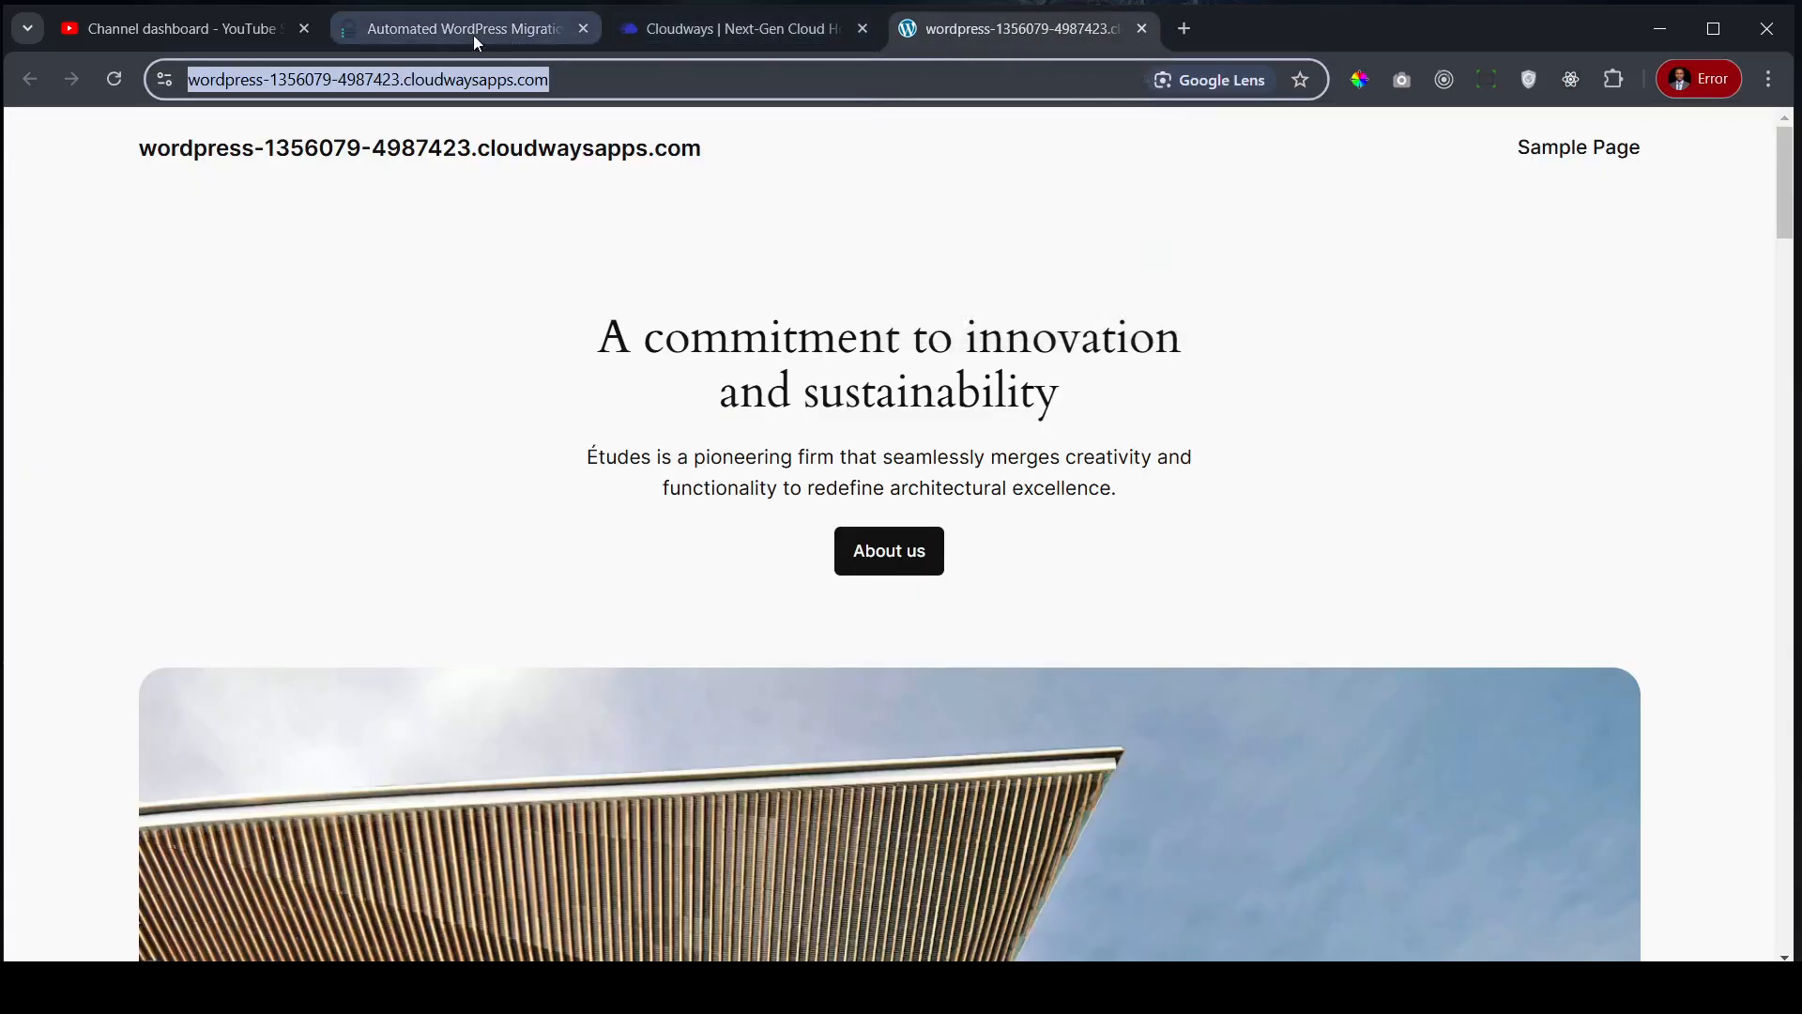
{"action": "left_click", "coordinate": [447, 31]}
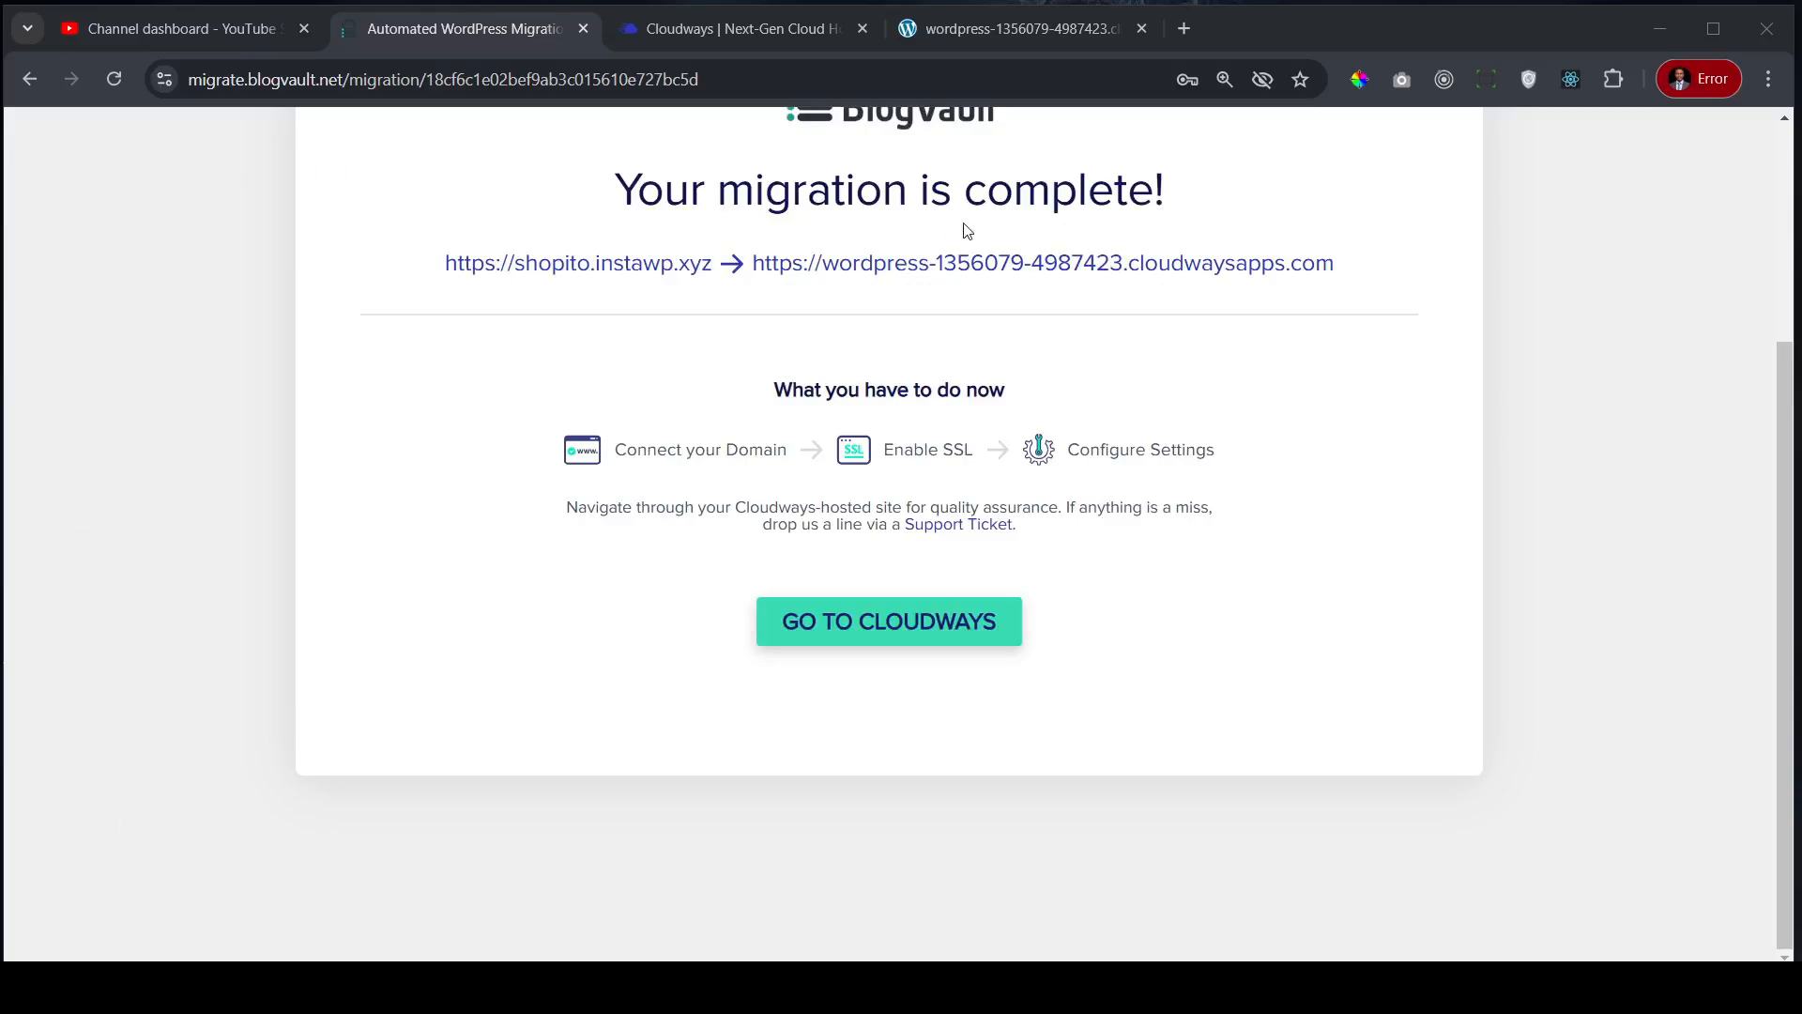
- Reload the Cloudways WordPress site and scroll through the migrated DNK fashion store homepage
{"action": "left_click", "coordinate": [1028, 30]}
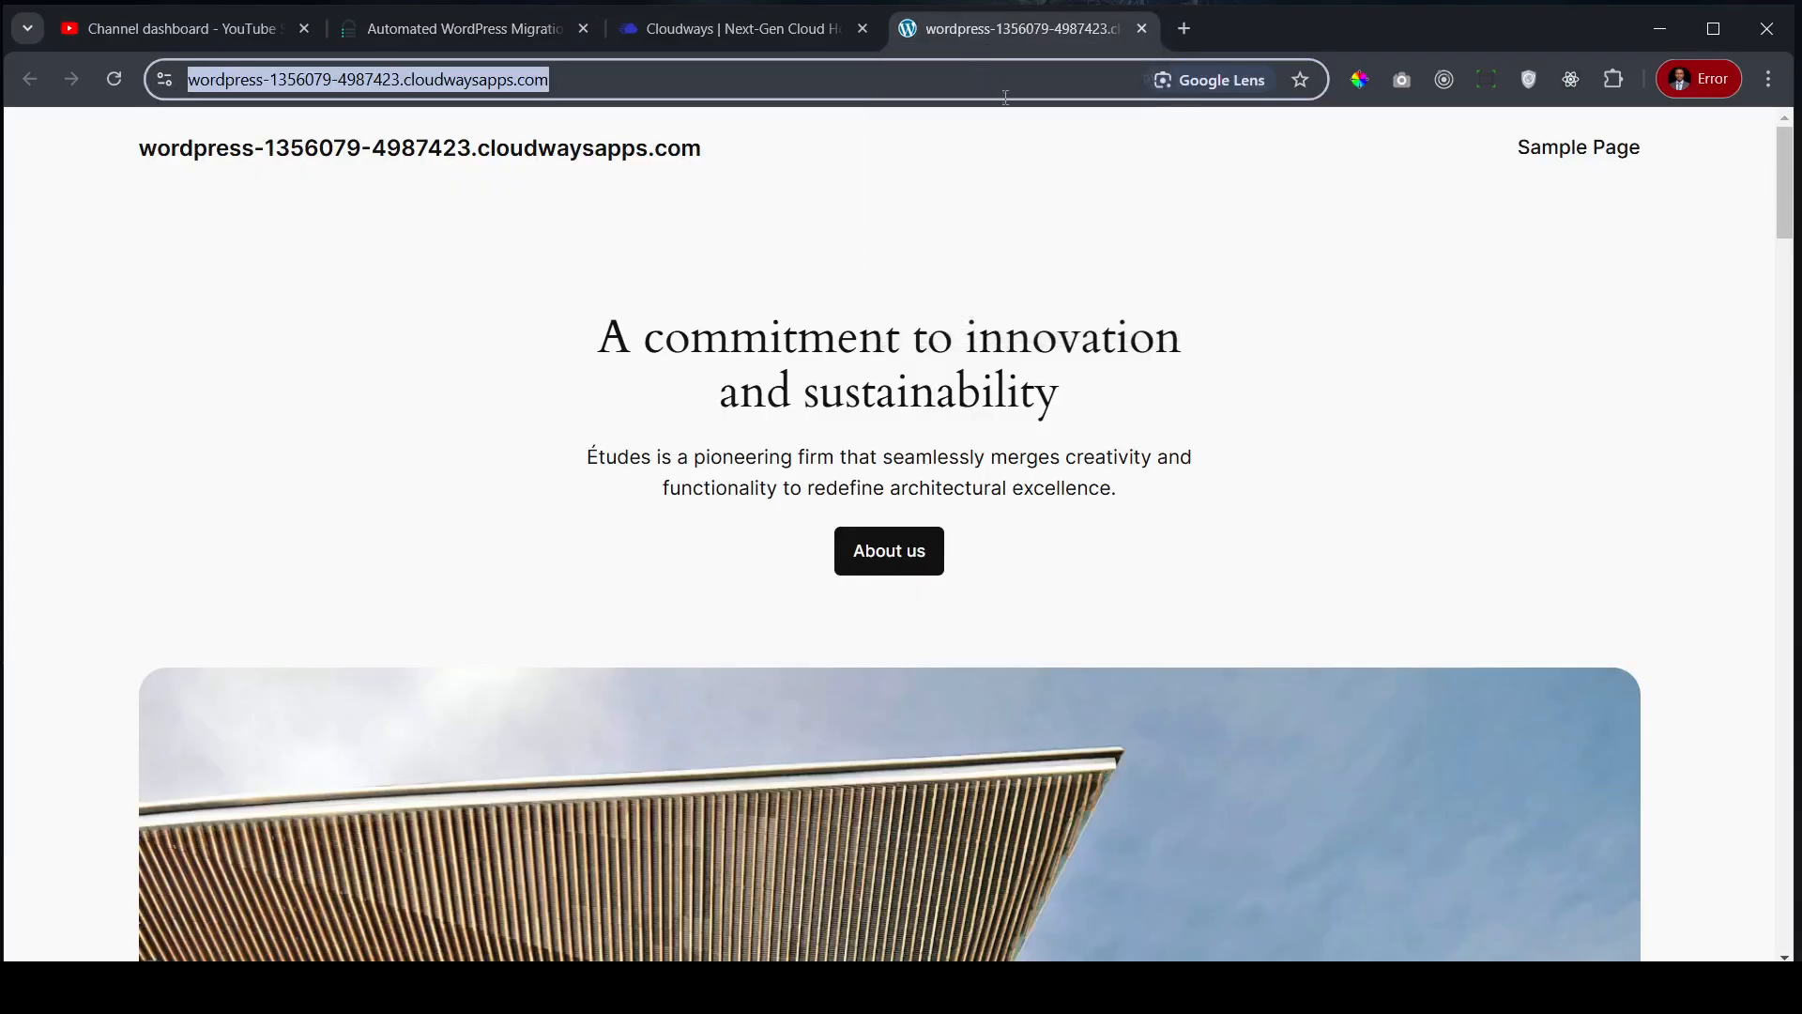
{"action": "left_click", "coordinate": [121, 77]}
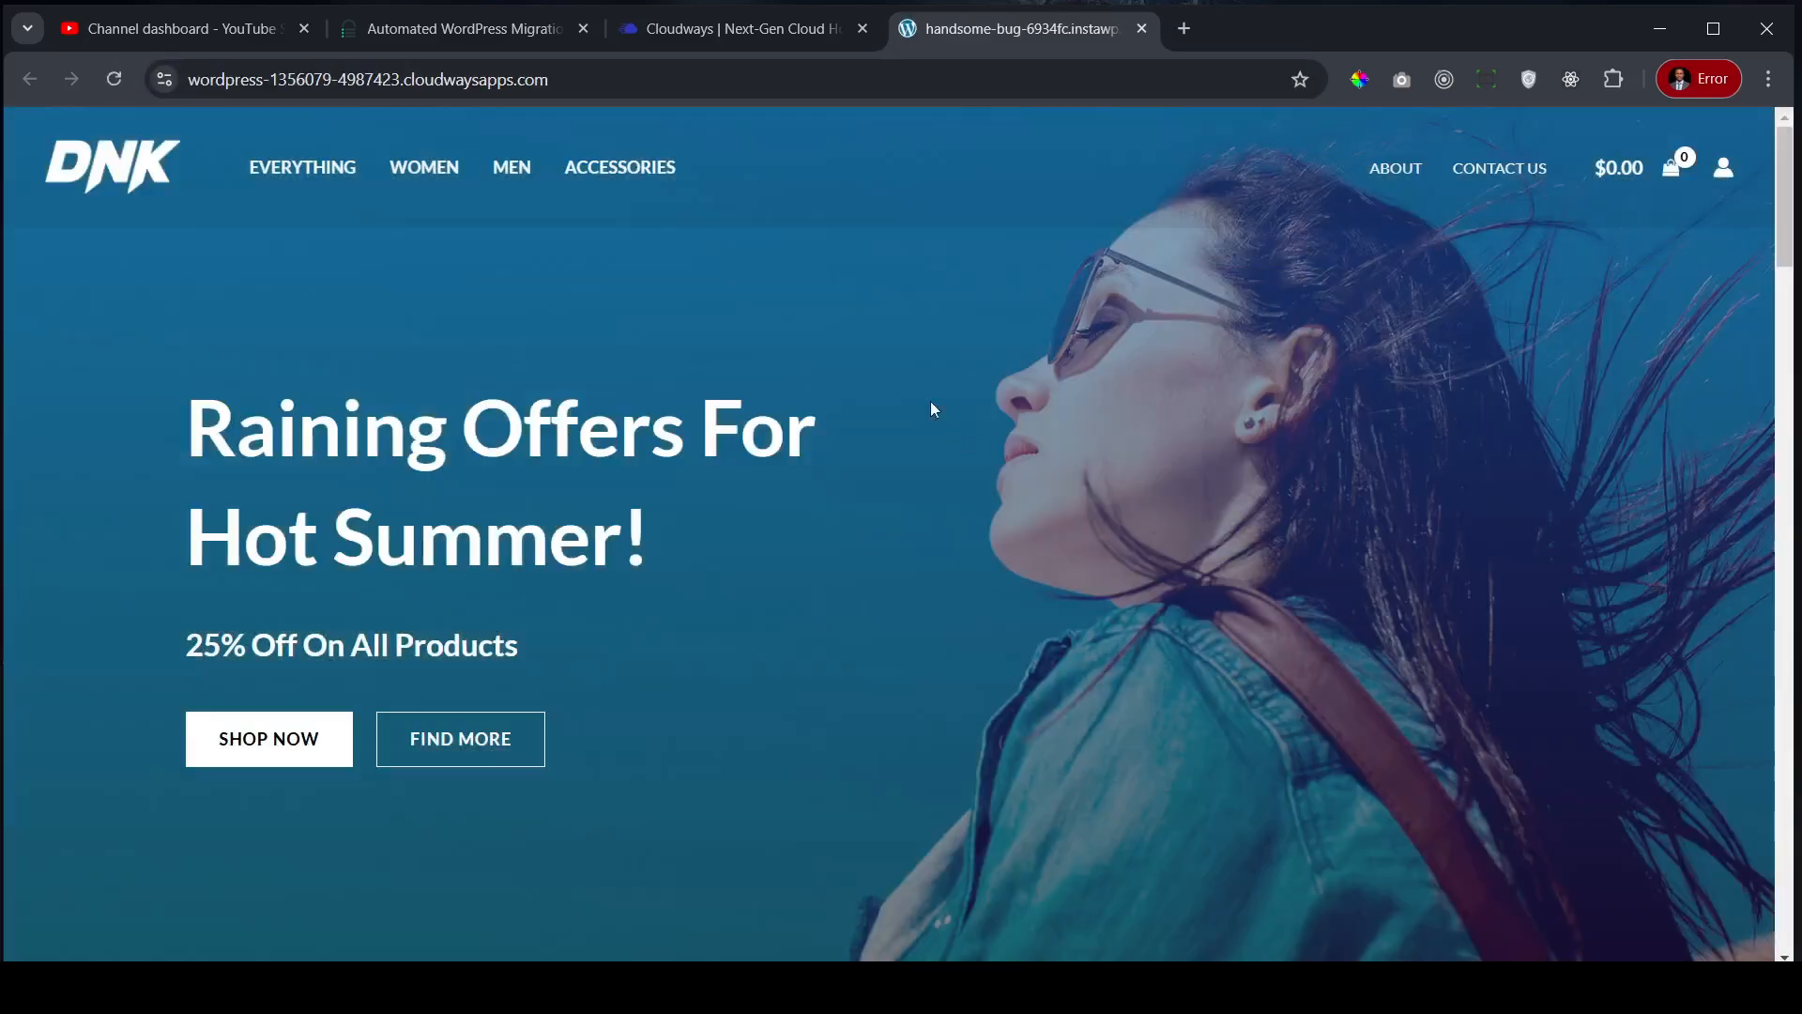
{"action": "scroll", "coordinate": [996, 400], "scroll_direction": "down", "scroll_amount": 15}
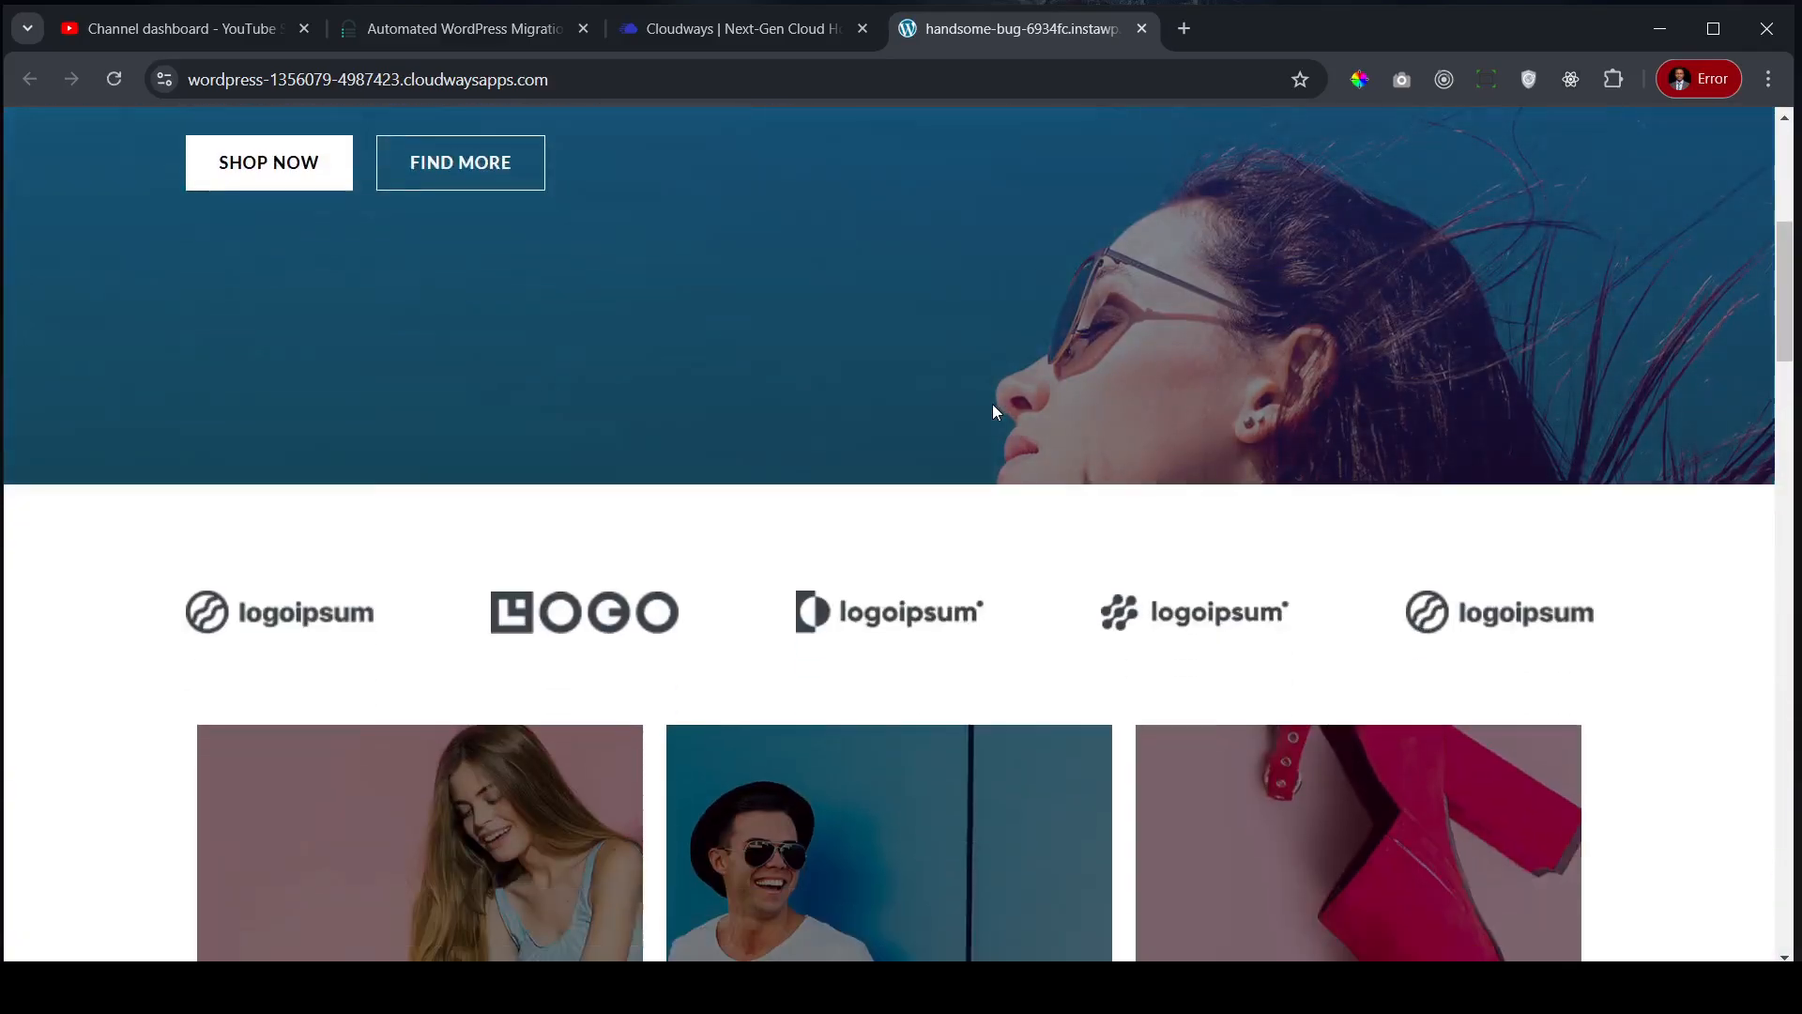
{"action": "scroll", "coordinate": [986, 418], "scroll_direction": "down", "scroll_amount": 20}
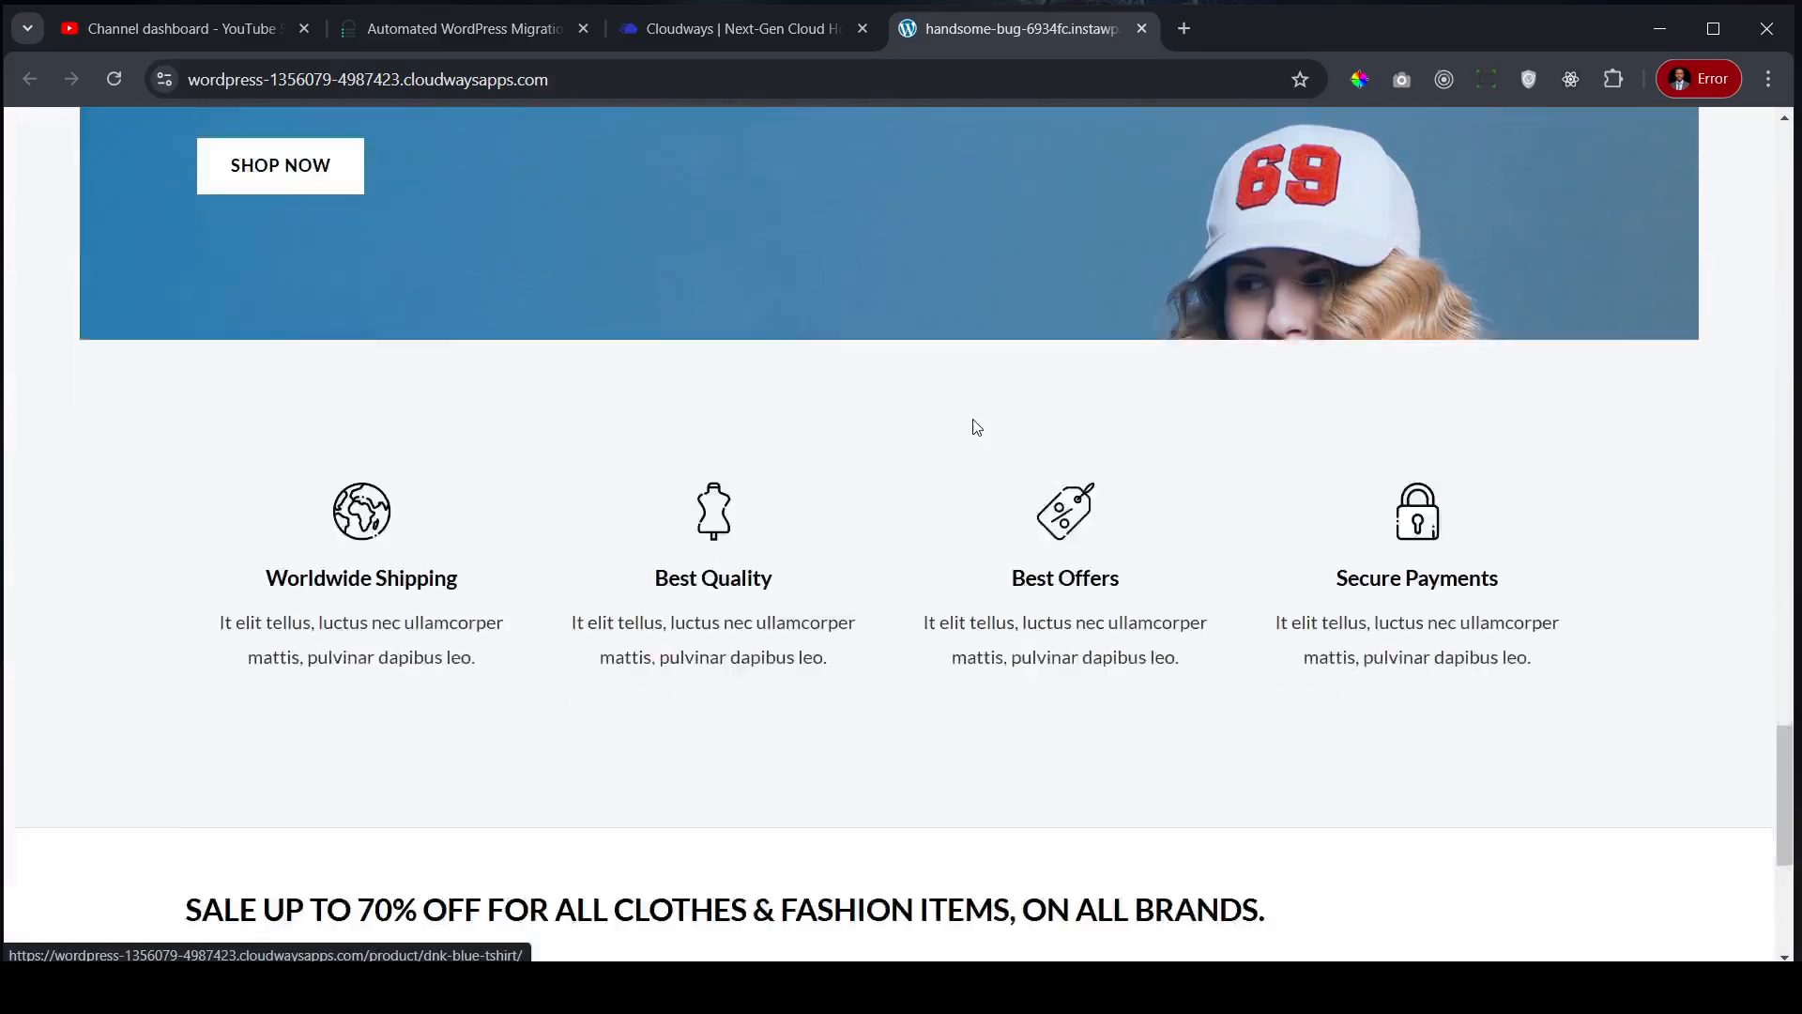
{"action": "scroll", "coordinate": [970, 434], "scroll_direction": "up", "scroll_amount": 6}
{"action": "scroll", "coordinate": [967, 427], "scroll_direction": "up", "scroll_amount": 20}
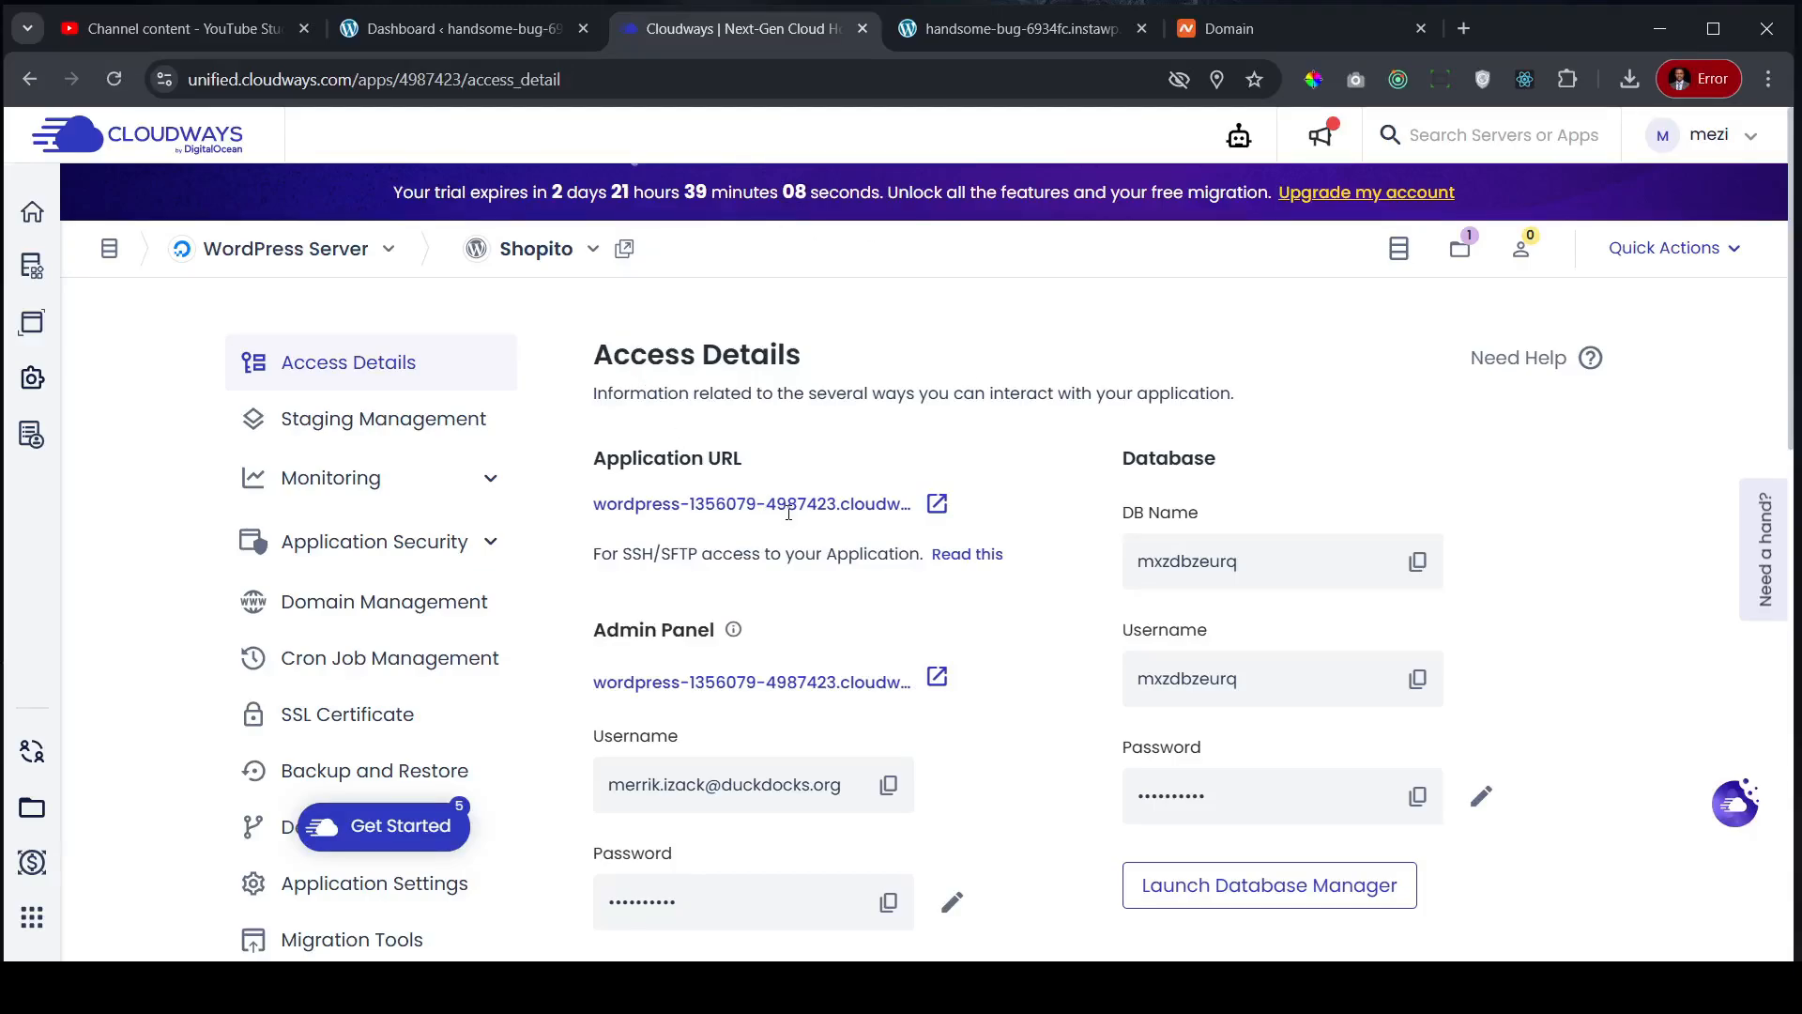
- From the app's Access Details, copy the Public IP 46.101.219.78 under Application Credentials
{"action": "left_click", "coordinate": [353, 605]}
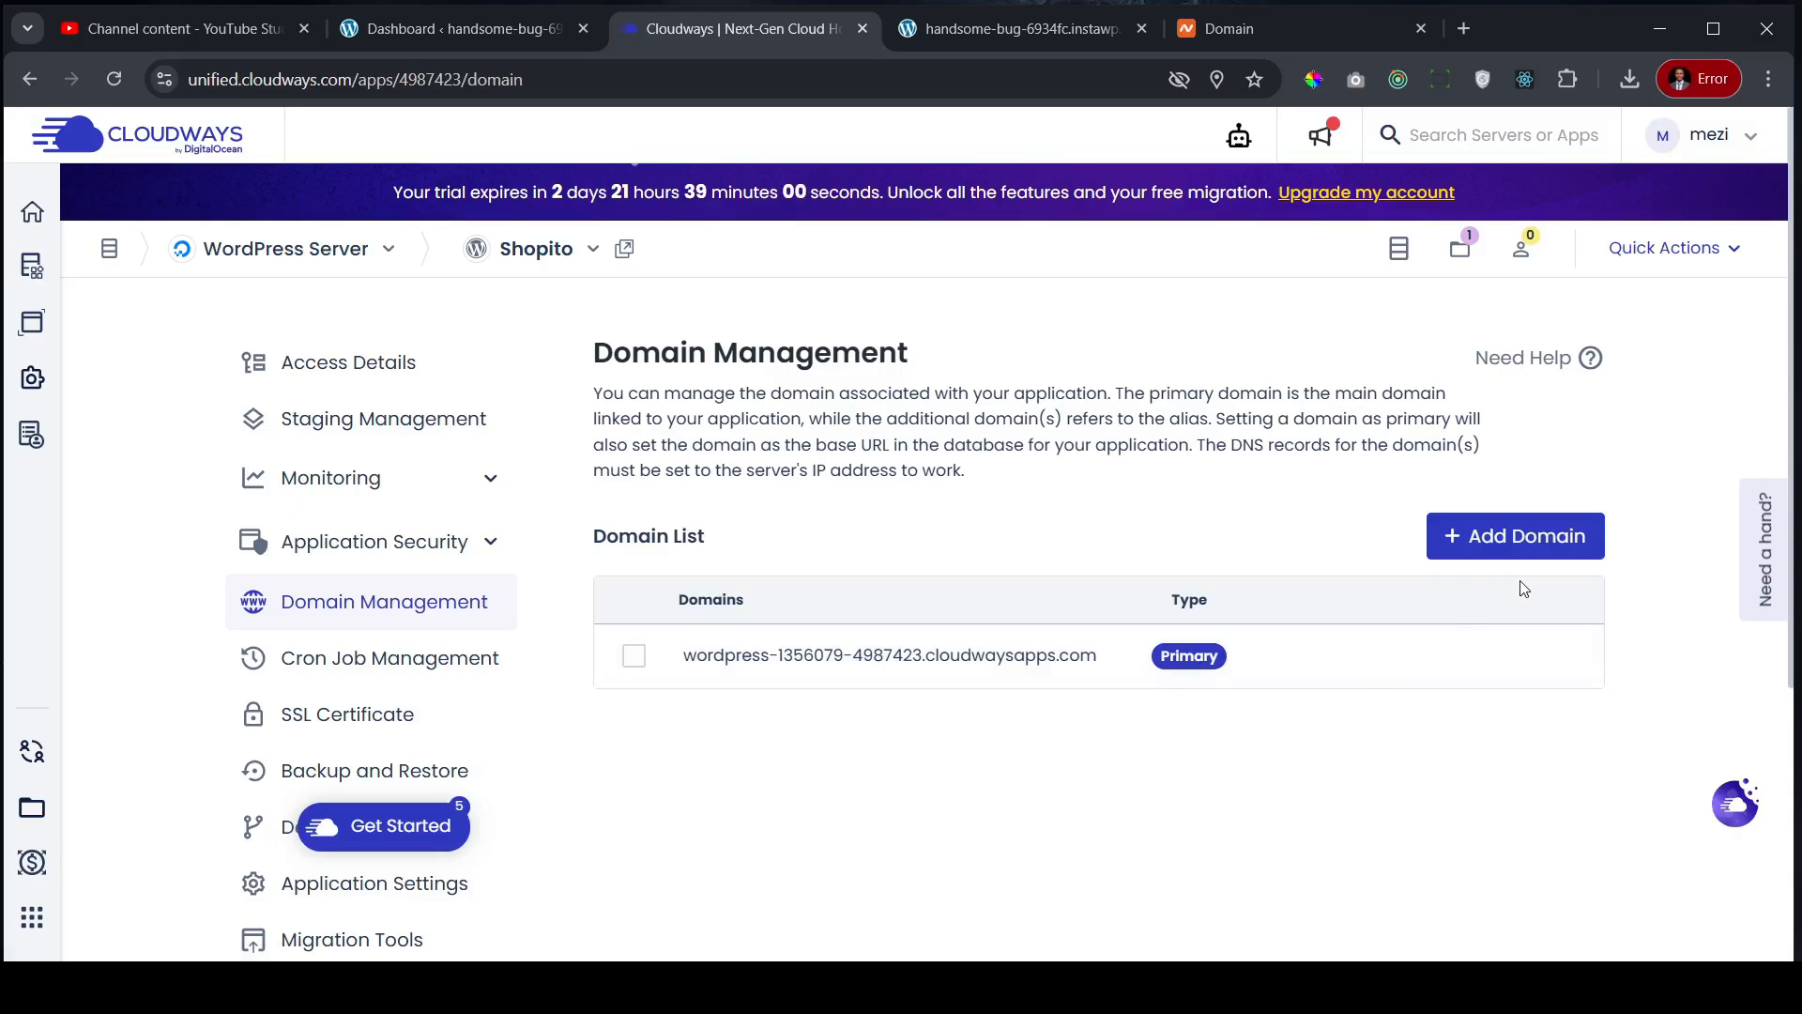
{"action": "left_click", "coordinate": [385, 366]}
{"action": "scroll", "coordinate": [1063, 583], "scroll_direction": "down", "scroll_amount": 4}
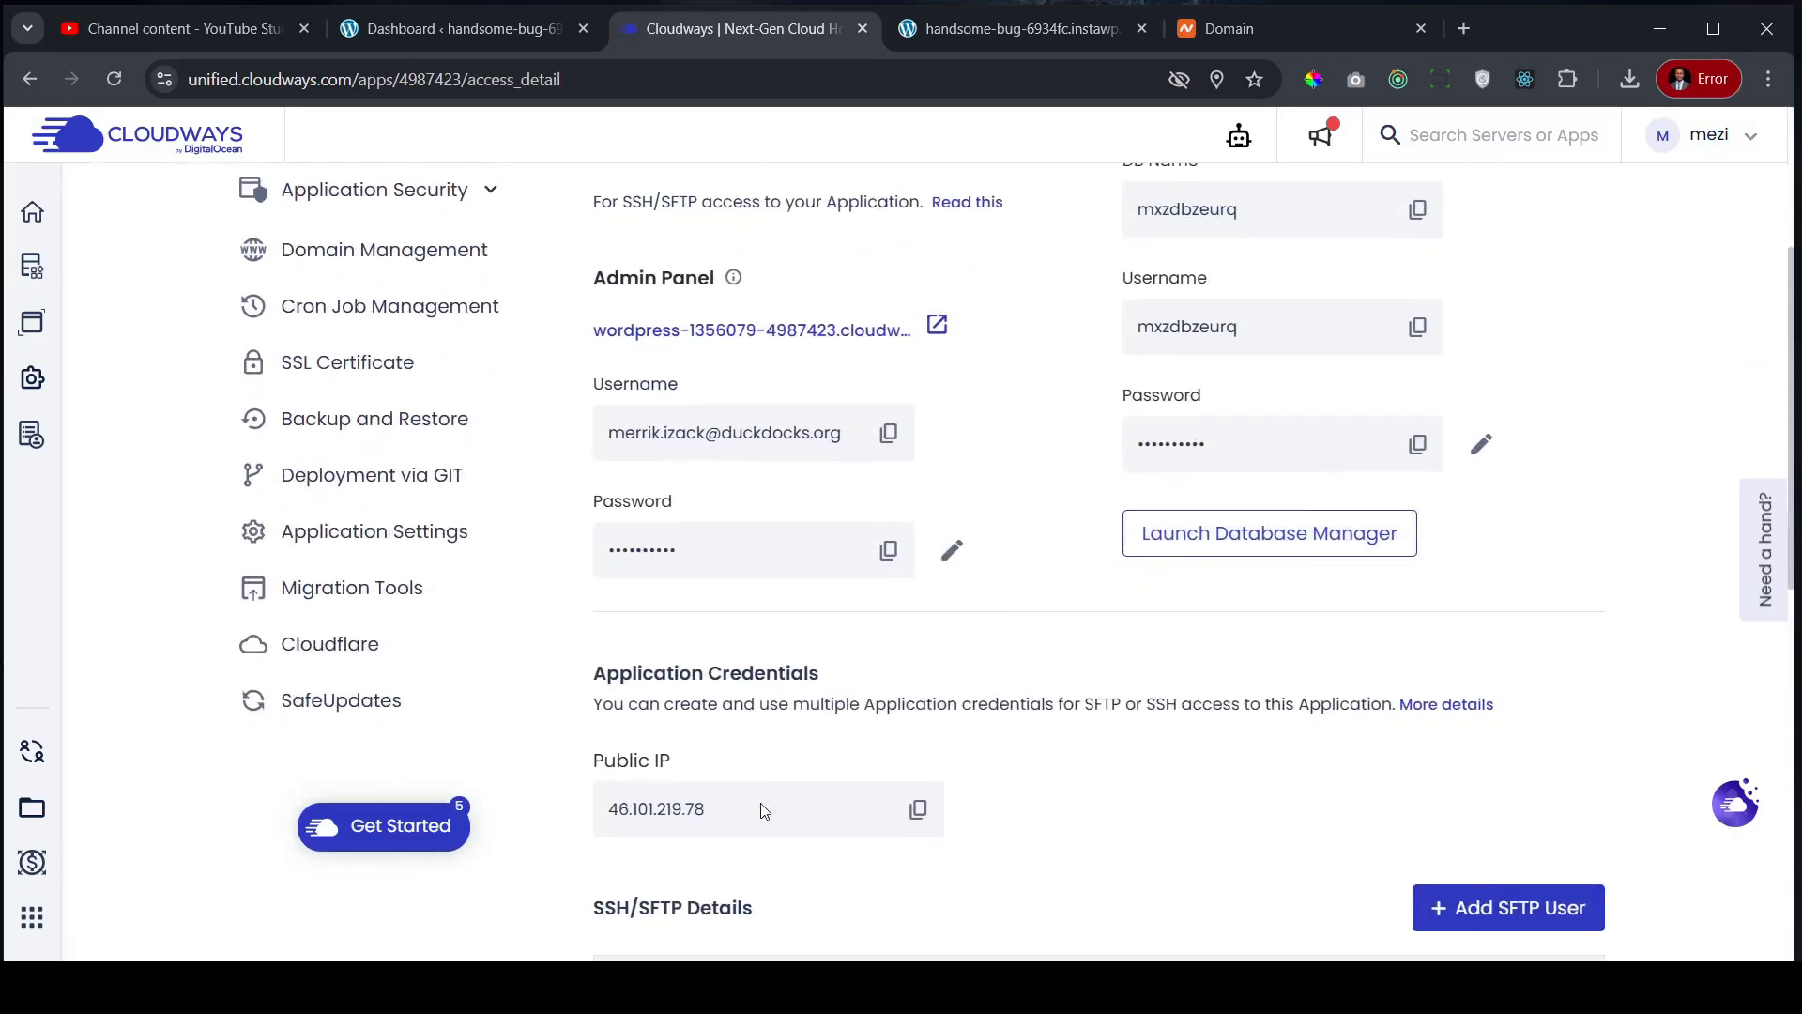
{"action": "left_click", "coordinate": [918, 811]}
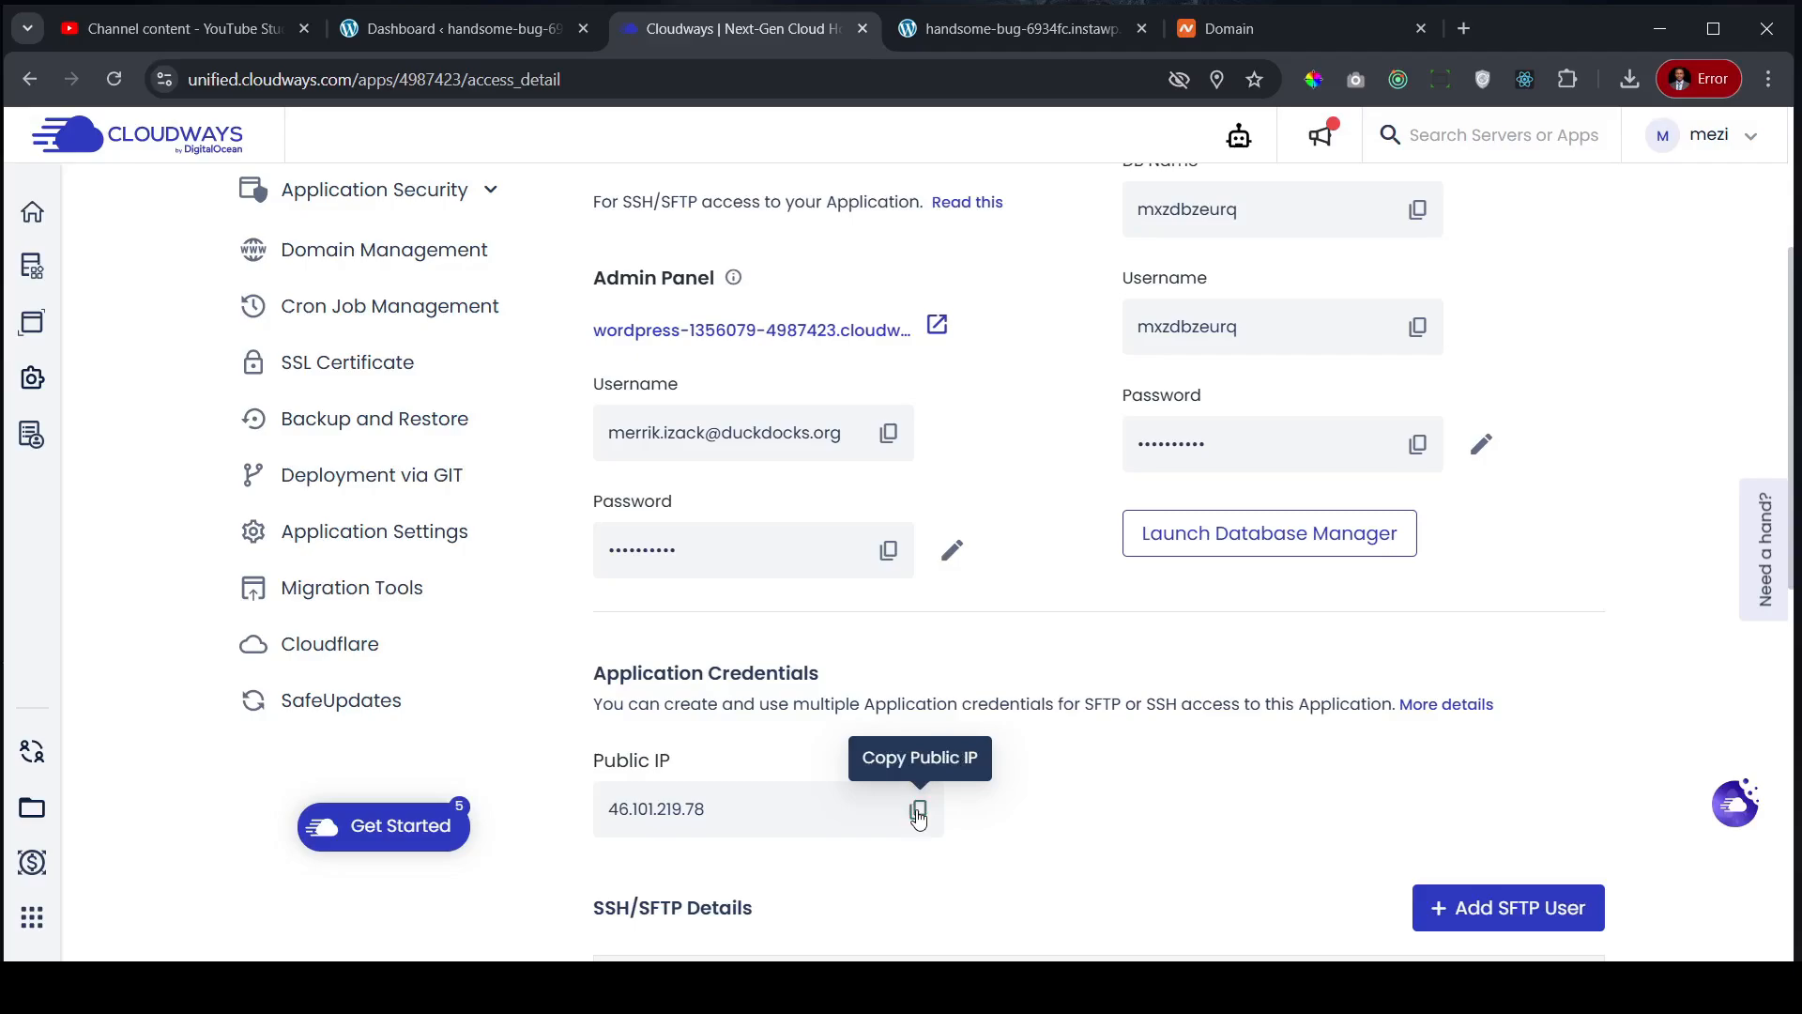
- Open the Advanced DNS settings for agapefoundation.net in Namecheap
{"action": "left_click", "coordinate": [1241, 36]}
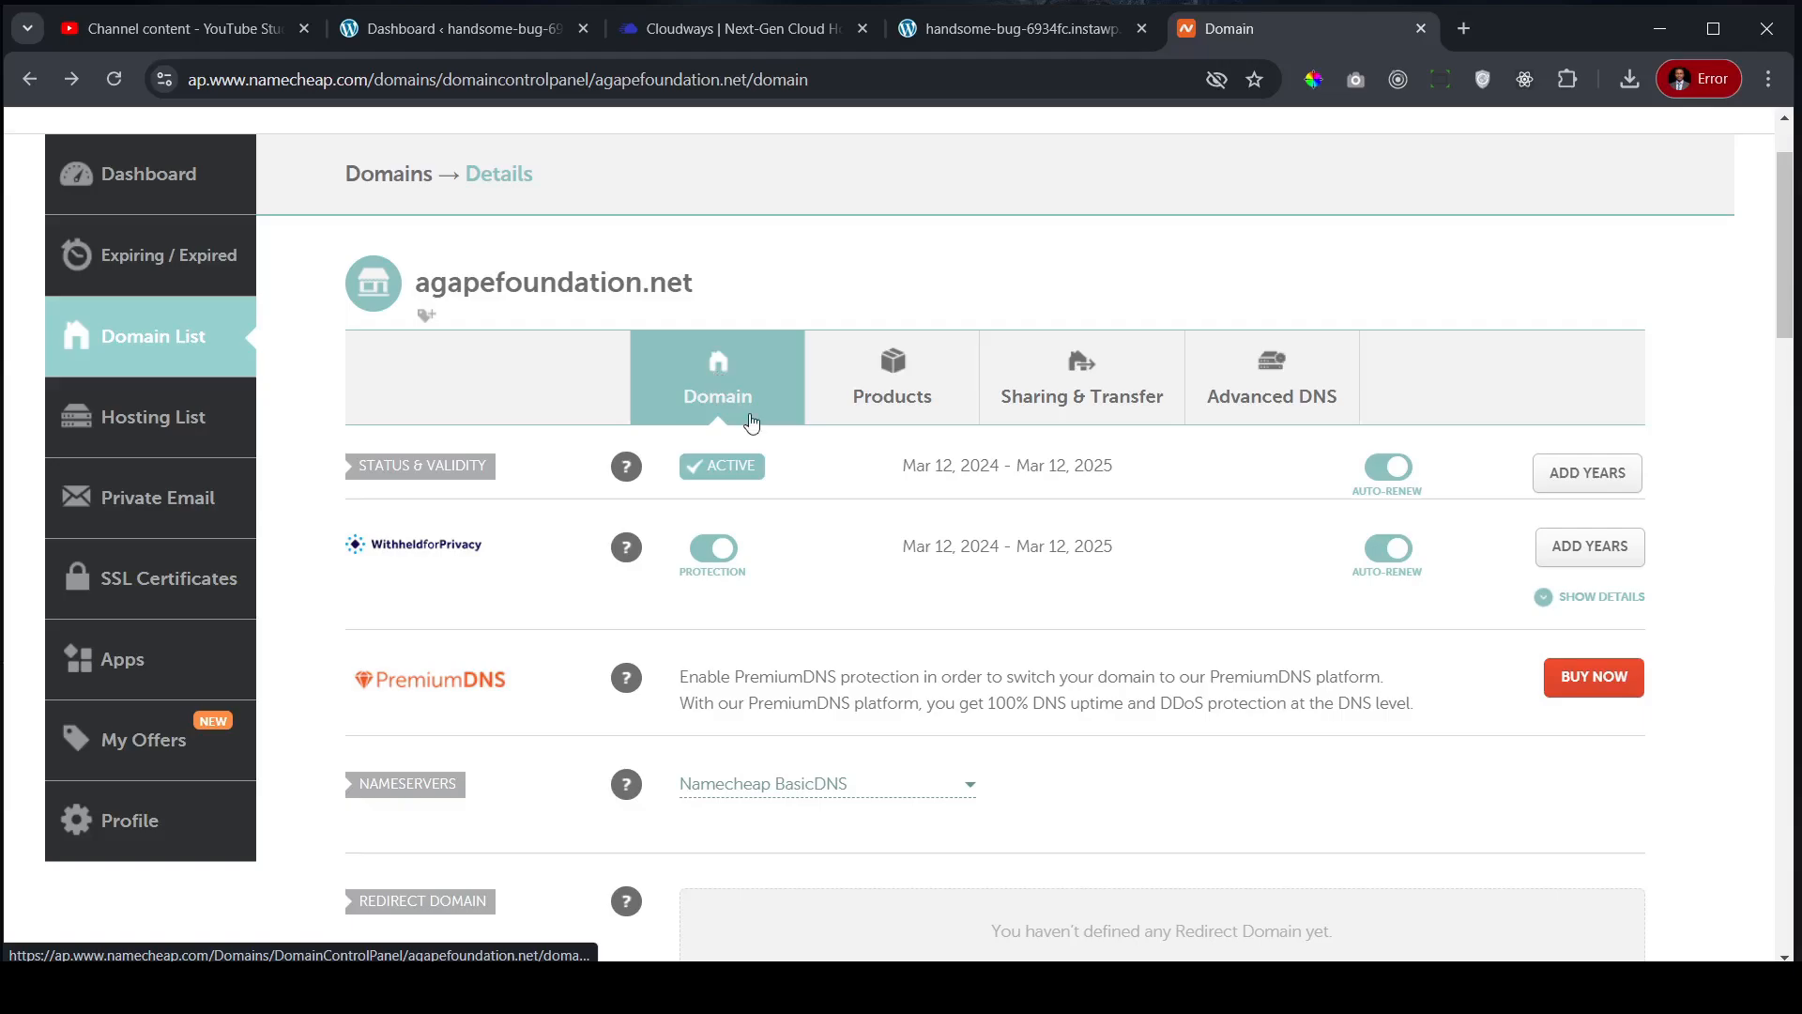
{"action": "left_click", "coordinate": [1261, 410]}
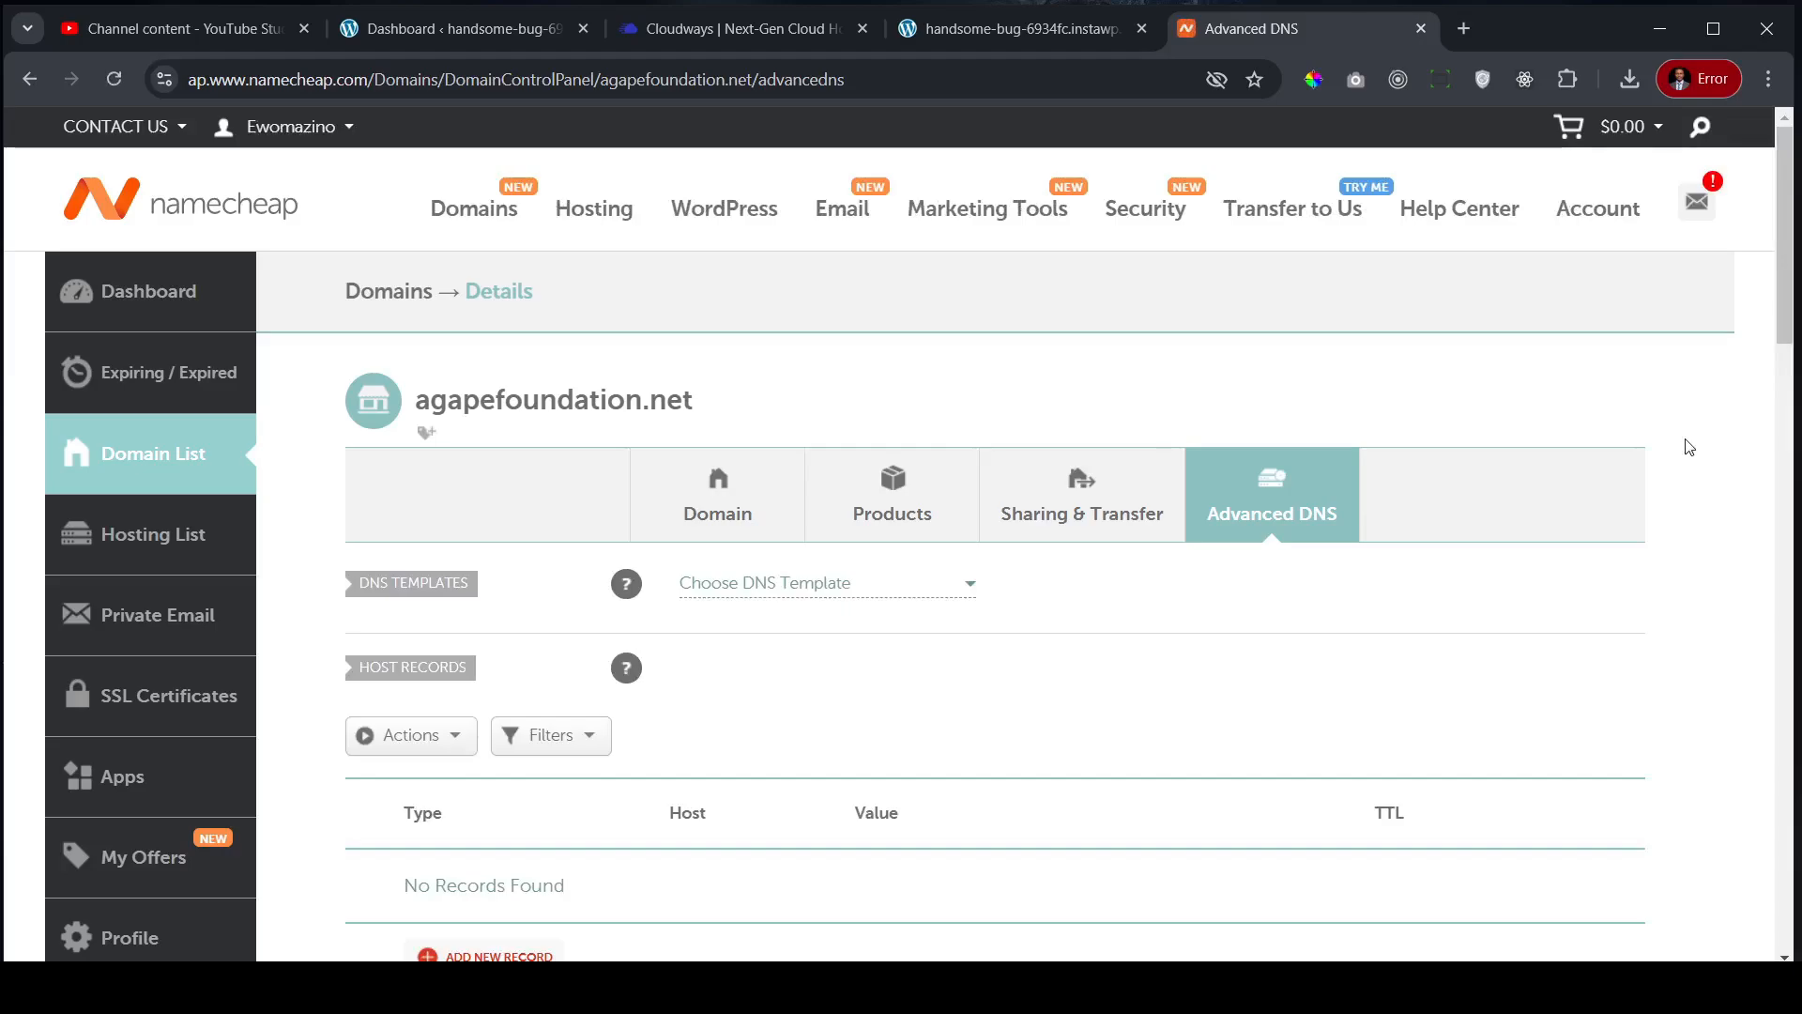
{"action": "scroll", "coordinate": [1680, 446], "scroll_direction": "down", "scroll_amount": 1}
{"action": "scroll", "coordinate": [1239, 425], "scroll_direction": "down", "scroll_amount": 2}
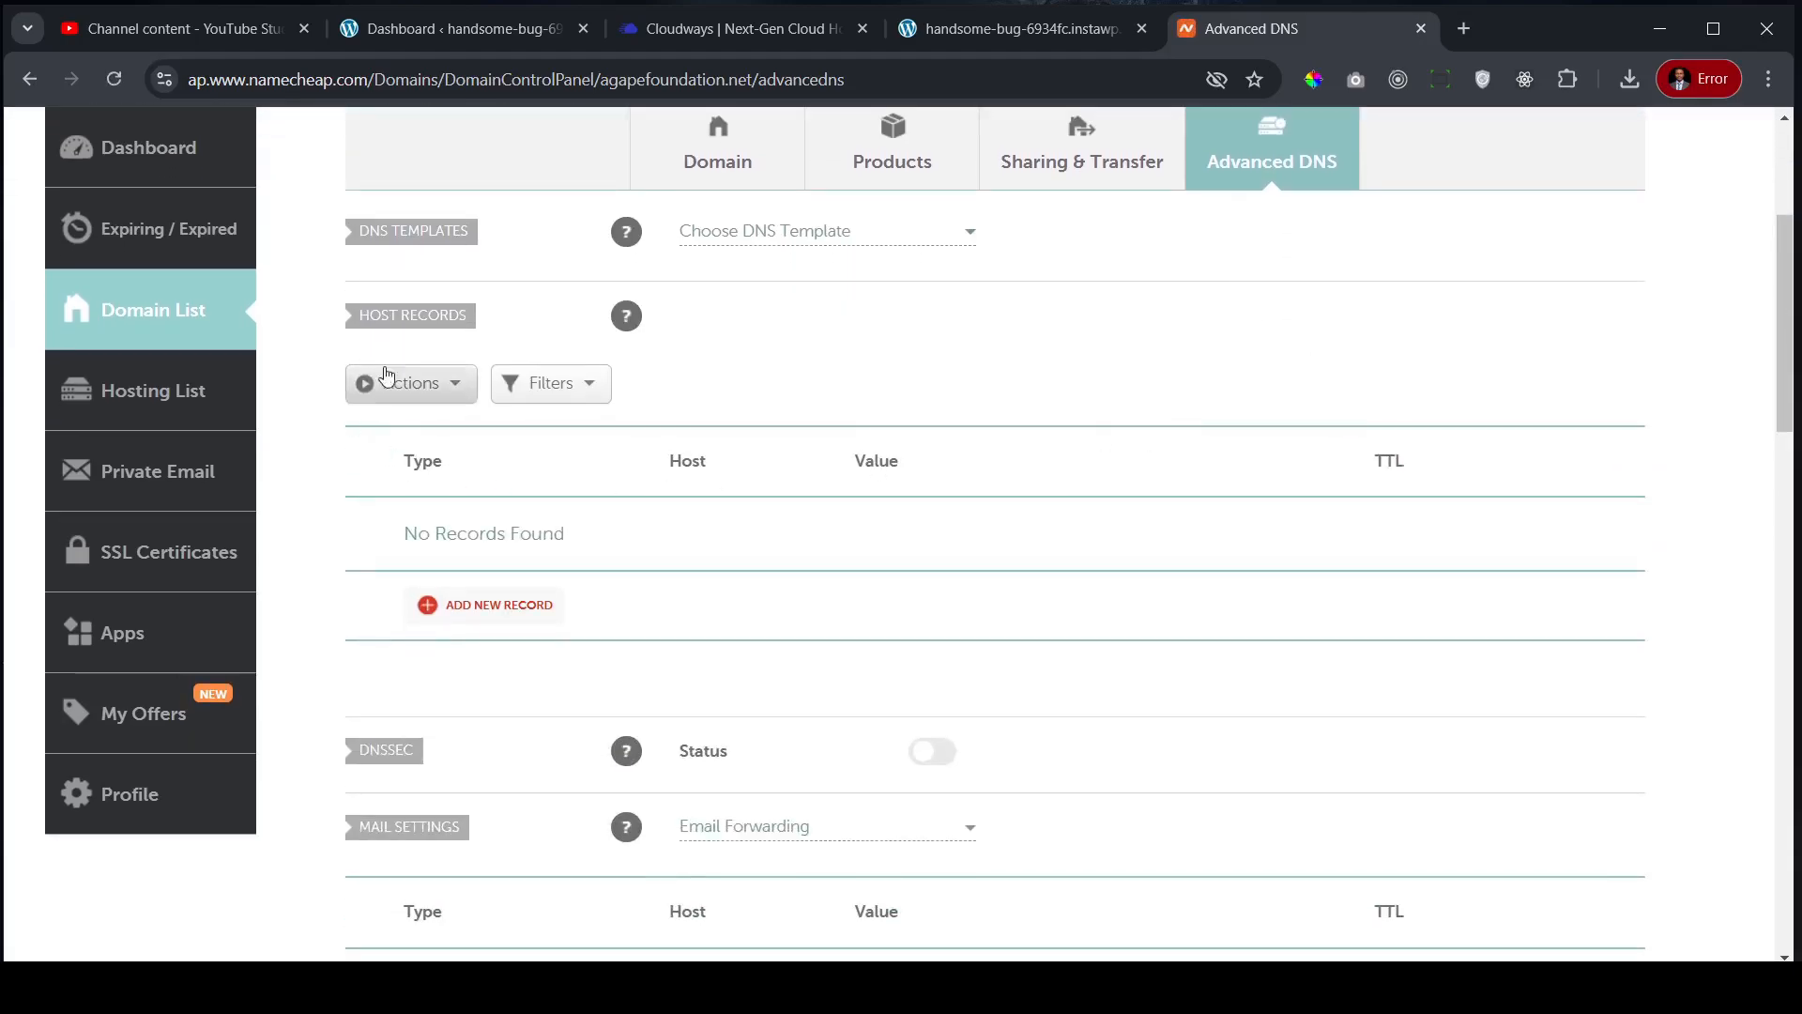
- Add and save an A record for host @ pointing to 46.101.219.78, then return to Cloudways
{"action": "left_click", "coordinate": [498, 611]}
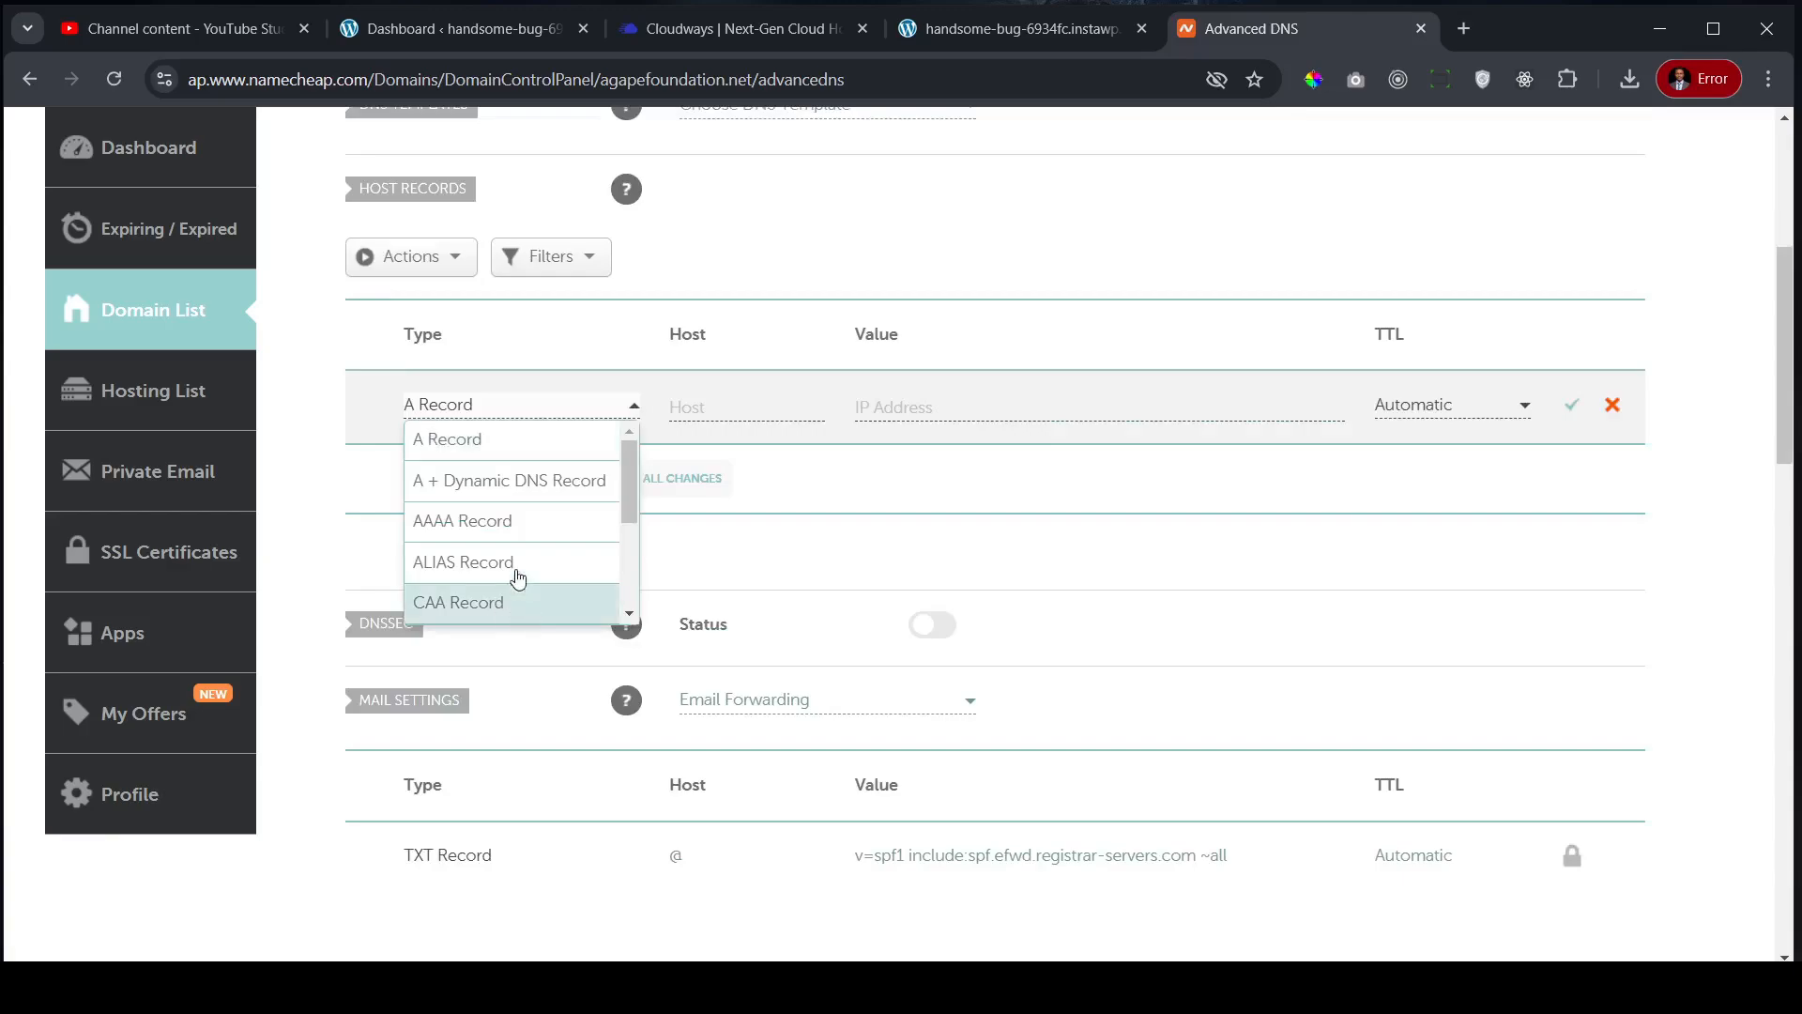
{"action": "left_click", "coordinate": [491, 447]}
{"action": "left_click", "coordinate": [732, 398]}
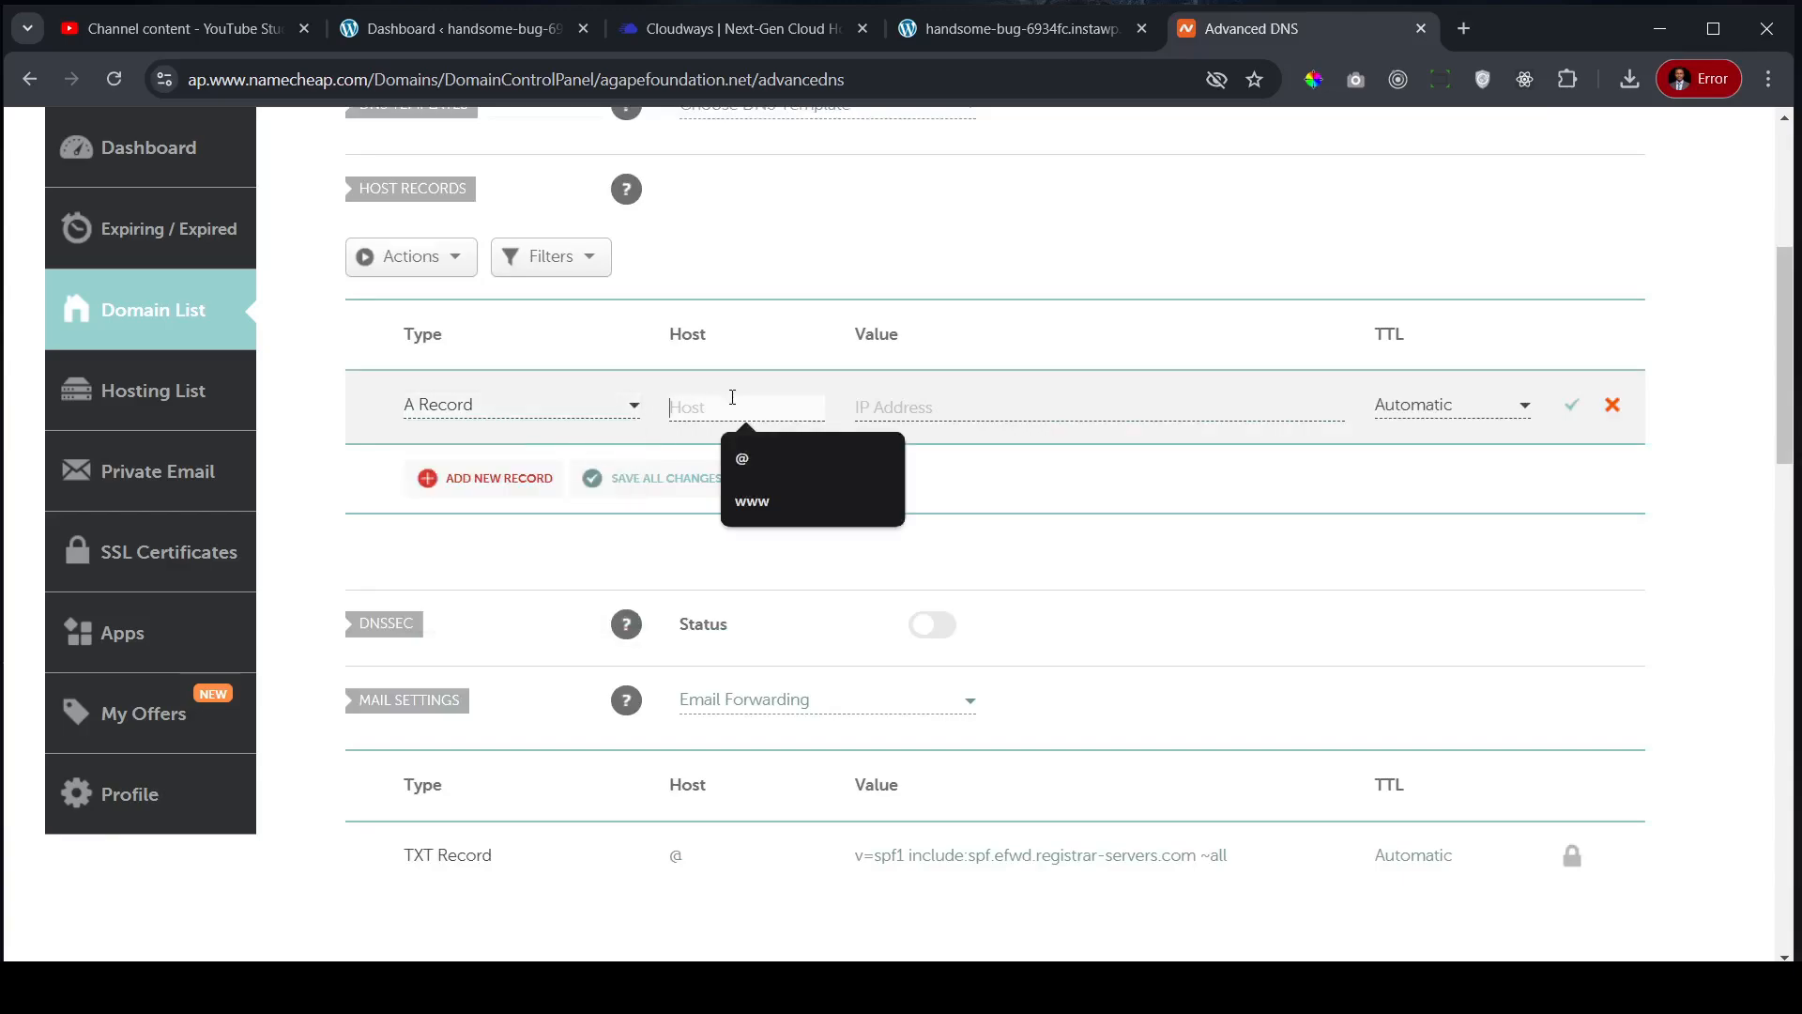
{"action": "left_click", "coordinate": [745, 458]}
{"action": "left_click", "coordinate": [934, 407]}
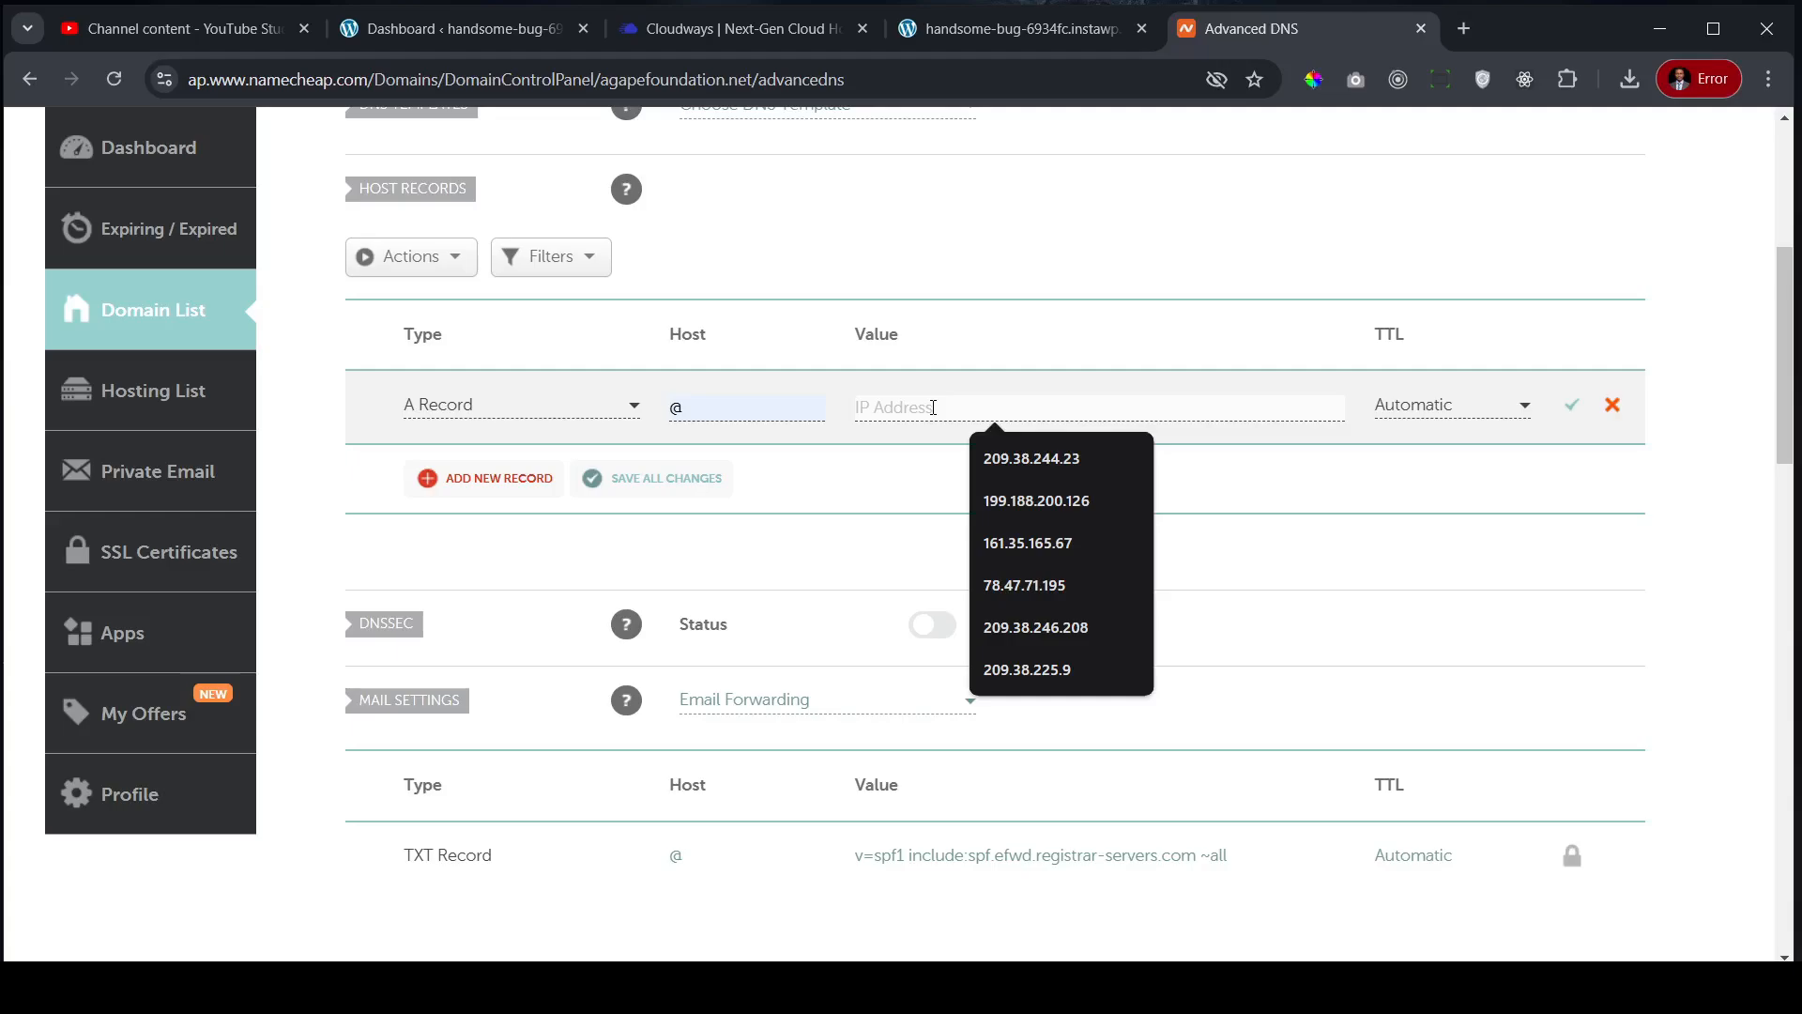
{"action": "key", "text": "ctrl+v"}
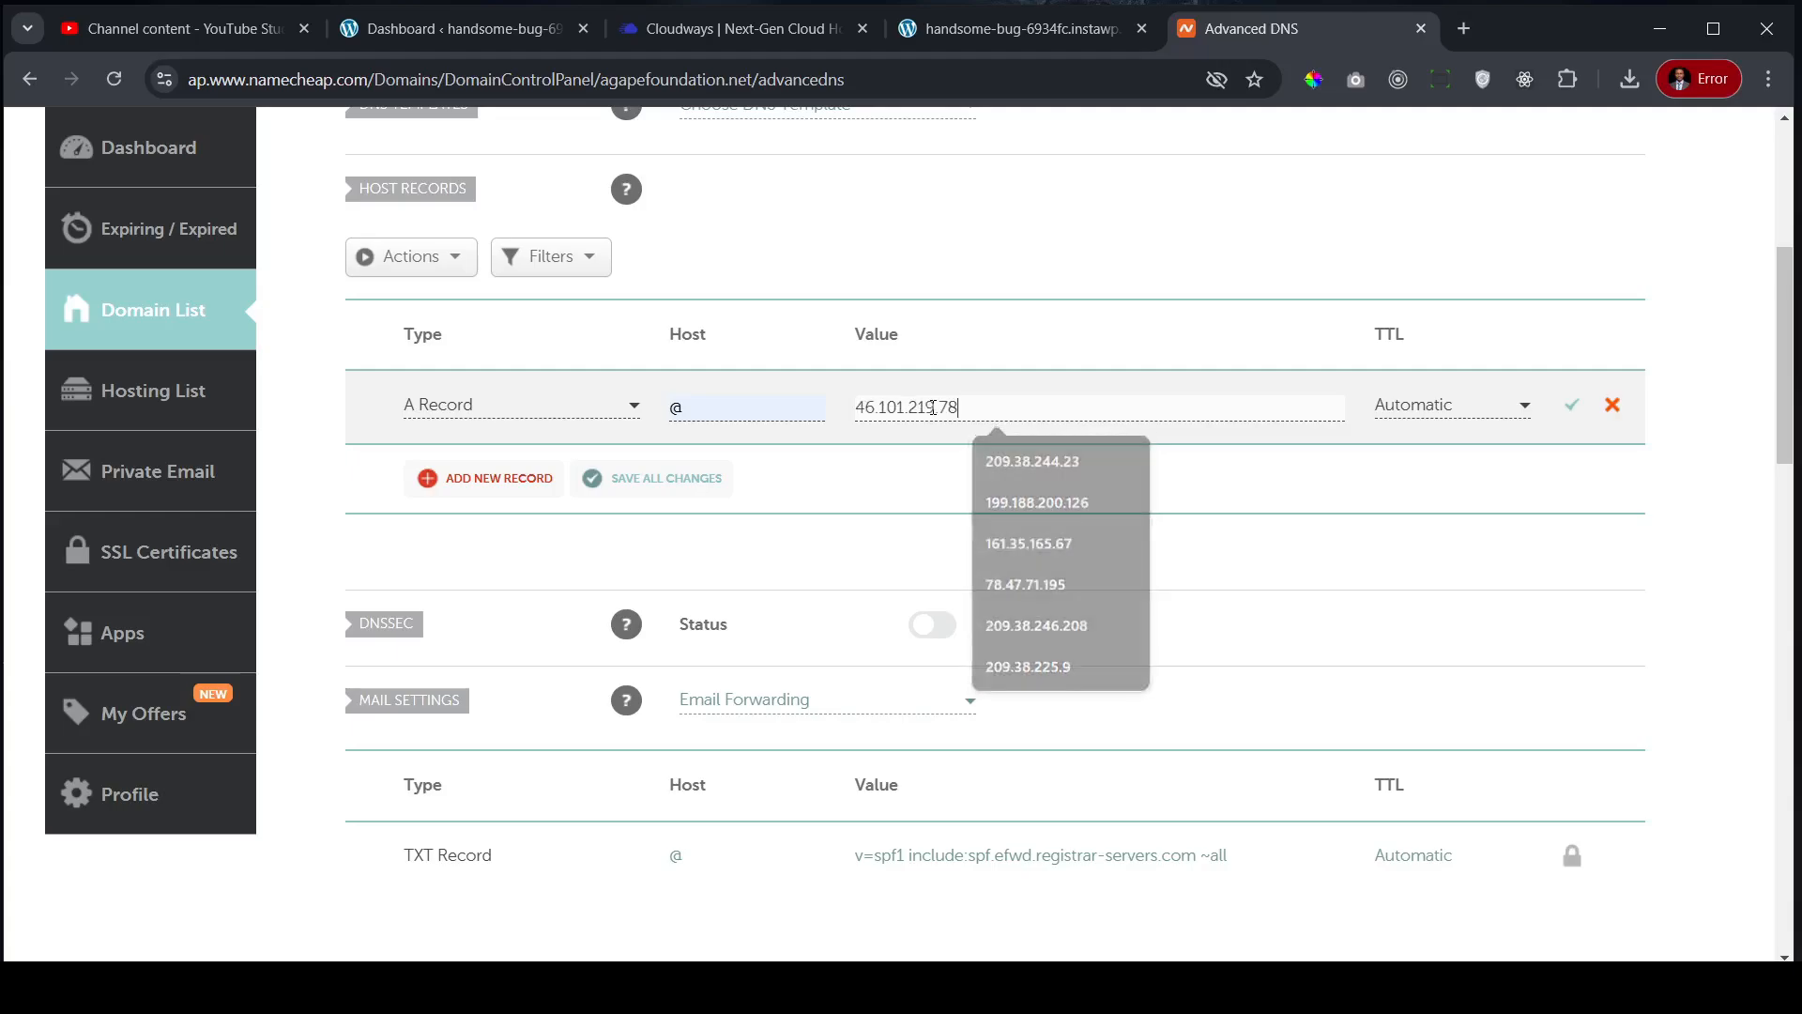
{"action": "left_click", "coordinate": [1577, 412]}
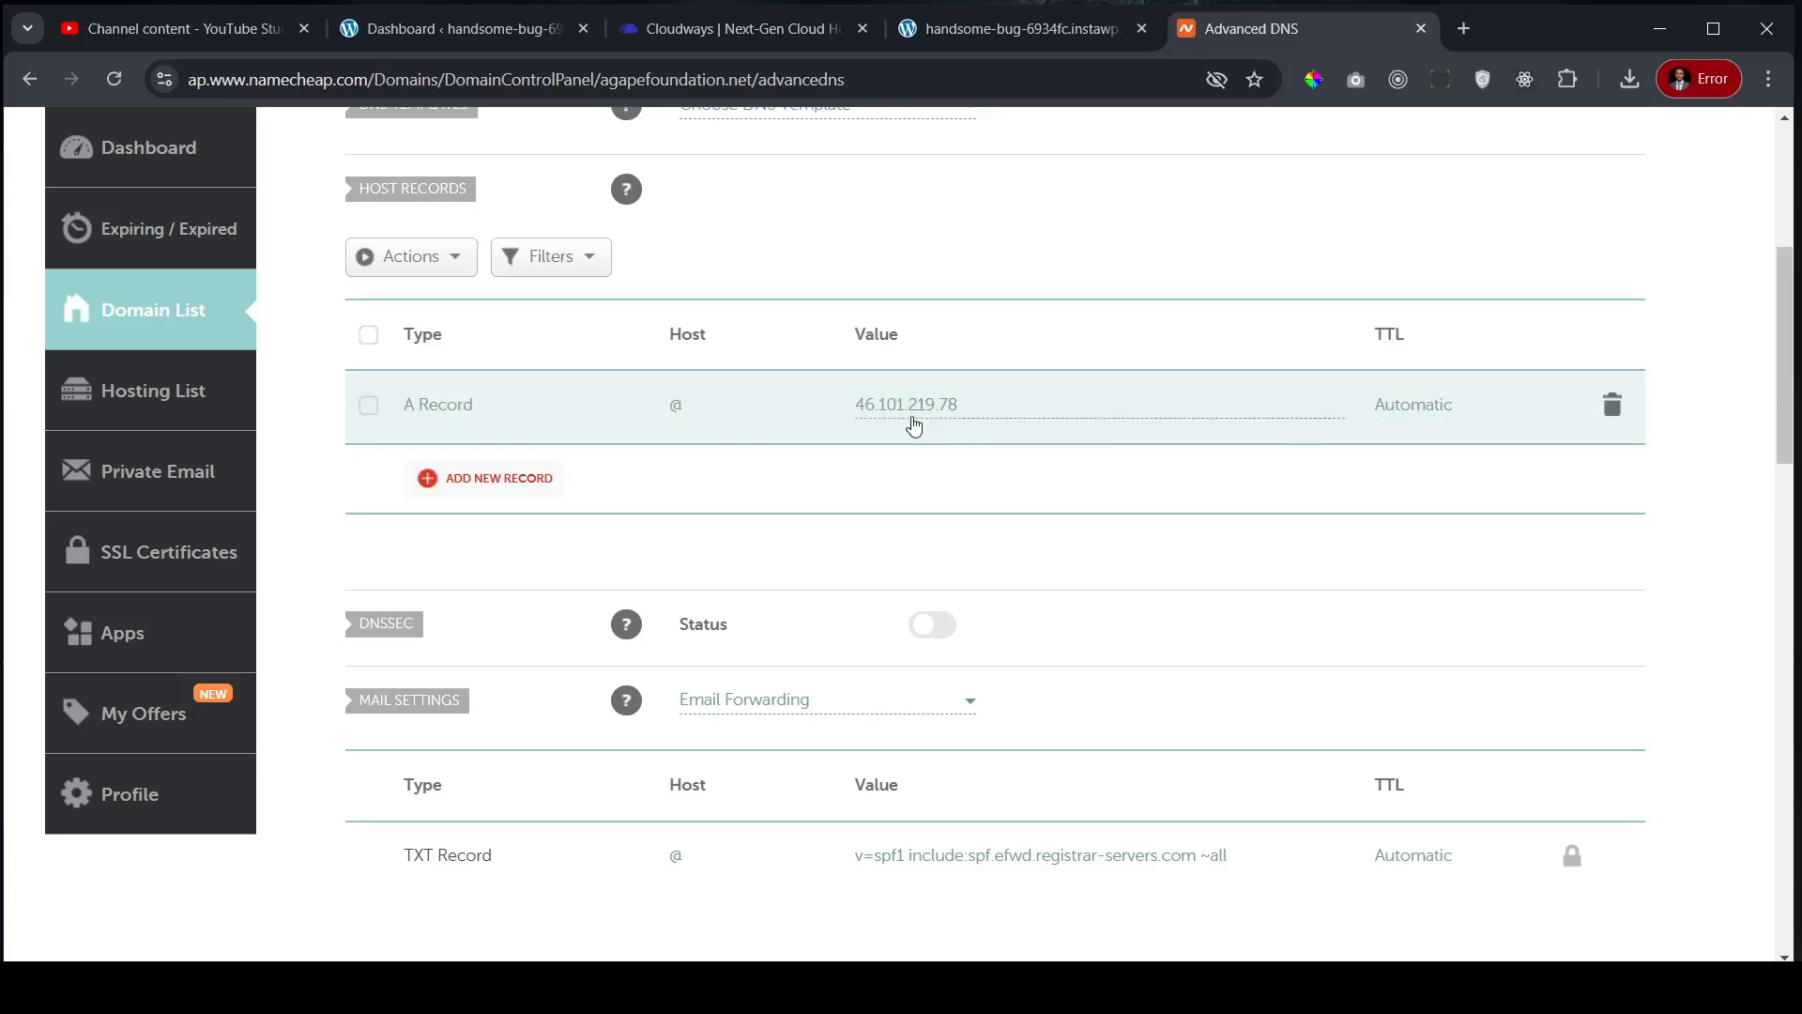
{"action": "left_click", "coordinate": [729, 30]}
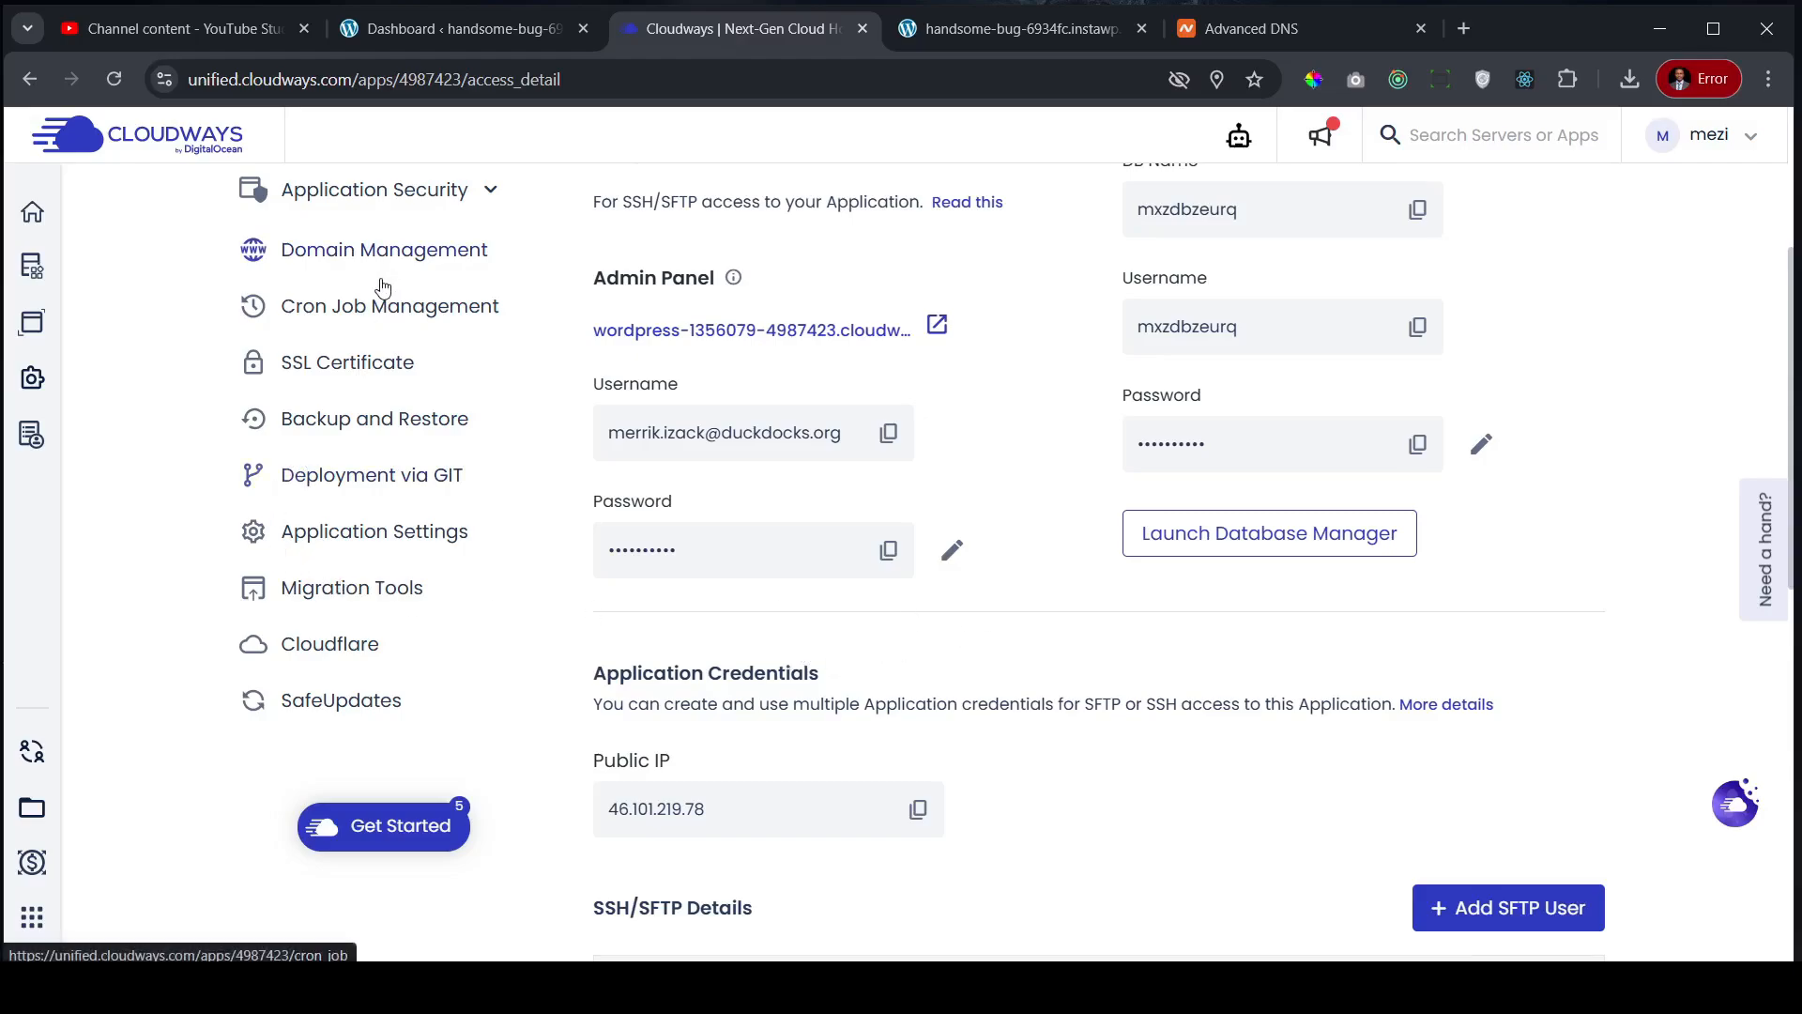
- In Domain Management, add agapefoundation.net, copied from Namecheap, as Shopito's additional domain and save
{"action": "left_click", "coordinate": [385, 250]}
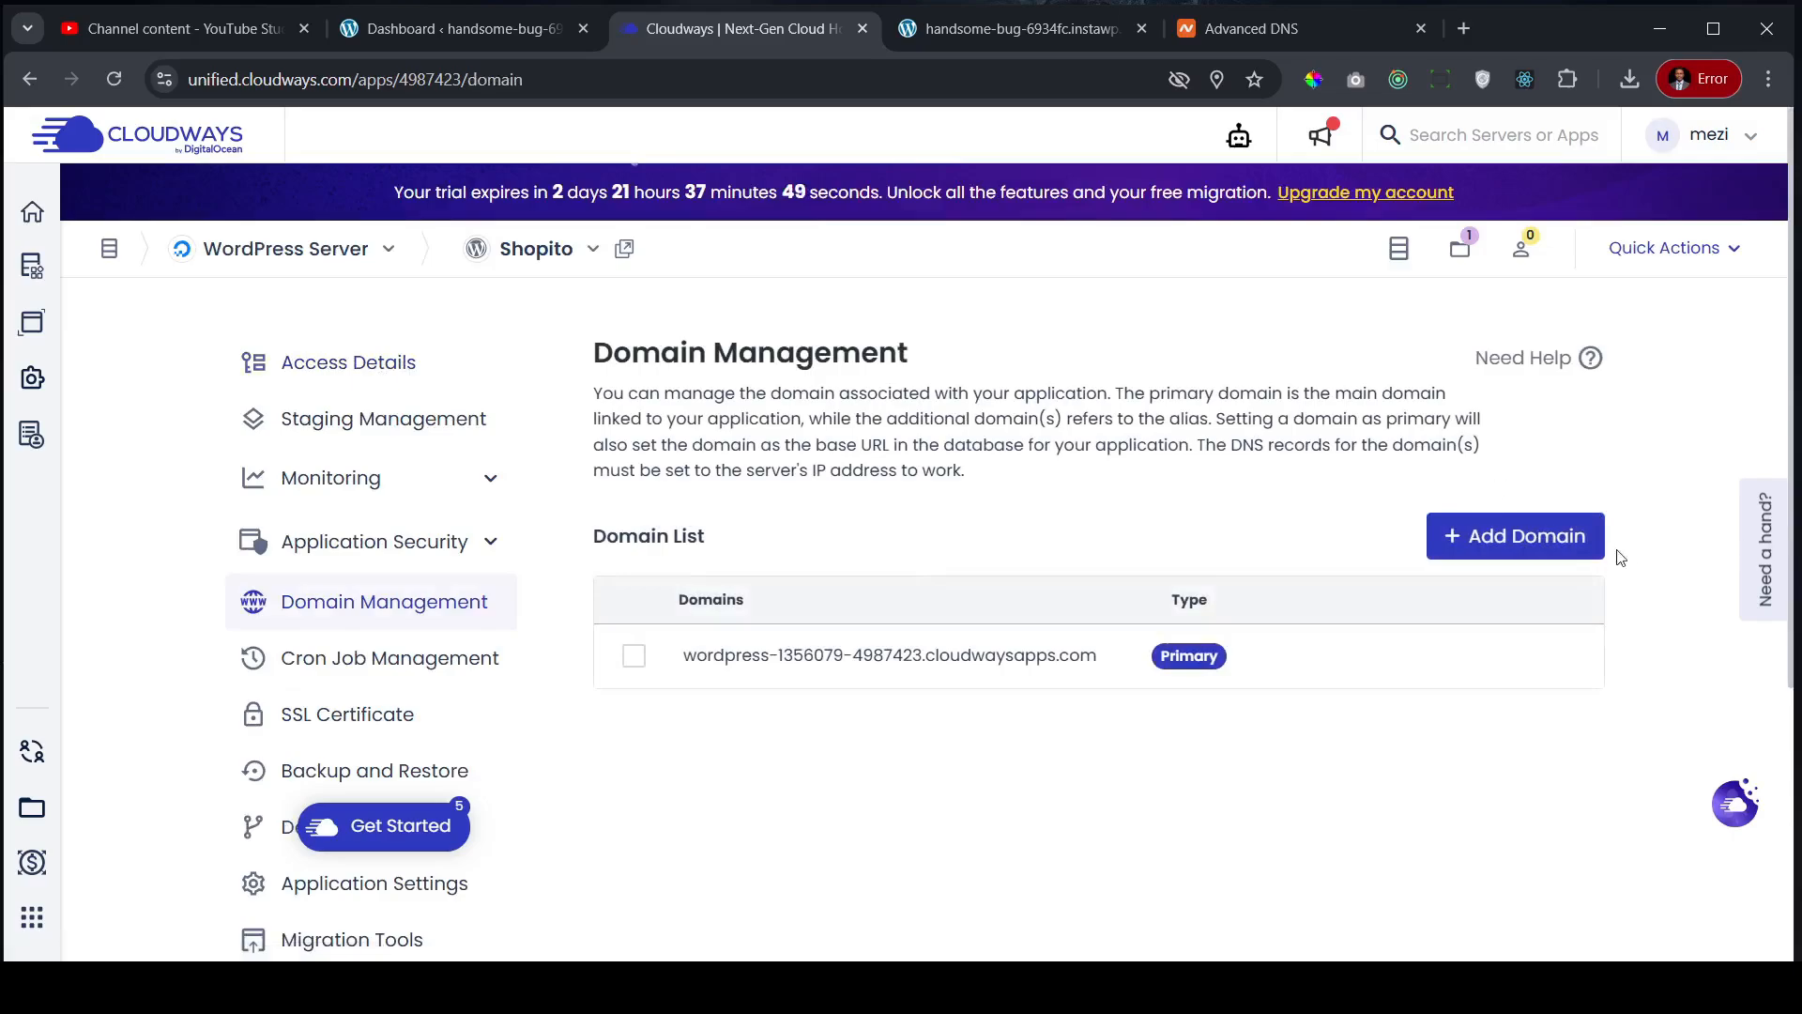
{"action": "left_click", "coordinate": [1528, 535]}
{"action": "left_click", "coordinate": [618, 455]}
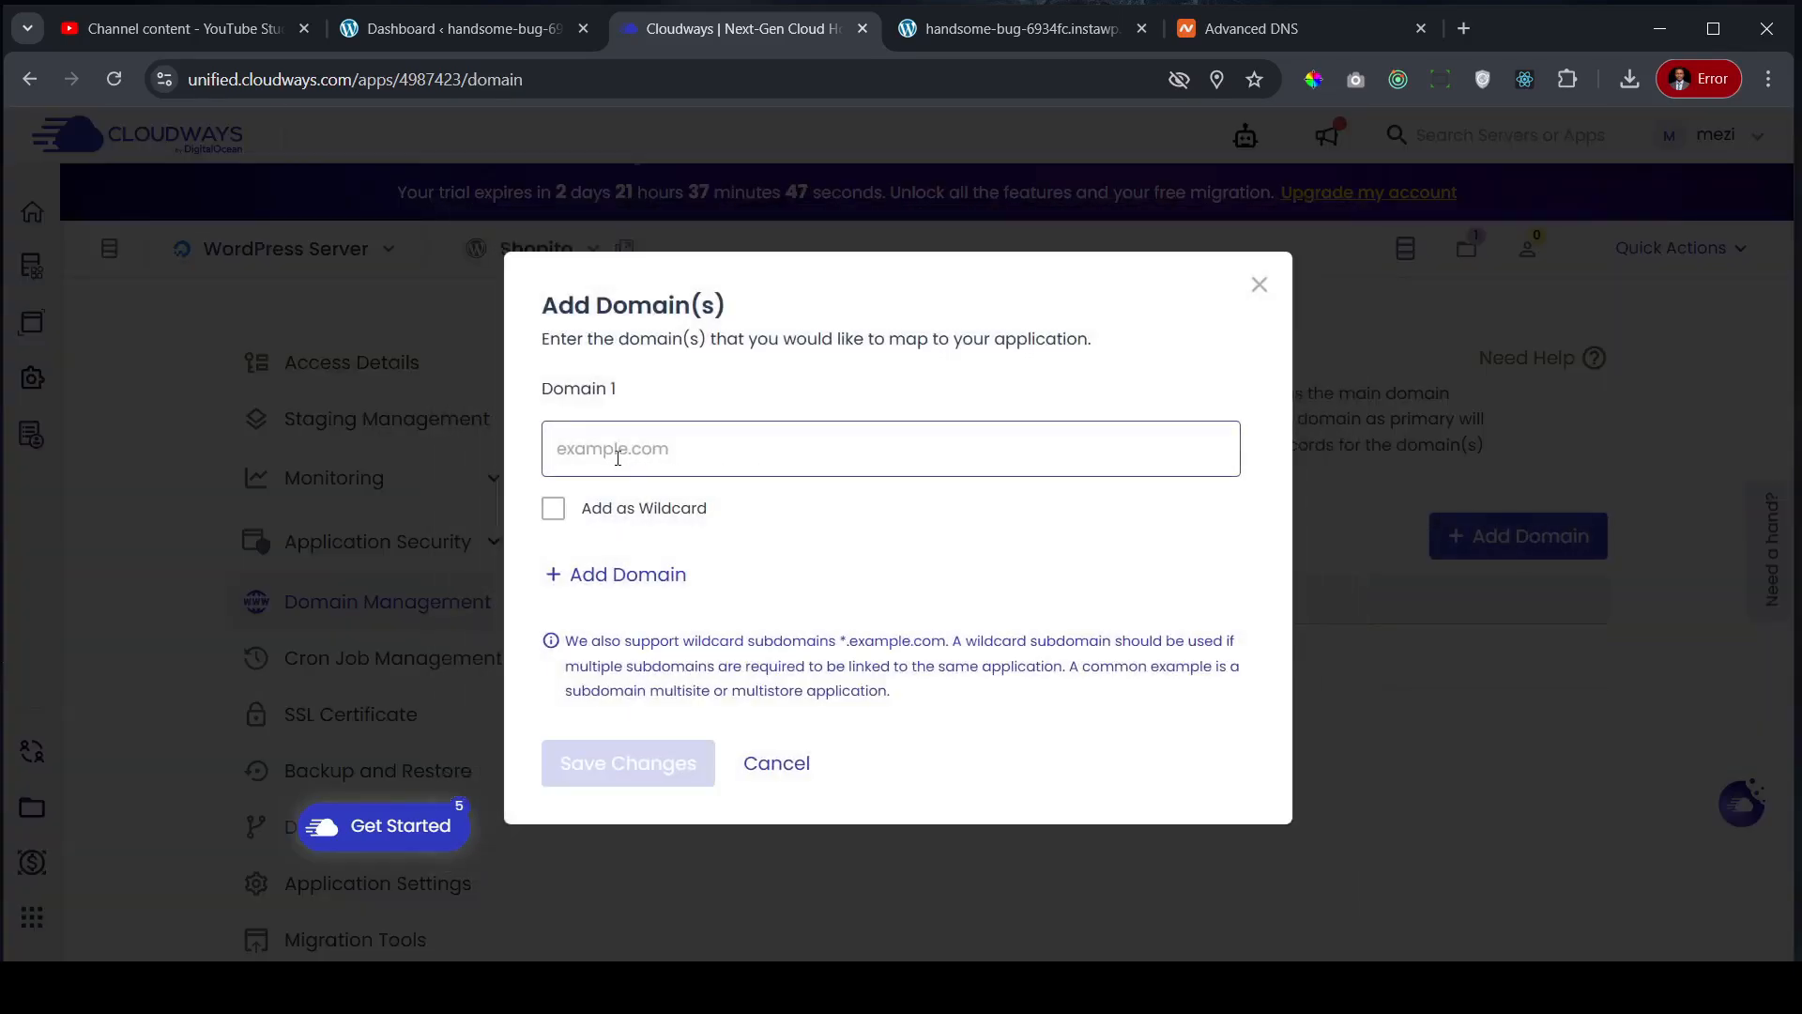
{"action": "left_click", "coordinate": [1211, 30]}
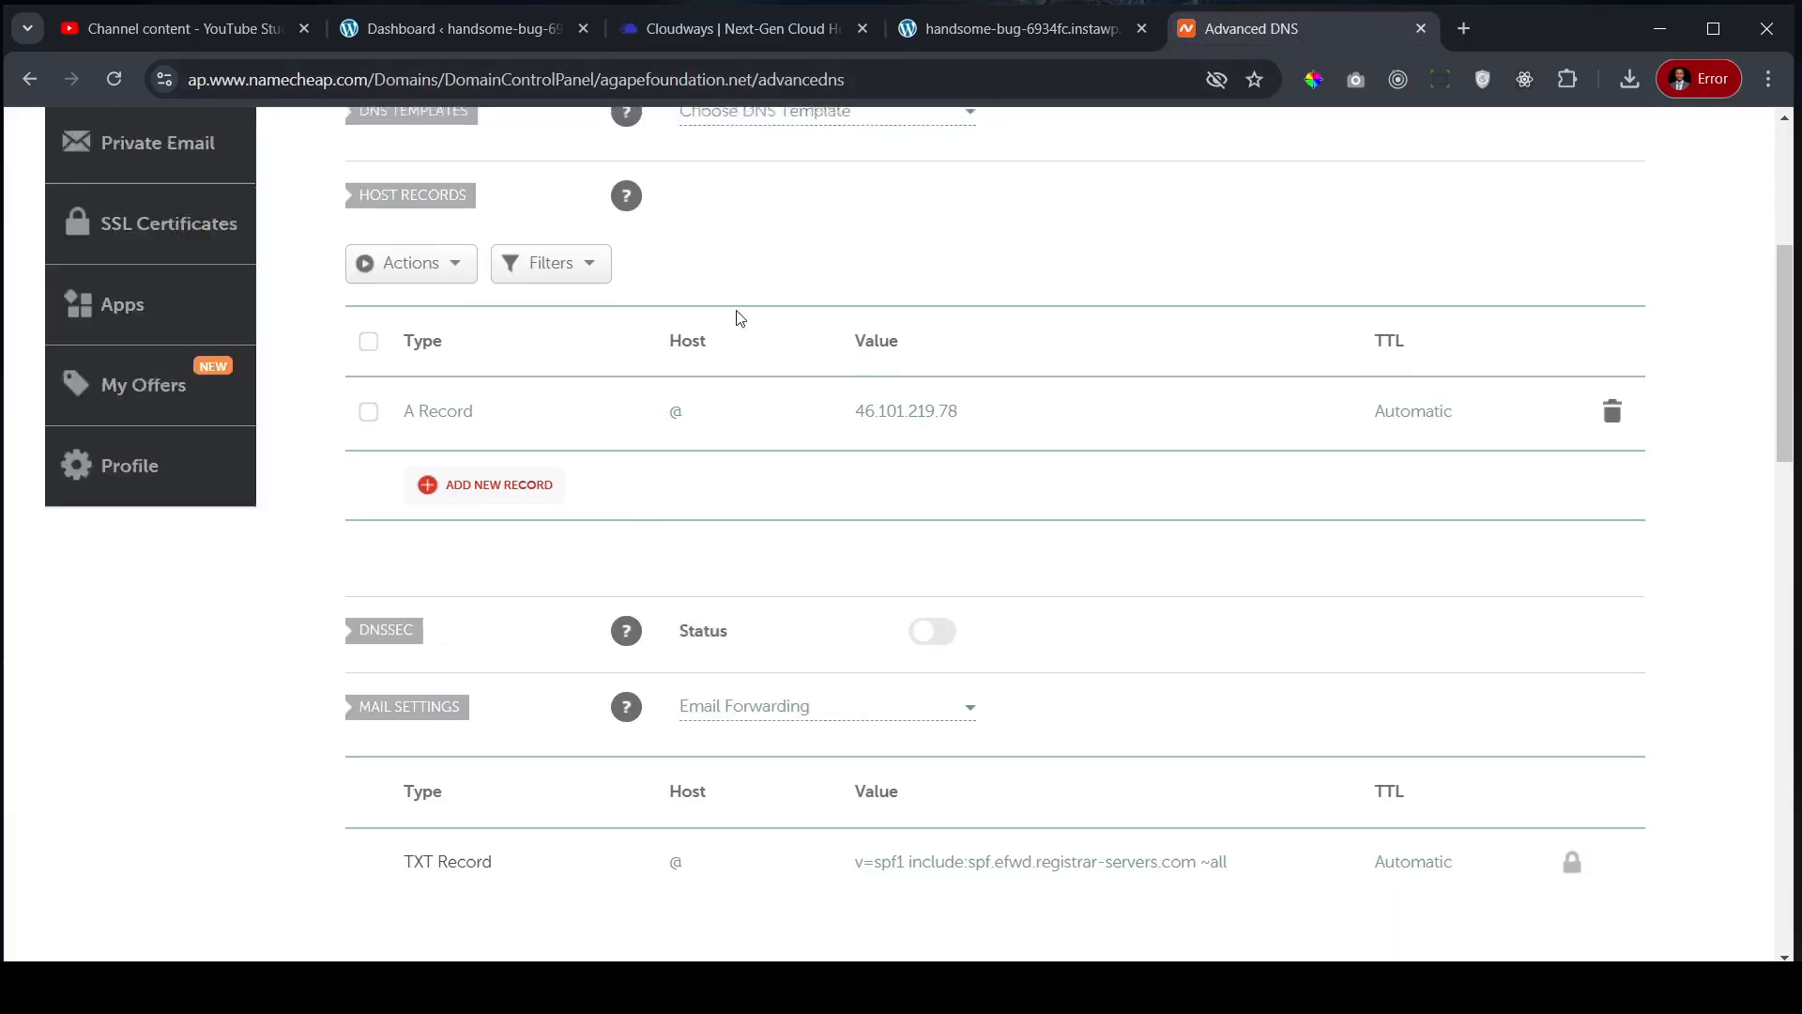
{"action": "scroll", "coordinate": [736, 314], "scroll_direction": "up", "scroll_amount": 5}
{"action": "left_click_drag", "start_coordinate": [736, 408], "coordinate": [413, 403]}
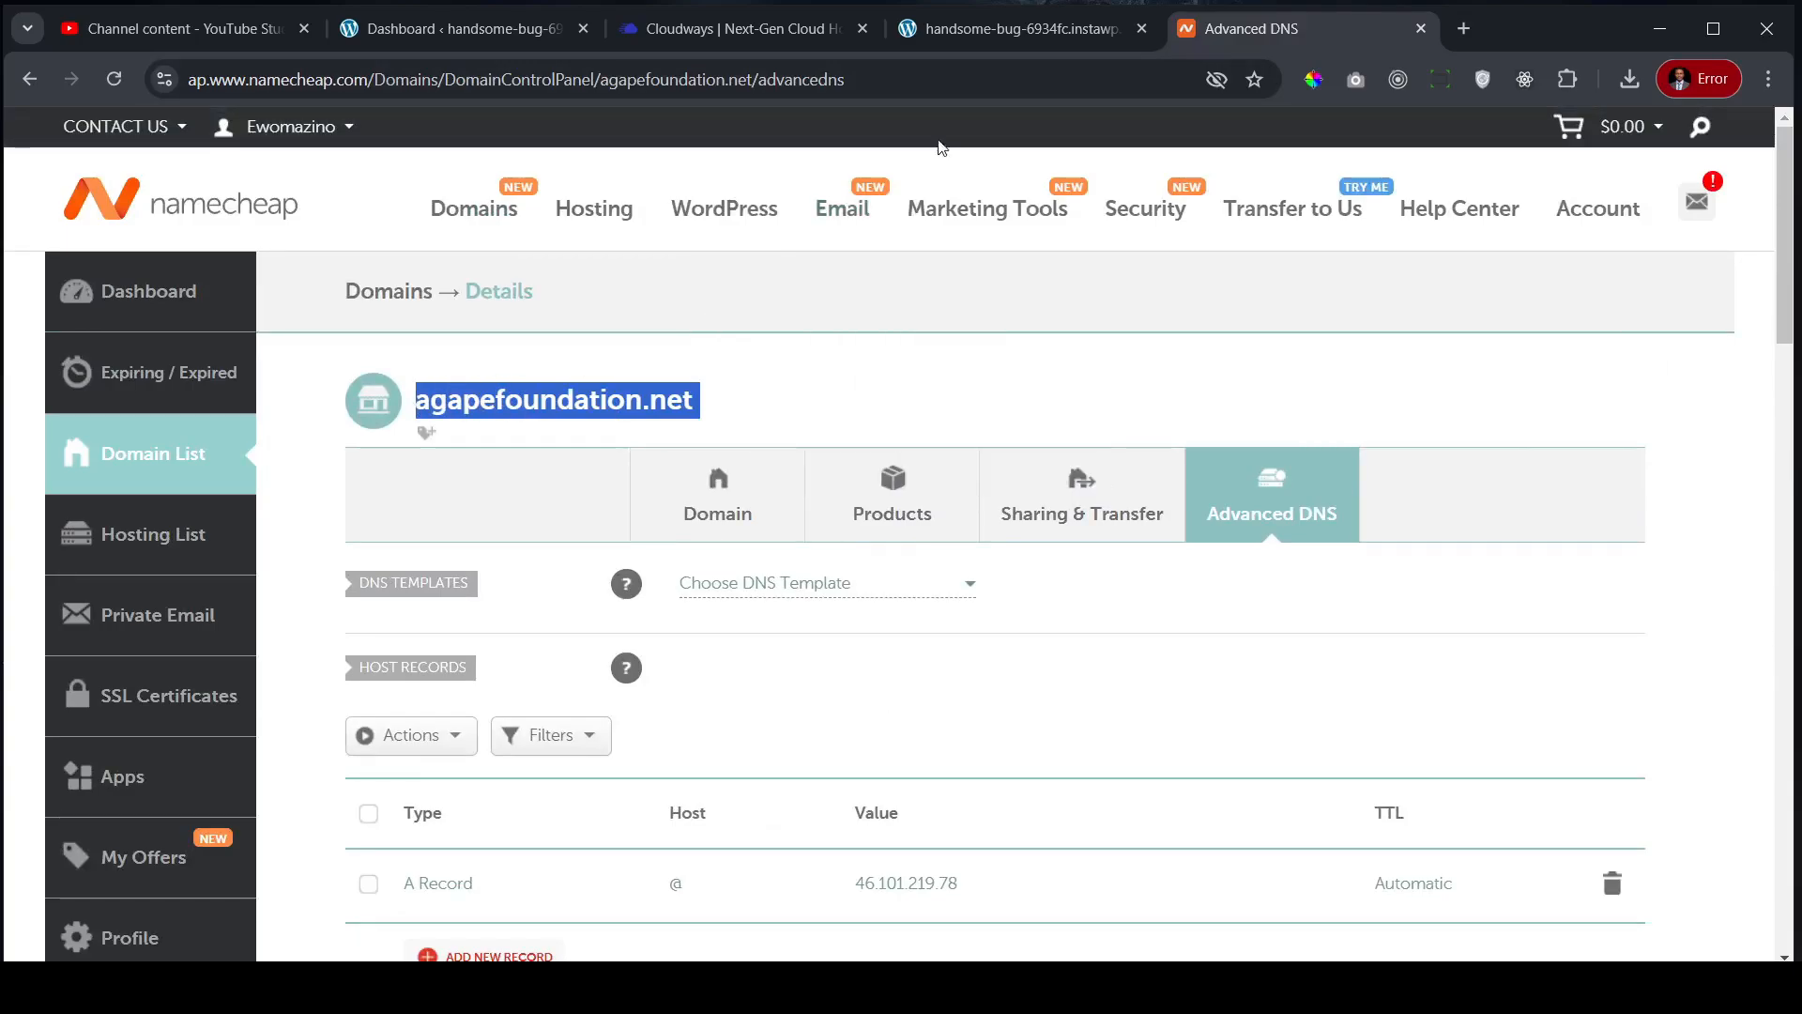
{"action": "left_click", "coordinate": [751, 30]}
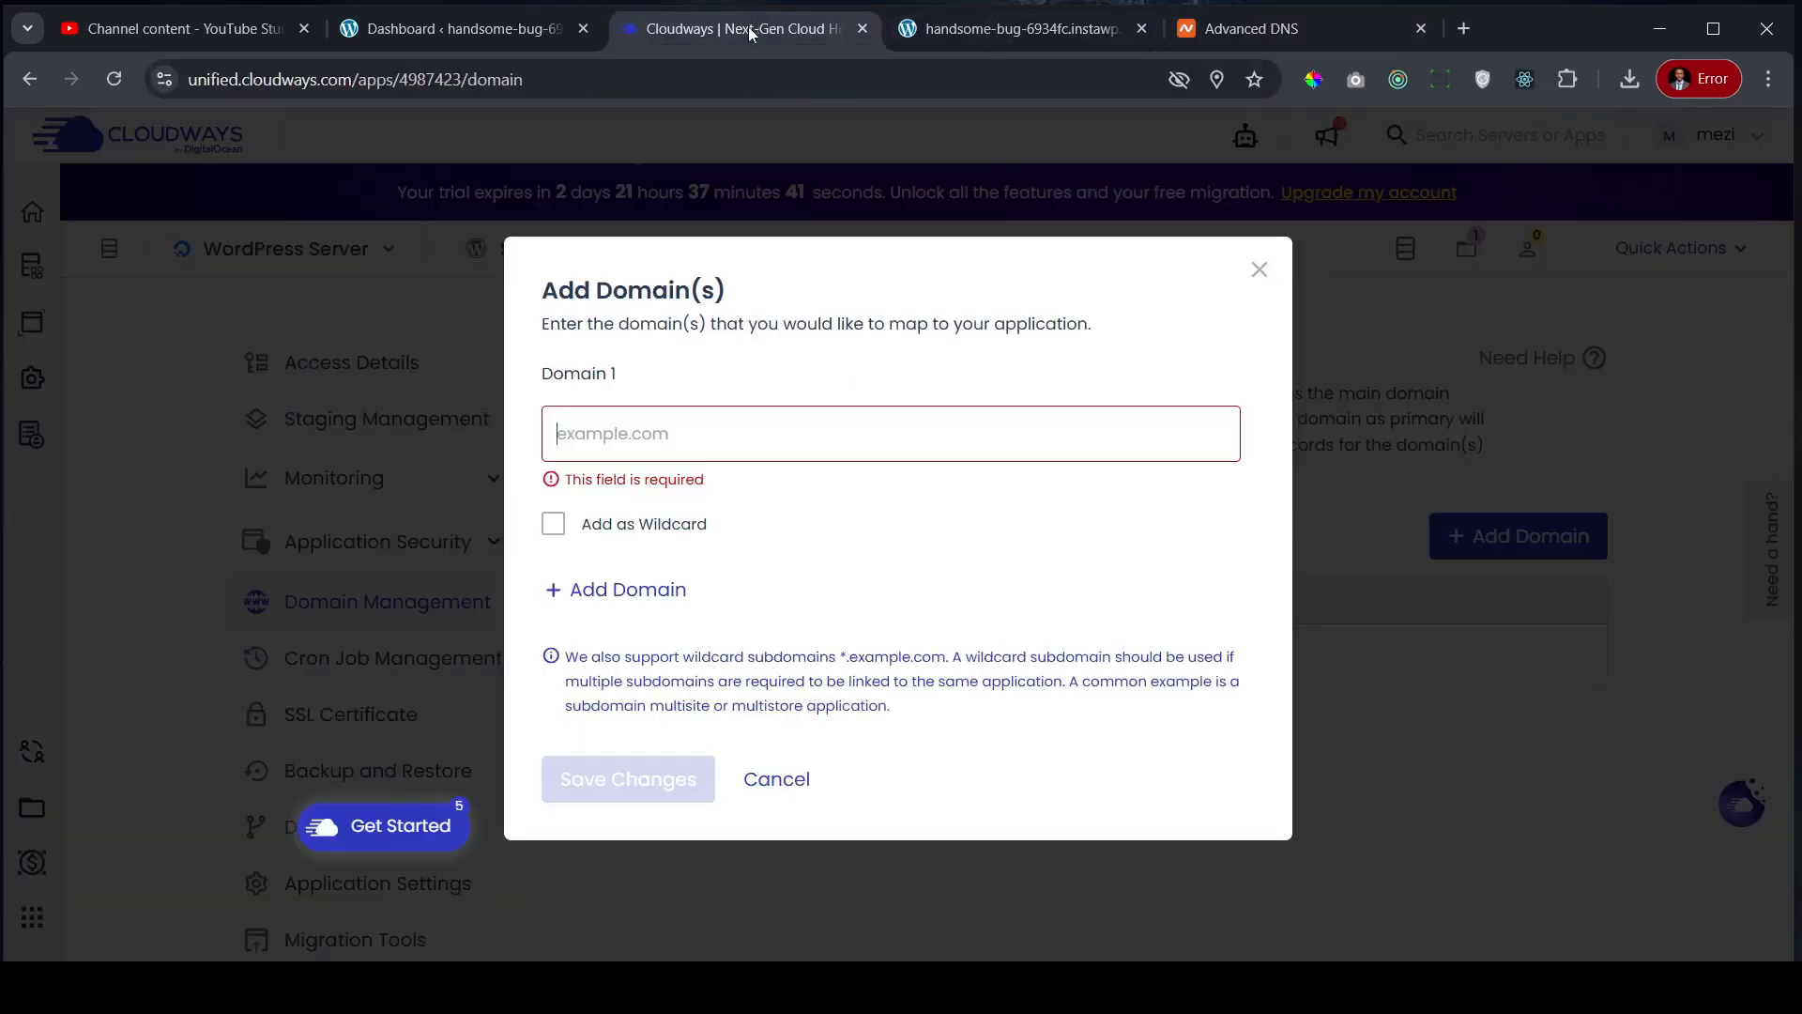
{"action": "left_click", "coordinate": [660, 440]}
{"action": "key", "text": "ctrl+v"}
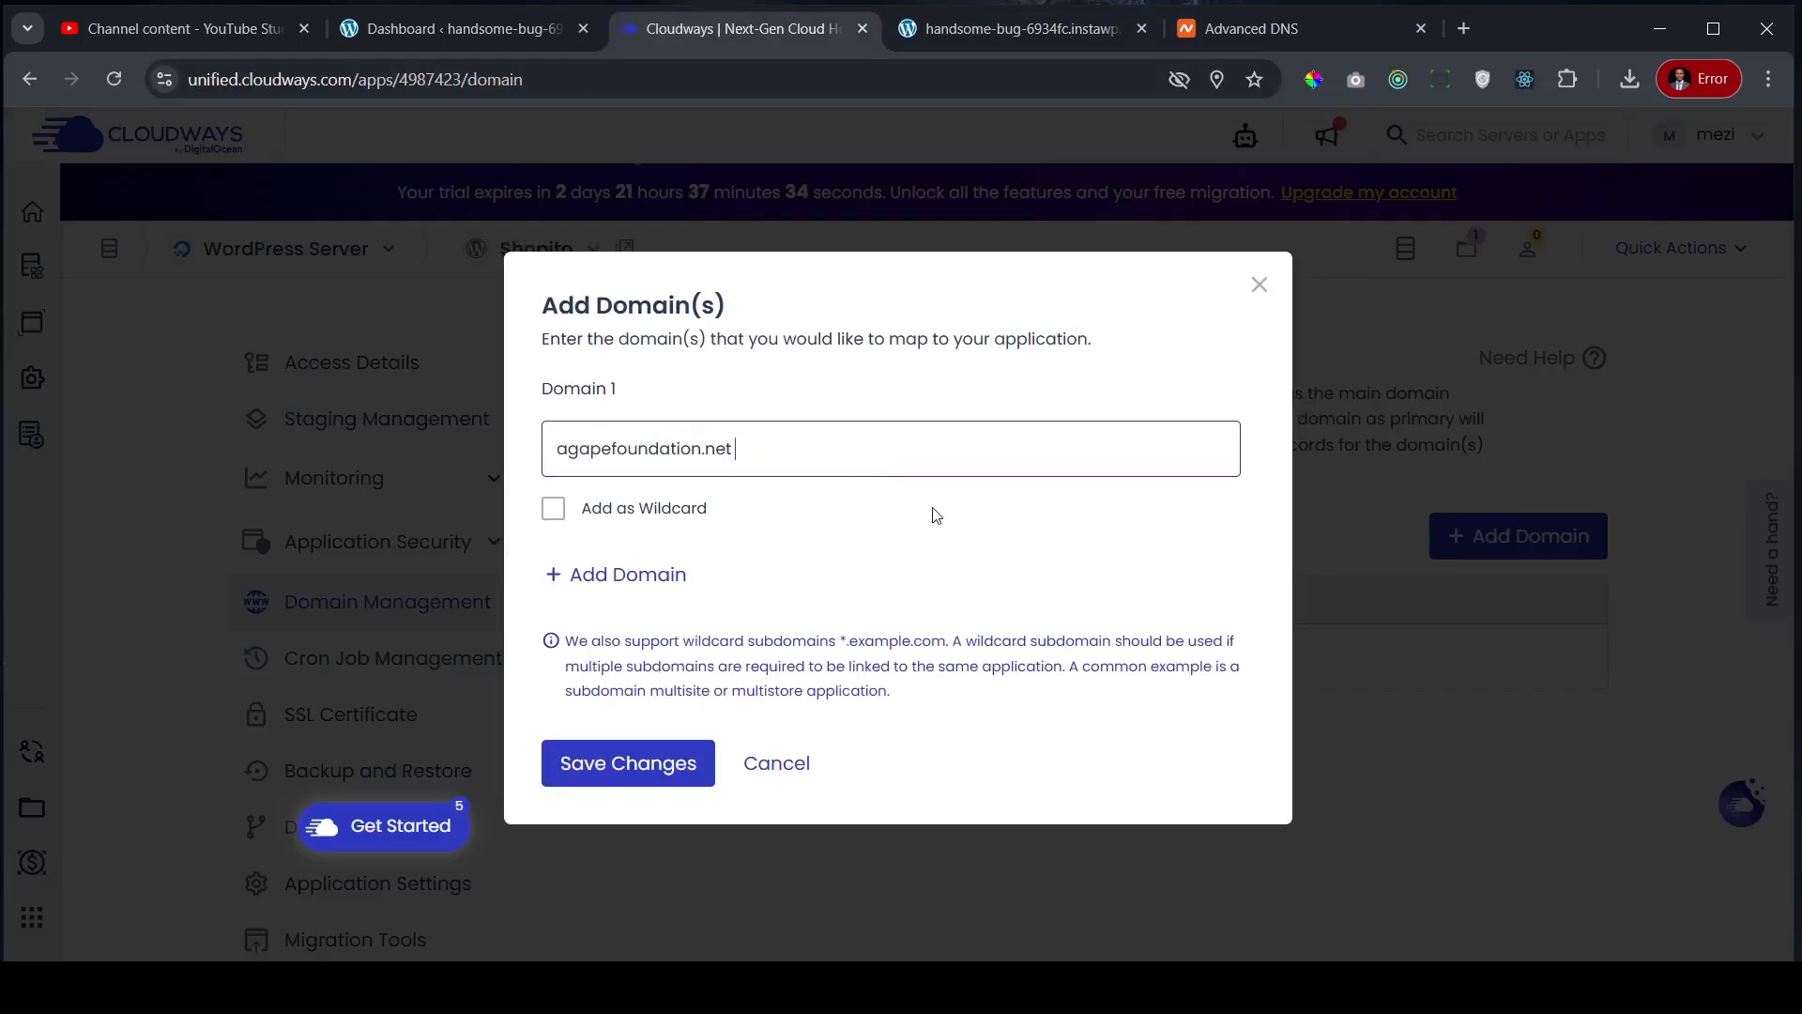
{"action": "left_click", "coordinate": [629, 763]}
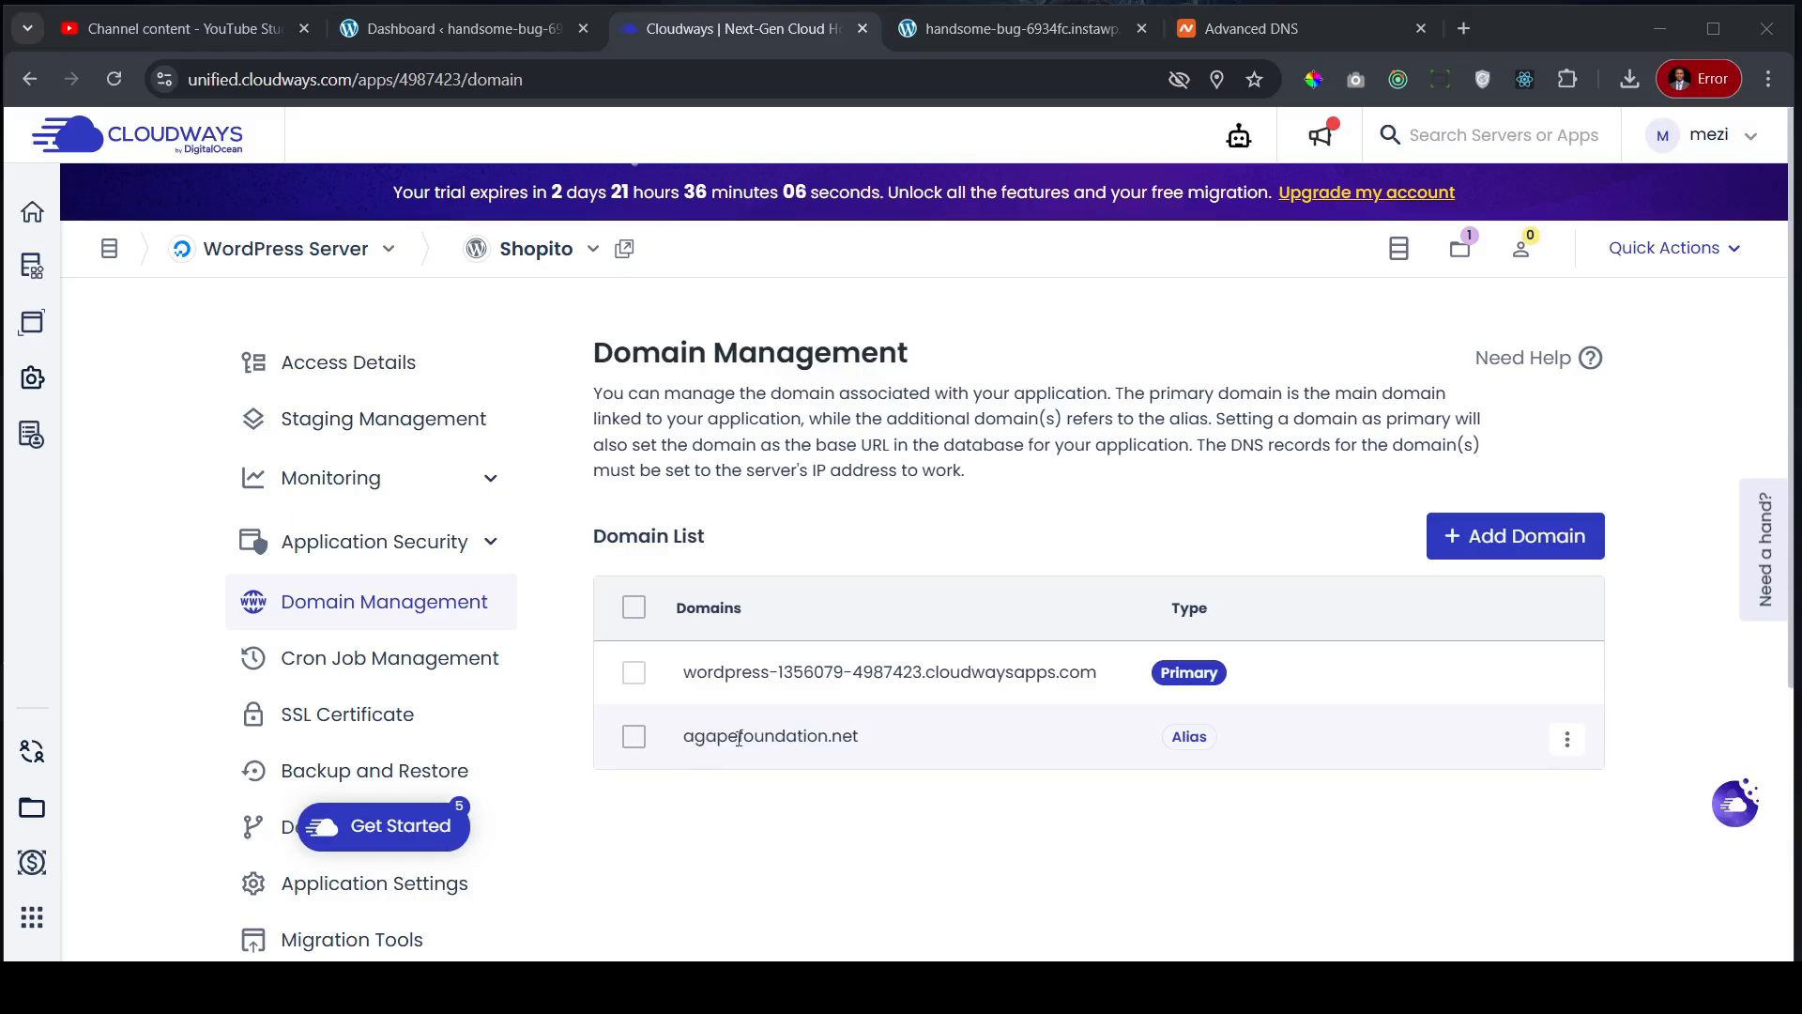
- Set agapefoundation.net as primary, confirming with Set as Primary, so cloudwaysapps.com becomes an alias
{"action": "left_click", "coordinate": [634, 738]}
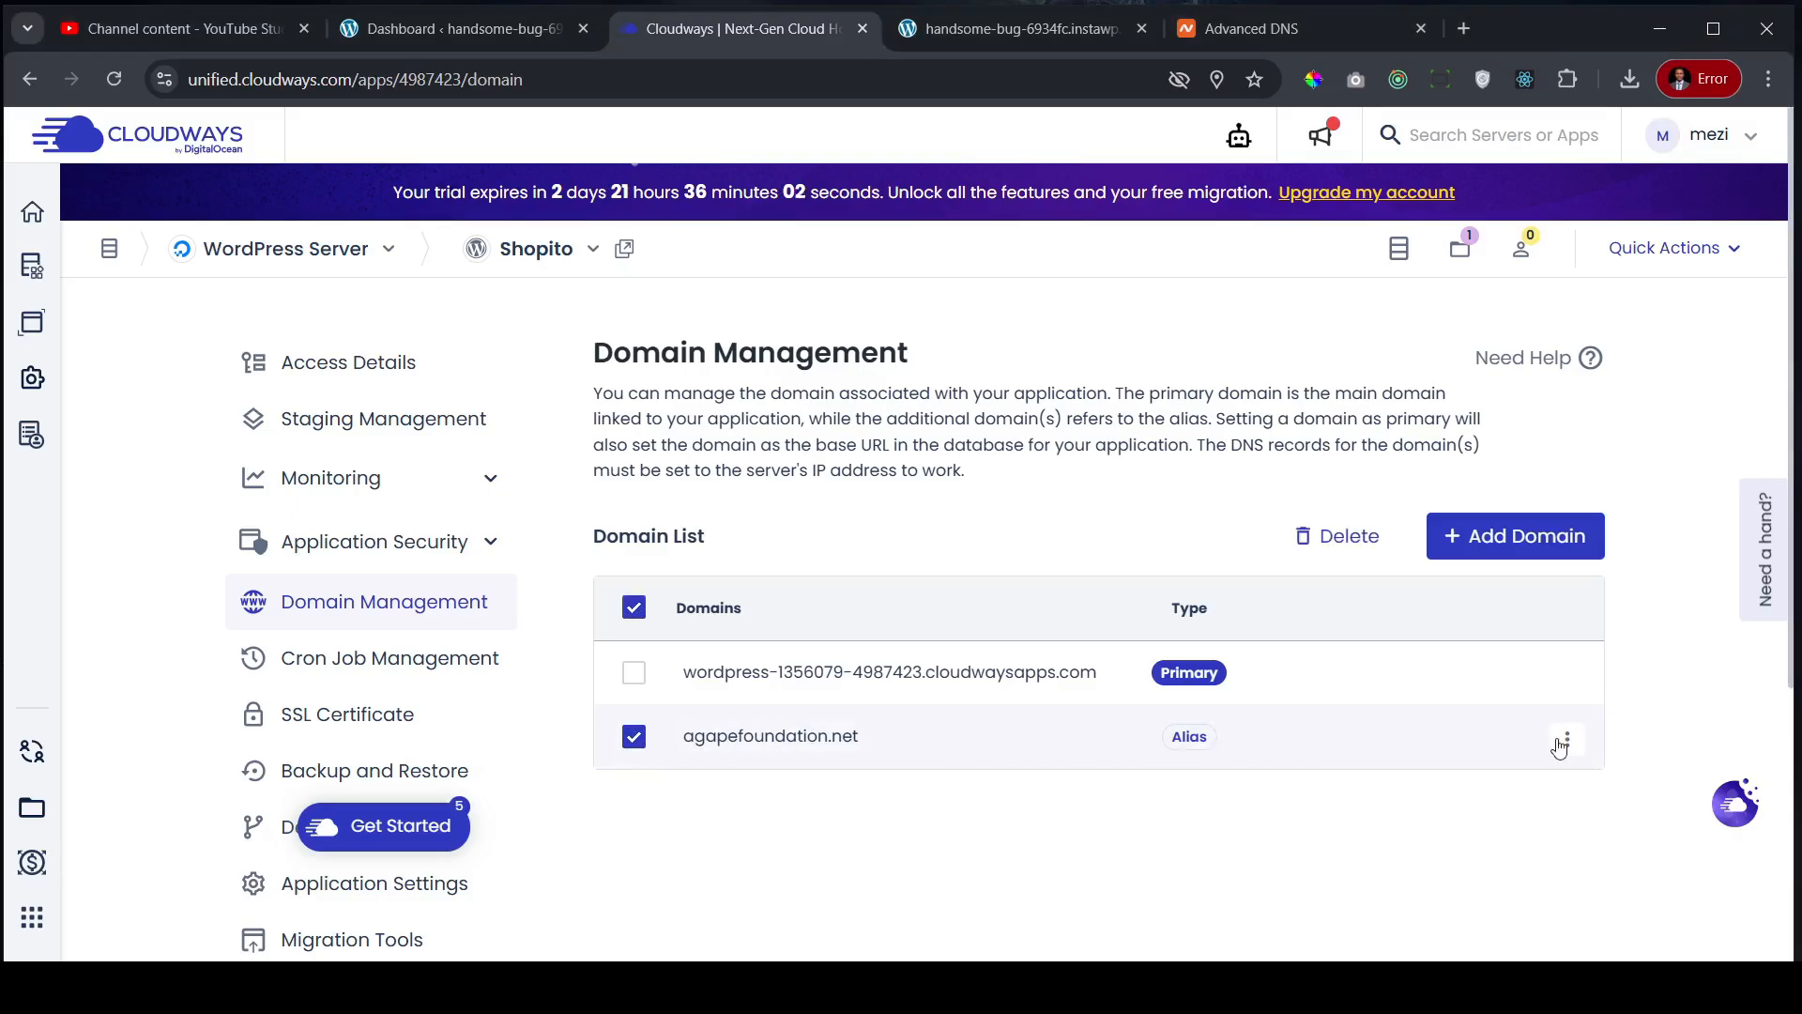
{"action": "left_click", "coordinate": [1561, 744]}
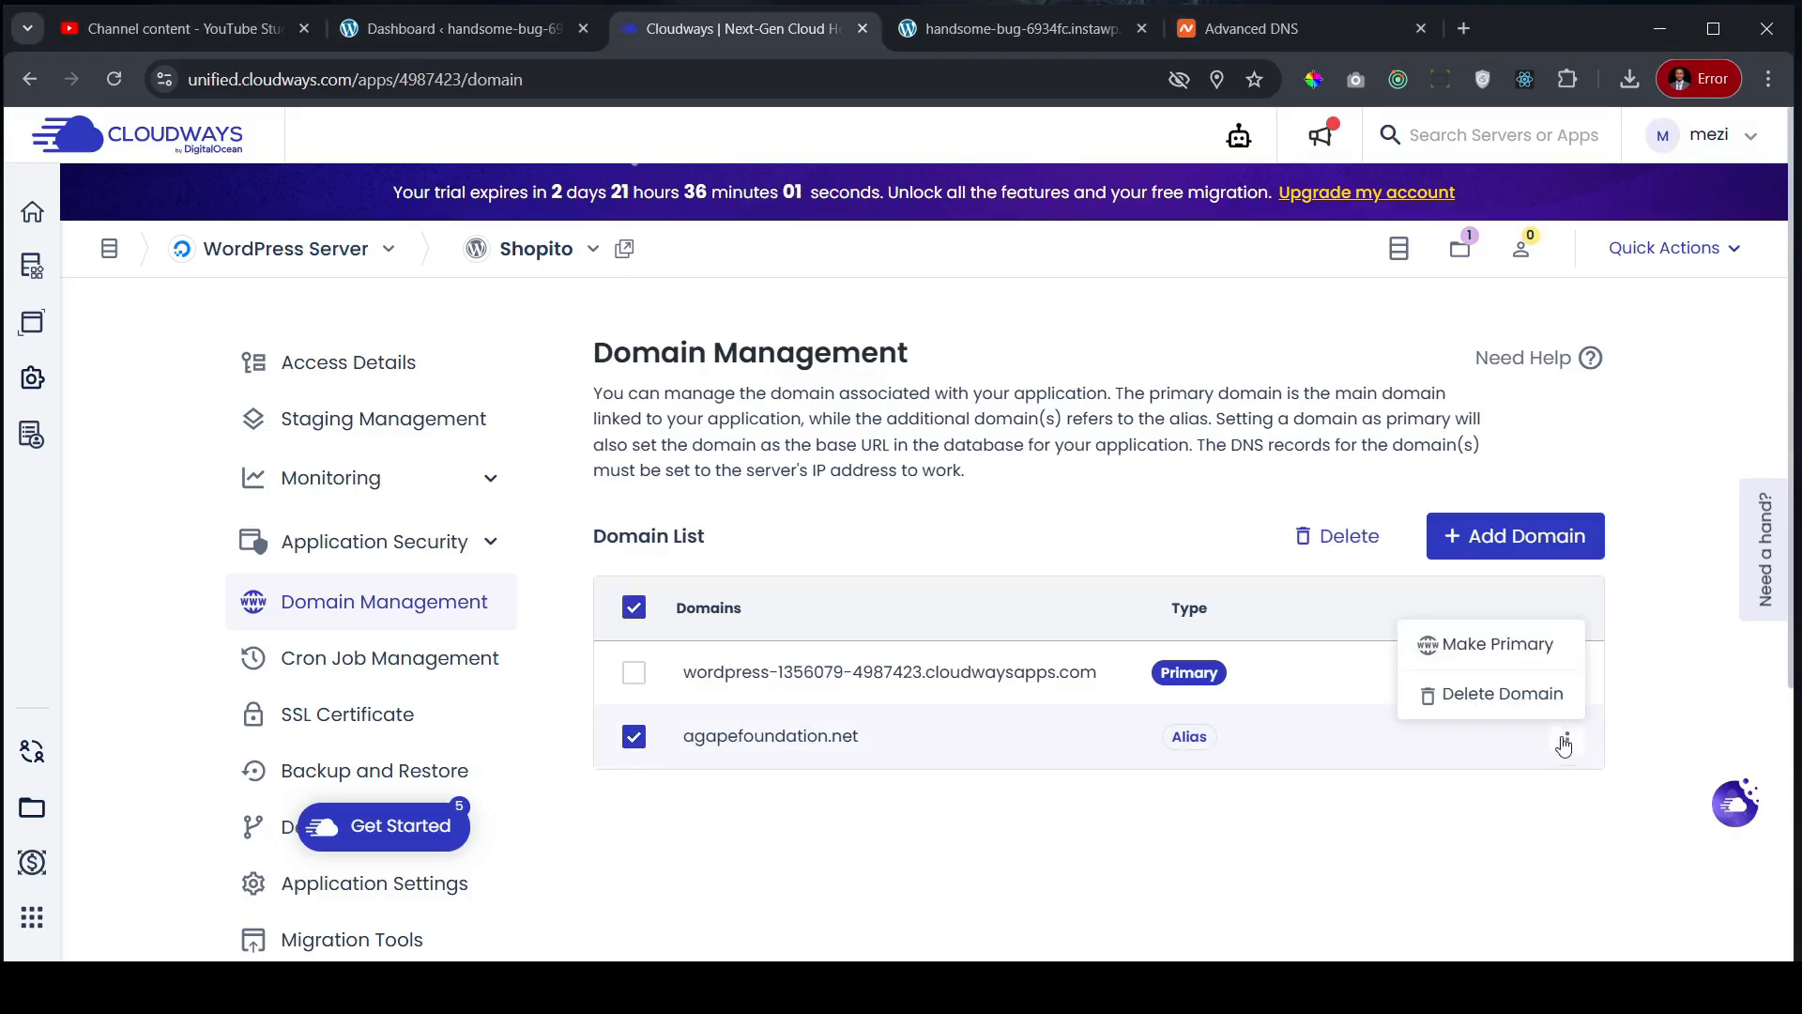
{"action": "left_click", "coordinate": [1500, 644]}
{"action": "left_click", "coordinate": [605, 661]}
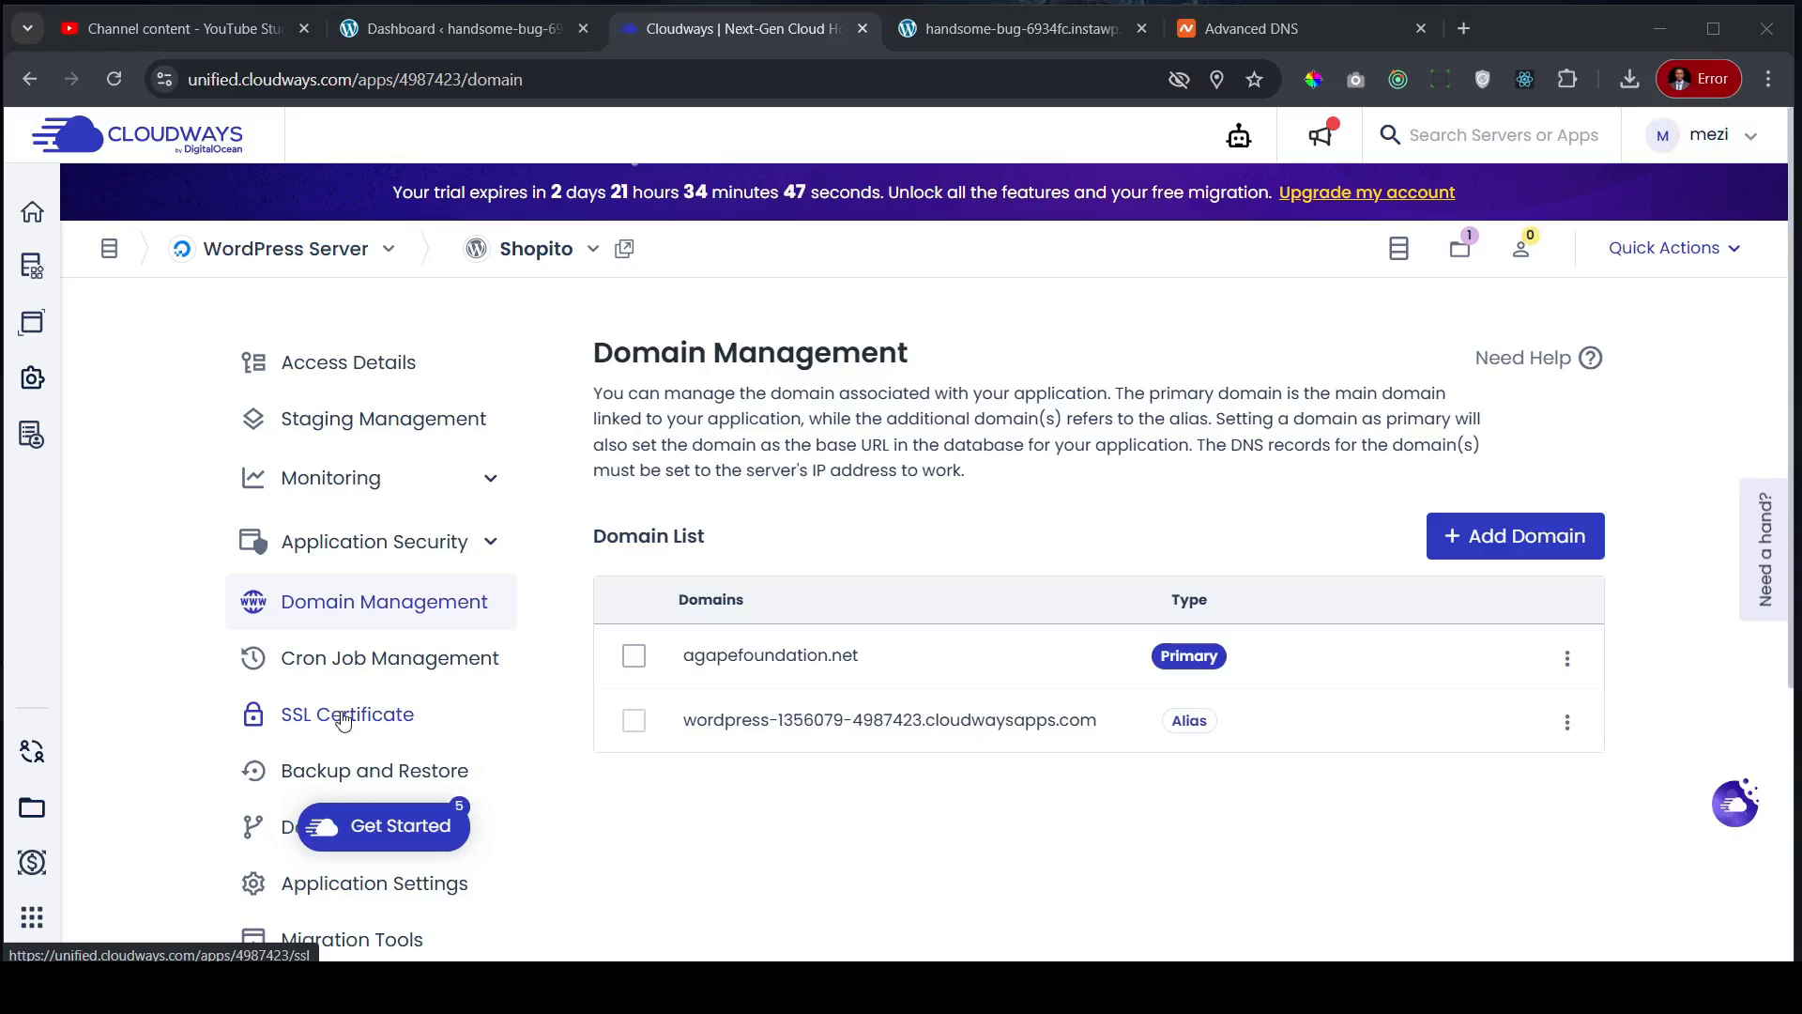
- Open agapefoundation.net from Access Details, close its privacy error, and go to SSL Certificate settings
{"action": "left_click", "coordinate": [371, 364]}
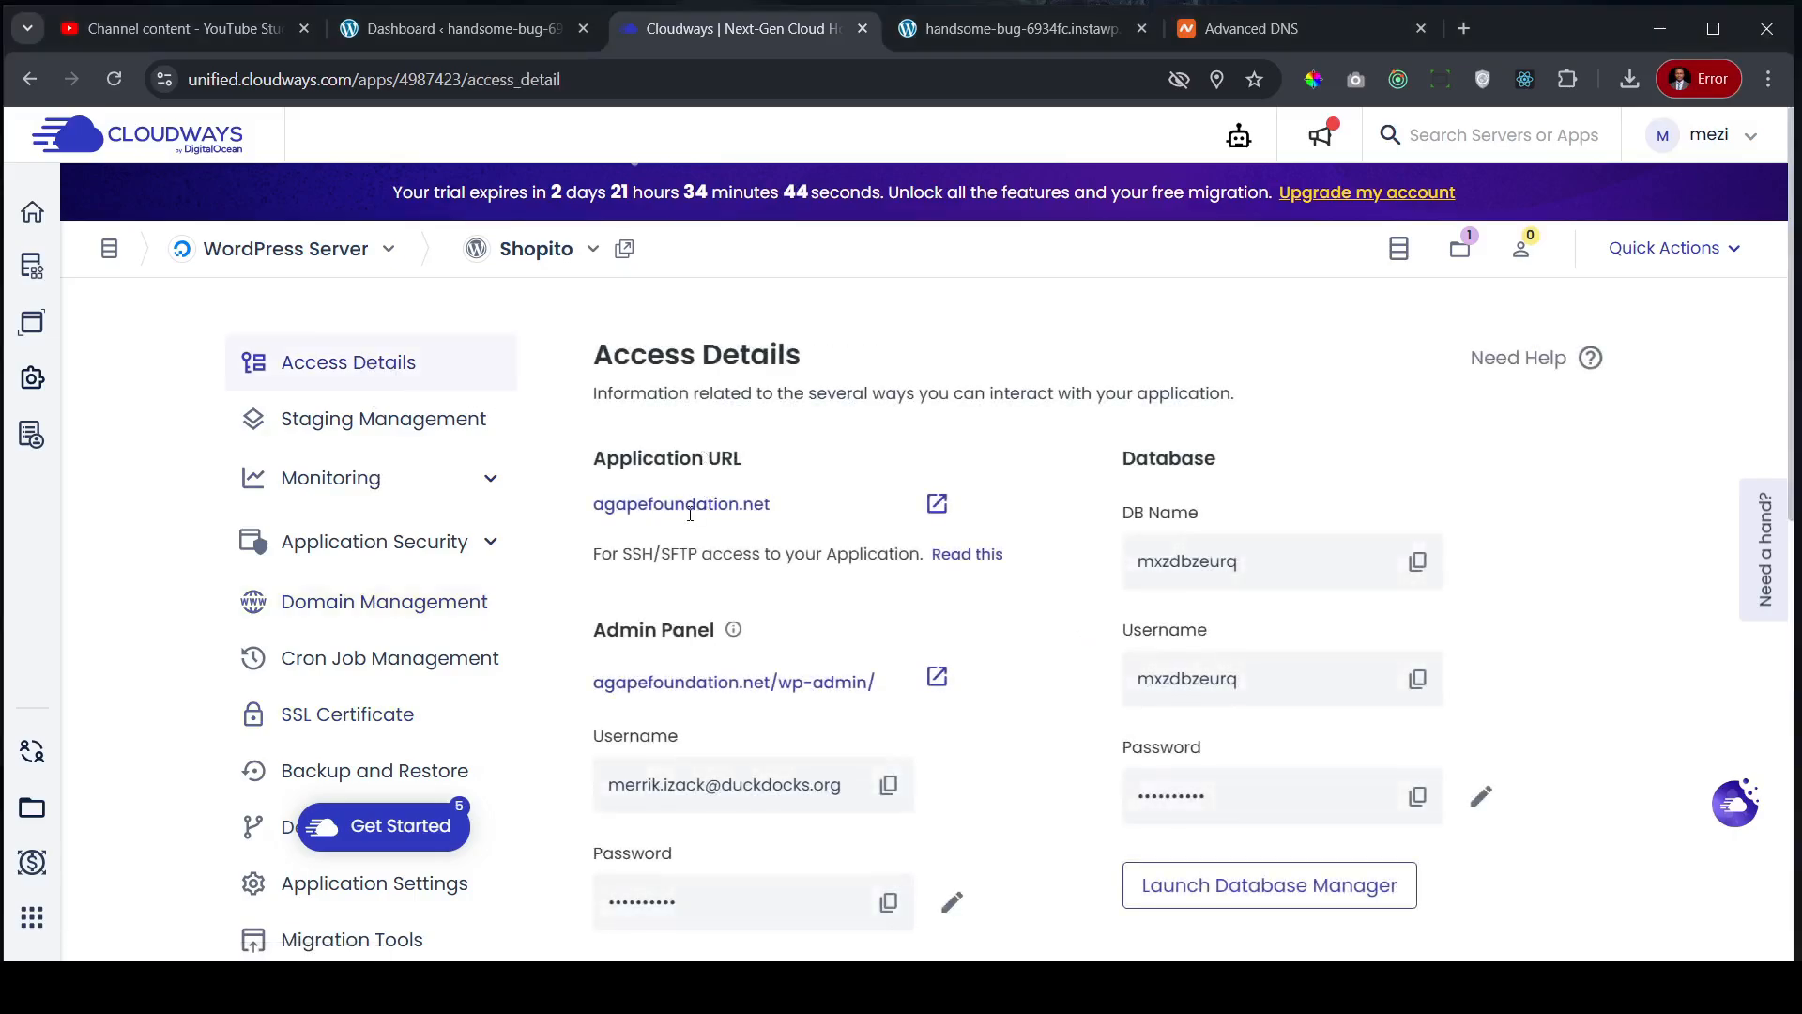
{"action": "left_click", "coordinate": [938, 504]}
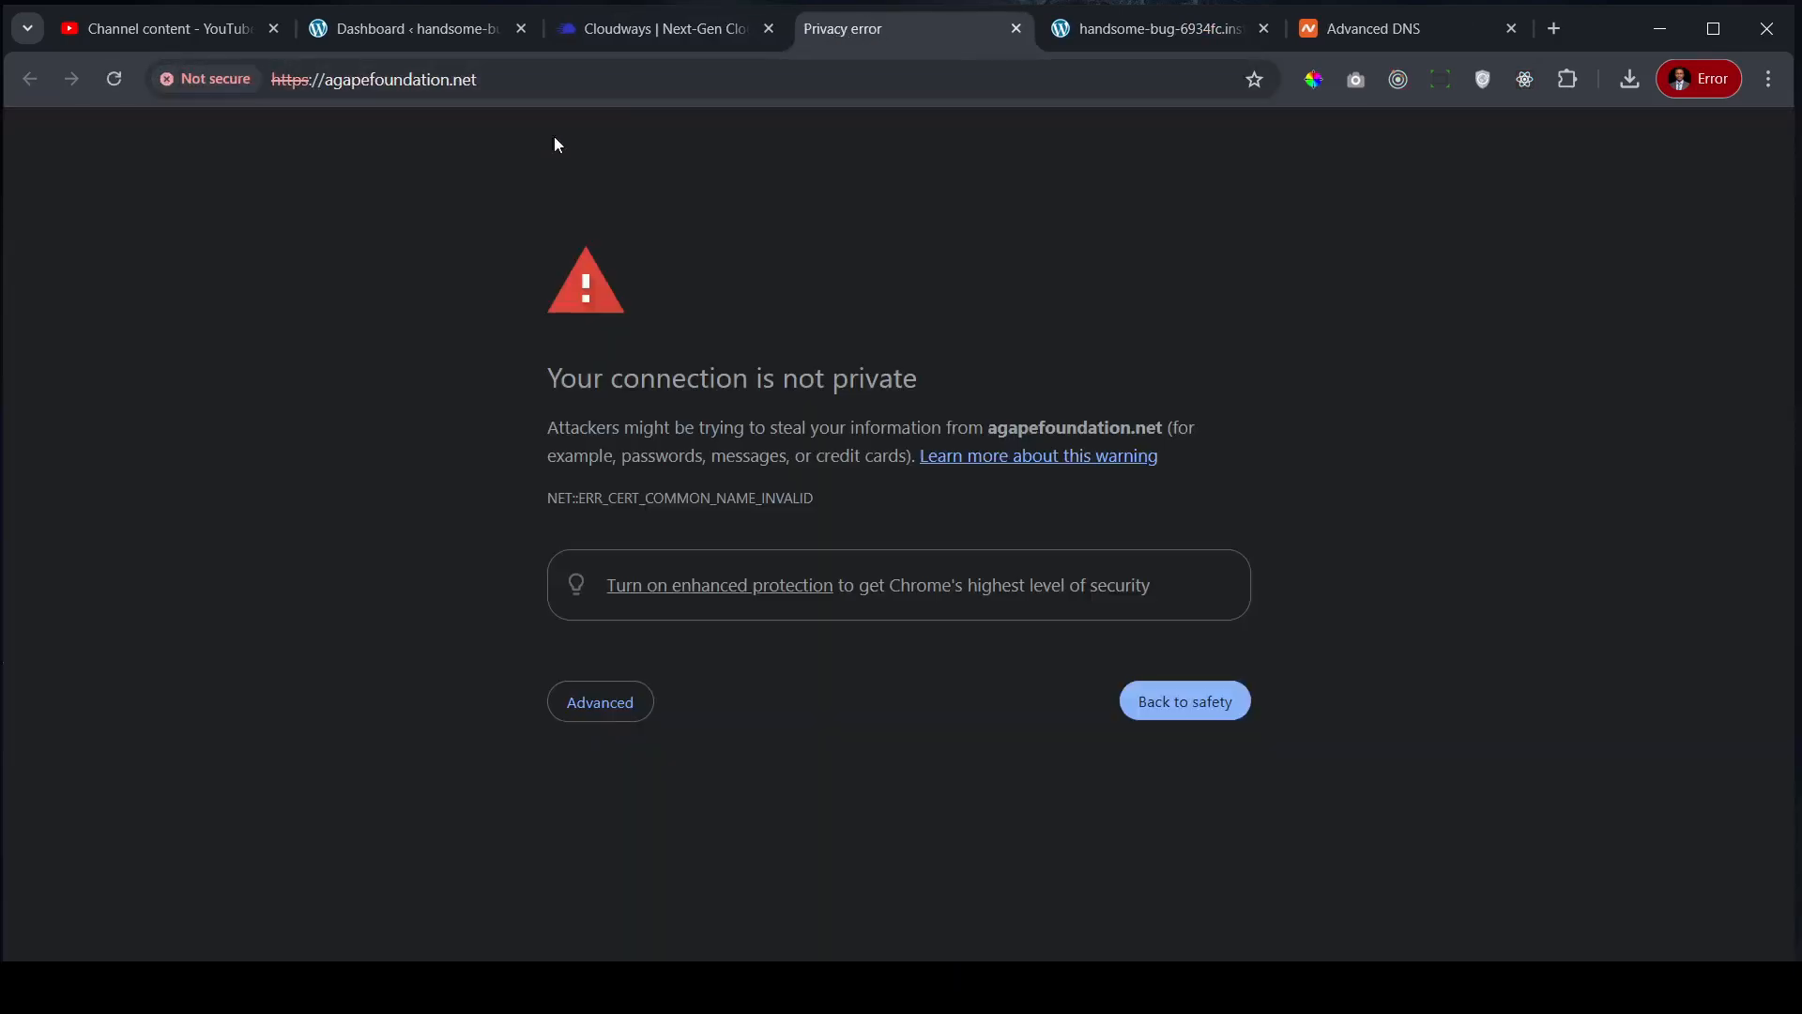
{"action": "left_click", "coordinate": [1016, 28]}
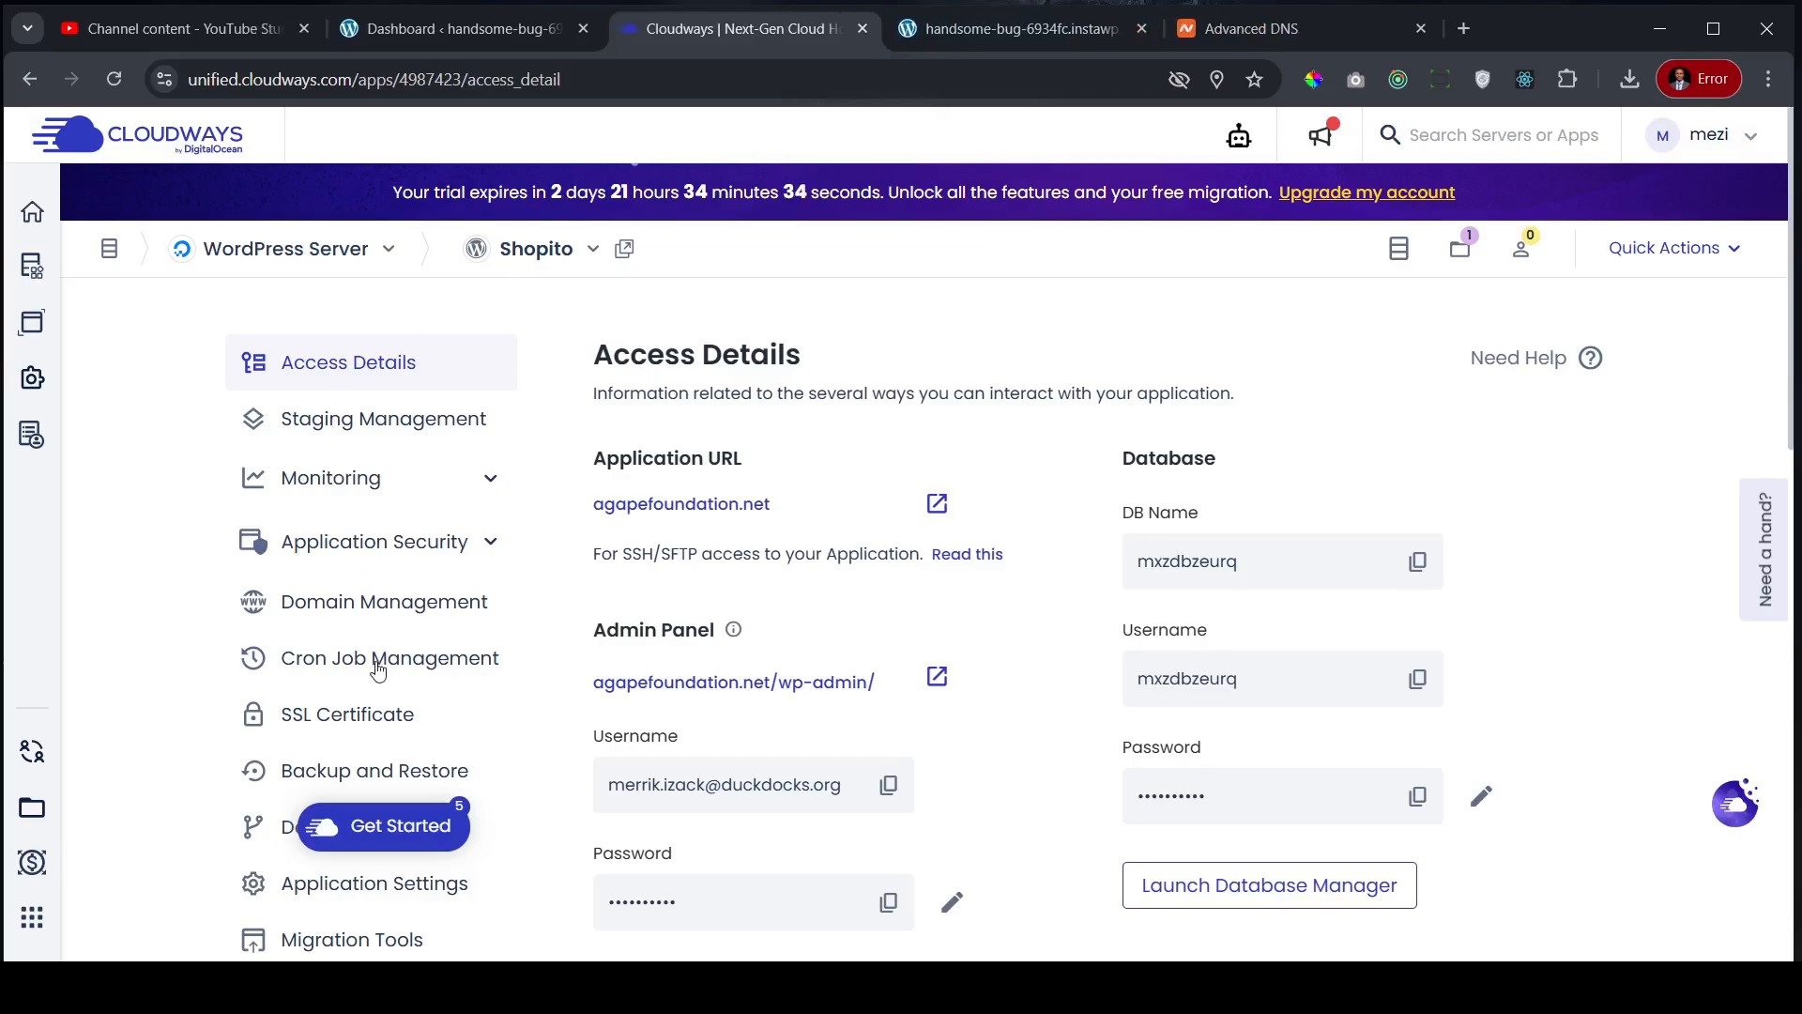
{"action": "left_click", "coordinate": [366, 726]}
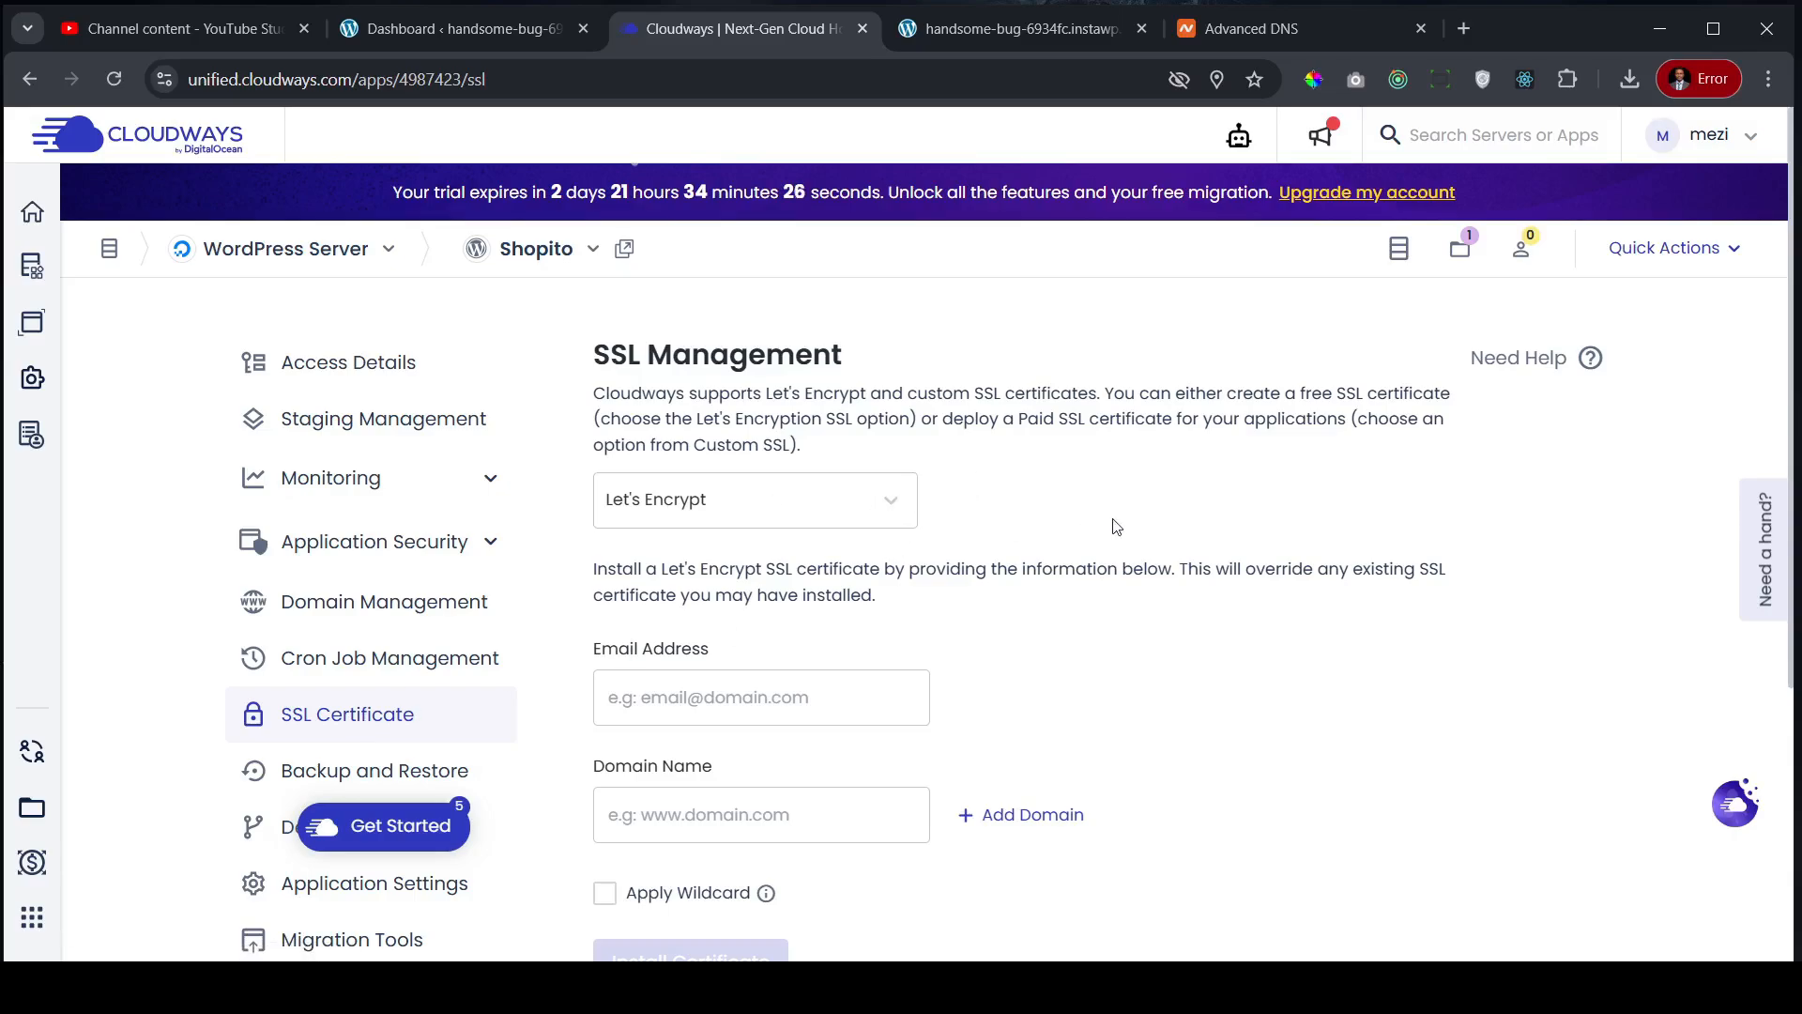
- Install a Let's Encrypt certificate using the saved e-mail and domain agapefoundation.net copied from Namecheap
{"action": "scroll", "coordinate": [1127, 507], "scroll_direction": "down", "scroll_amount": 3}
{"action": "left_click", "coordinate": [740, 462]}
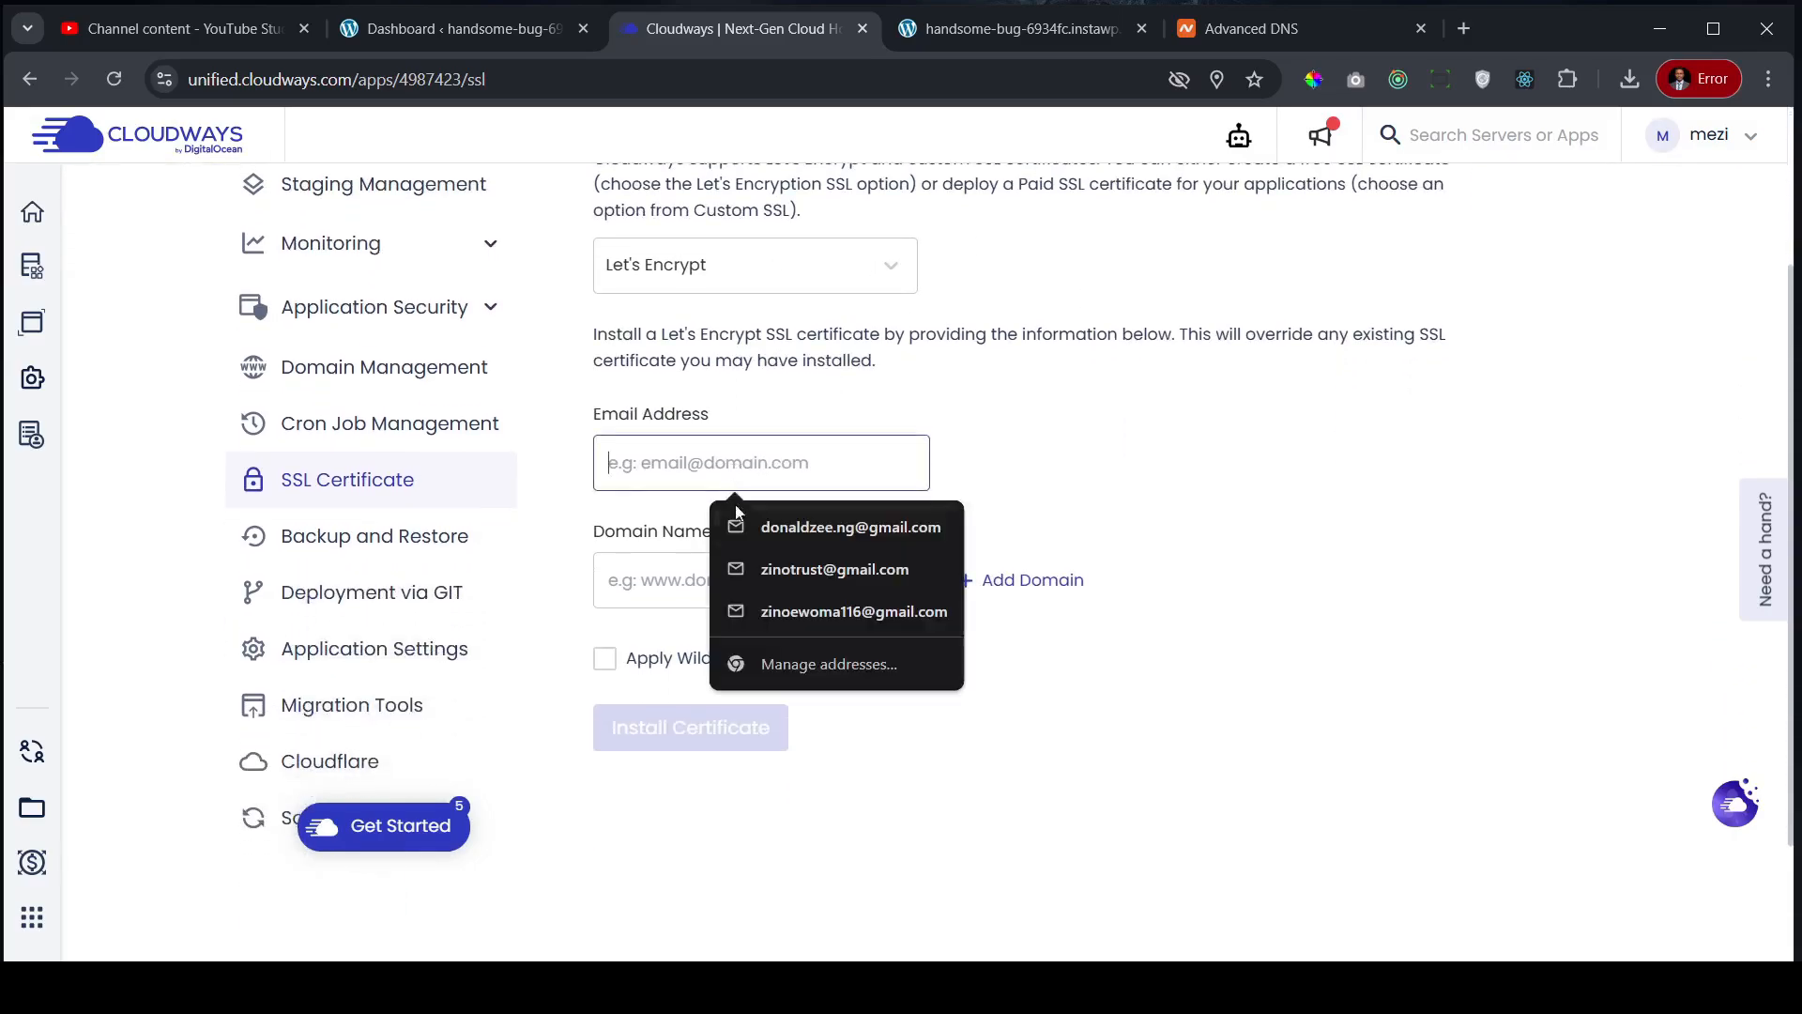
{"action": "left_click", "coordinate": [794, 527]}
{"action": "left_click", "coordinate": [710, 588]}
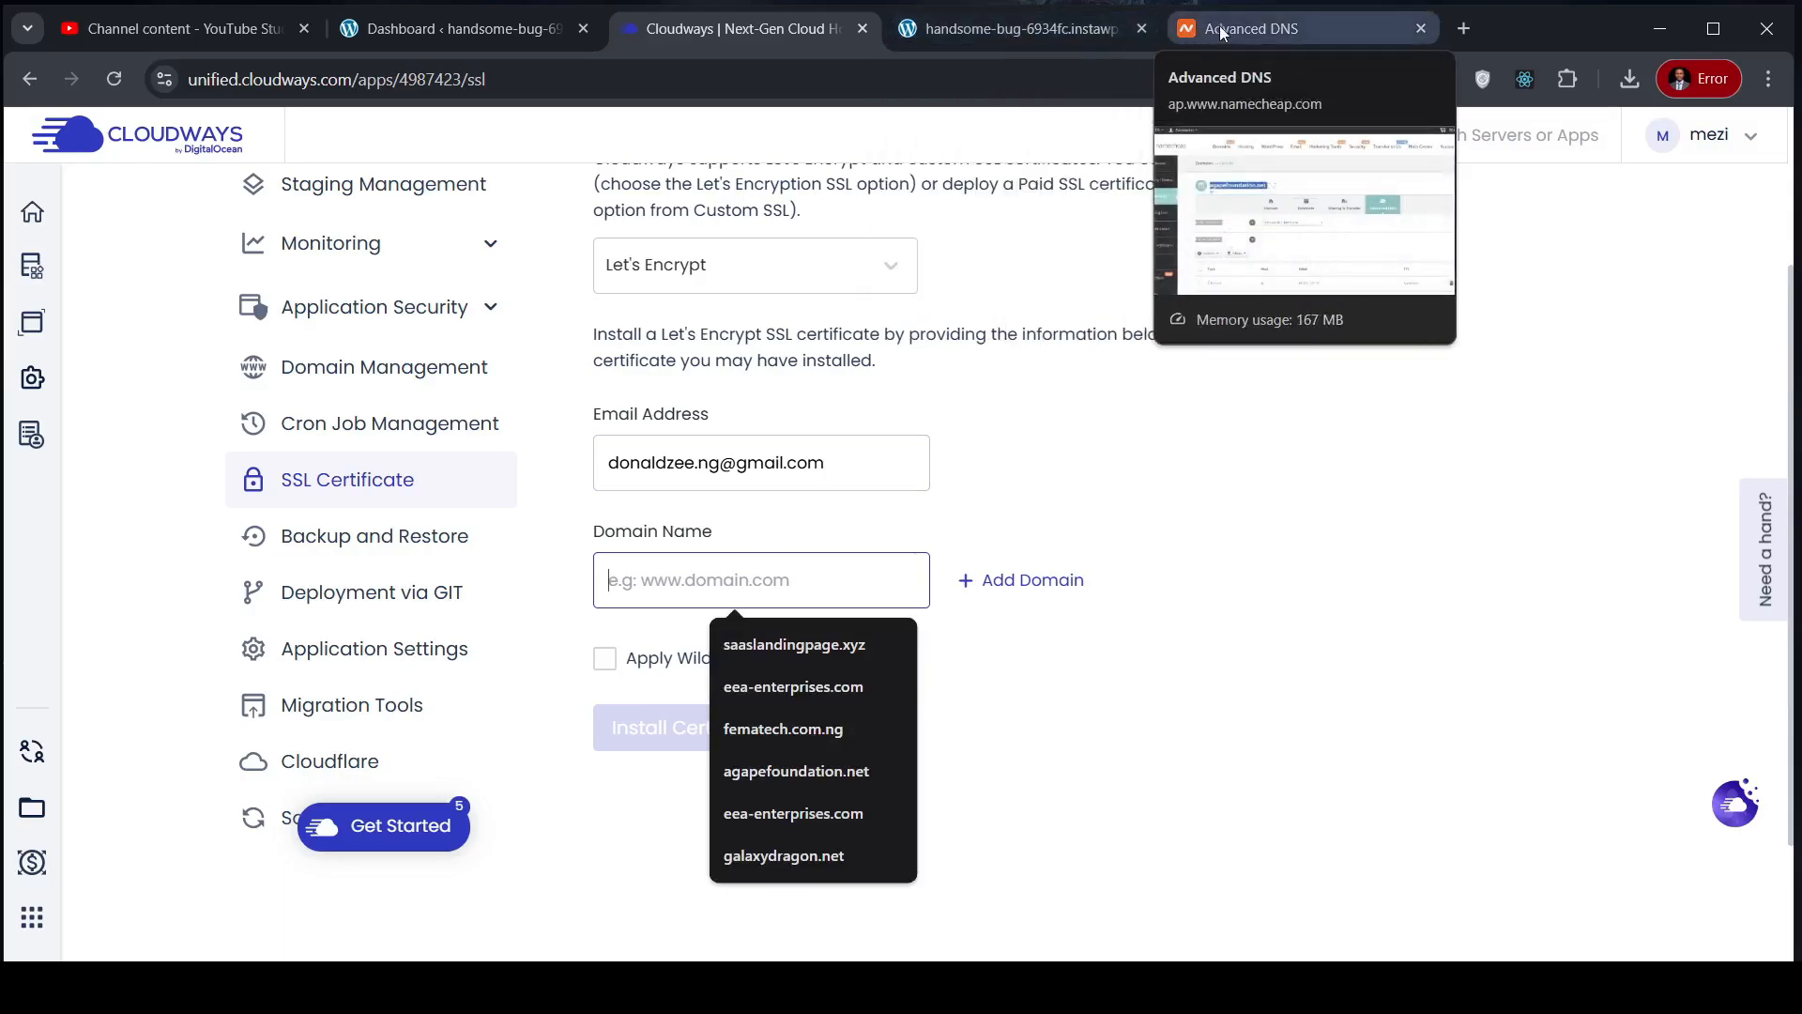
{"action": "left_click", "coordinate": [1248, 28]}
{"action": "right_click", "coordinate": [615, 389]}
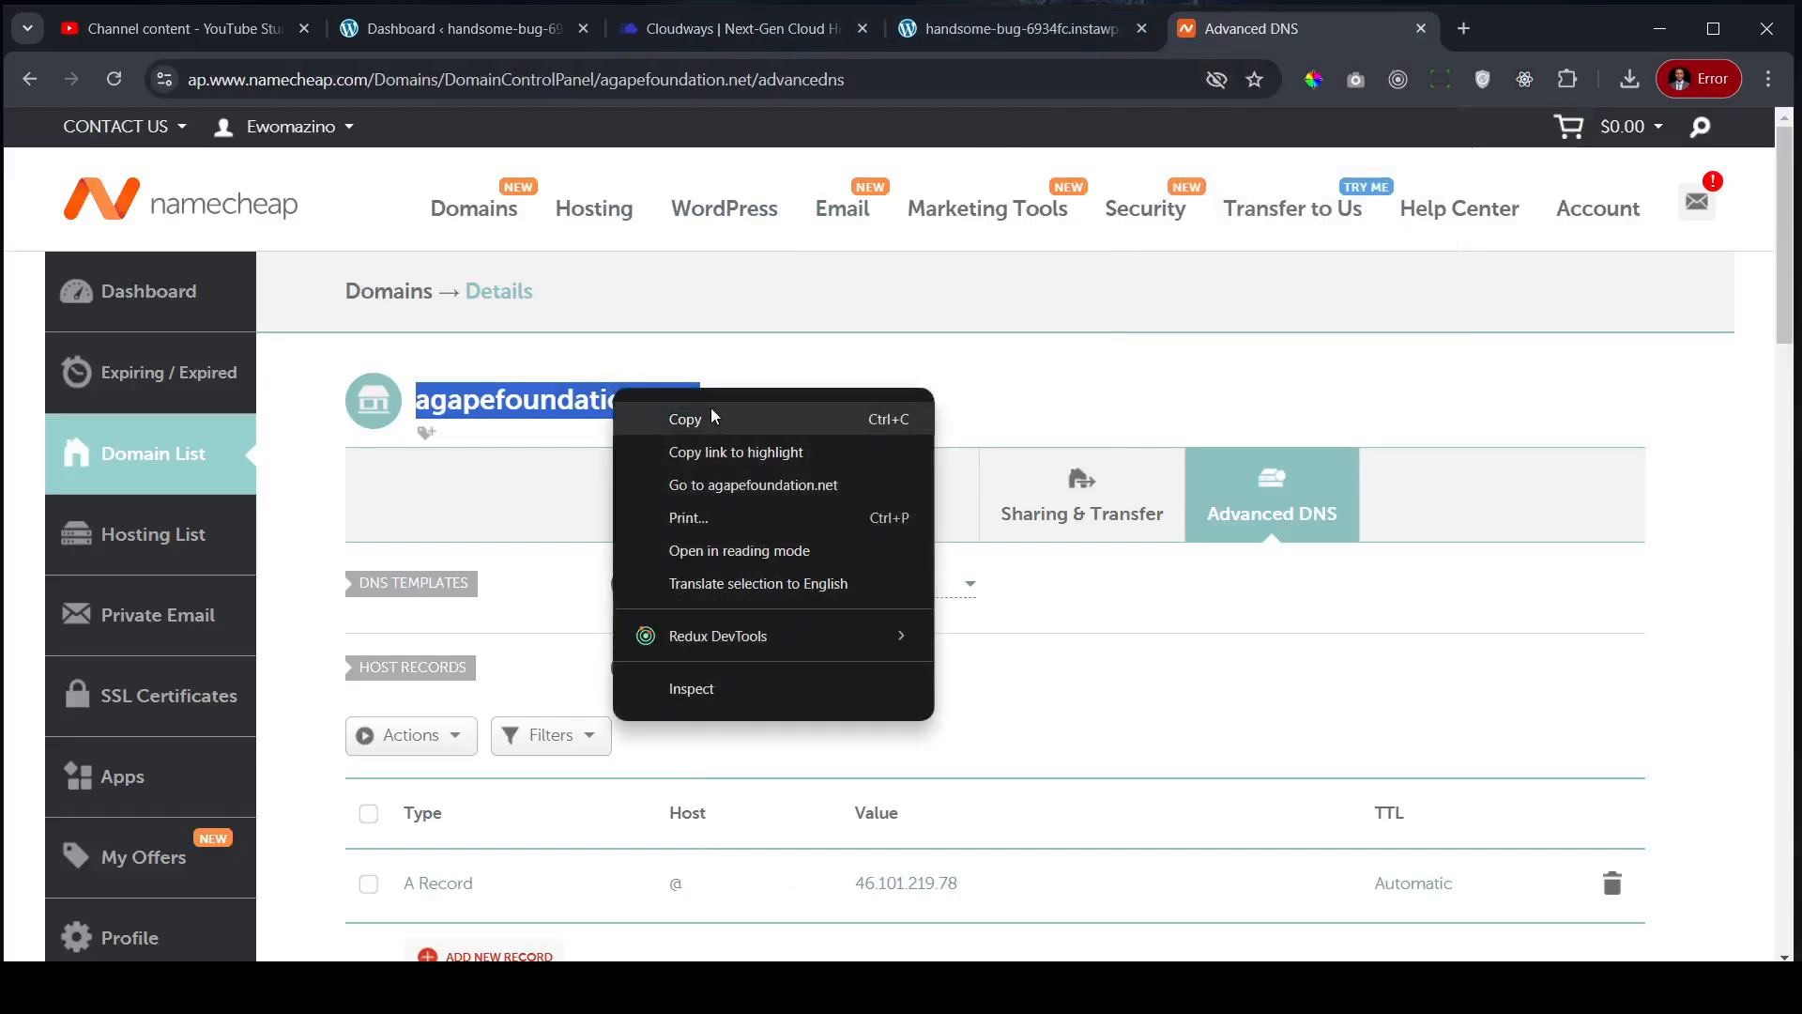
{"action": "left_click", "coordinate": [719, 429]}
{"action": "left_click", "coordinate": [742, 28]}
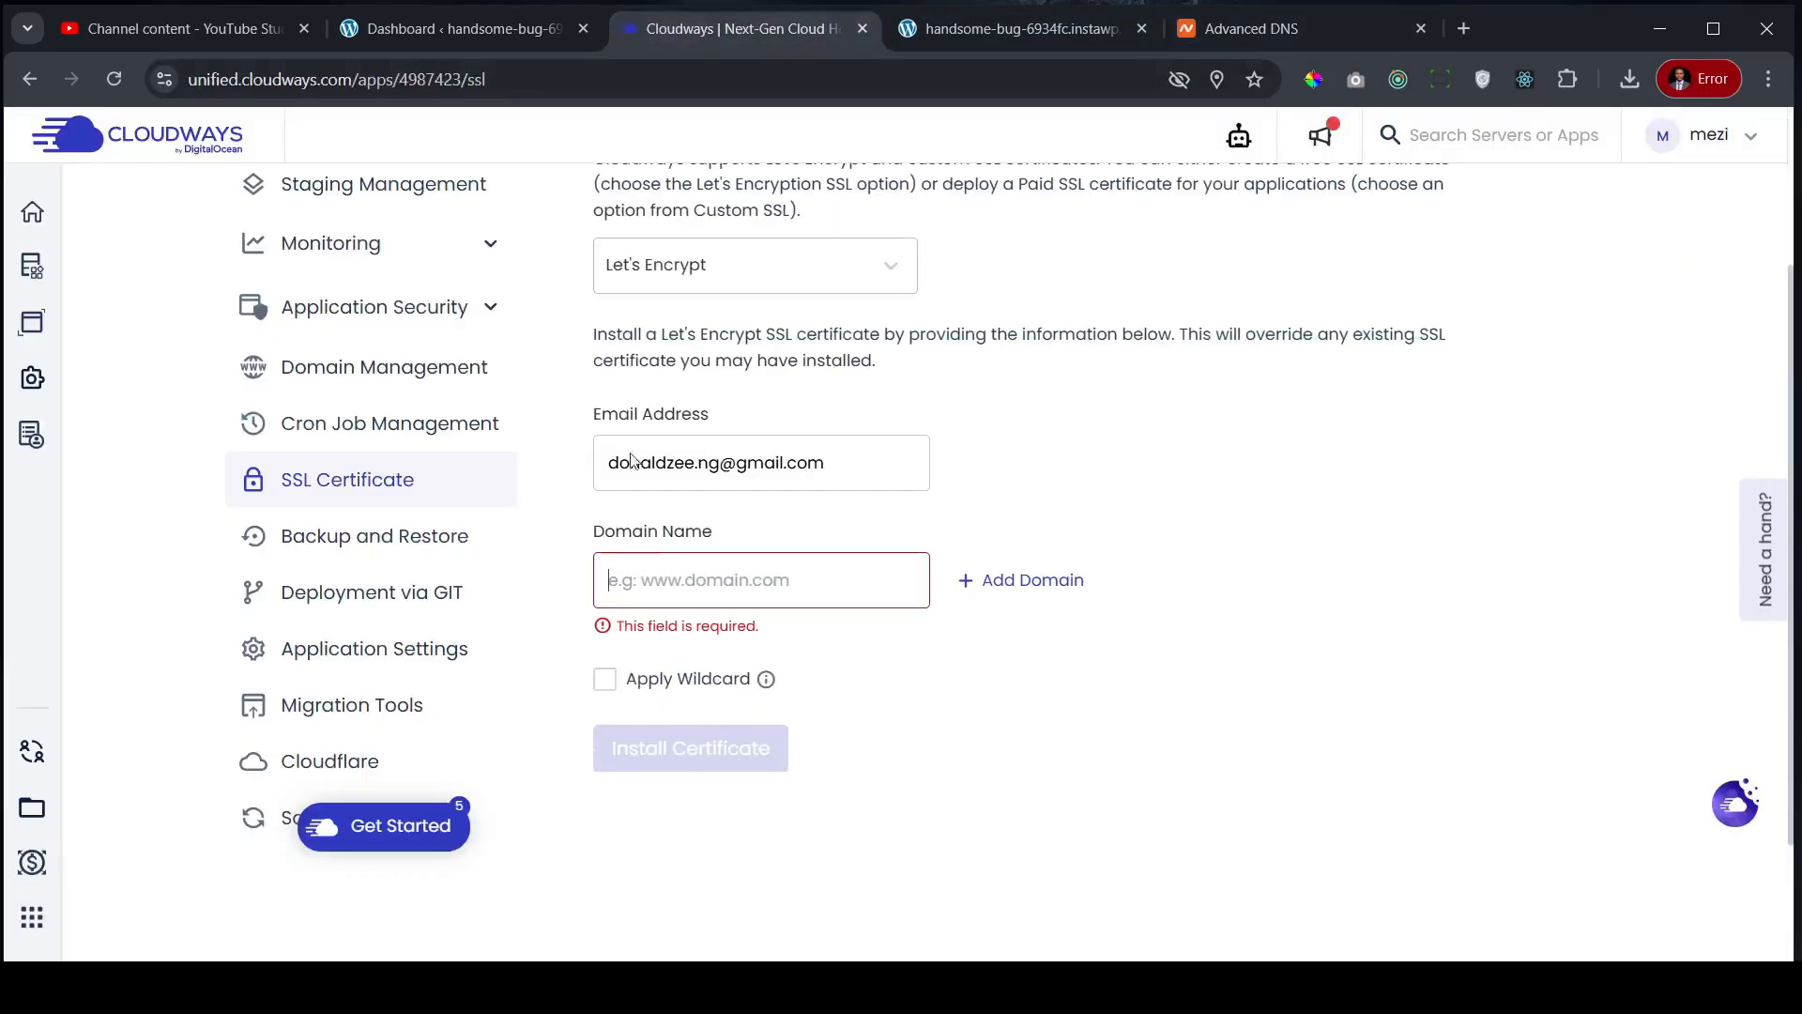
{"action": "key", "text": "ctrl+v"}
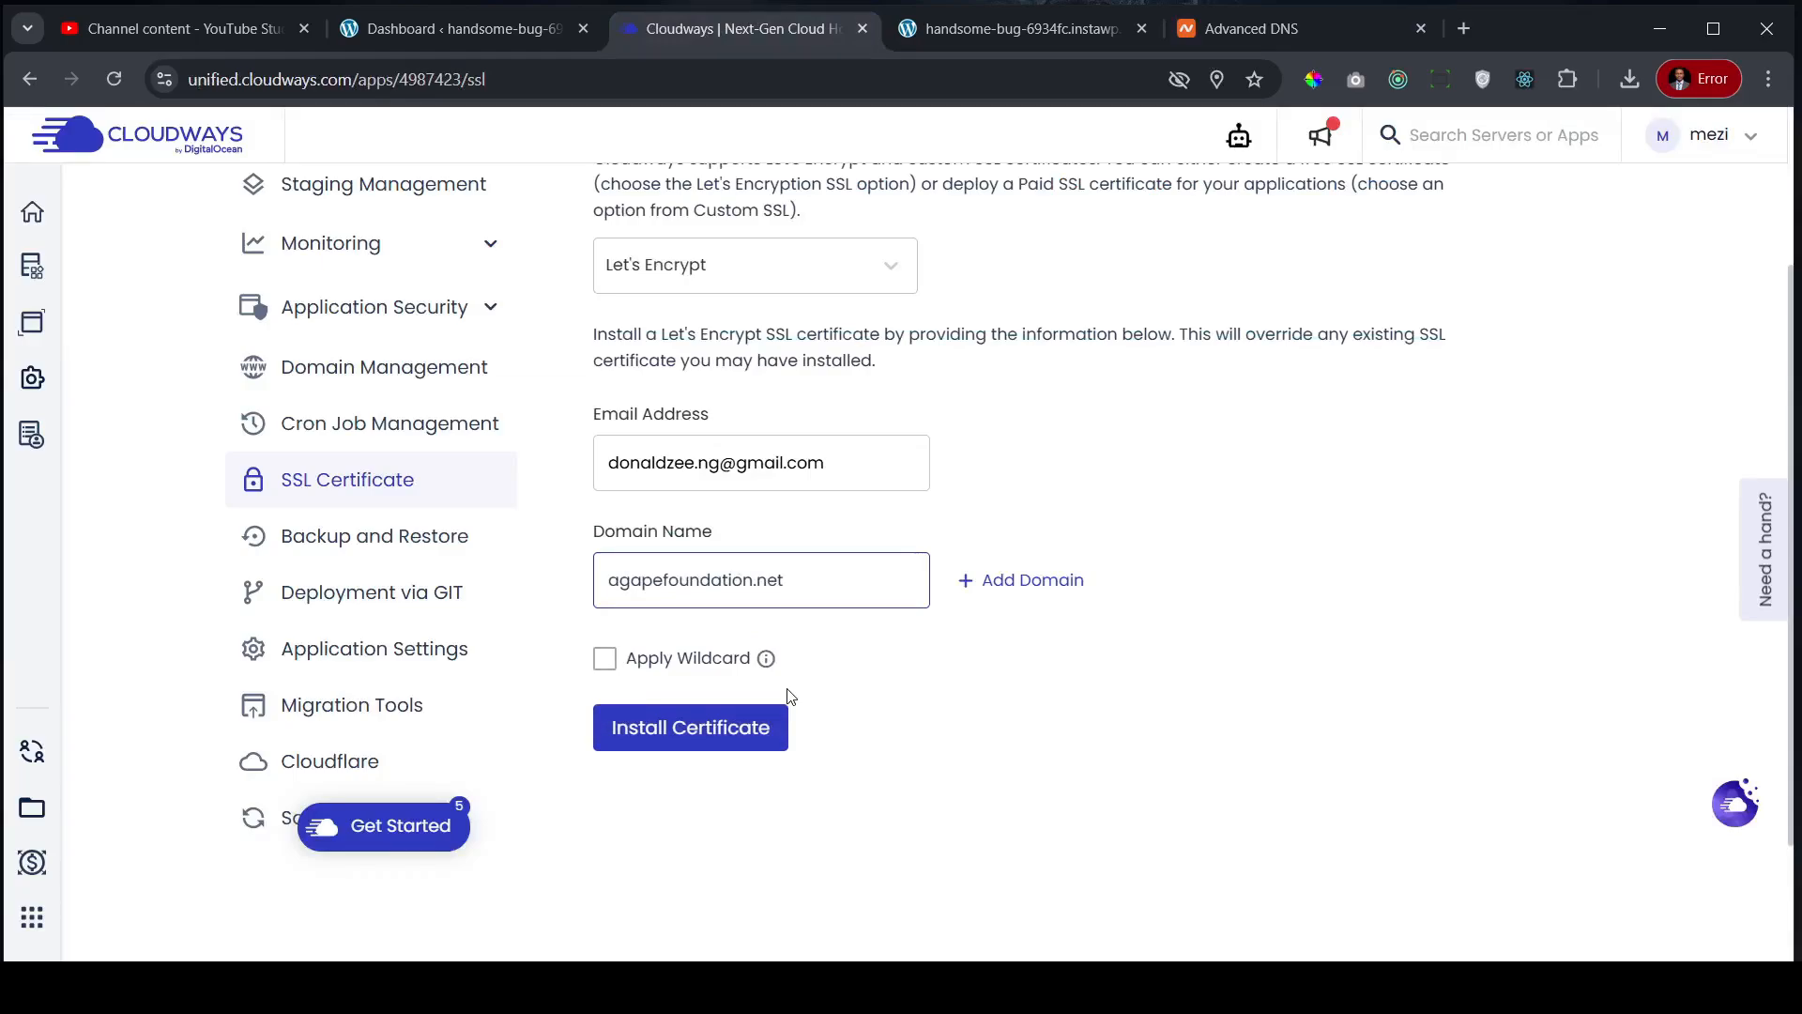
{"action": "left_click", "coordinate": [759, 751]}
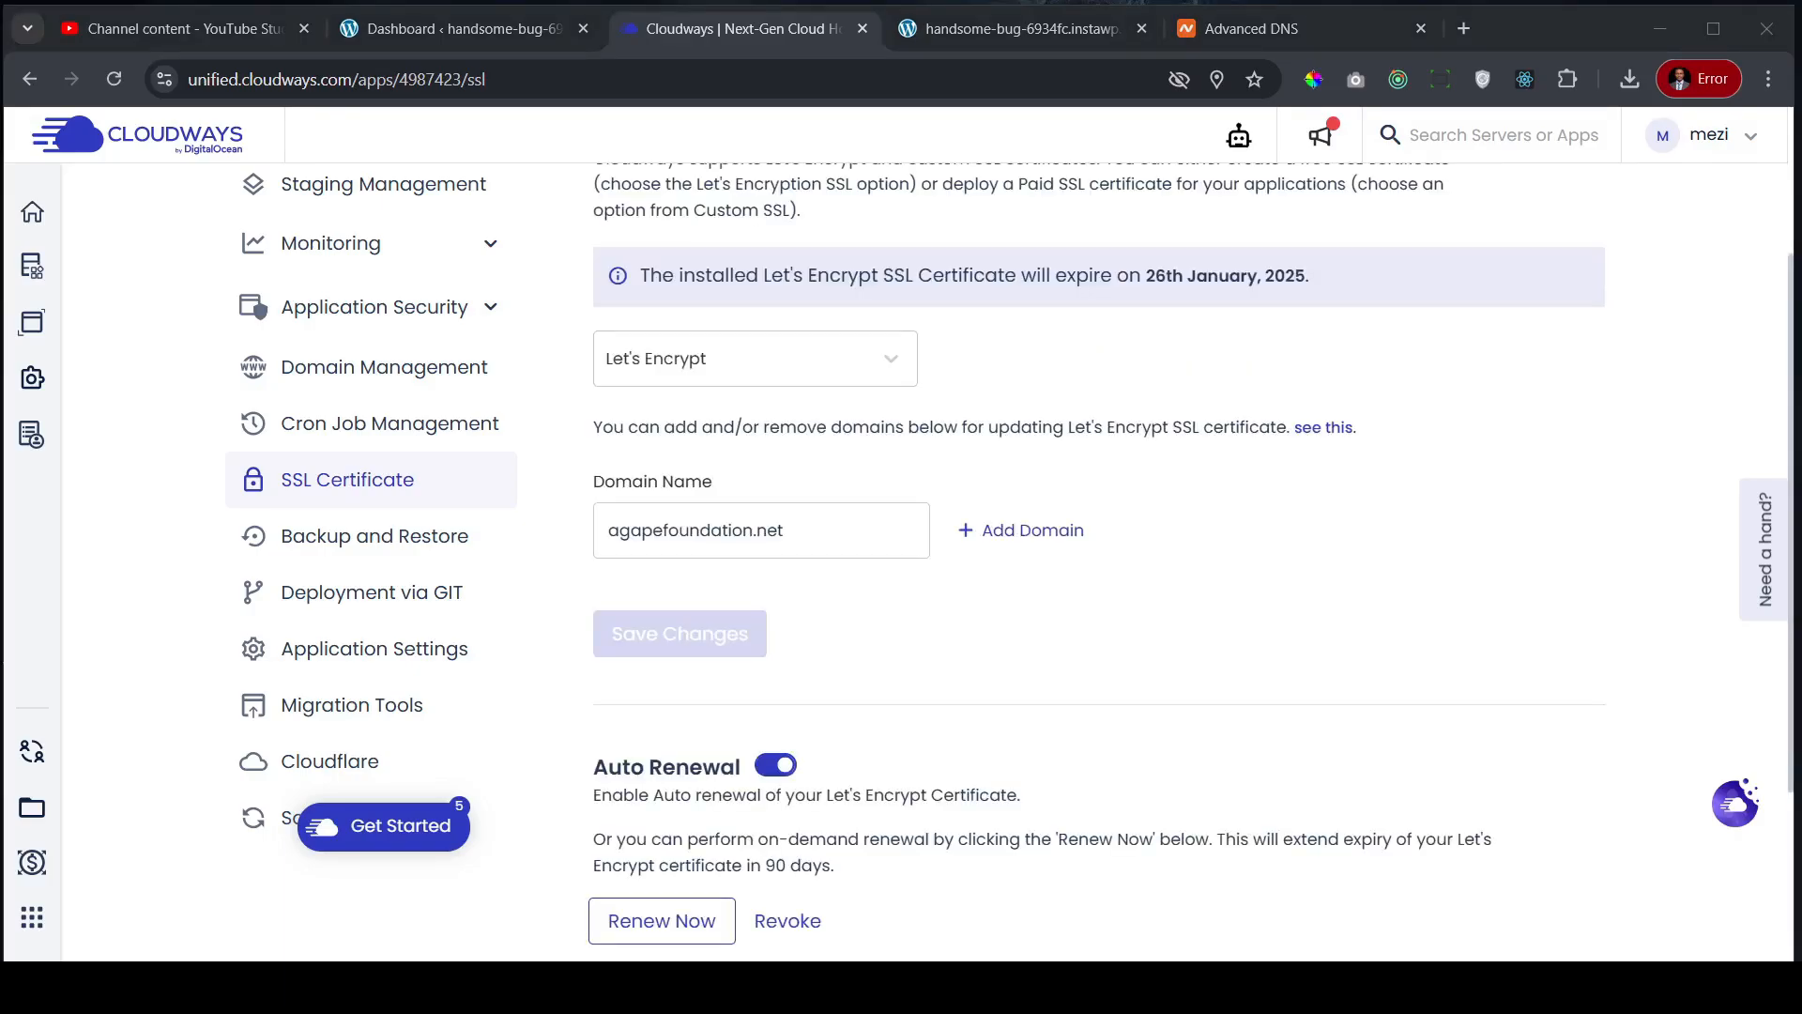
- Reopen agapefoundation.net from Access Details to check the secured site
{"action": "scroll", "coordinate": [324, 385], "scroll_direction": "up", "scroll_amount": 3}
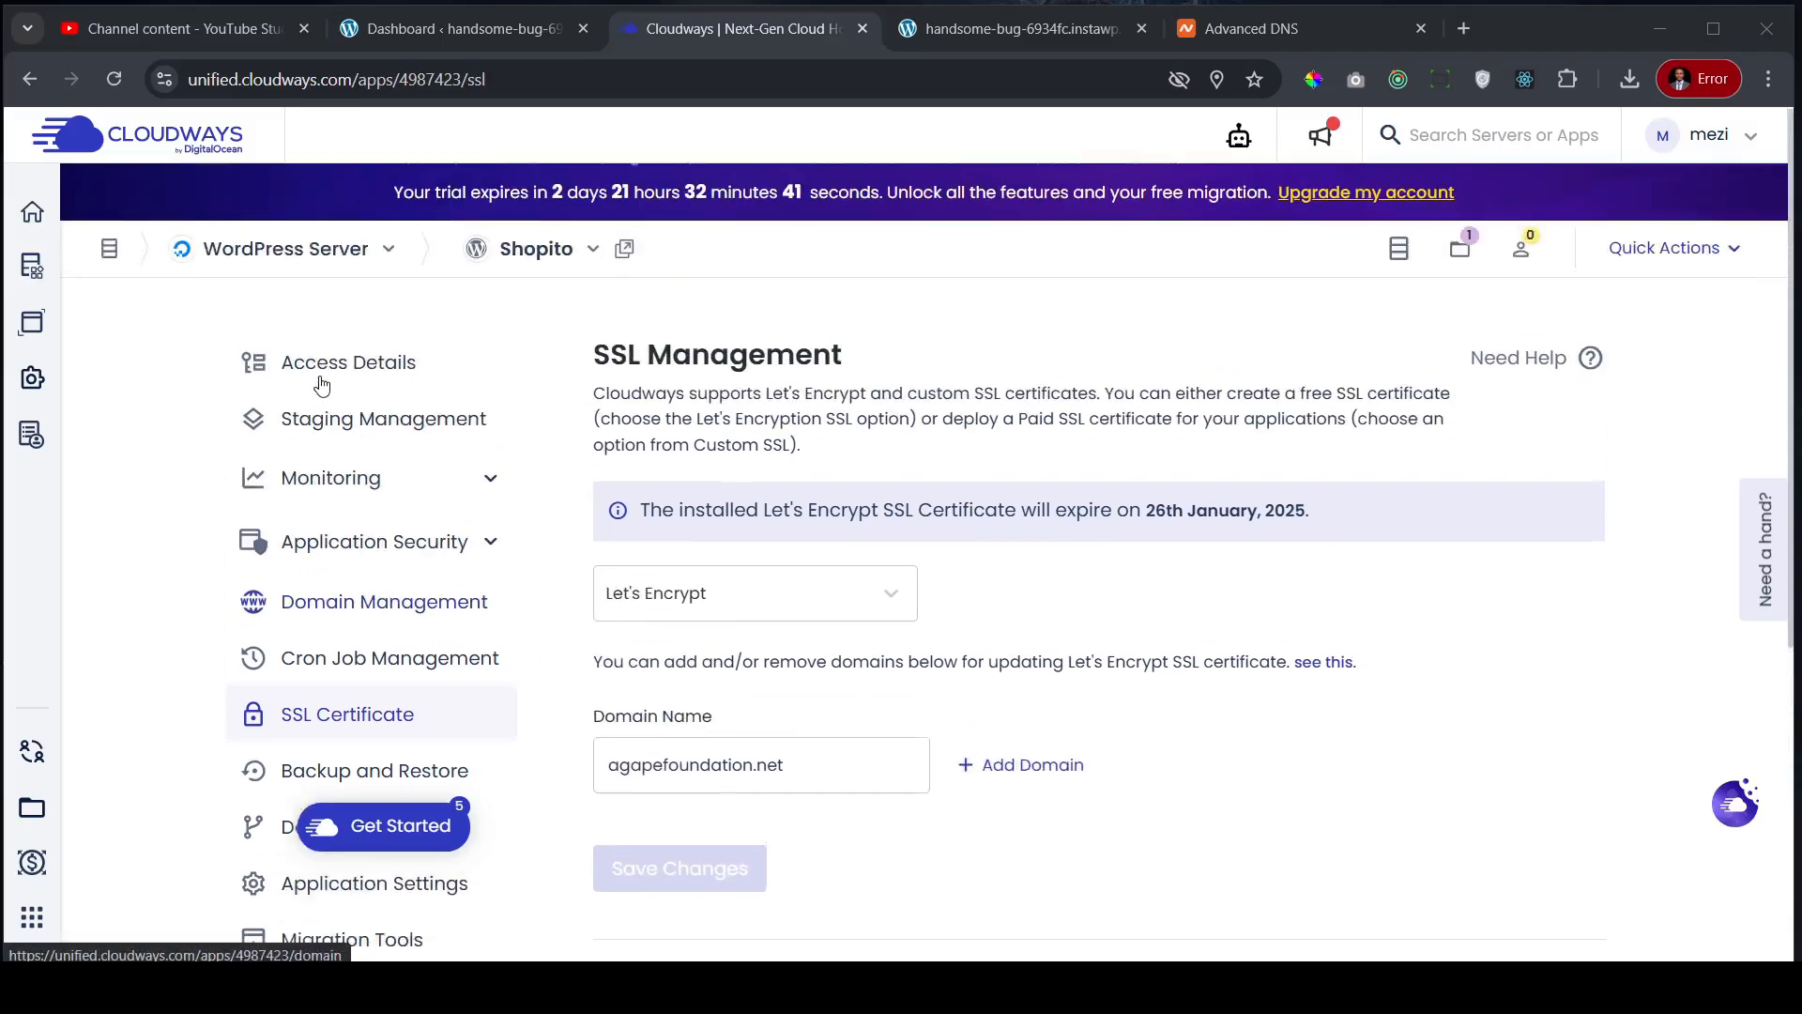
{"action": "left_click", "coordinate": [342, 360]}
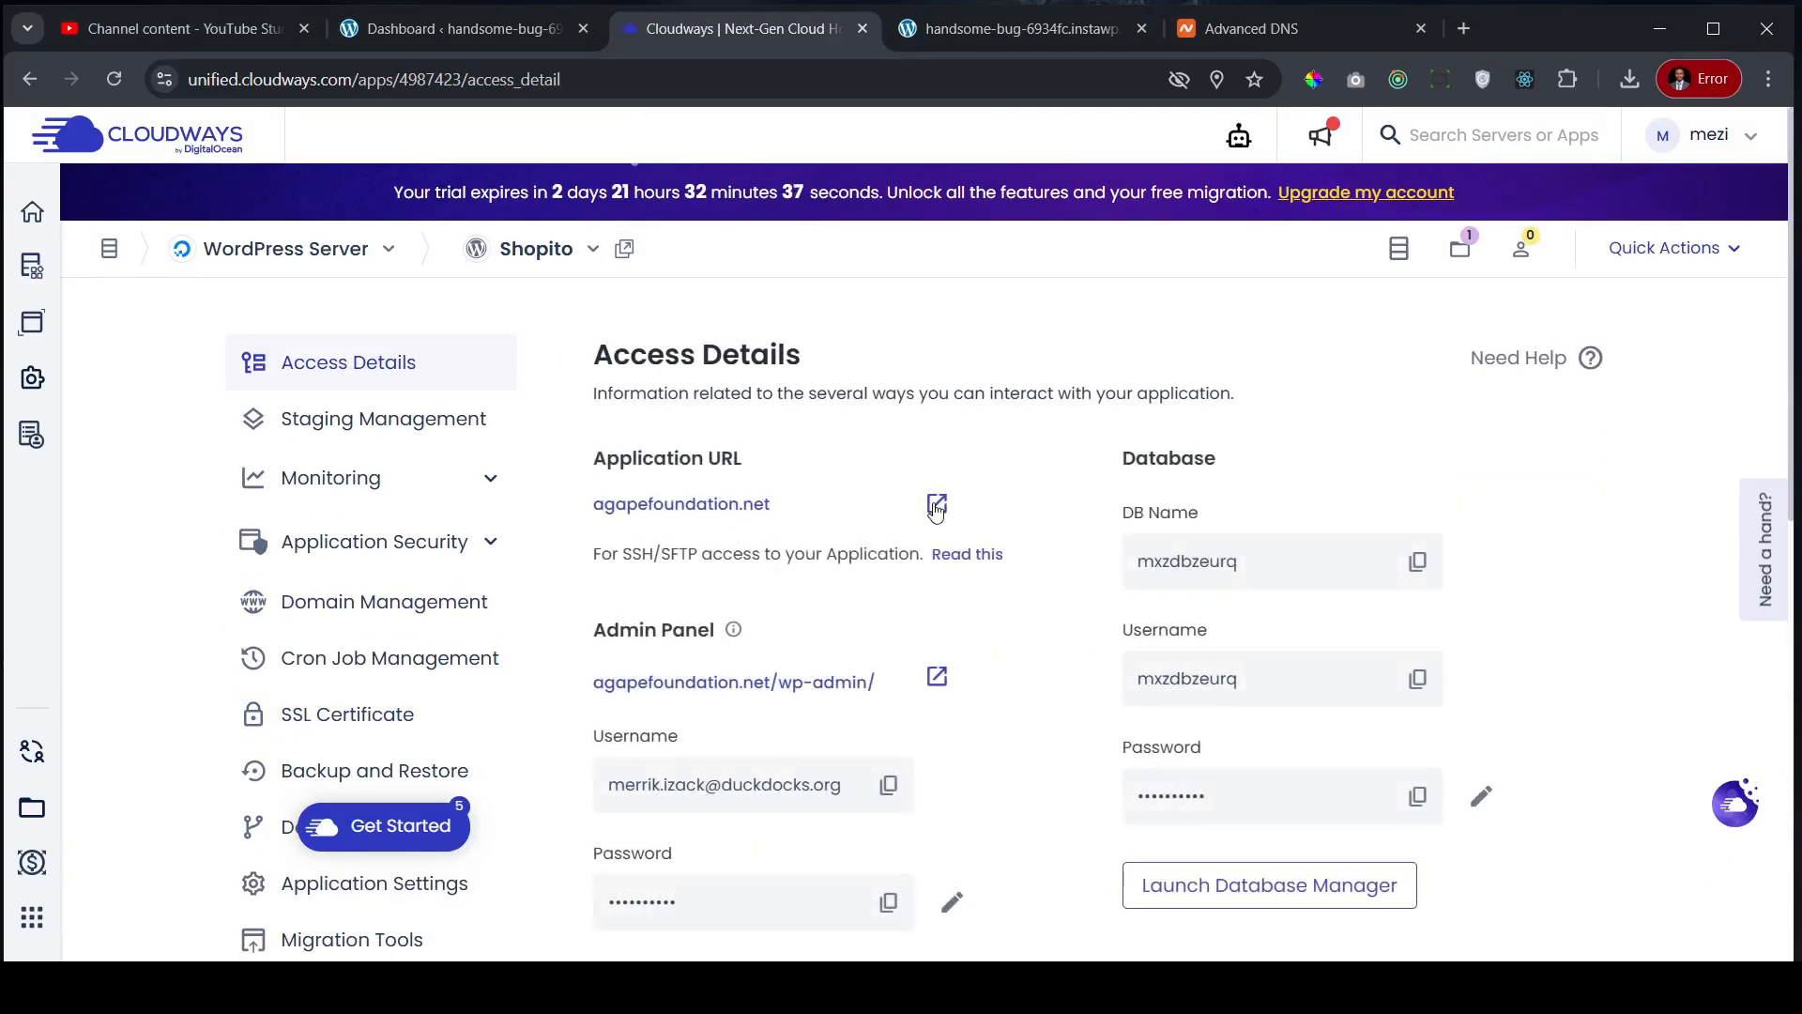
{"action": "left_click", "coordinate": [938, 505]}
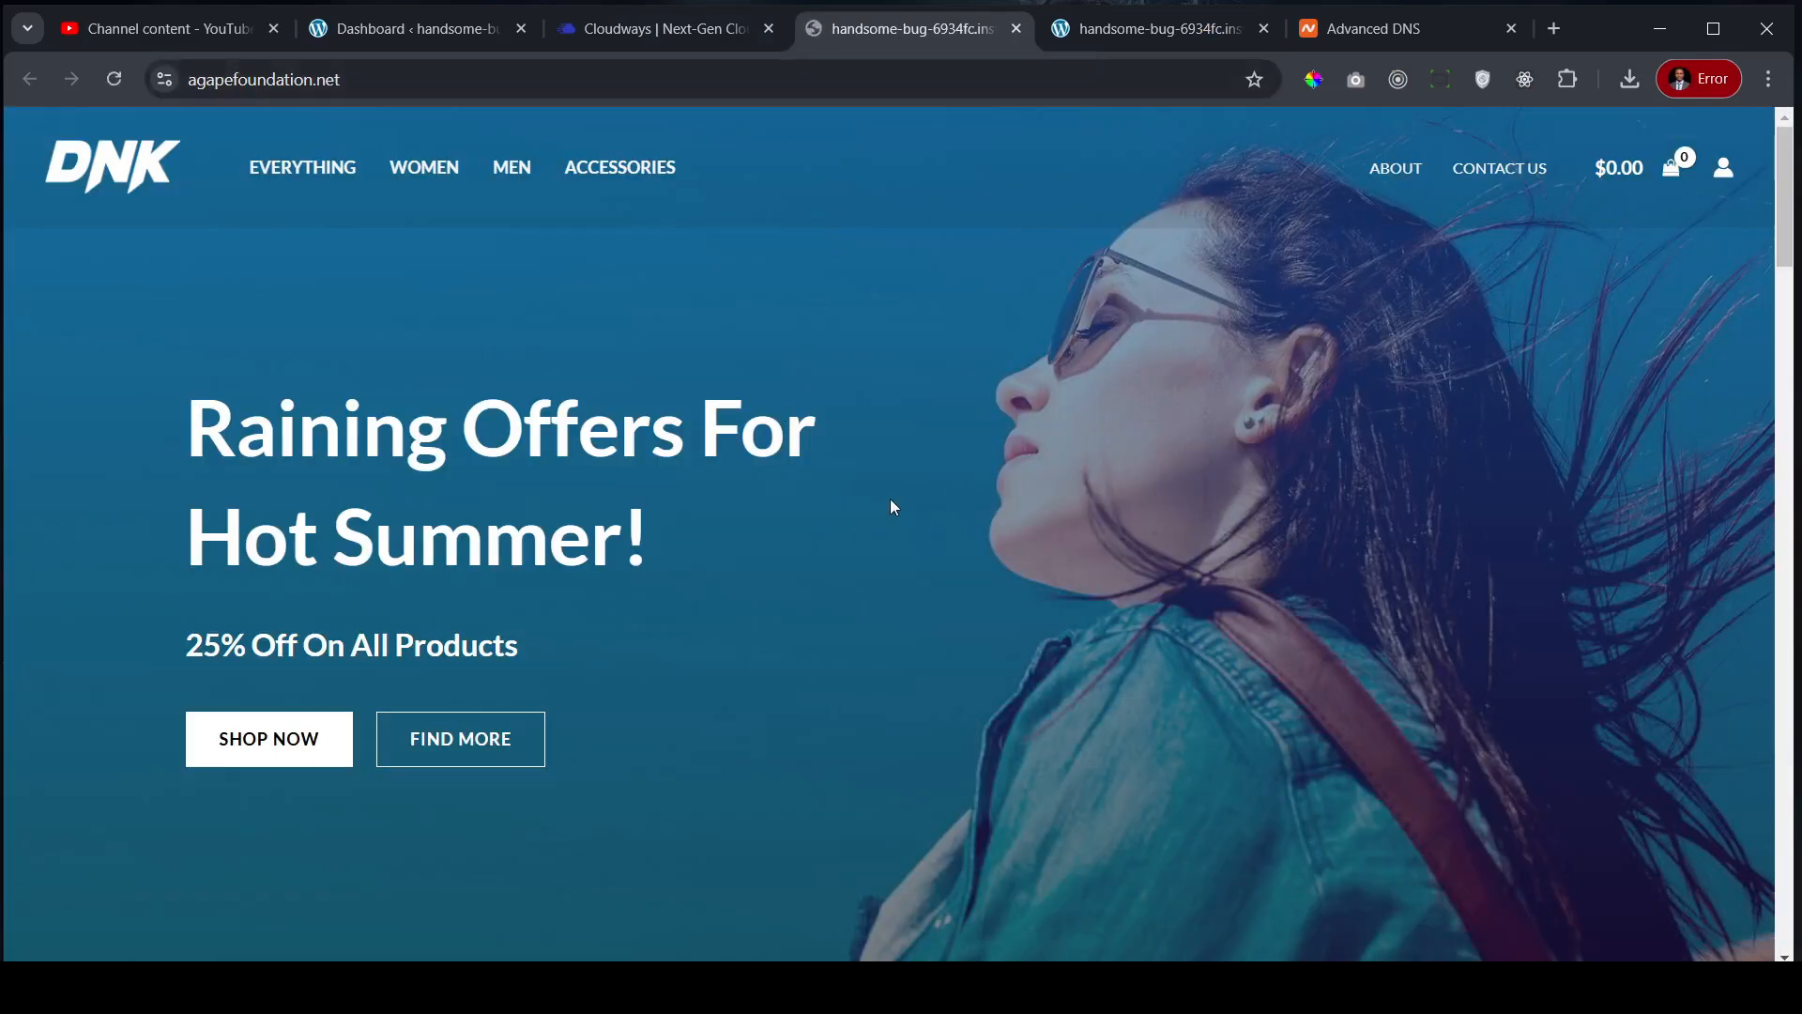
- Scroll through the DNK homepage at agapefoundation.net, then return to the Cloudways tab
{"action": "scroll", "coordinate": [891, 492], "scroll_direction": "down", "scroll_amount": 1}
{"action": "scroll", "coordinate": [893, 496], "scroll_direction": "down", "scroll_amount": 9}
{"action": "scroll", "coordinate": [892, 495], "scroll_direction": "up", "scroll_amount": 10}
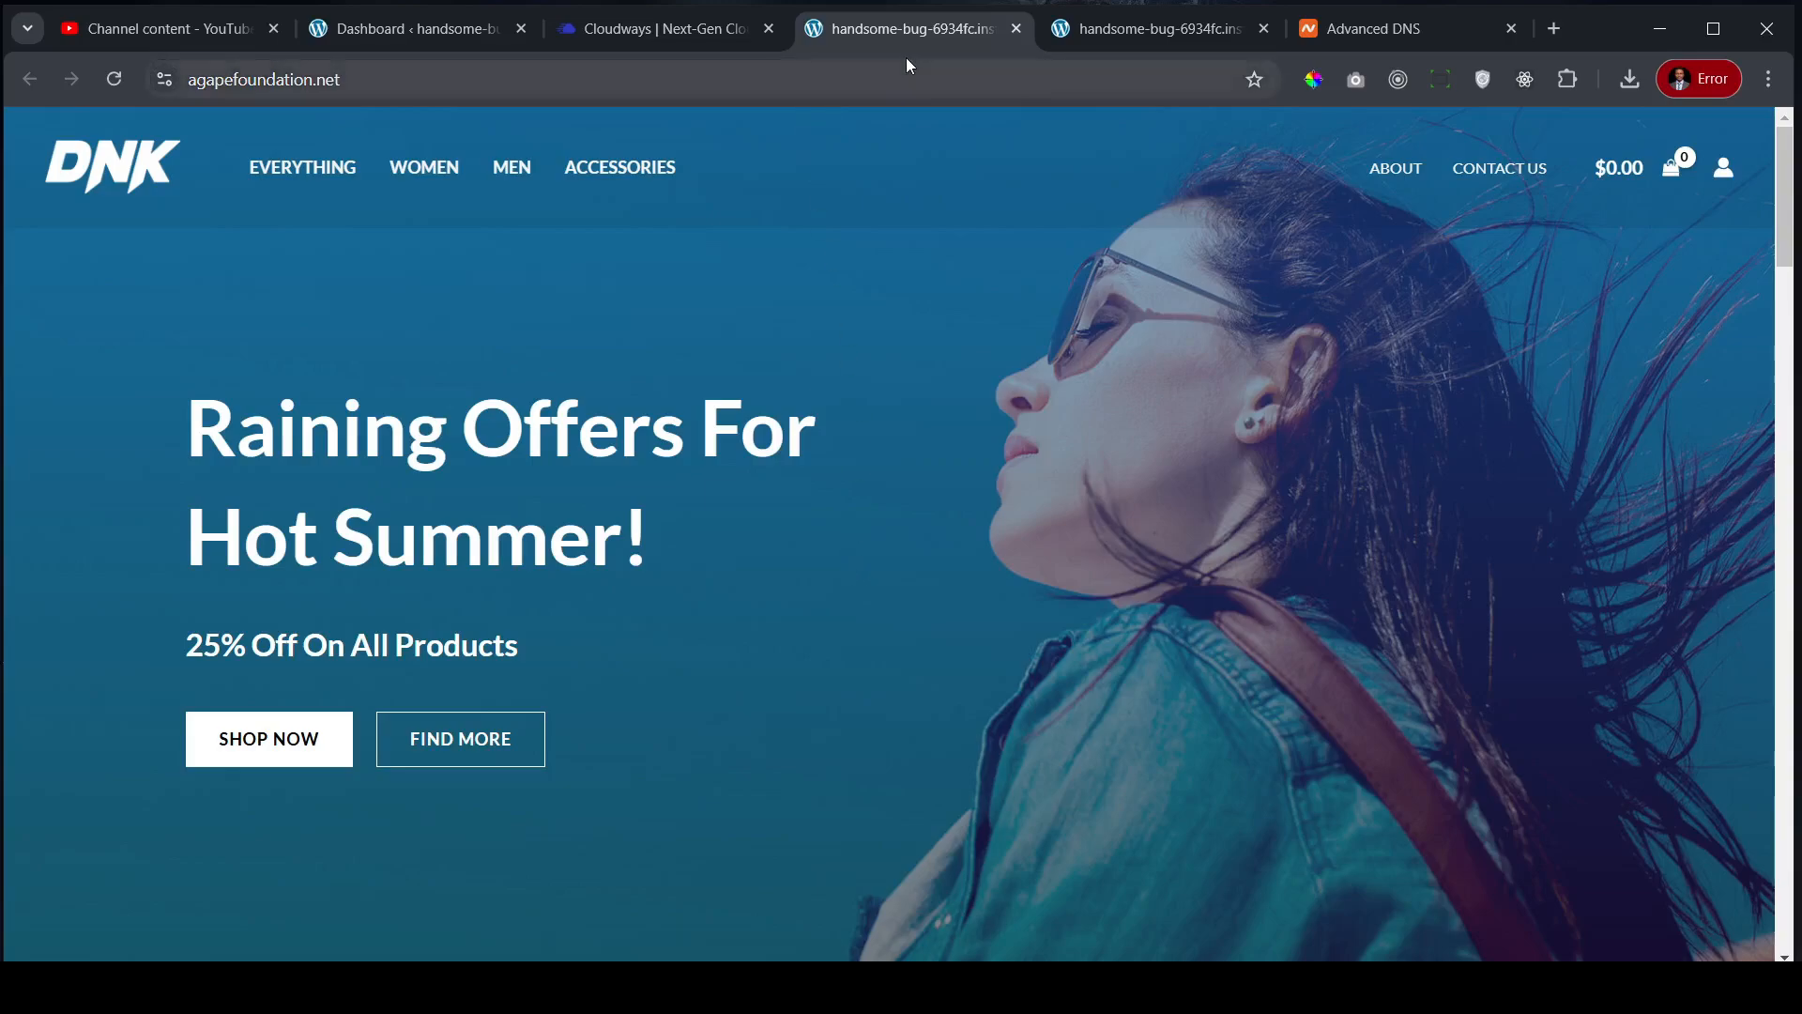
{"action": "left_click", "coordinate": [678, 33]}
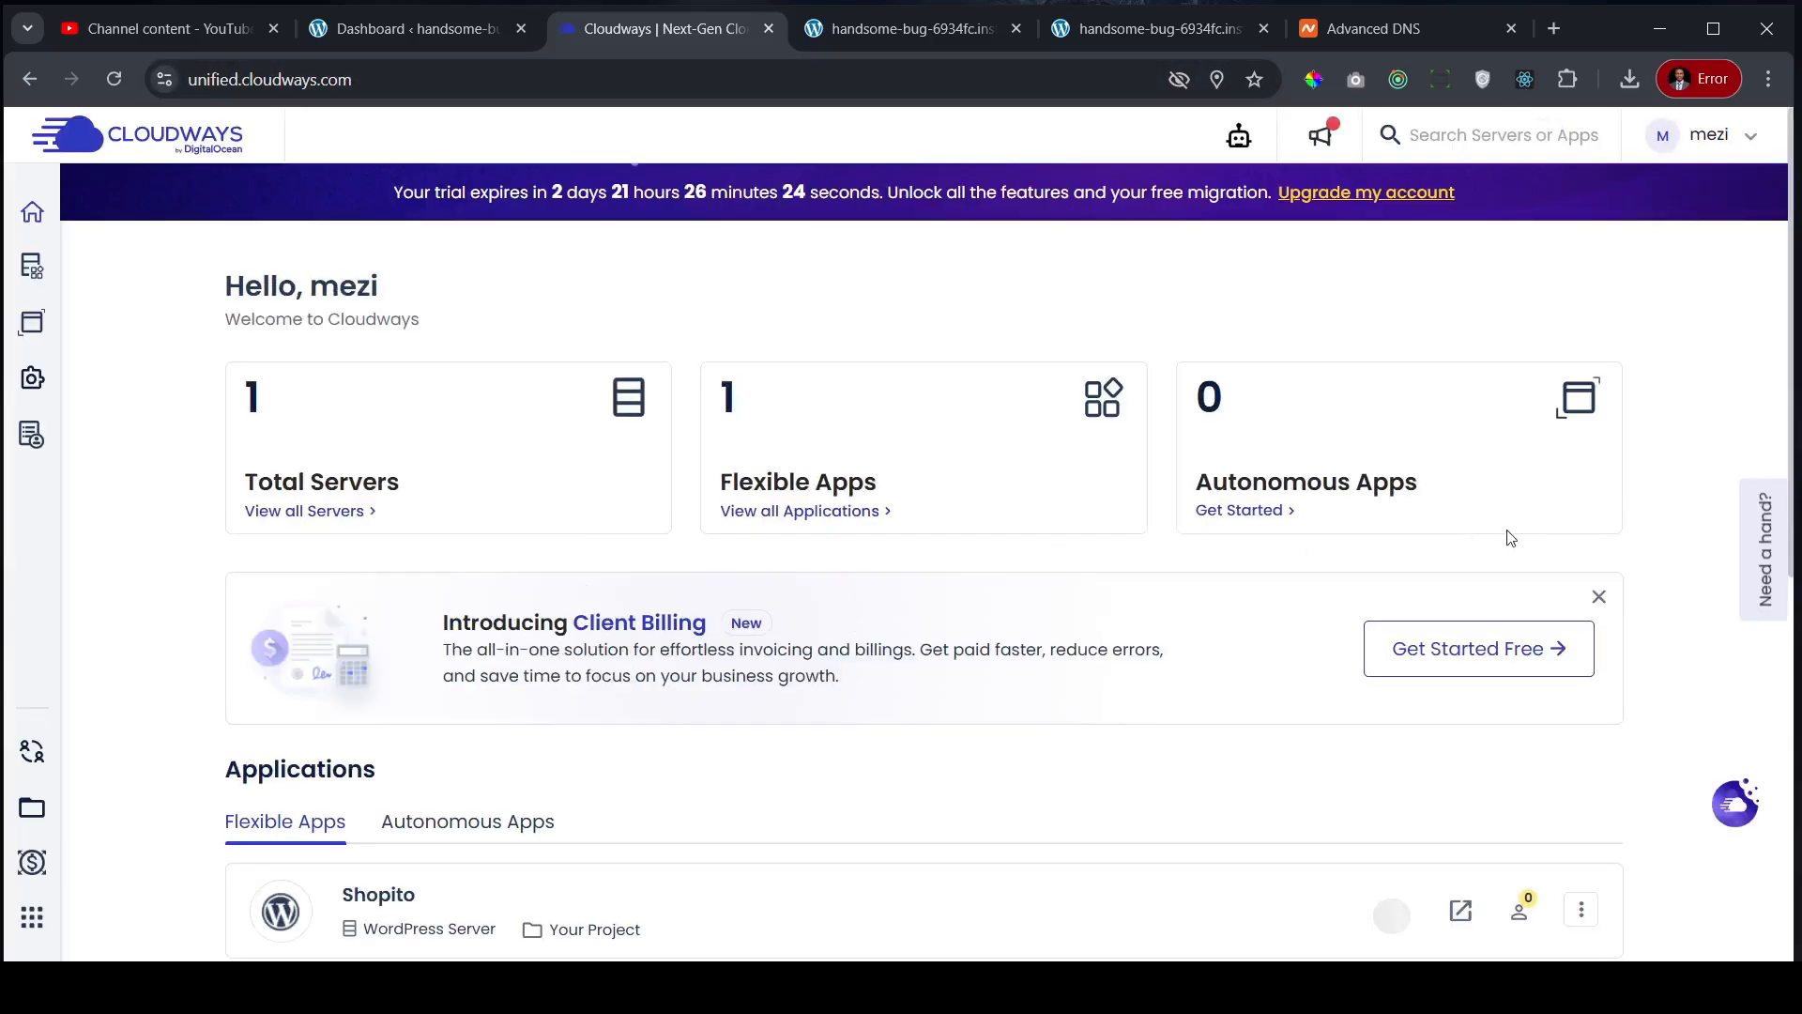
- Go to My Account from the account menu and open Payment & Address
{"action": "left_click", "coordinate": [1750, 138]}
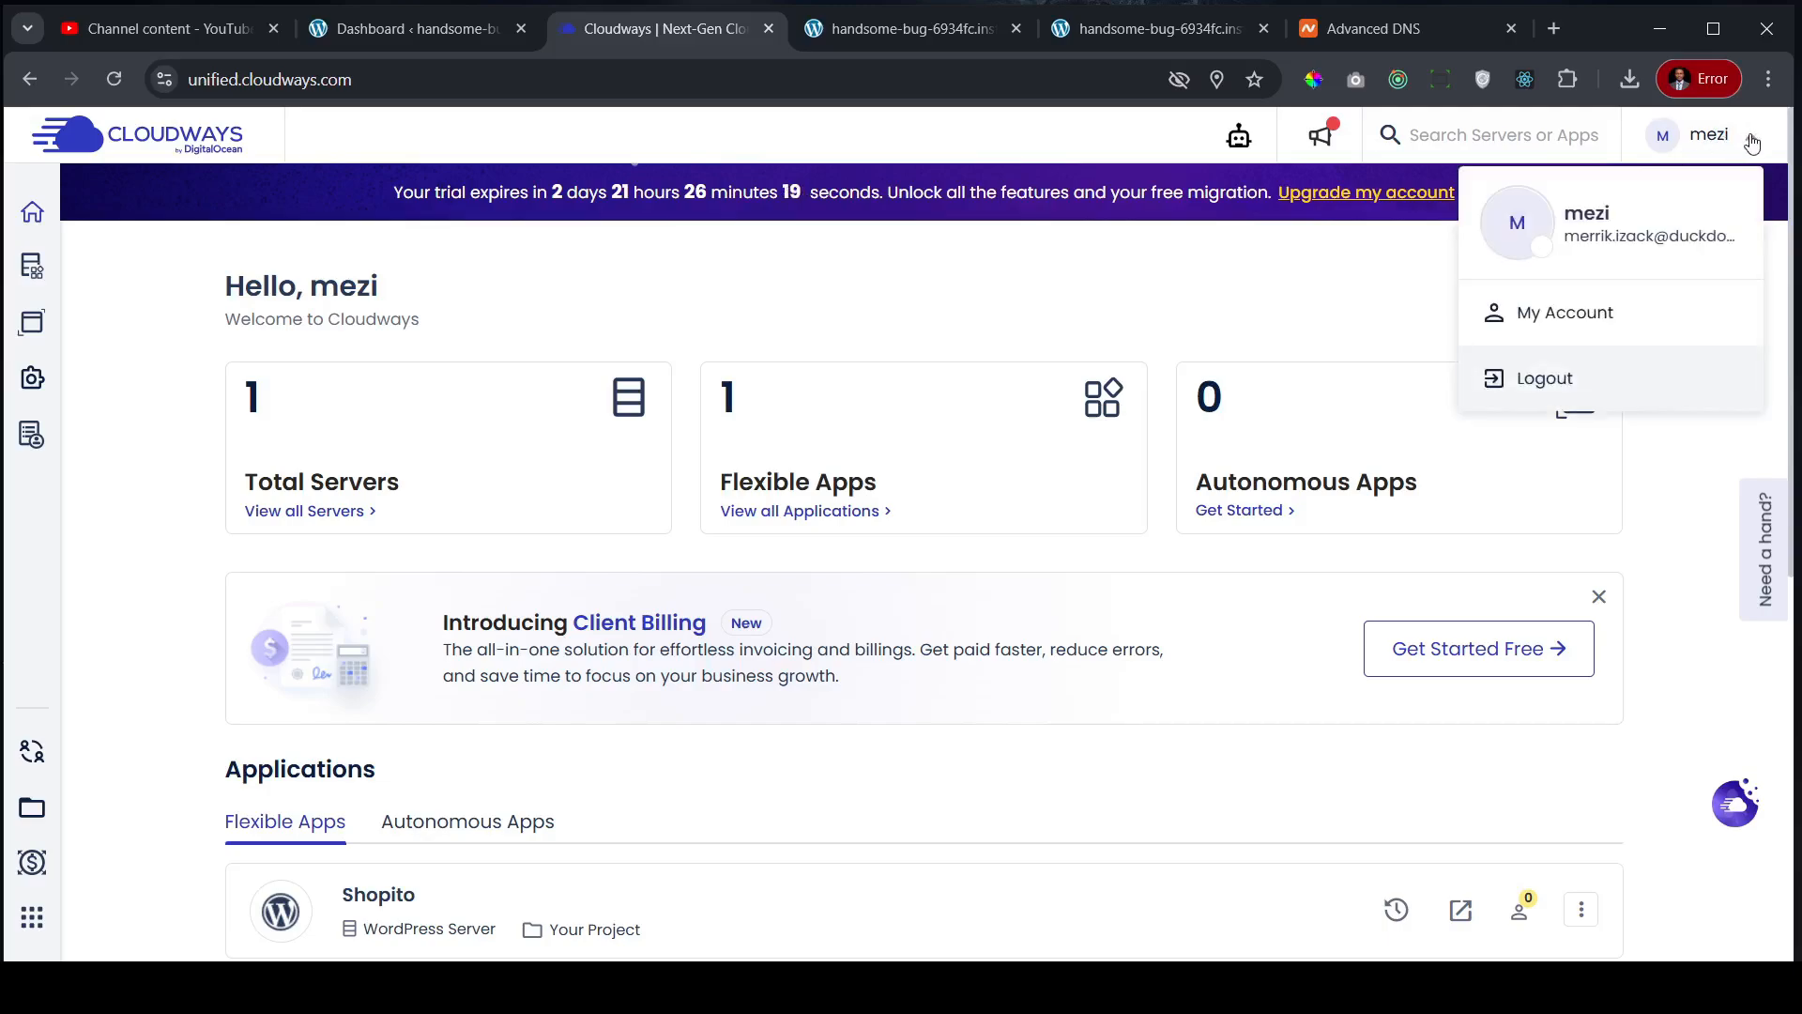
{"action": "left_click", "coordinate": [1563, 315]}
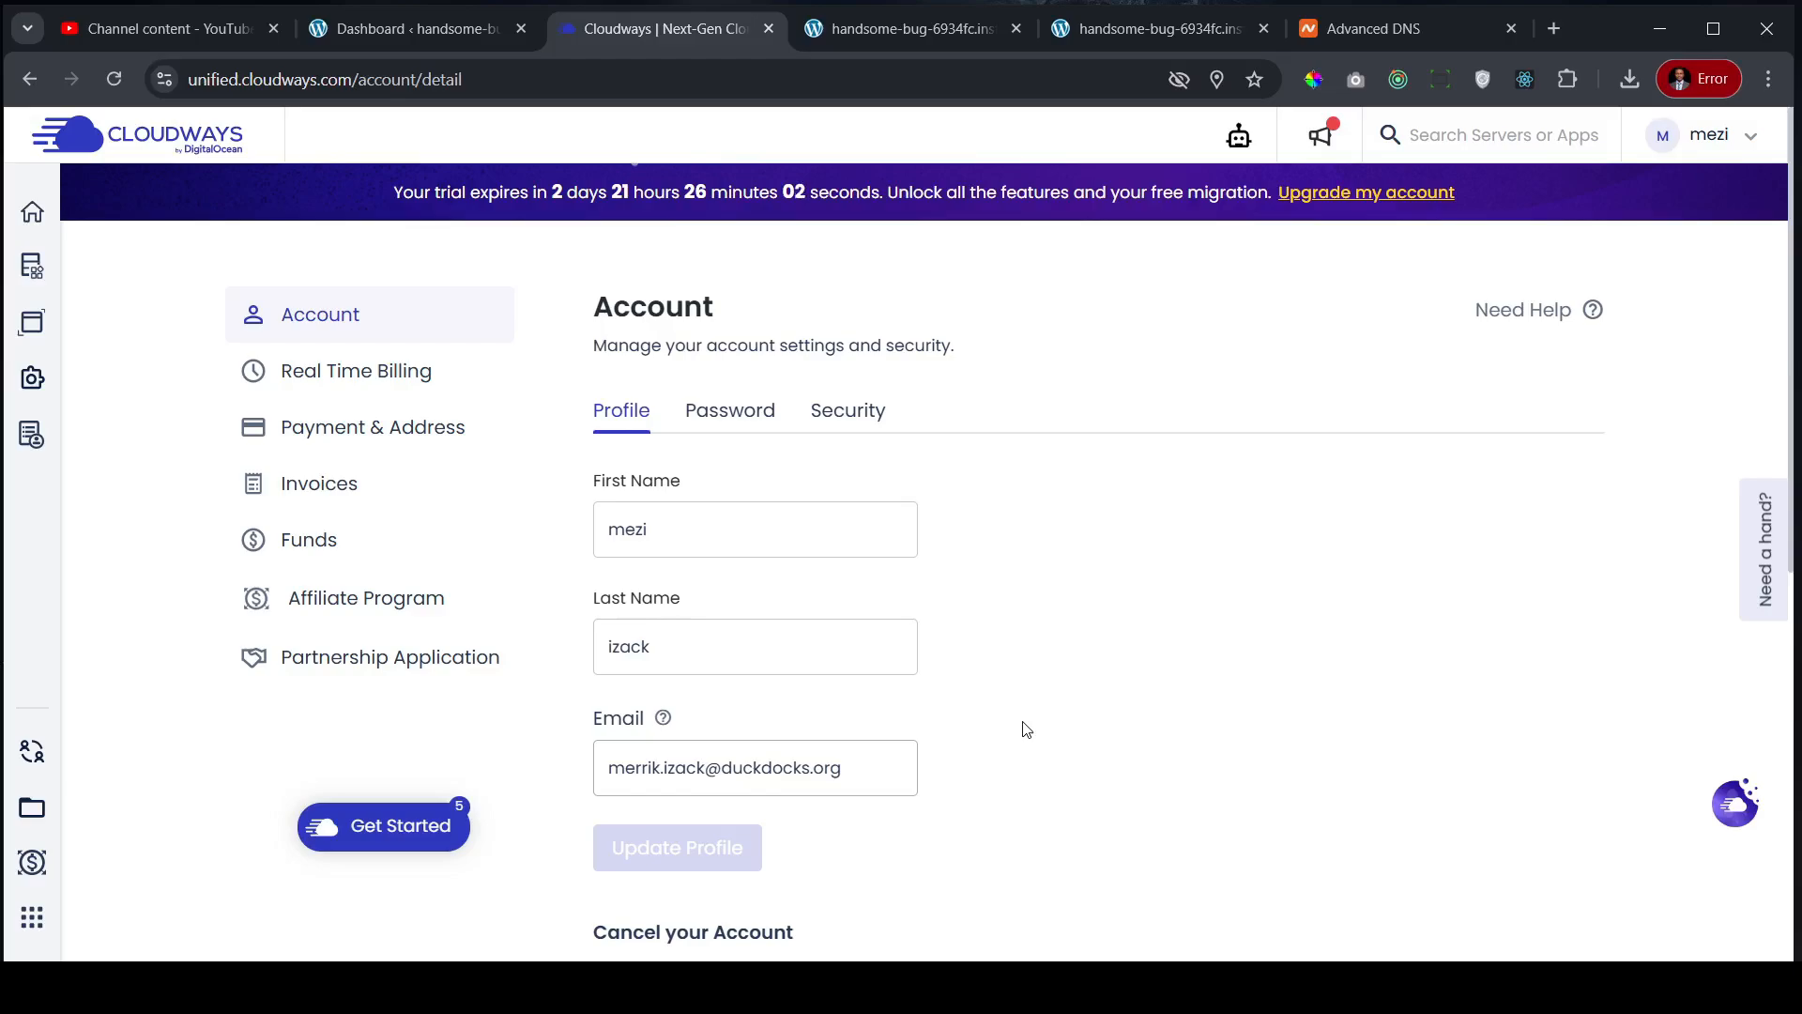
{"action": "left_click", "coordinate": [345, 437]}
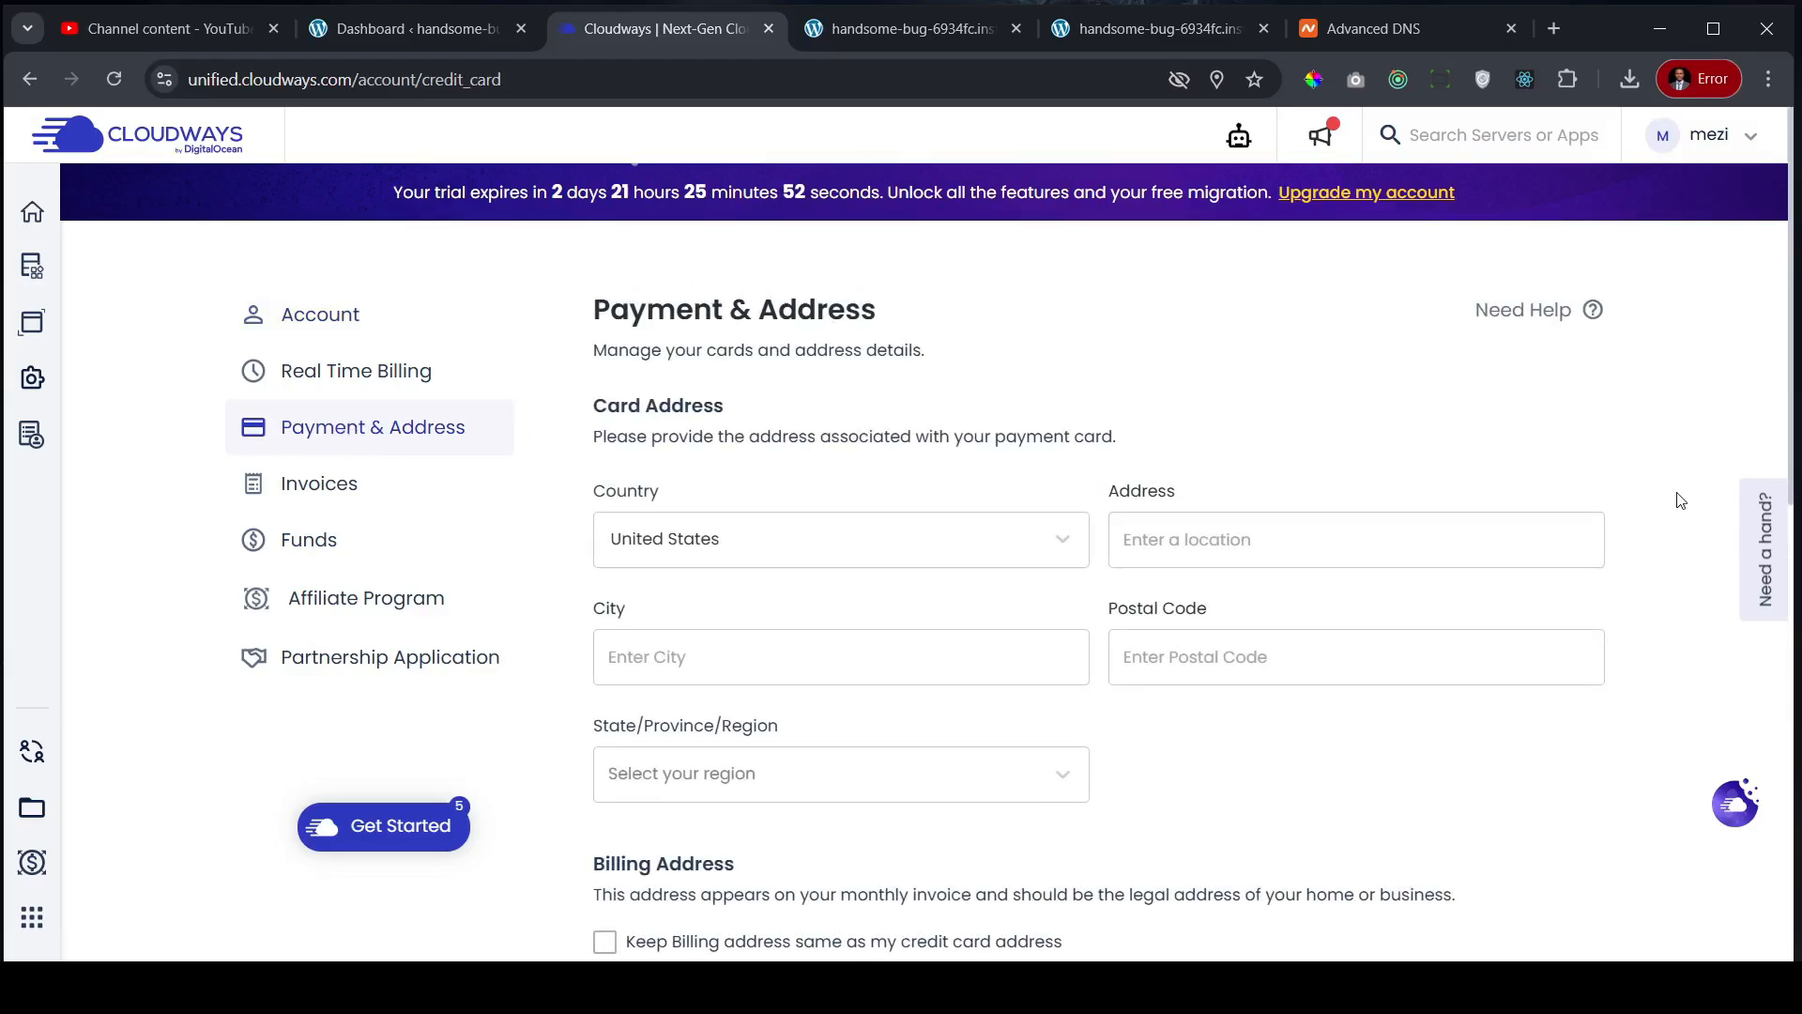
- Fill the card address street from a saved Chrome address
{"action": "scroll", "coordinate": [1679, 500], "scroll_direction": "down", "scroll_amount": 1}
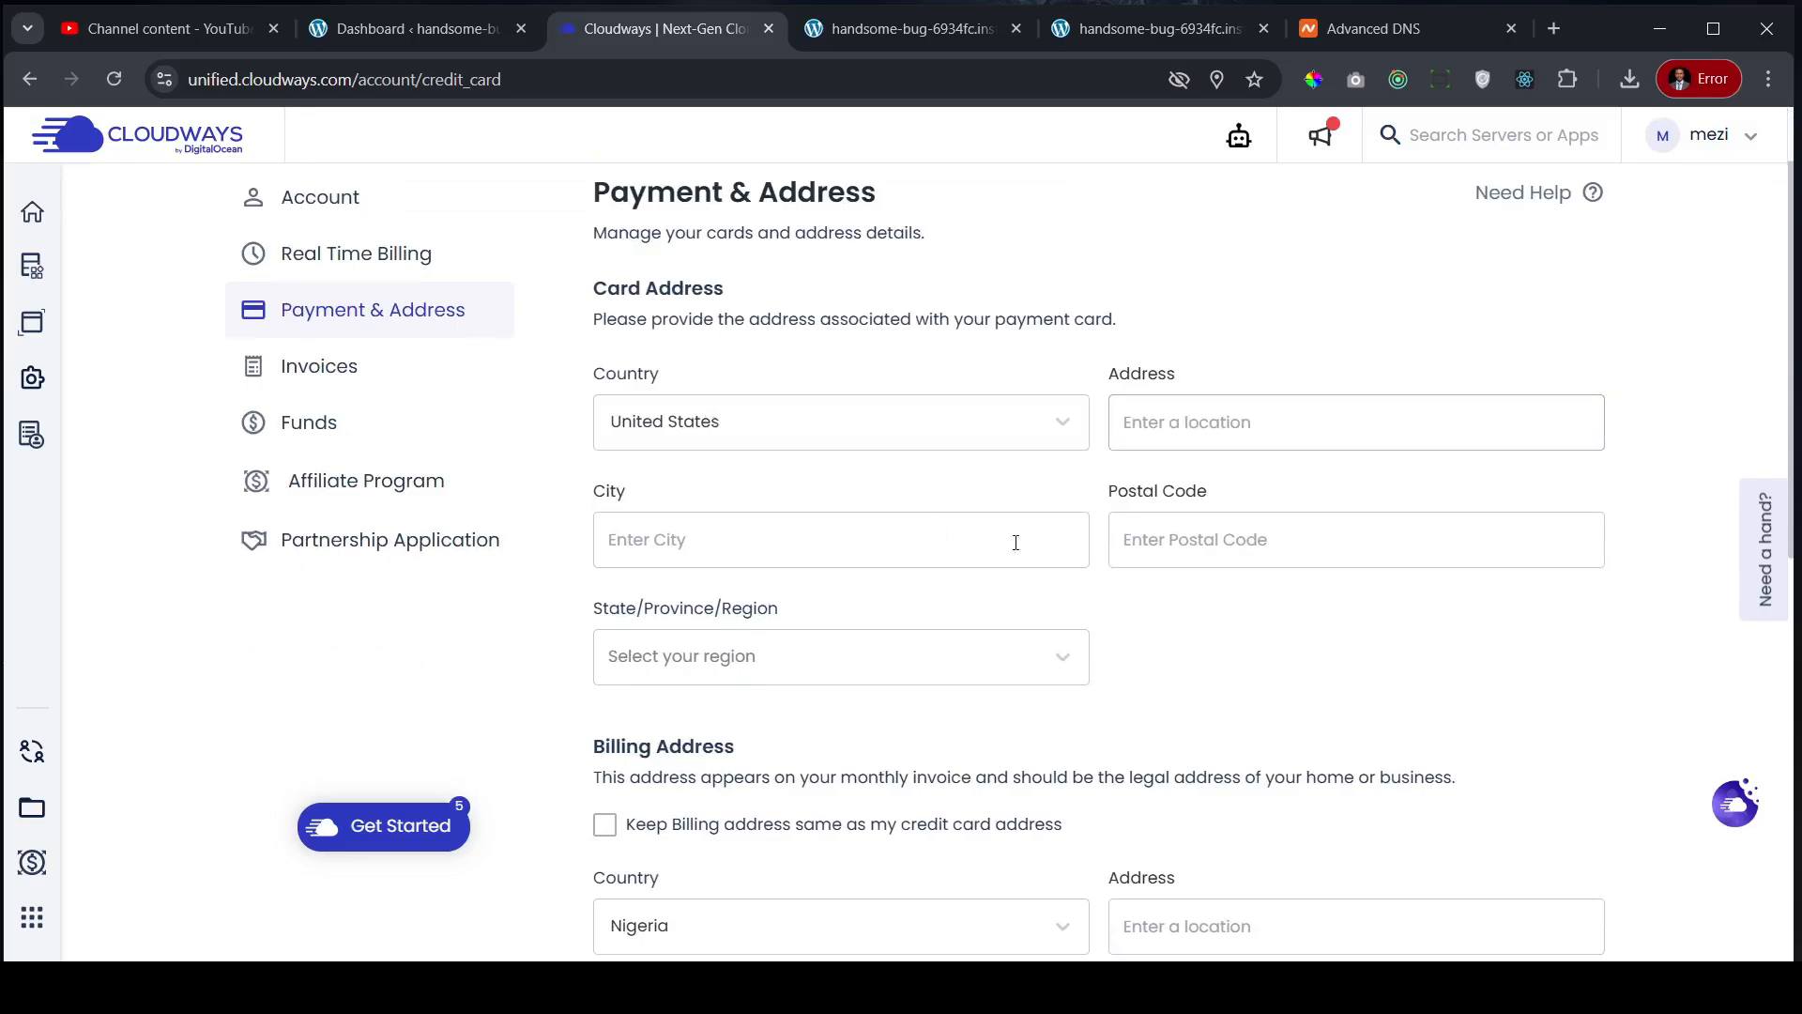
{"action": "scroll", "coordinate": [955, 508], "scroll_direction": "down", "scroll_amount": 2}
{"action": "scroll", "coordinate": [786, 419], "scroll_direction": "down", "scroll_amount": 1}
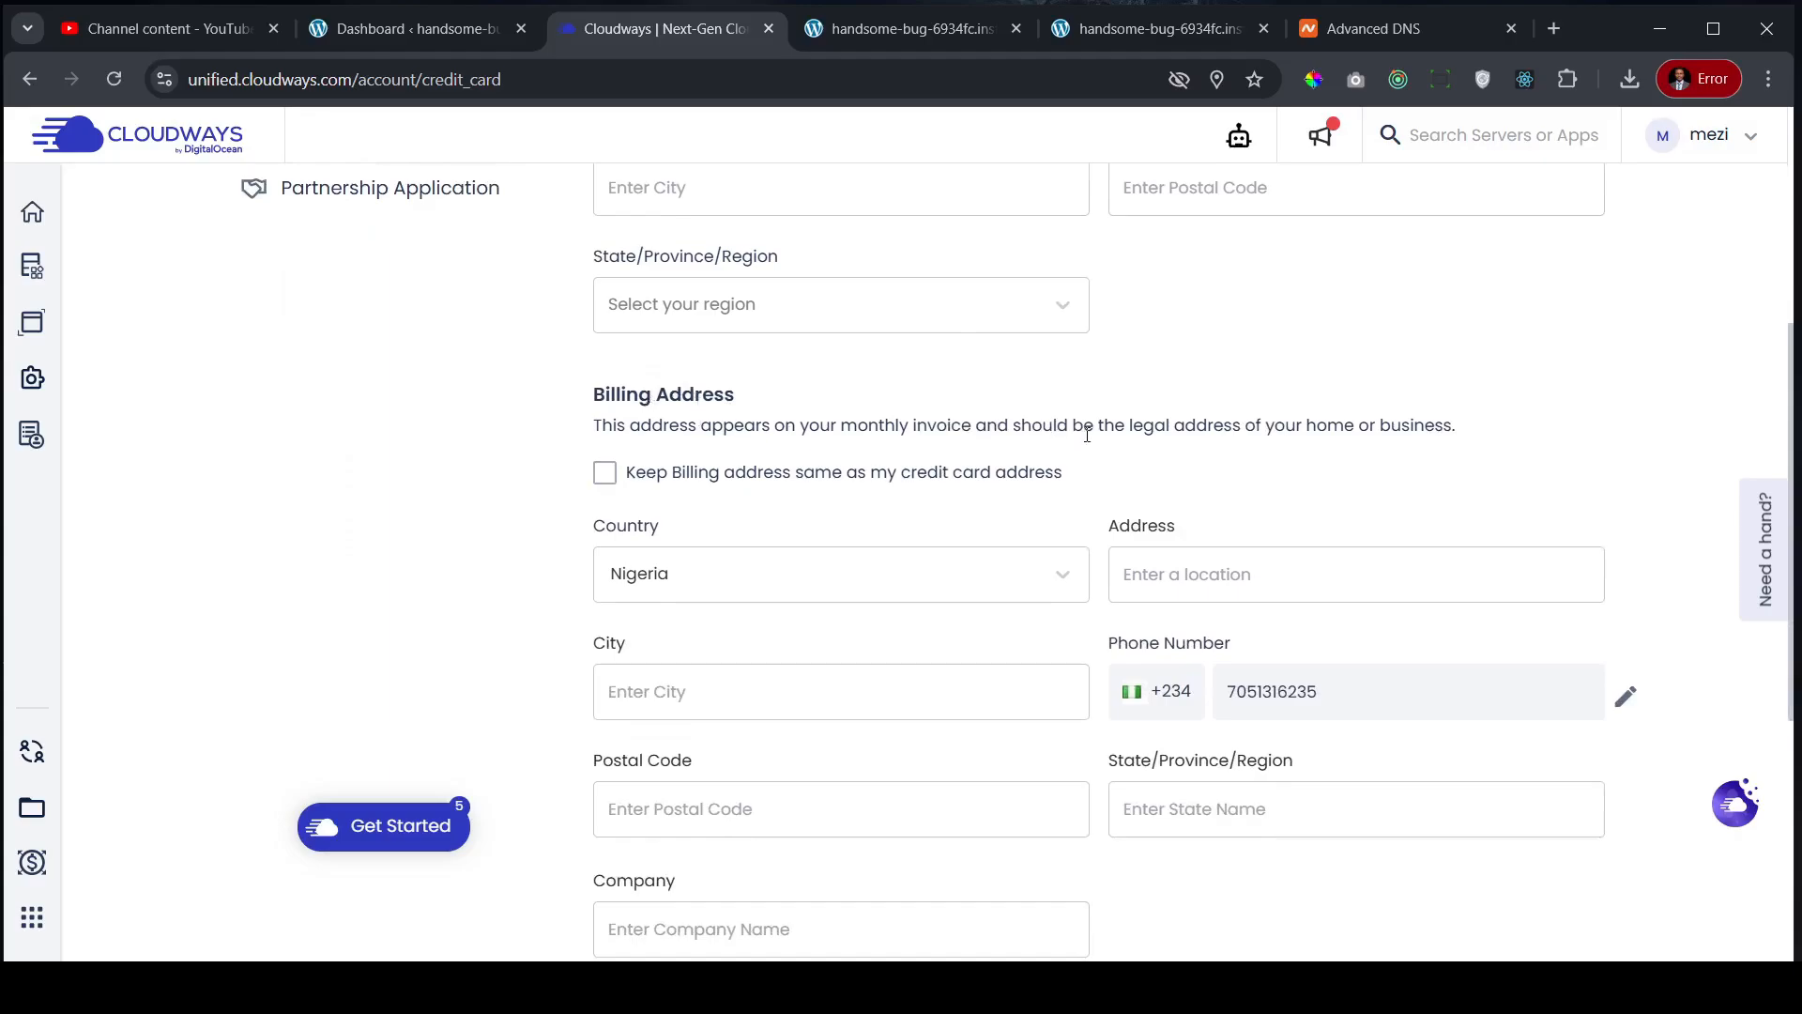
{"action": "scroll", "coordinate": [1017, 487], "scroll_direction": "down", "scroll_amount": 3}
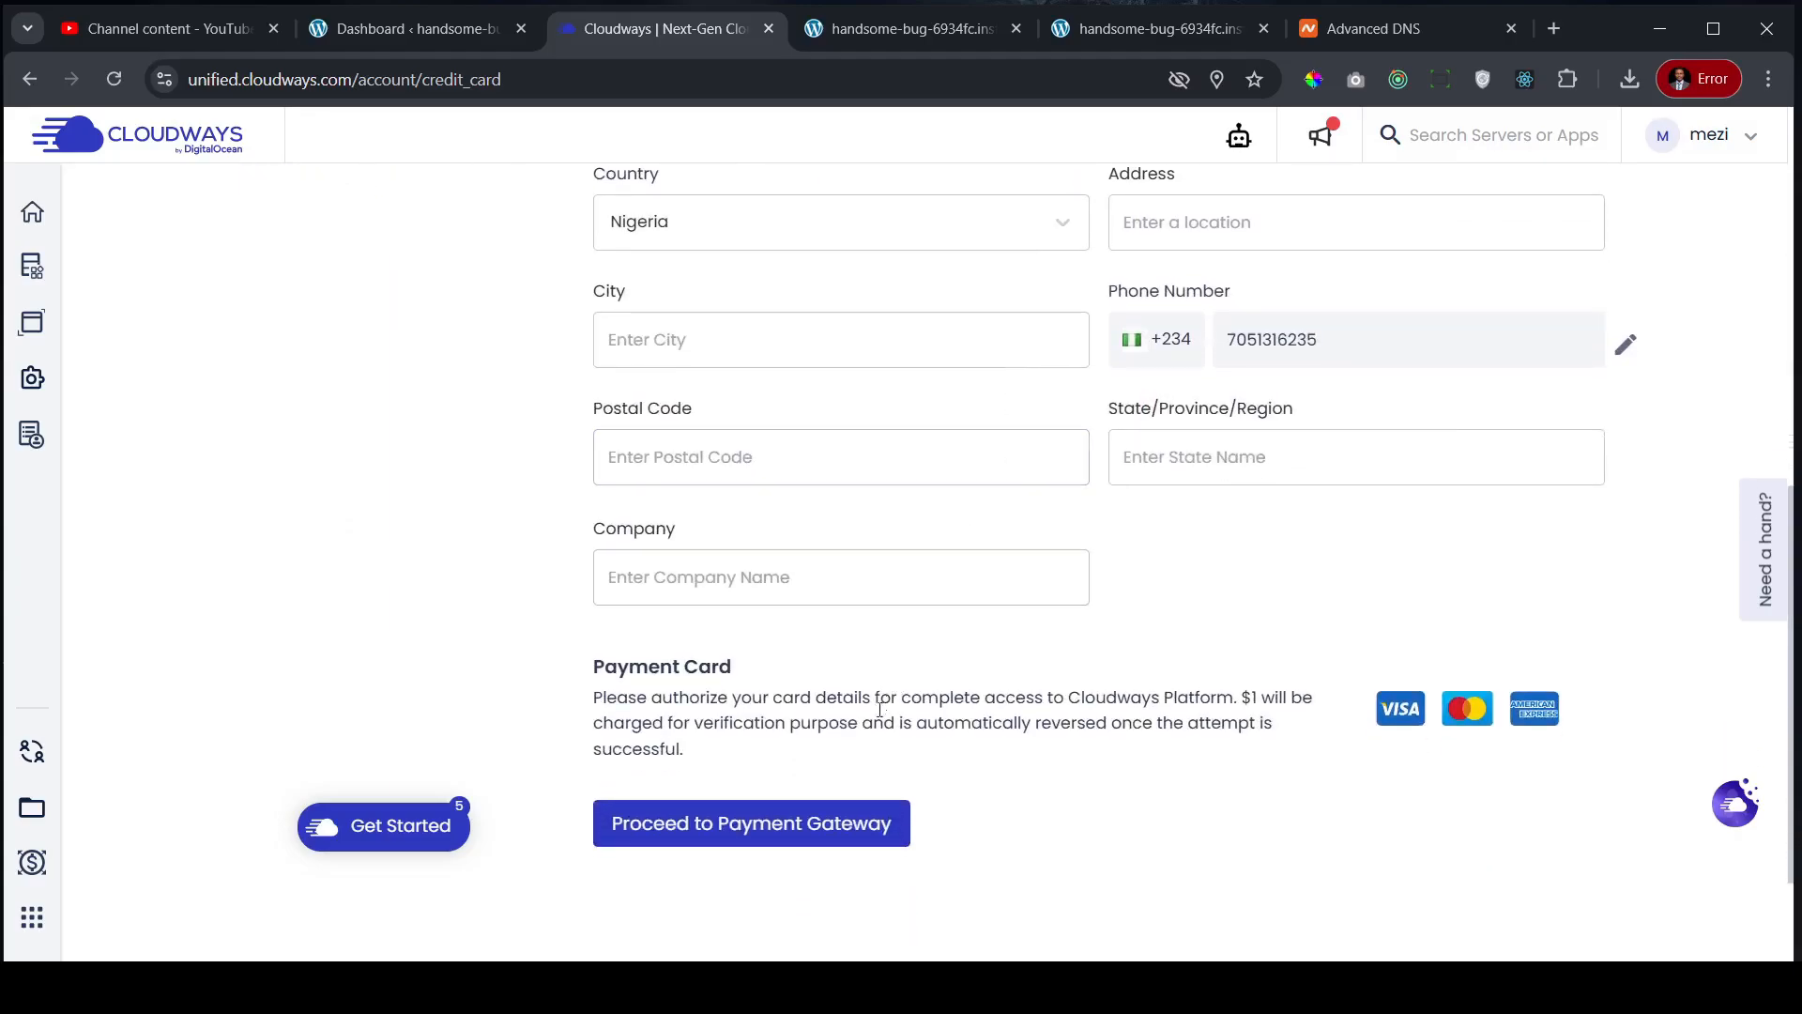
{"action": "left_click", "coordinate": [759, 834]}
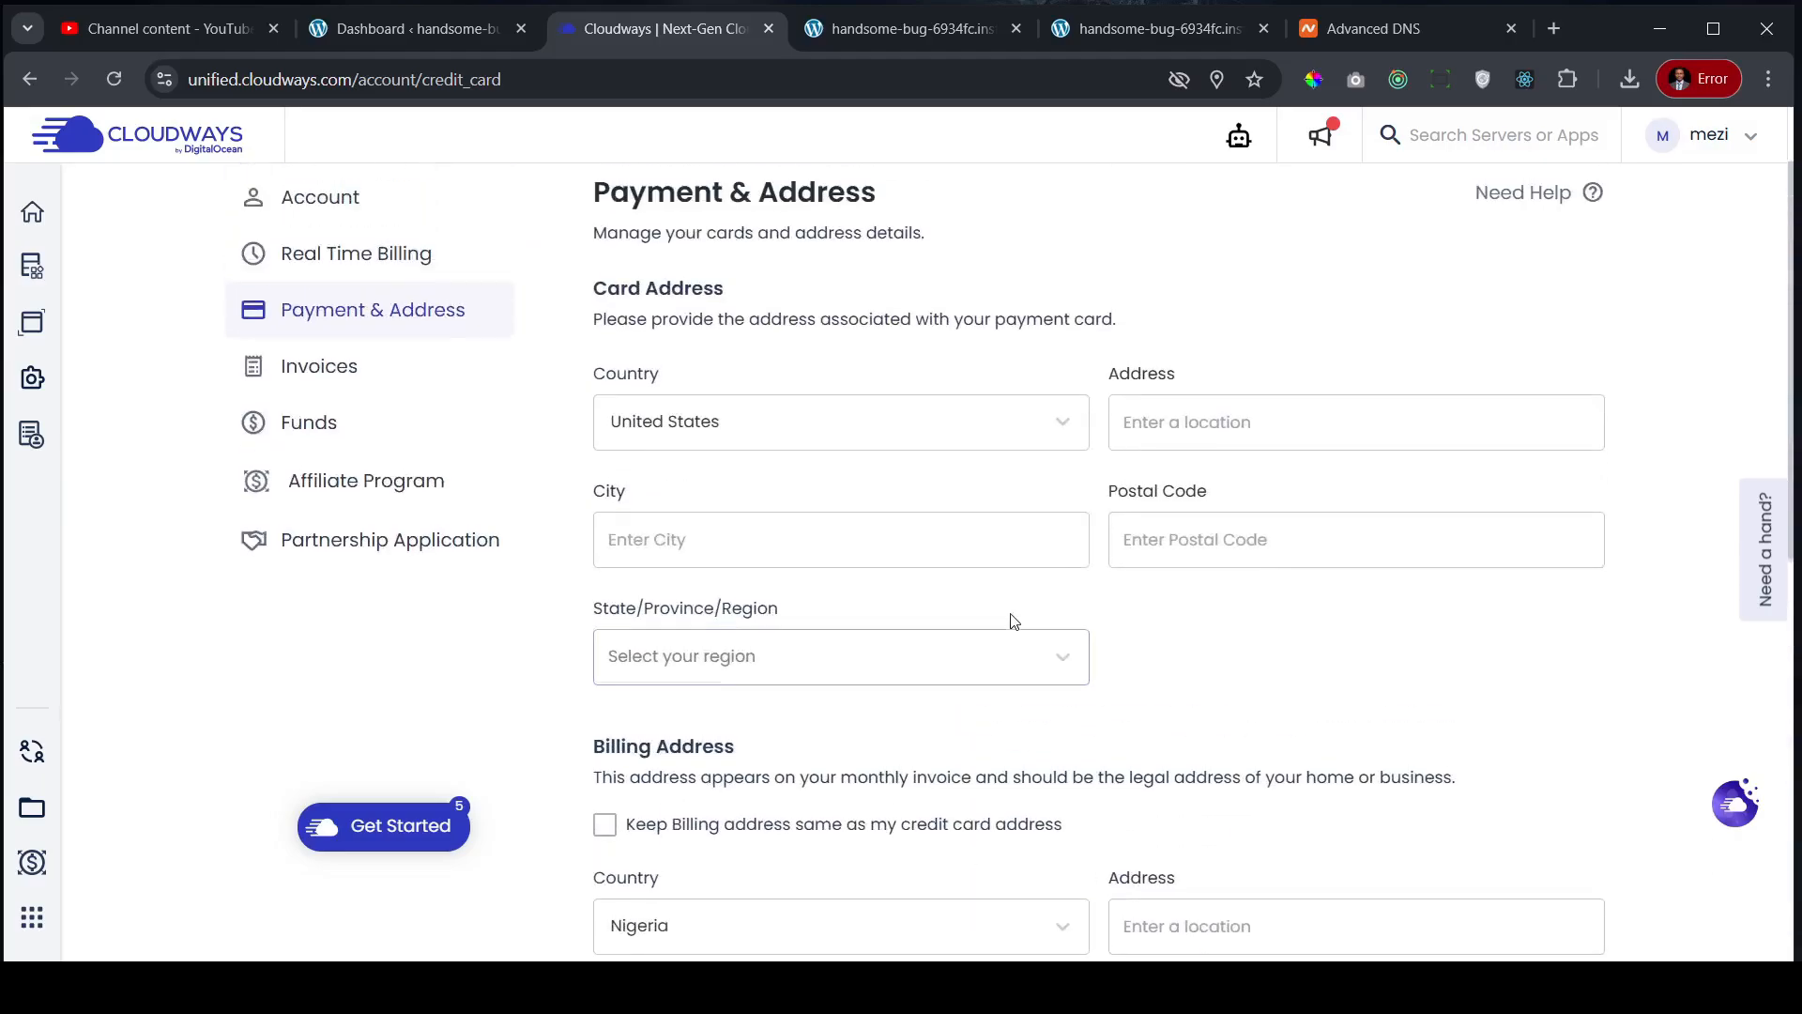
{"action": "left_click", "coordinate": [914, 539]}
{"action": "left_click", "coordinate": [1293, 529]}
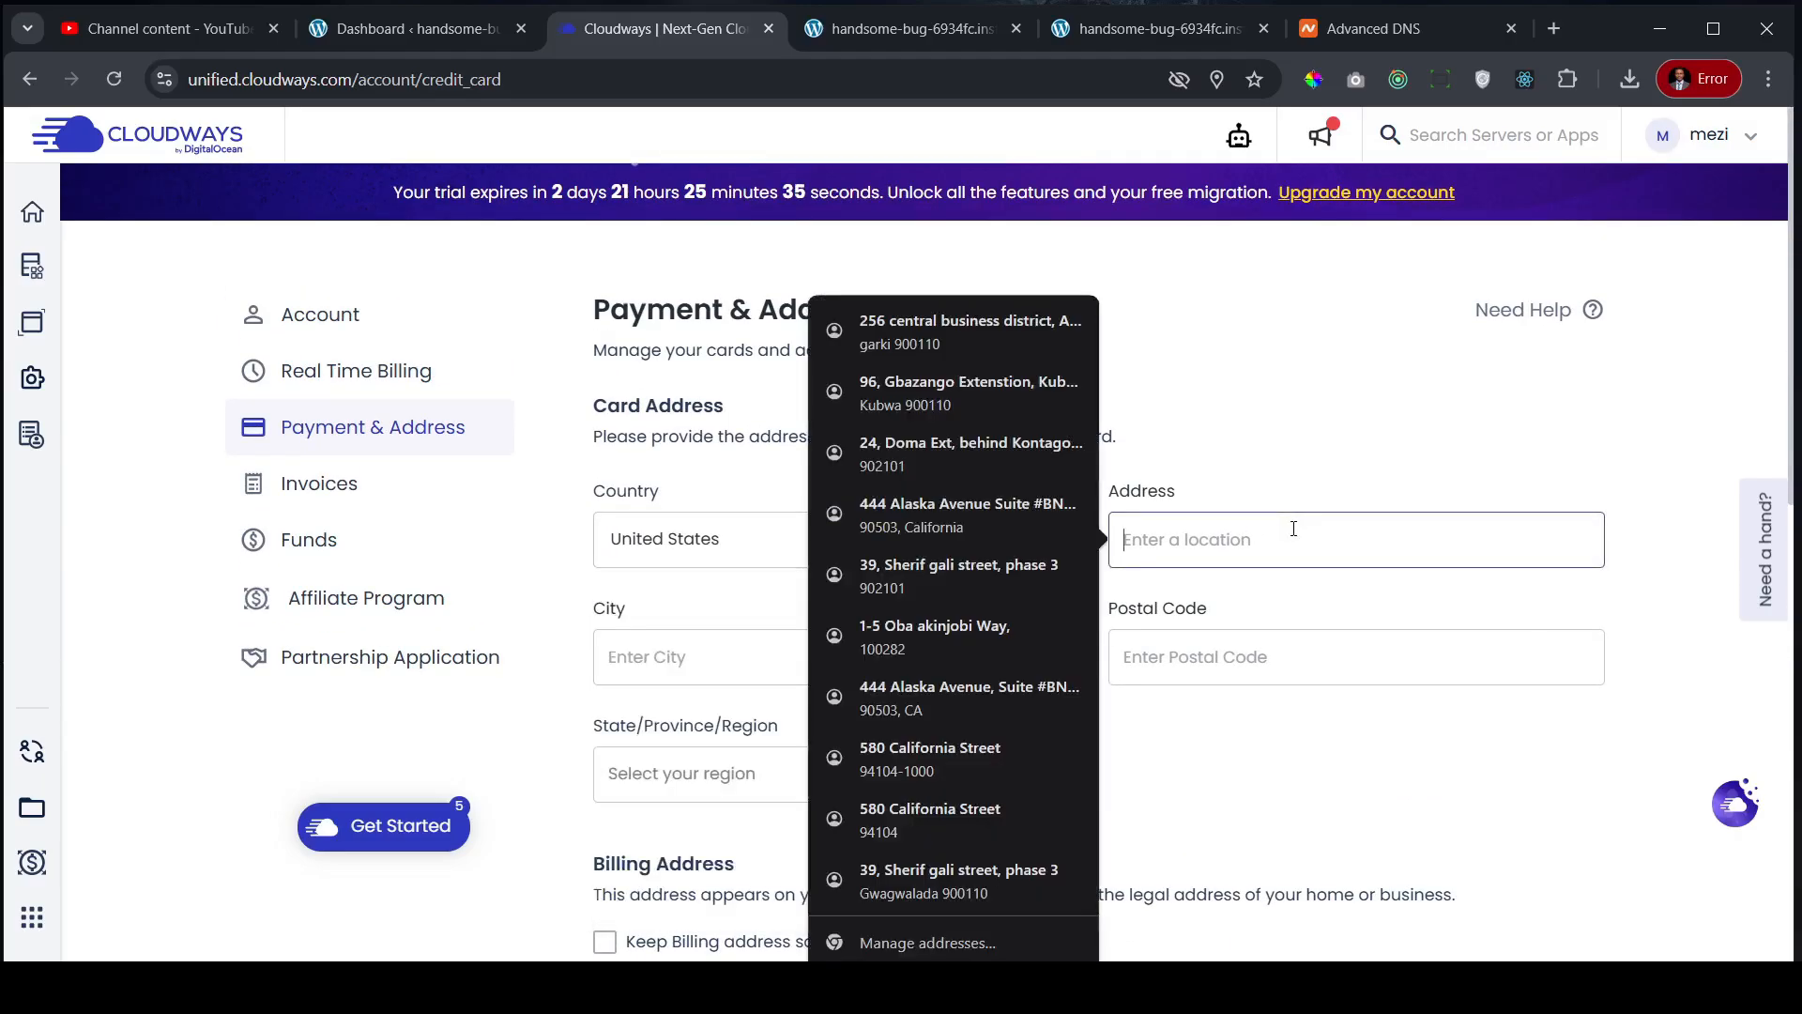
{"action": "left_click", "coordinate": [879, 324]}
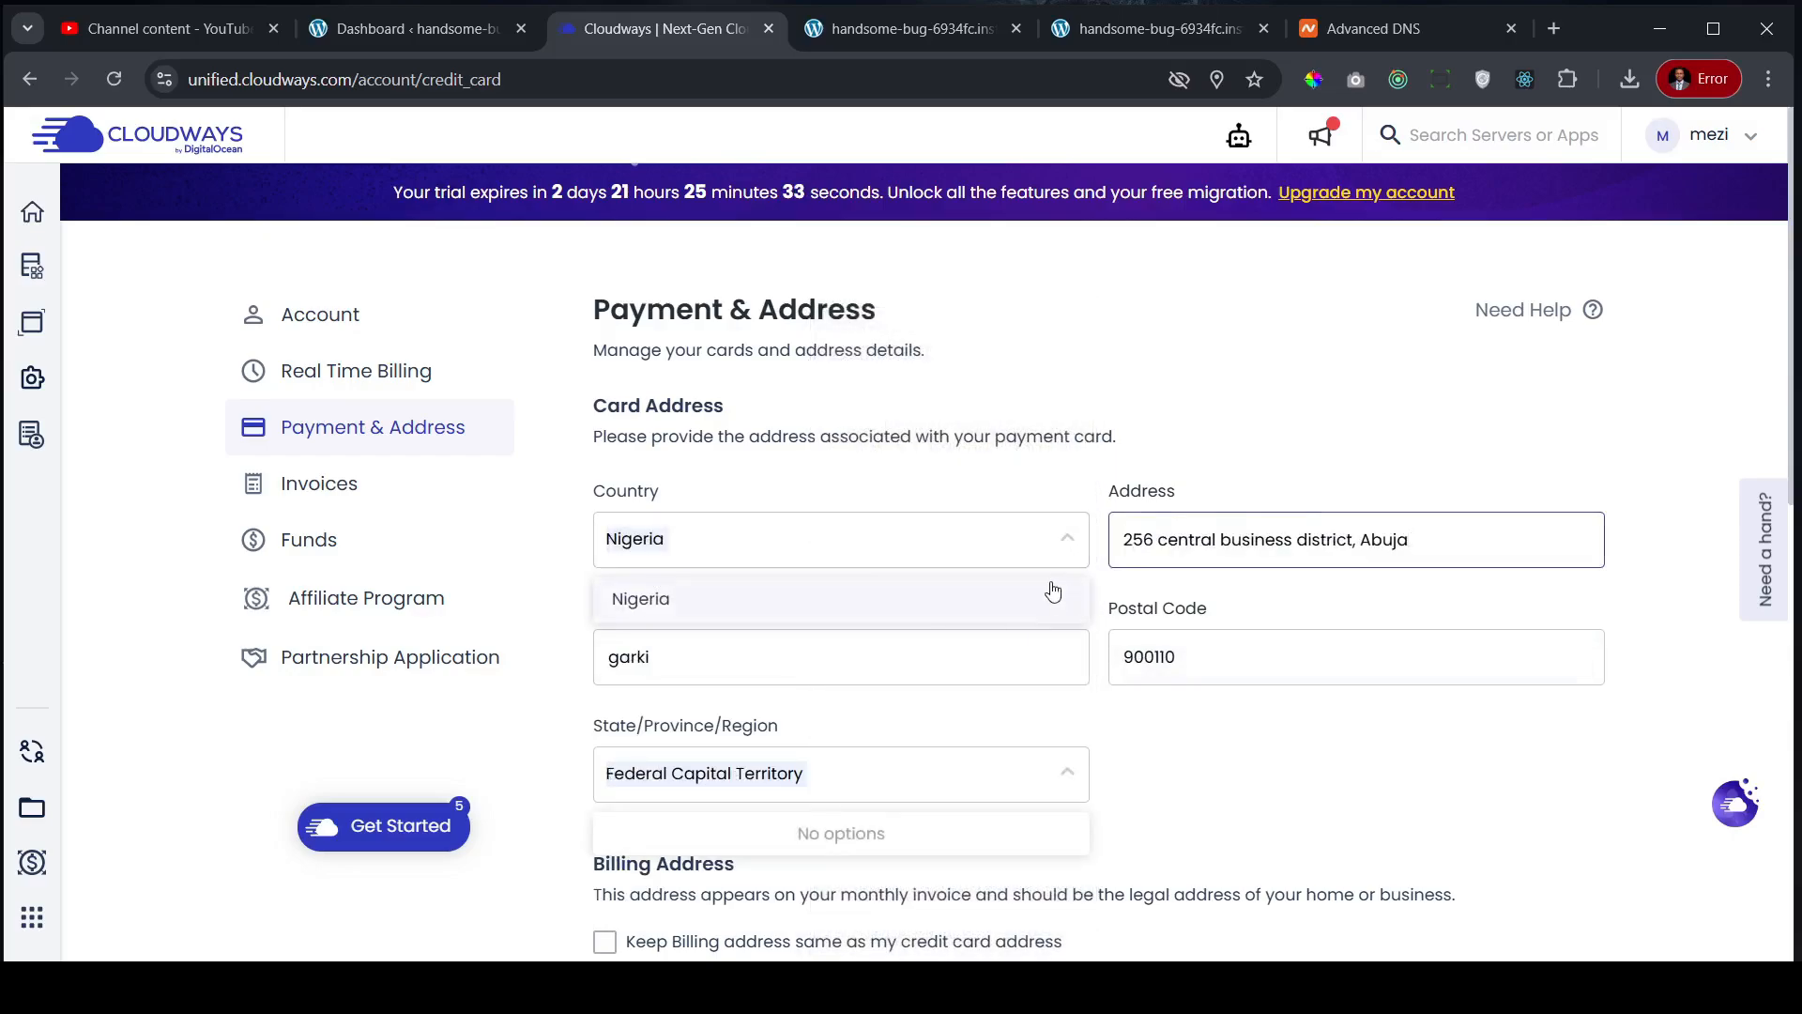
- Fill the billing fields from the saved Nigerian address and attempt to continue to payment
{"action": "scroll", "coordinate": [1502, 657], "scroll_direction": "down", "scroll_amount": 5}
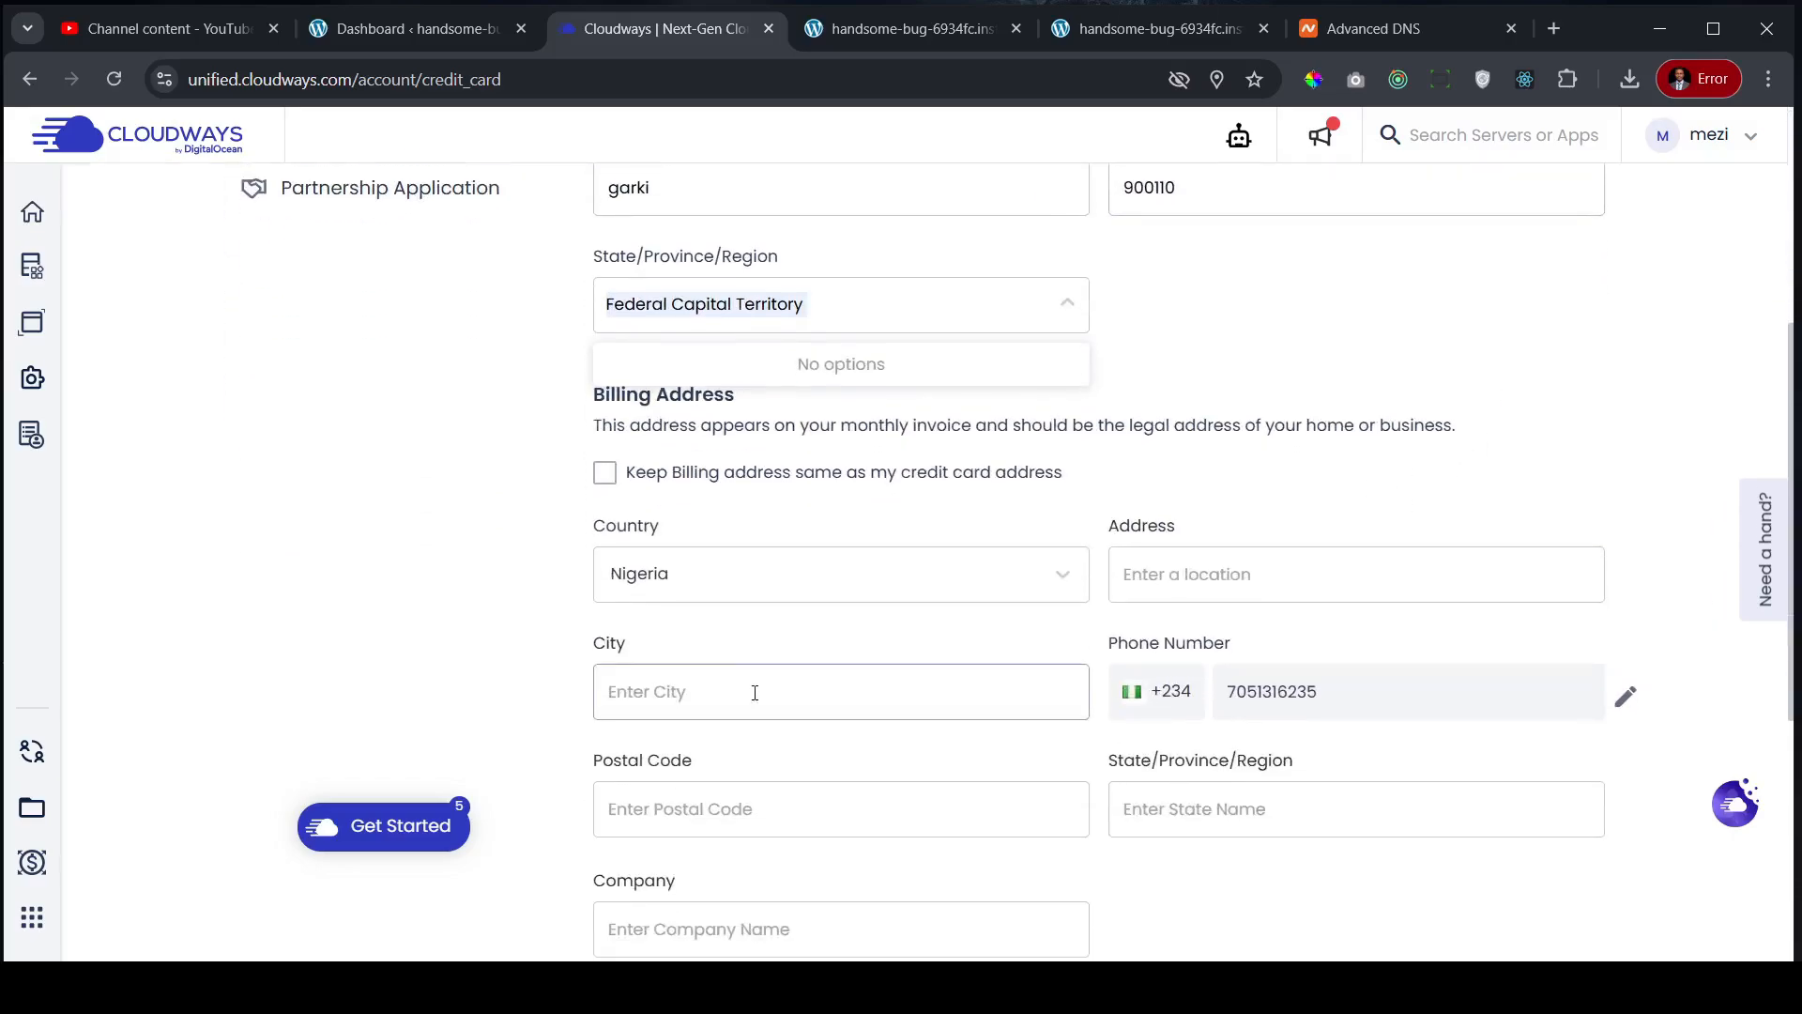
{"action": "left_click", "coordinate": [605, 473]}
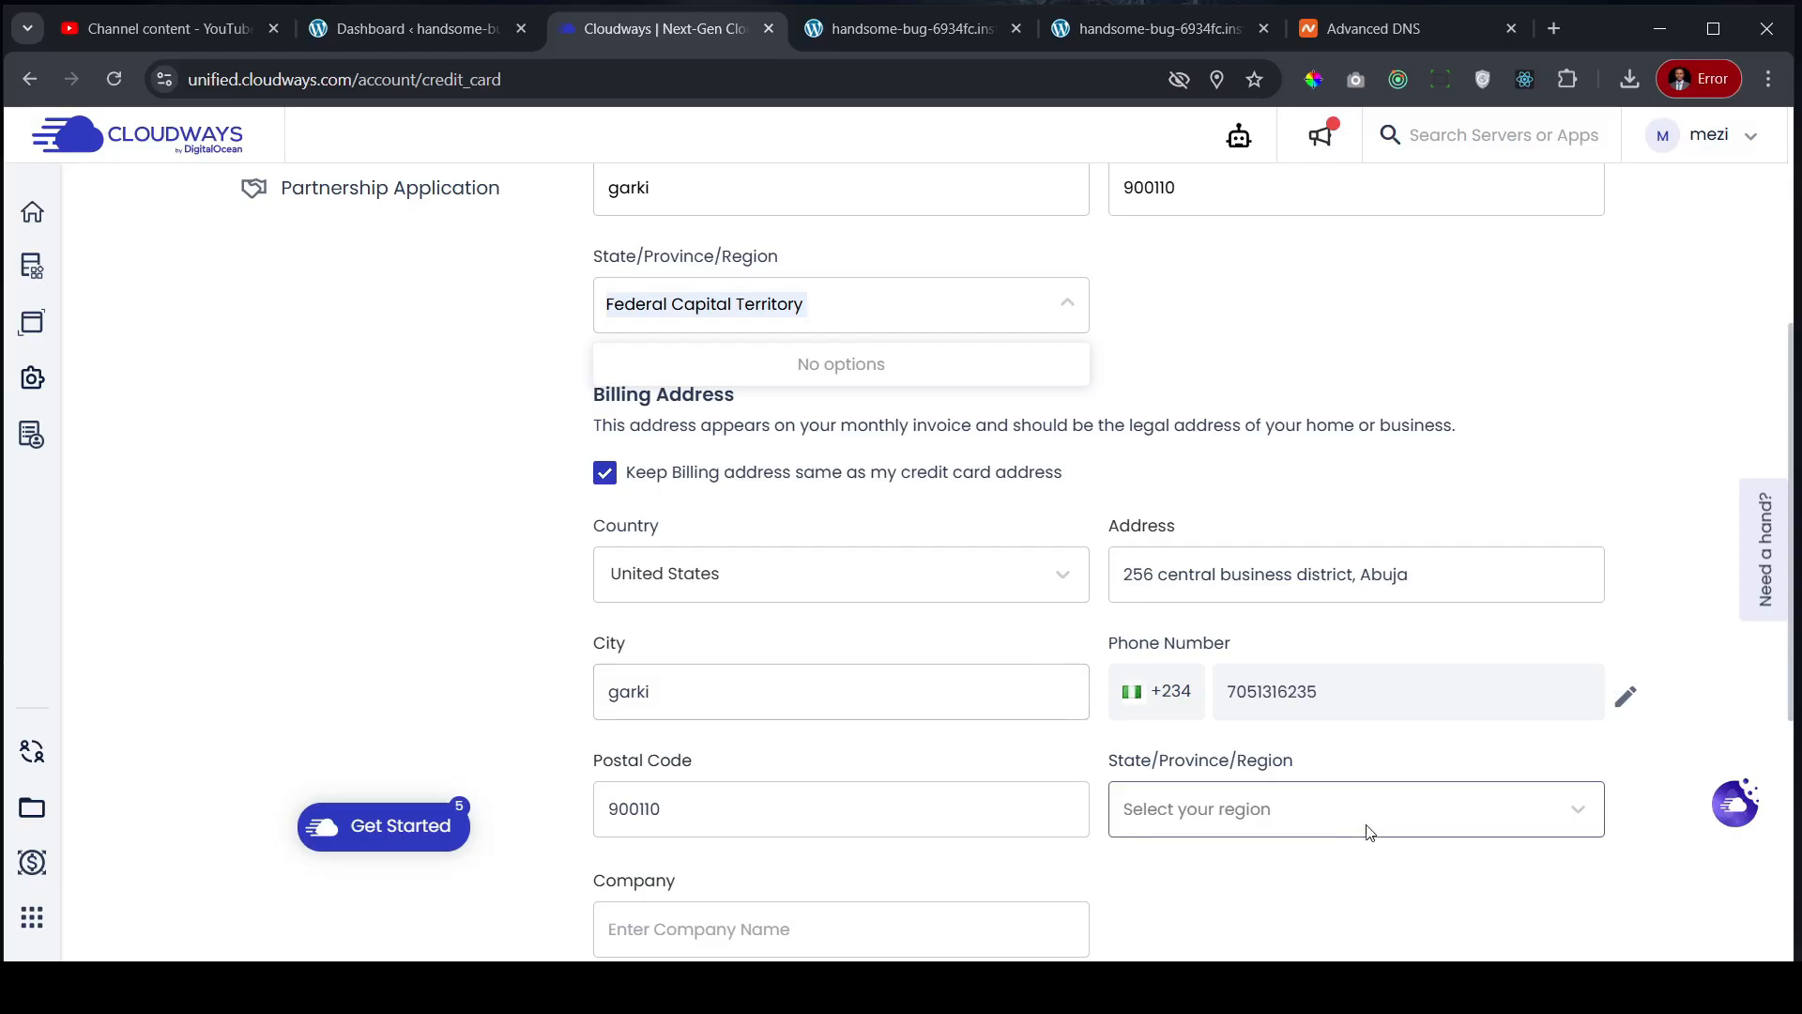
{"action": "left_click", "coordinate": [1358, 801]}
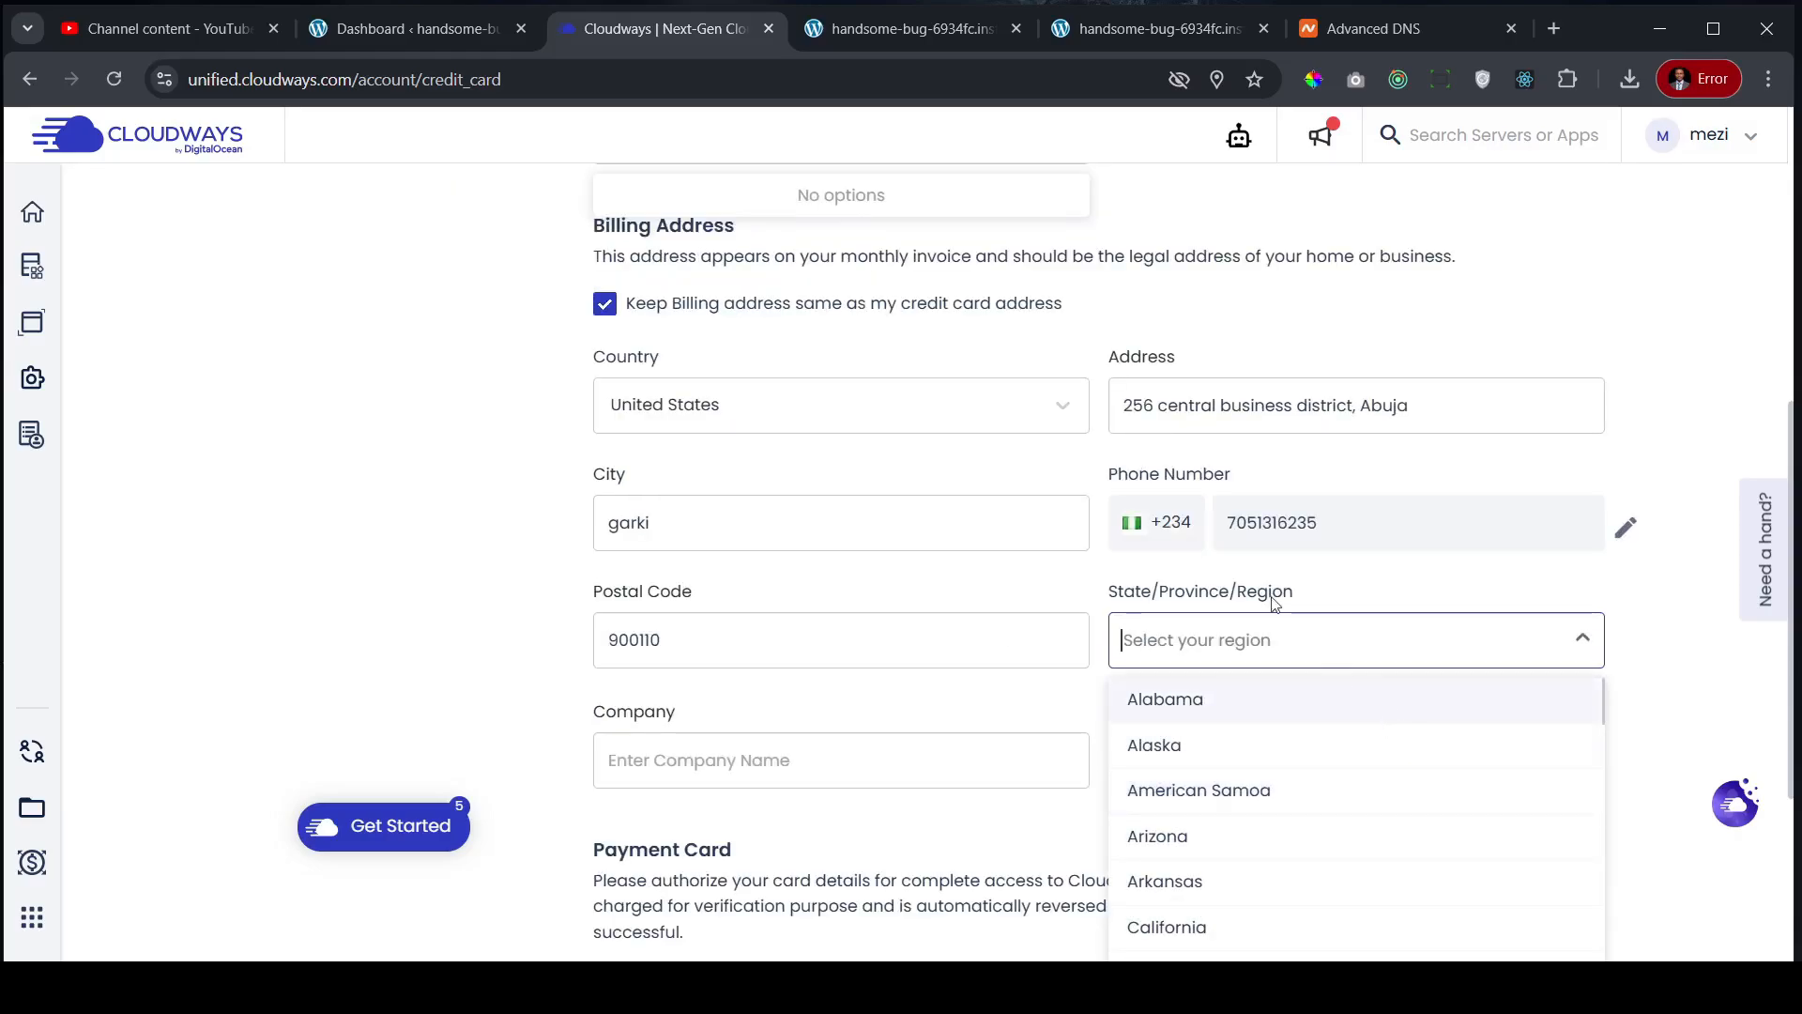
{"action": "left_click", "coordinate": [1000, 413]}
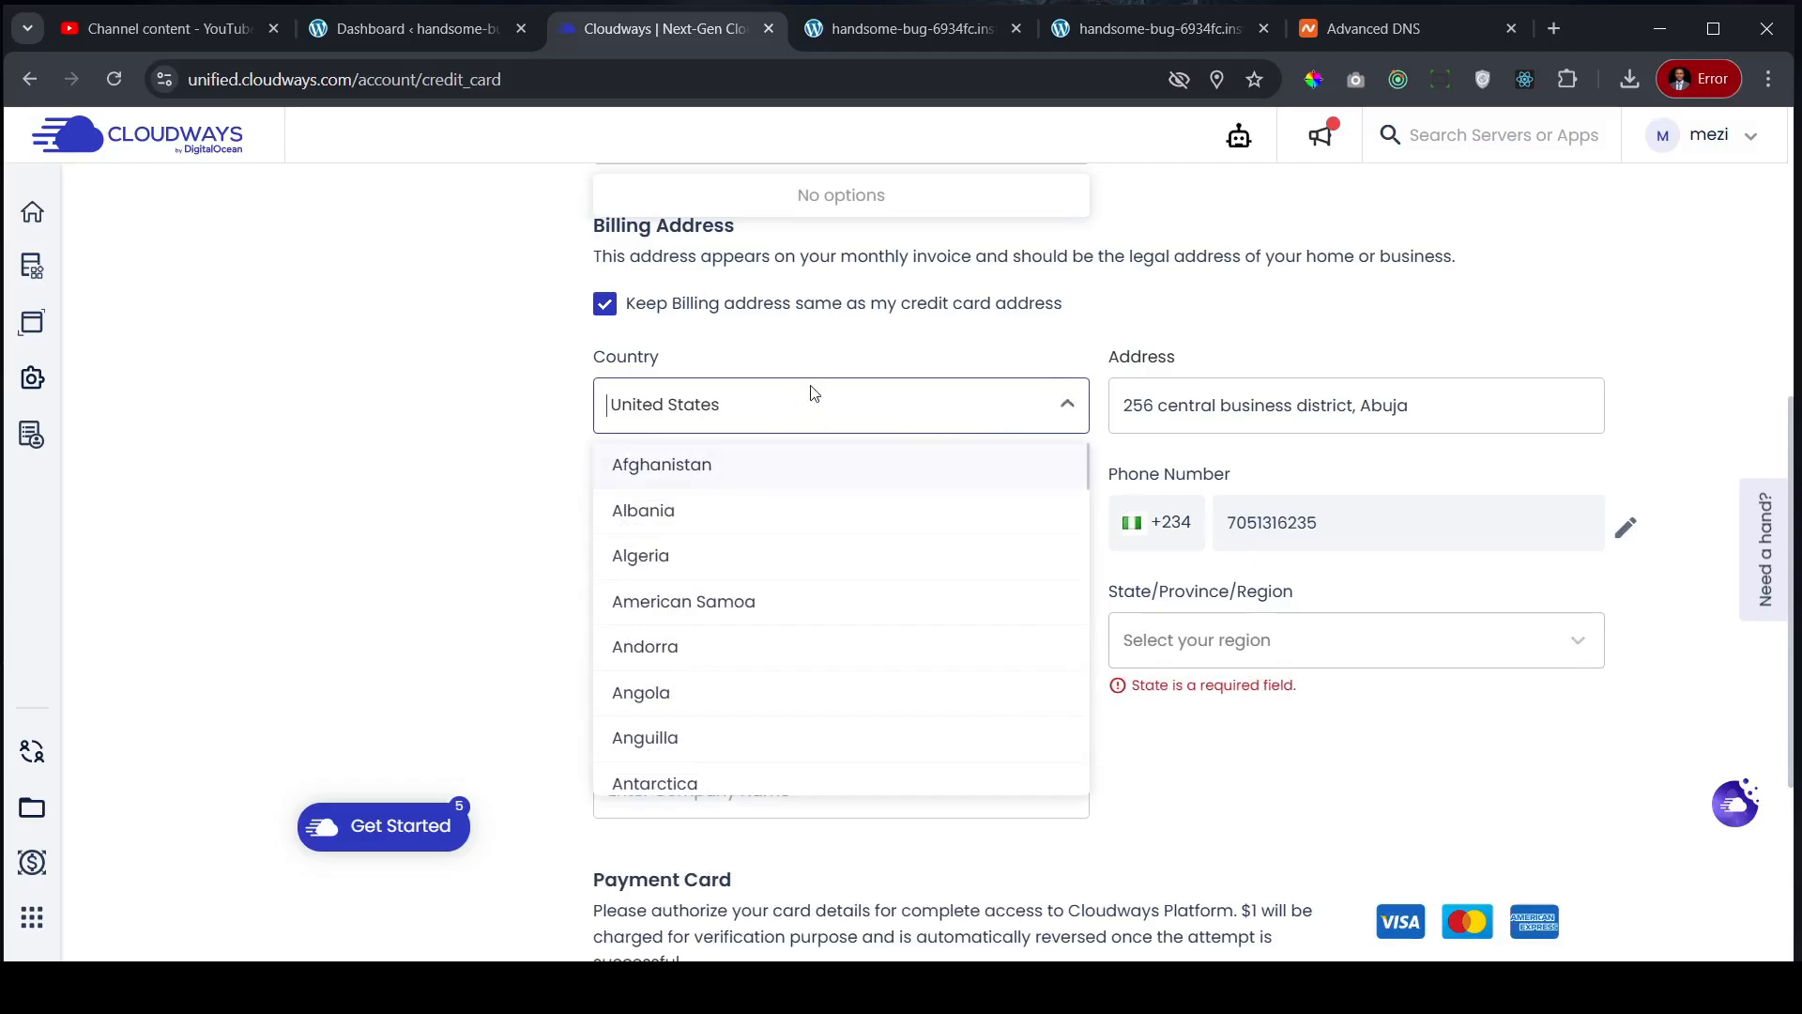
{"action": "type", "text": "n"}
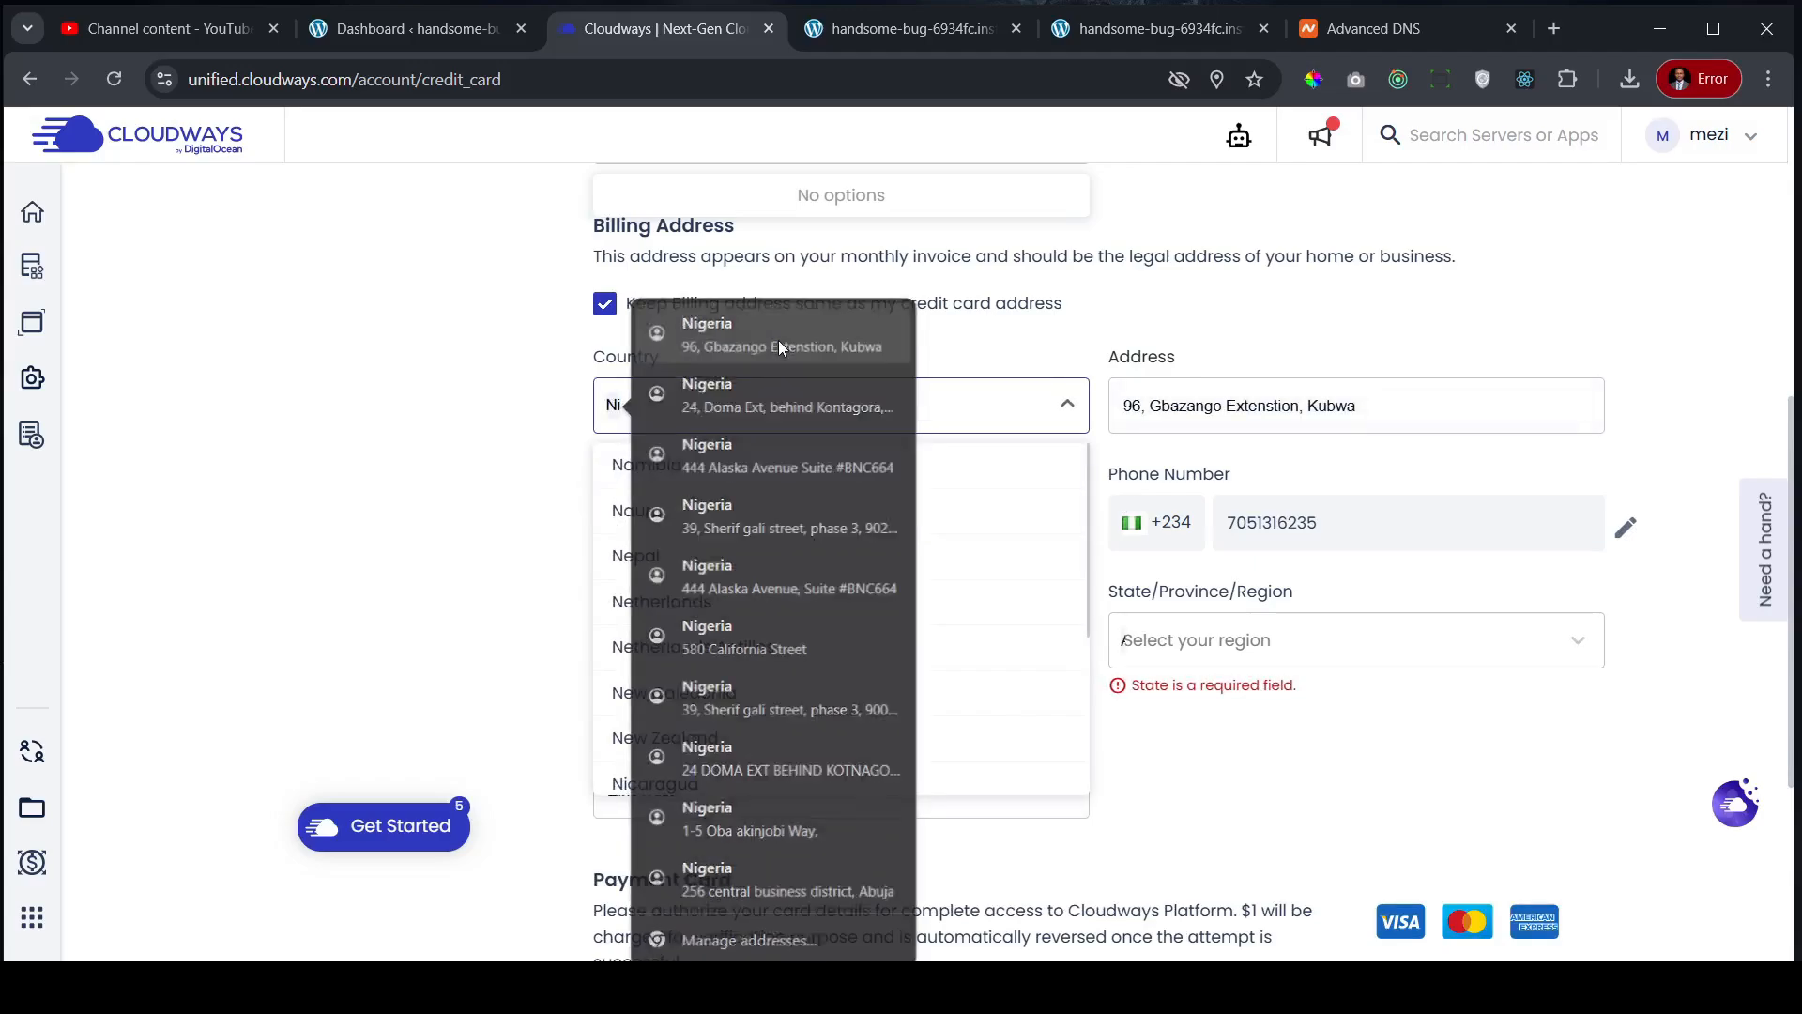
{"action": "left_click", "coordinate": [779, 339]}
{"action": "scroll", "coordinate": [1054, 907], "scroll_direction": "down", "scroll_amount": 3}
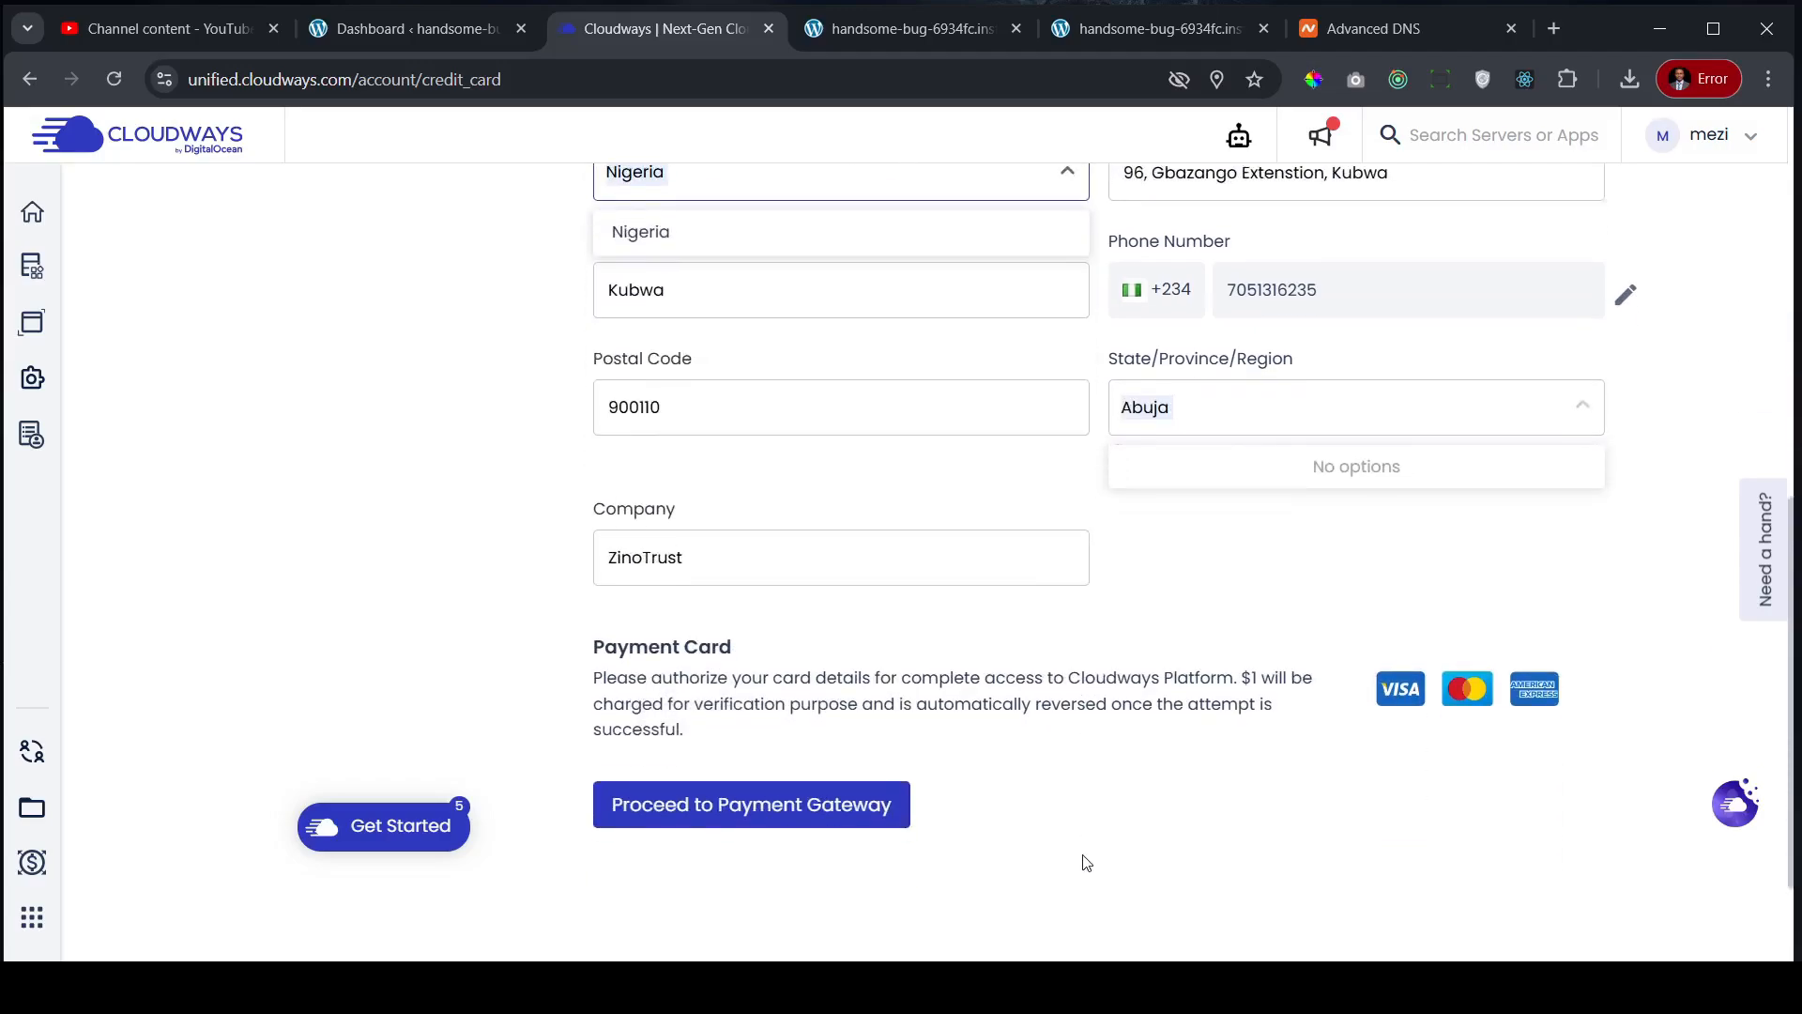
{"action": "left_click", "coordinate": [767, 814]}
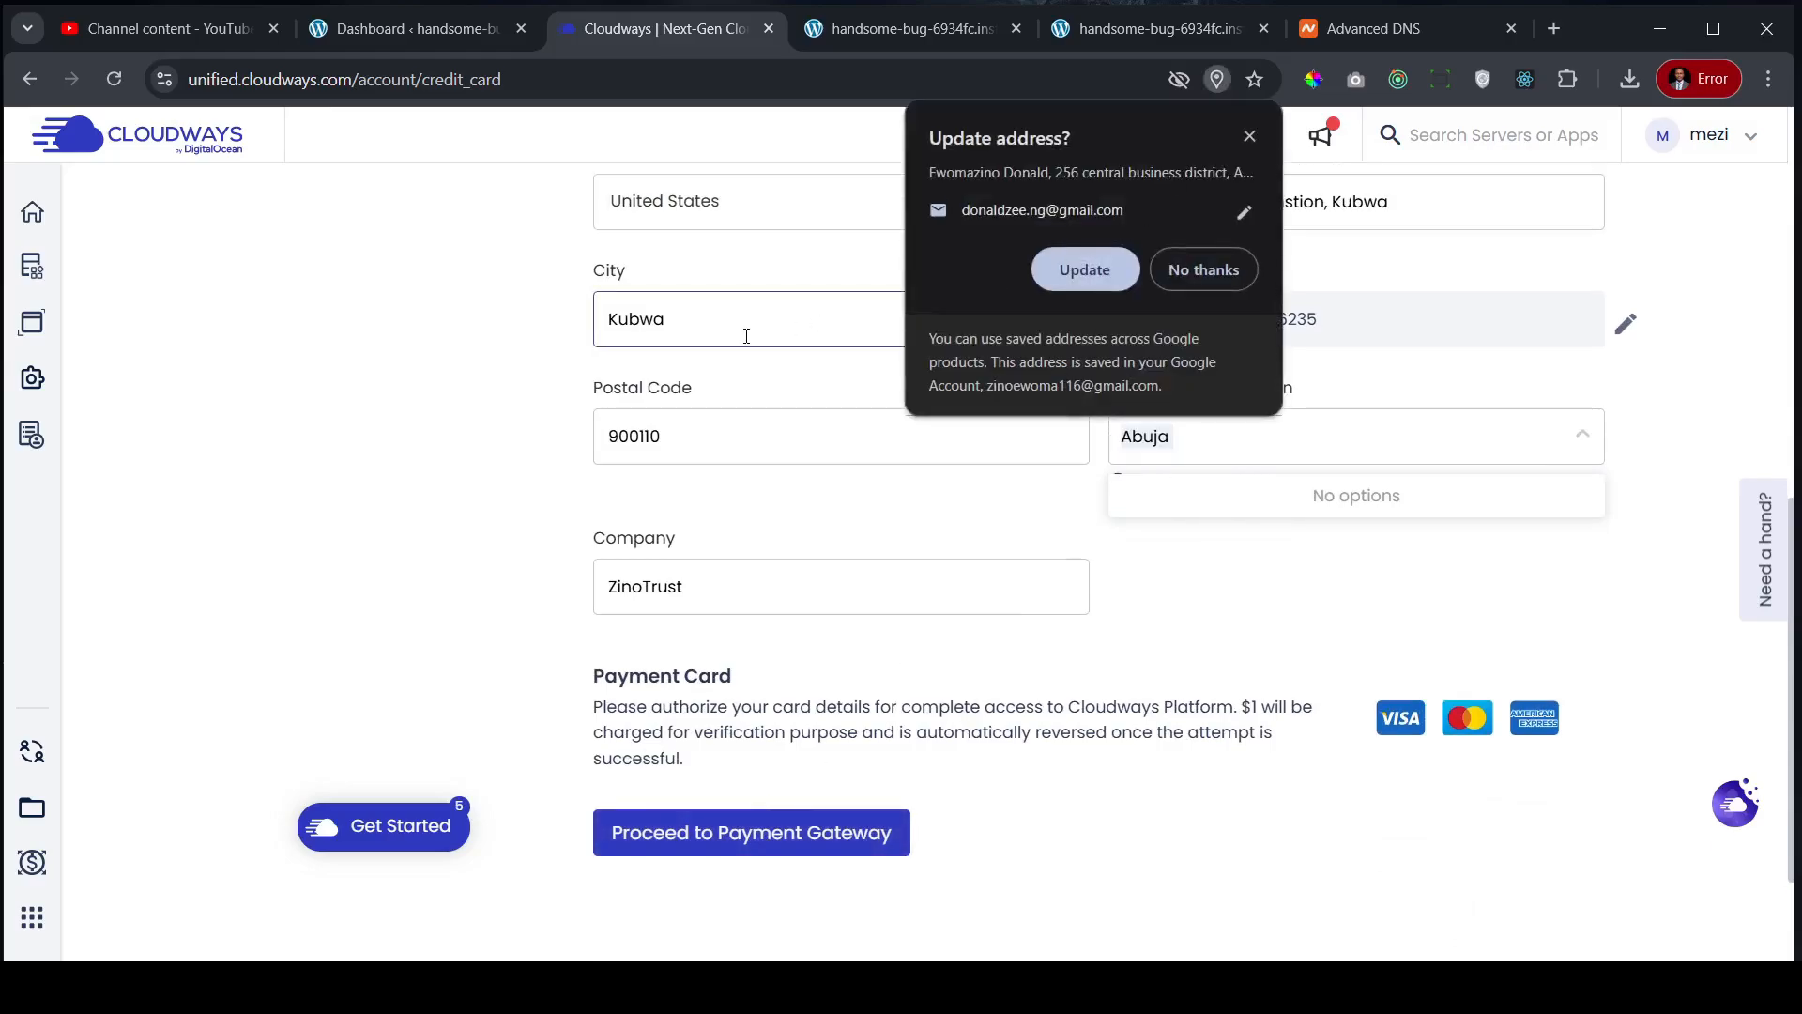
- Dismiss Chrome's Update address popup and untick 'Keep Billing address same as my credit card address'
{"action": "scroll", "coordinate": [746, 336], "scroll_direction": "up", "scroll_amount": 10}
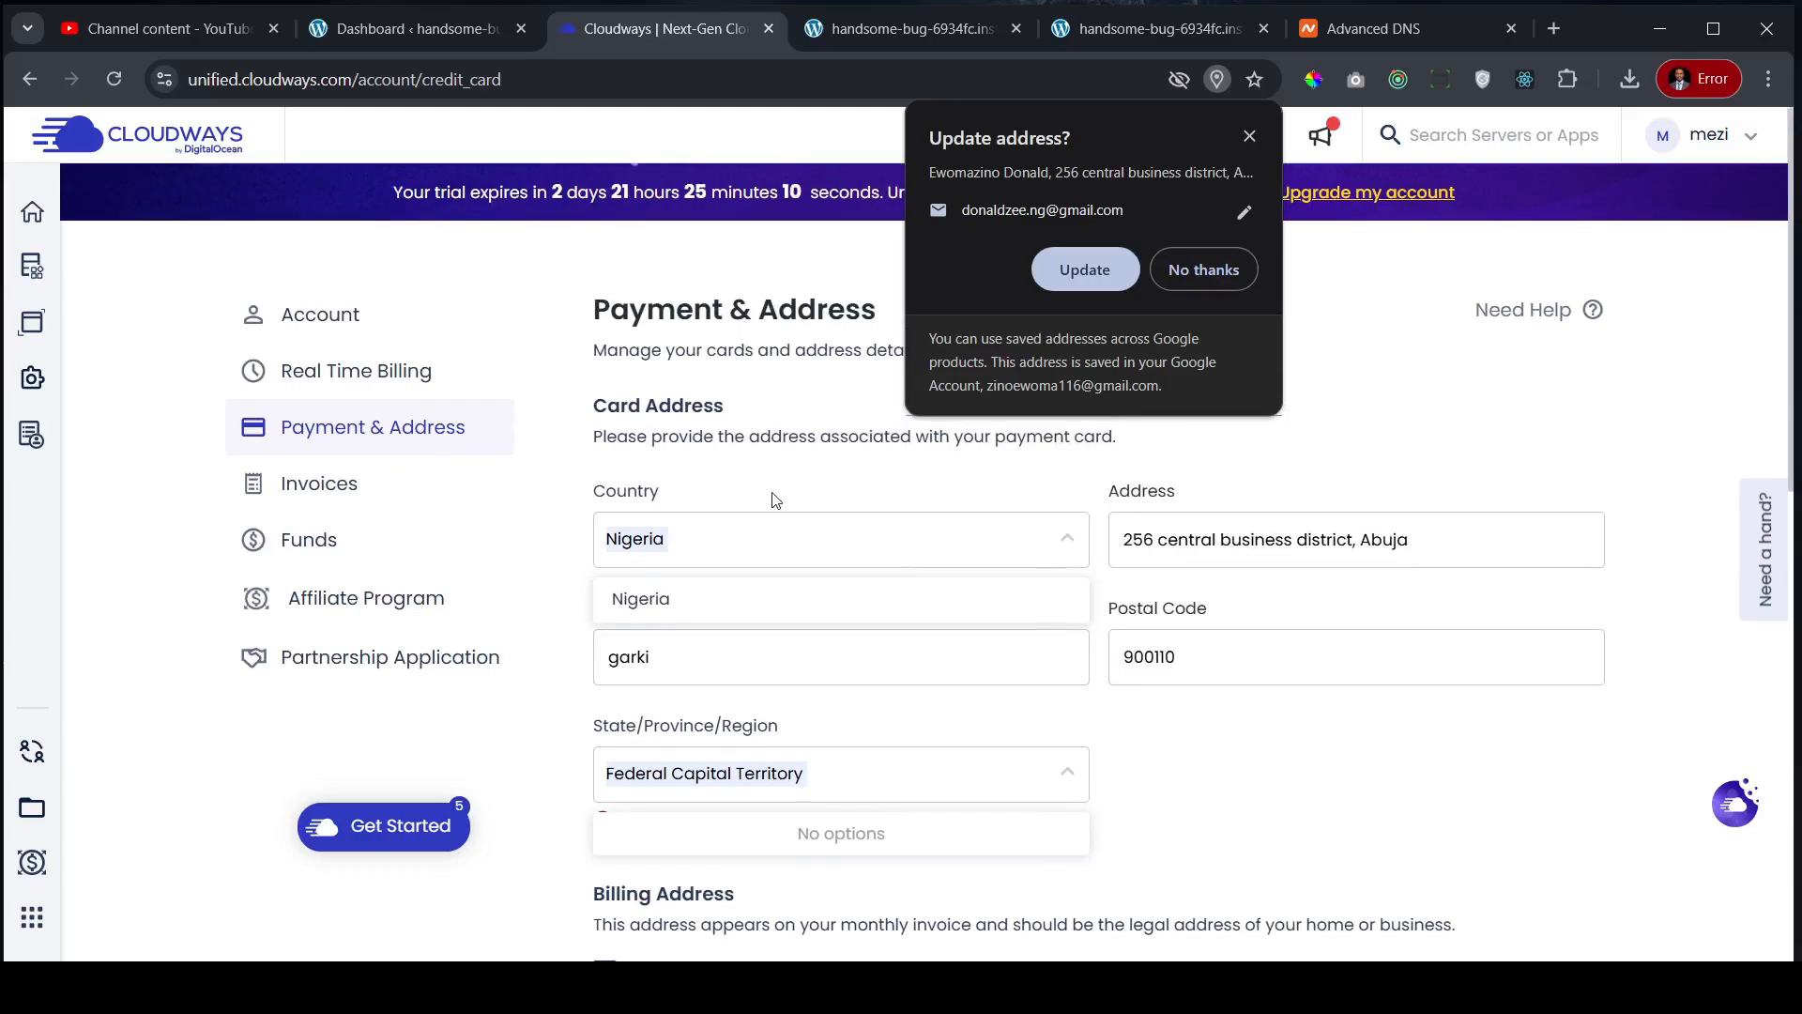
{"action": "scroll", "coordinate": [765, 460], "scroll_direction": "down", "scroll_amount": 8}
{"action": "scroll", "coordinate": [774, 491], "scroll_direction": "down", "scroll_amount": 3}
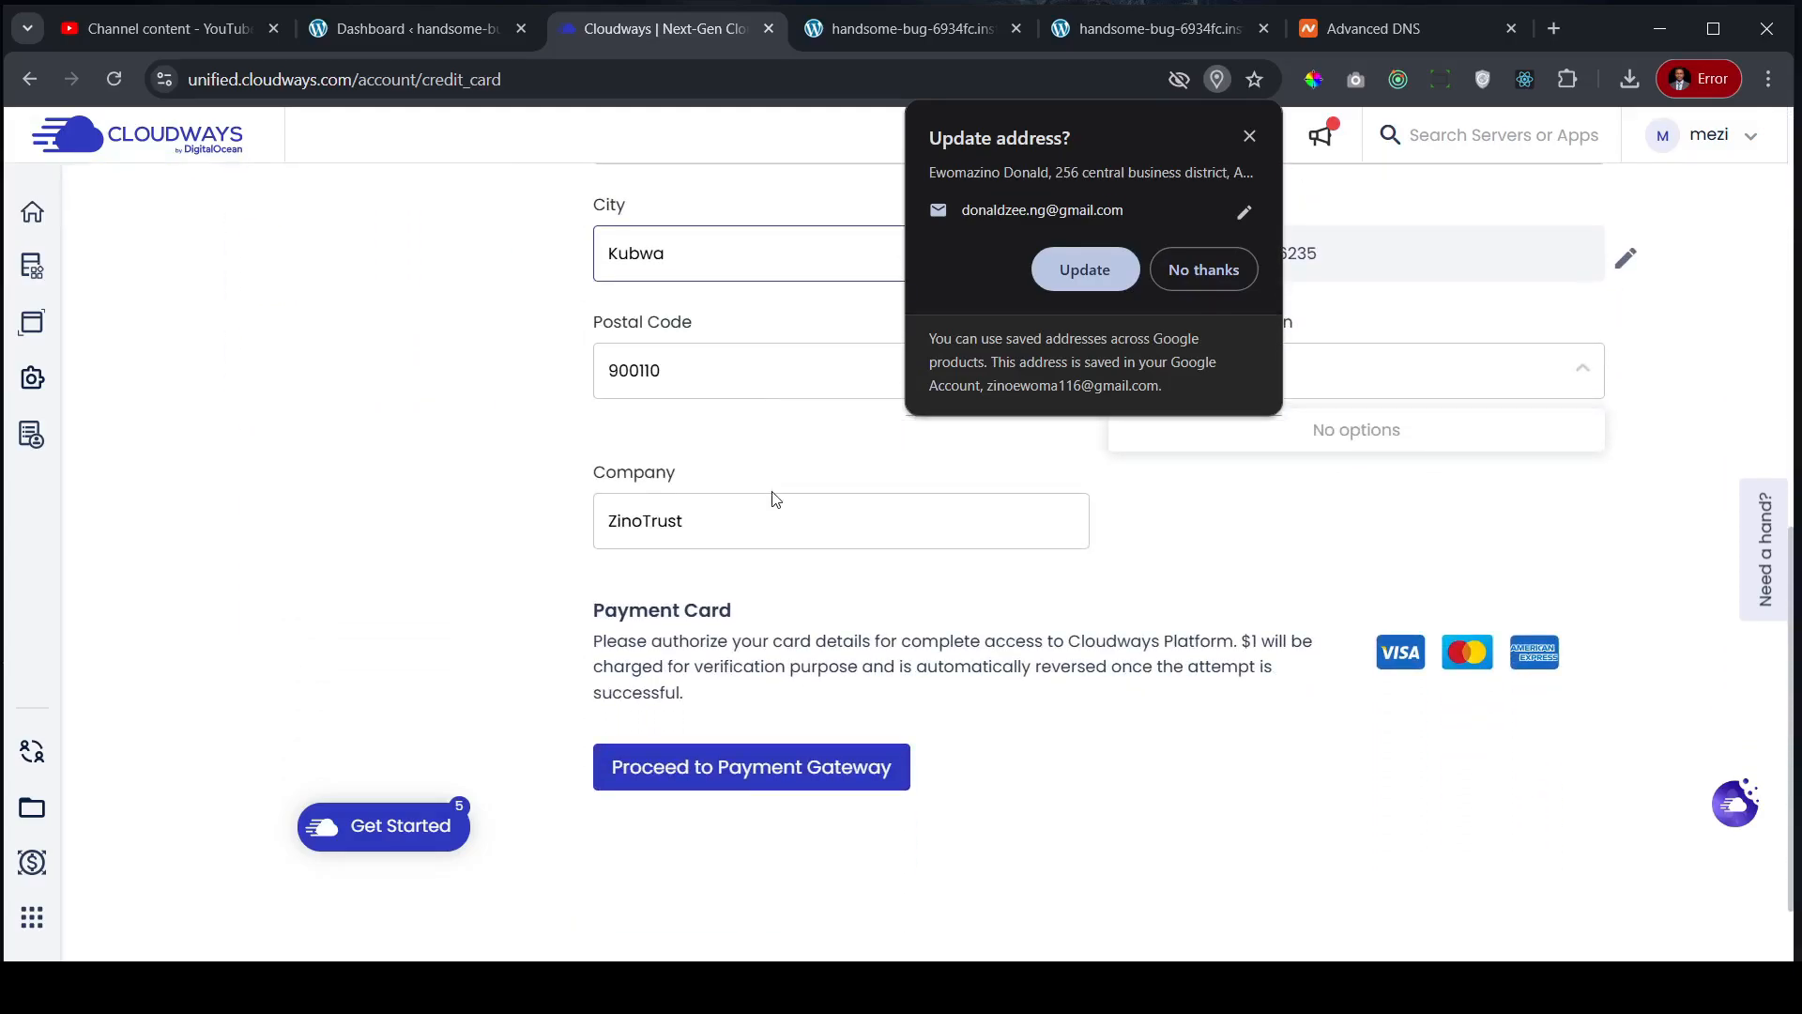
{"action": "scroll", "coordinate": [775, 505], "scroll_direction": "up", "scroll_amount": 7}
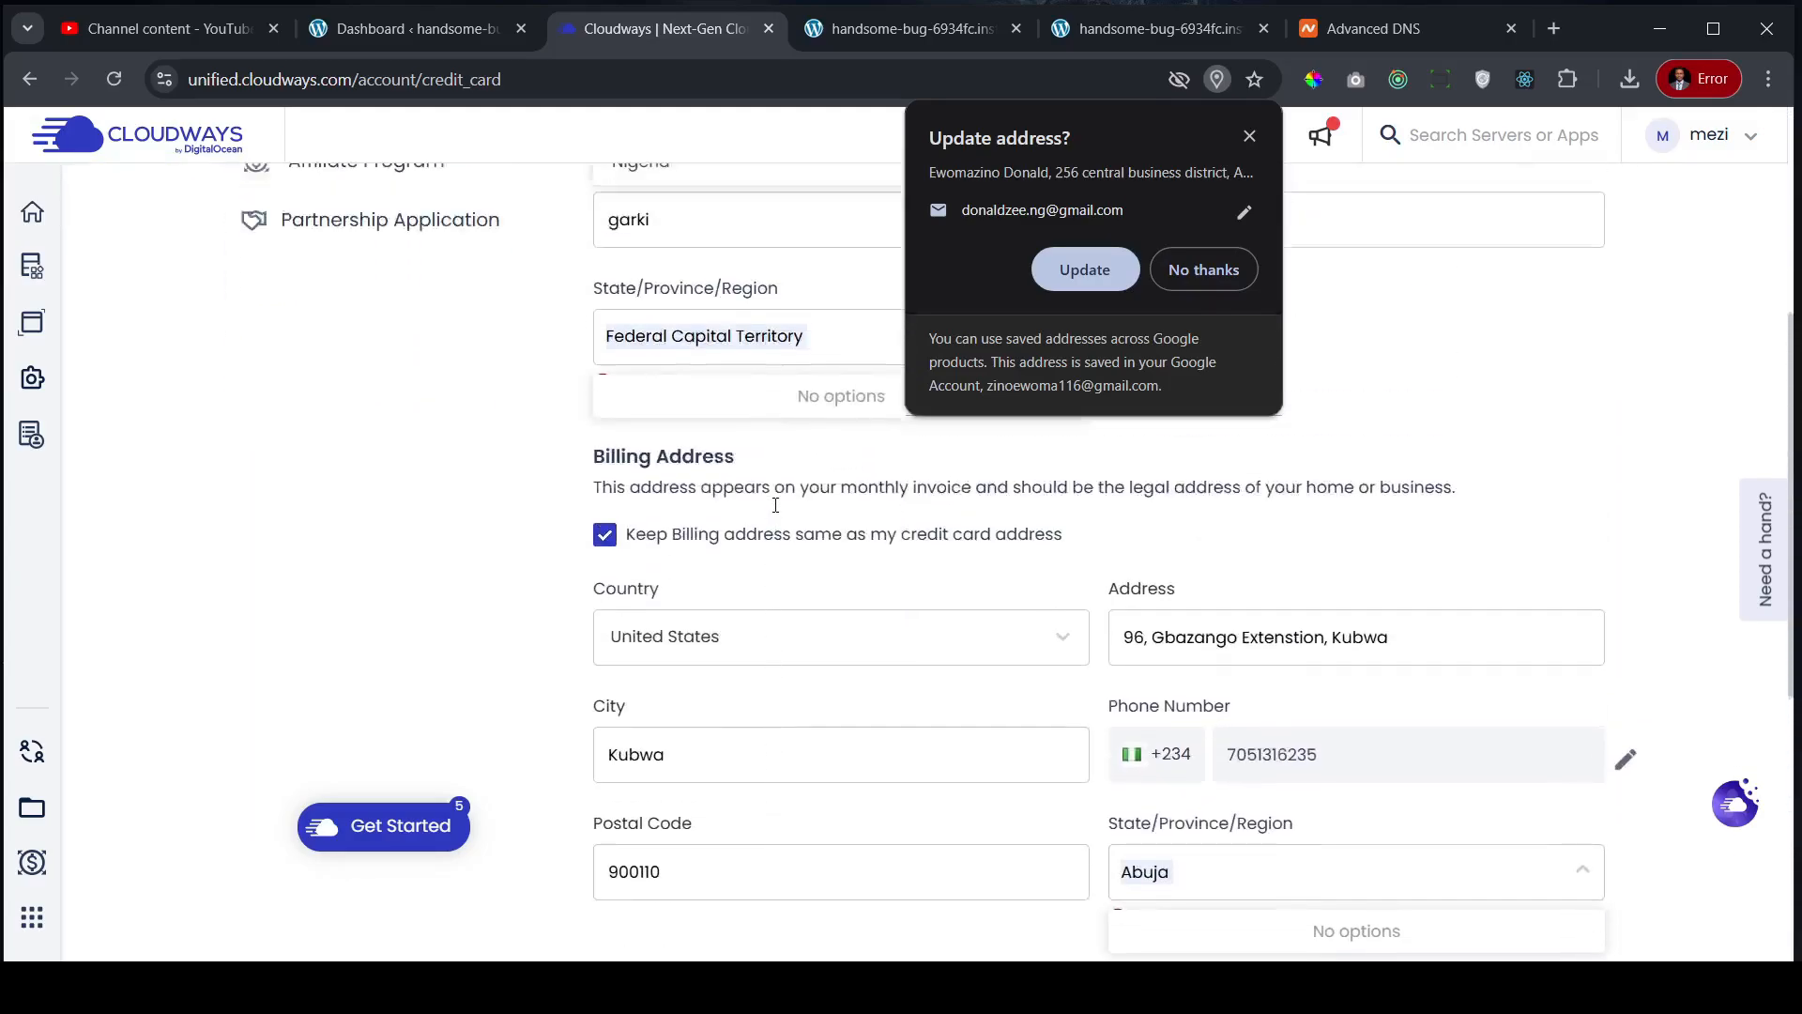
{"action": "left_click", "coordinate": [1249, 136]}
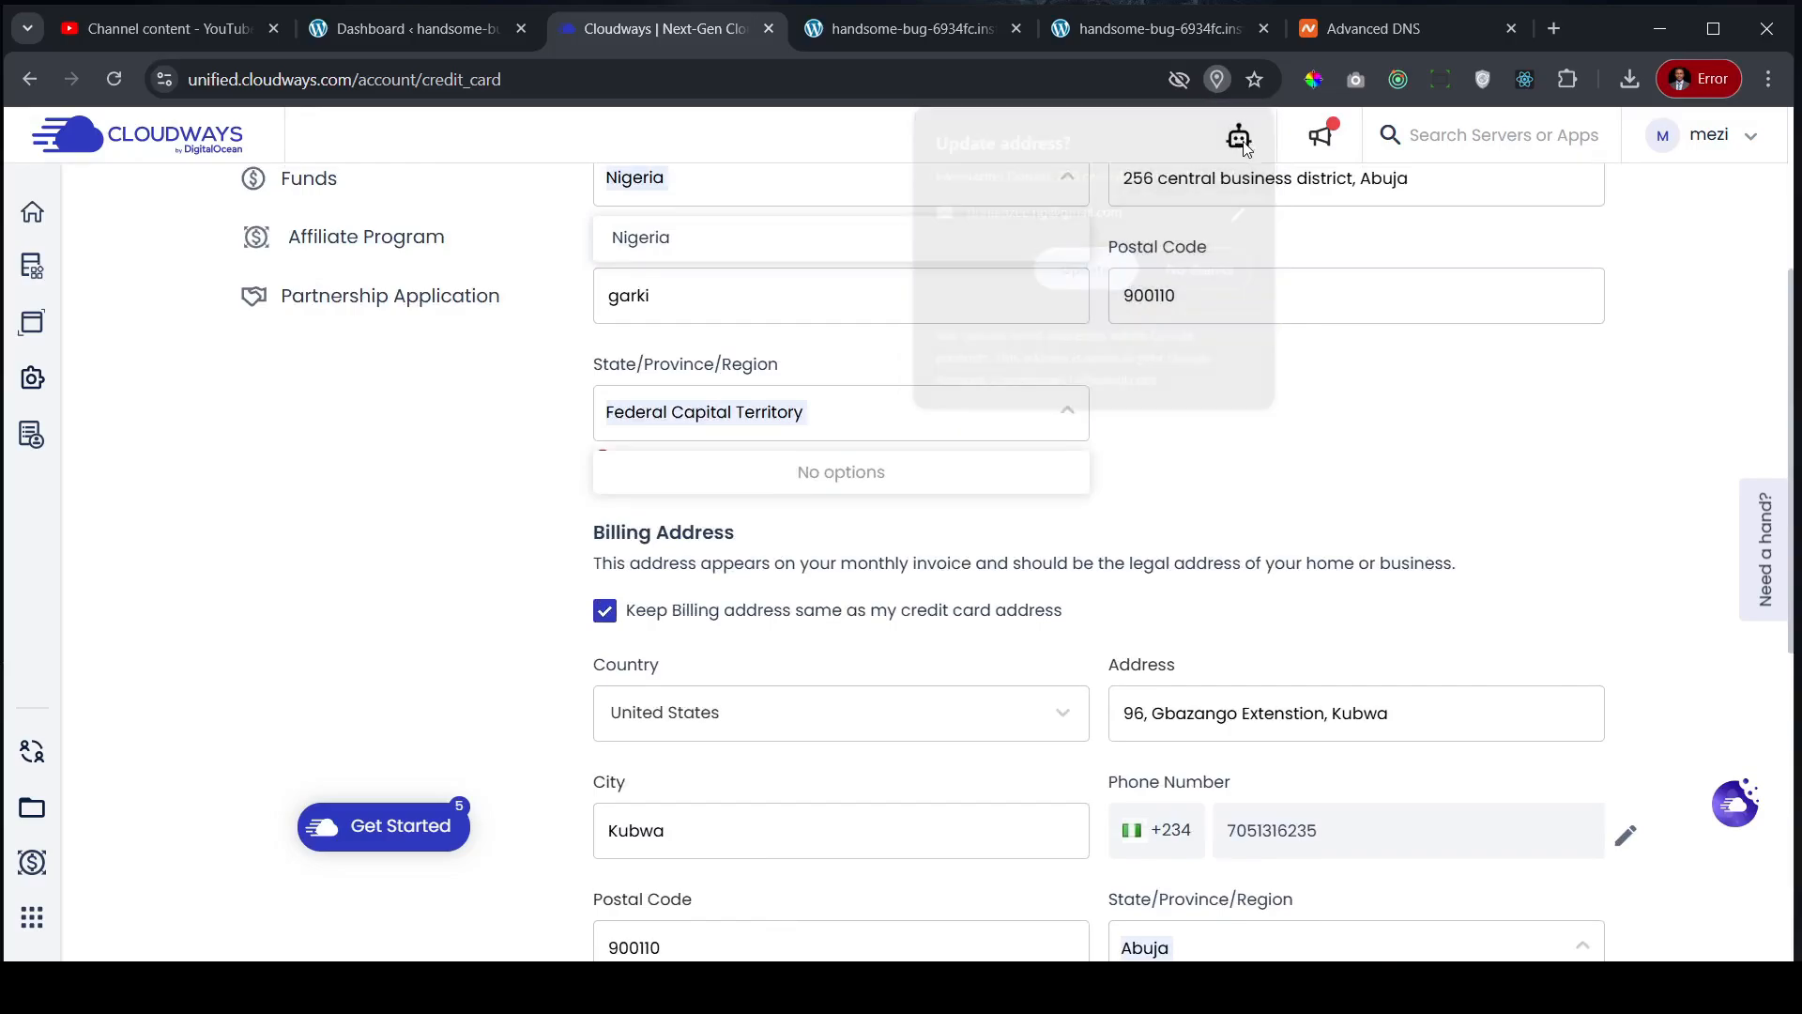
{"action": "scroll", "coordinate": [1064, 612], "scroll_direction": "down", "scroll_amount": 2}
{"action": "scroll", "coordinate": [1055, 578], "scroll_direction": "down", "scroll_amount": 6}
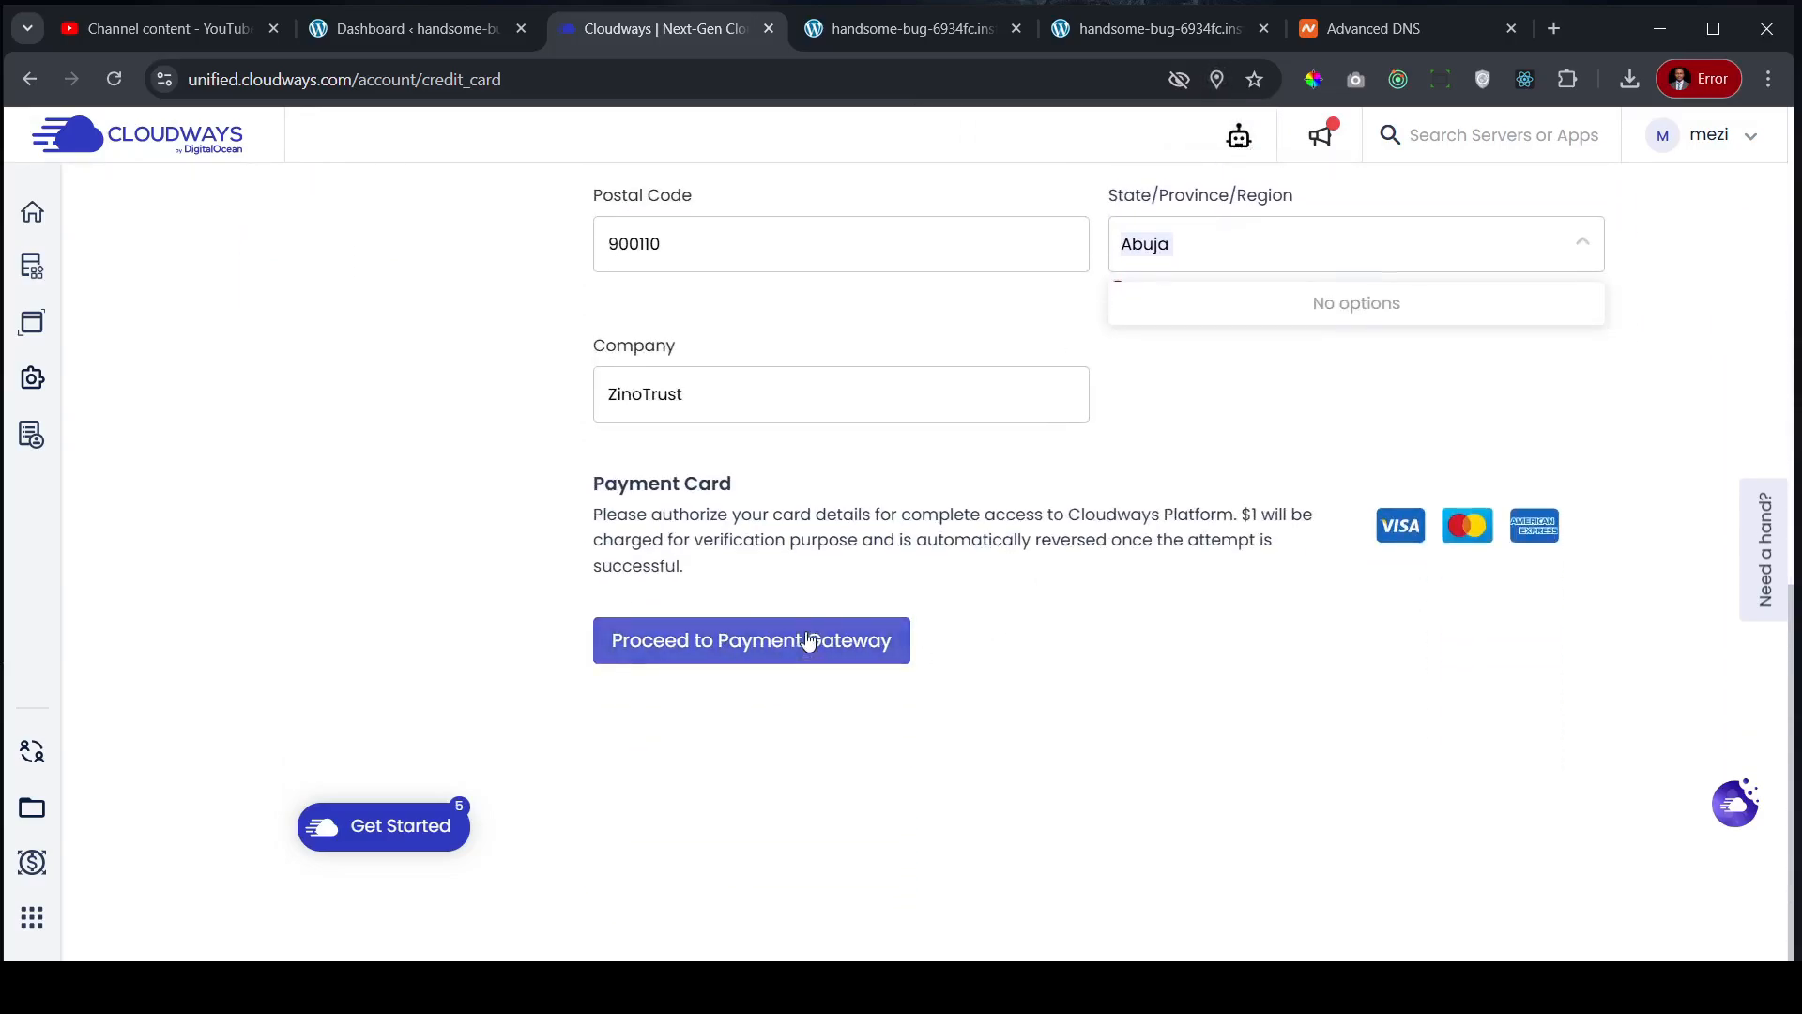
{"action": "scroll", "coordinate": [809, 640], "scroll_direction": "up", "scroll_amount": 6}
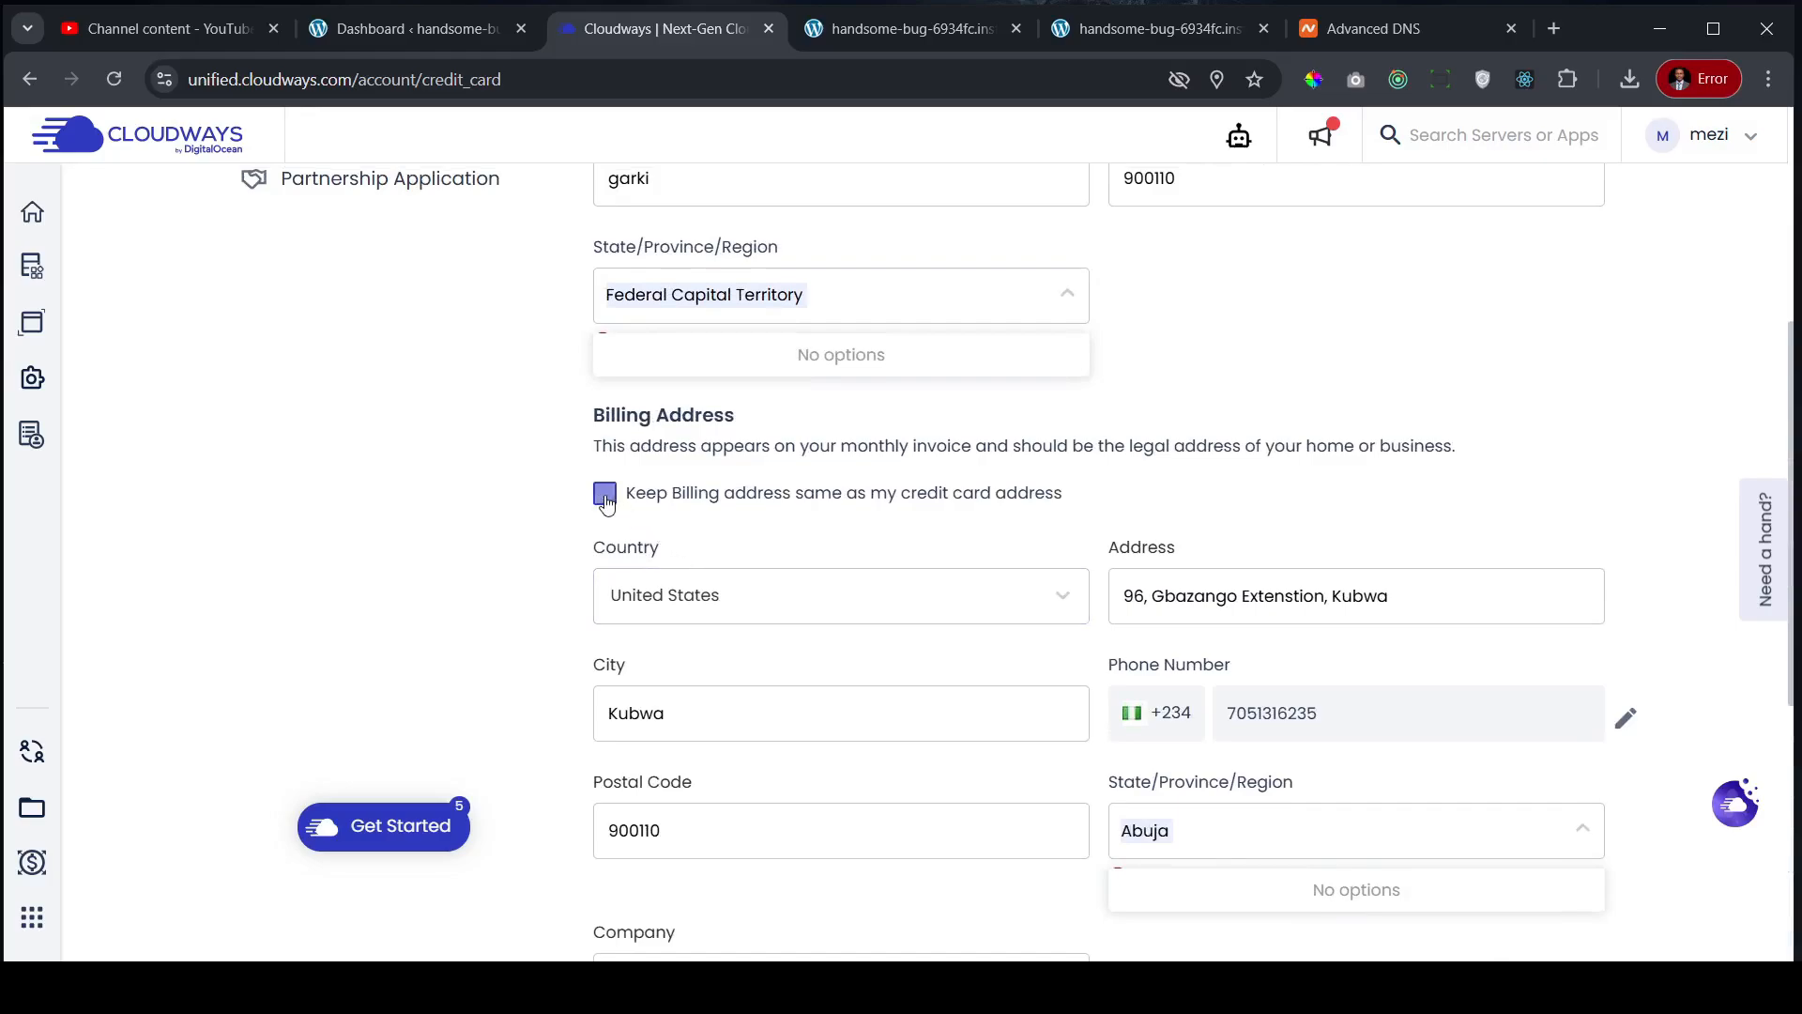
{"action": "left_click", "coordinate": [606, 498]}
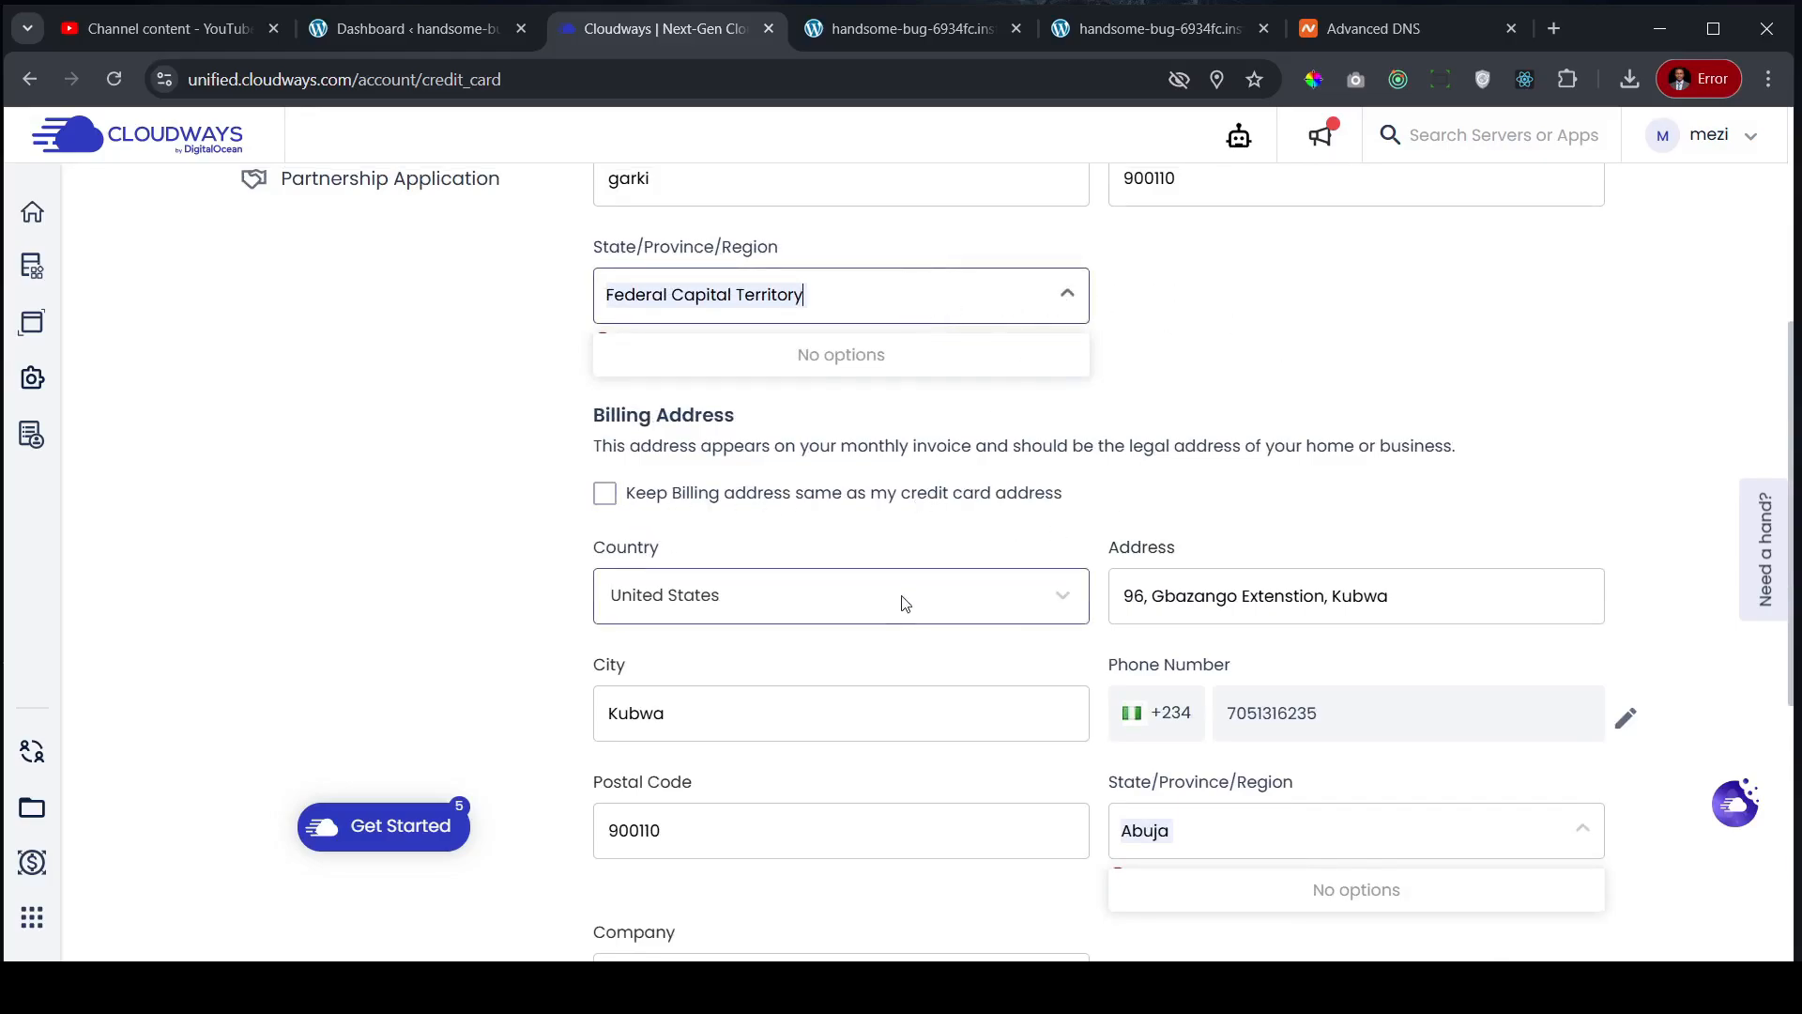
{"action": "scroll", "coordinate": [902, 598], "scroll_direction": "down", "scroll_amount": 4}
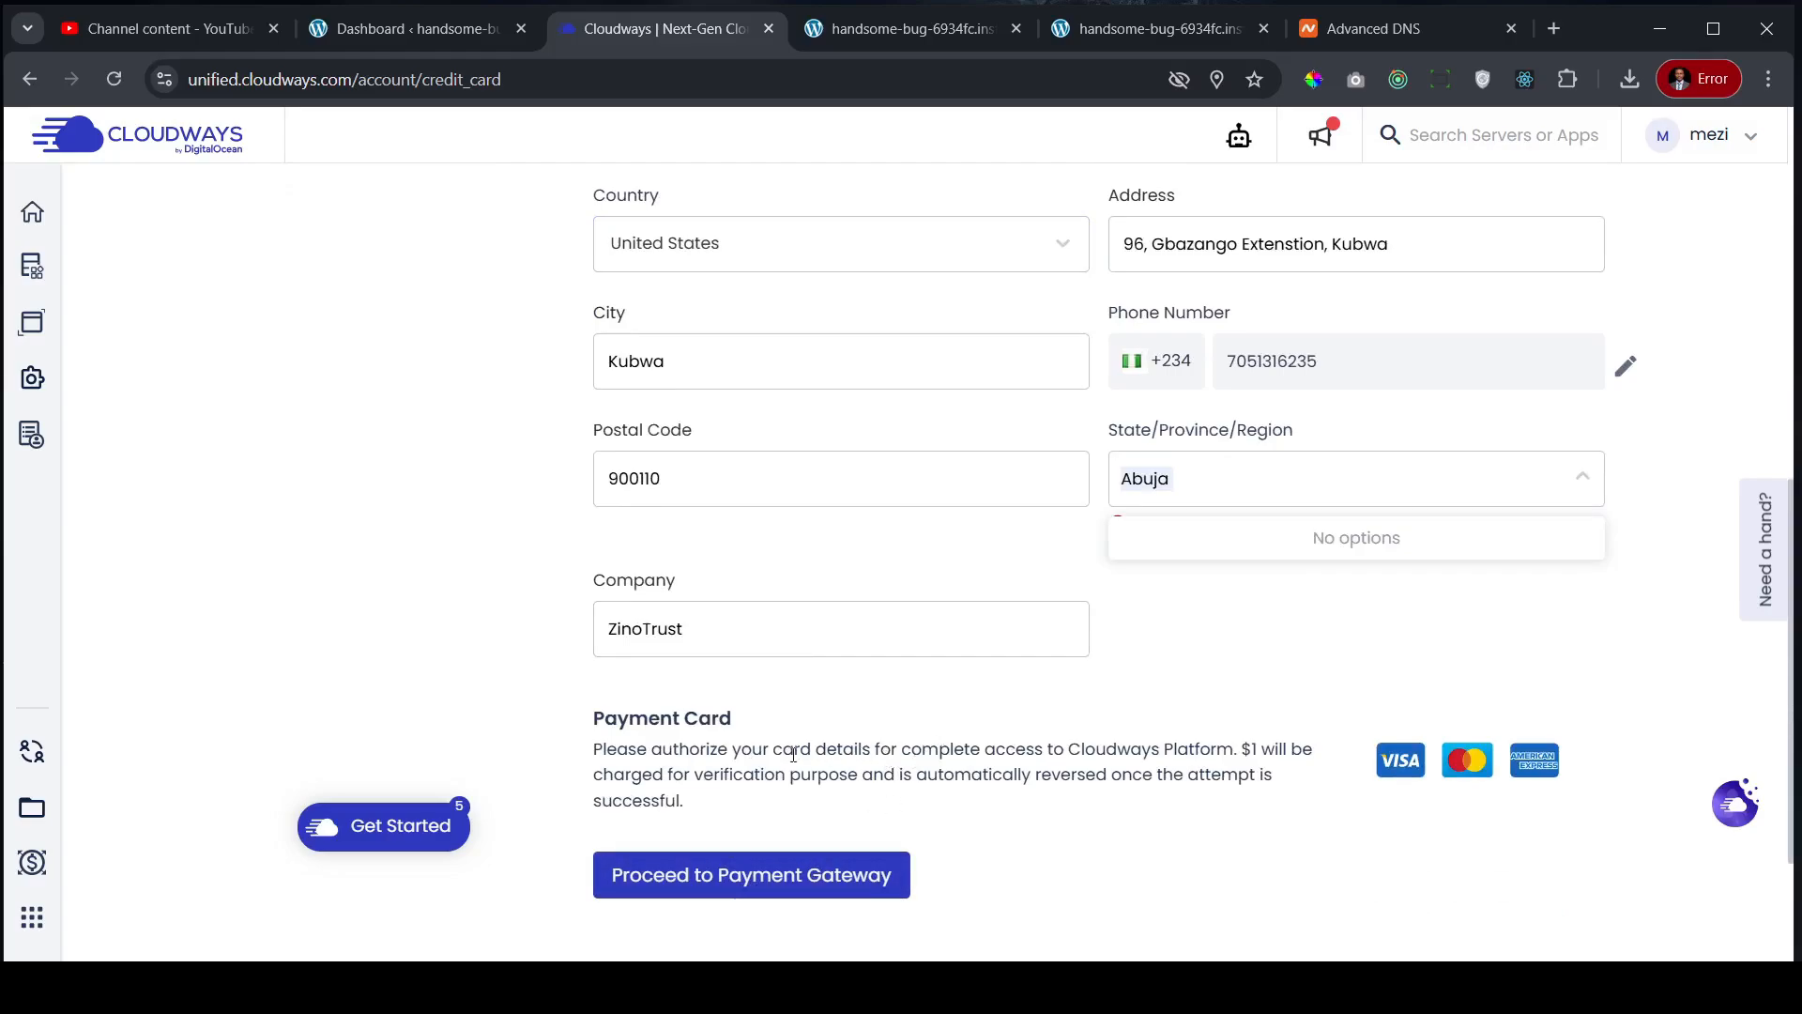
{"action": "scroll", "coordinate": [1033, 683], "scroll_direction": "up", "scroll_amount": 3}
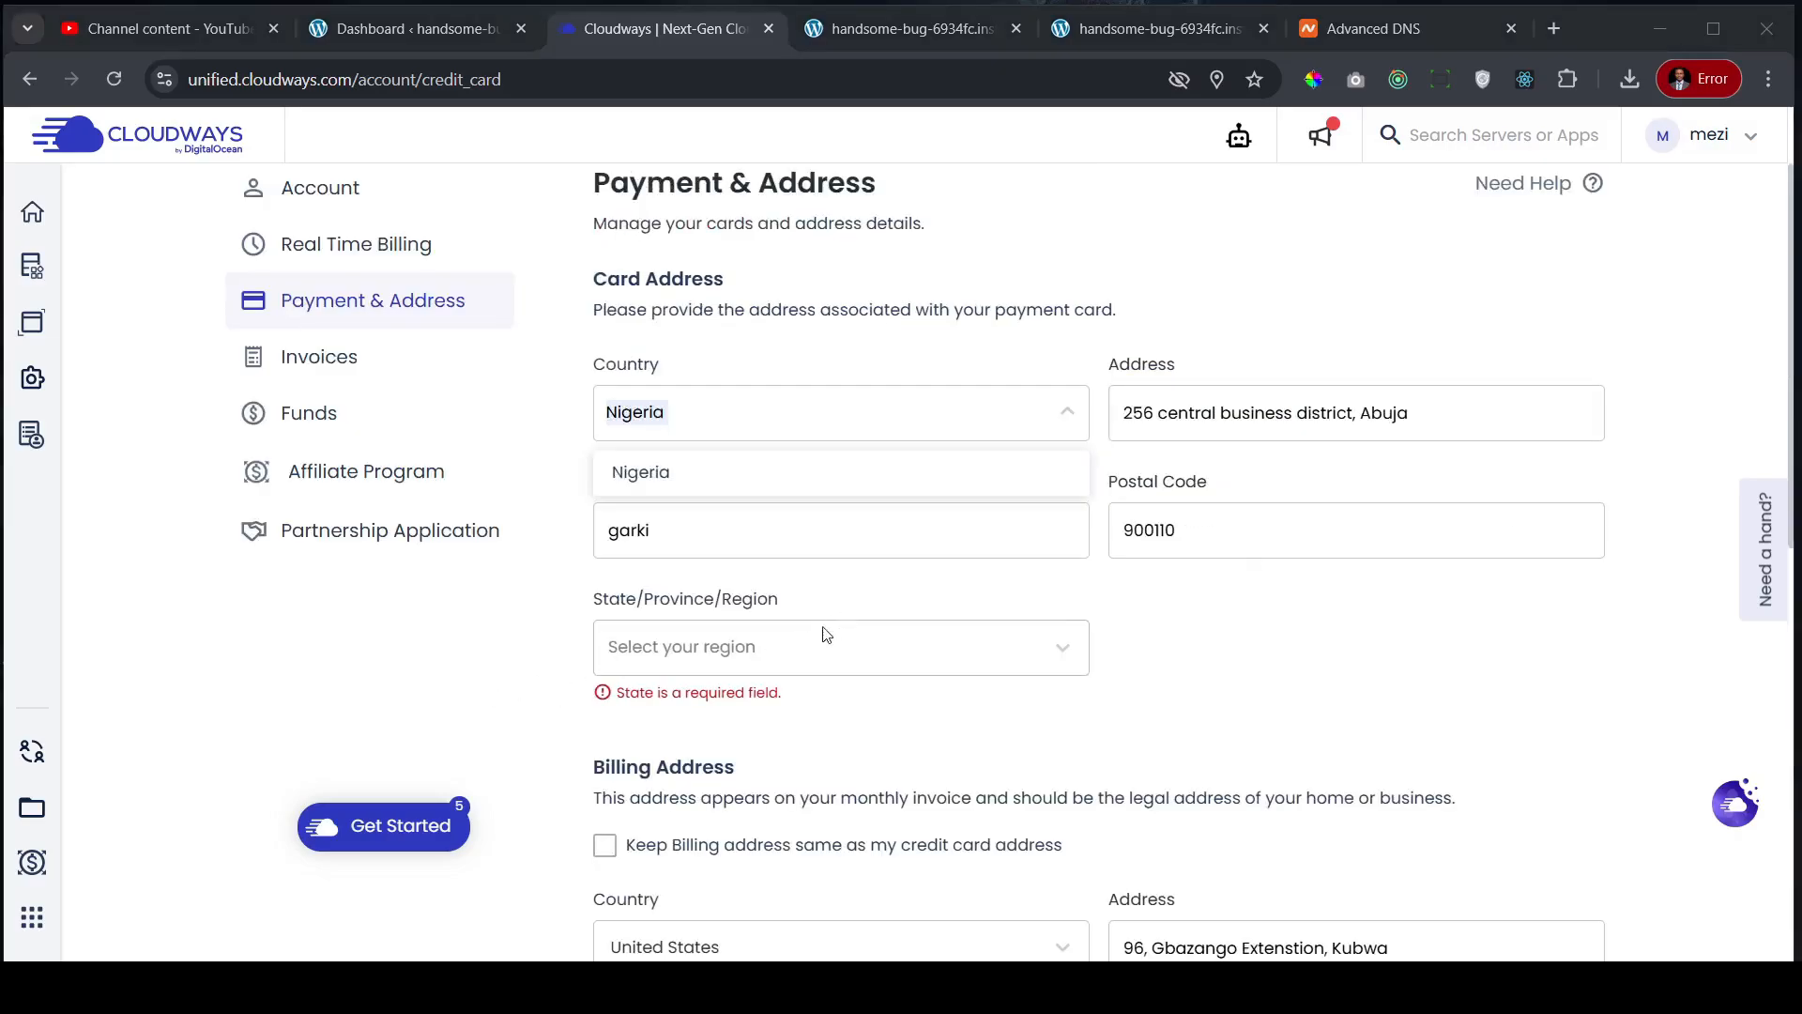
- Set card address country to Nigeria and autofill street, city, postal code and Federal Capital Territory state
{"action": "left_click", "coordinate": [786, 657]}
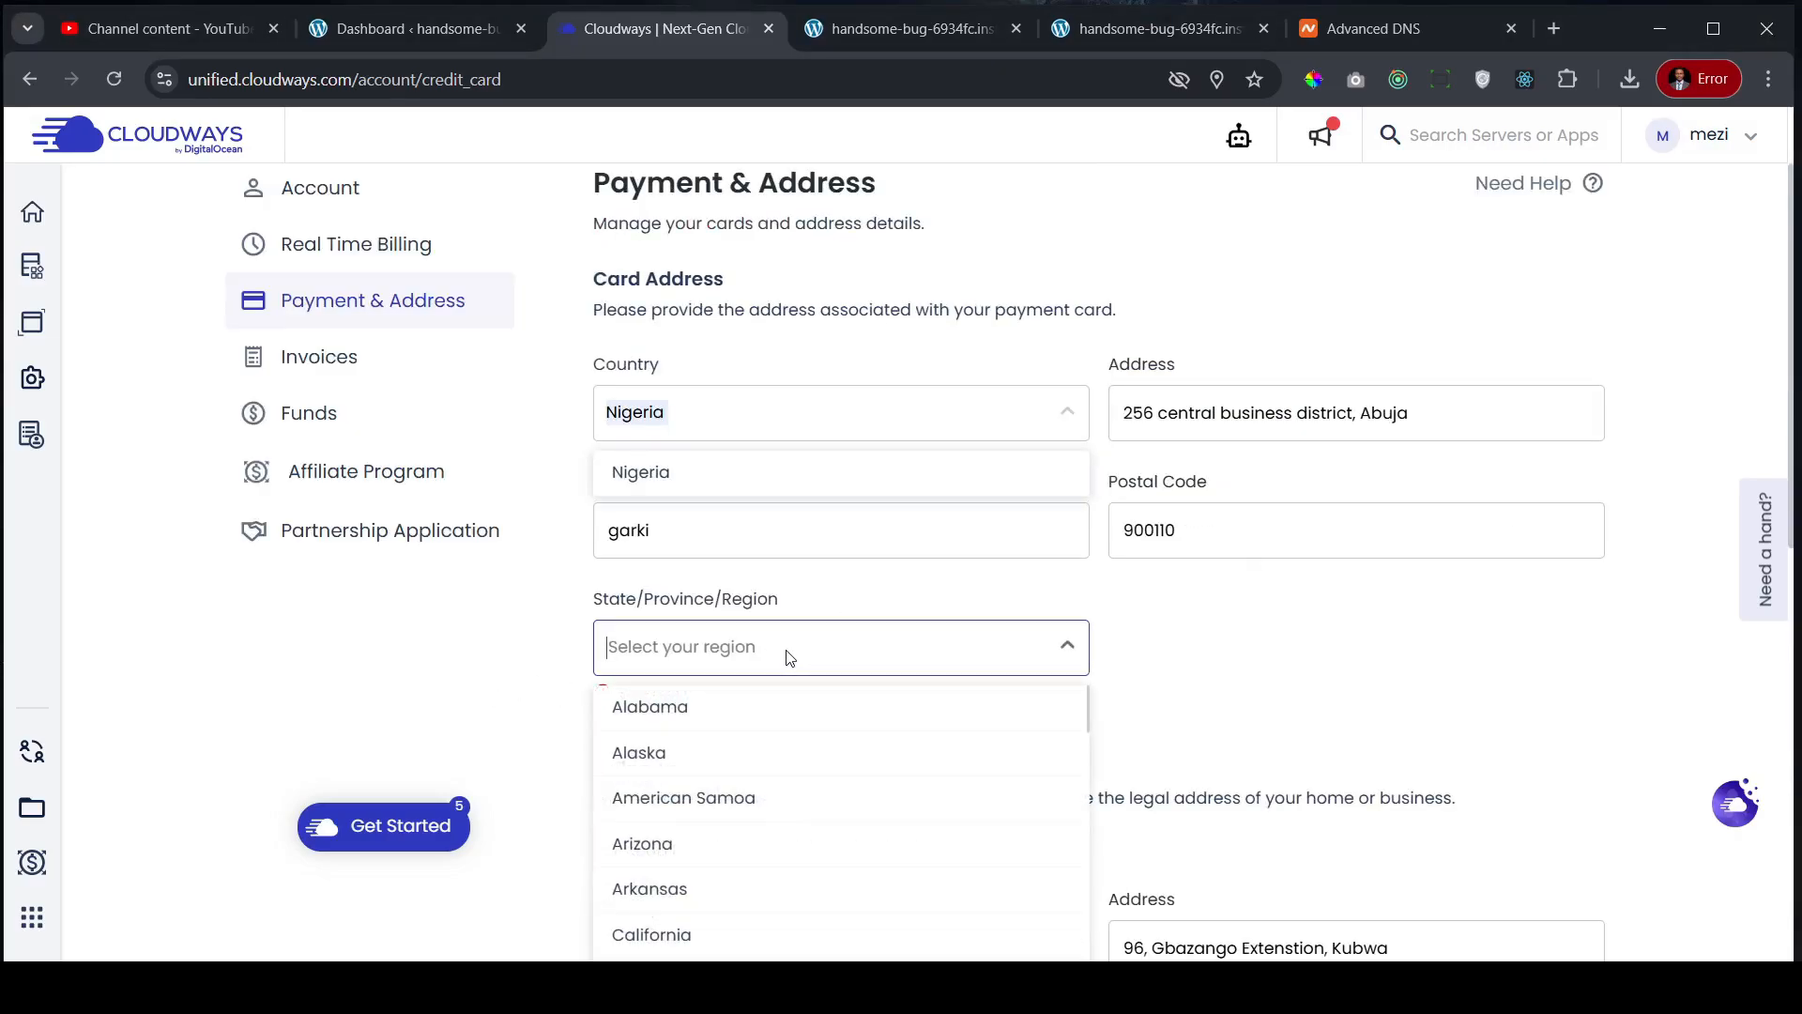
{"action": "left_click", "coordinate": [825, 414]}
{"action": "left_click", "coordinate": [682, 476]}
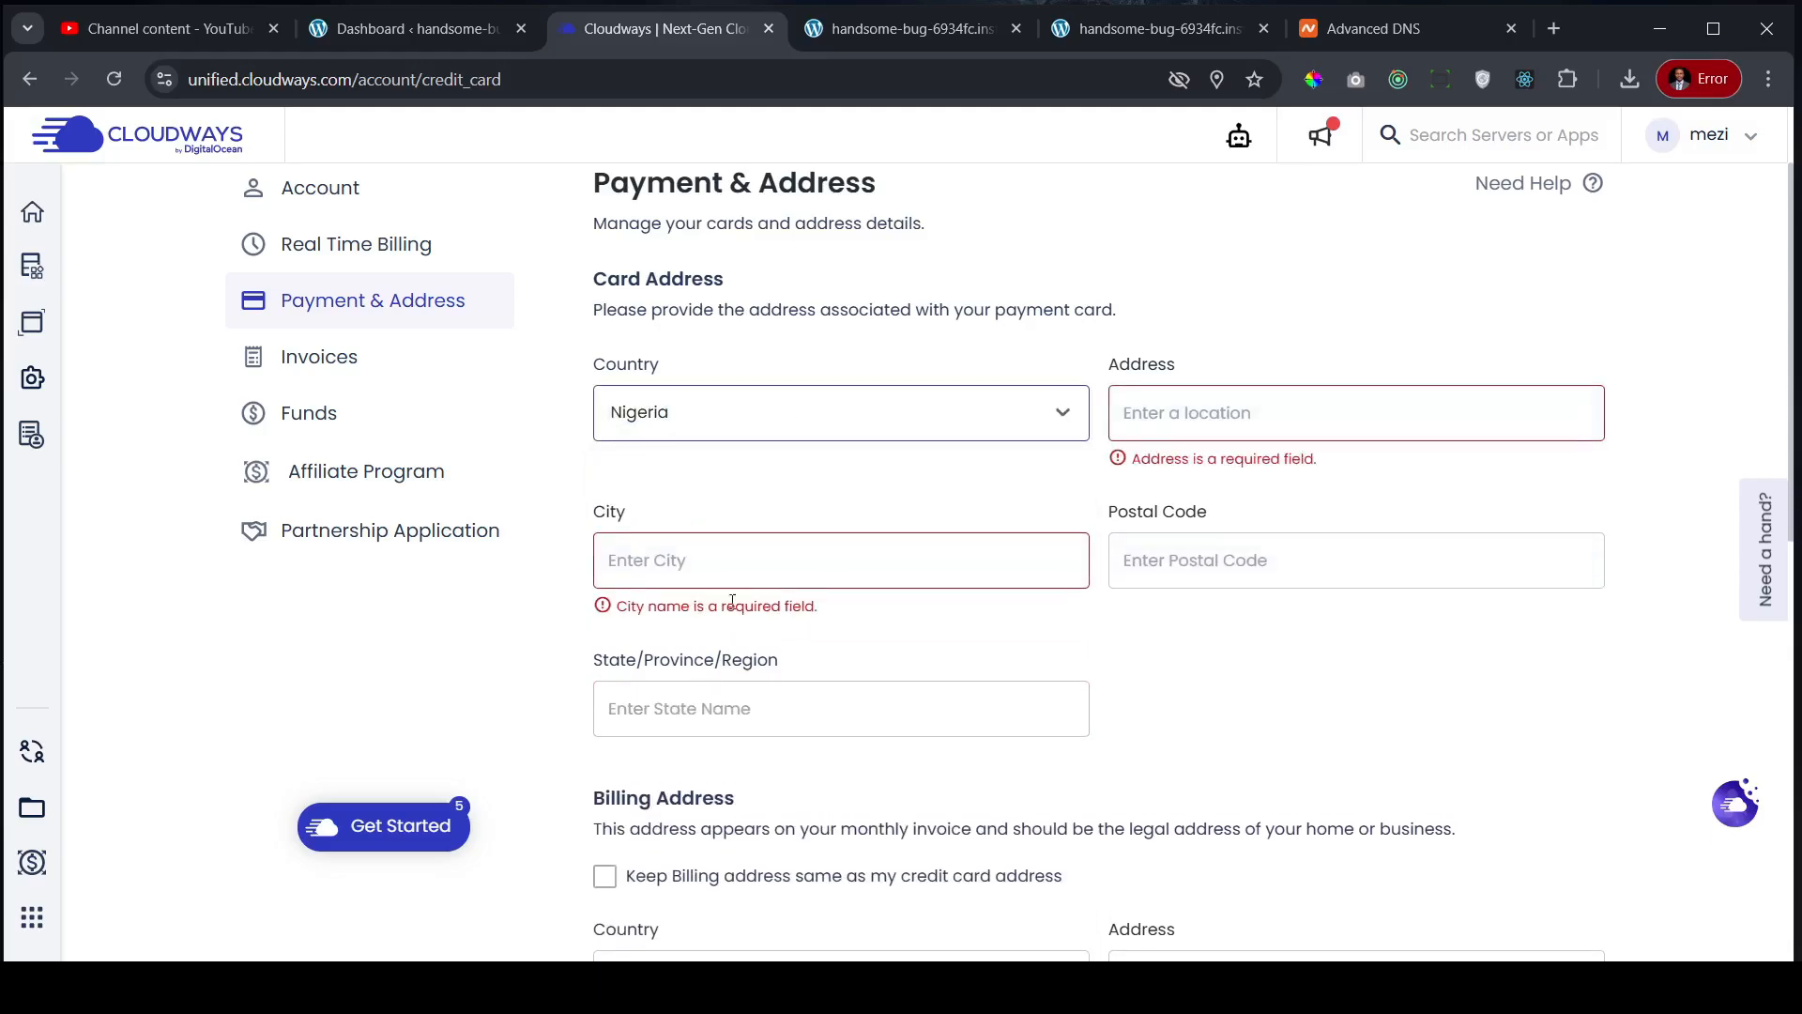
{"action": "left_click", "coordinate": [1192, 416]}
{"action": "left_click", "coordinate": [1000, 329]}
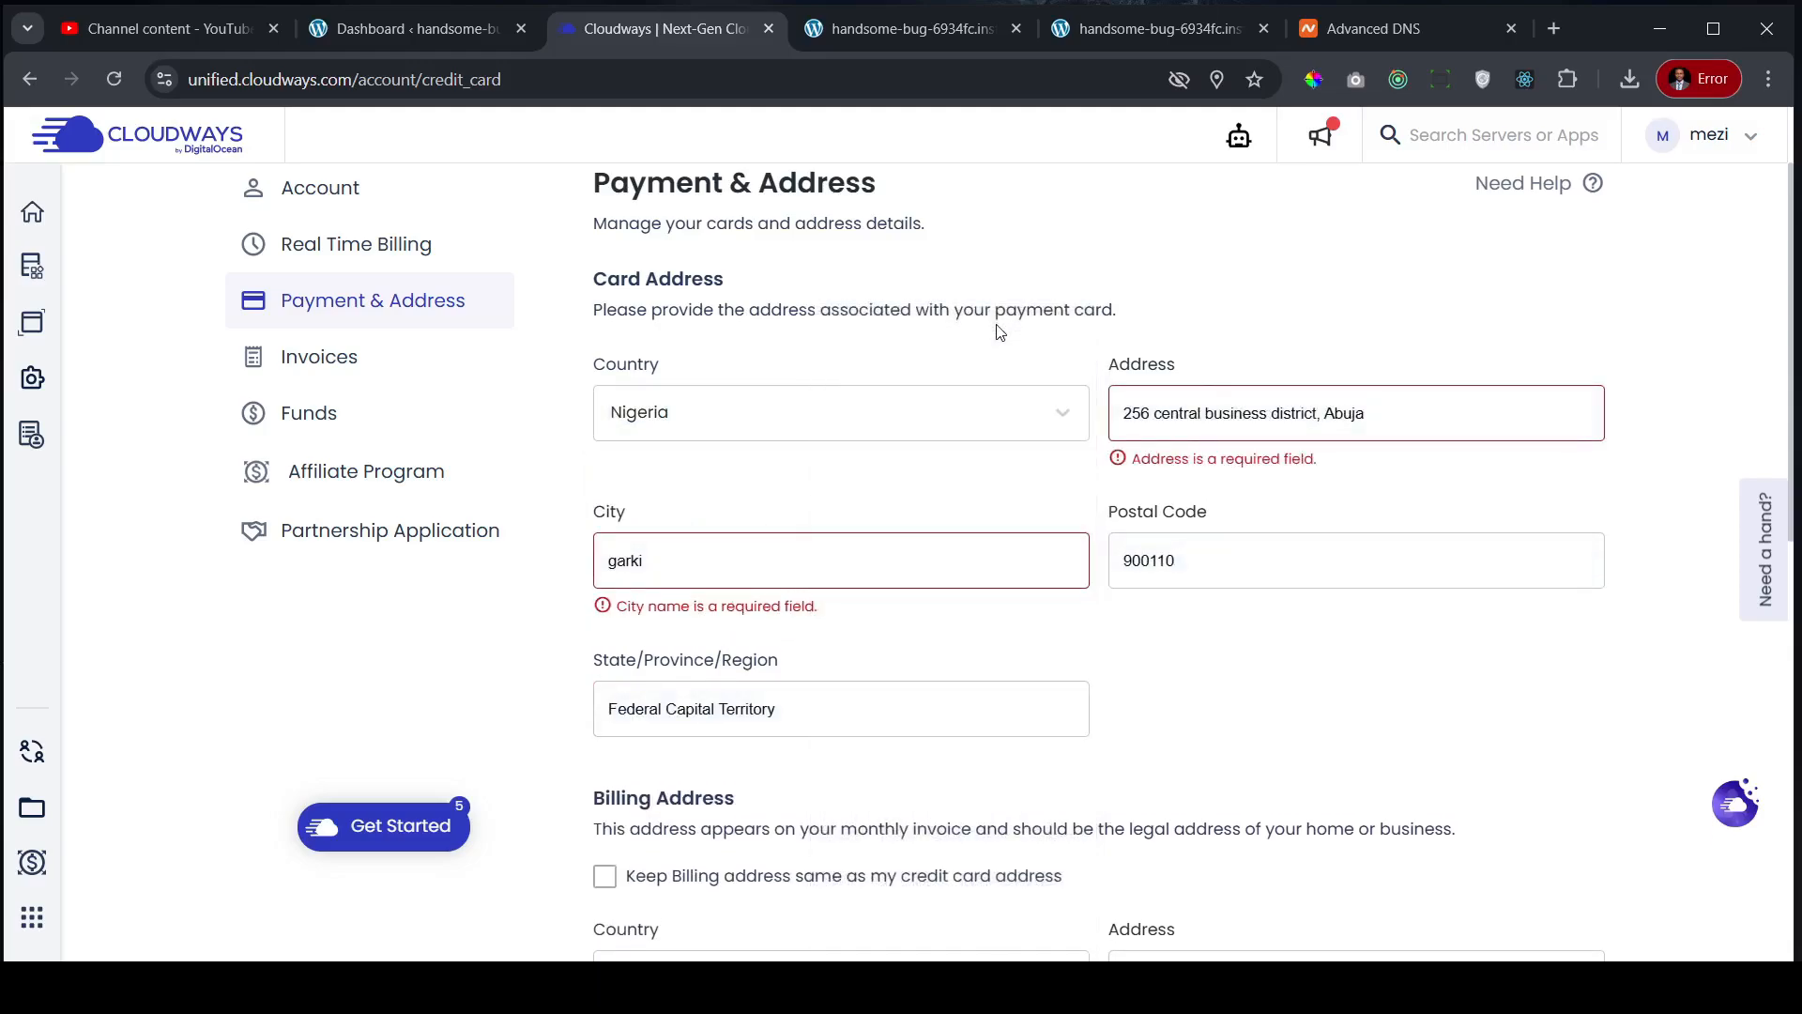
{"action": "scroll", "coordinate": [1680, 573], "scroll_direction": "down", "scroll_amount": 6}
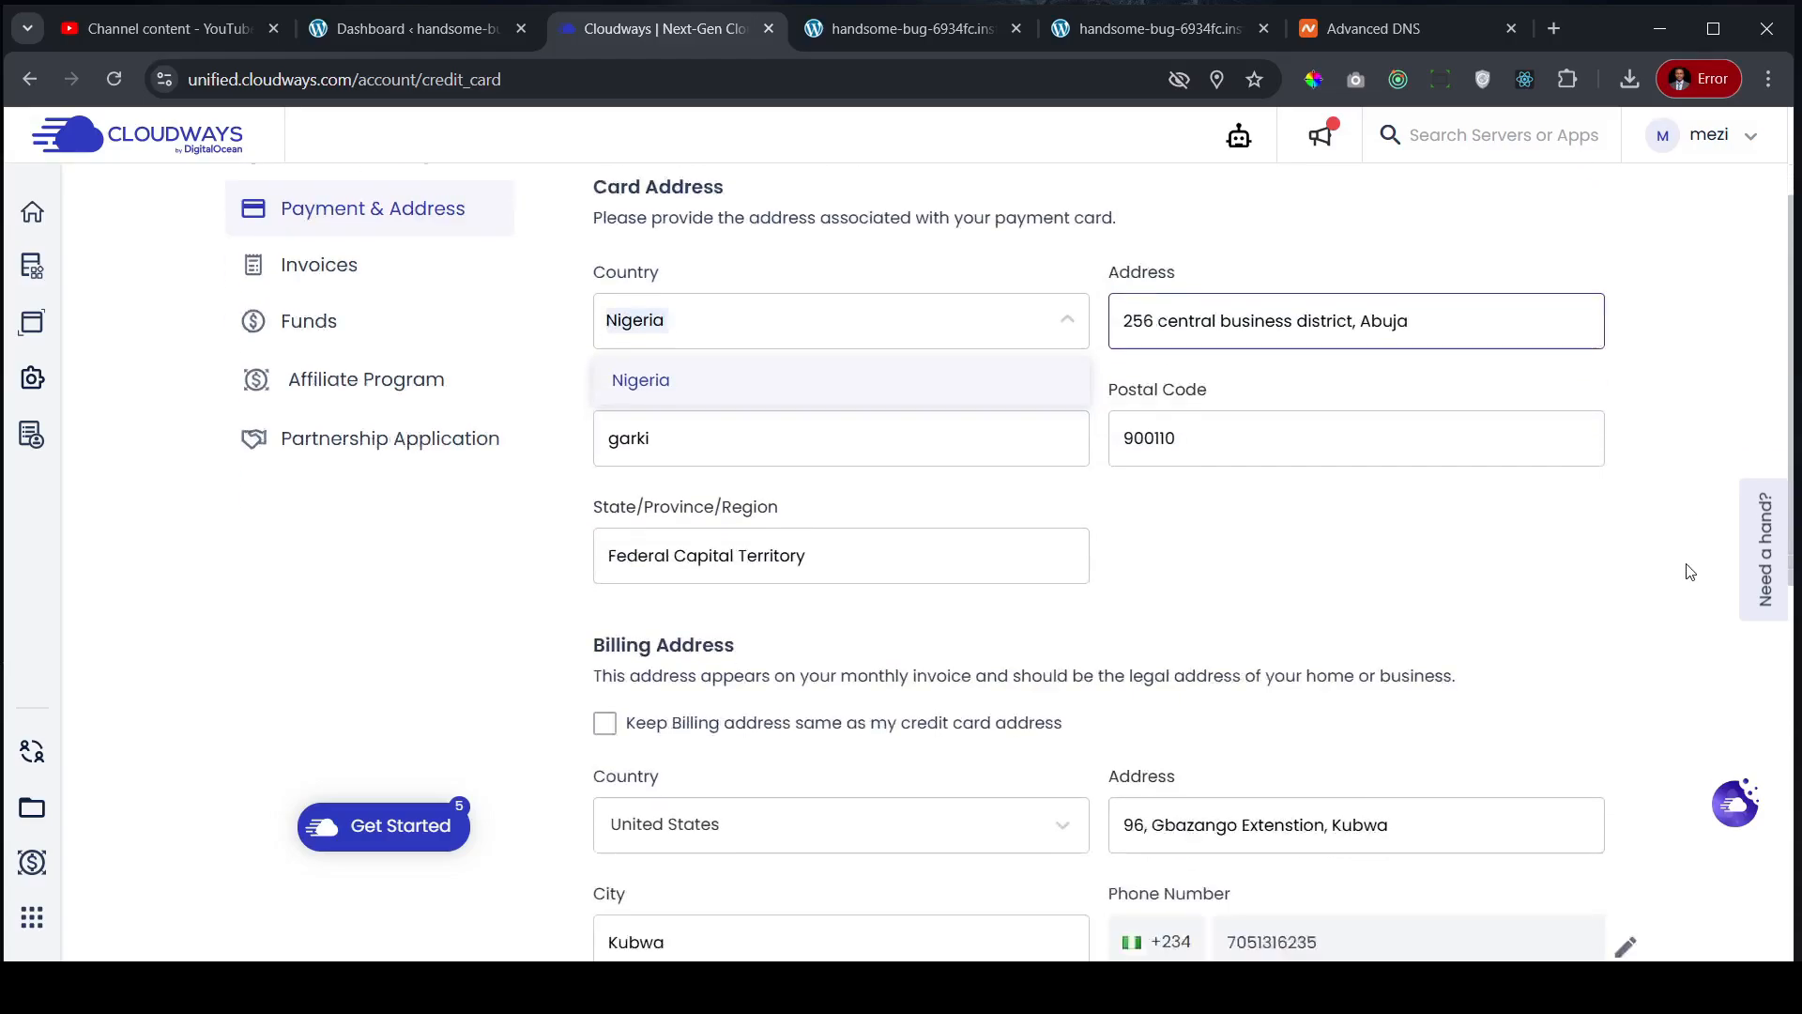
{"action": "scroll", "coordinate": [760, 798], "scroll_direction": "down", "scroll_amount": 2}
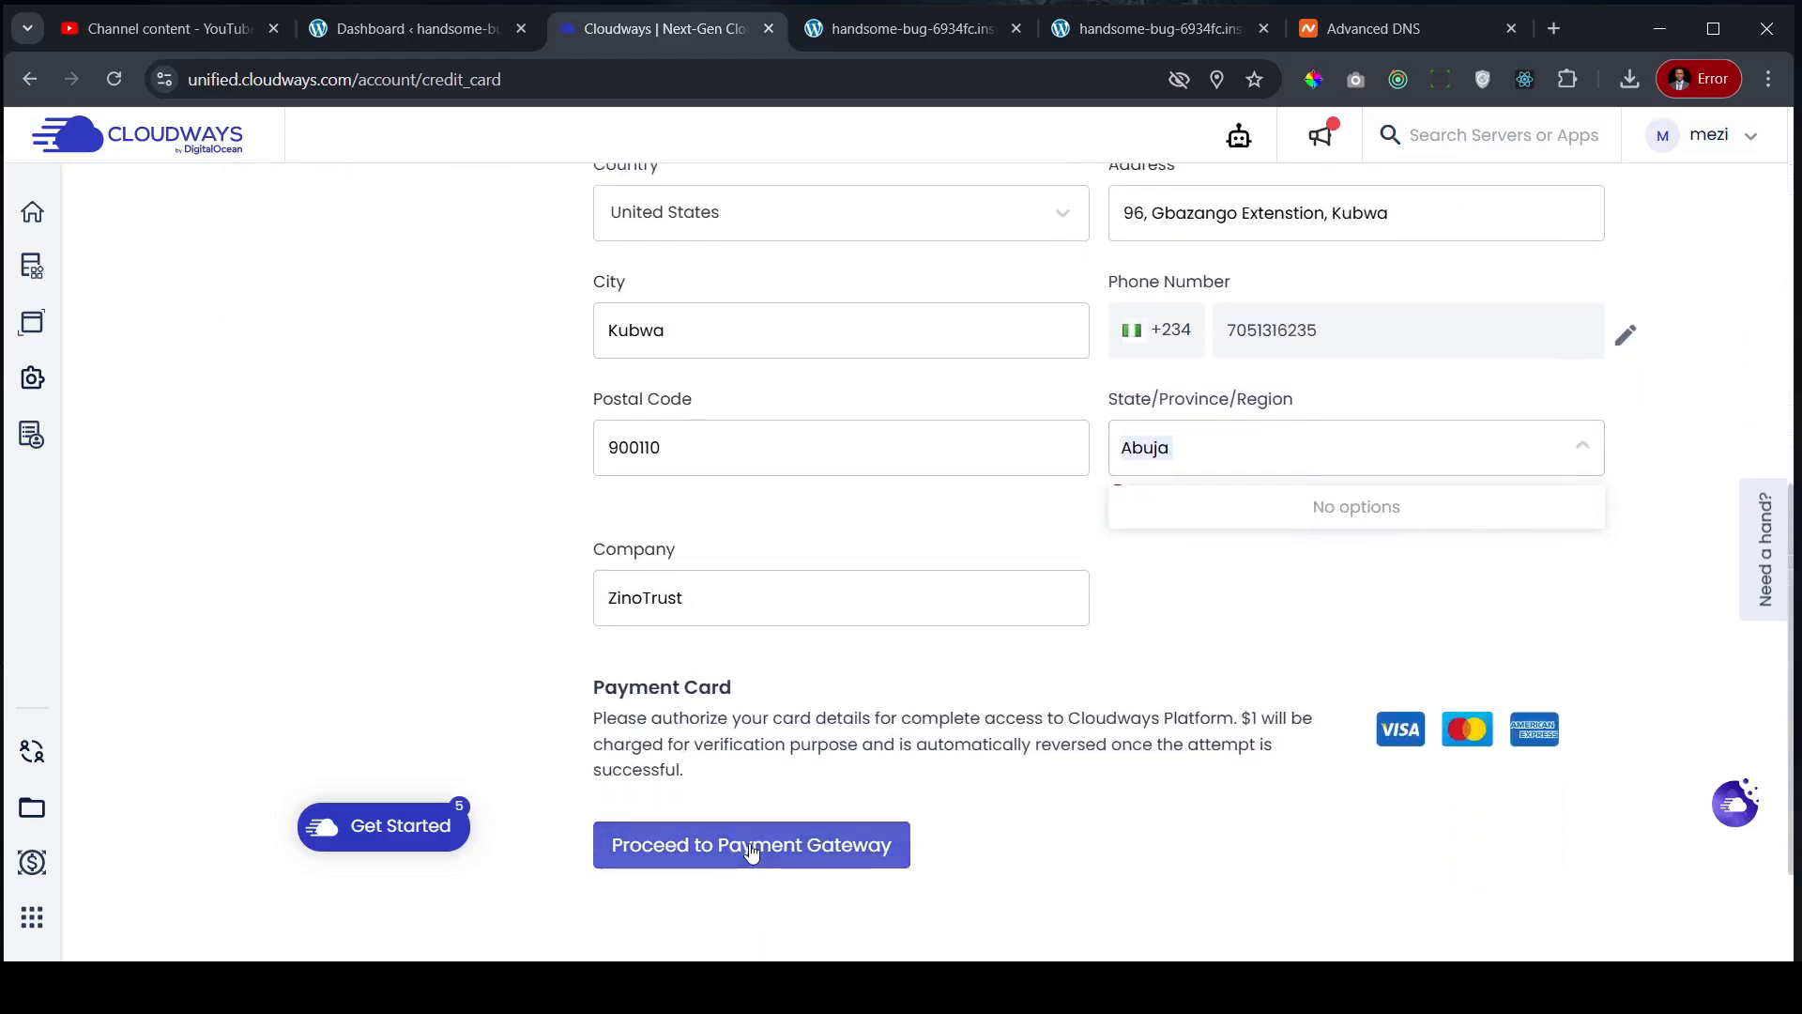
{"action": "scroll", "coordinate": [507, 563], "scroll_direction": "up", "scroll_amount": 5}
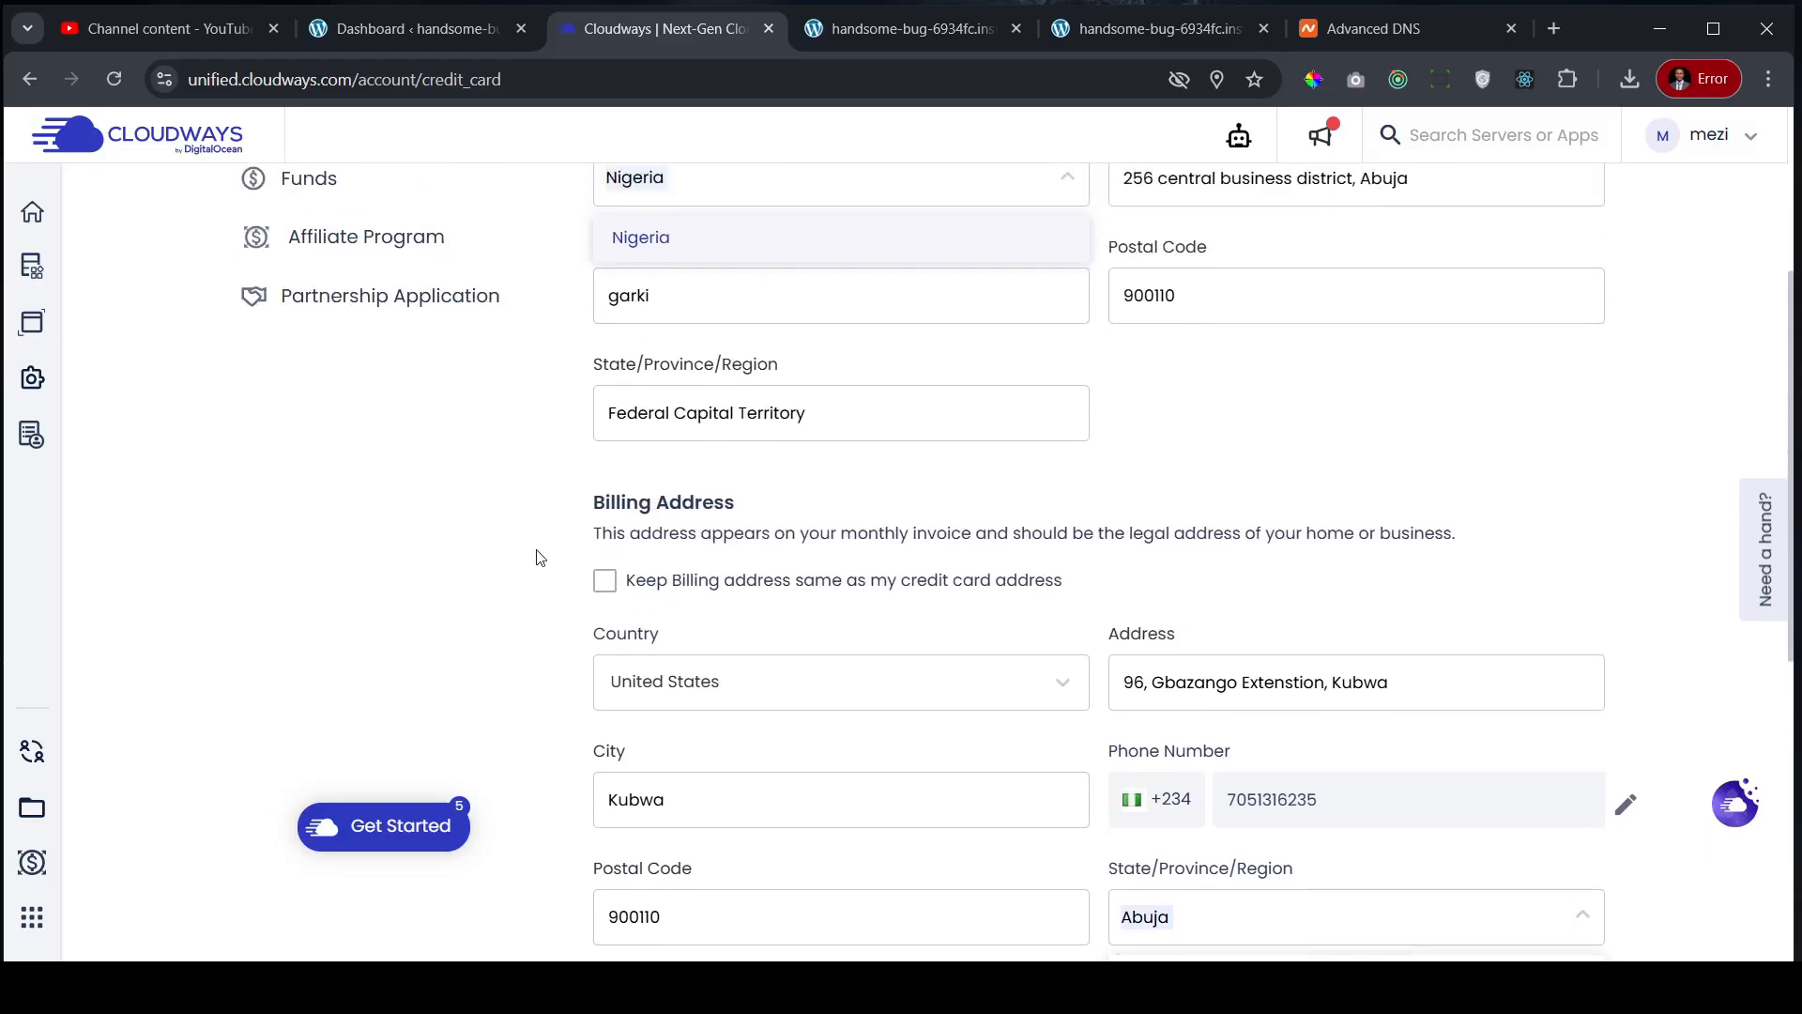
{"action": "scroll", "coordinate": [539, 558], "scroll_direction": "up", "scroll_amount": 4}
{"action": "scroll", "coordinate": [539, 558], "scroll_direction": "down", "scroll_amount": 4}
{"action": "scroll", "coordinate": [601, 451], "scroll_direction": "up", "scroll_amount": 3}
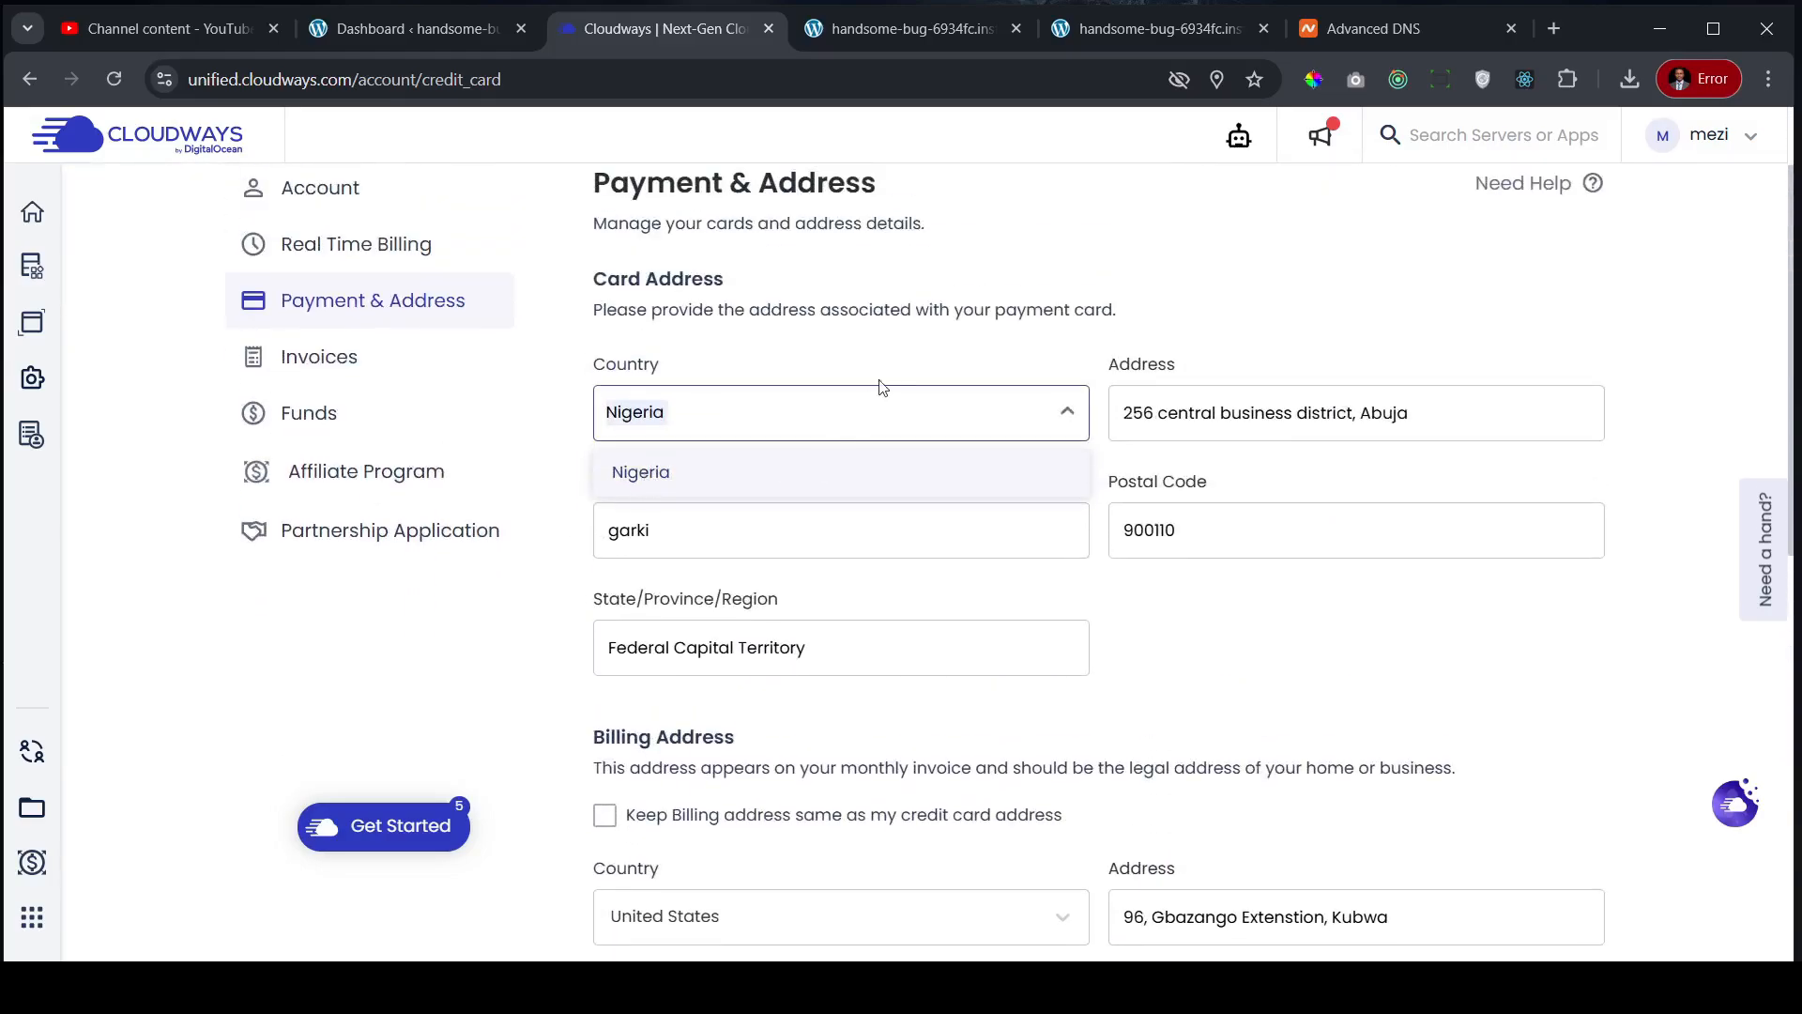
{"action": "left_click", "coordinate": [666, 472]}
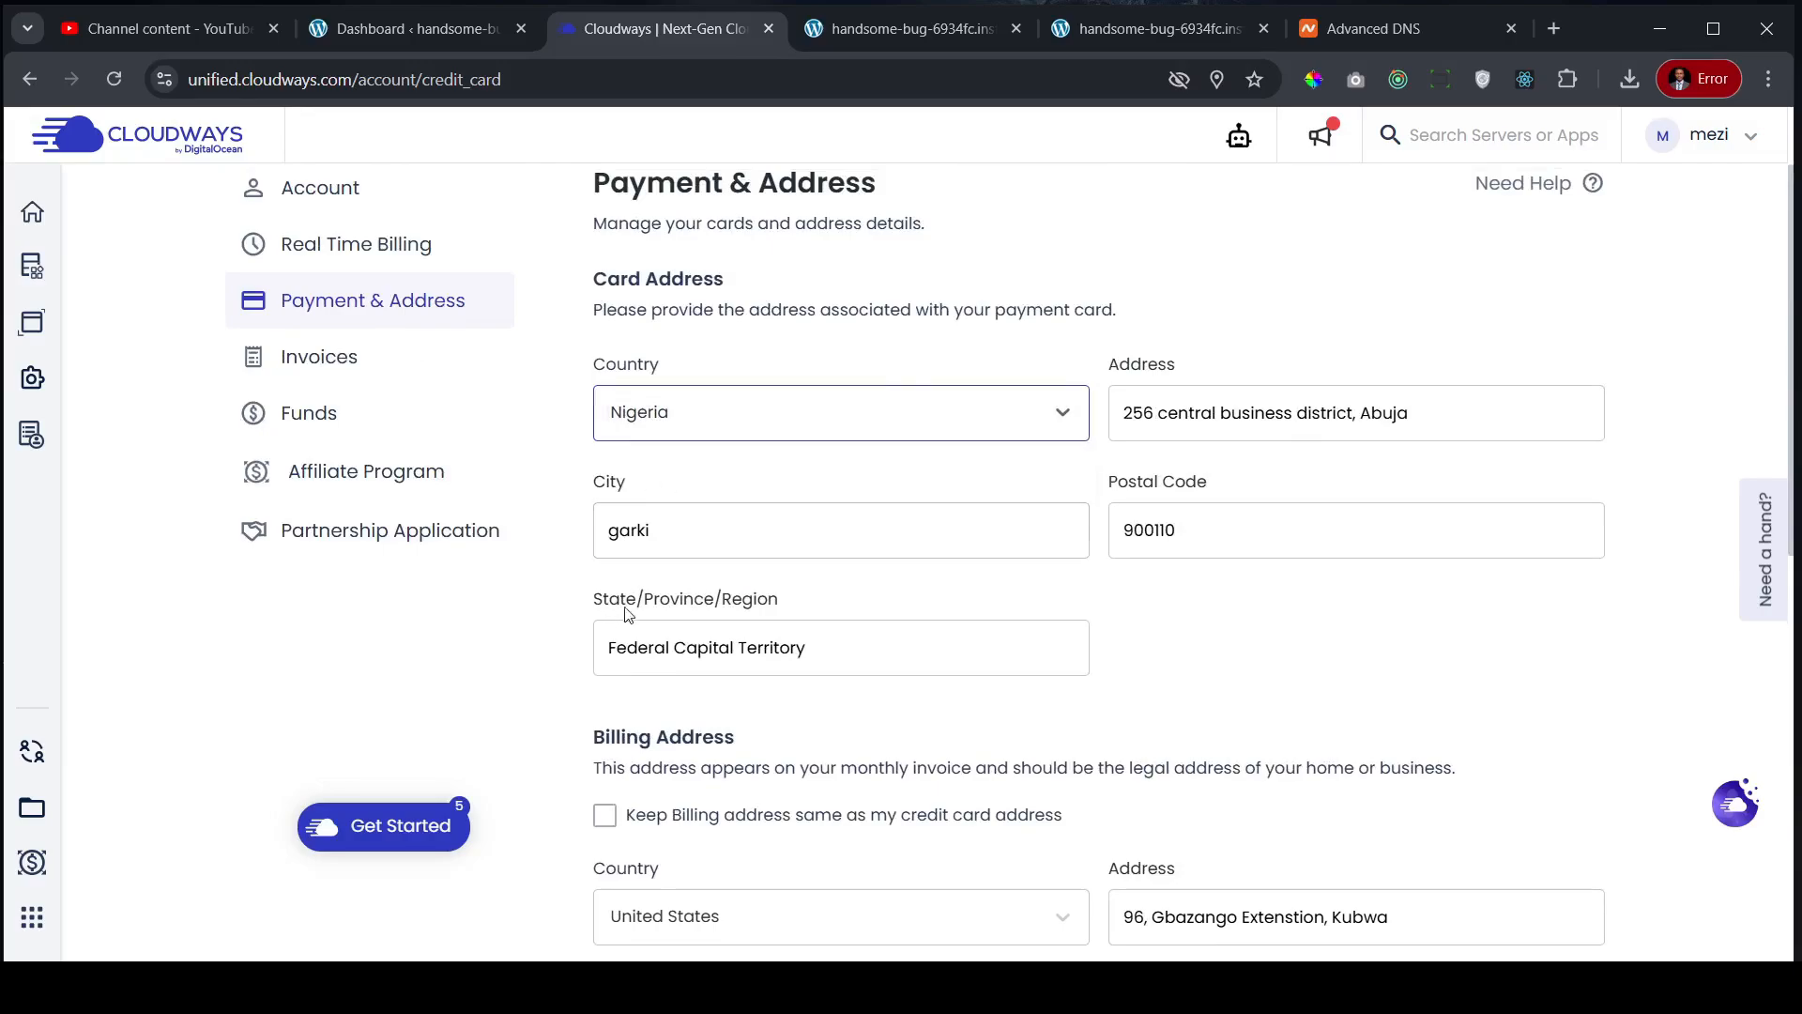
{"action": "scroll", "coordinate": [628, 611], "scroll_direction": "down", "scroll_amount": 5}
{"action": "scroll", "coordinate": [679, 800], "scroll_direction": "down", "scroll_amount": 3}
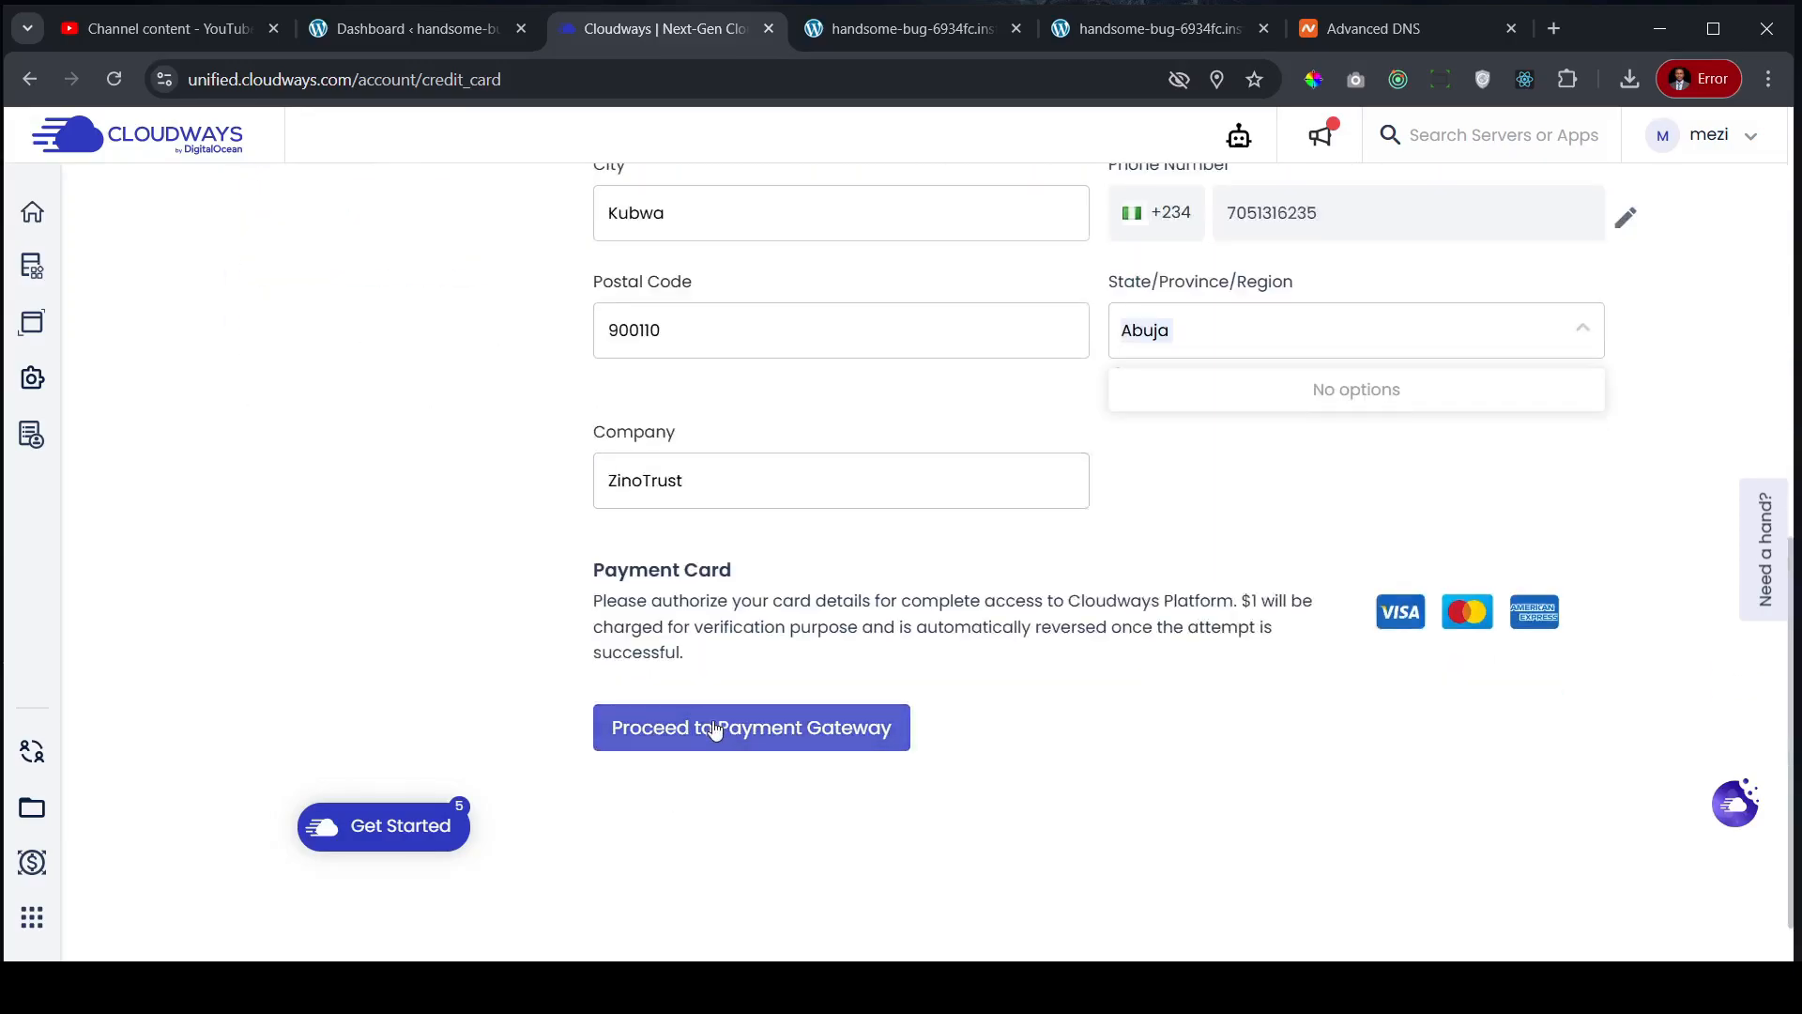
- Open and close the Need a hand? support chat, then switch to YouTube Studio's Channel content
{"action": "scroll", "coordinate": [713, 730], "scroll_direction": "up", "scroll_amount": 3}
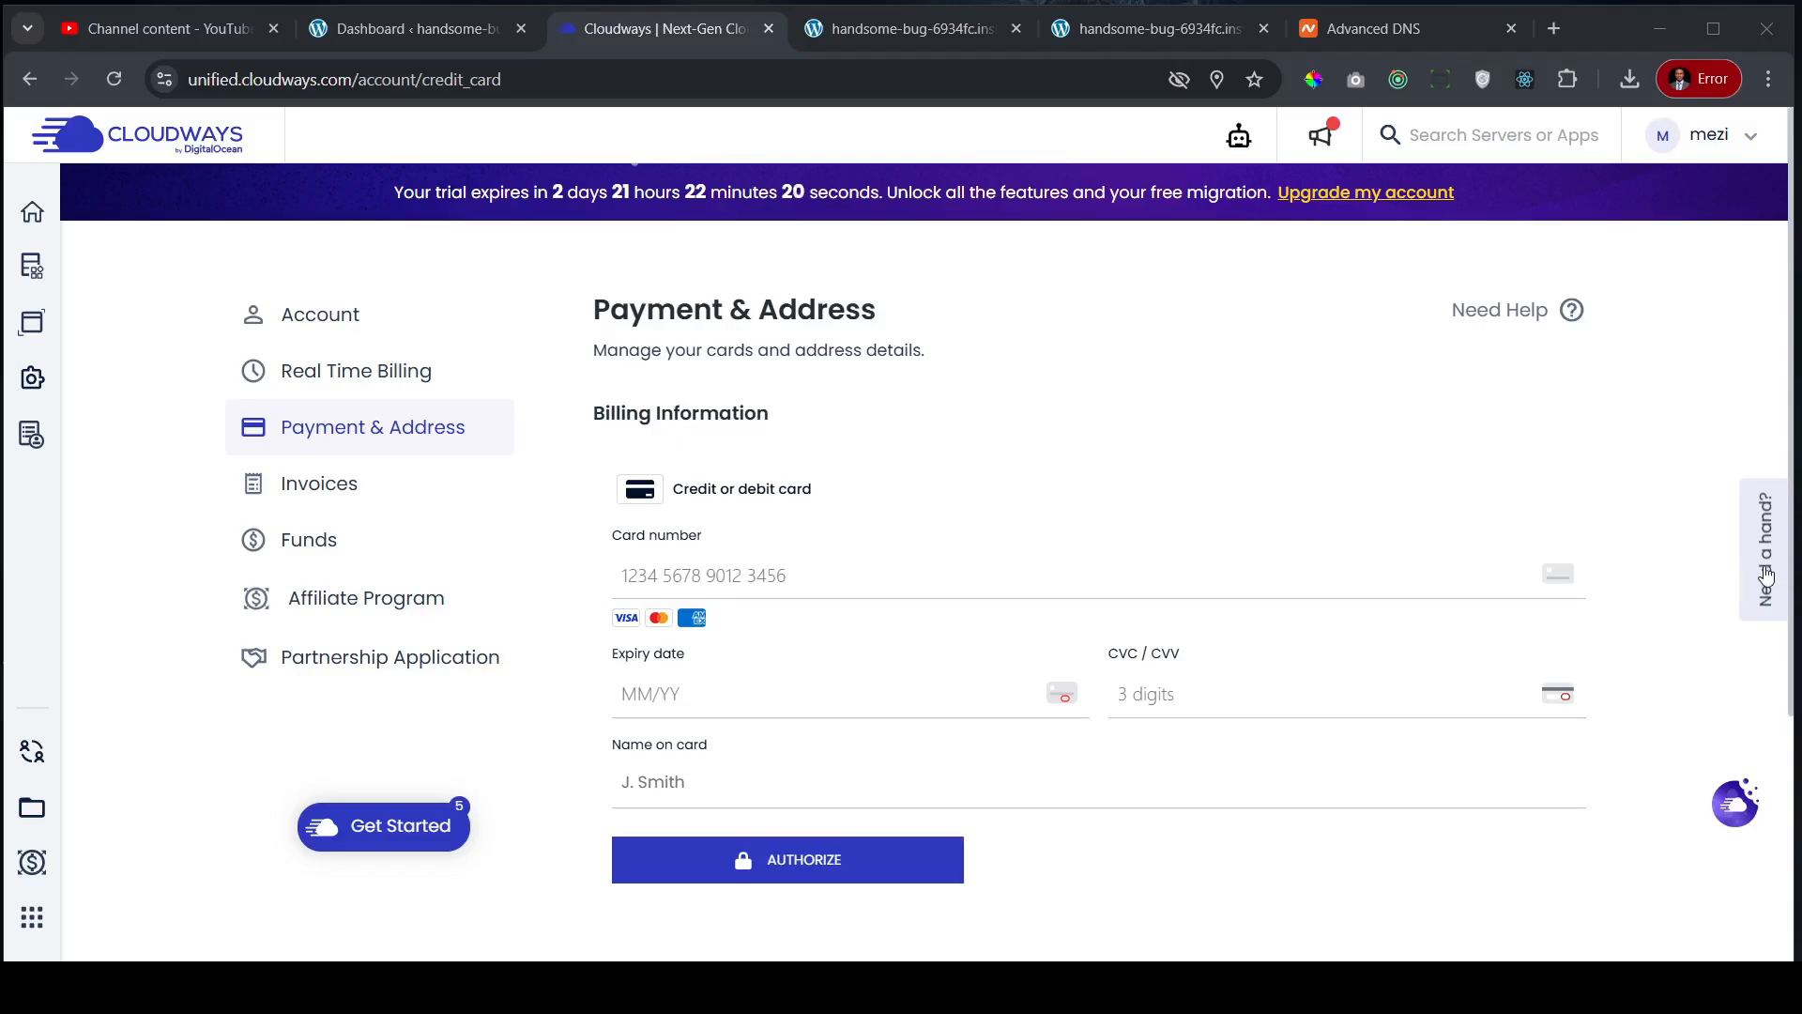
{"action": "left_click", "coordinate": [1766, 574]}
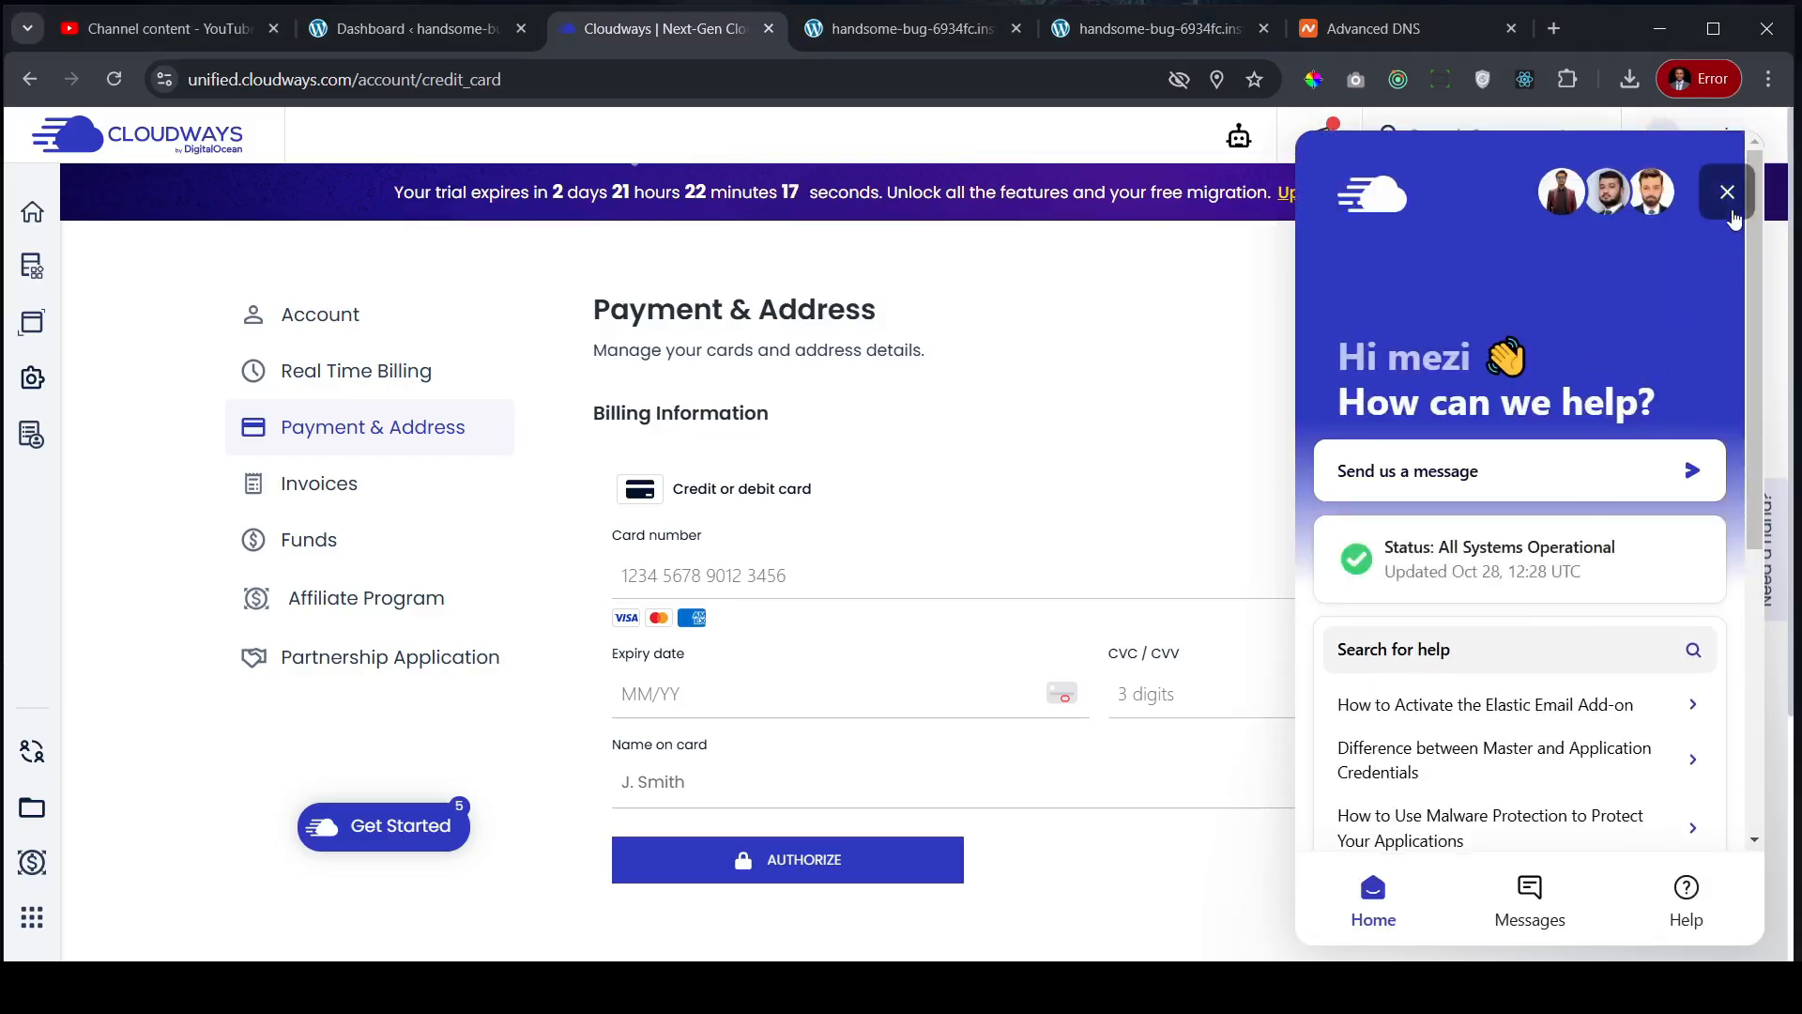
{"action": "left_click", "coordinate": [1730, 211]}
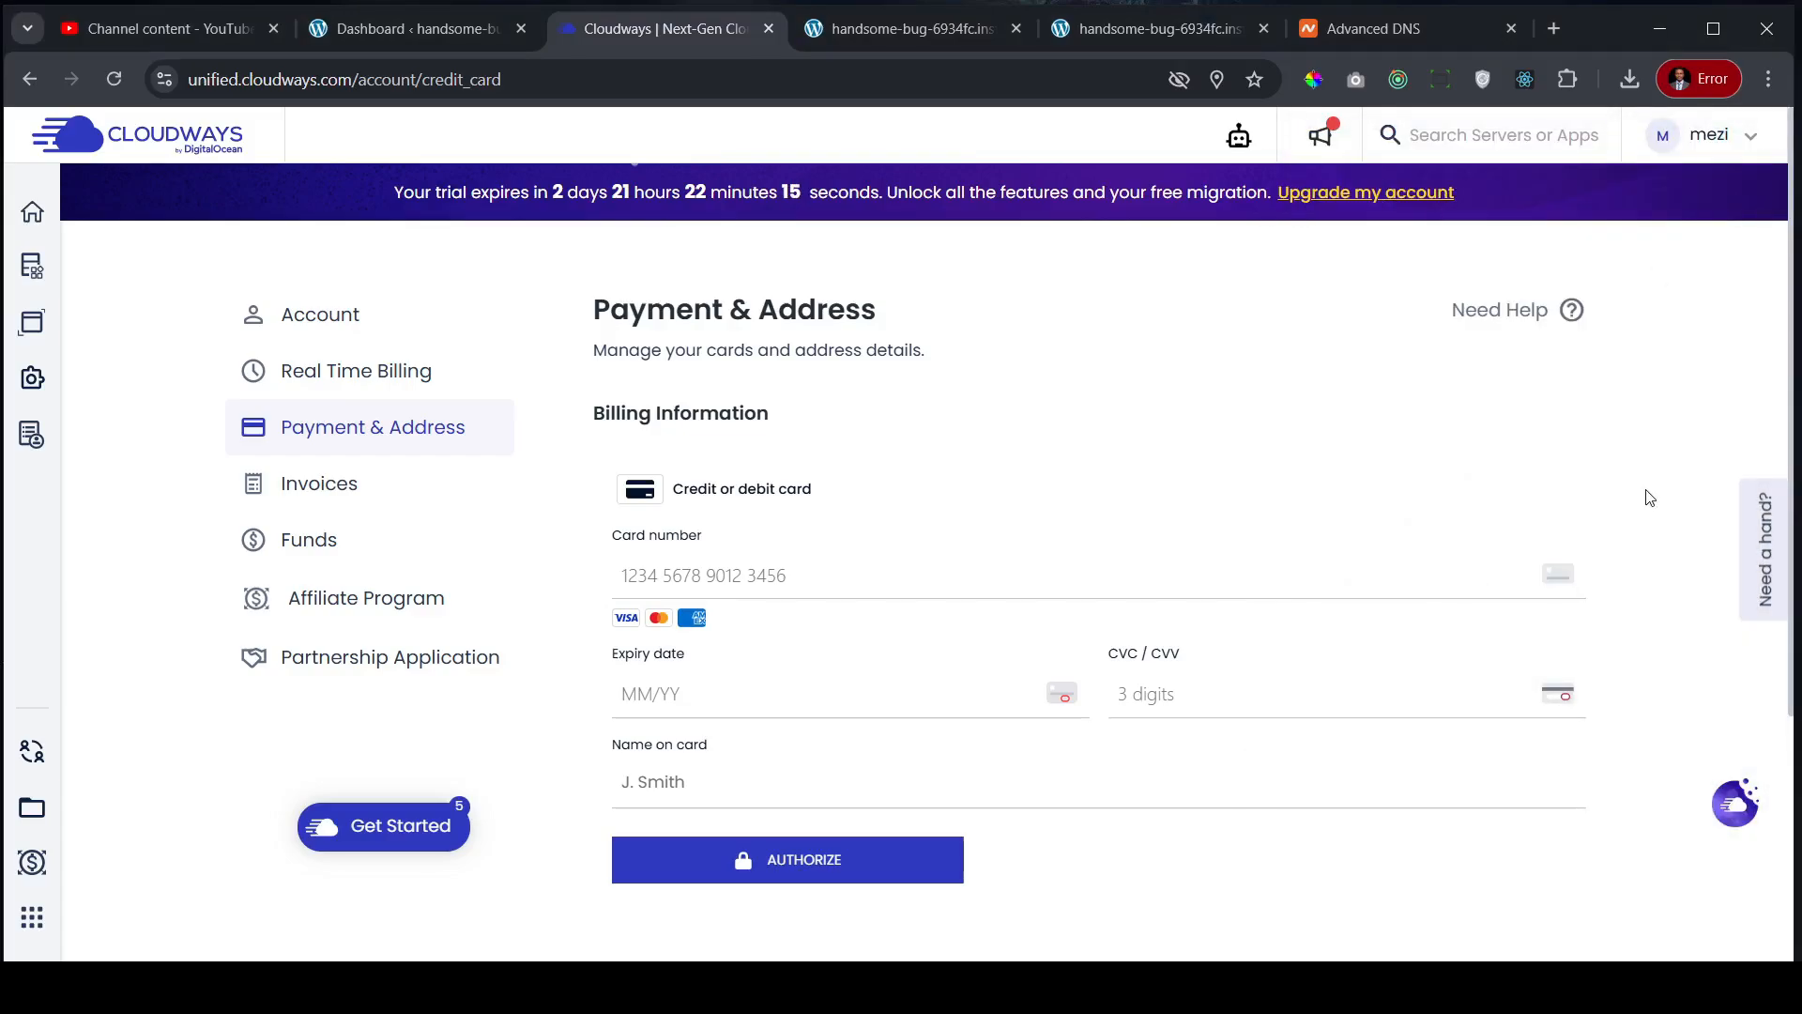
{"action": "left_click", "coordinate": [209, 26]}
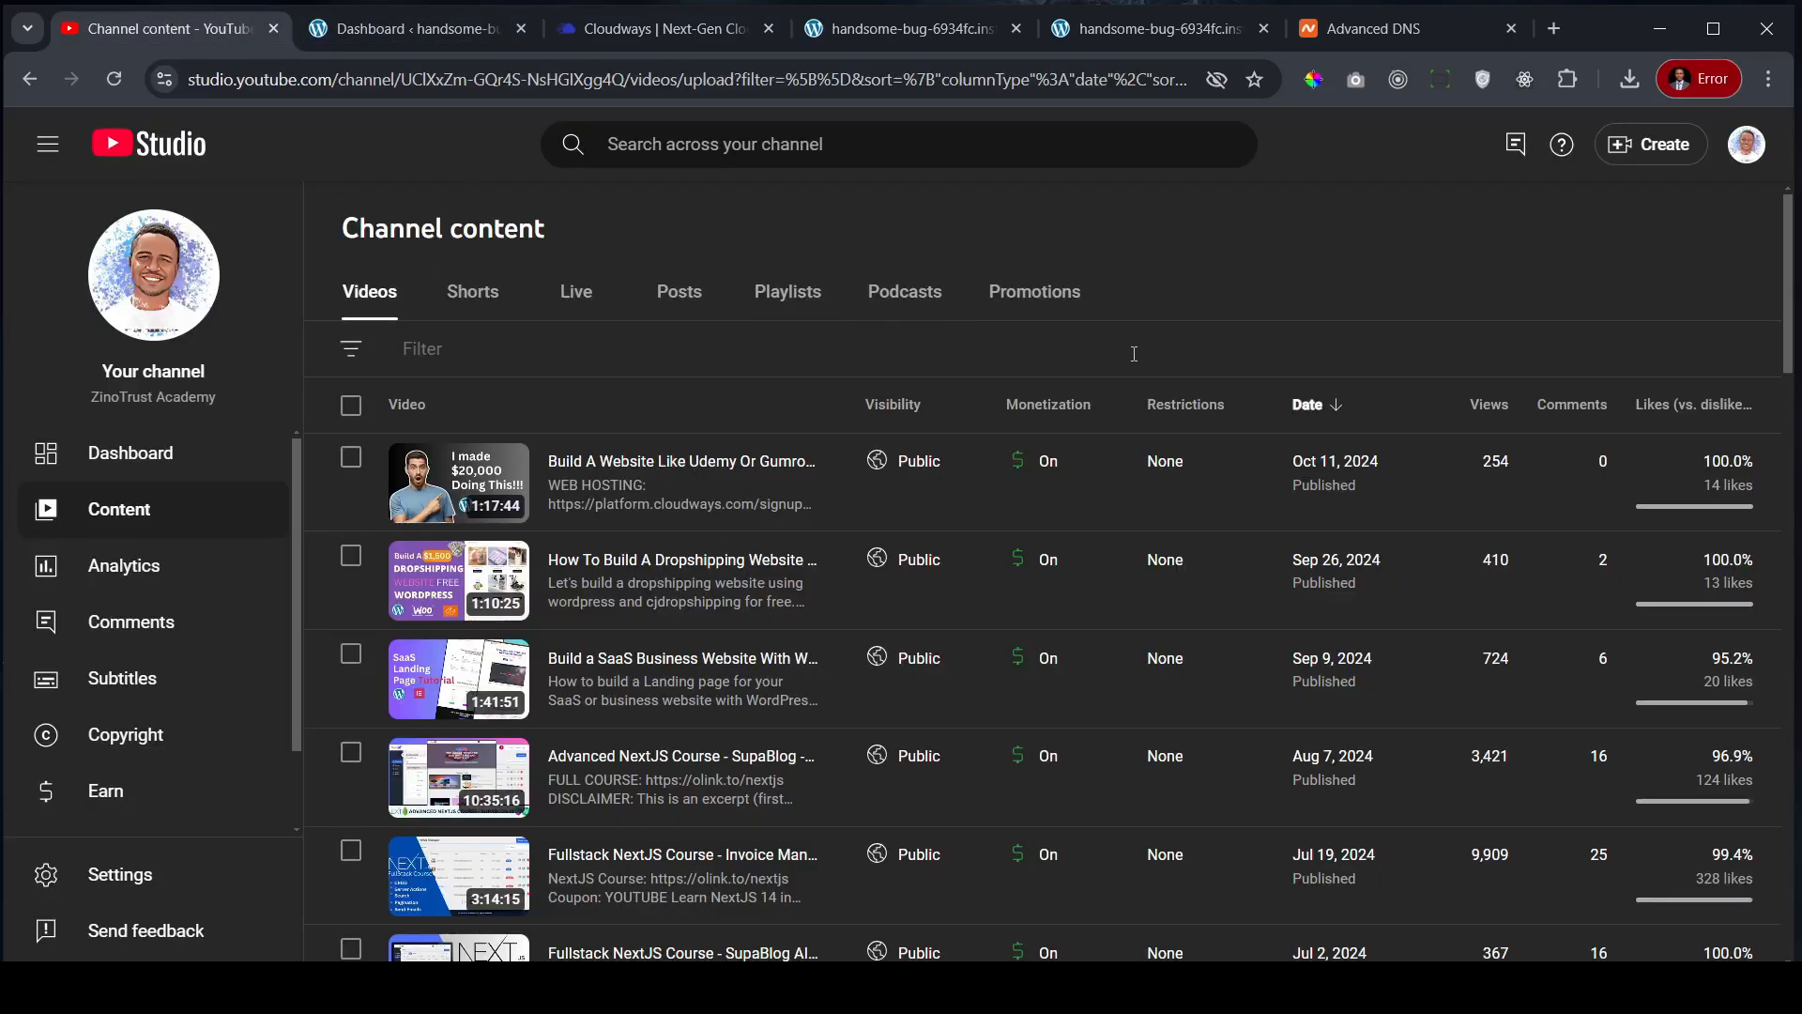